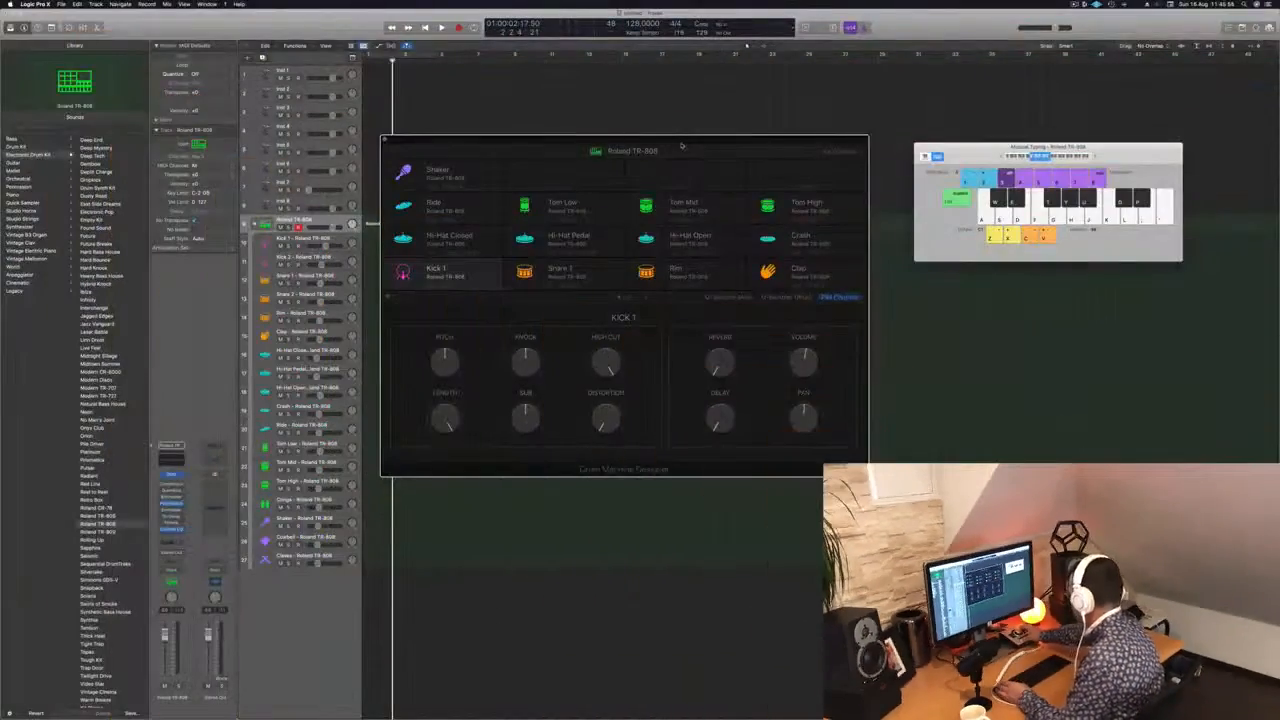
Step: Audition the TR-808 kick sound with a few hits on the musical typing keyboard
key("a")
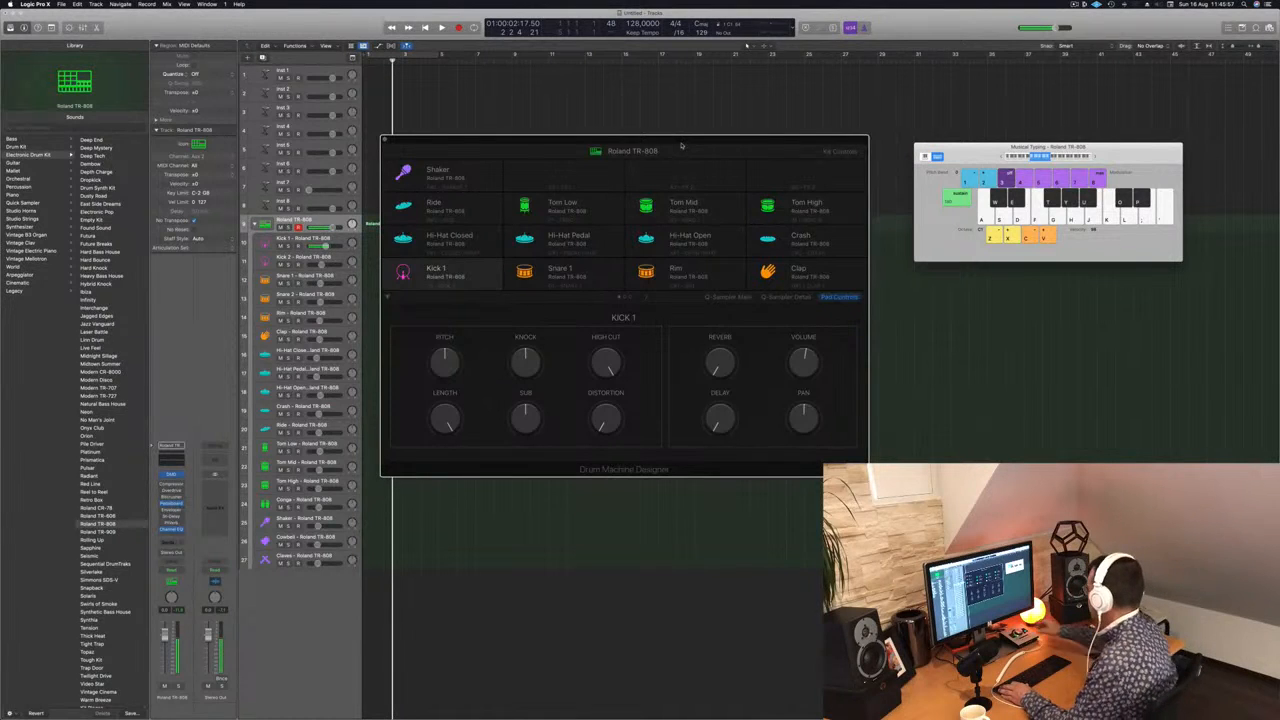
key("a")
key("a")
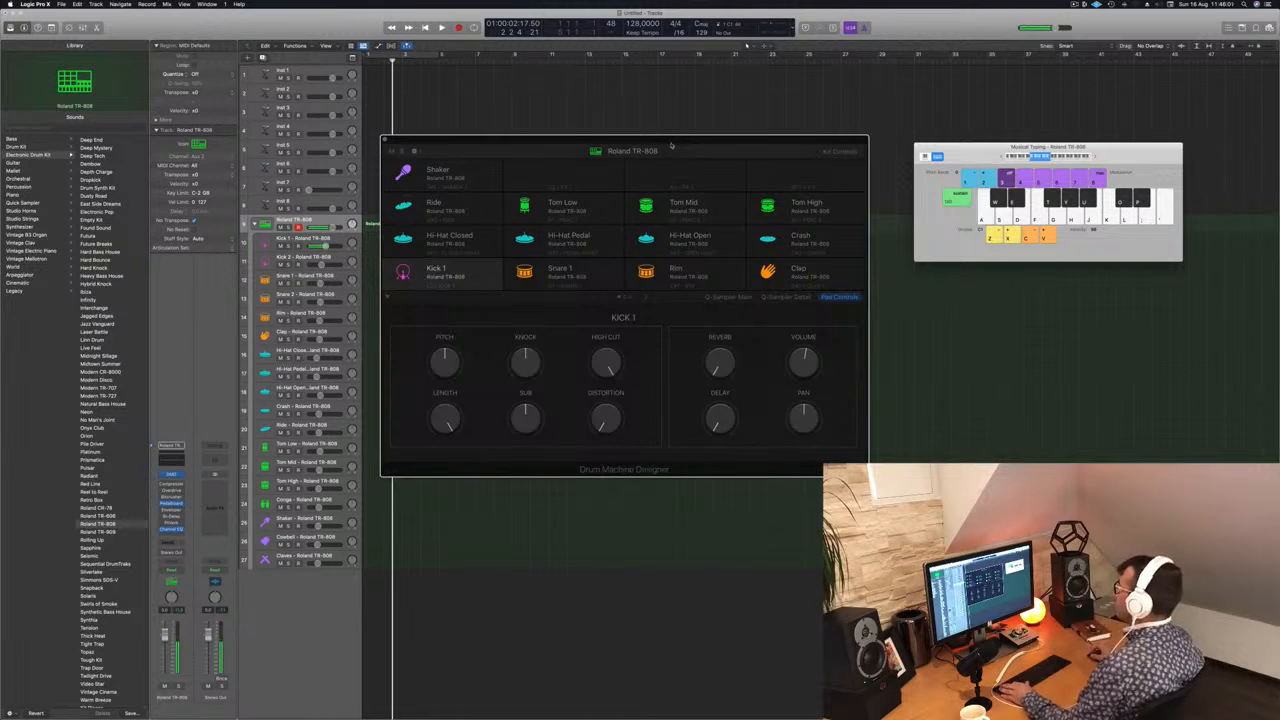
Step: Move the Drum Machine Designer and Musical Typing windows away from the start of the Roland TR-808 track
left_click_drag(671, 146, 752, 241)
left_click_drag(1113, 154, 1219, 226)
left_click_drag(835, 241, 906, 220)
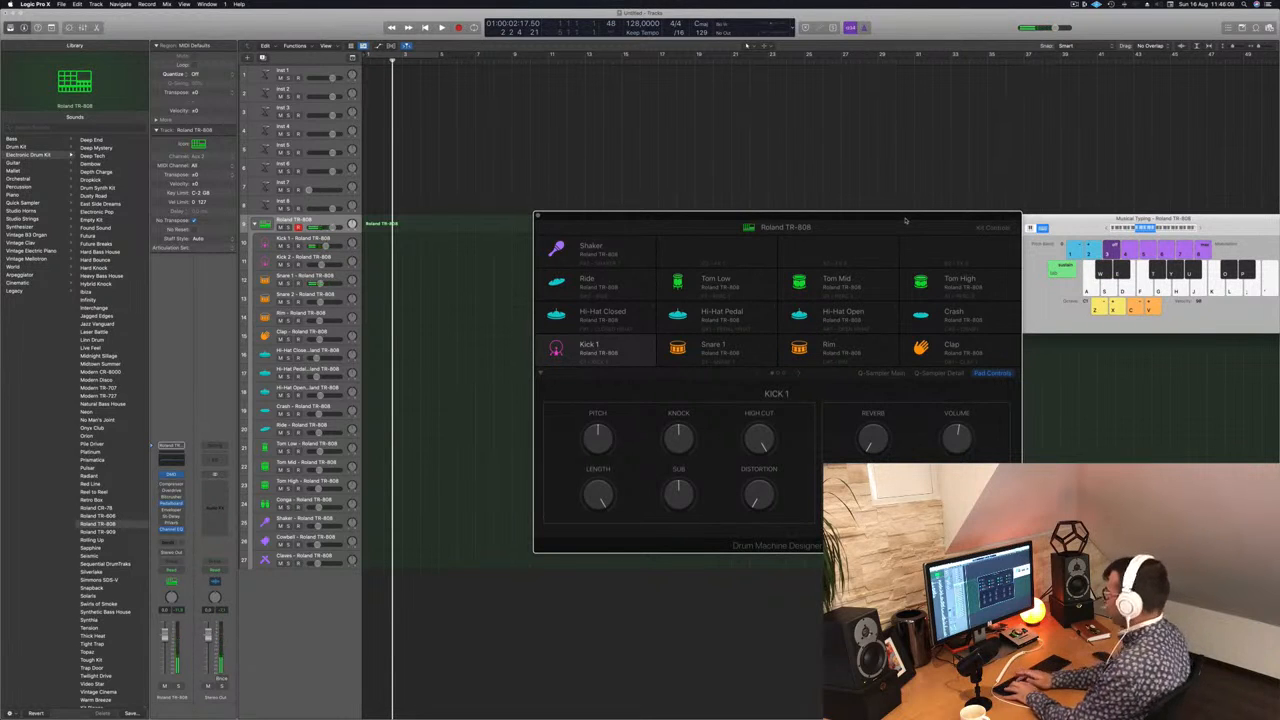
Step: Record a two-bar kick and snare pattern on the Roland TR-808 track starting at bar 3
key("r")
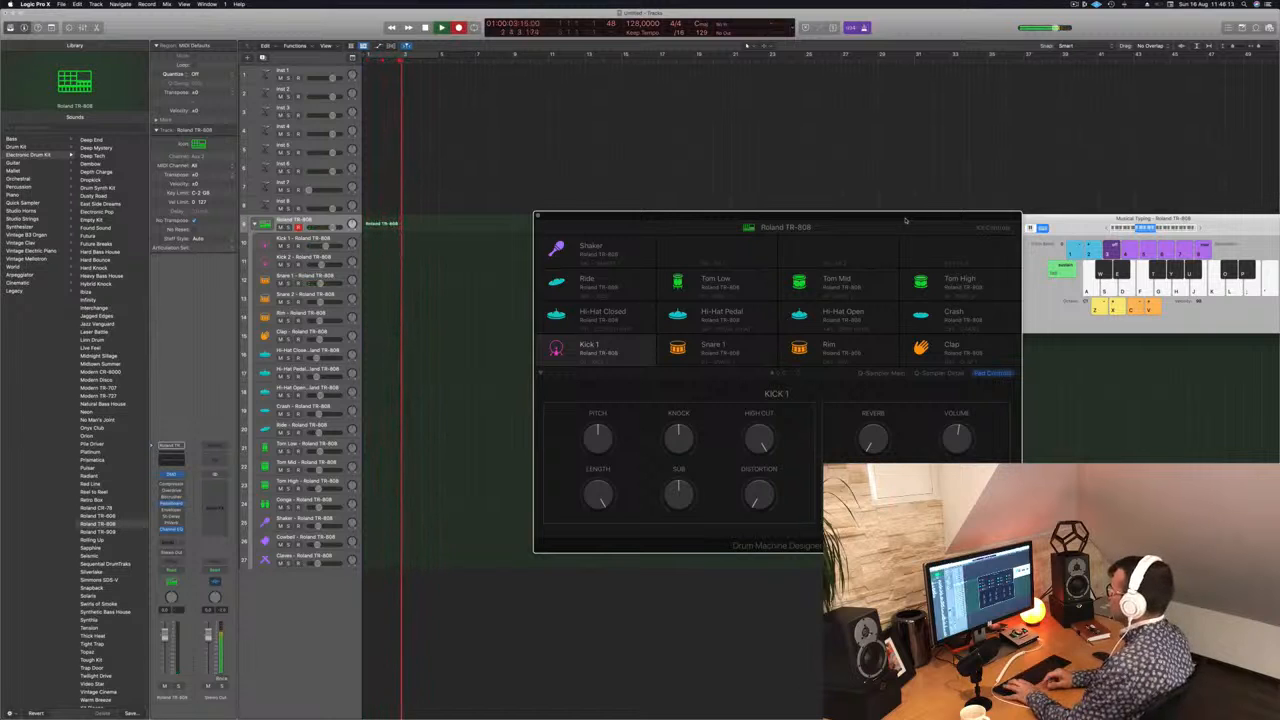
key("a")
key("s")
key("a")
key("s")
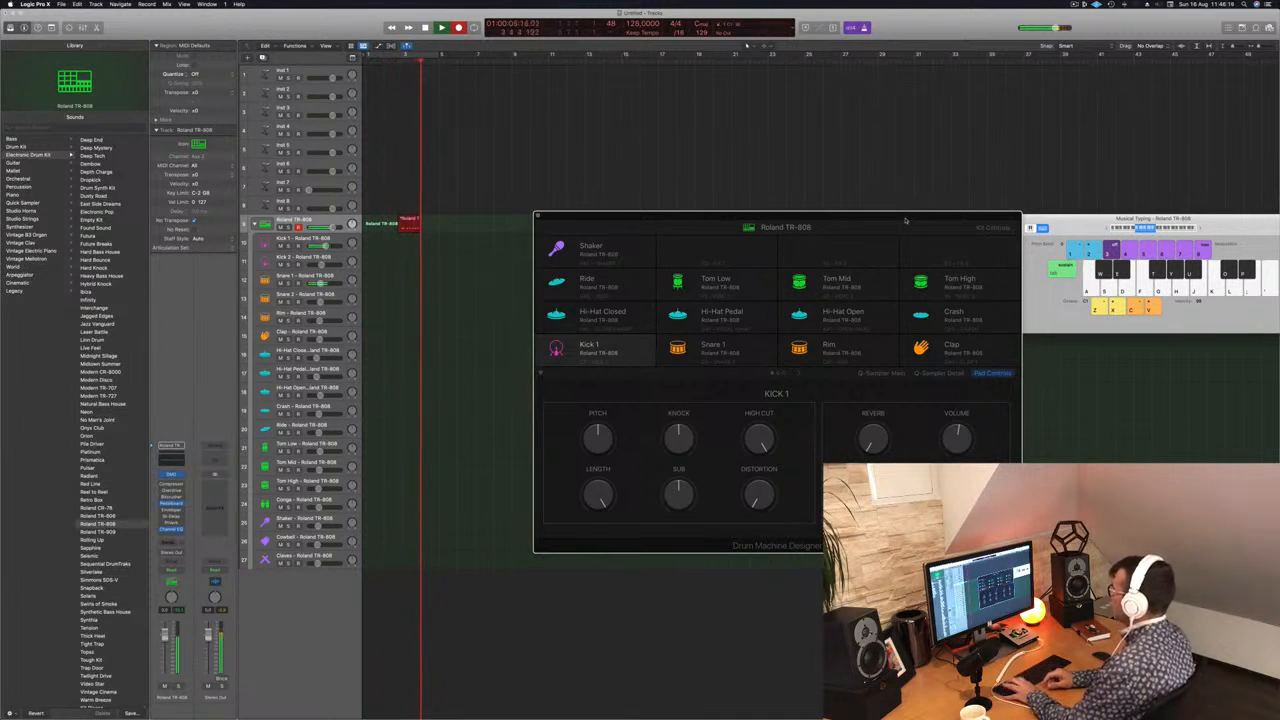
key("a")
key("s")
key("a")
key("a")
key("s")
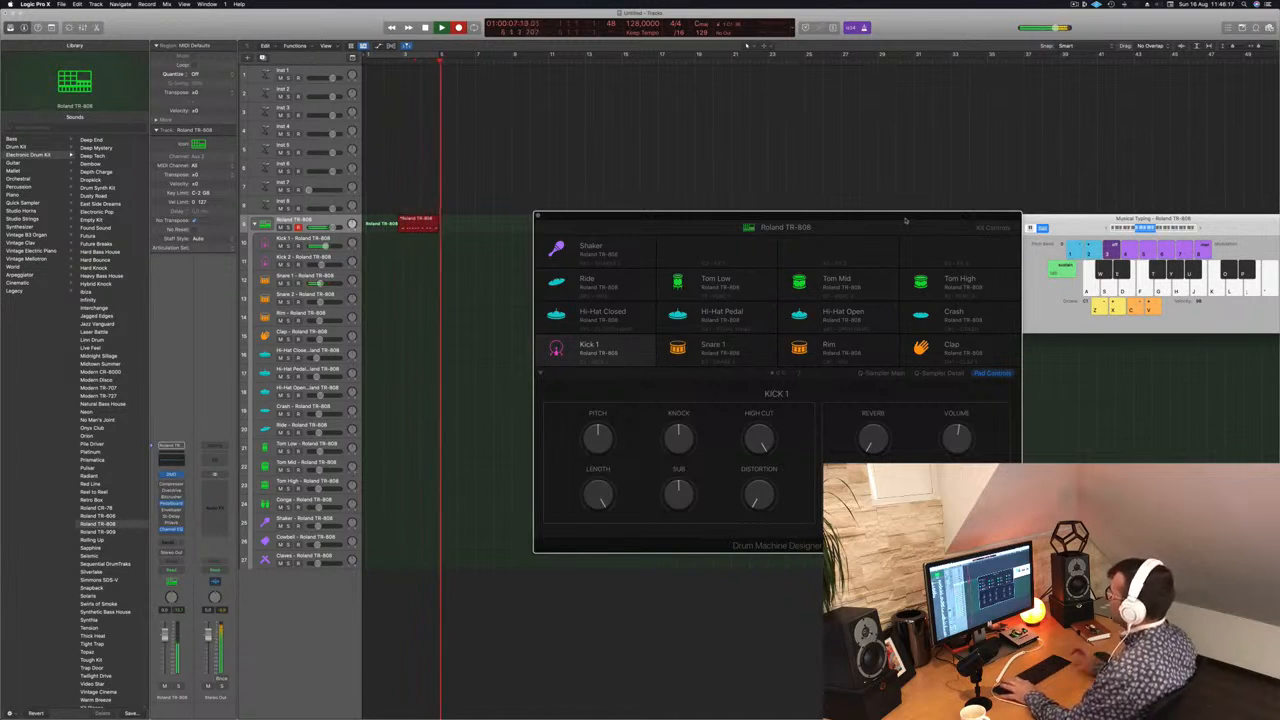
key("space")
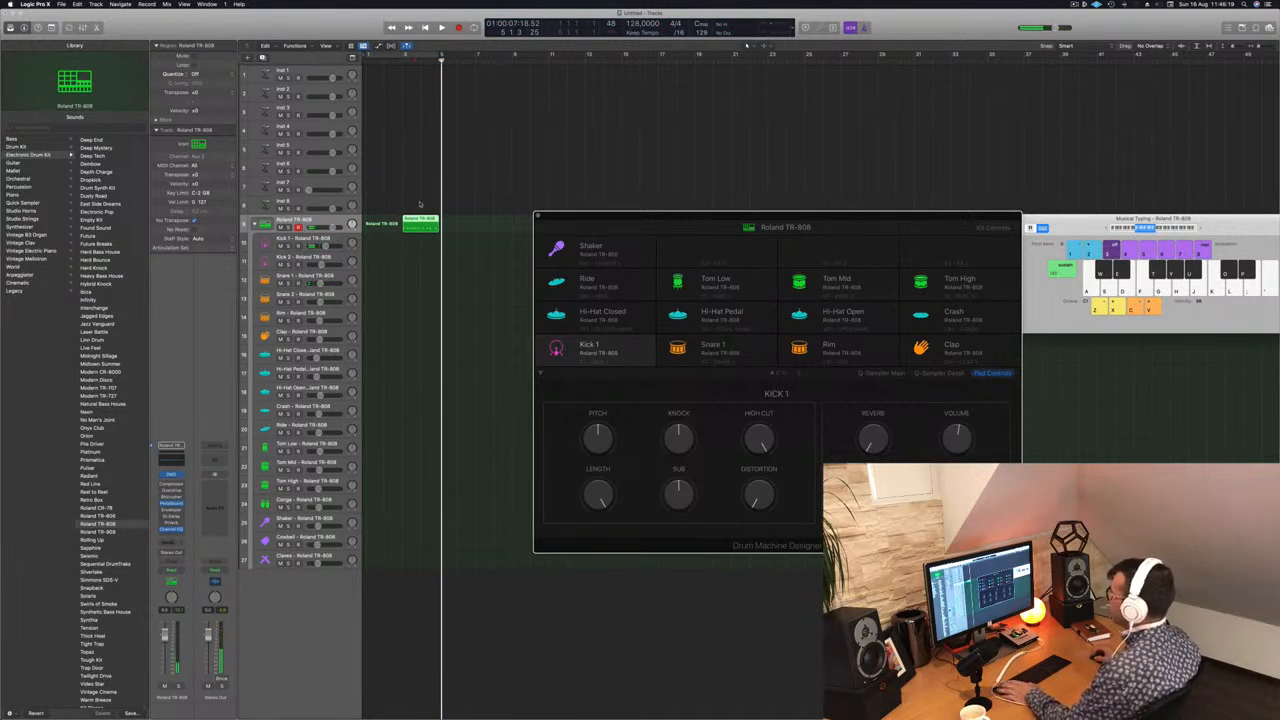
Step: Move the recorded drum region to bar 1 and turn on cycle playback from bar 1 to bar 5
key("space")
left_click_drag(419, 222, 380, 226)
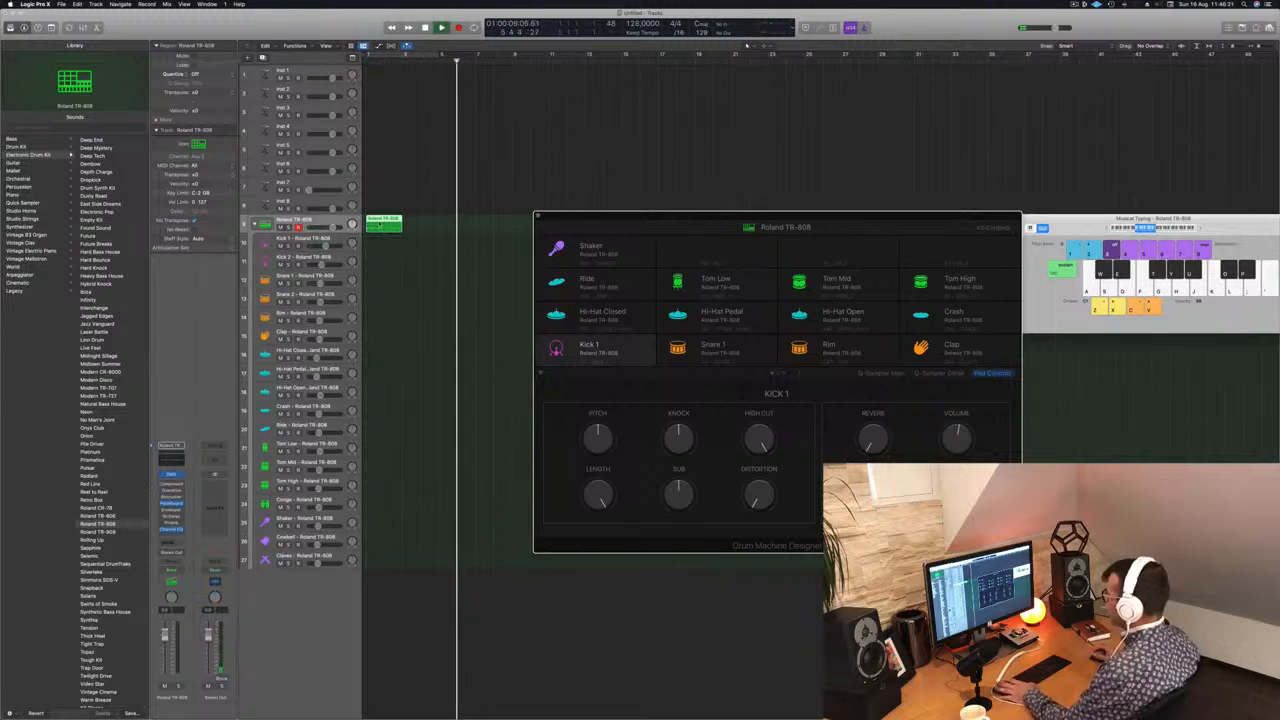
key("space")
left_click(428, 62)
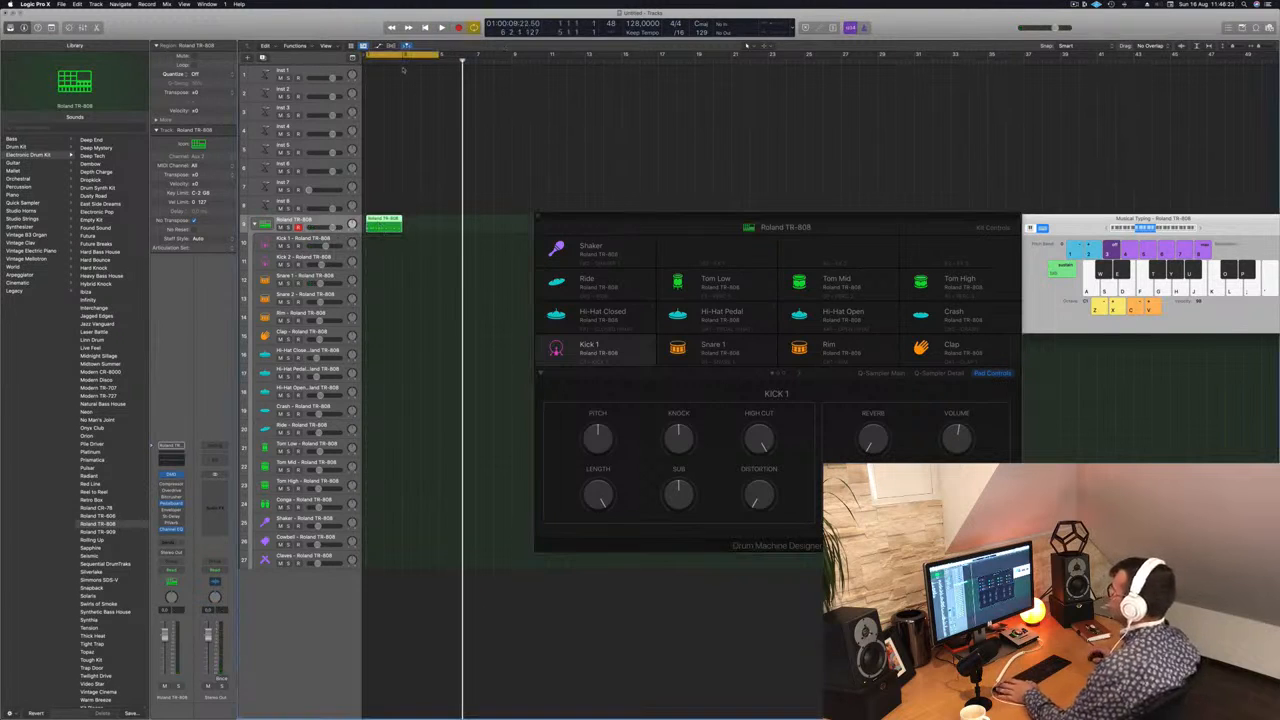
Step: Copy the two-bar drum region to bar 3 and join both regions into one four-bar region
key("space")
left_click_drag(380, 220, 420, 226)
left_click(450, 224)
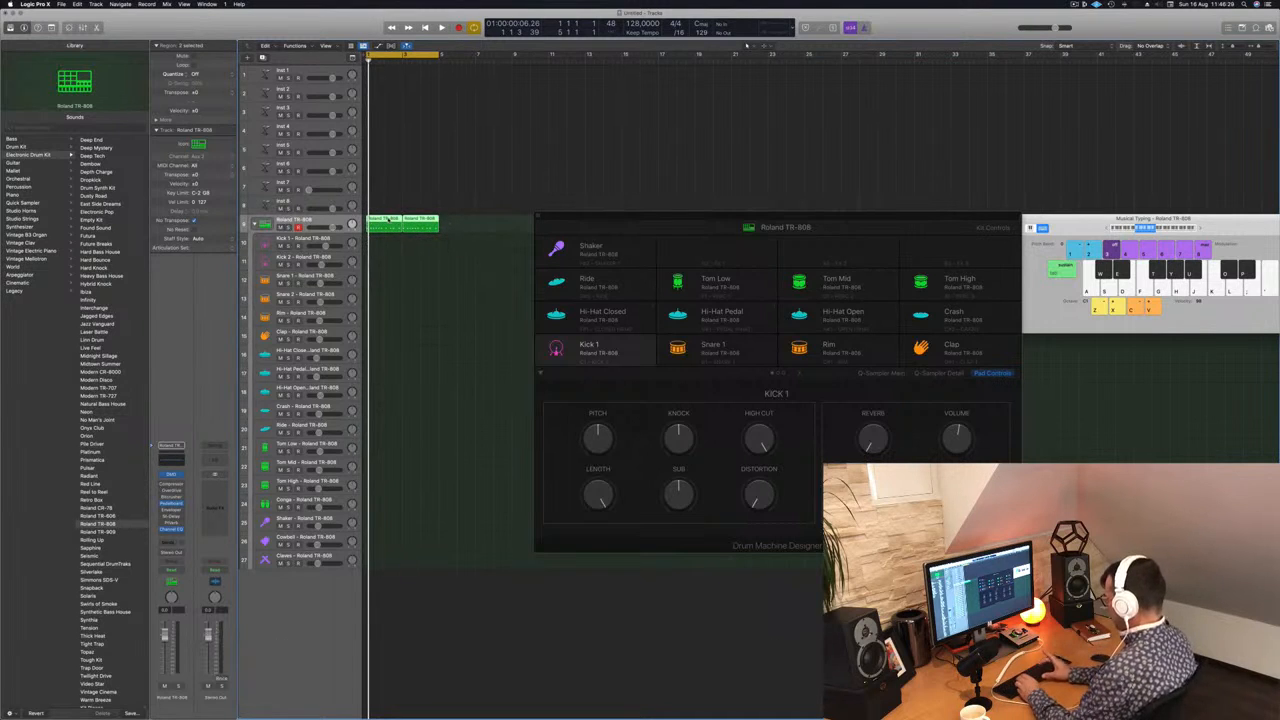
key("super+k")
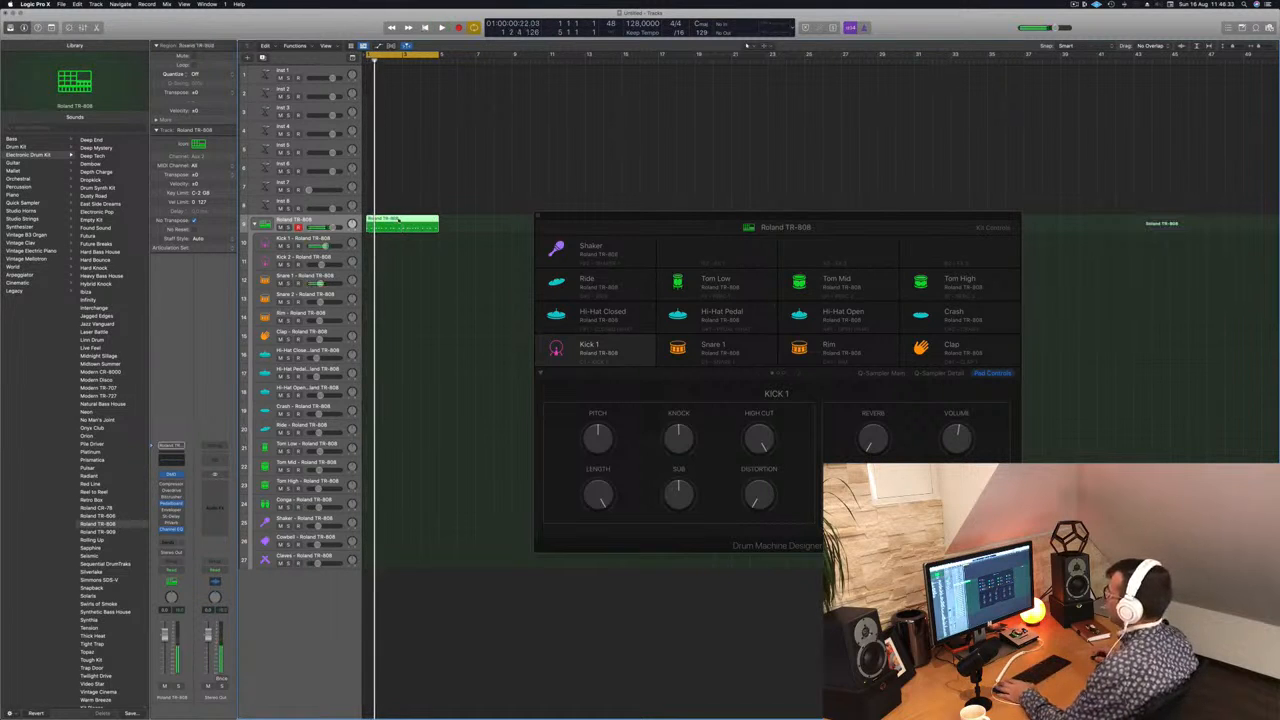
Step: Open the joined drum region in the Piano Roll, enlarge its notes, and play it from the start
double_click(398, 220)
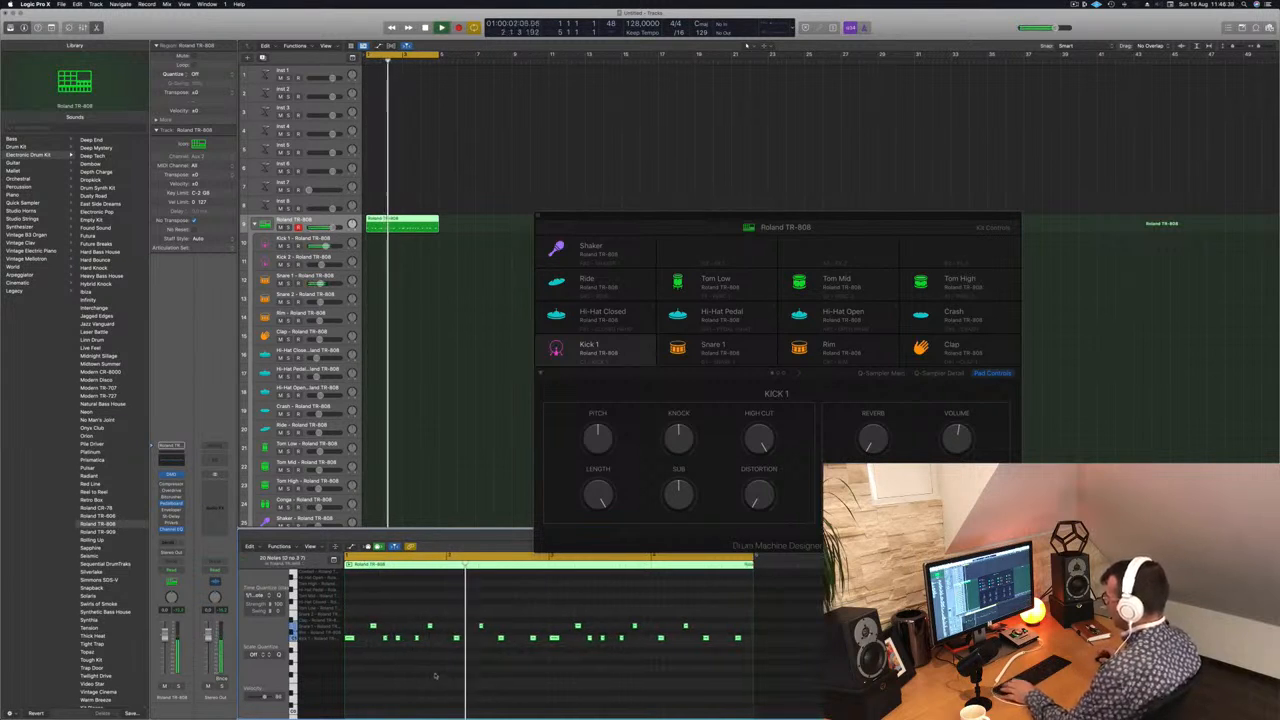
key("space")
key("super+Right")
key("super+Right")
scroll(434, 674, "left", 4)
key("Return")
key("space")
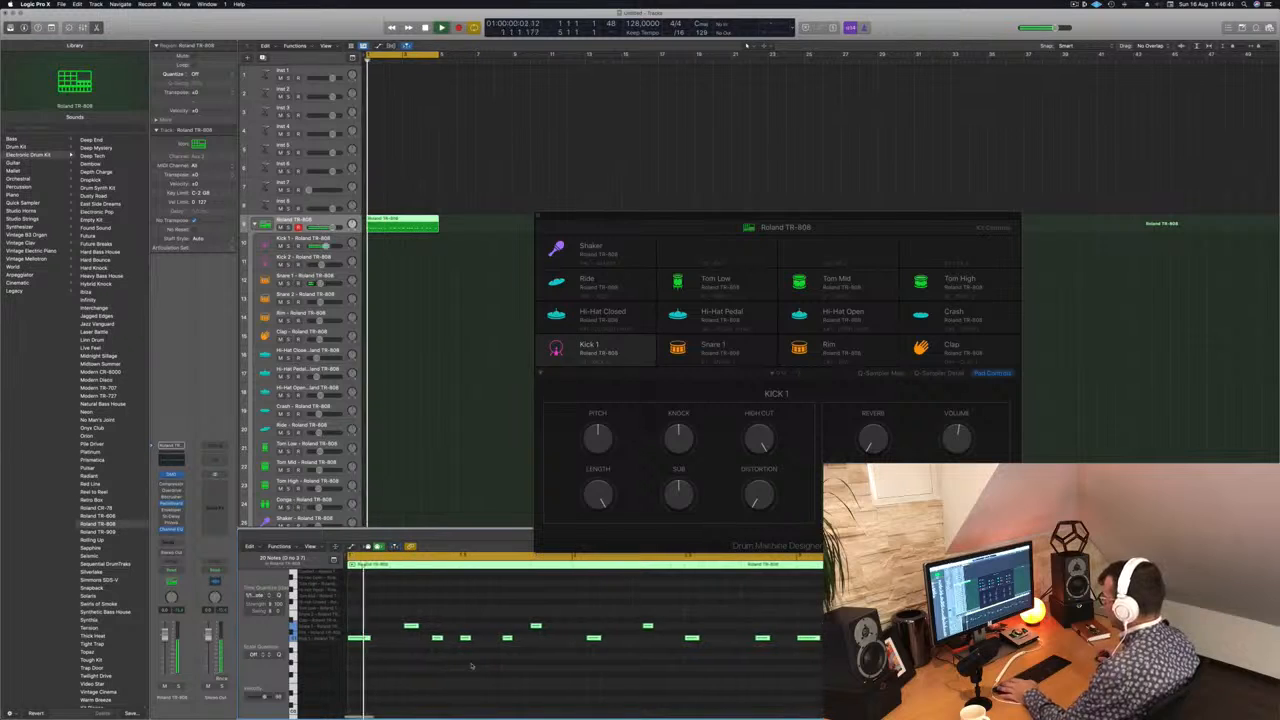
Step: Shift the last kick and snare notes of bar 1 and the first kick and snare notes of bar 2 slightly earlier
key("space")
left_click_drag(499, 623, 509, 650)
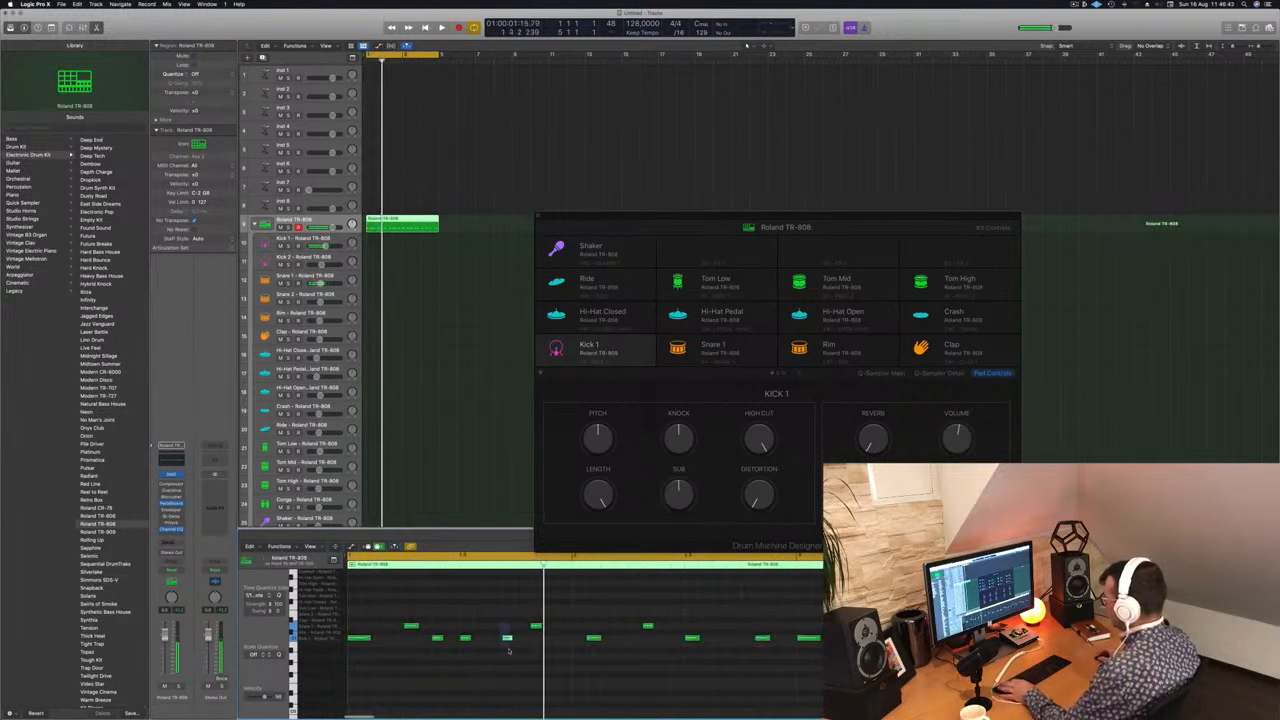
key("space")
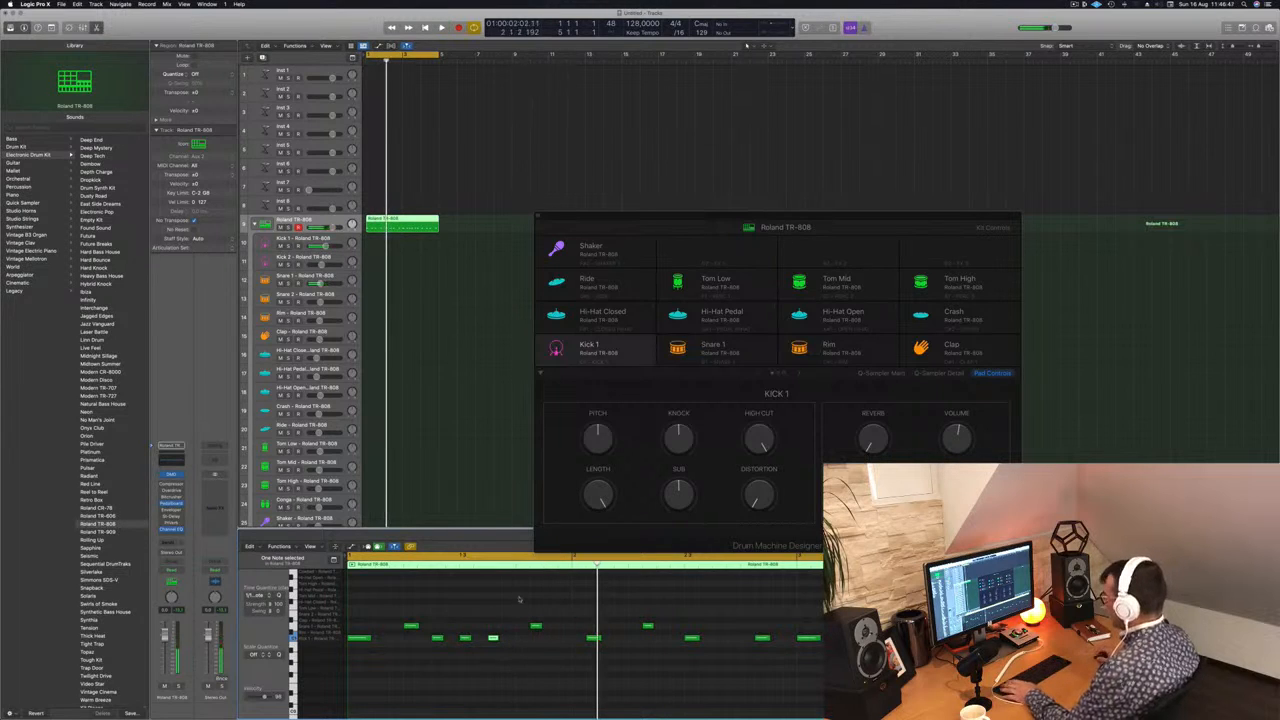
left_click_drag(519, 599, 566, 641)
key("space")
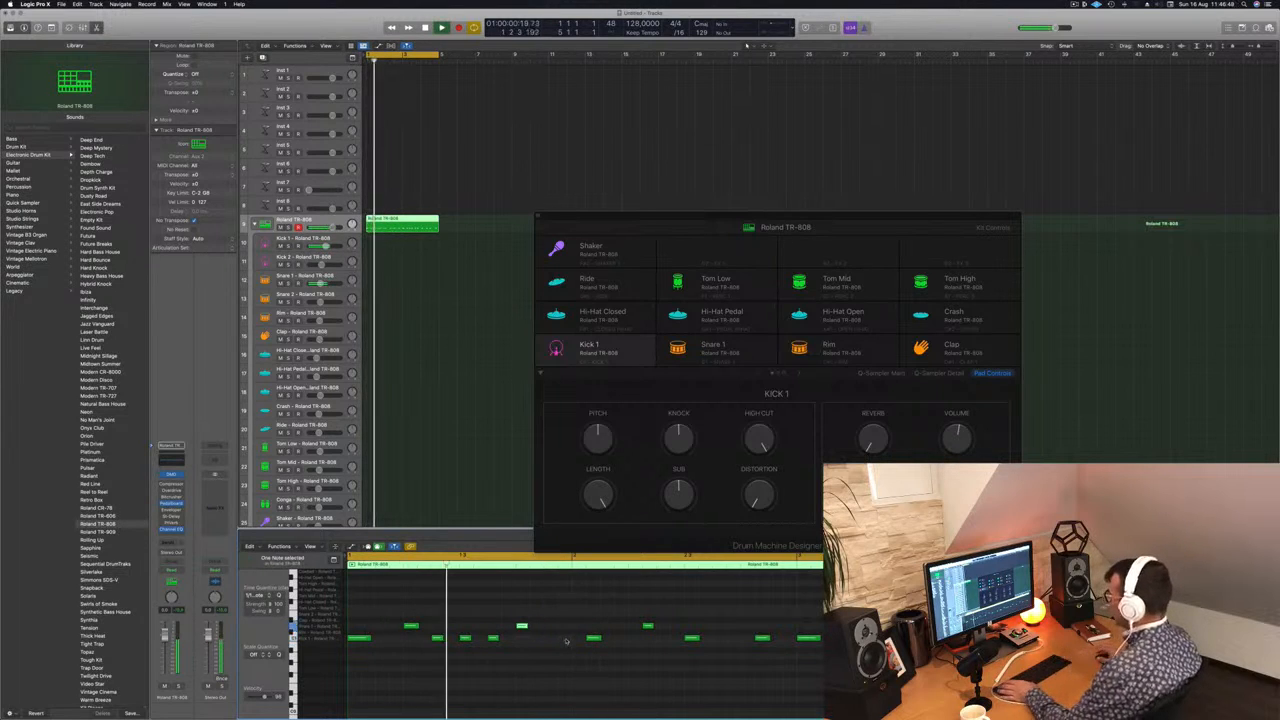
left_click(594, 640)
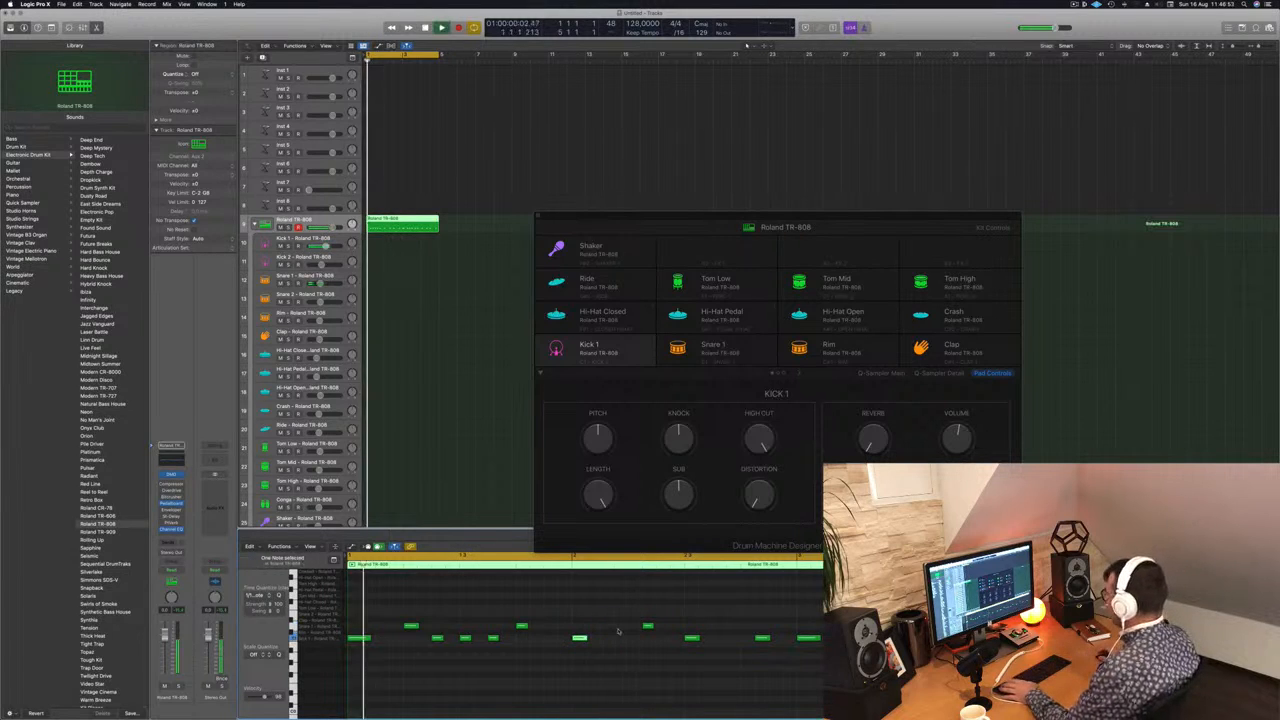
left_click(648, 627)
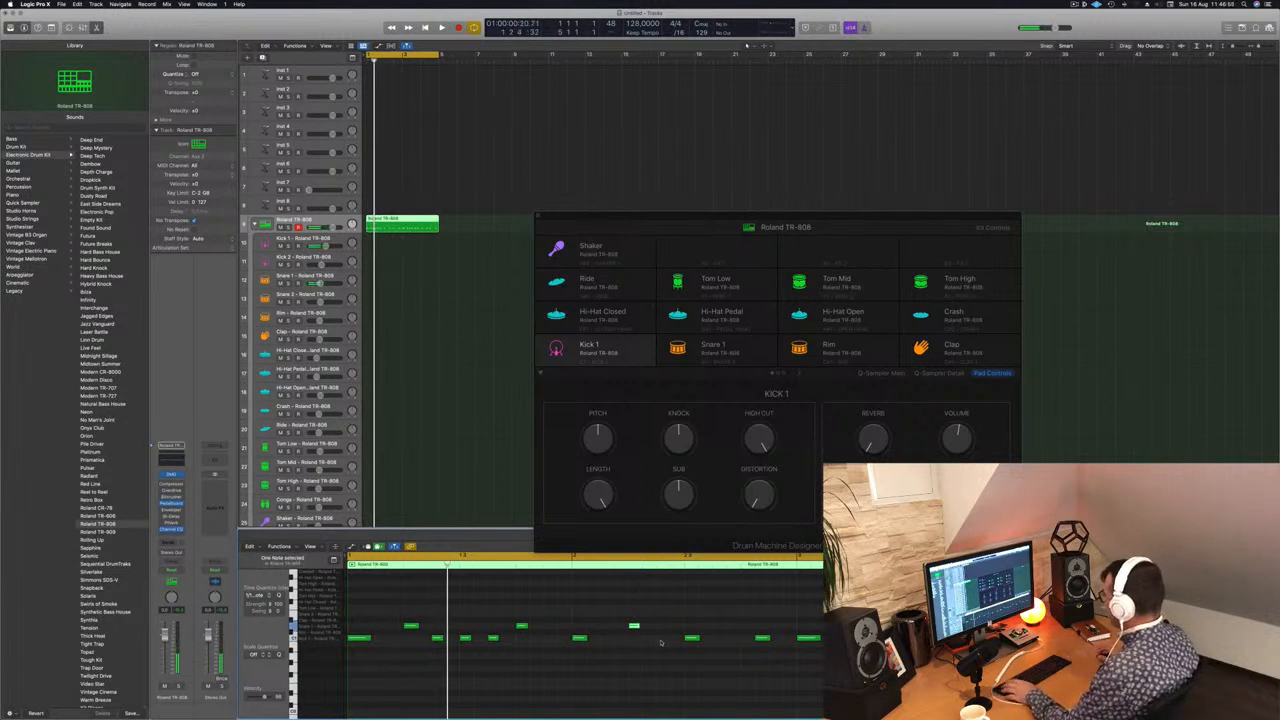
Step: Shift the next kick note in bar 2 earlier and copy that bar's snare from beat 2 to beat 4
key("space")
key("super+Left")
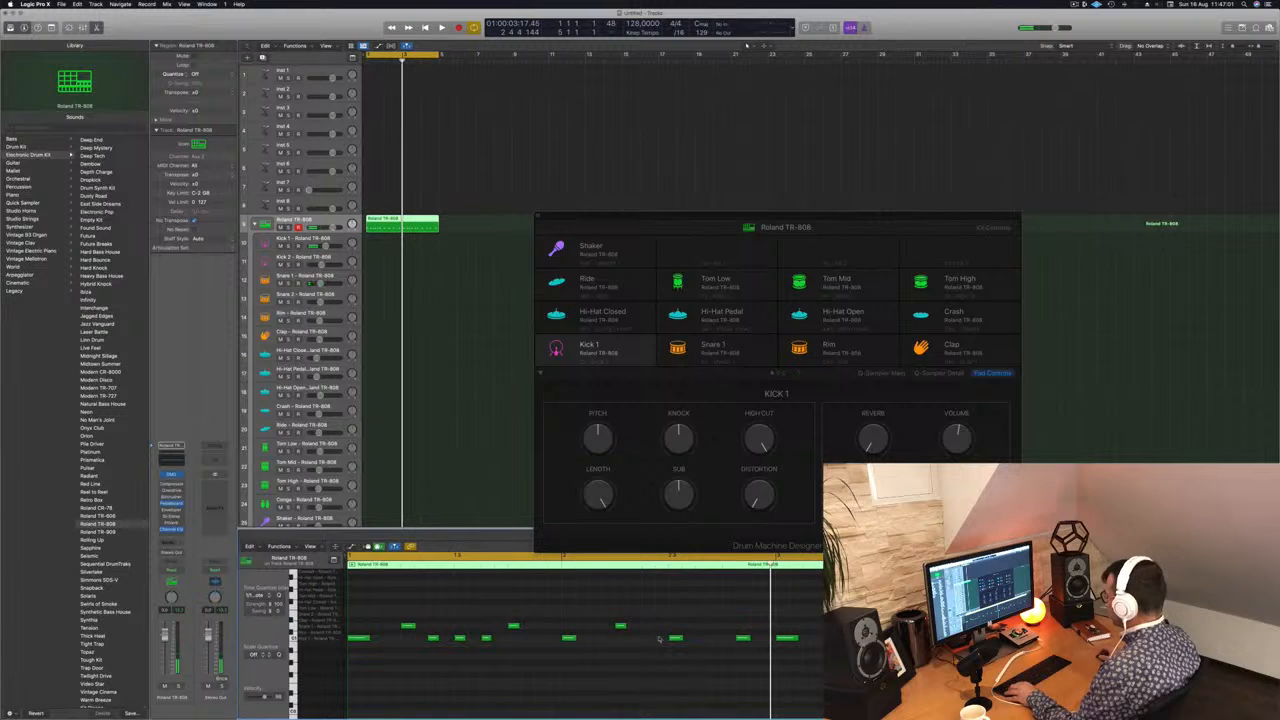
left_click_drag(676, 638, 652, 644)
key("space")
scroll(642, 649, "down", 2)
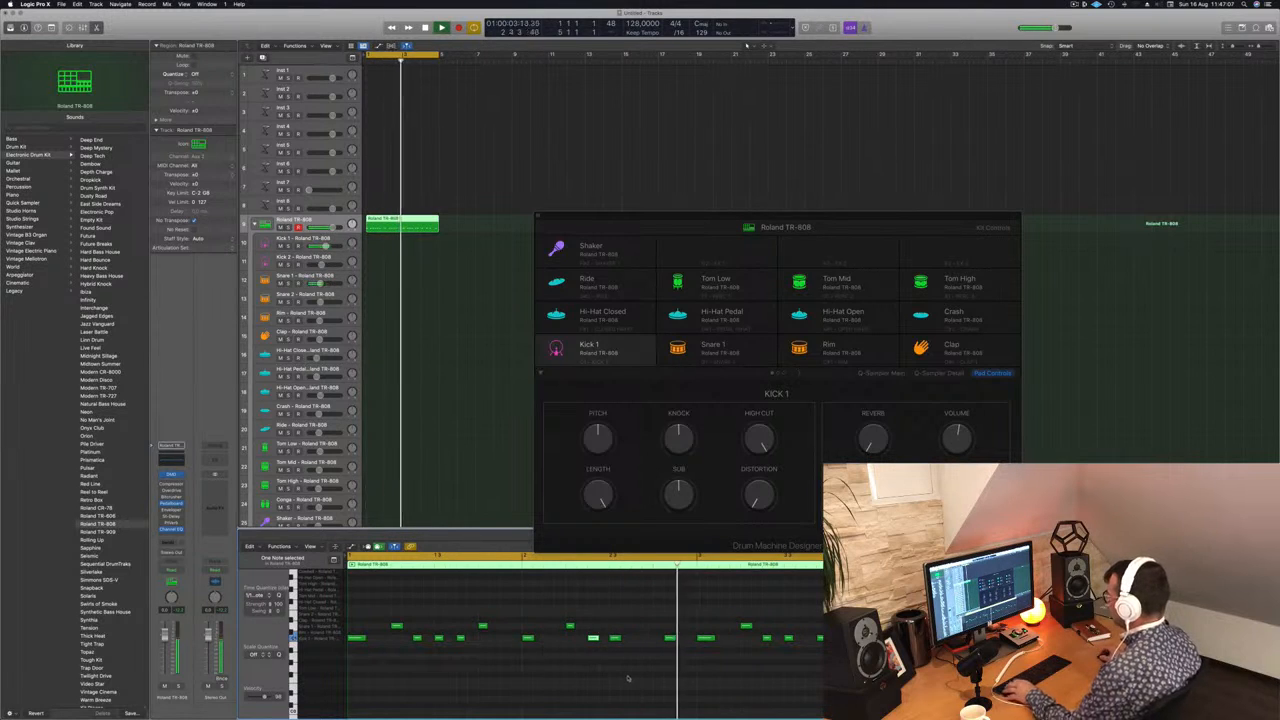
left_click_drag(566, 627, 653, 626)
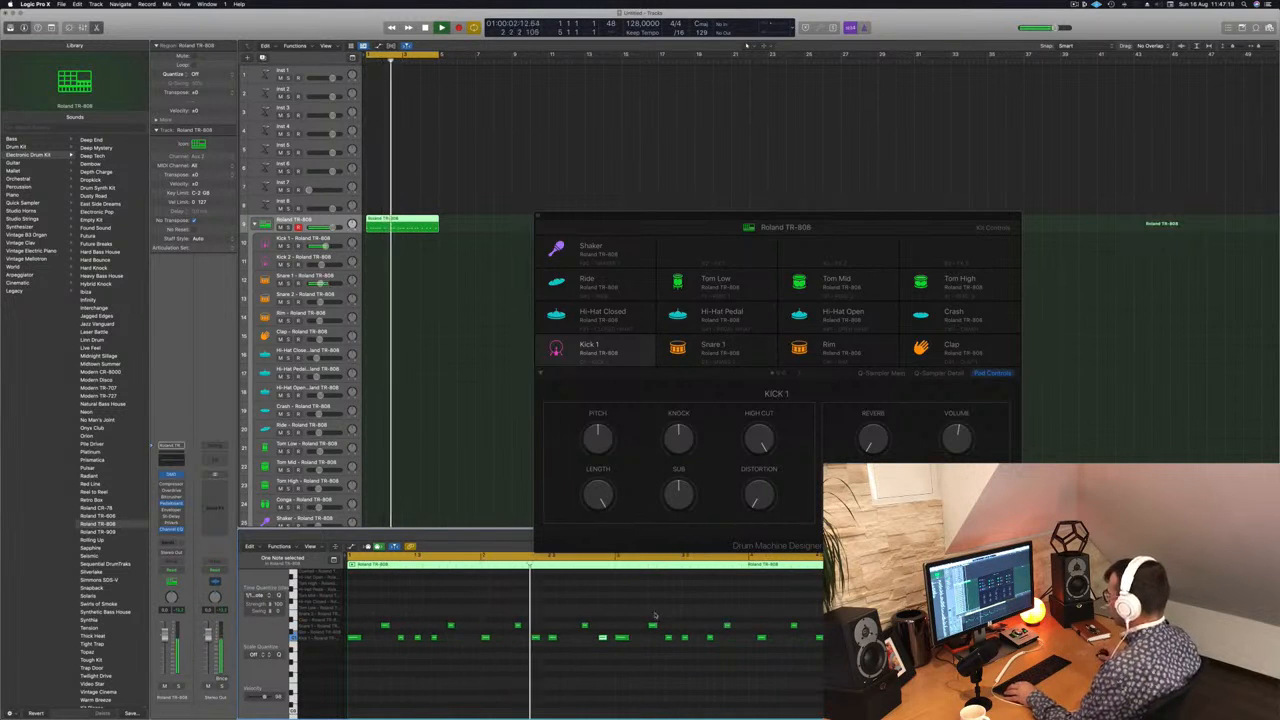
Step: Delete the notes in bars 3 and 4 and fill them with a copy of the bars 1 and 2 pattern
key("space")
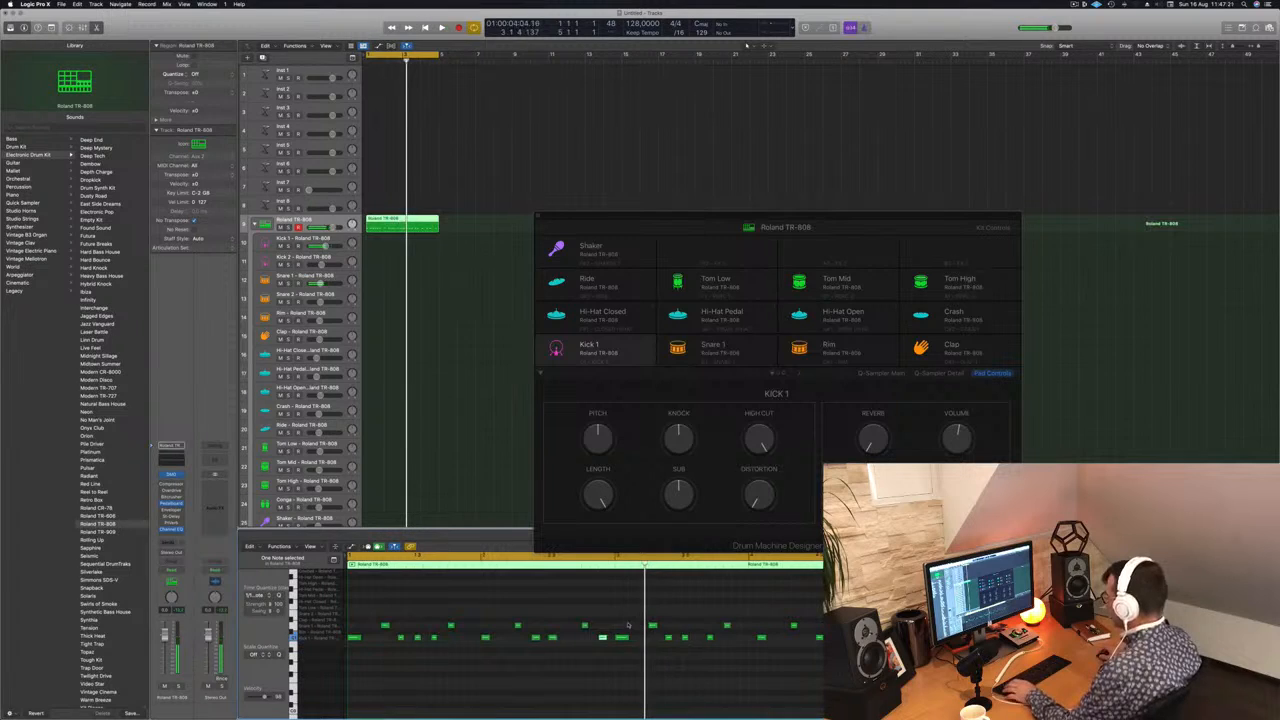
left_click_drag(617, 621, 828, 656)
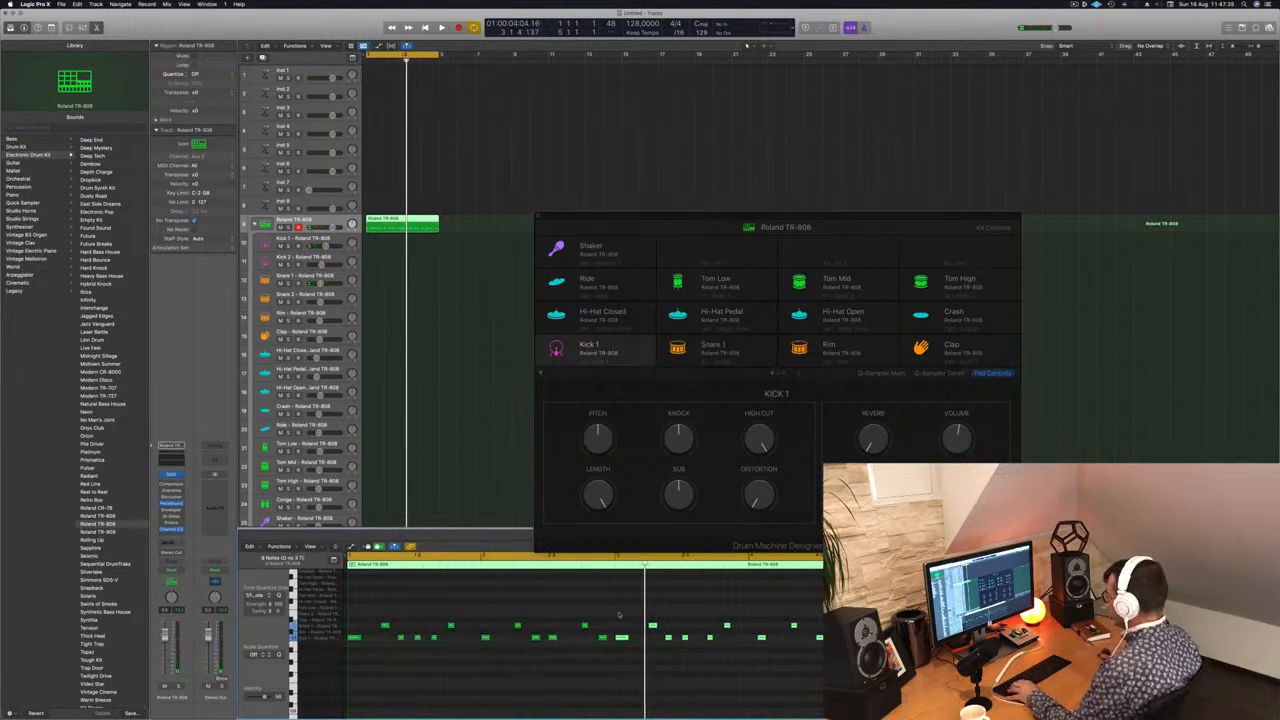
key("Delete")
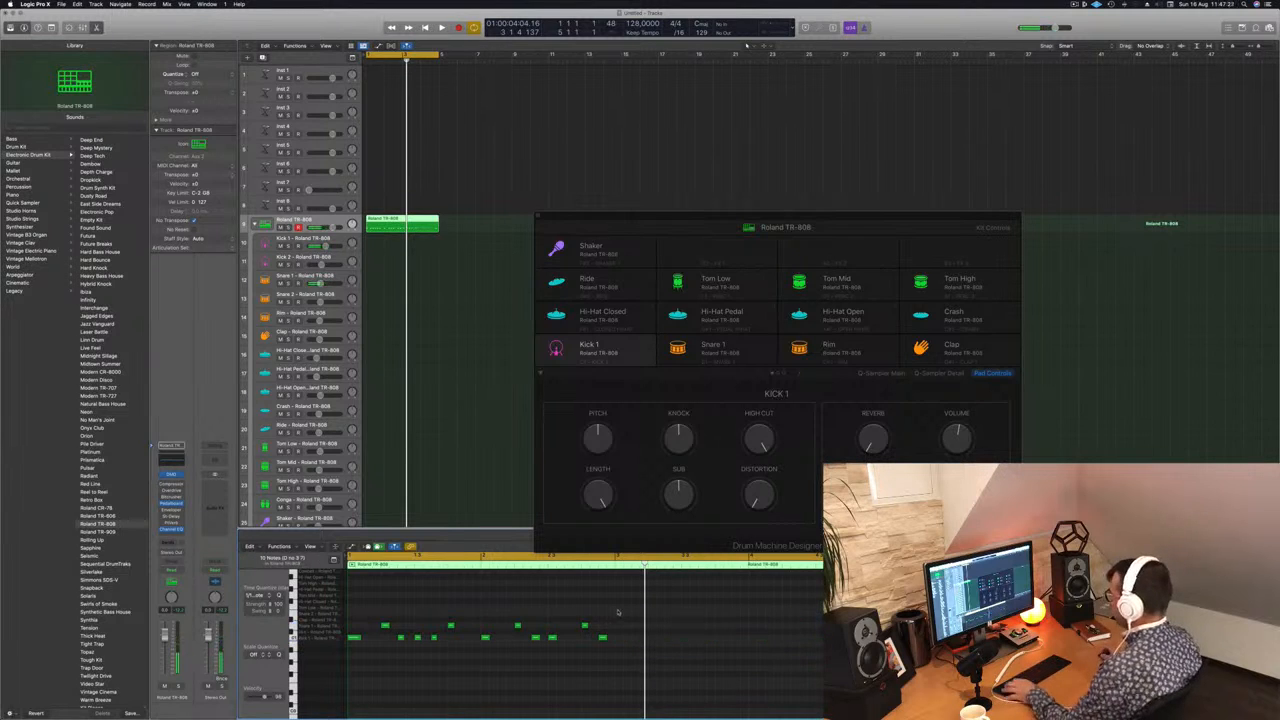
left_click_drag(618, 612, 617, 641)
key("space")
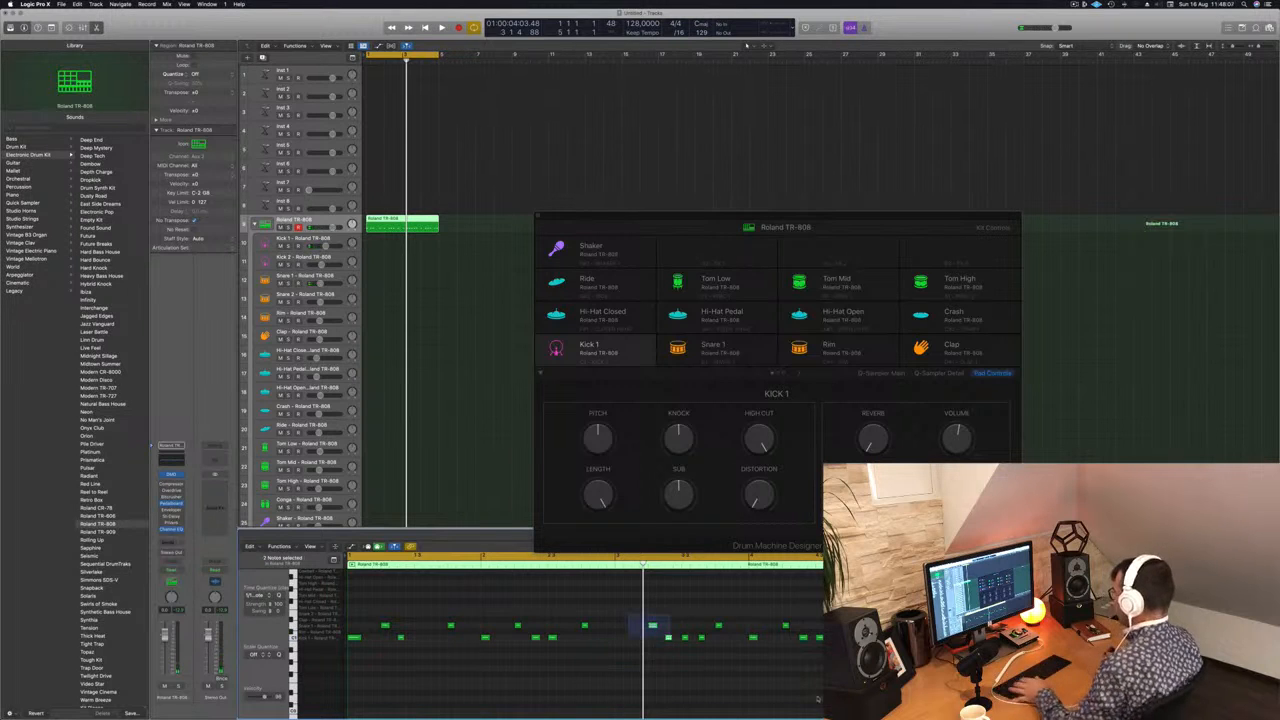
Step: Clear bars 3 and 4 again and recopy the thinned-out kick and snare notes from bars 1 and 2
left_click_drag(818, 699, 876, 698)
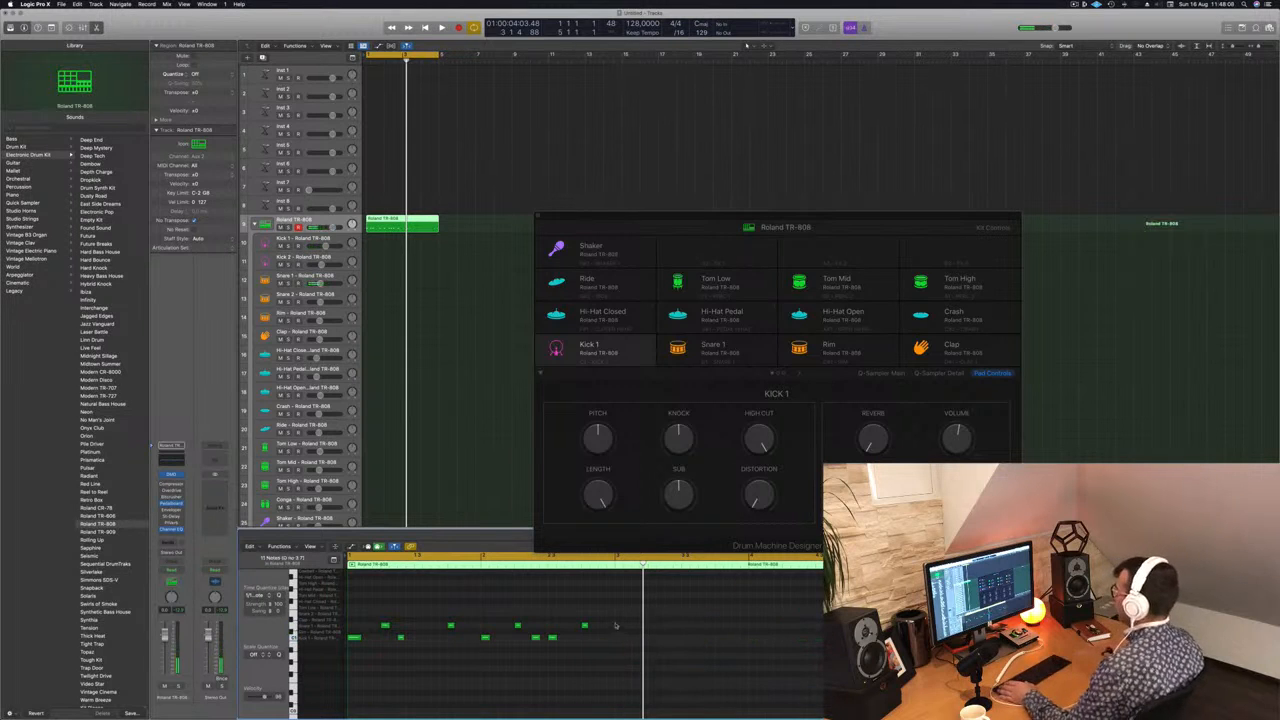
left_click_drag(615, 609, 350, 647)
left_click_drag(354, 638, 622, 645)
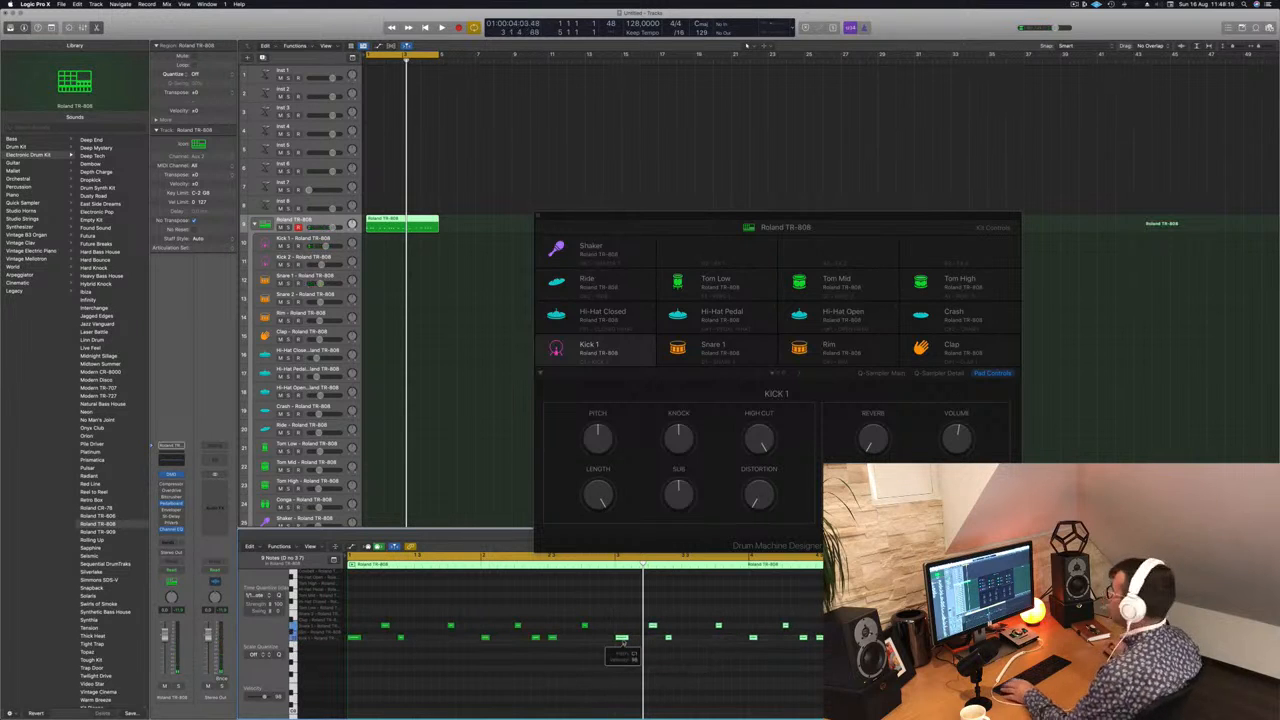
key("space")
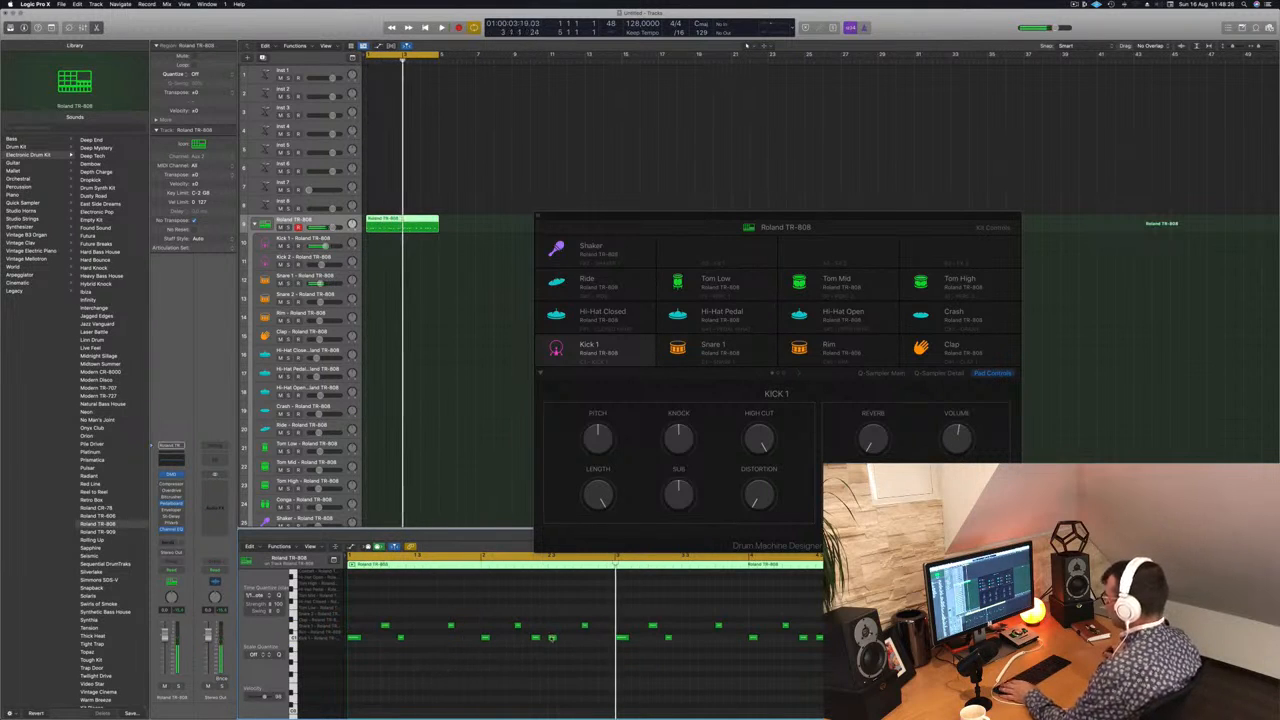
Step: Shift the last kick note of bar 2 later, and replace bars 3 and 4 with a copy of the first two bars
left_click(552, 637)
key("space")
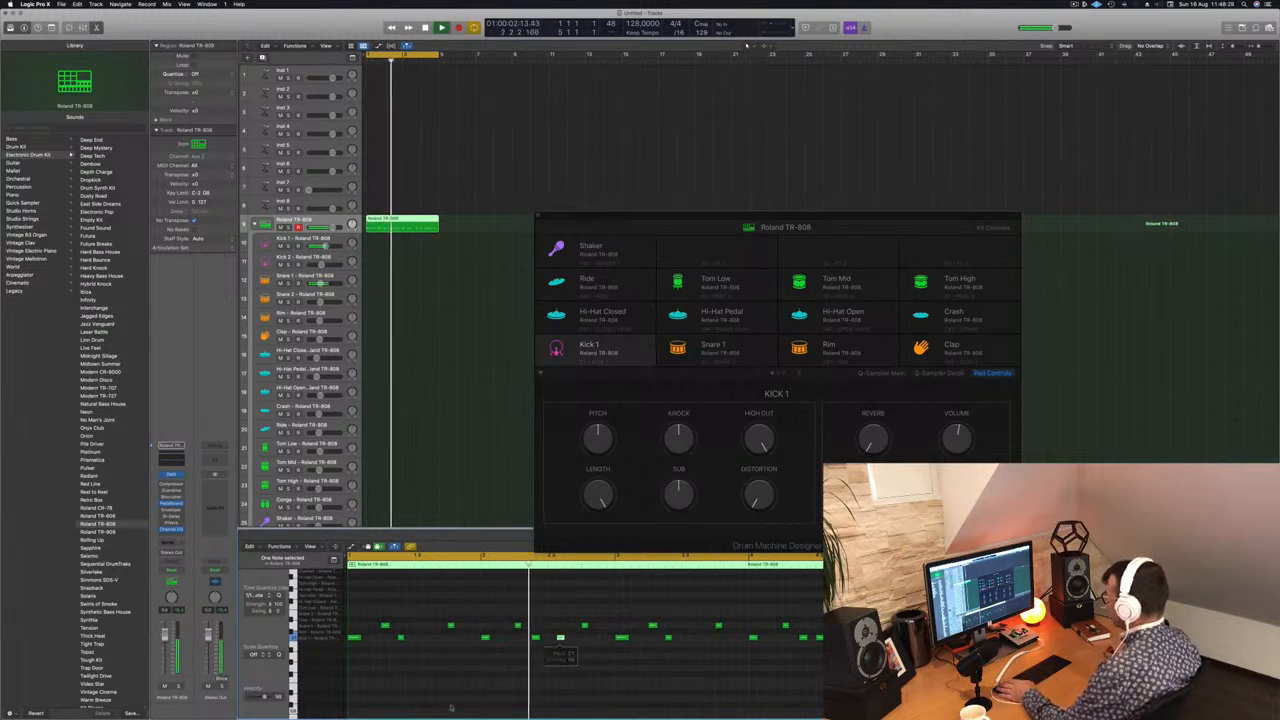
left_click_drag(560, 637, 568, 637)
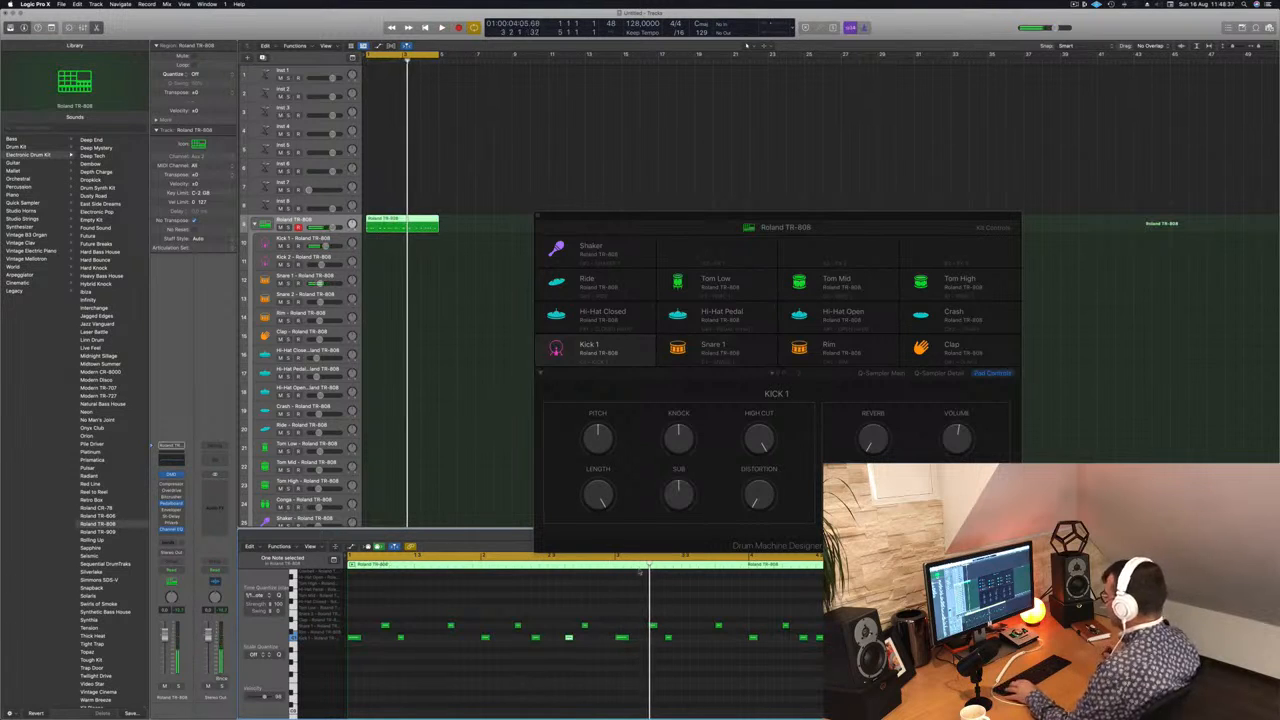
left_click_drag(620, 614, 868, 671)
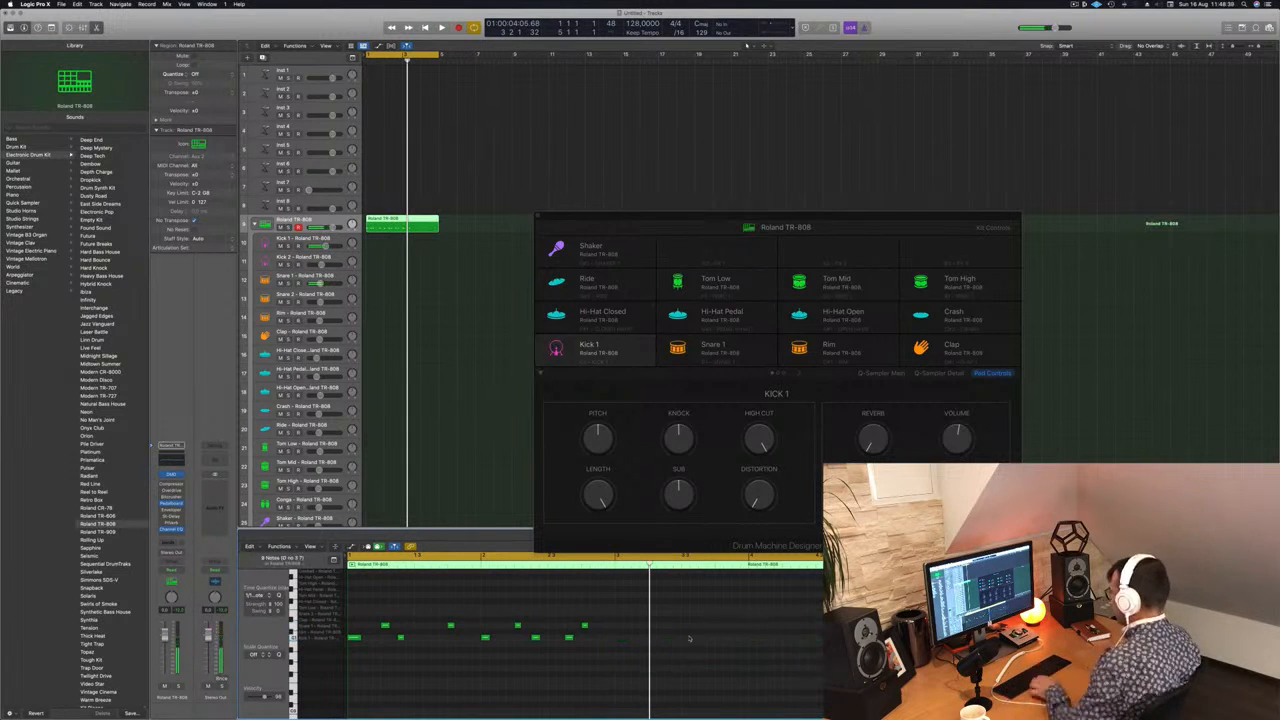
left_click_drag(682, 607, 354, 637)
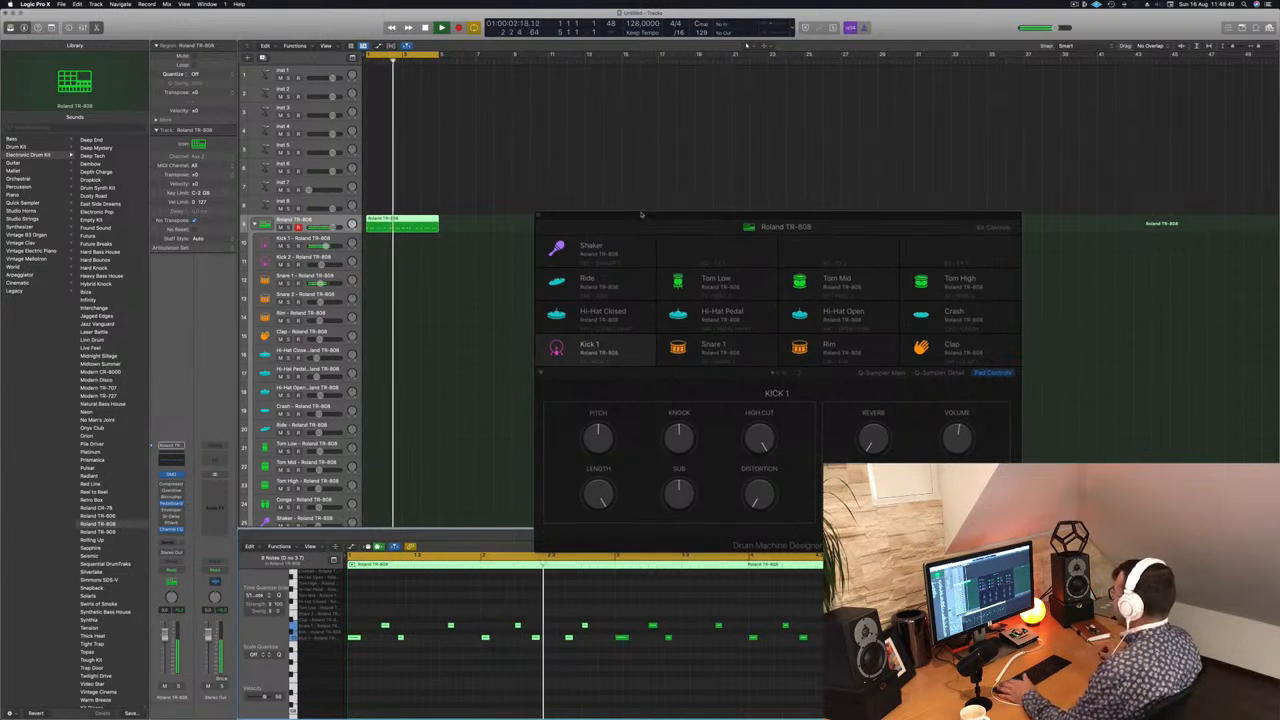
Step: Place the drum region on both the Kick 1 and Snare 1 tracks and delete the snare notes from the Kick 1 region
left_click_drag(641, 213, 698, 157)
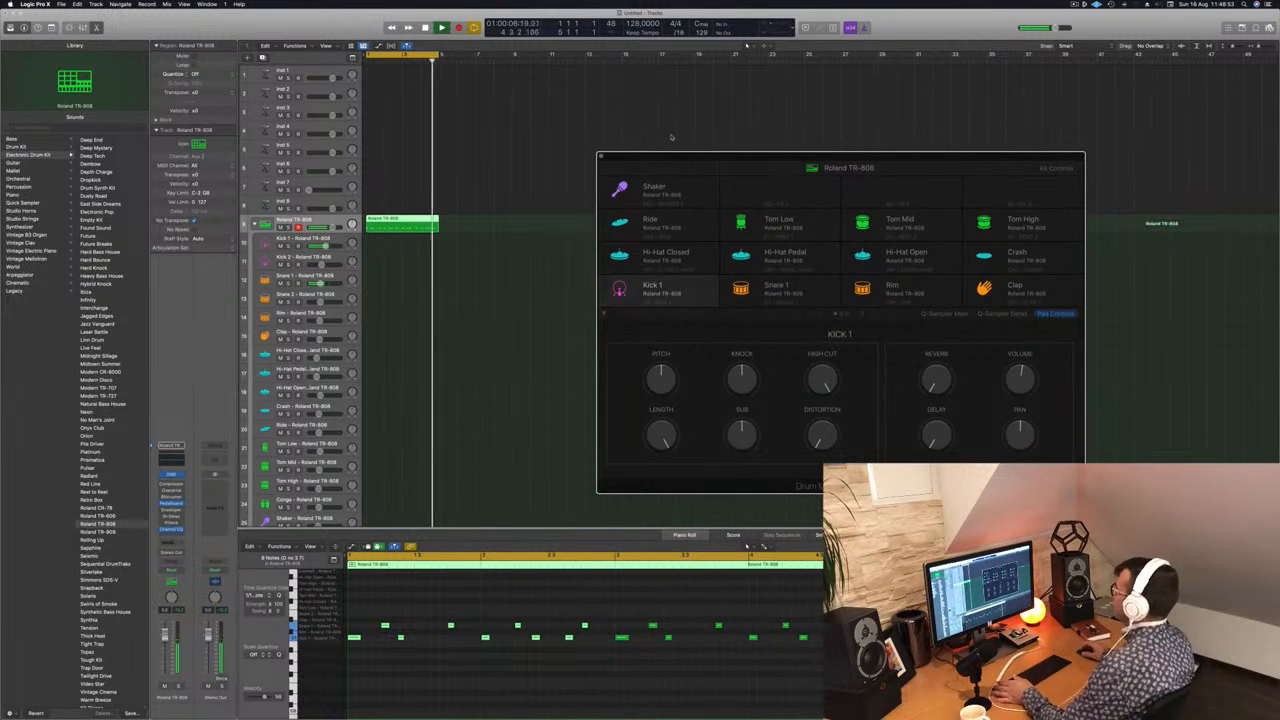
left_click_drag(677, 144, 730, 146)
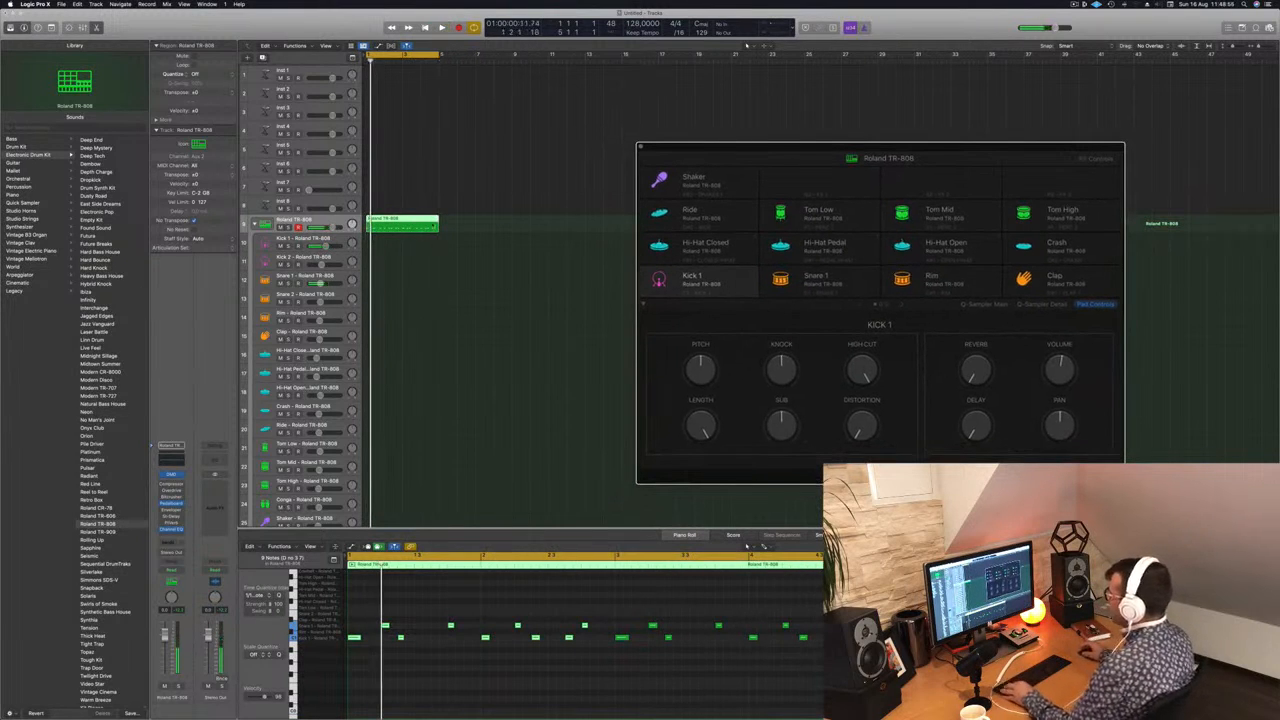
left_click_drag(400, 226, 401, 280)
left_click_drag(364, 608, 810, 627)
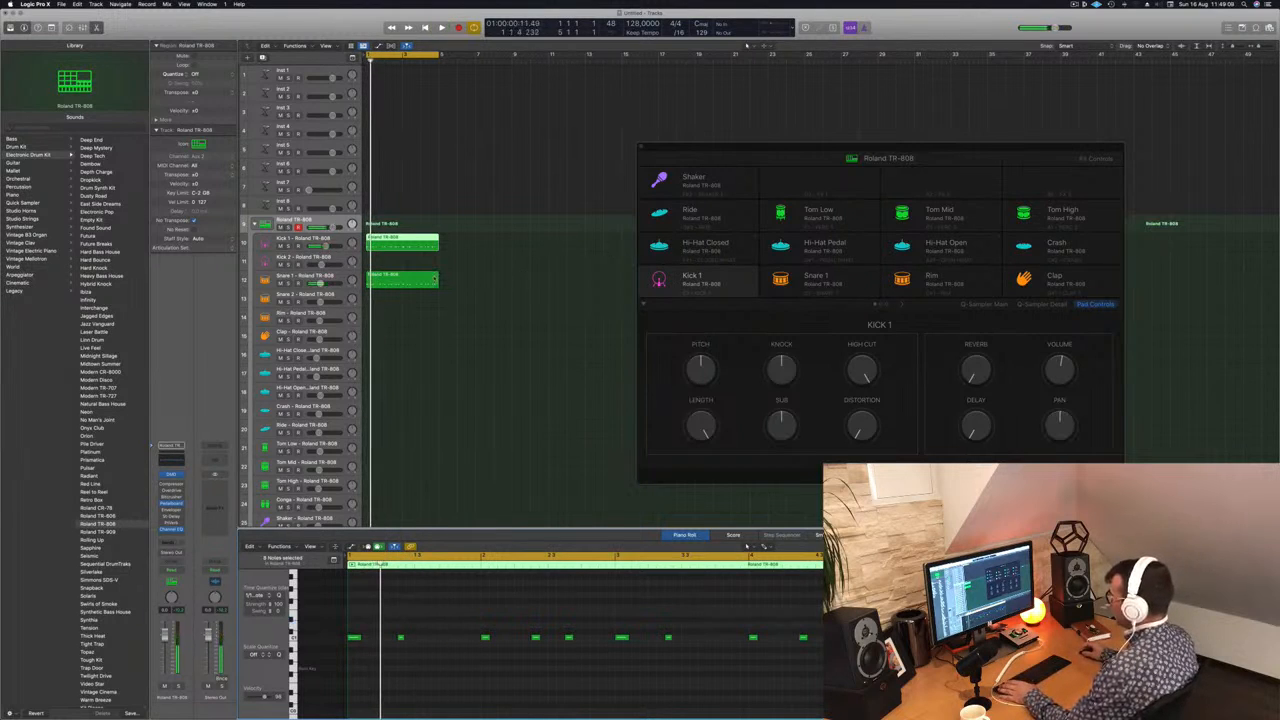
Step: Mute the Snare 1 track and move the Kick 1 region's notes down to the labelled key row while the loop plays
left_click(434, 278)
left_click(280, 284)
key("space")
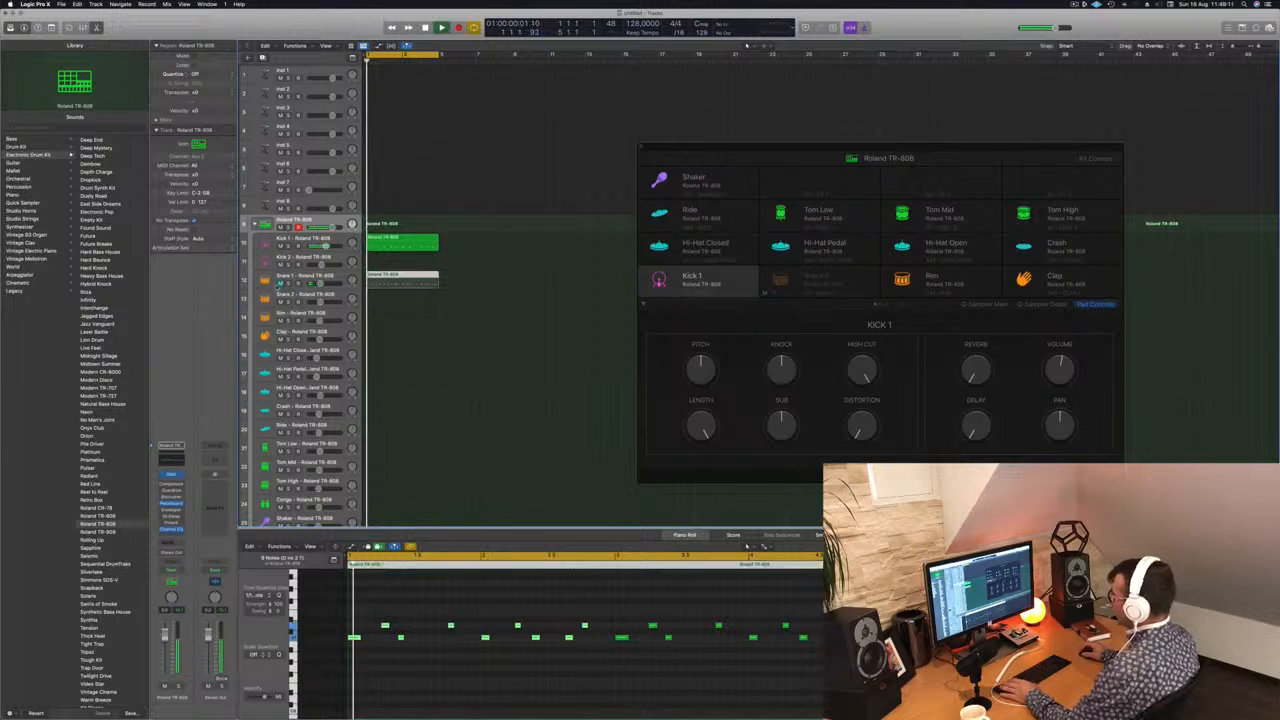
left_click(400, 248)
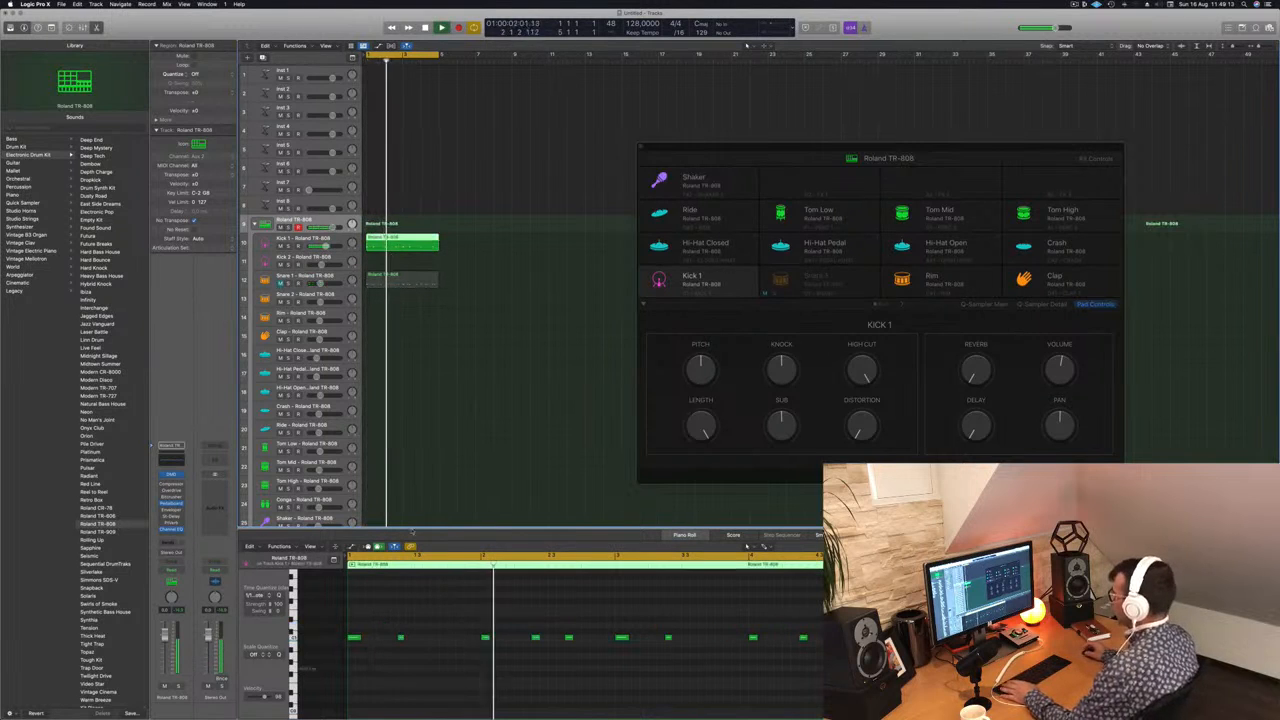
left_click(446, 664)
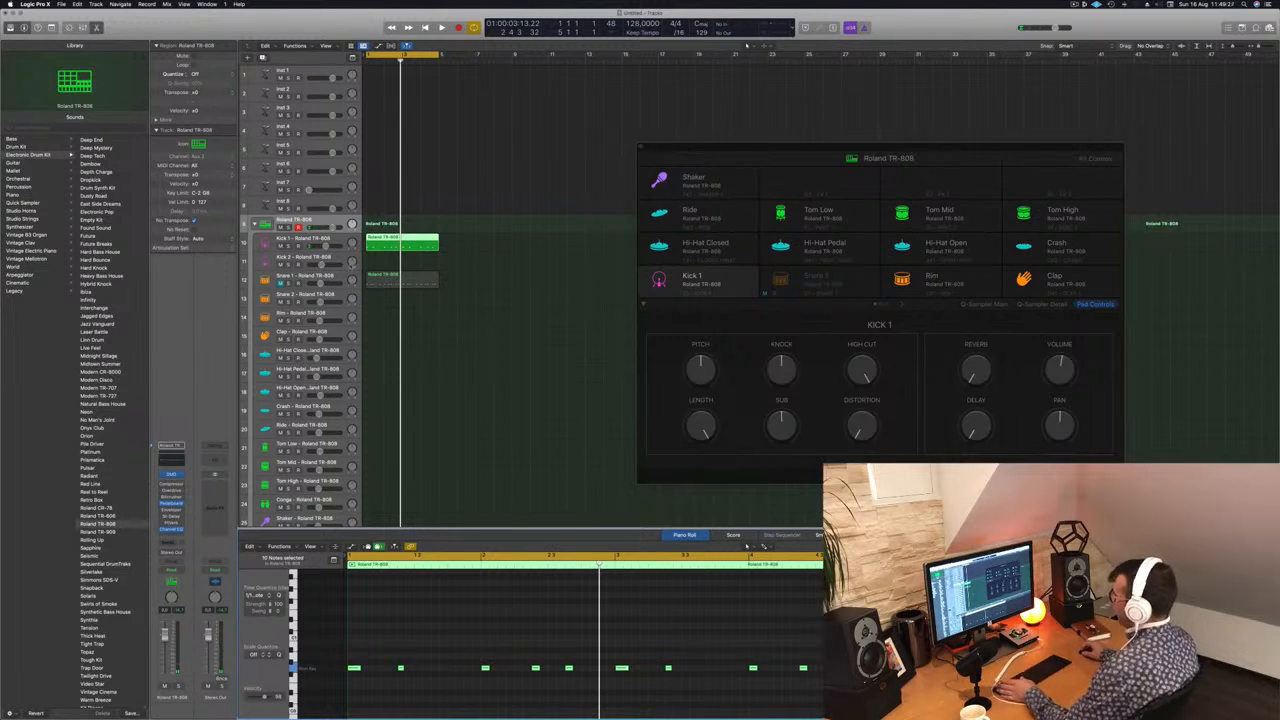
Step: Open the Kick 1 track's Quick Sampler and place its window over the drum kit window
left_click(309, 240)
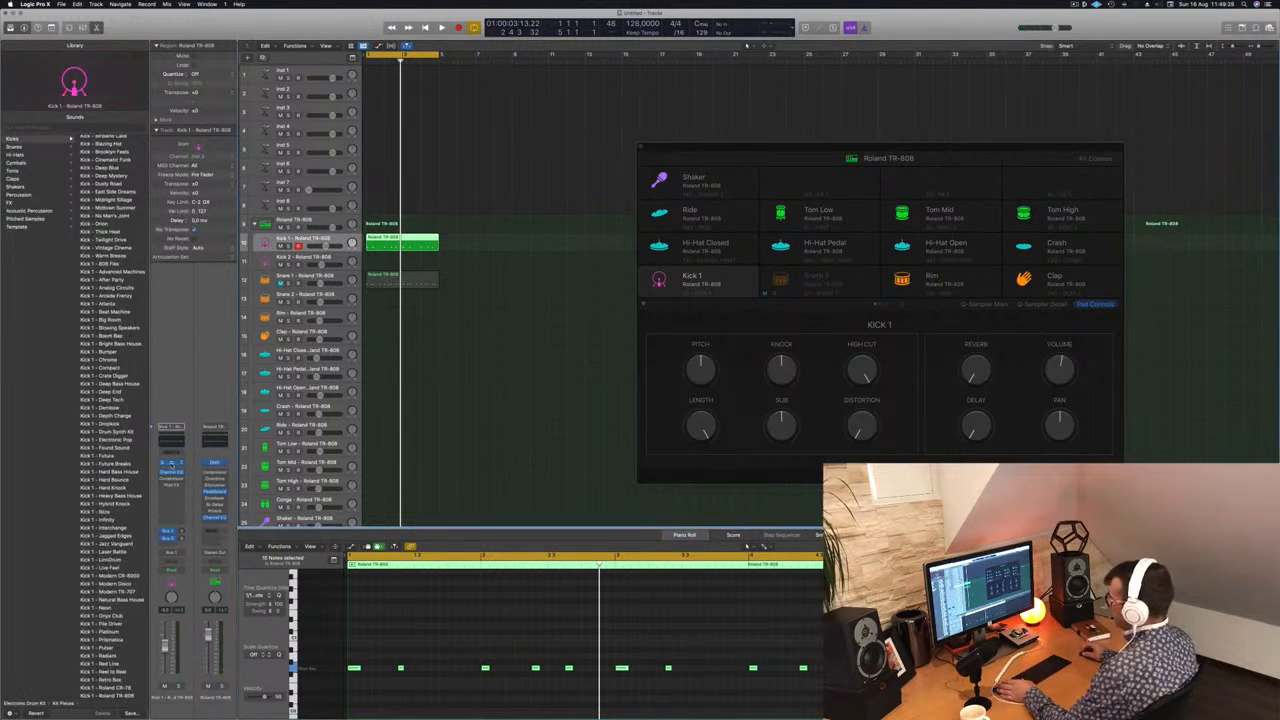
left_click(171, 464)
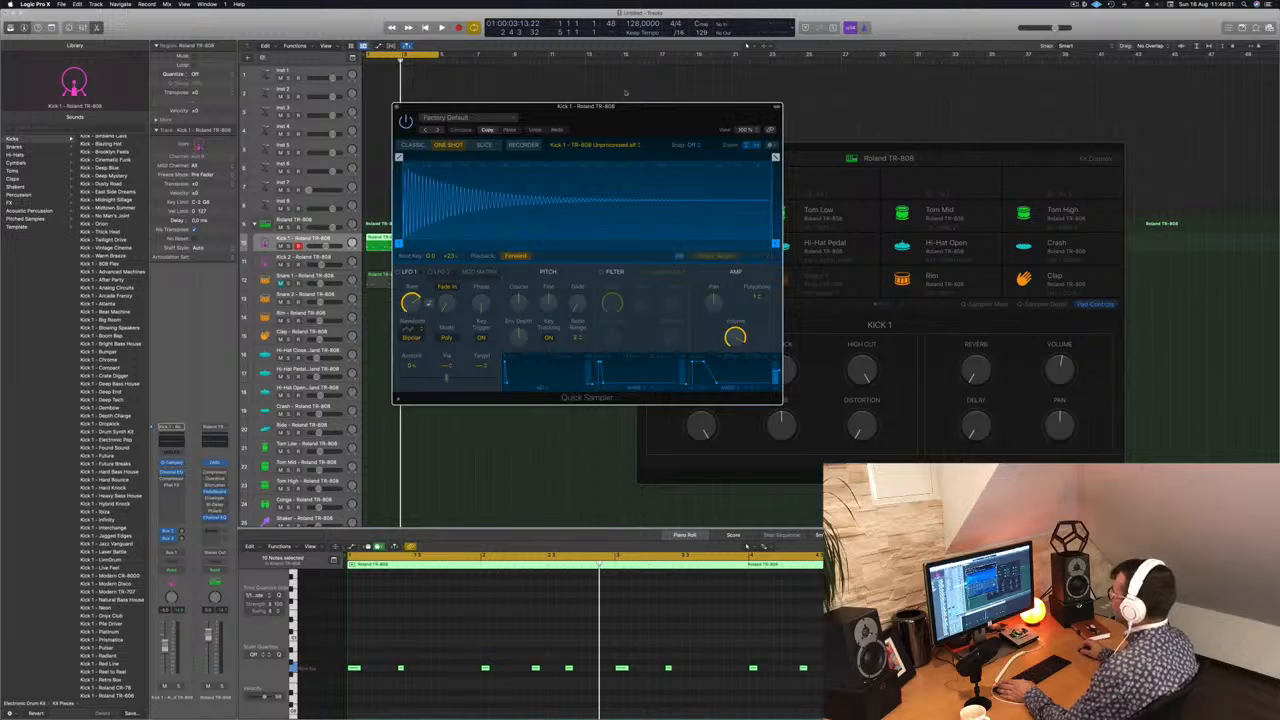
left_click_drag(625, 106, 991, 156)
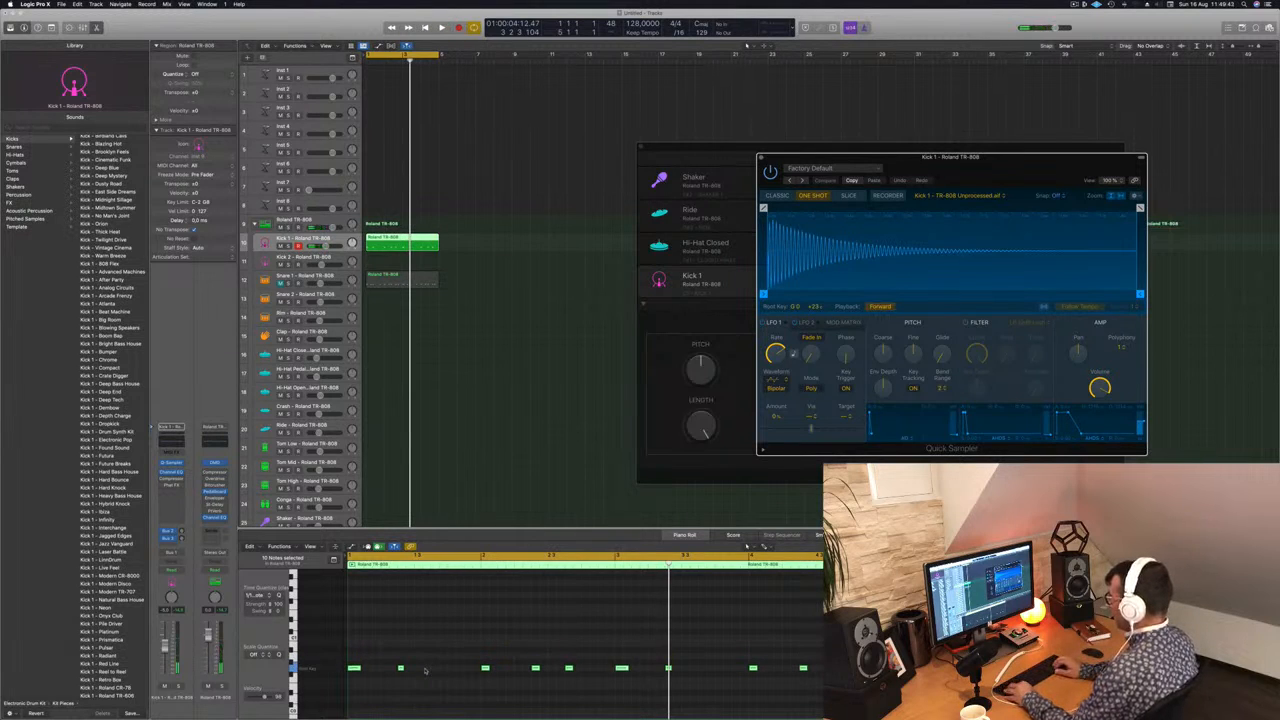
Step: Try the kick notes at higher pitches during playback, return them to their previous pitch, and close the Quick Sampler
key("space")
key("alt+Up")
key("alt+Up")
key("alt+Up")
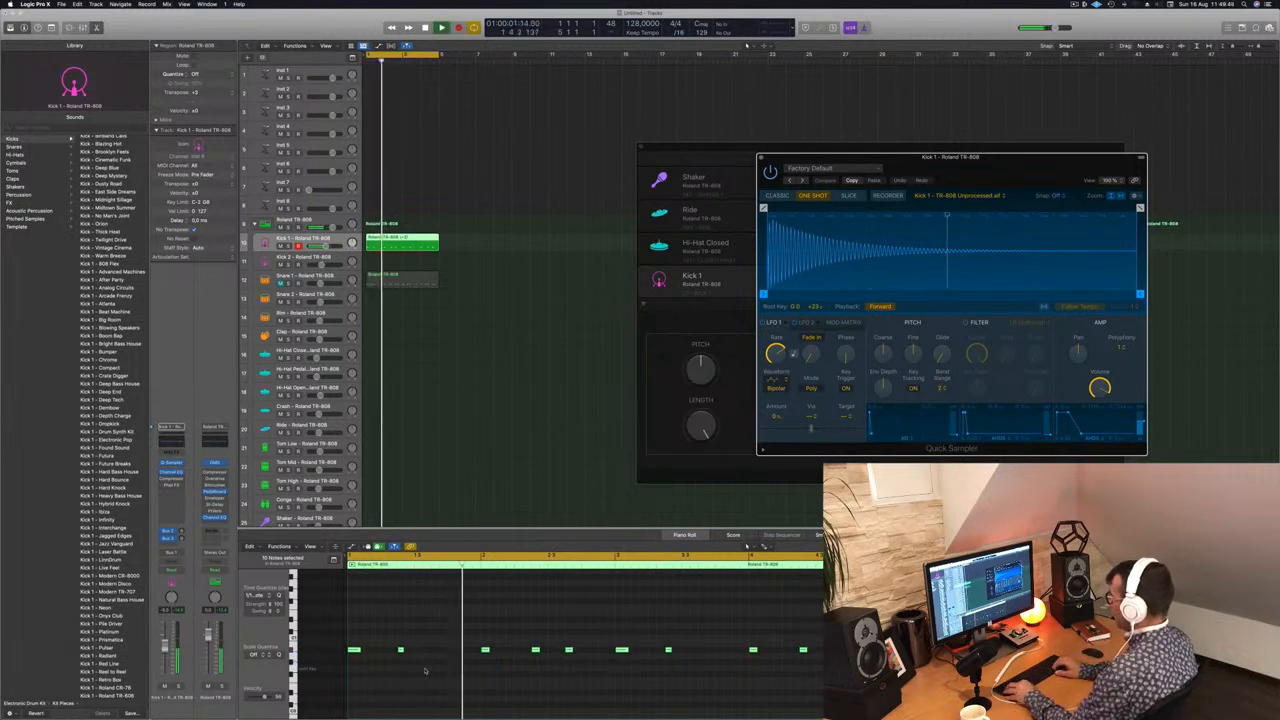
key("alt+Down")
key("alt+Down")
key("alt+Down")
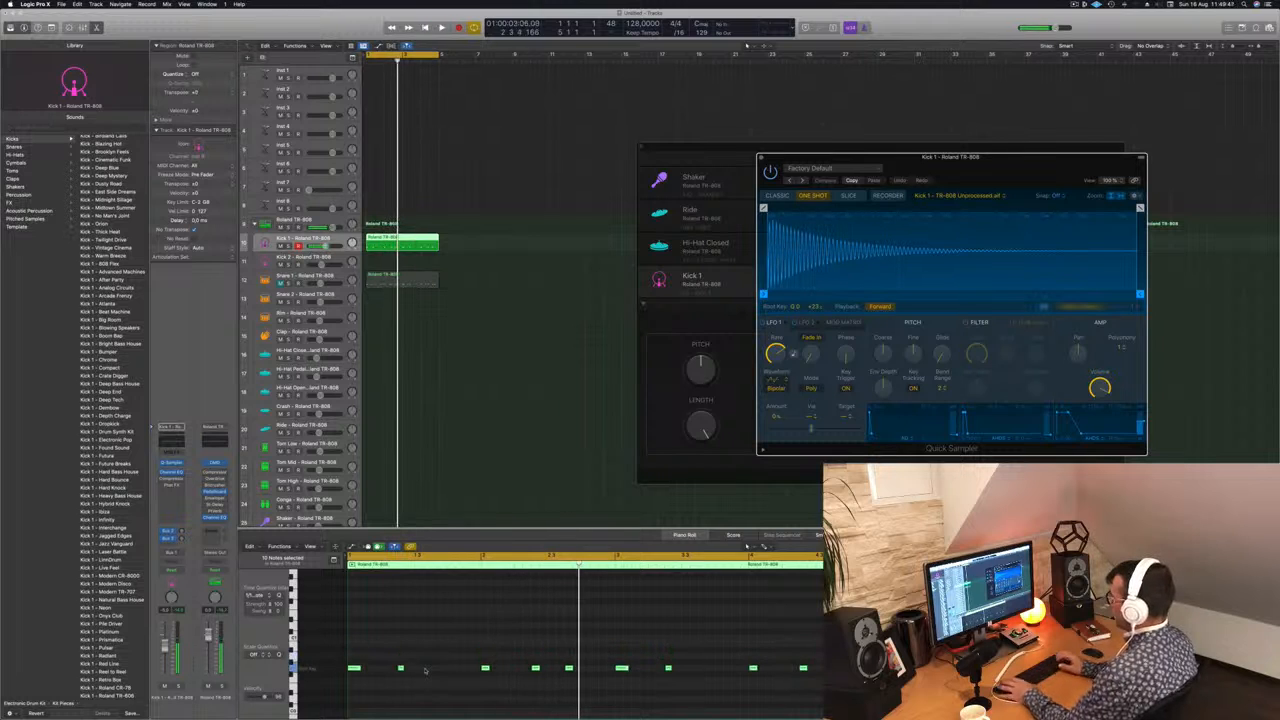
left_click(760, 157)
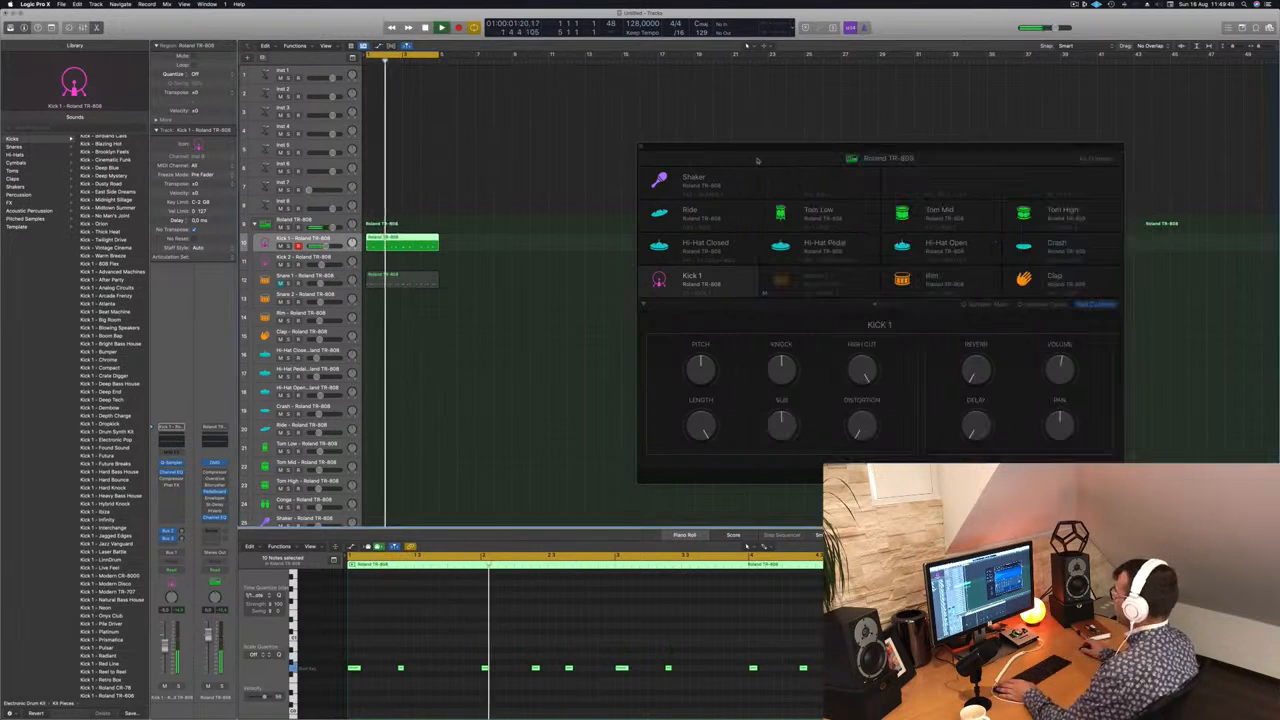
Step: Compare the notes of the Snare 1 and Kick 1 regions and listen to the kick pattern
key("Return")
left_click(402, 280)
key("space")
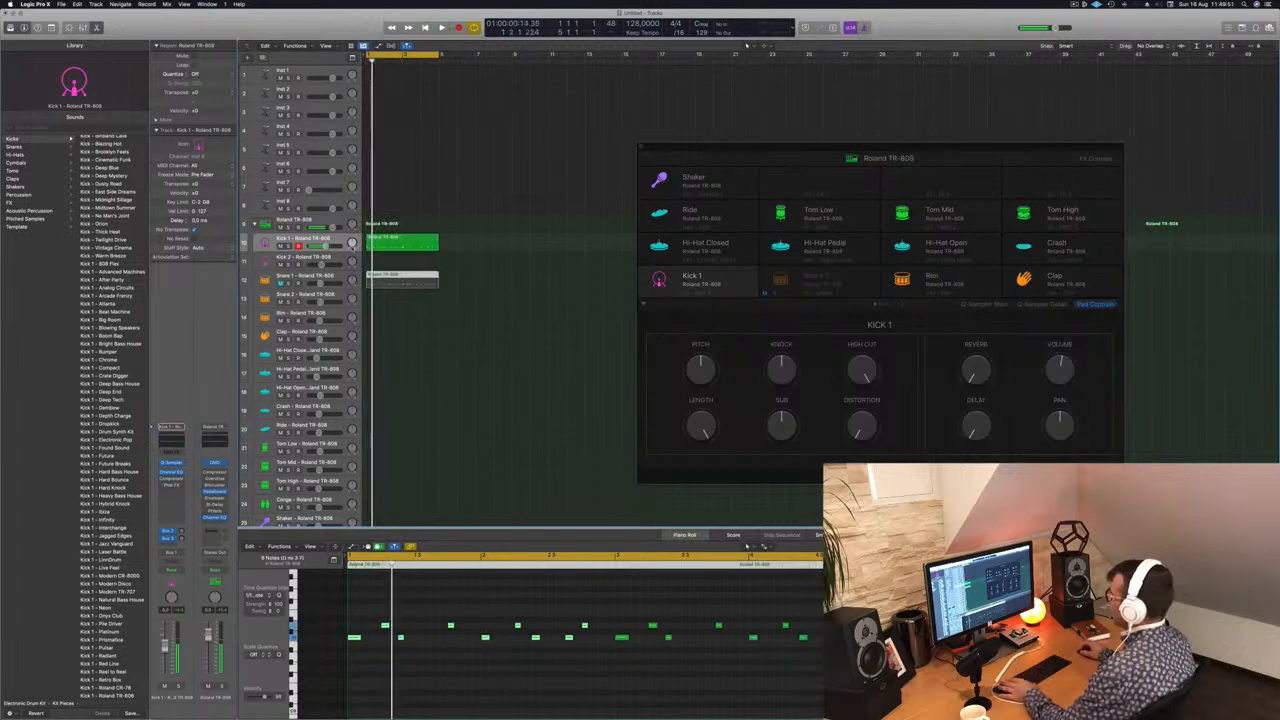
key("space")
left_click(422, 246)
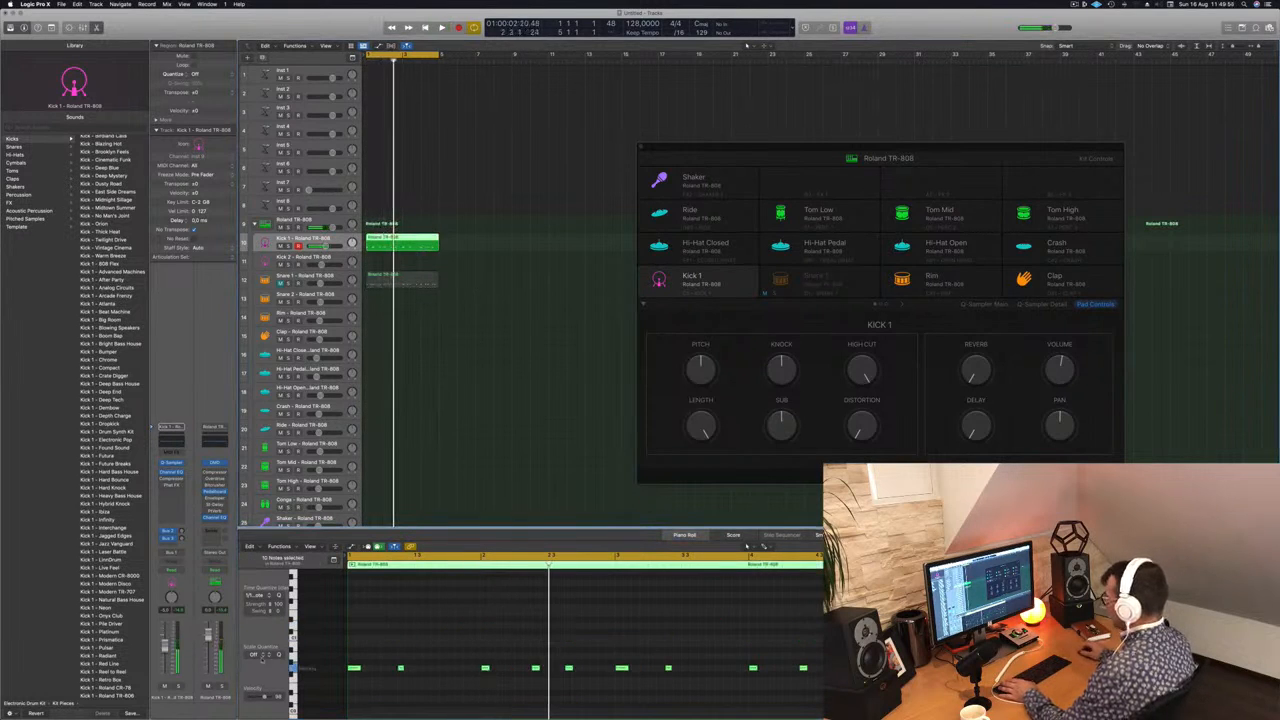
left_click(294, 668)
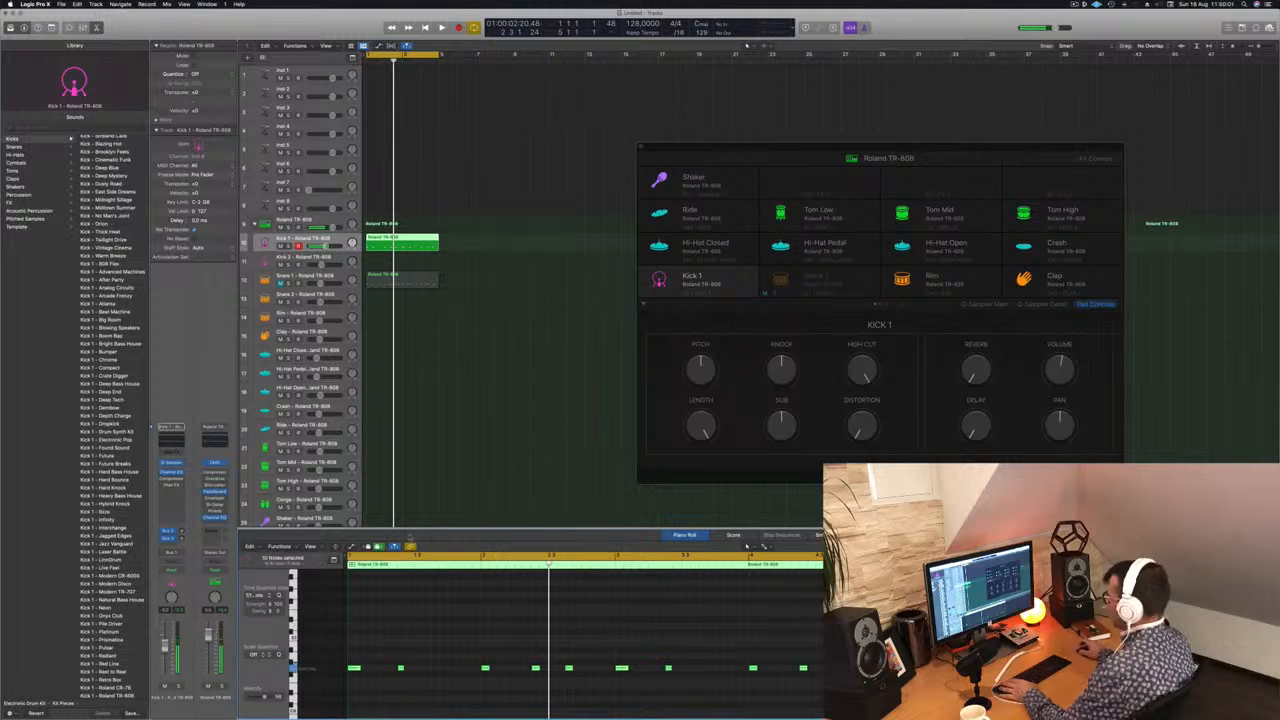
key("space")
key("space")
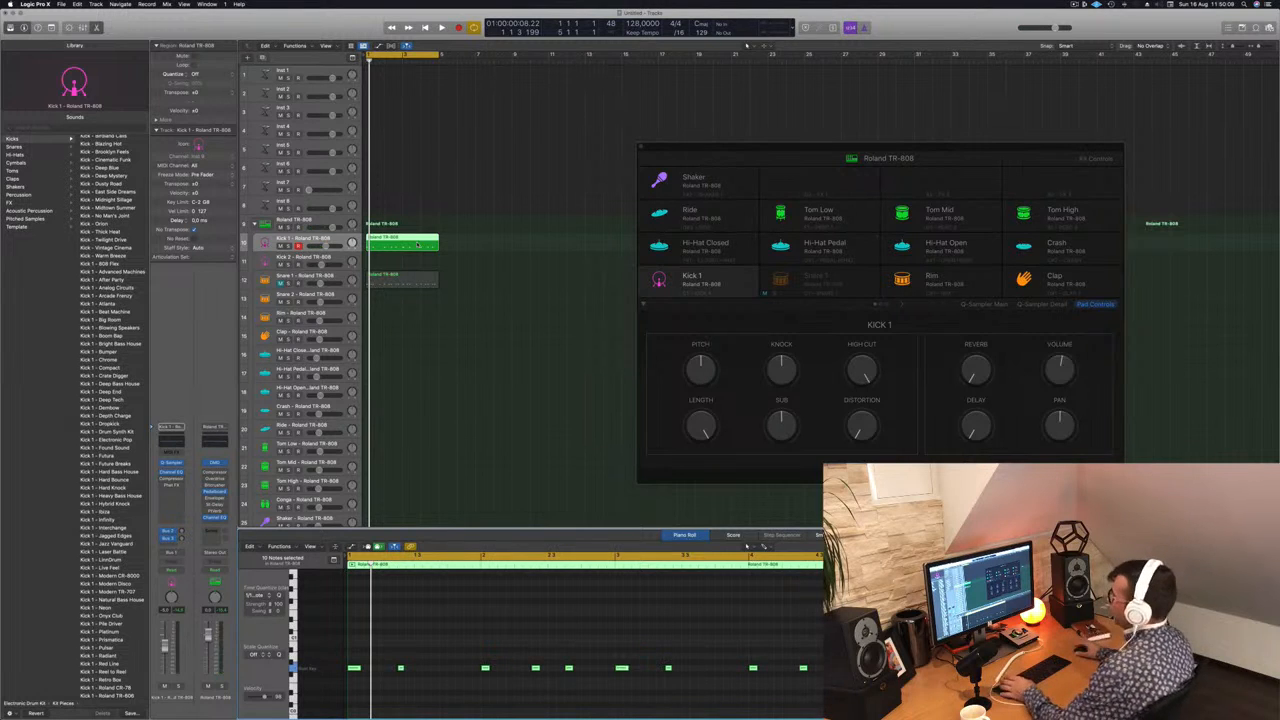
Step: Delete all kick notes from the Snare 1 region and unmute the Snare 1 track
left_click(404, 281, "shift")
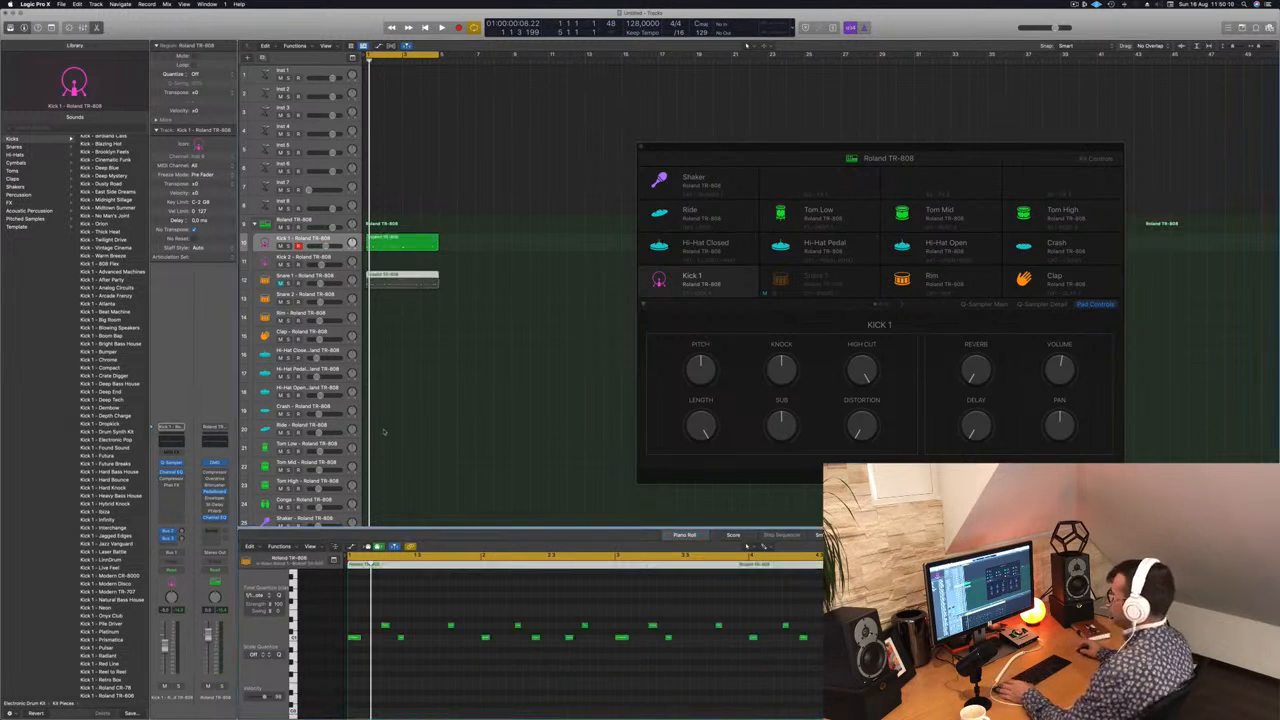
left_click(359, 662)
left_click_drag(359, 662, 880, 640)
key("Delete")
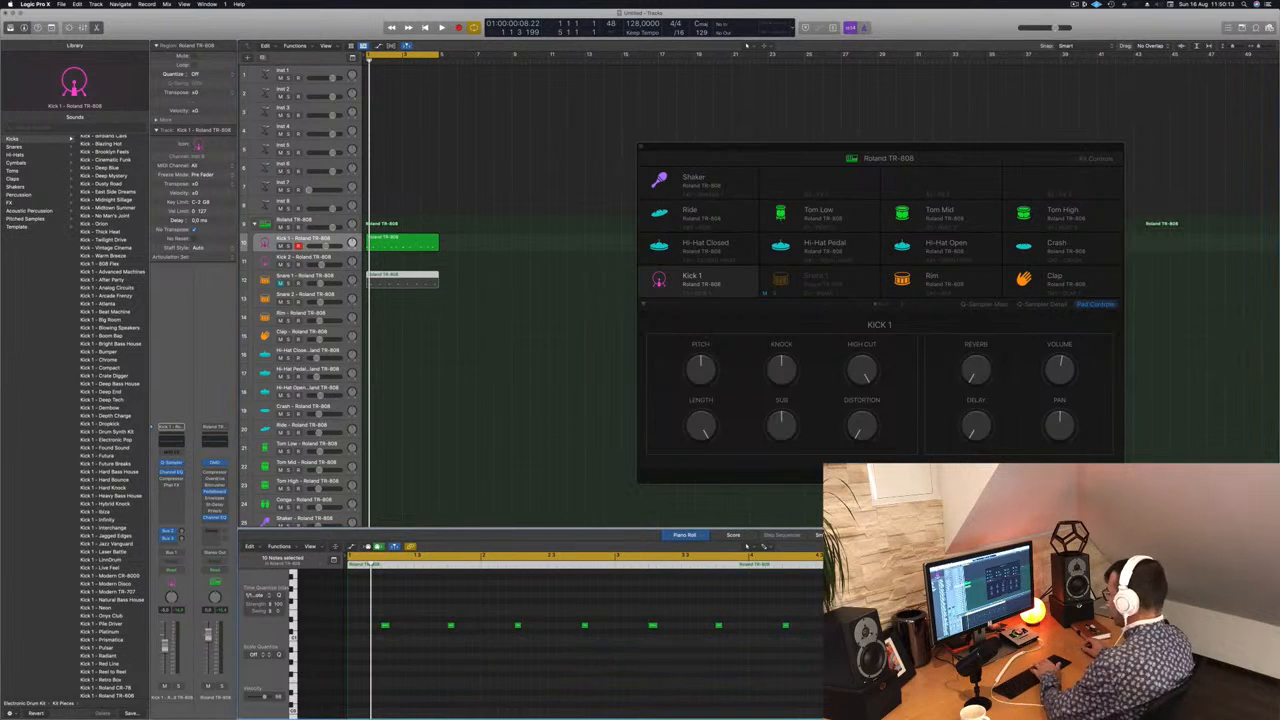
left_click(281, 284)
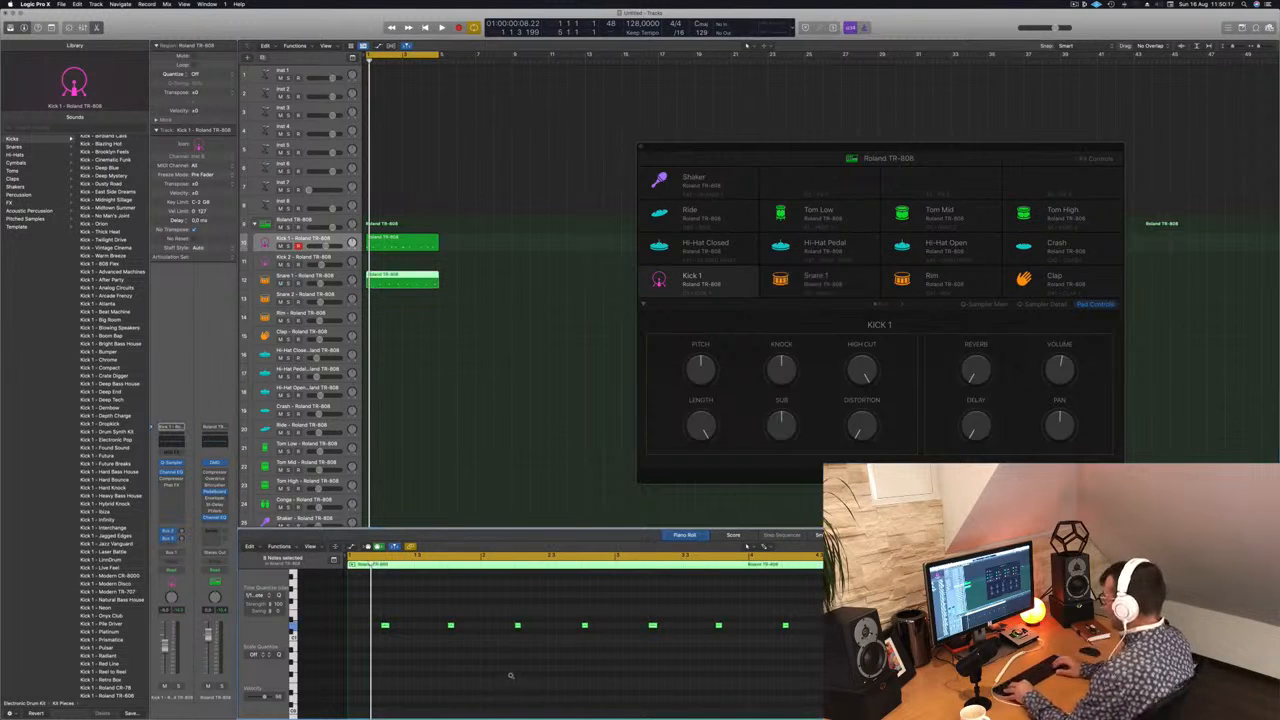
Step: Move the Snare 1 notes to the labelled key row and audition them at higher pitches during playback
scroll(317, 641, "up", 3)
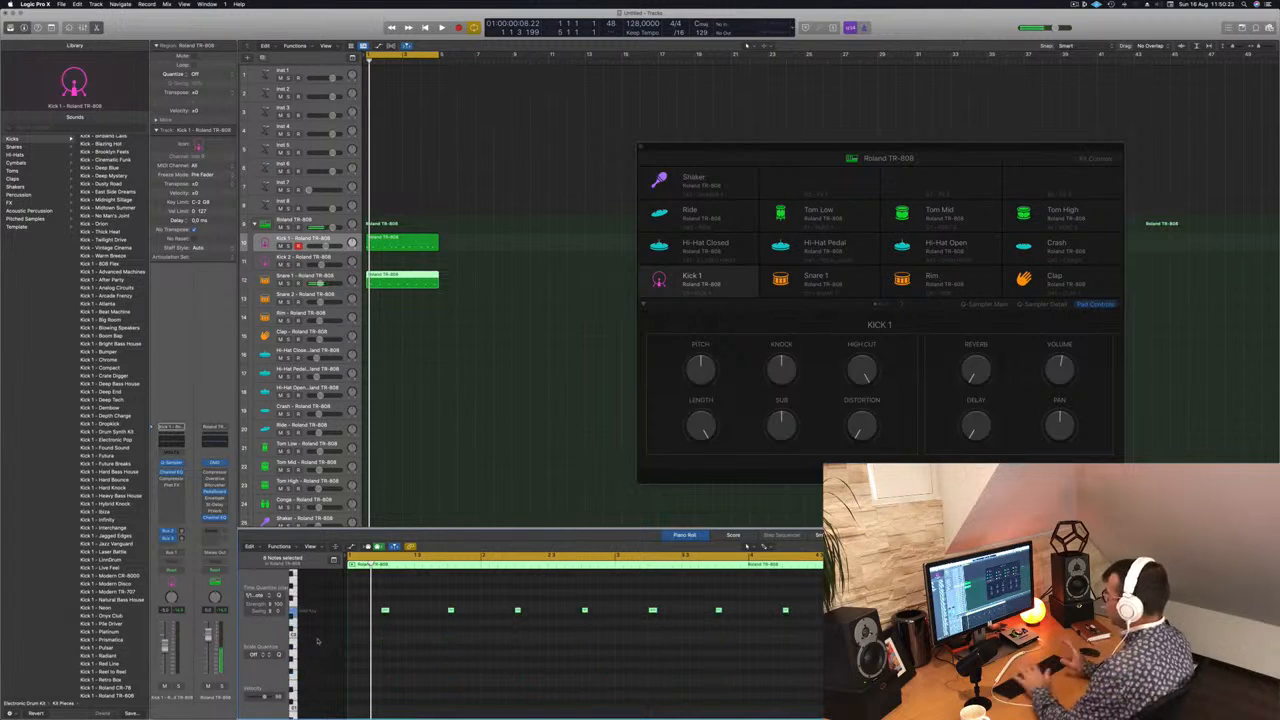
key("space")
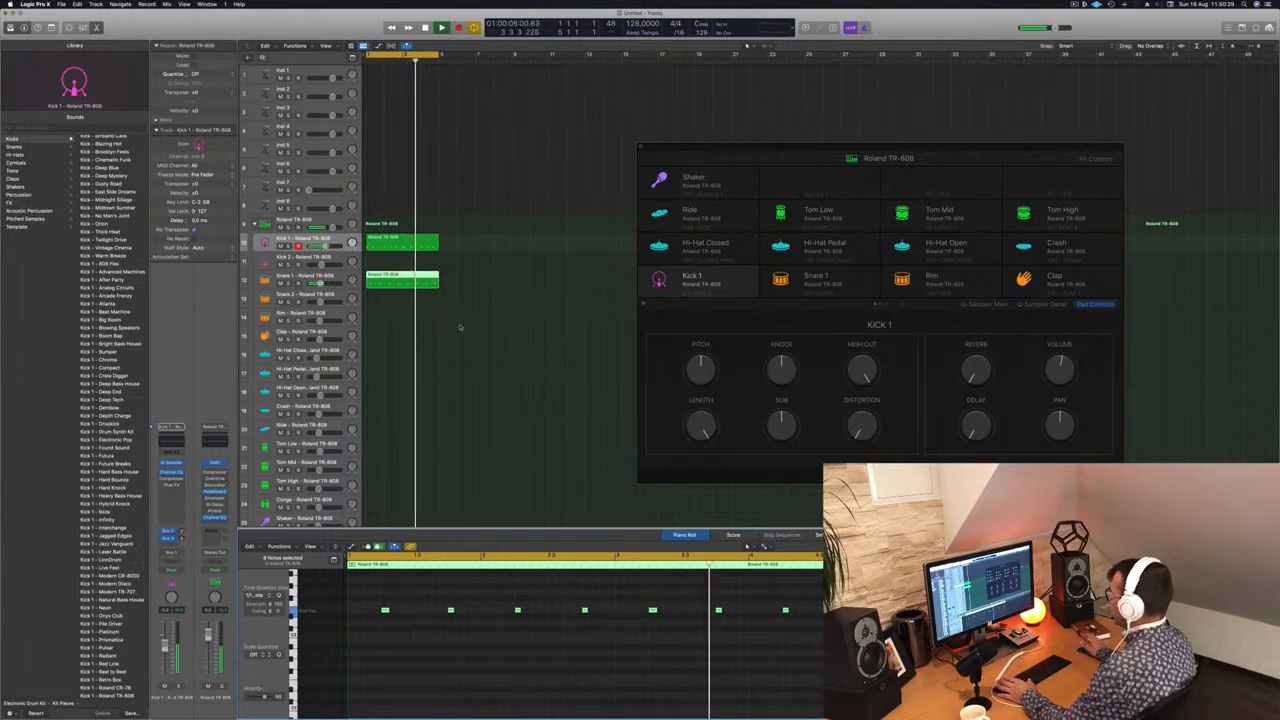
key("alt+Up")
key("alt+Up")
key("alt+Up")
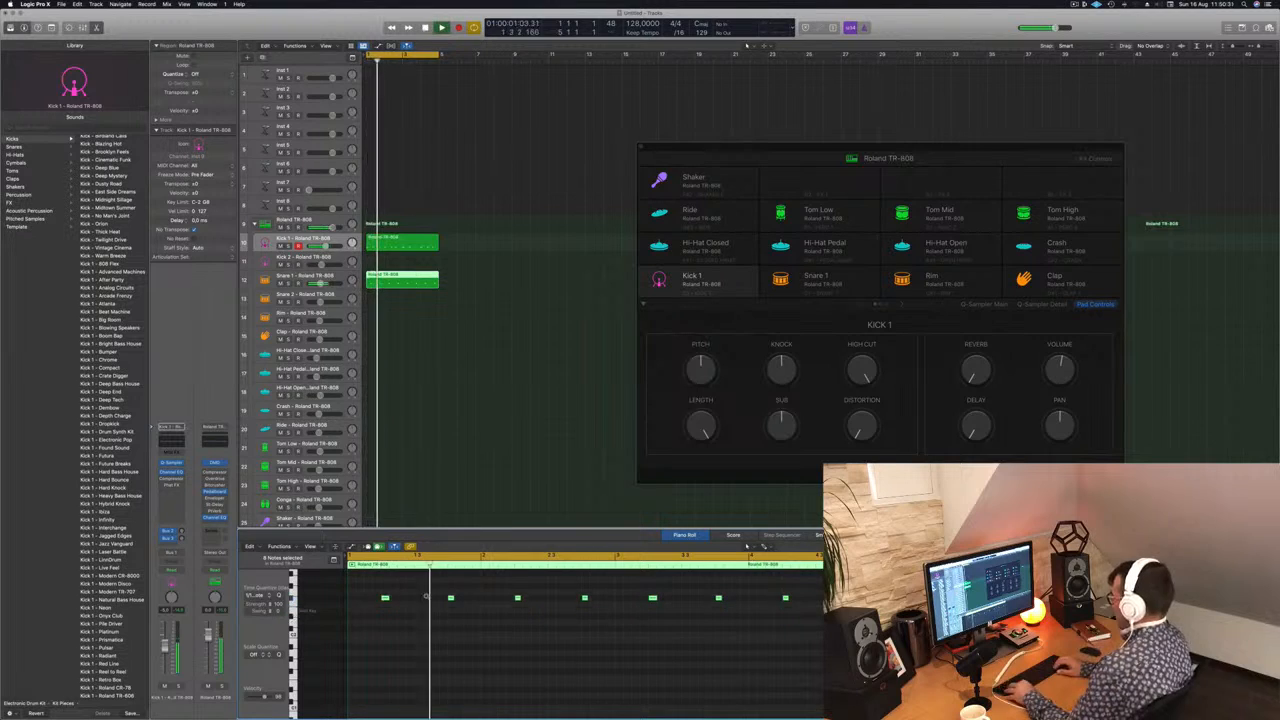
key("alt+Up")
key("alt+Up")
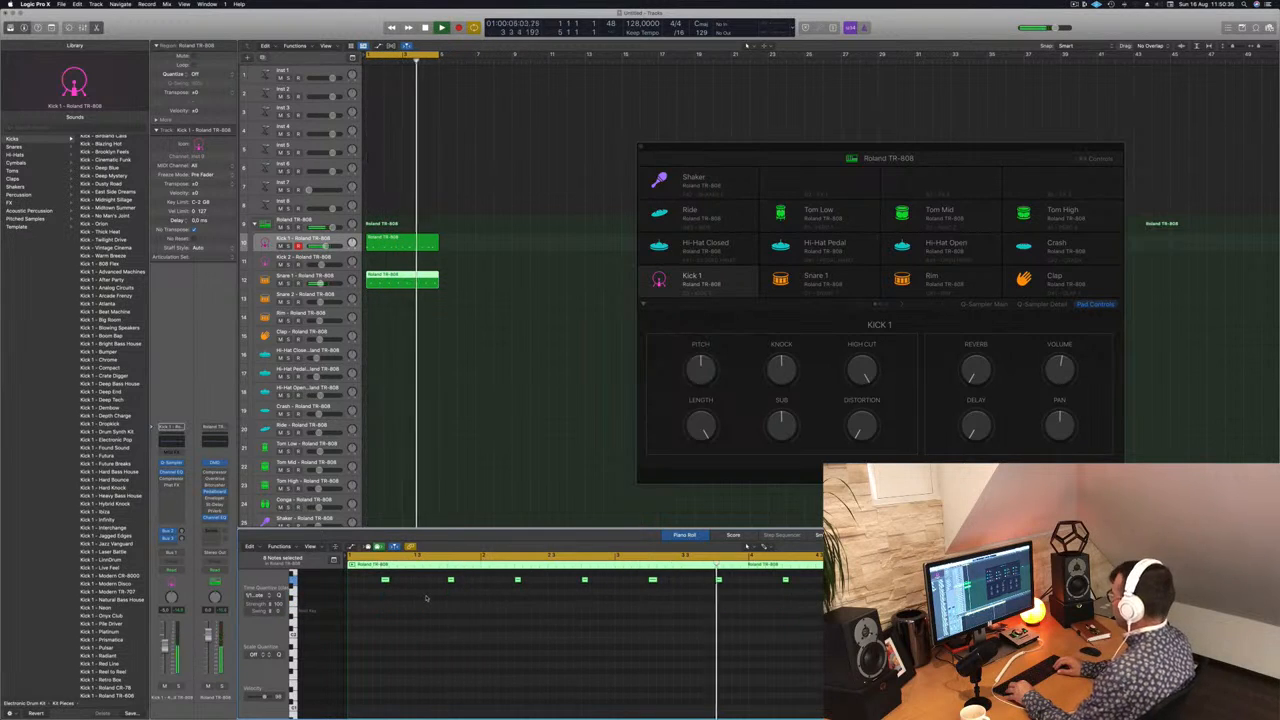
key("alt+Down")
key("alt+Down")
key("alt+Down")
key("alt+Down")
key("alt+Down")
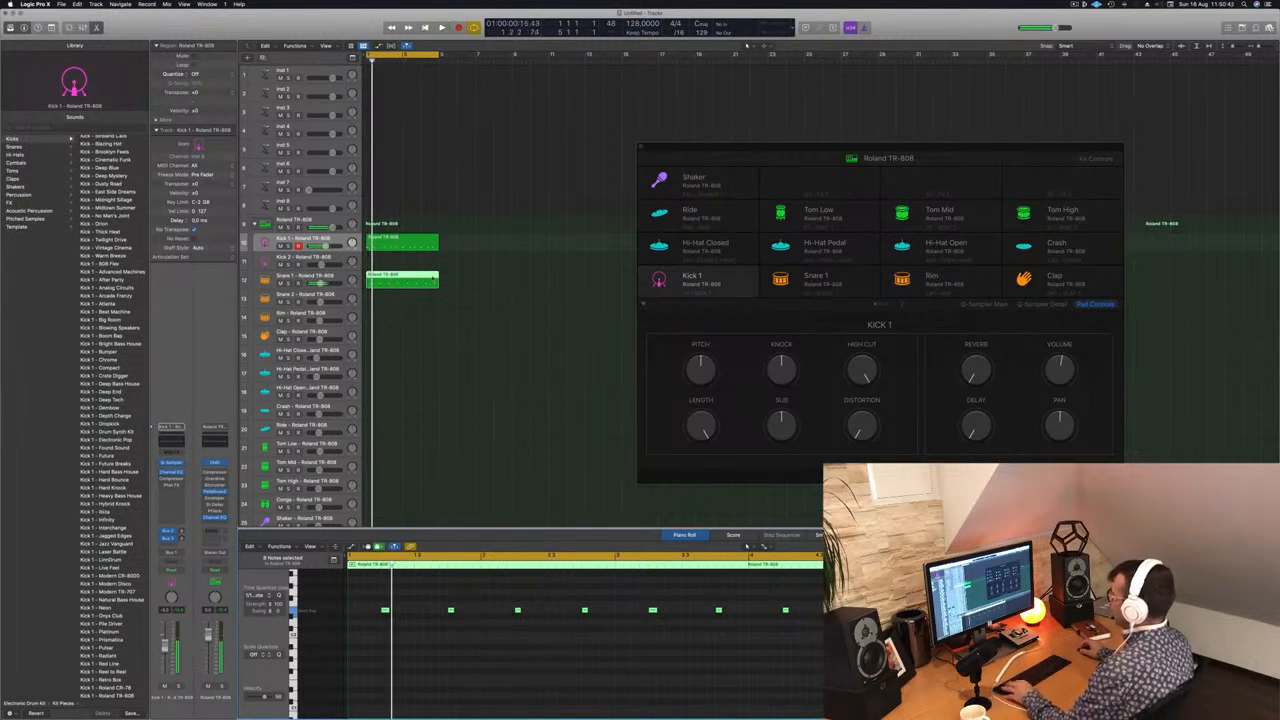
Step: Copy the Snare 1 region onto the Hi-Hat Closed track
left_click(407, 250)
left_click(391, 282)
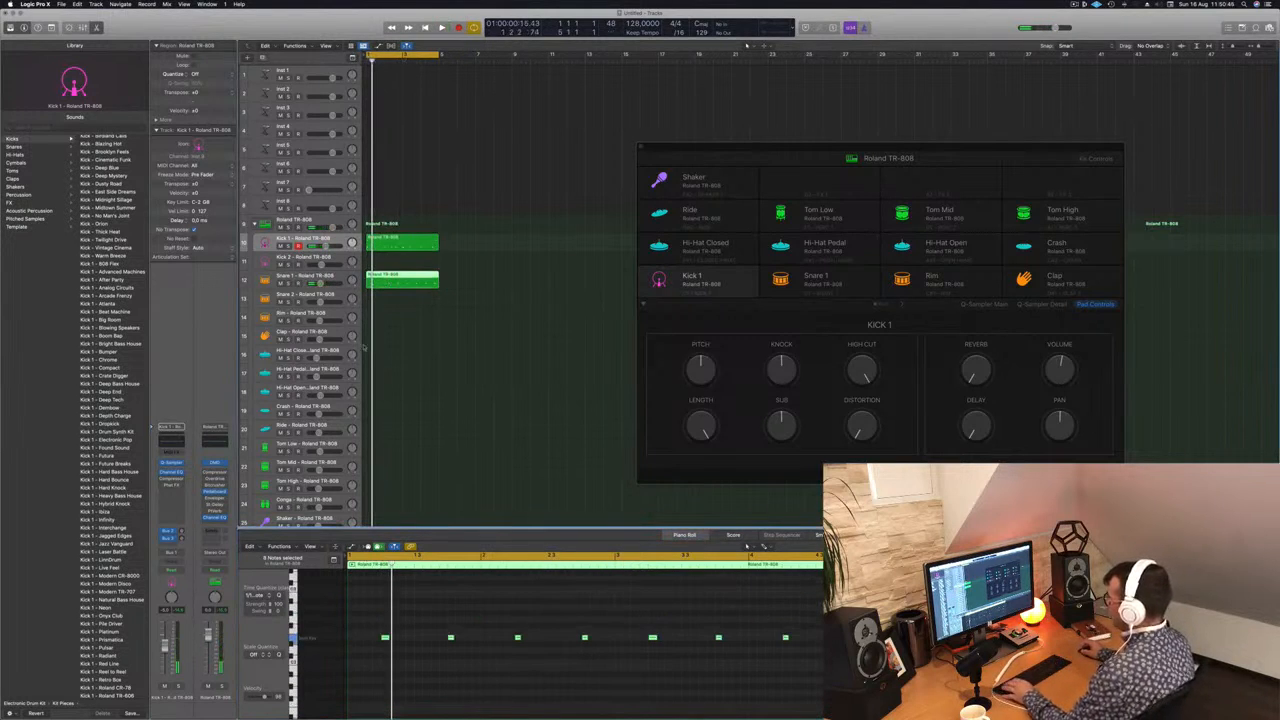
left_click_drag(401, 284, 409, 381)
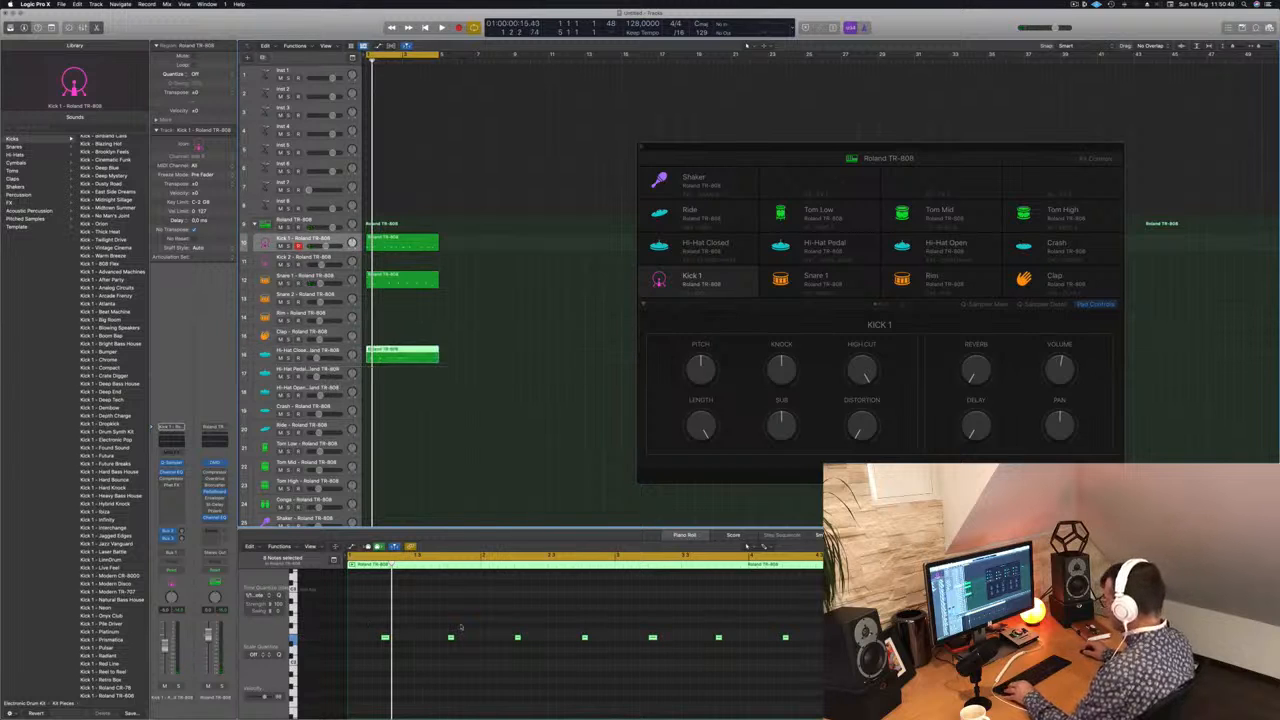
Step: Rework the Hi-Hat Closed region's notes so one falls on the off-beat of every beat across the four bars
left_click(471, 628)
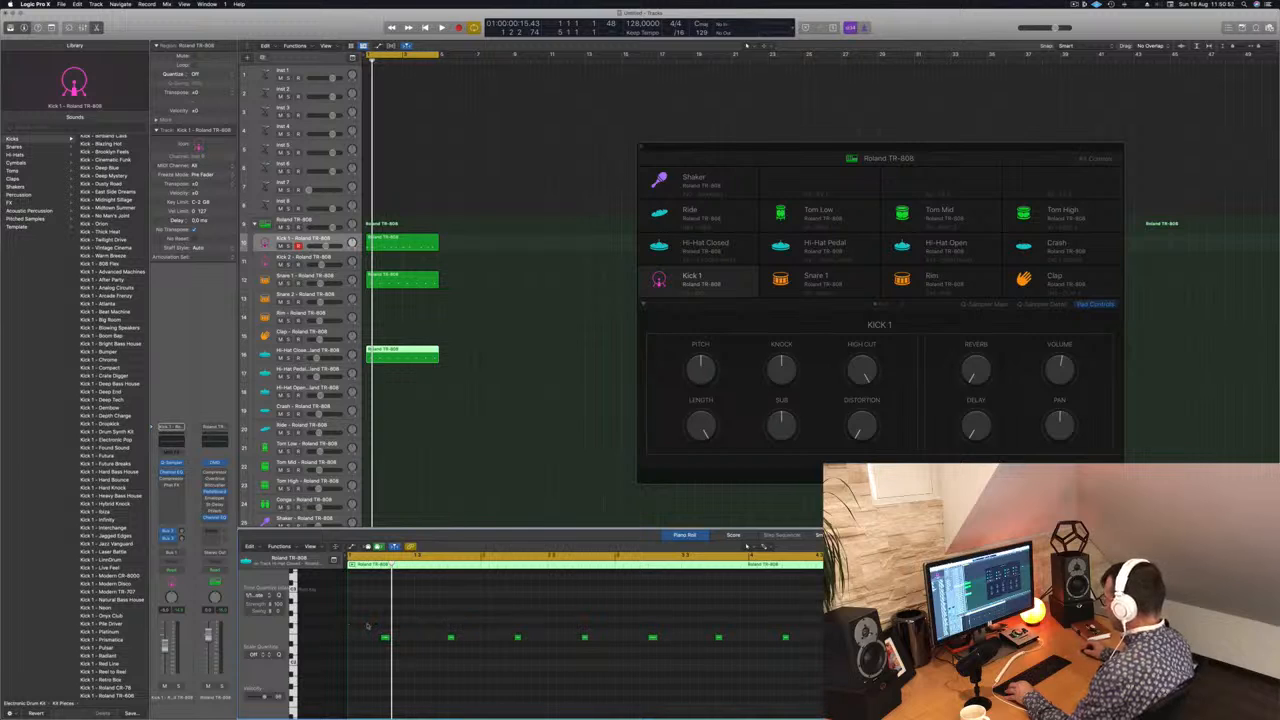
key("super+a")
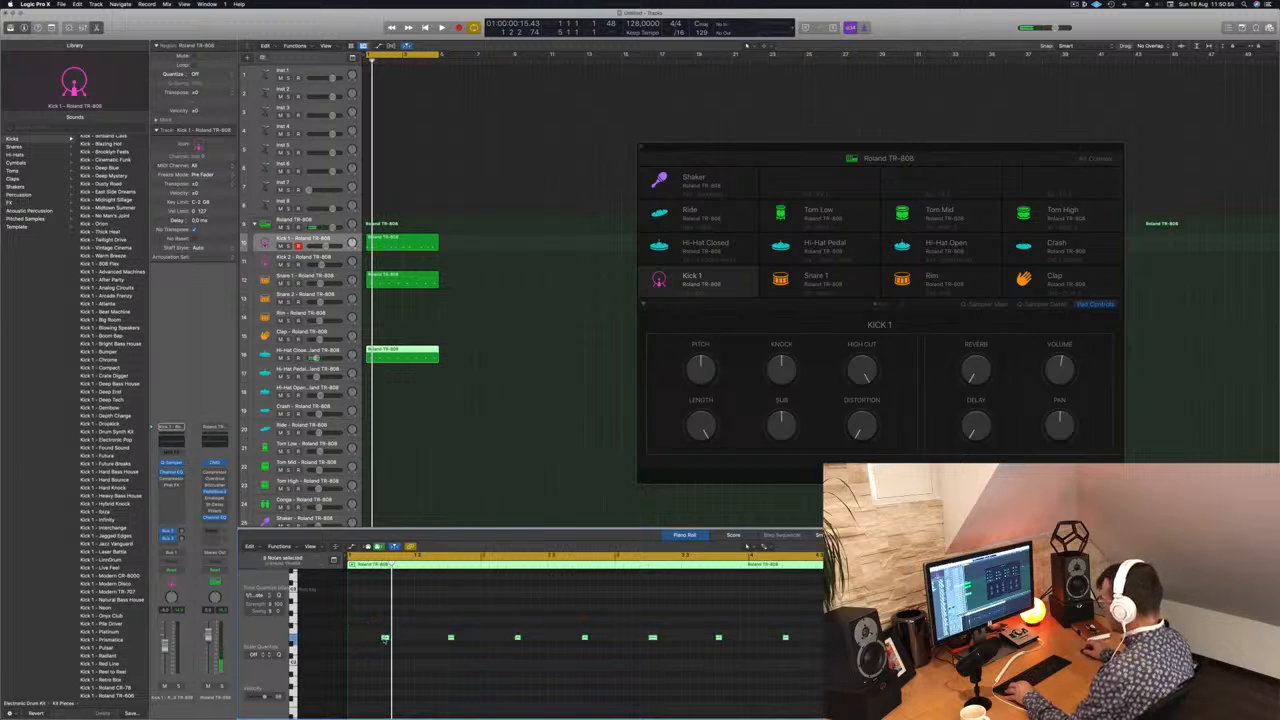
left_click_drag(384, 637, 687, 654)
key("space")
key("super+Left")
Step: Raise all the Hi-Hat Closed notes to the labelled key row while the beat plays
key("alt+Up")
key("alt+Up")
key("alt+Up")
key("alt+Up")
key("alt+Up")
key("alt+Up")
key("alt+Up")
key("alt+Up")
key("alt+Up")
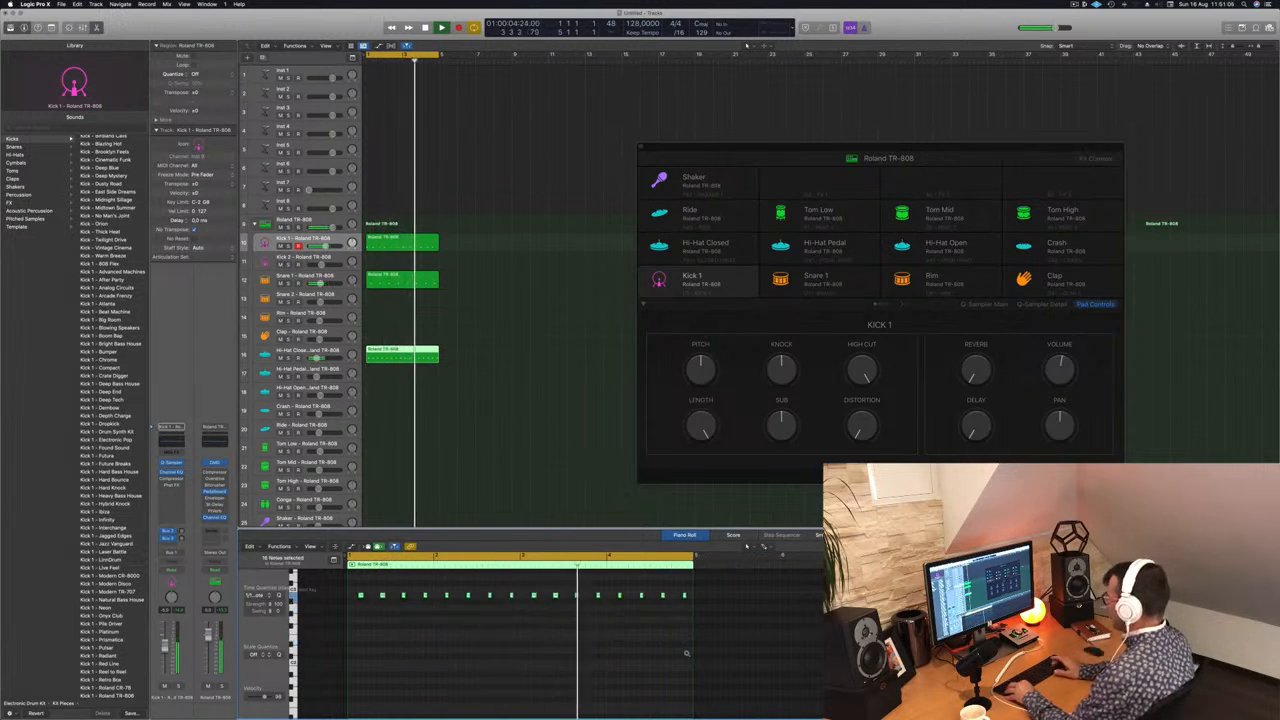
key("alt+Down")
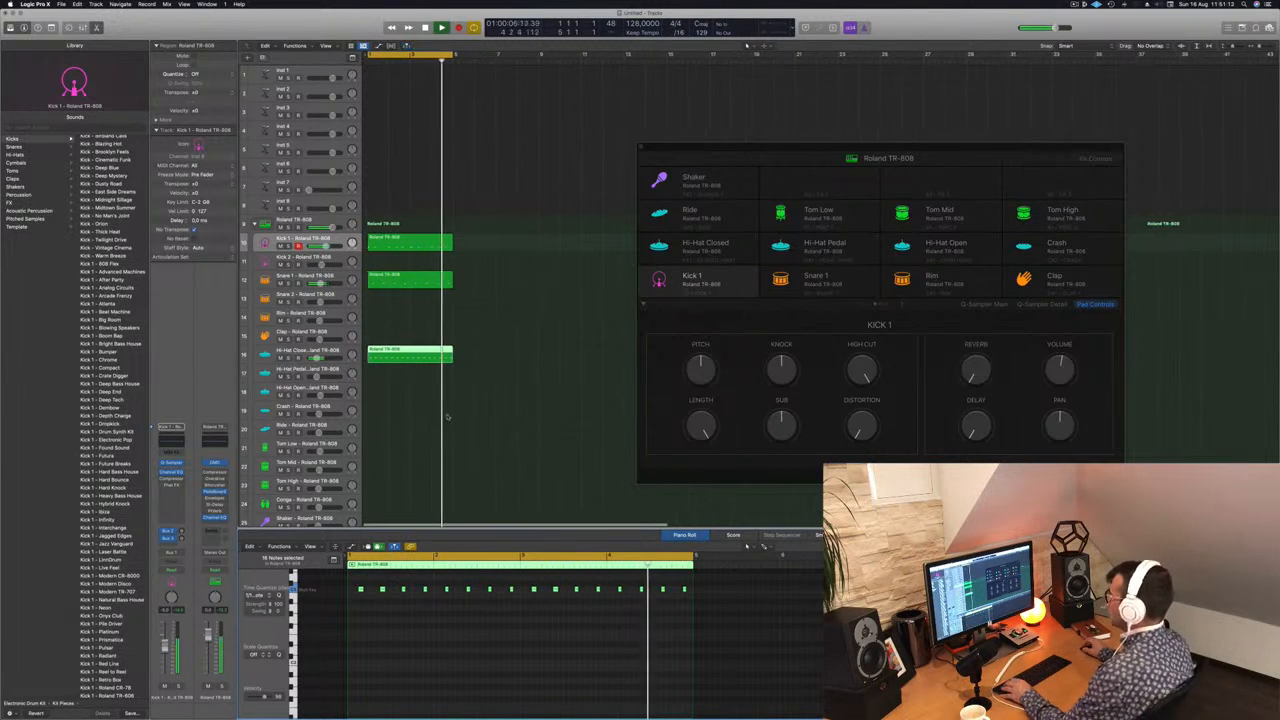
Step: Copy the Hi-Hat Closed region to the Hi-Hat Open track and keep only the last off-beat note of each bar
left_click(406, 350)
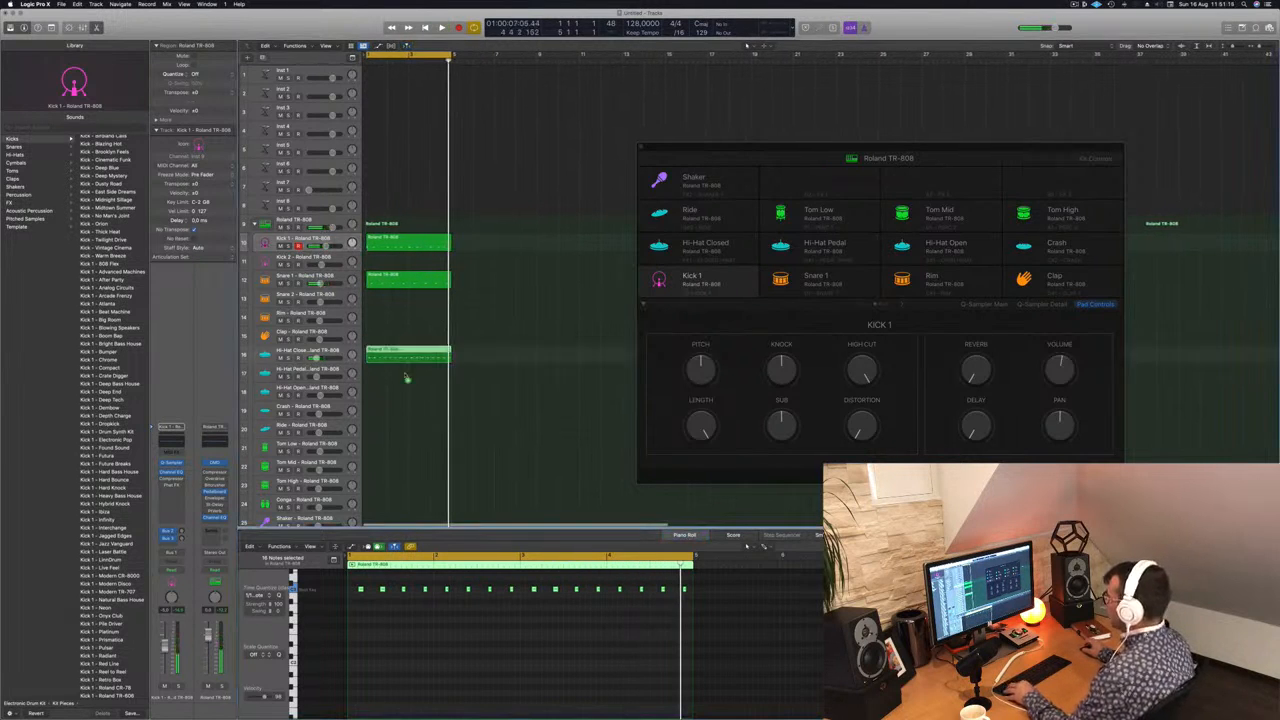
left_click_drag(406, 378, 407, 395)
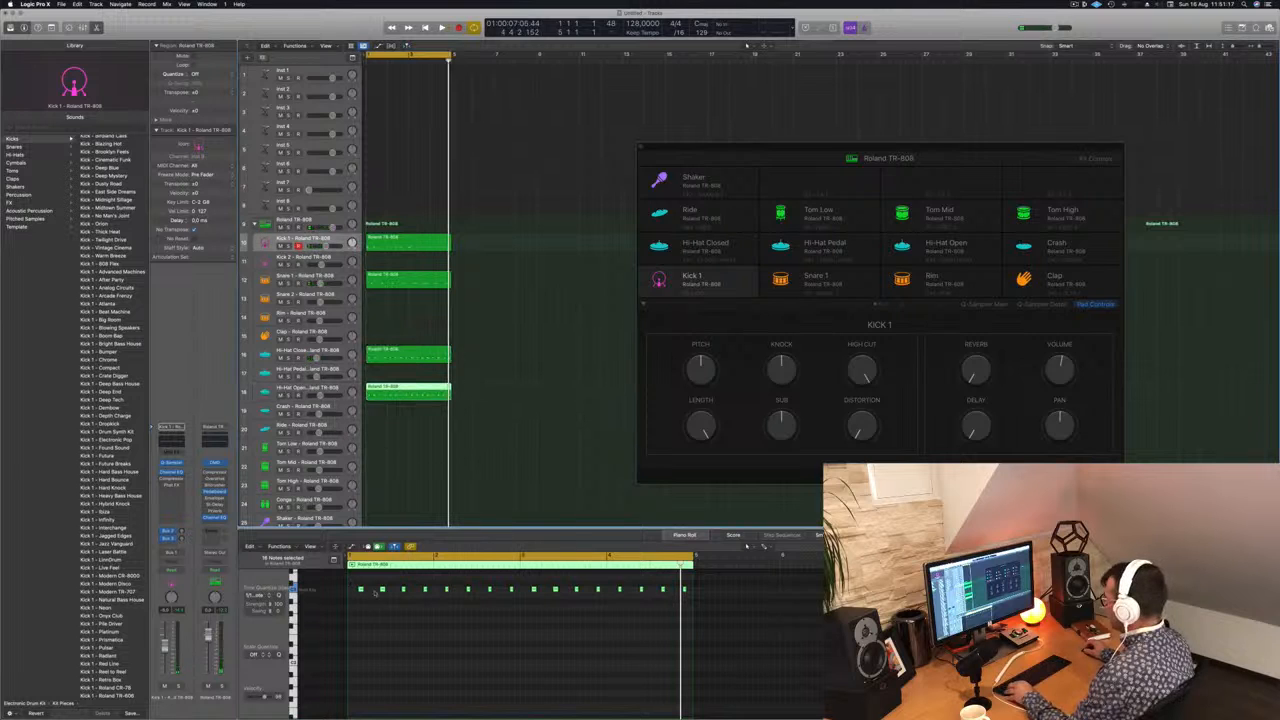
left_click_drag(353, 584, 421, 607)
Step: Play the beat and lower the Hi-Hat Open track's volume
key("space")
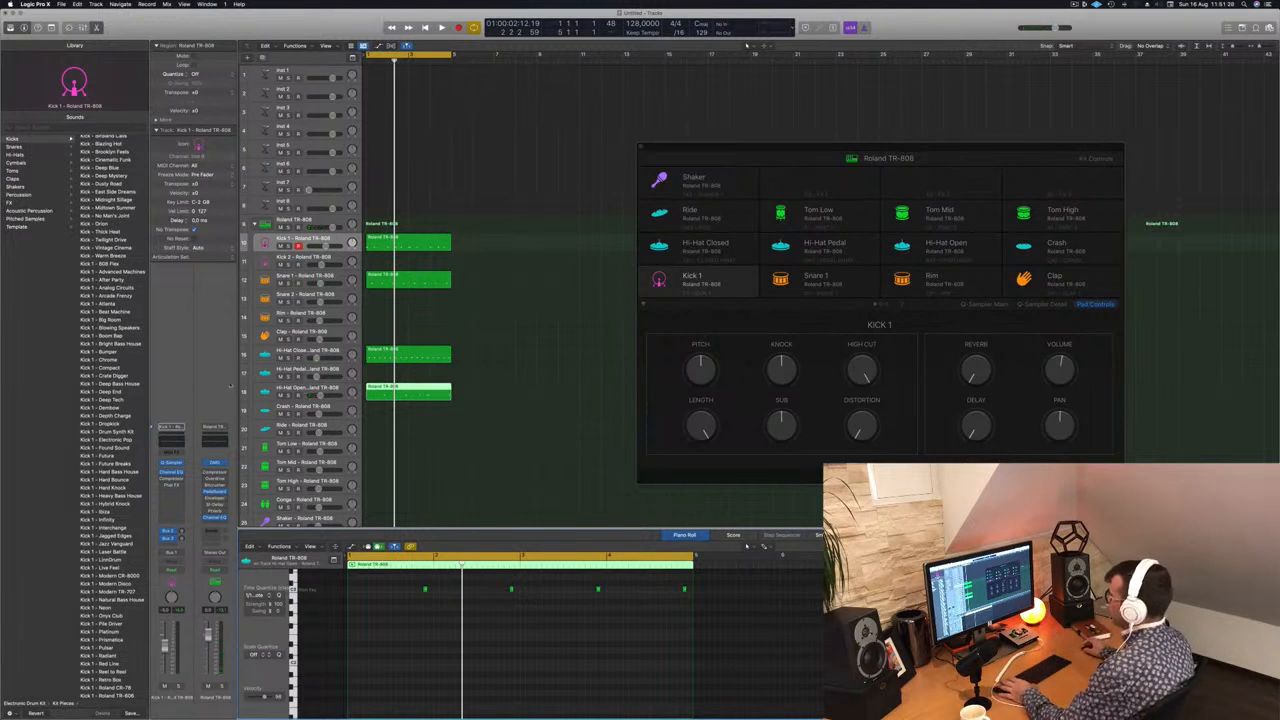
key("space")
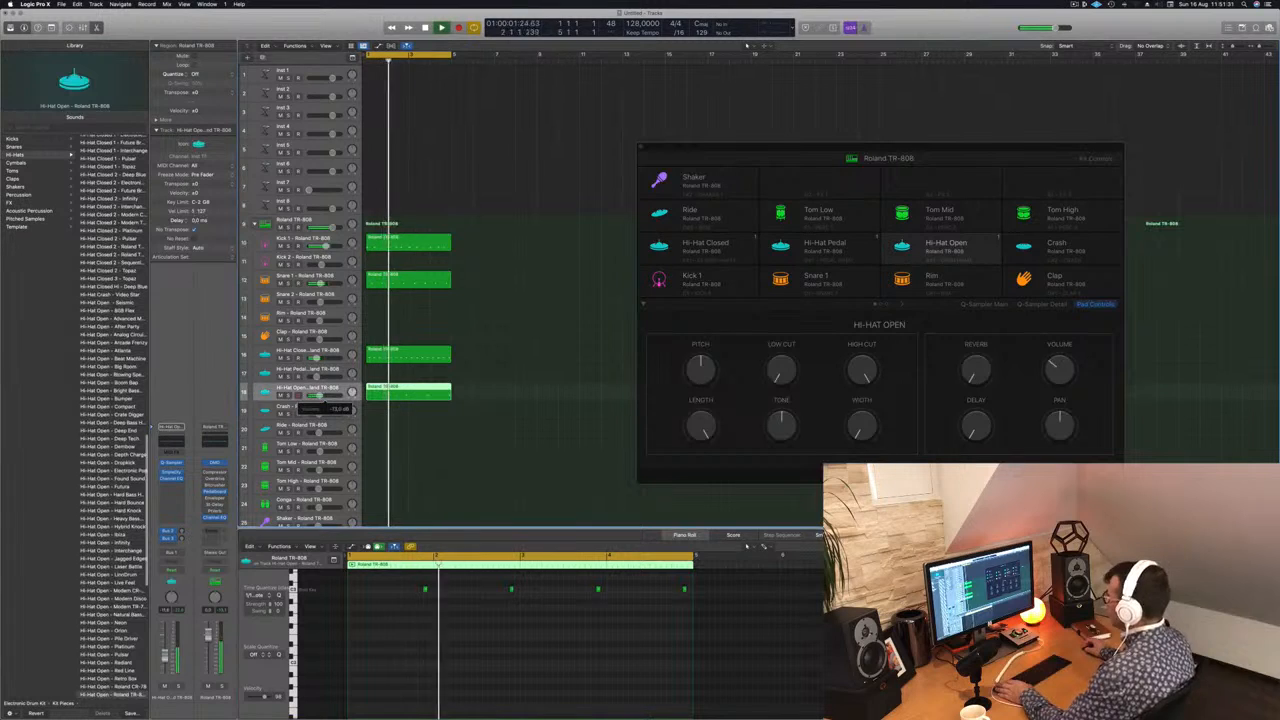
left_click_drag(319, 396, 316, 396)
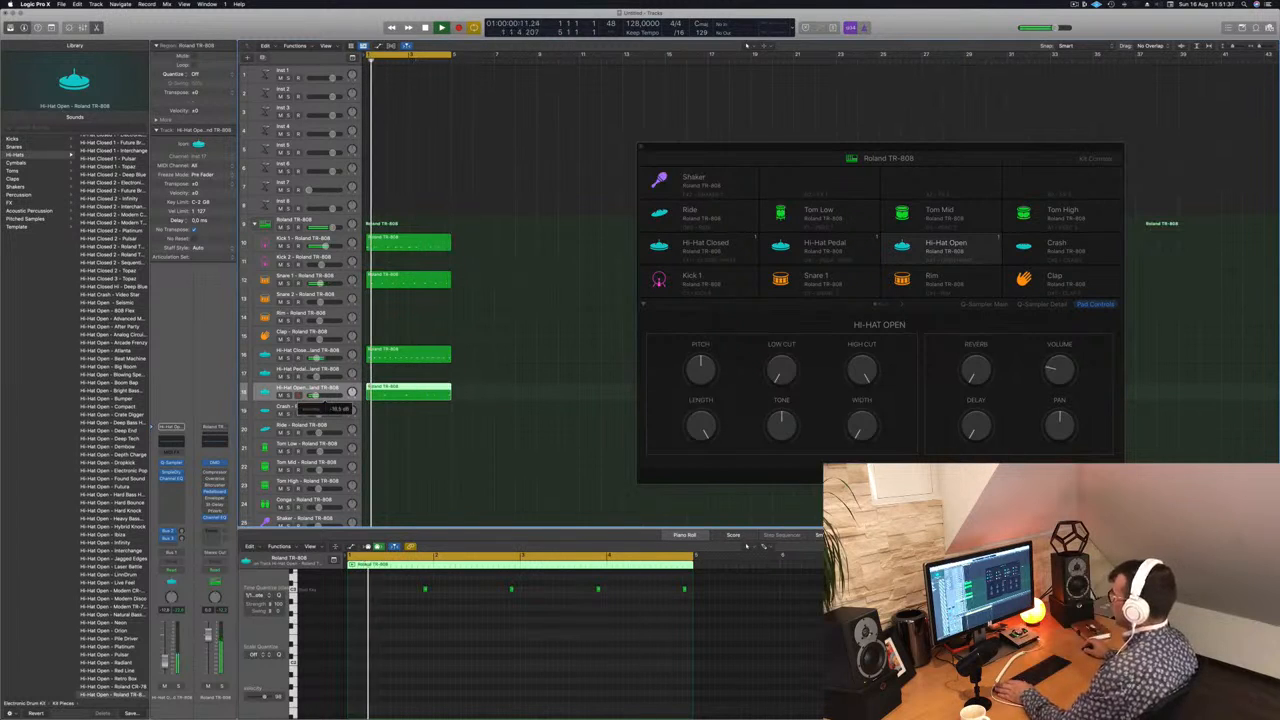
Step: Copy the Hi-Hat Open region onto the Tom Low track
left_click(337, 445)
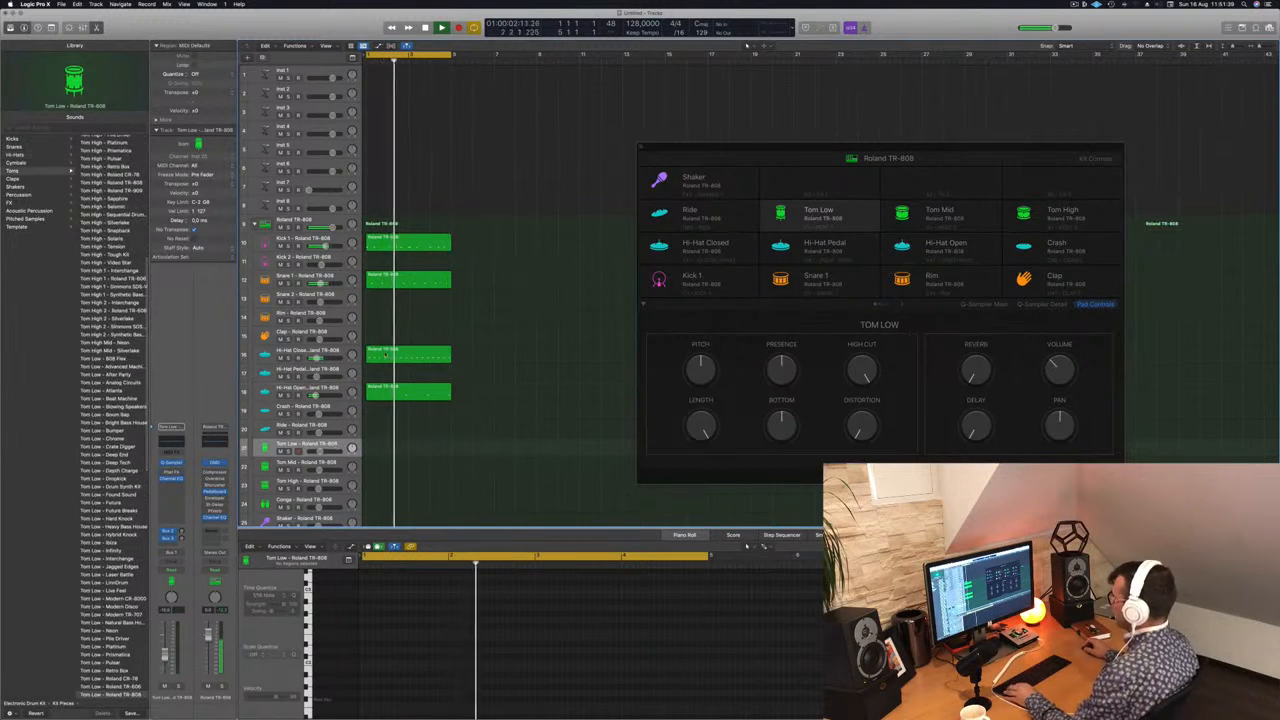
left_click(390, 354)
left_click(388, 389)
left_click_drag(388, 389, 390, 448)
Step: Lower the pitch of all four notes in the Tom Low region while the beat plays
left_click_drag(412, 565, 712, 618)
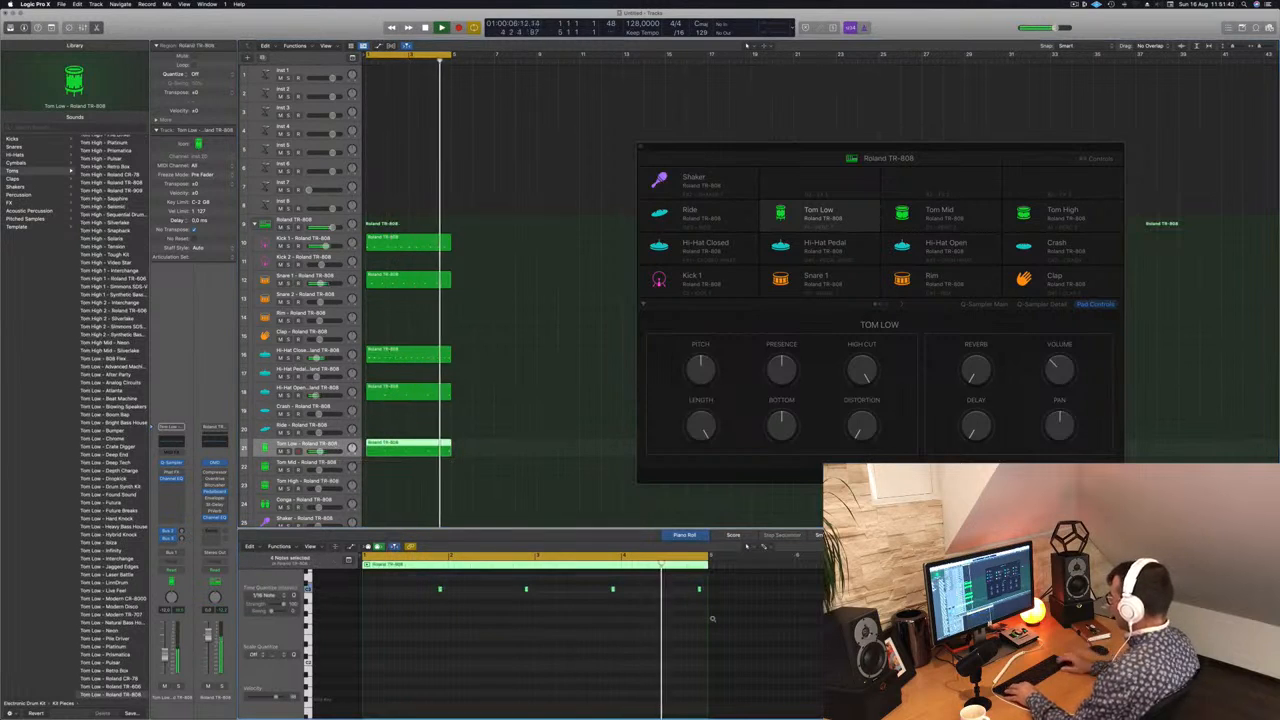
key("alt+Down")
key("alt+Down")
key("alt+Down")
key("alt+Down")
key("alt+Down")
key("alt+Down")
key("alt+Down")
key("alt+Down")
key("alt+Down")
key("alt+Down")
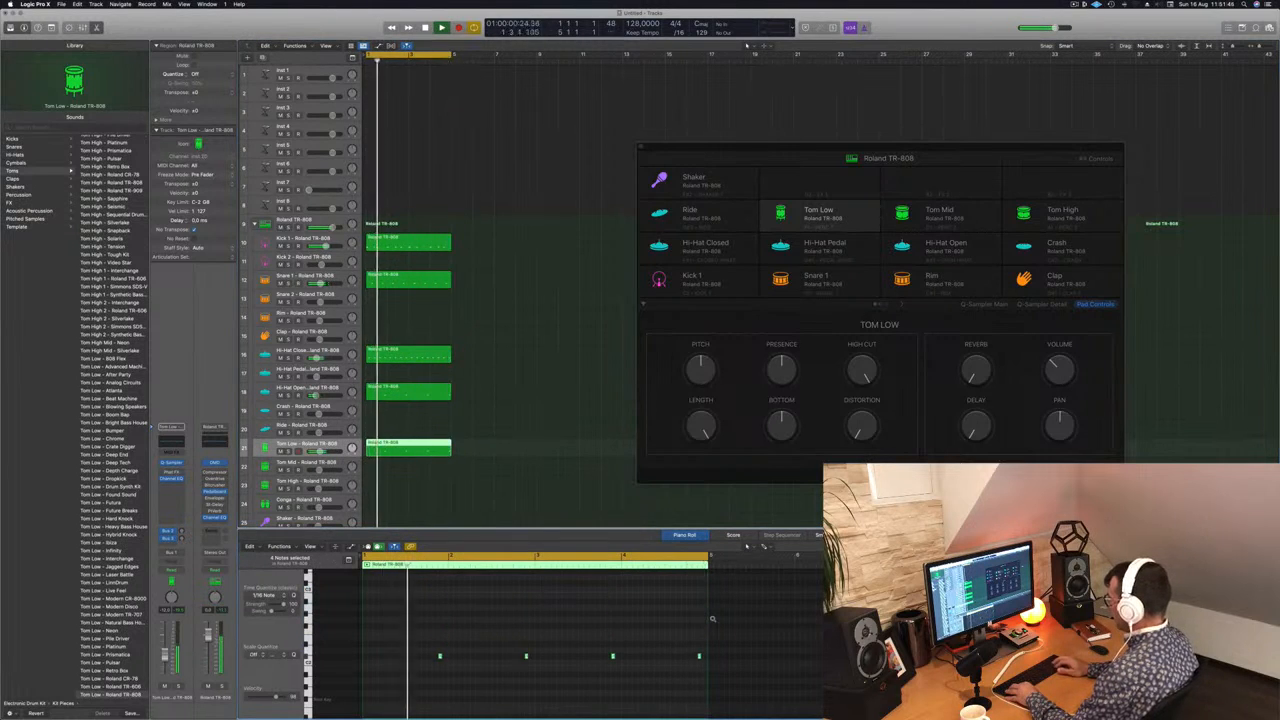
Step: Lower the pitch of the four Tom Low notes further and nudge them slightly earlier while the beat plays
key("alt+Down")
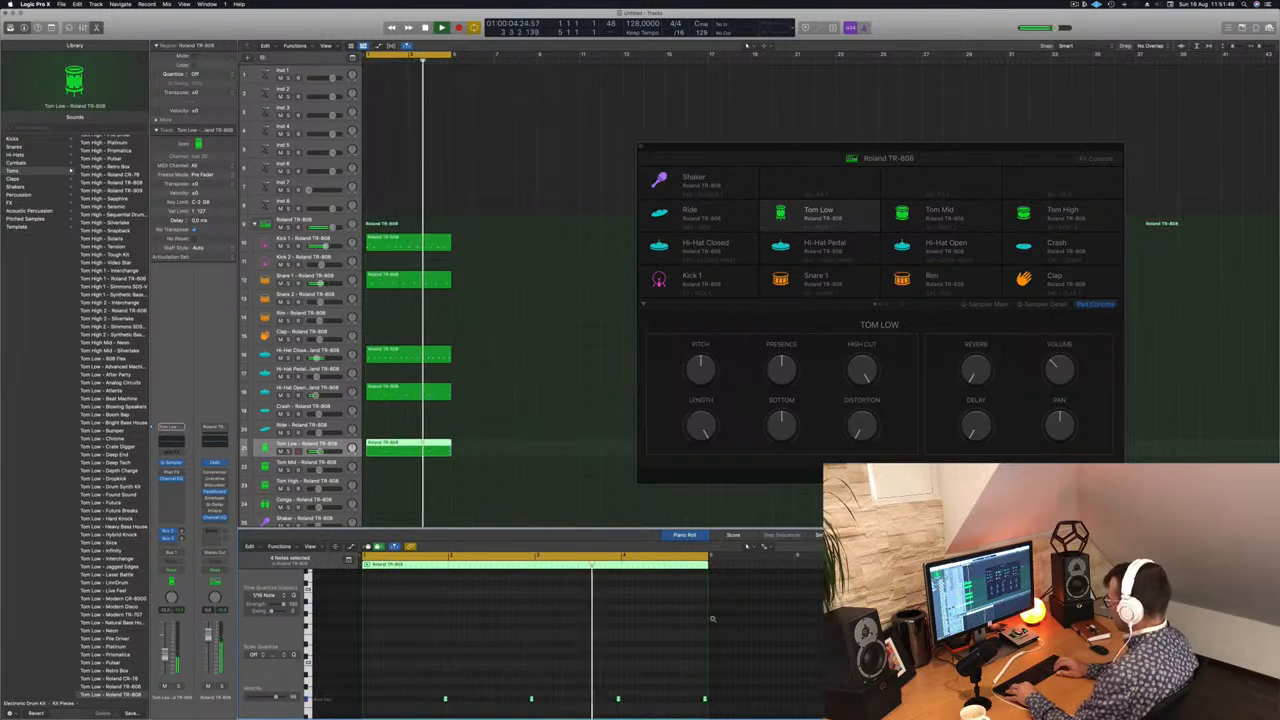
key("alt+Left")
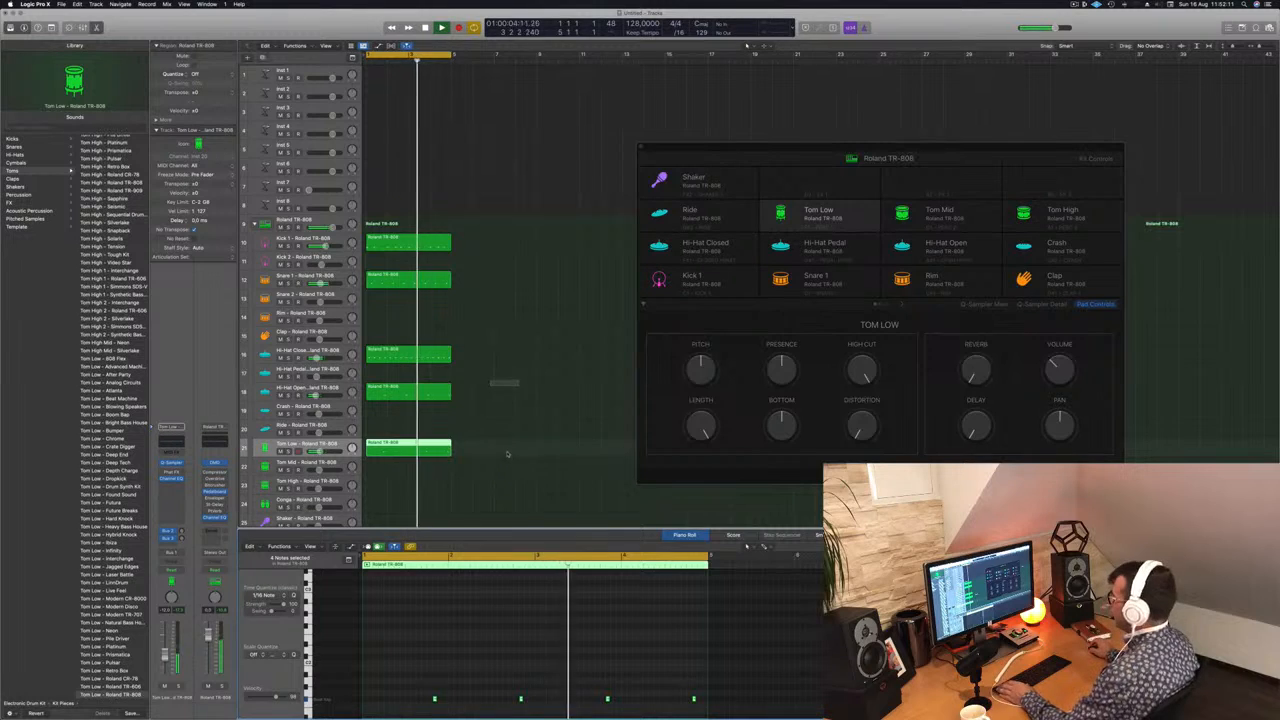
left_click(508, 462)
left_click(408, 450)
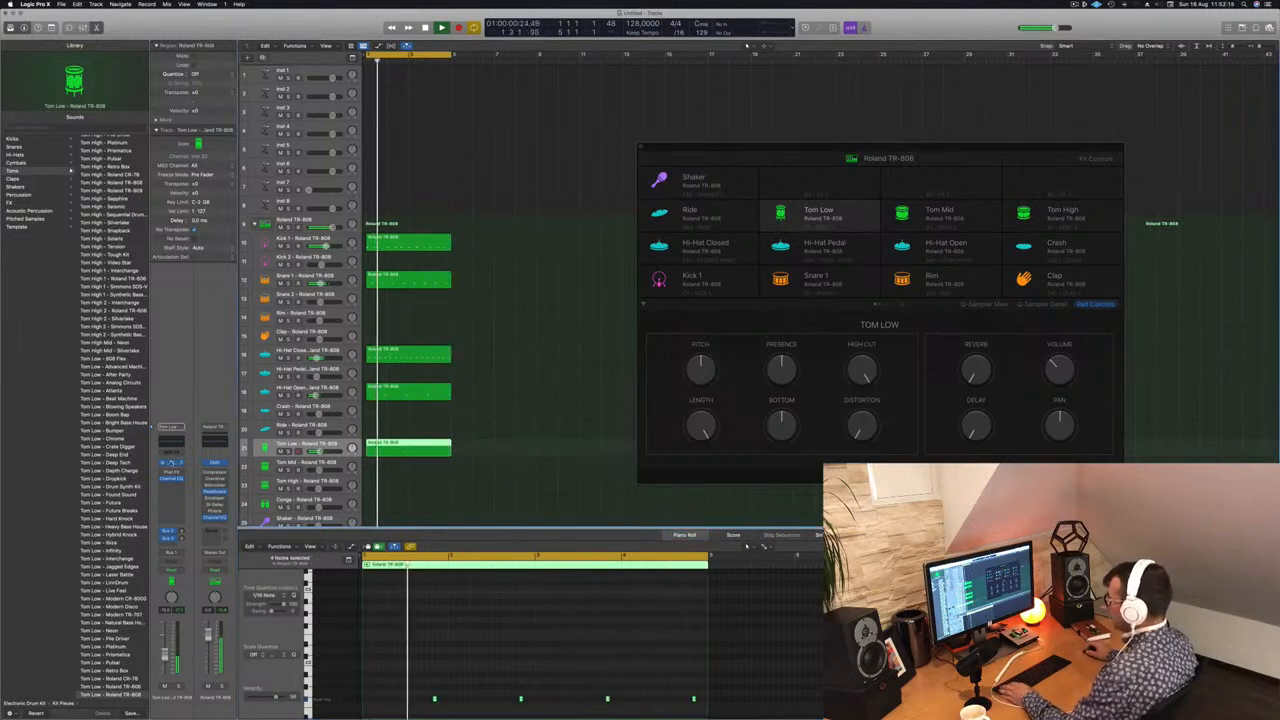
Step: Open the Tom Low track's Quick Sampler and try its Recorder and Classic modes
left_click(172, 464)
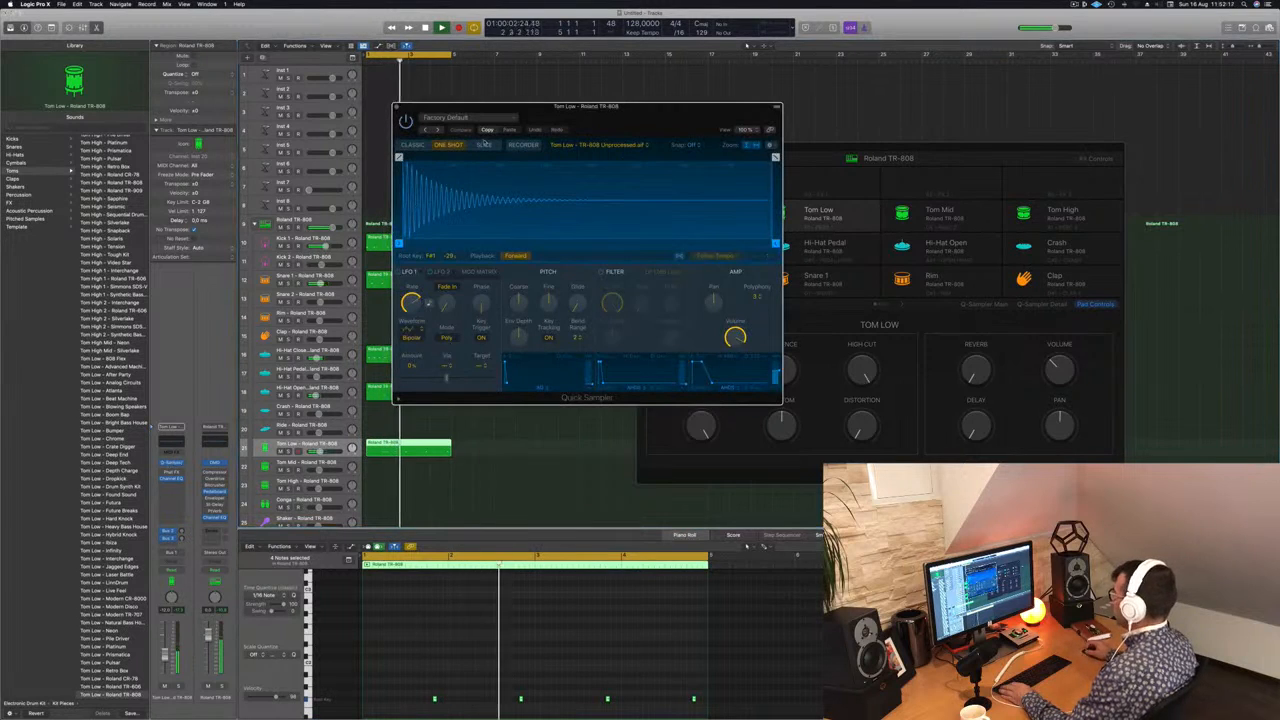
left_click_drag(577, 118, 566, 186)
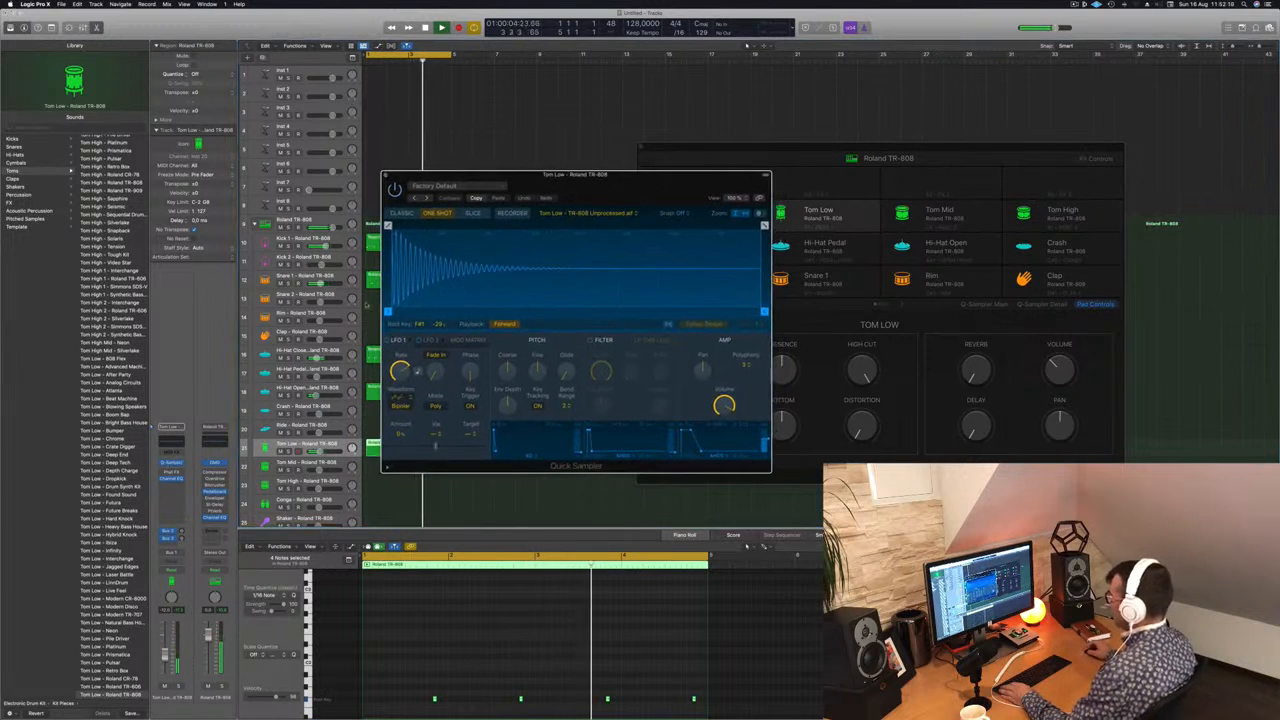
left_click(430, 340)
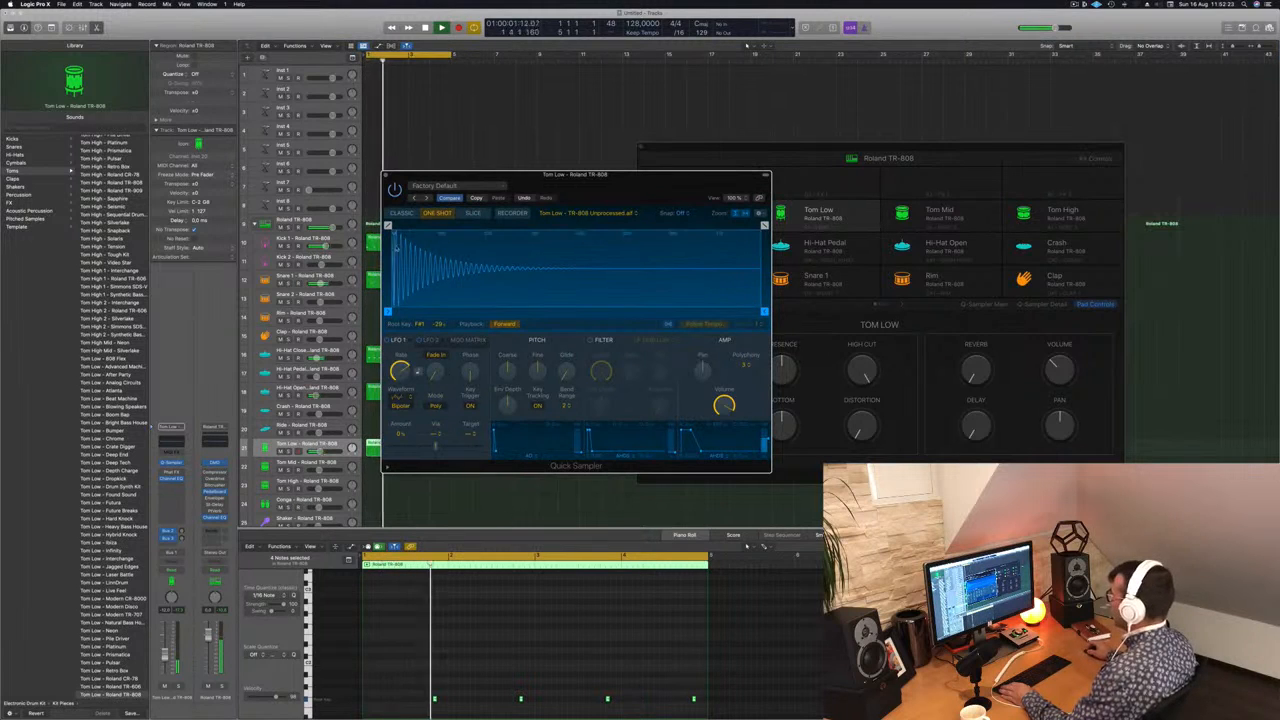
left_click(512, 214)
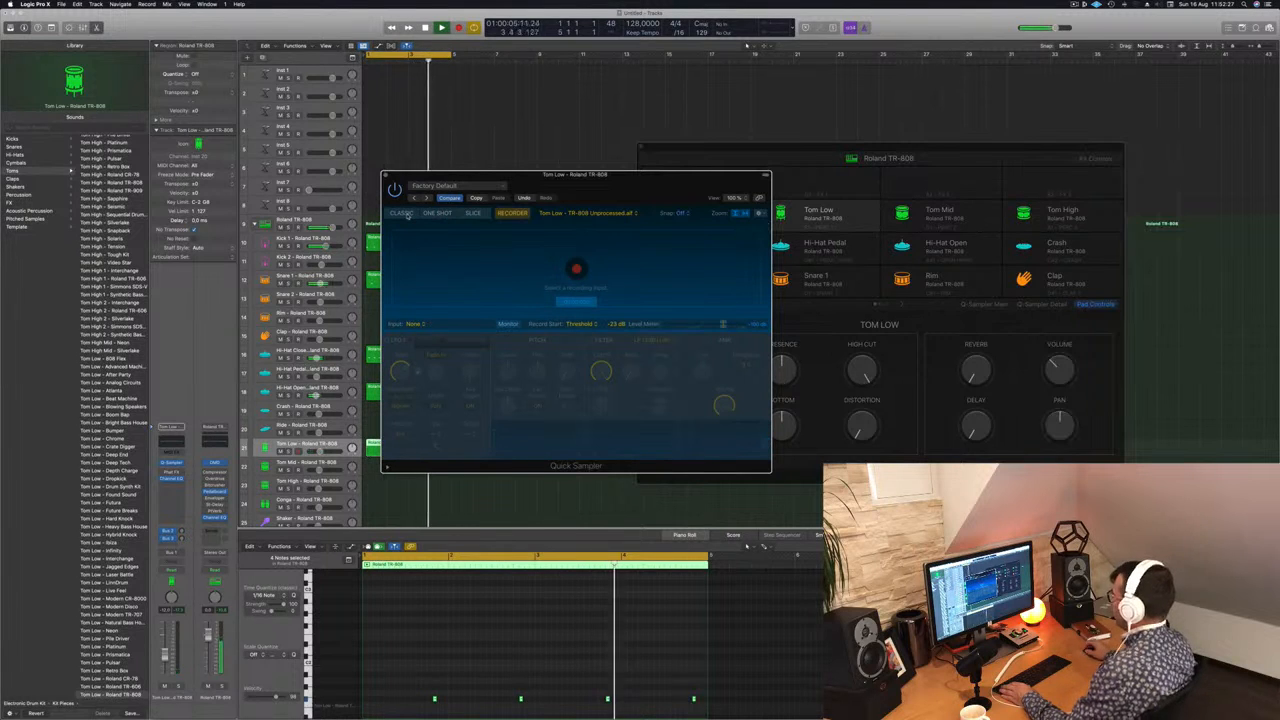
left_click(401, 214)
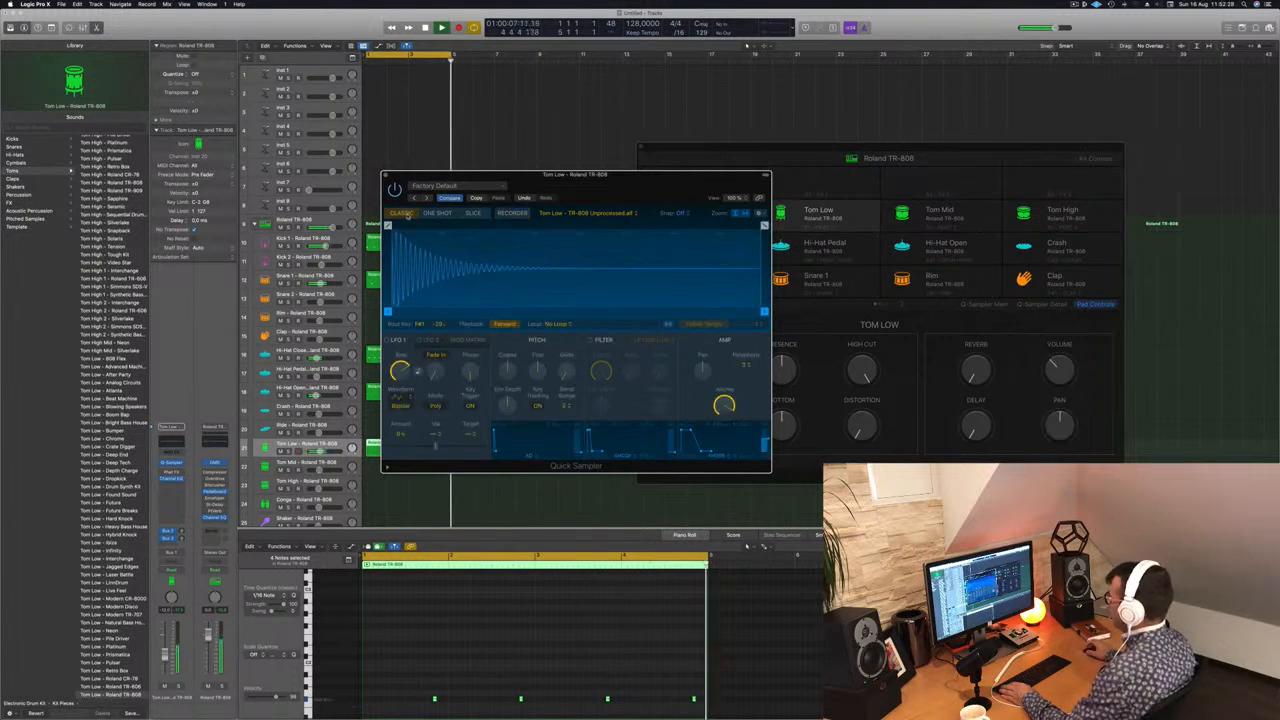
left_click_drag(624, 189, 739, 207)
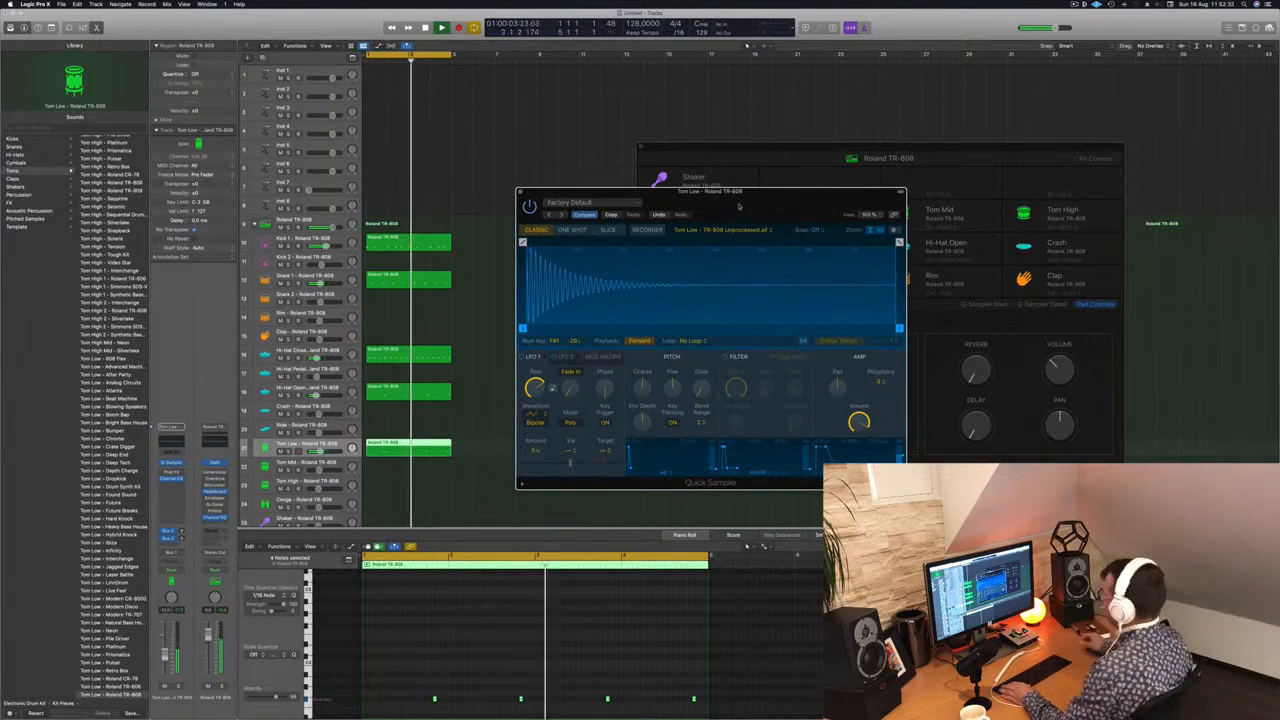
left_click_drag(710, 199, 652, 198)
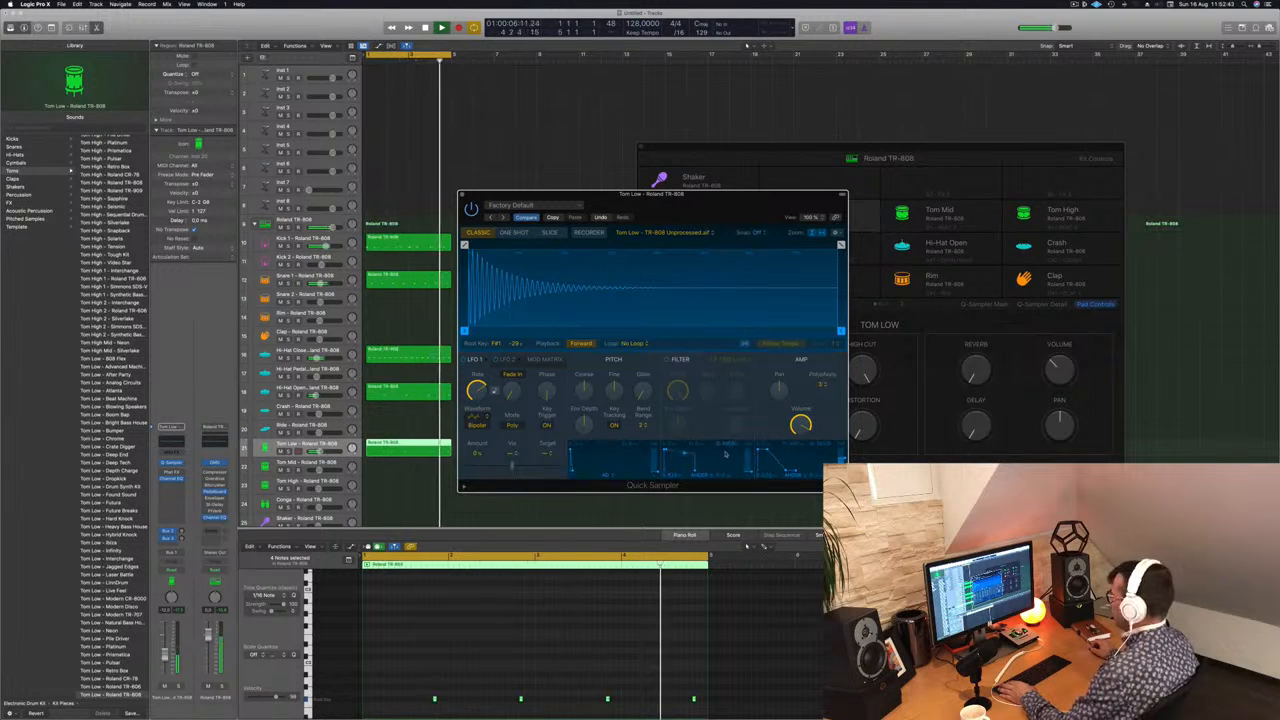
Step: Compare One Shot and Classic modes for the Tom Low sample, leave it in One Shot and close the Quick Sampler
left_click(512, 232)
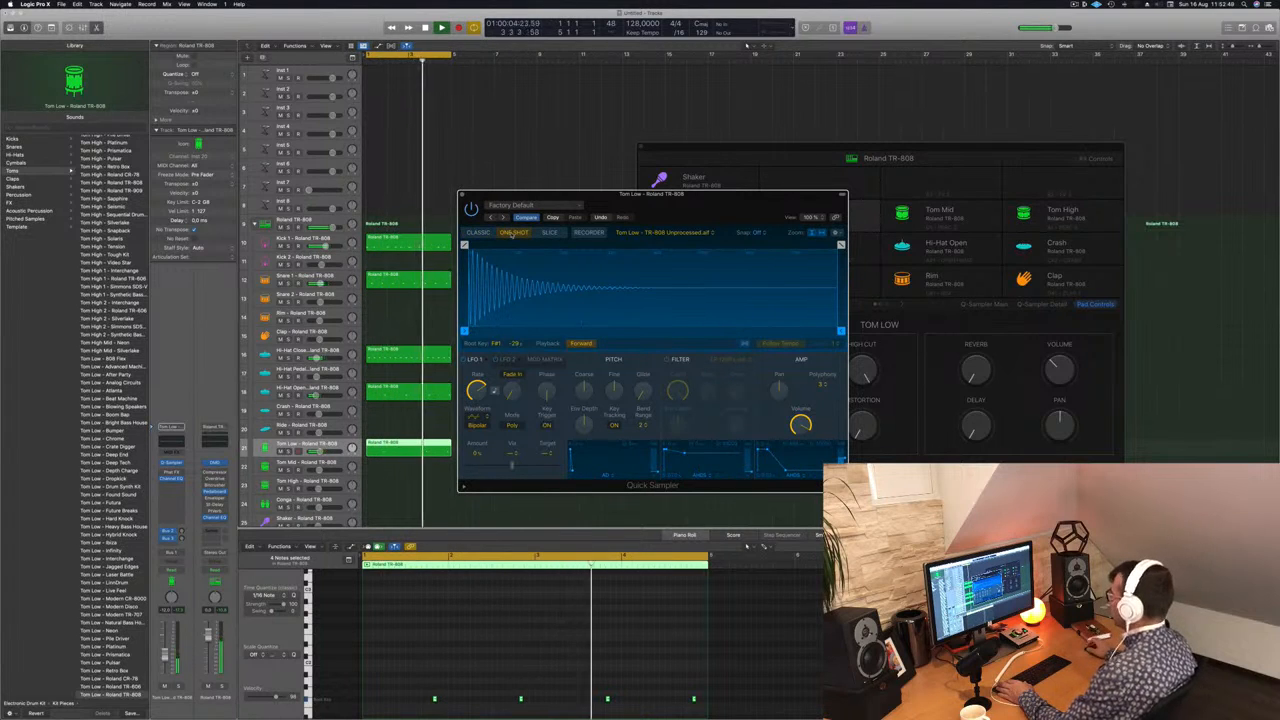
left_click(479, 232)
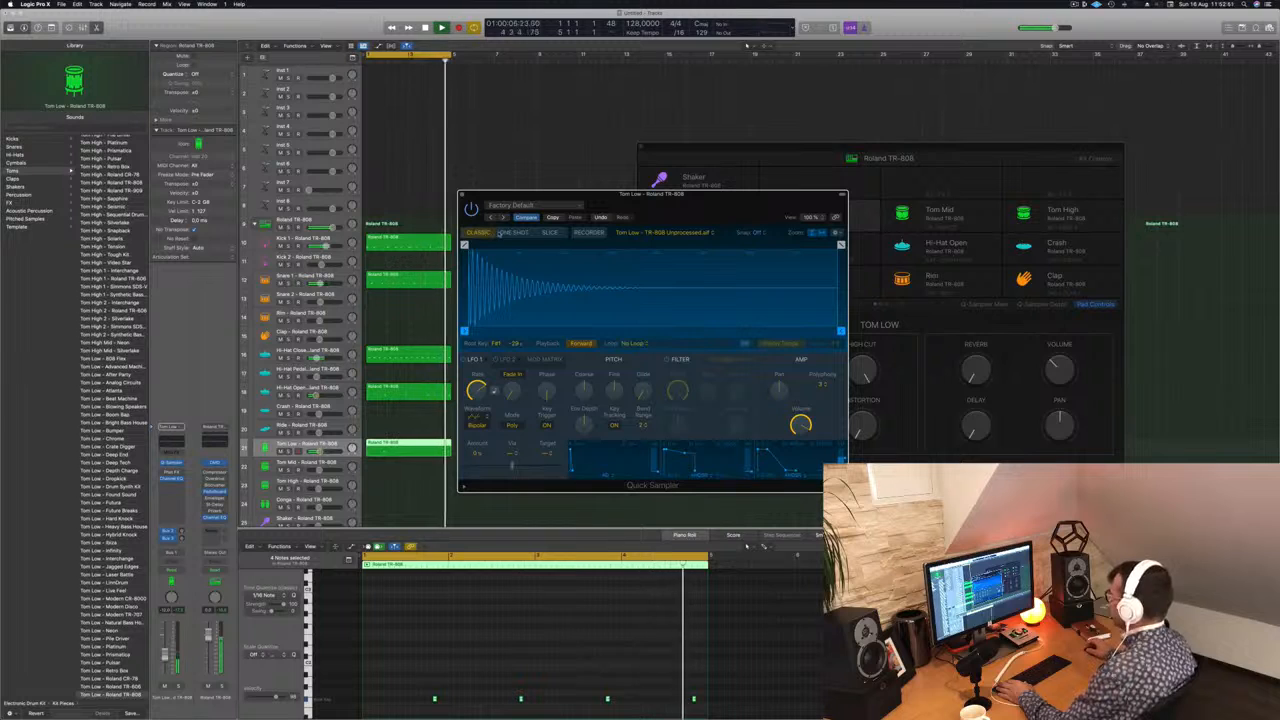
left_click(512, 232)
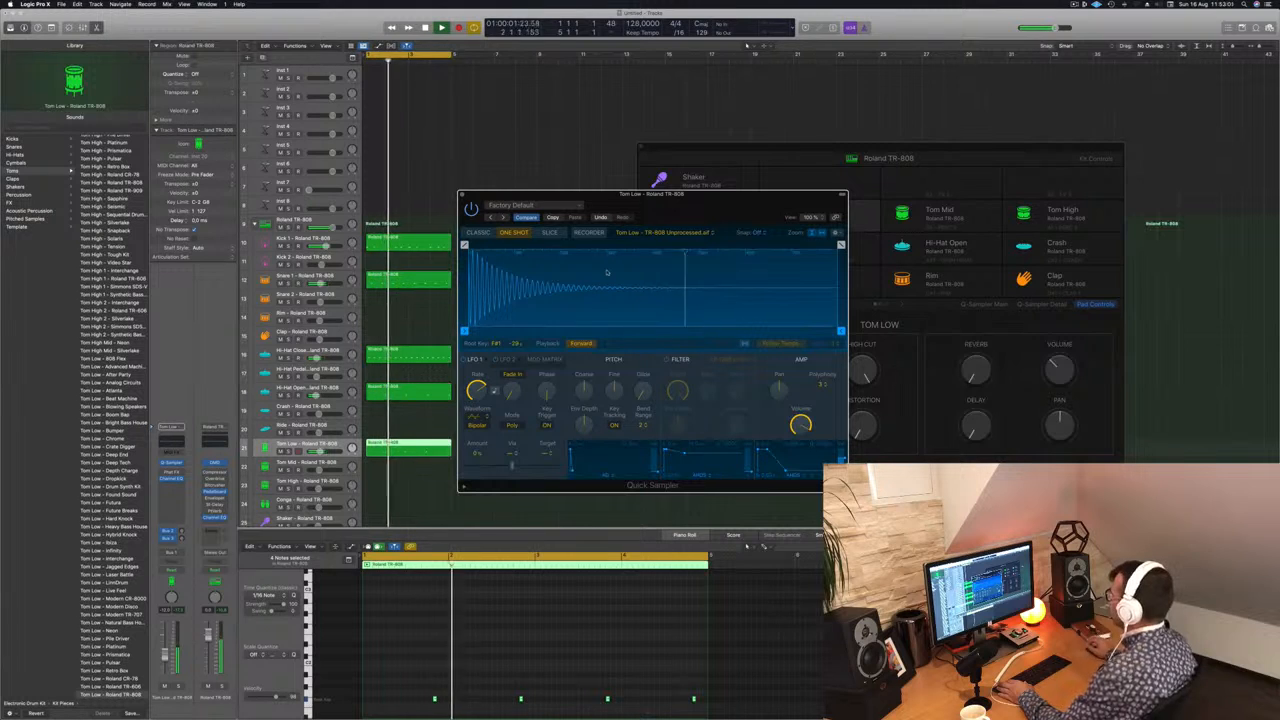
left_click(462, 195)
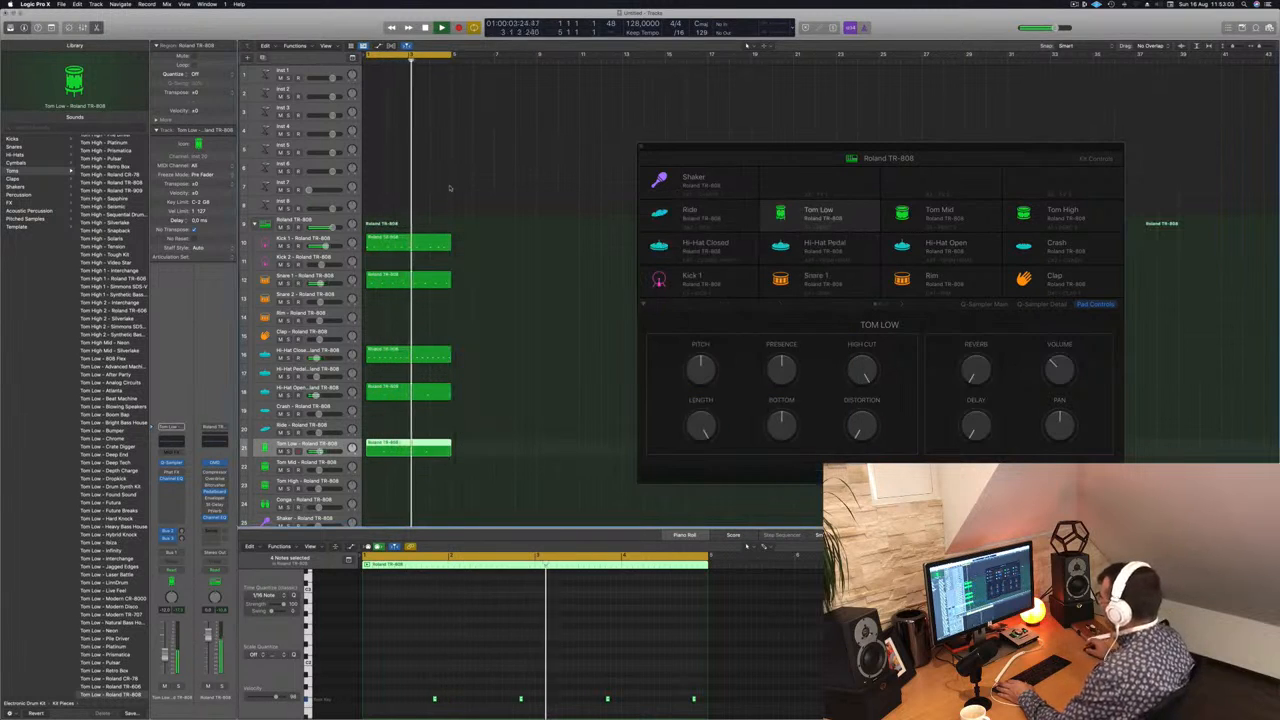
Step: Raise the Bottom and Distortion of the Tom Low pad in the Roland TR-808 drum machine controls
left_click(473, 188)
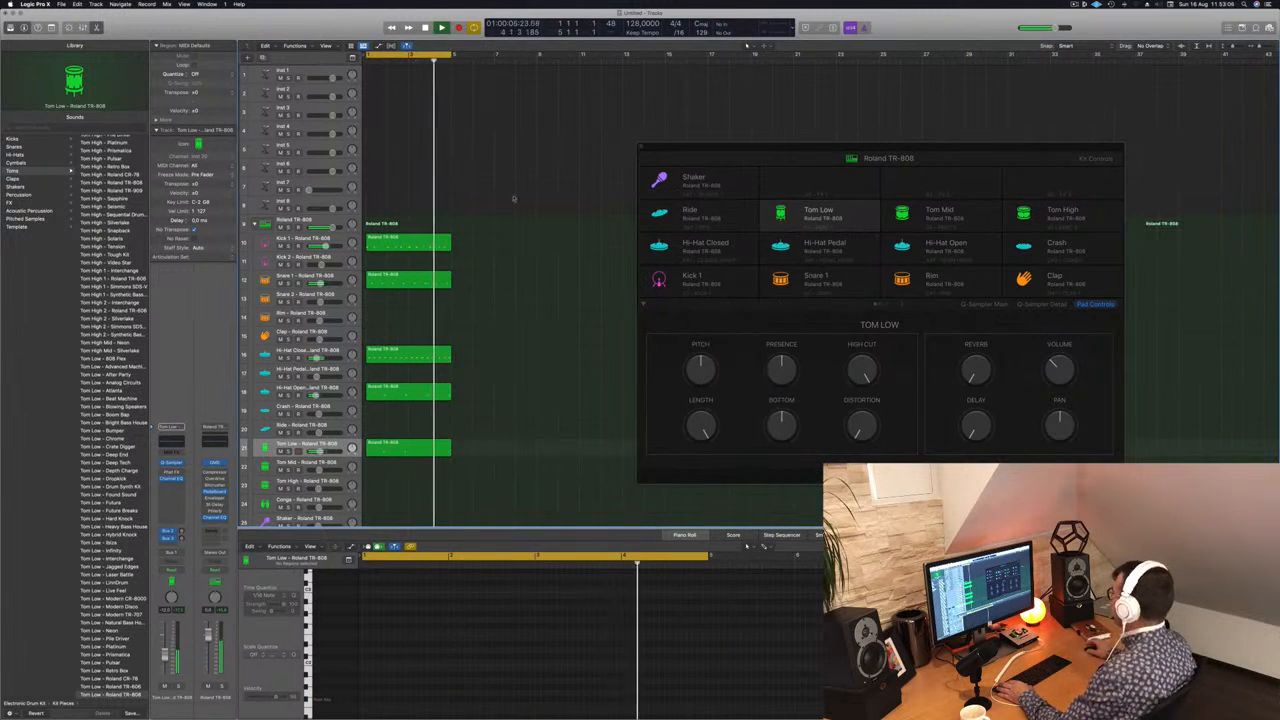
left_click(857, 211)
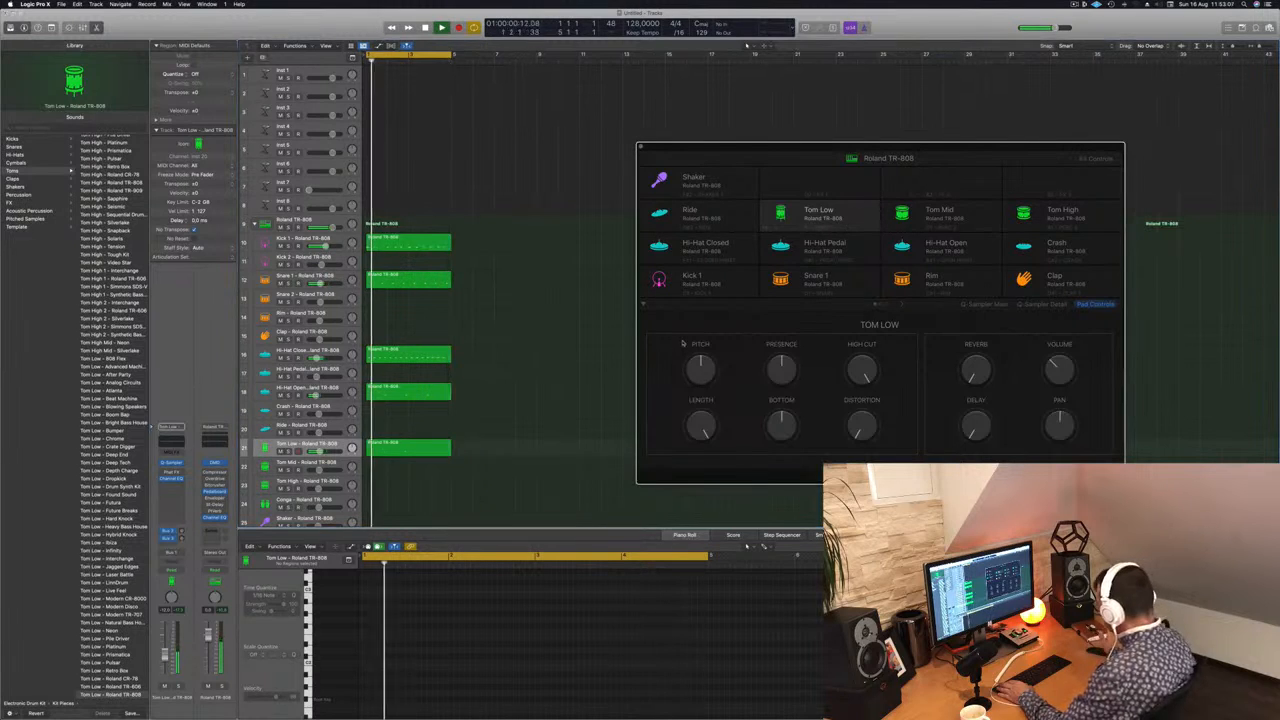
left_click_drag(792, 432, 797, 391)
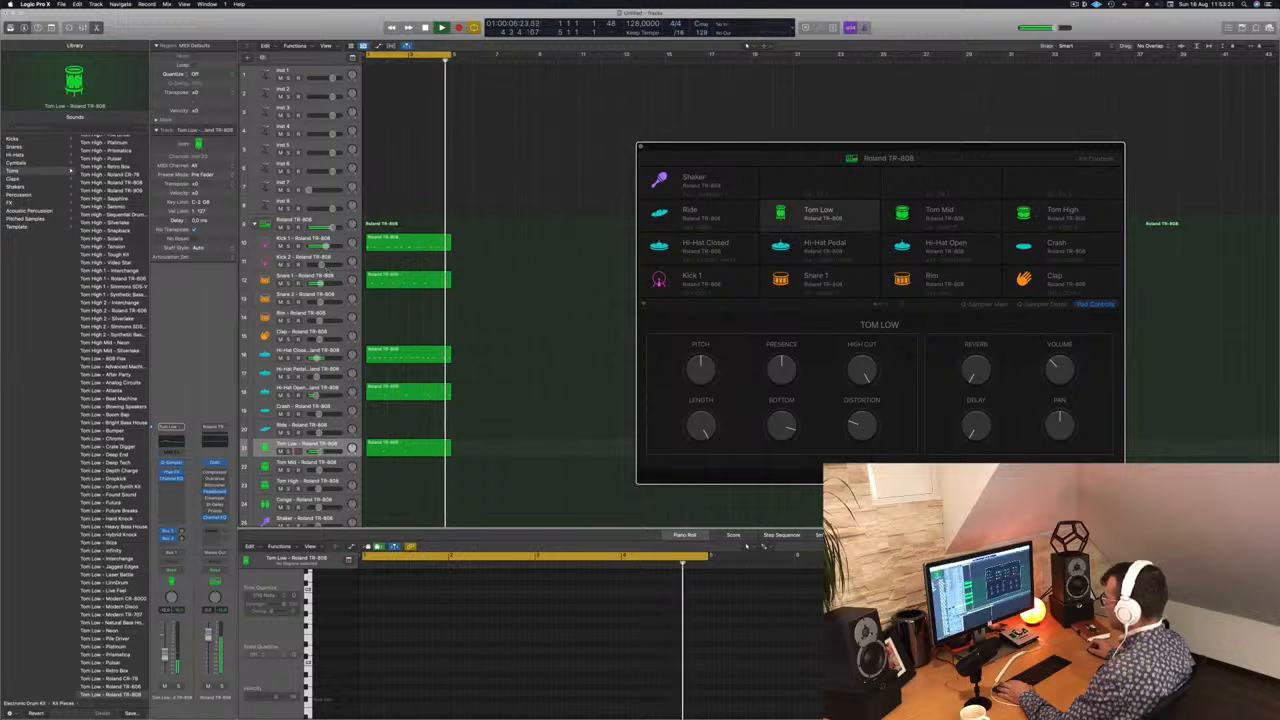
Step: Look at the pad controls of the Snare 1 track and return to the Tom Low track
left_click(337, 281)
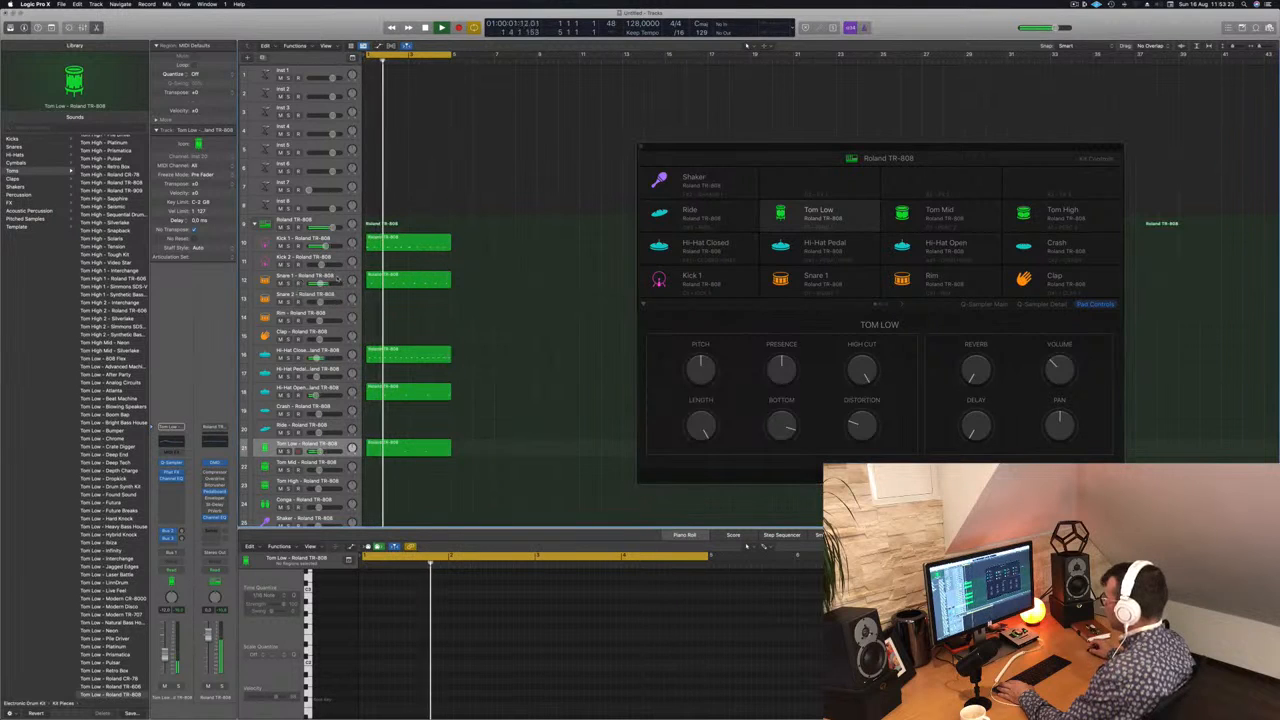
left_click(339, 280)
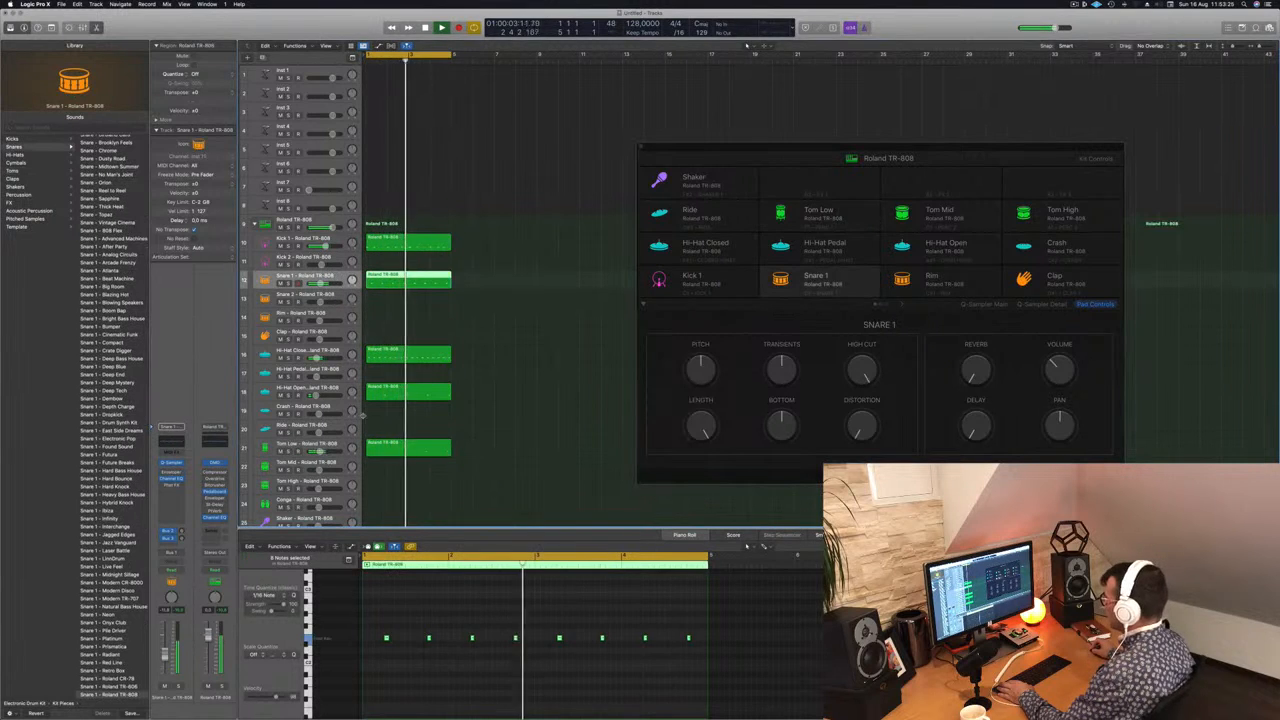
left_click(335, 443)
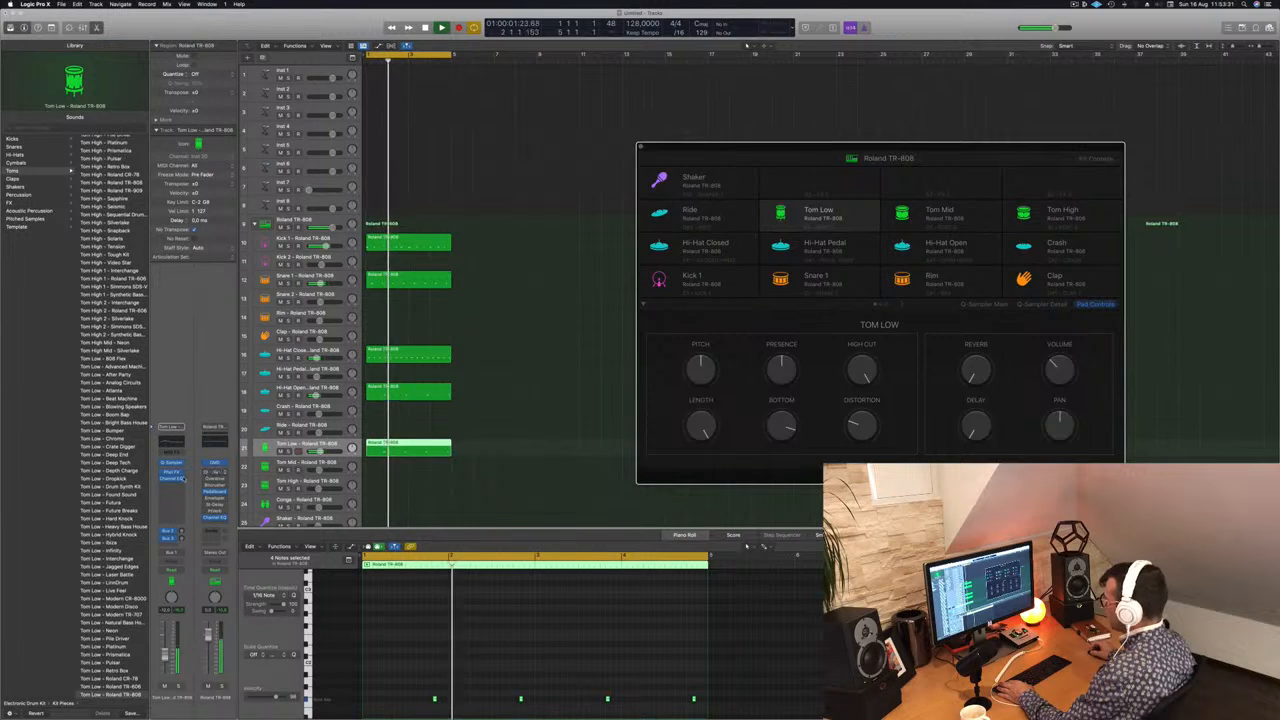
Step: View the Tom Low sample in its Quick Sampler window and close the window
left_click(171, 463)
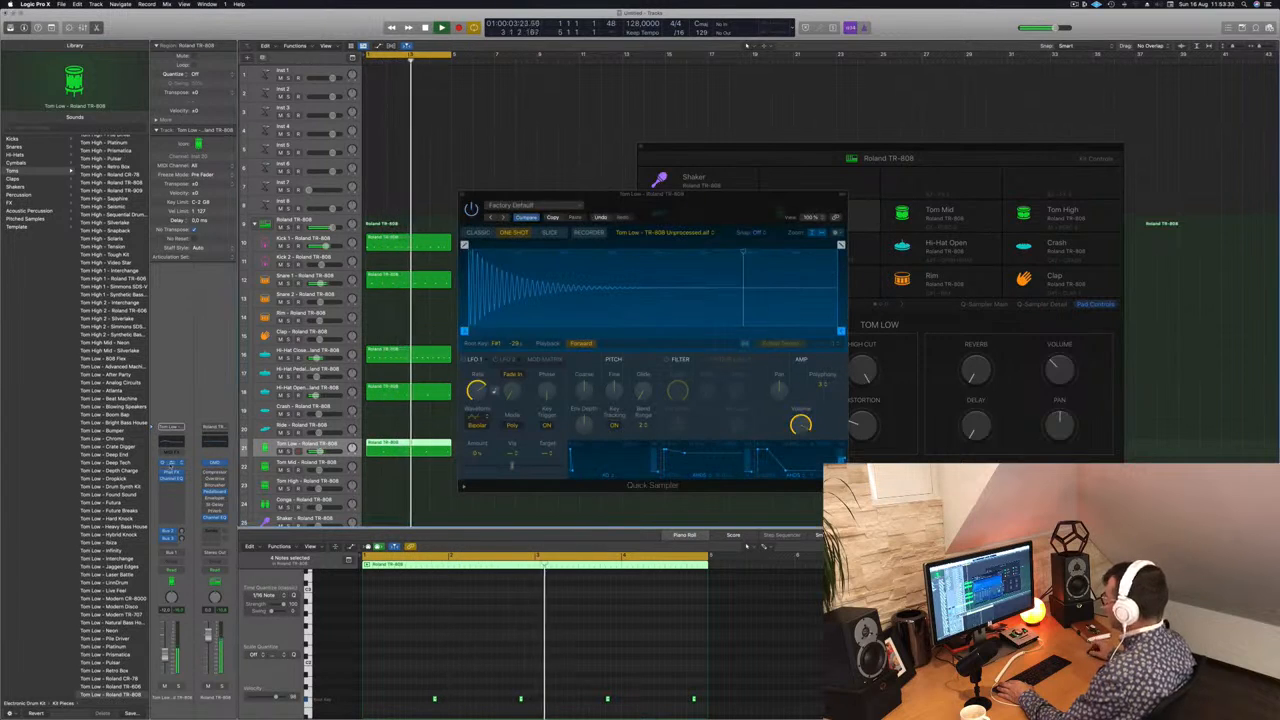
left_click_drag(771, 195, 1128, 255)
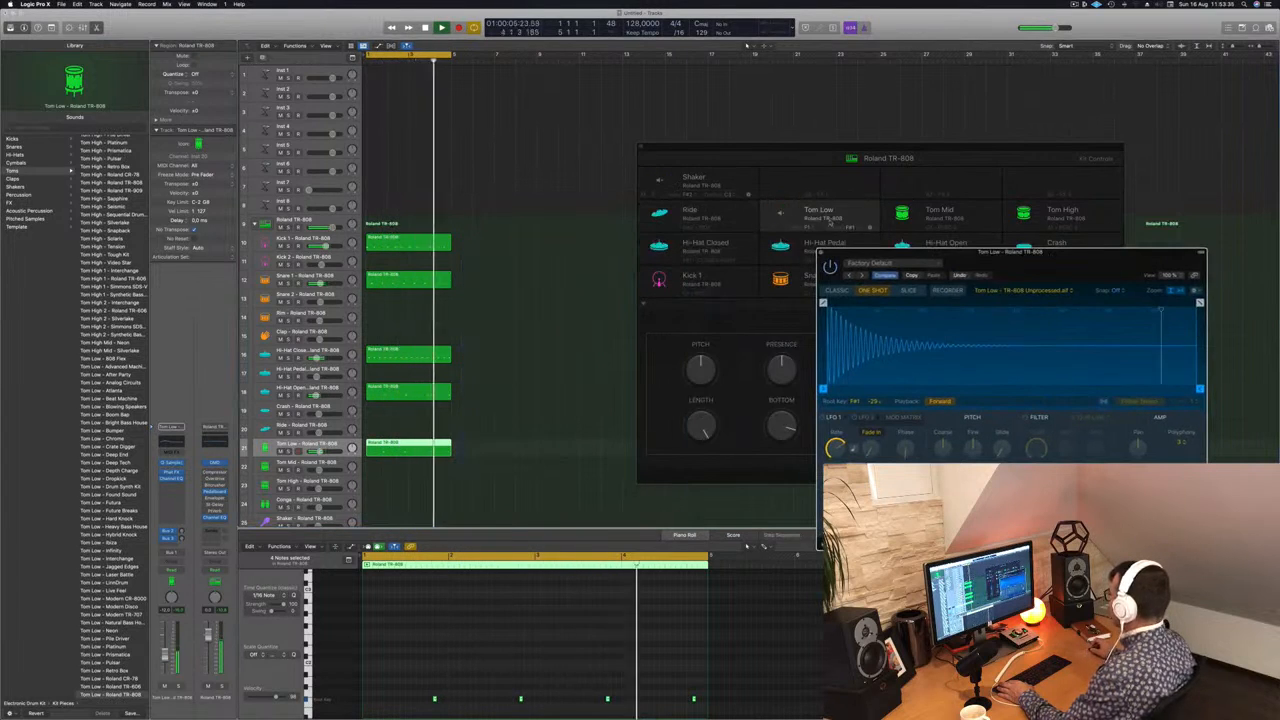
left_click(822, 253)
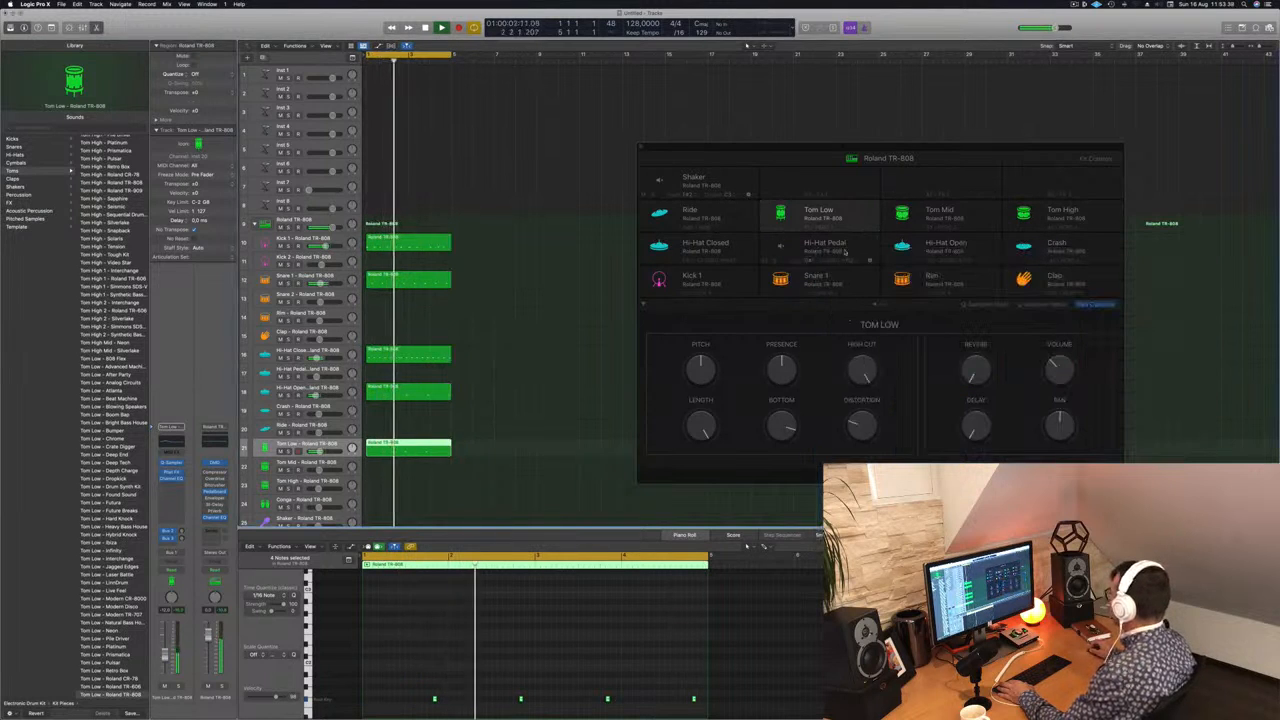
Step: Try the Reverb control of the Tom Low pad and readjust the pad's Volume while the beat plays
left_click(901, 306)
left_click(863, 305)
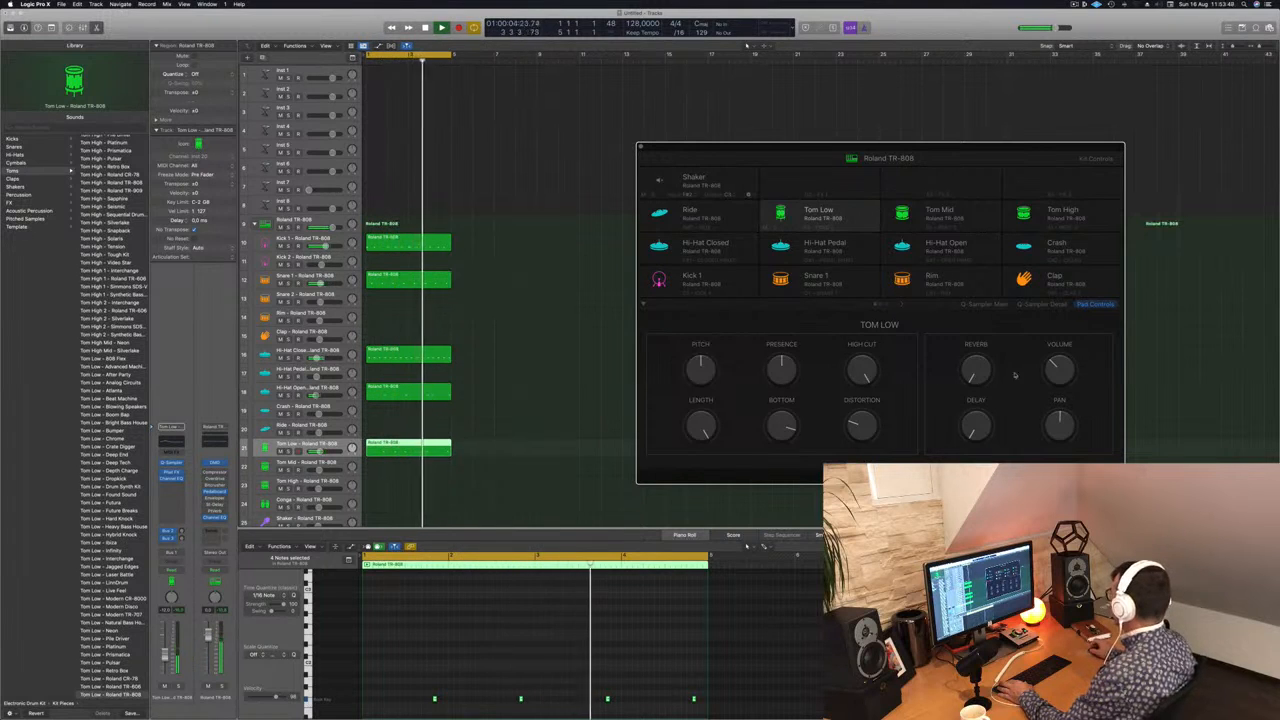
left_click_drag(988, 374, 984, 333)
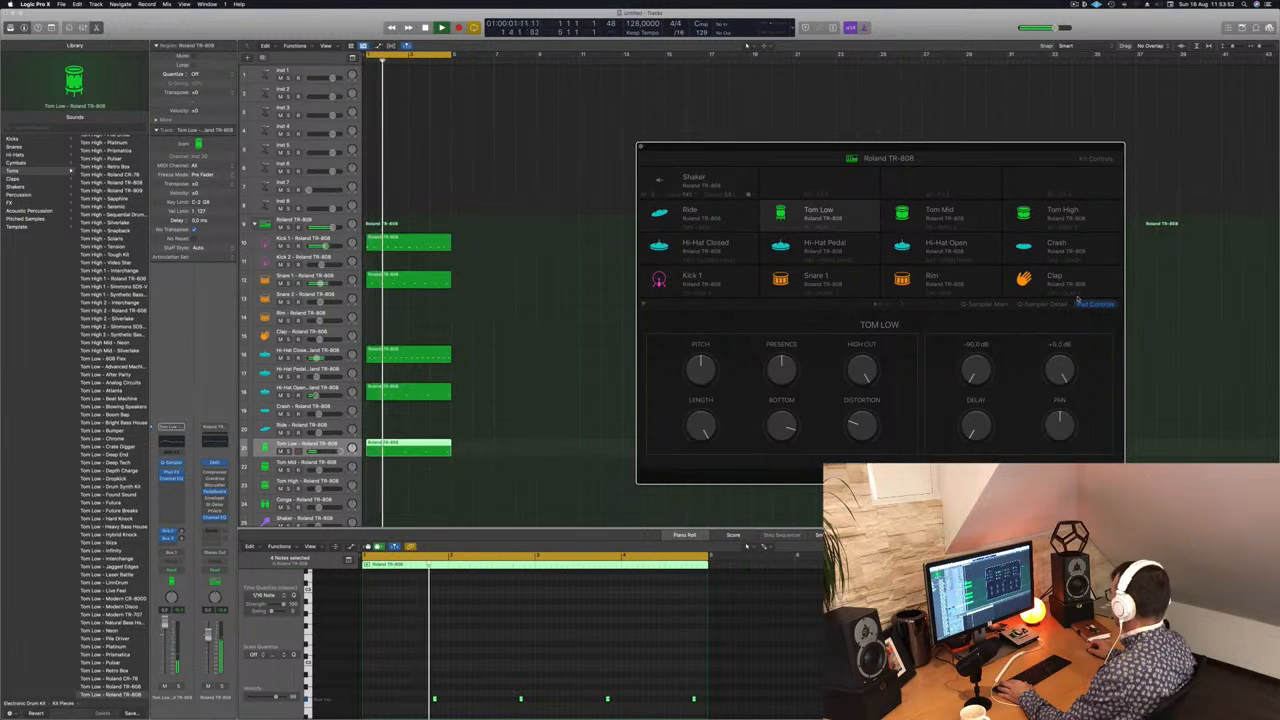
left_click_drag(1078, 299, 1070, 356)
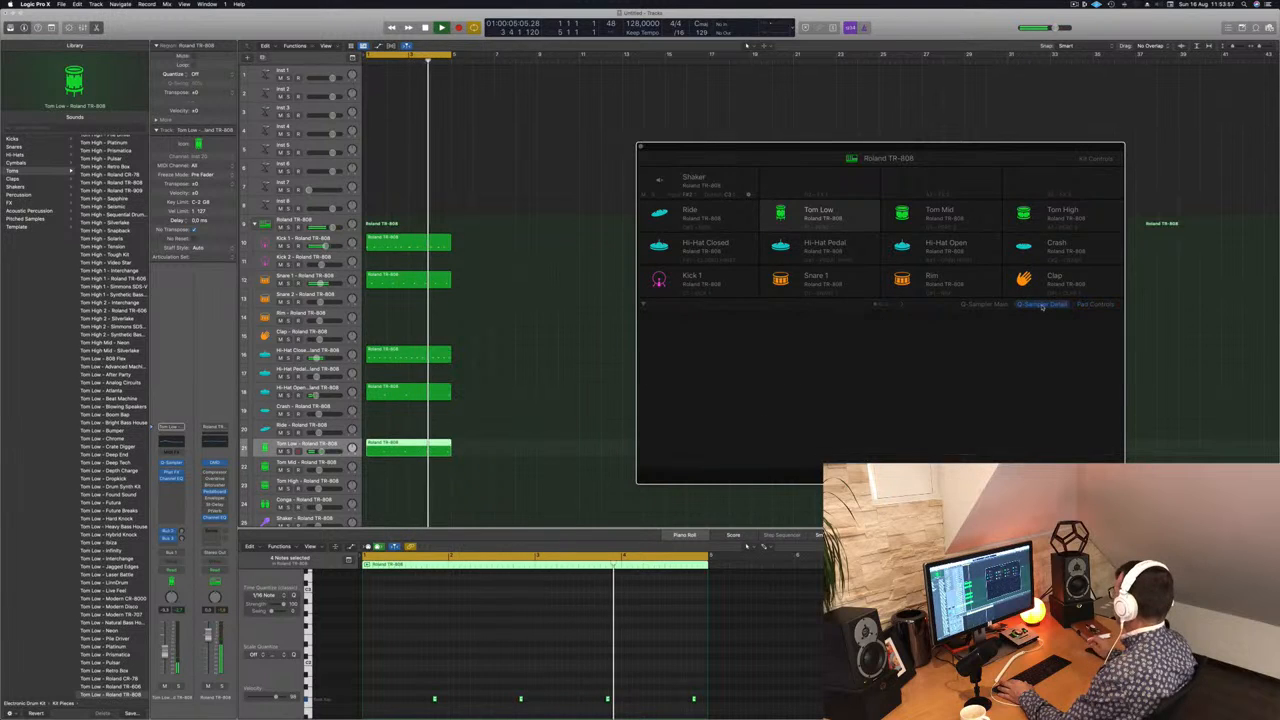
Step: Look through Tom Low's Q-Sampler Main and Detail pages in the drum machine window and close the window
left_click(1045, 304)
left_click(990, 305)
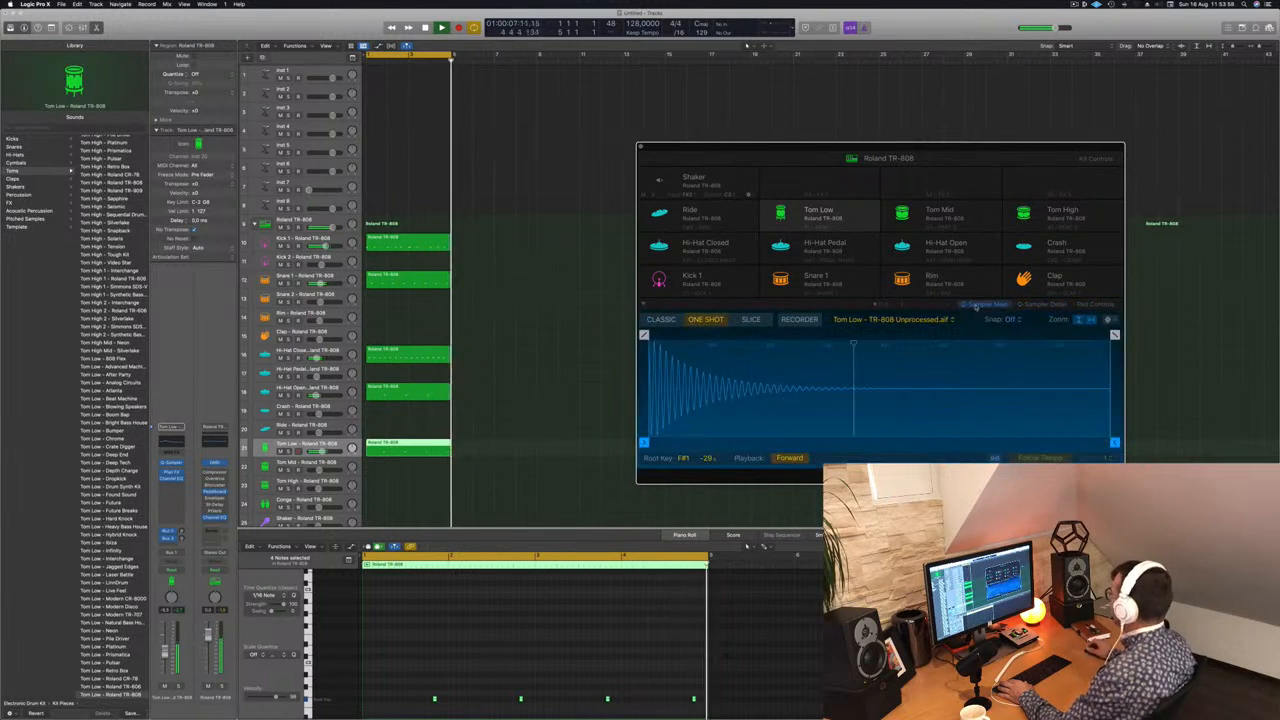
left_click(1054, 305)
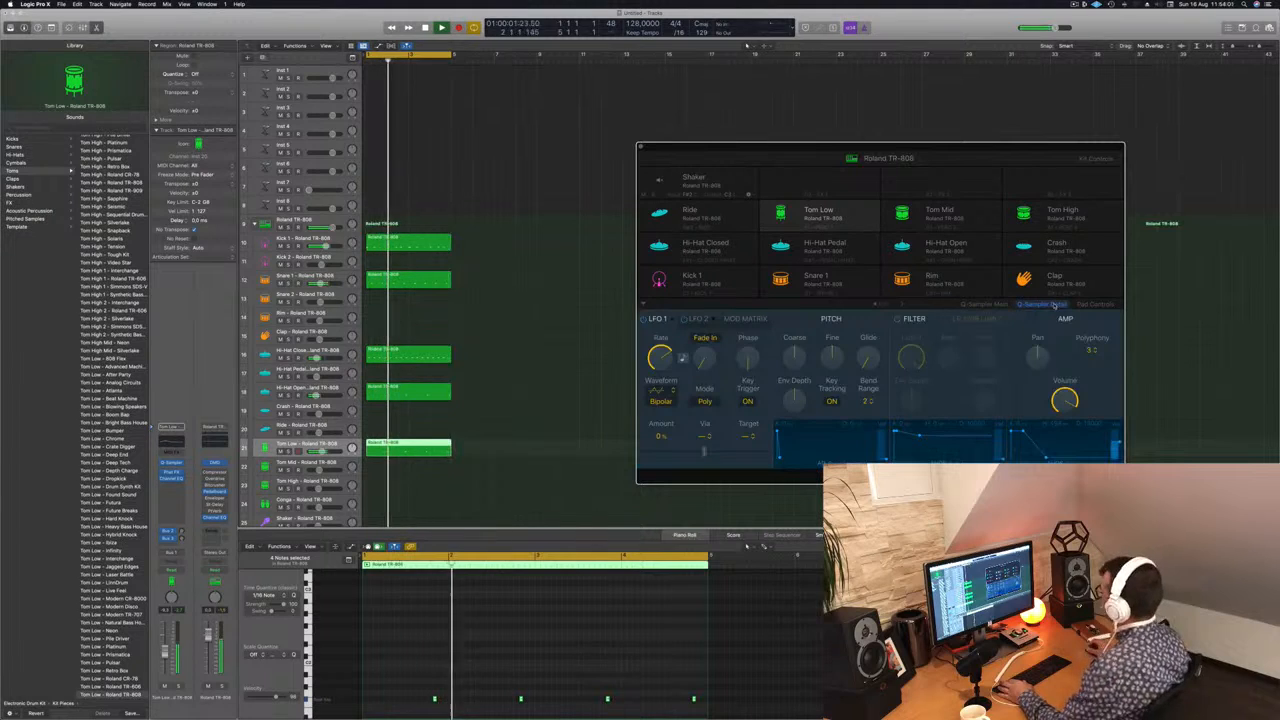
mouse_move(979, 151)
left_mouse_down()
mouse_move(927, 130)
mouse_move(992, 129)
left_mouse_up()
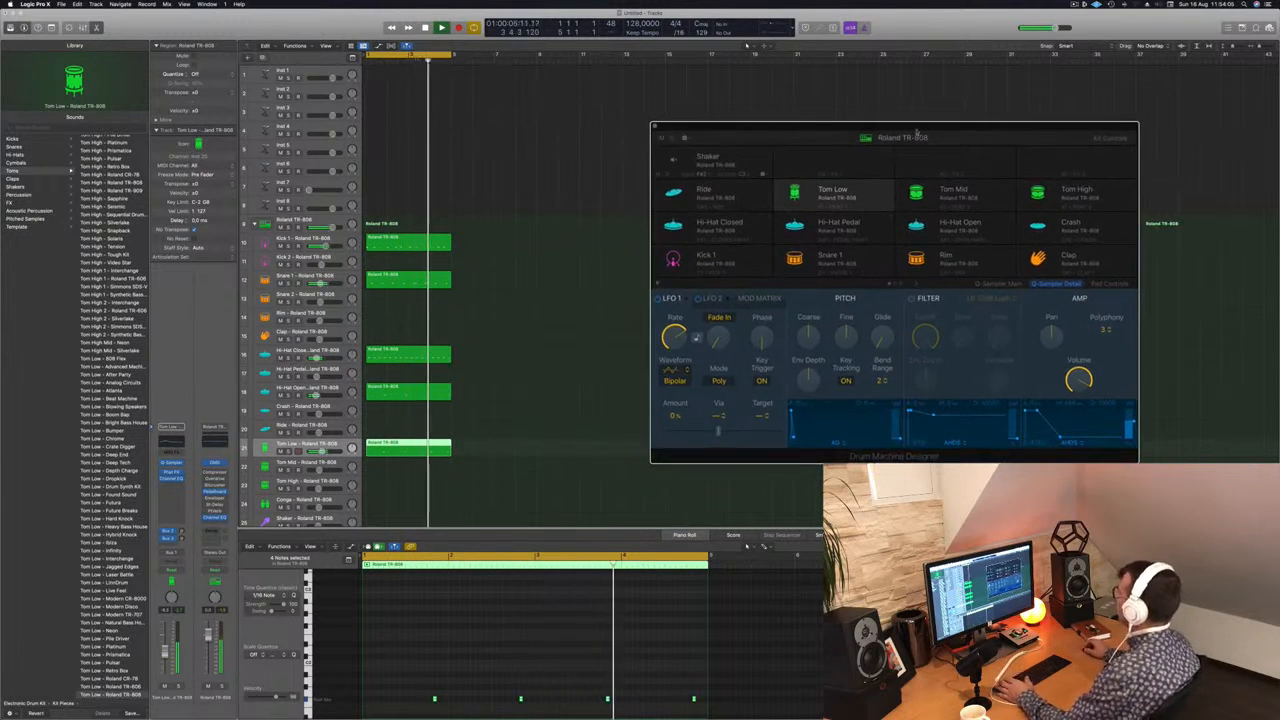
left_click(656, 128)
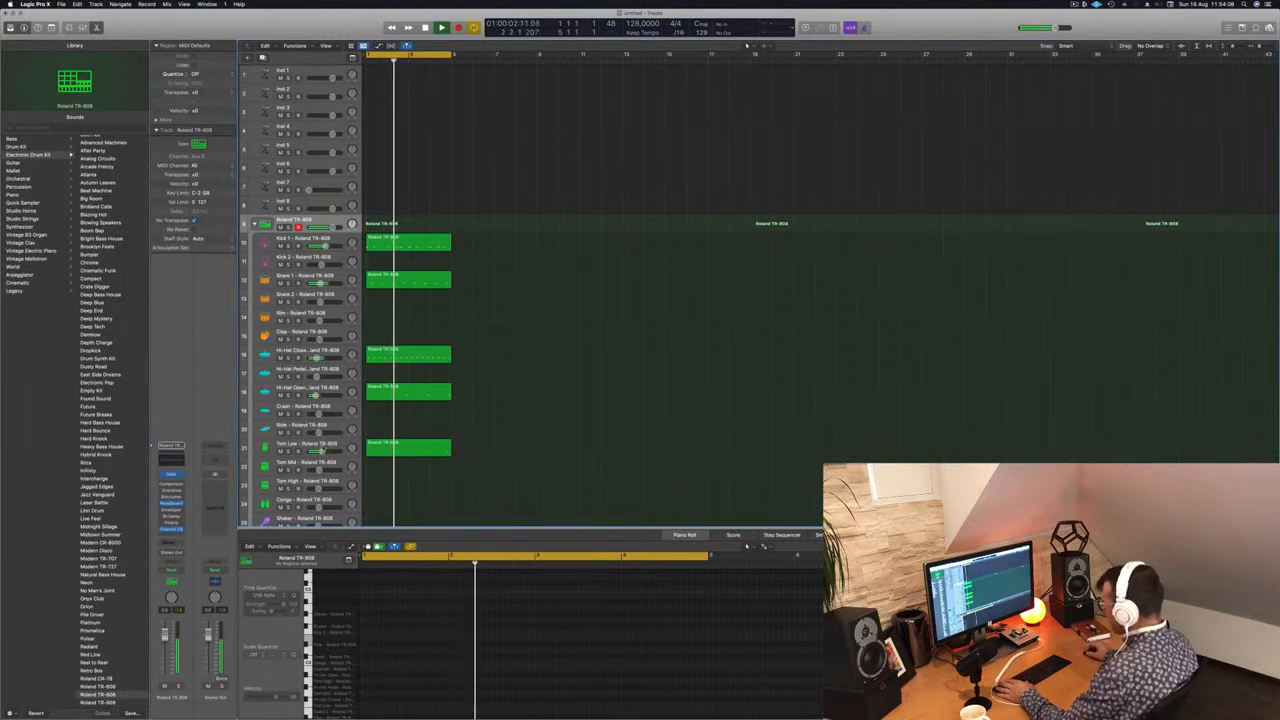
Step: Copy the Hi-Hat Closed region onto the Shaker track
left_click(307, 444)
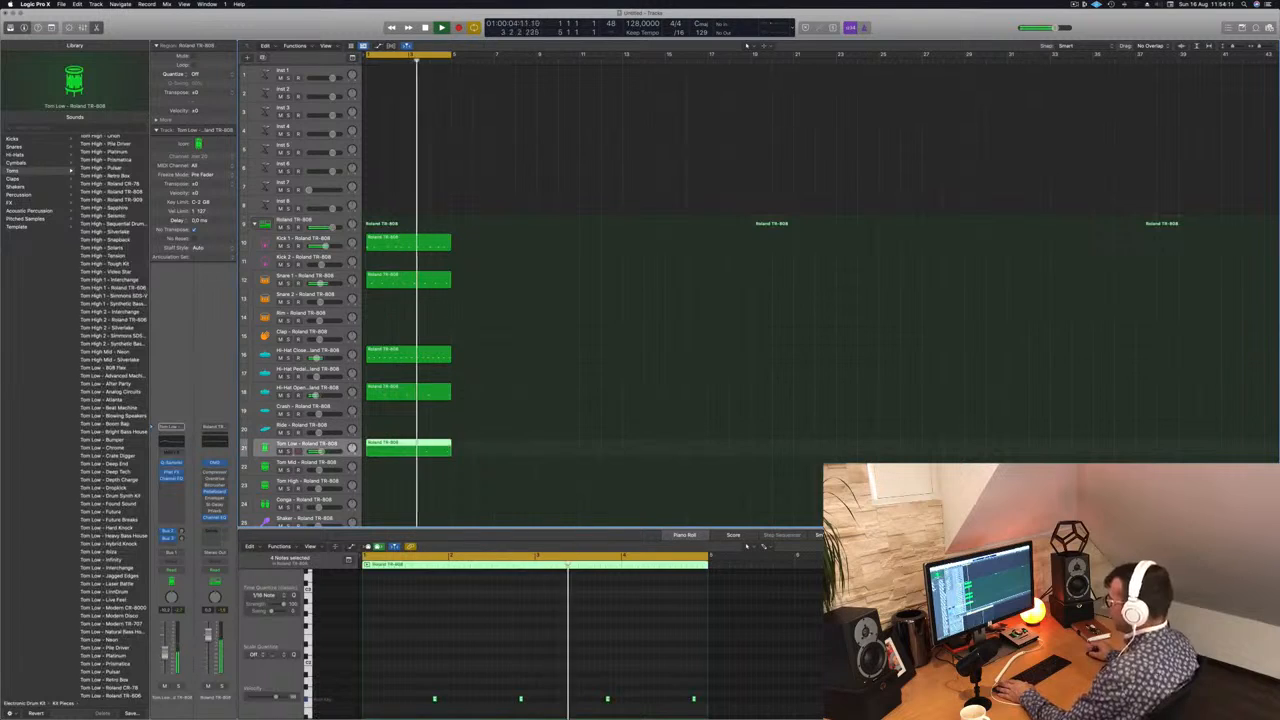
scroll(393, 390, "down", 3)
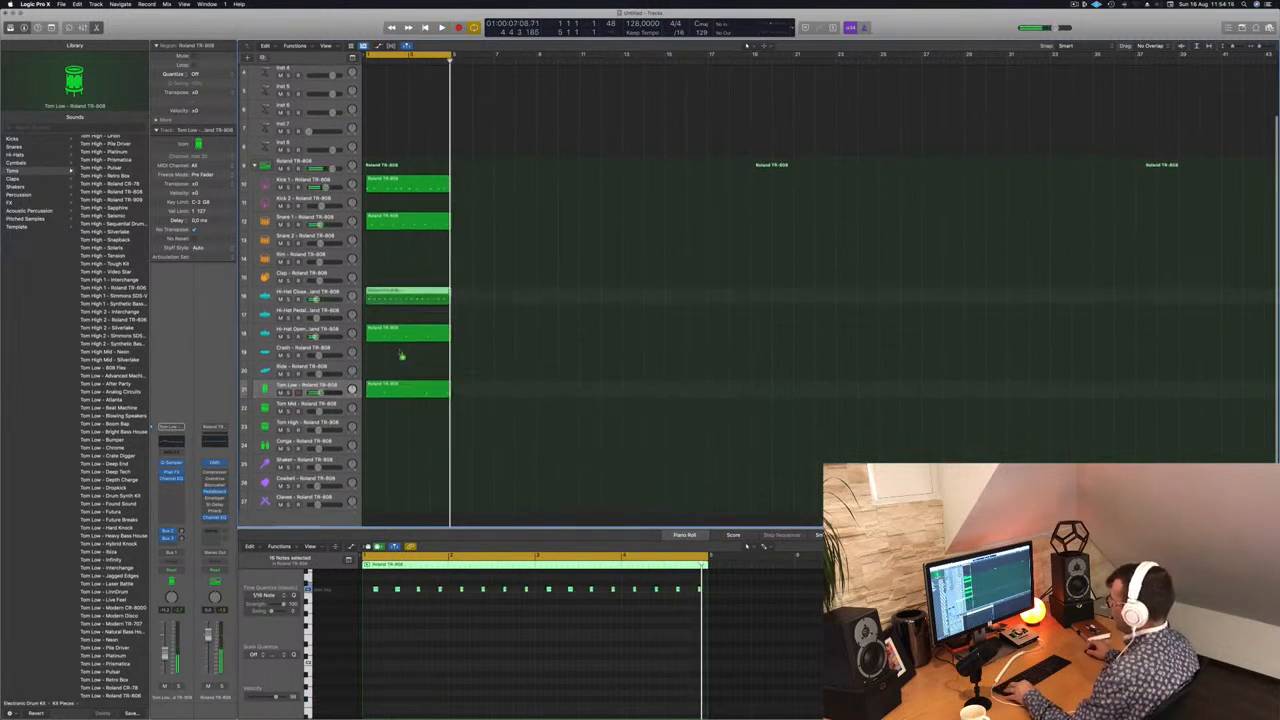
left_click_drag(401, 355, 392, 464)
Step: Duplicate all Shaker notes an eighth note earlier to form a continuous eighth-note pattern, and play the beat with the Shaker track selected
left_click_drag(366, 581, 738, 617)
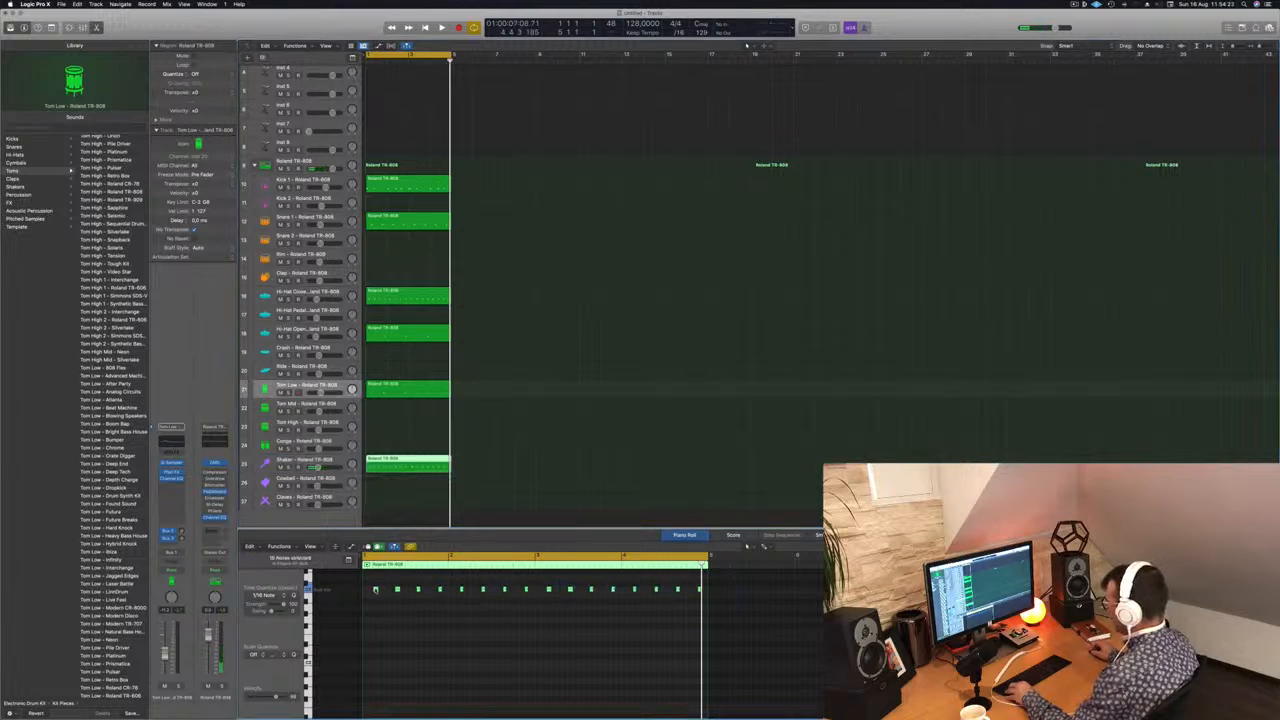
left_click_drag(375, 591, 368, 594)
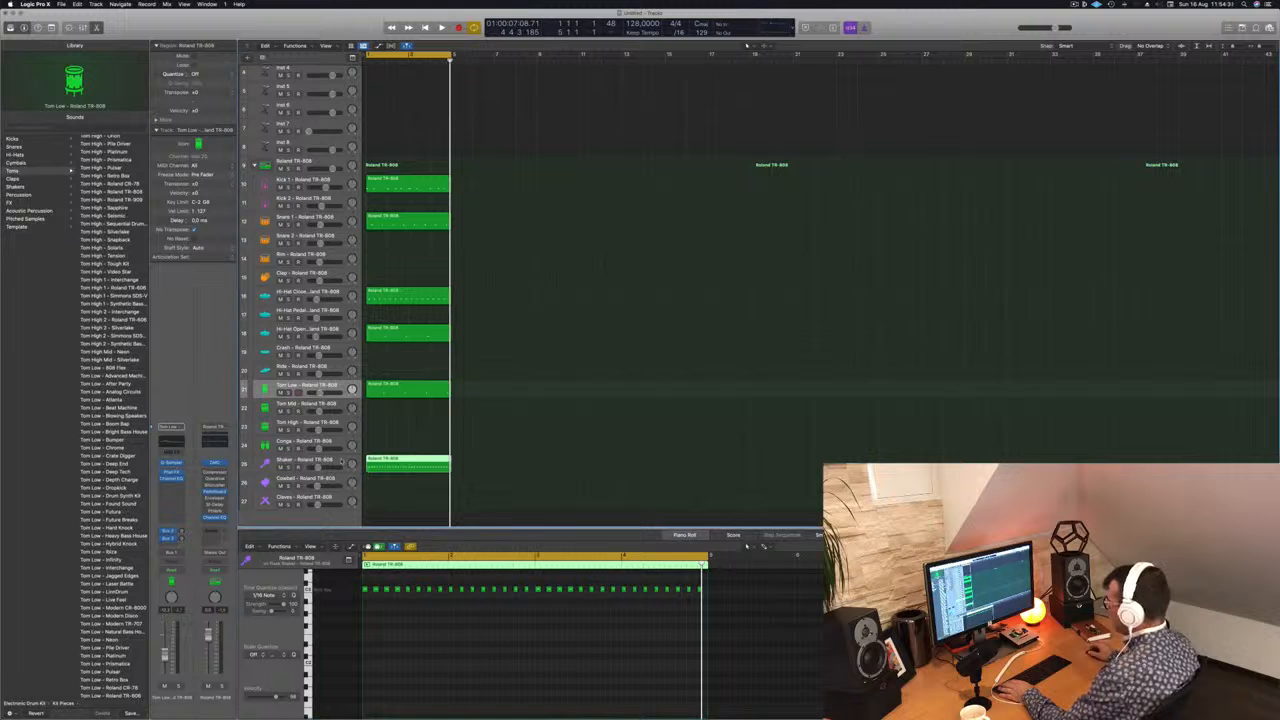
left_click(341, 461)
key("space")
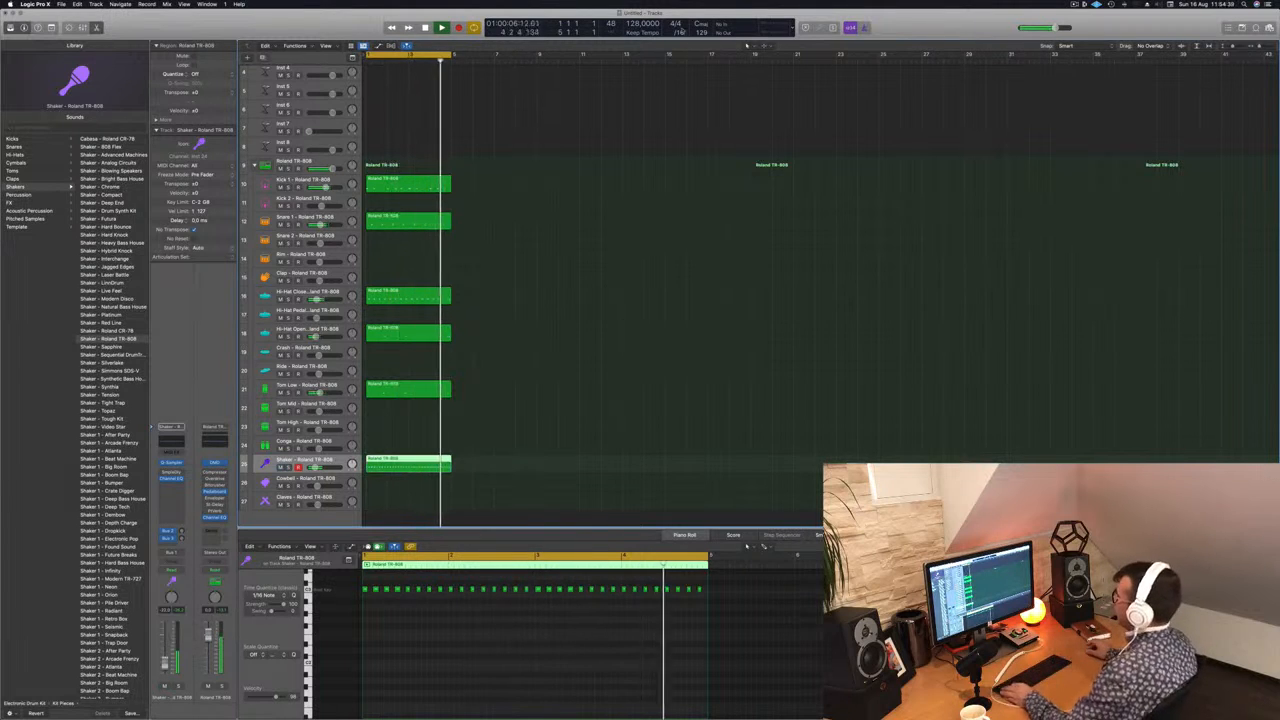
Step: Copy all four-bar drum regions three times so the beat fills bars 1 to 16
scroll(545, 221, "right", 1)
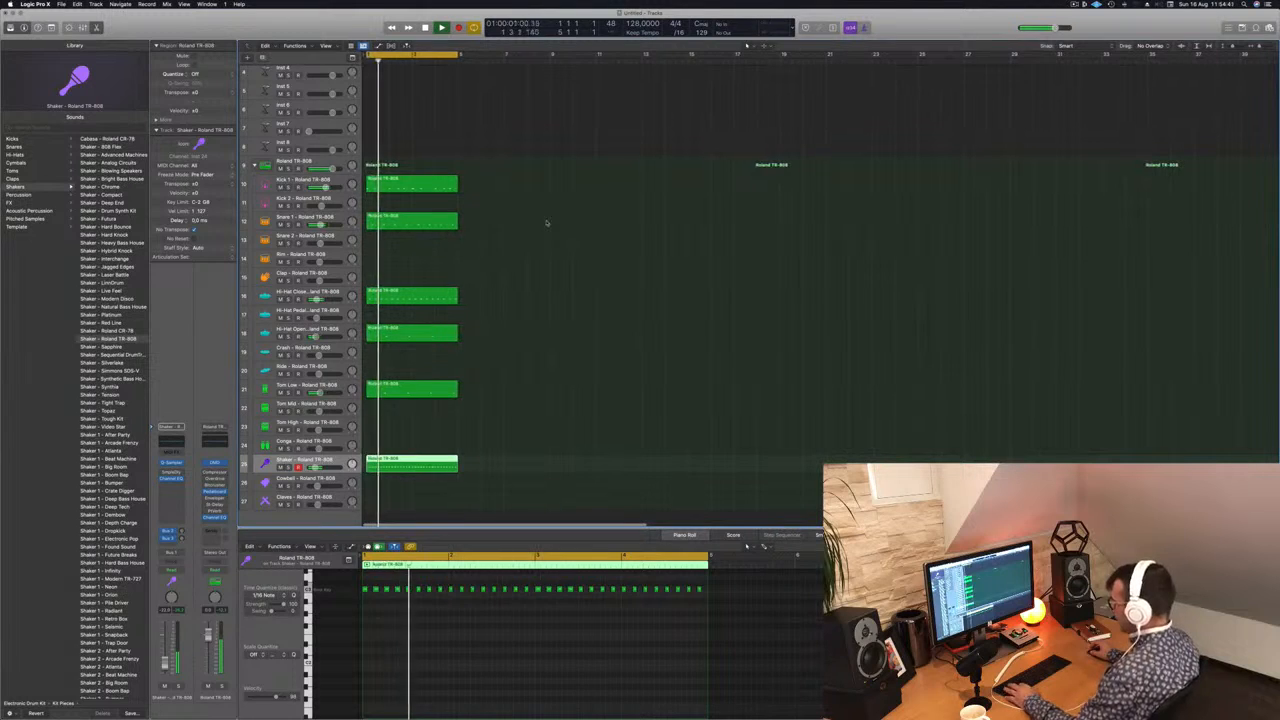
key("super+a")
left_click_drag(386, 178, 480, 180)
left_click_drag(618, 168, 366, 460)
left_click_drag(406, 180, 590, 189)
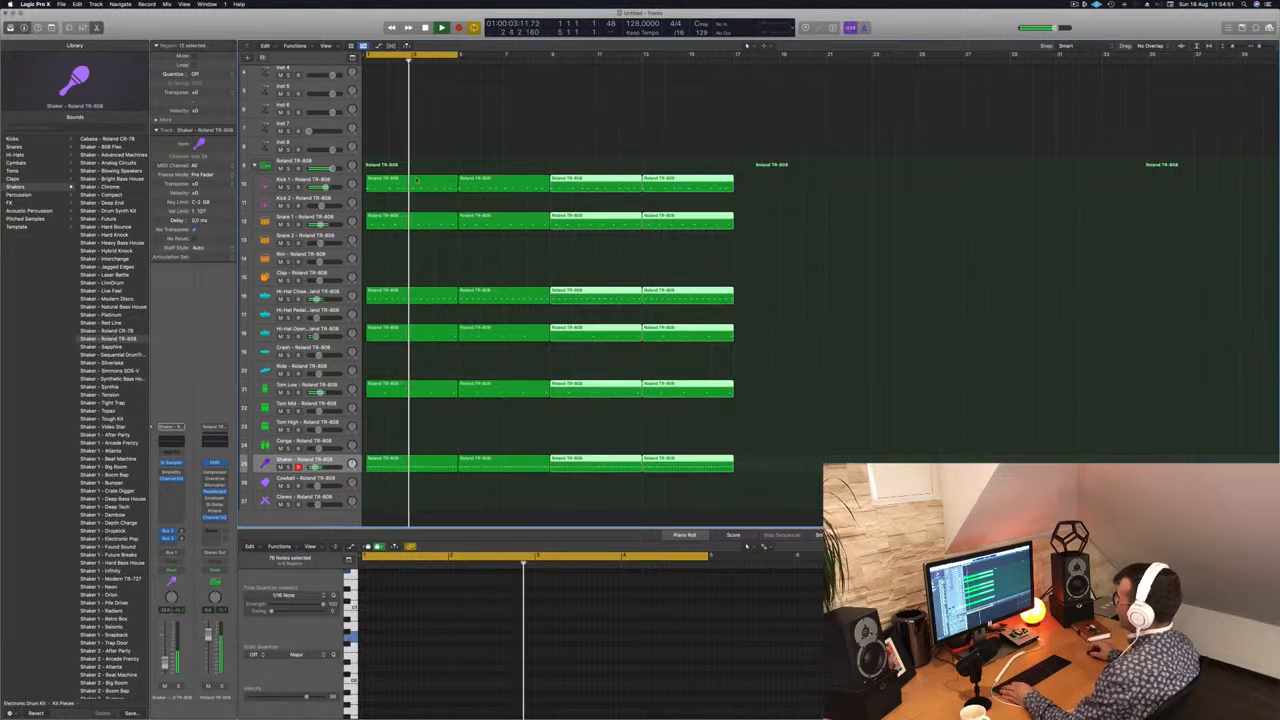
Step: Copy the first Kick 1 region onto the Kick 2 track and play the beat briefly
left_click(396, 180)
left_click_drag(396, 180, 396, 199)
key("space")
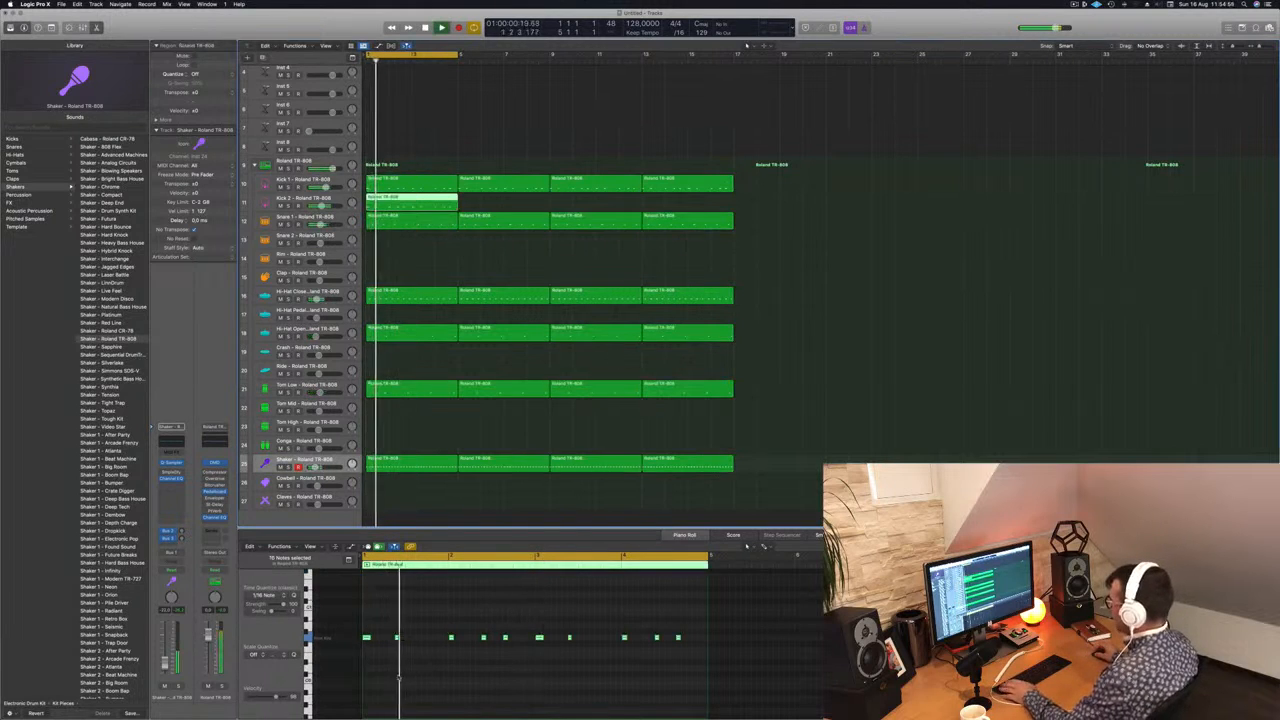
key("space")
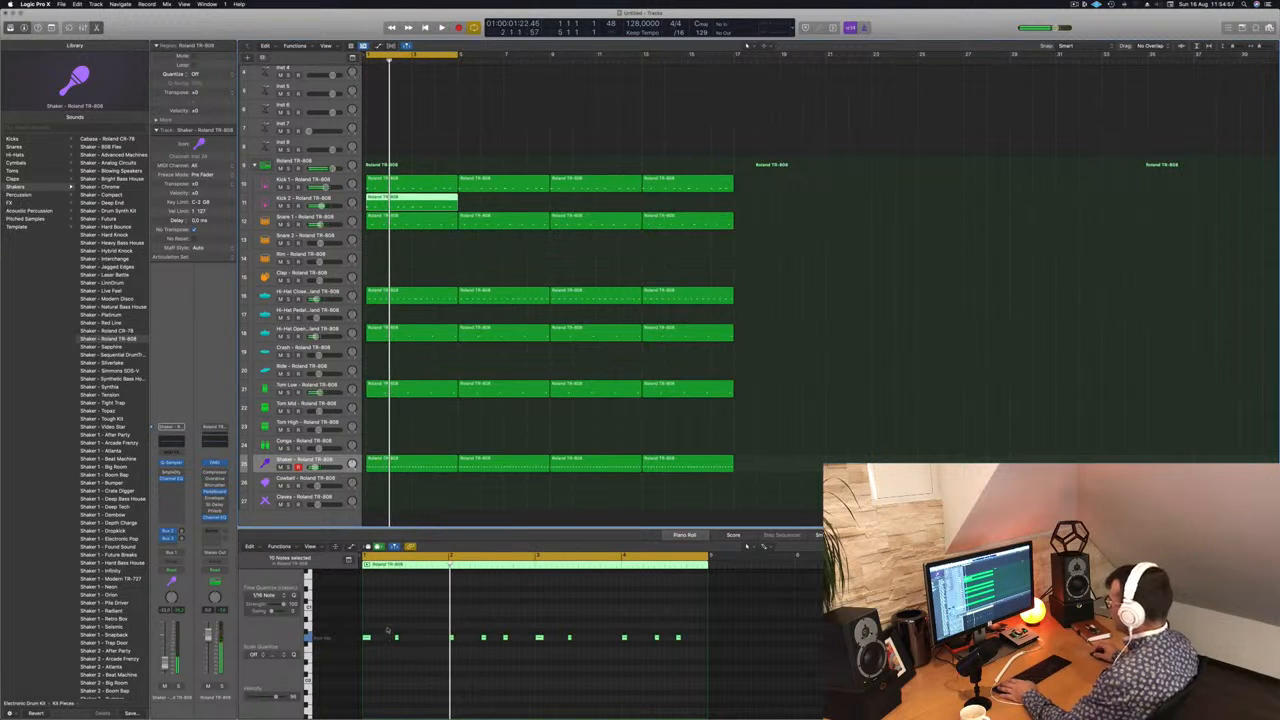
Step: Delete all notes in the Kick 2 region except the one on each bar's downbeat, and play the result
left_click(396, 638)
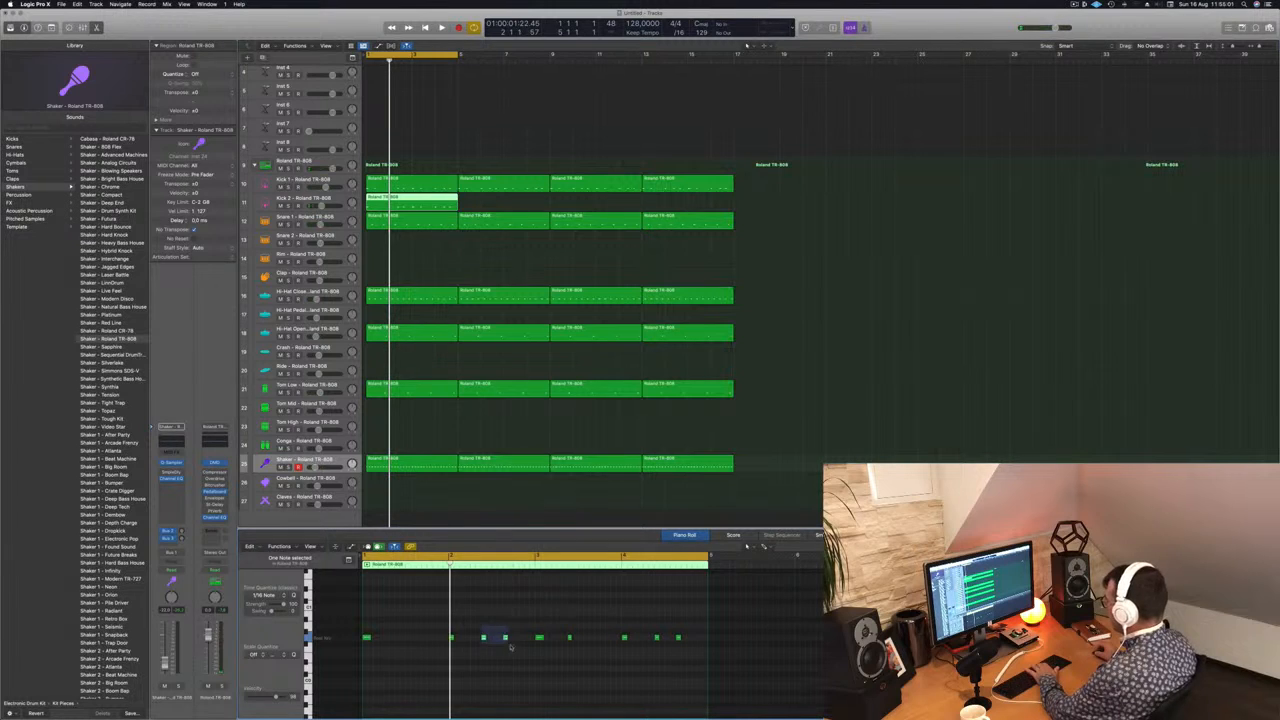
left_click_drag(646, 630, 713, 665)
key("Delete")
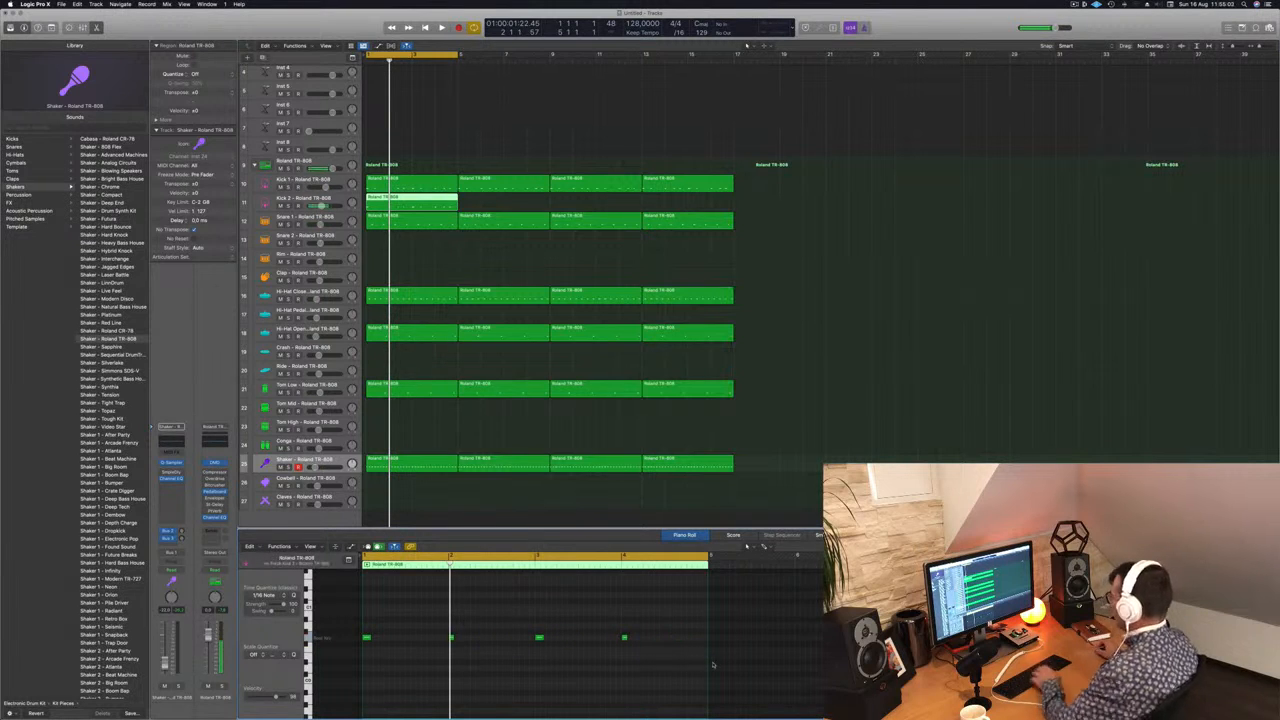
key("space")
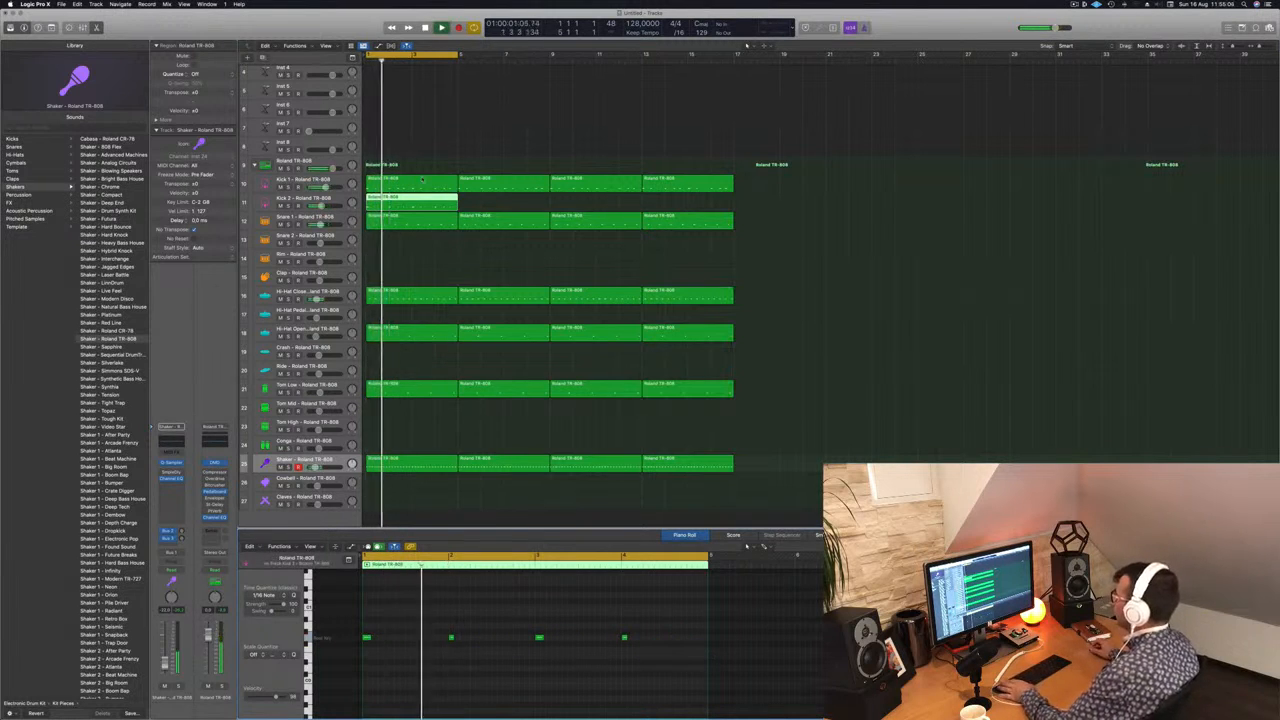
key("space")
Step: Copy the edited Kick 2 region across the remaining twelve bars of the track and start playback
left_click_drag(421, 203, 514, 208)
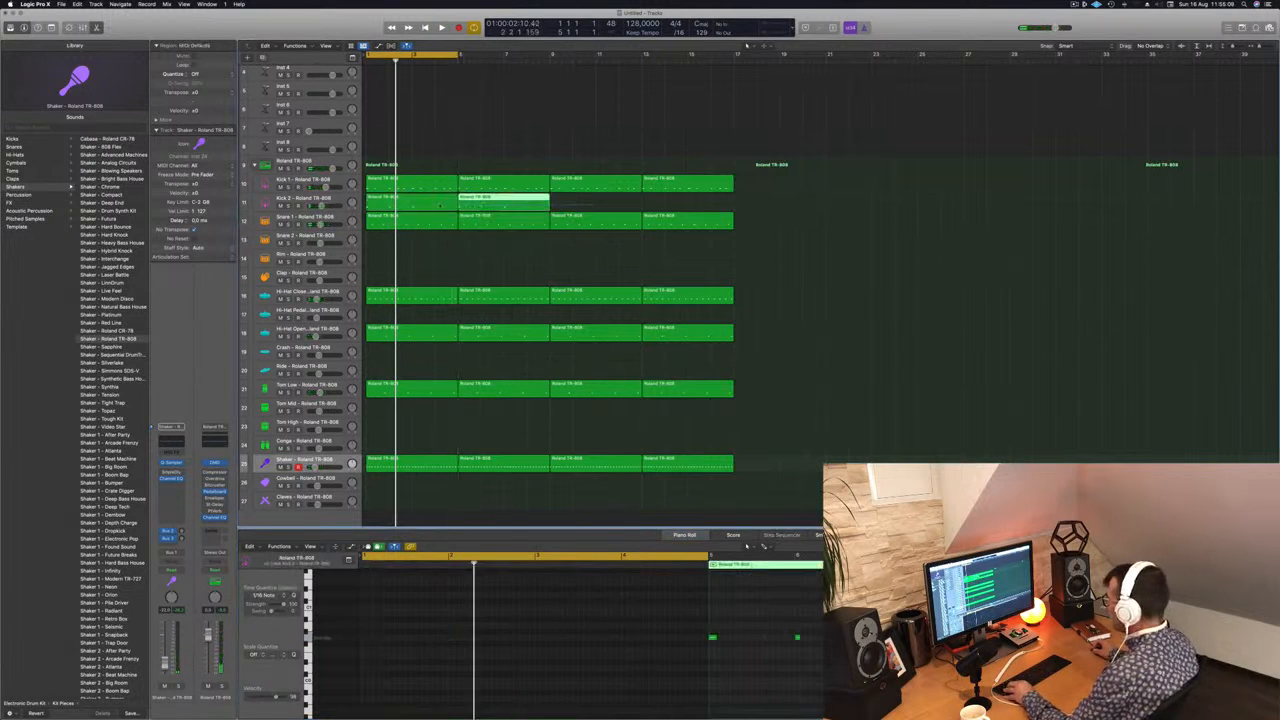
left_click_drag(437, 203, 623, 212)
key("space")
Step: Audition the kick sounds Autumn Leaves, Birdland Calls, Blazing Hot and Kick 1 - 808 Flex on the Kick 2 track
left_click(294, 203)
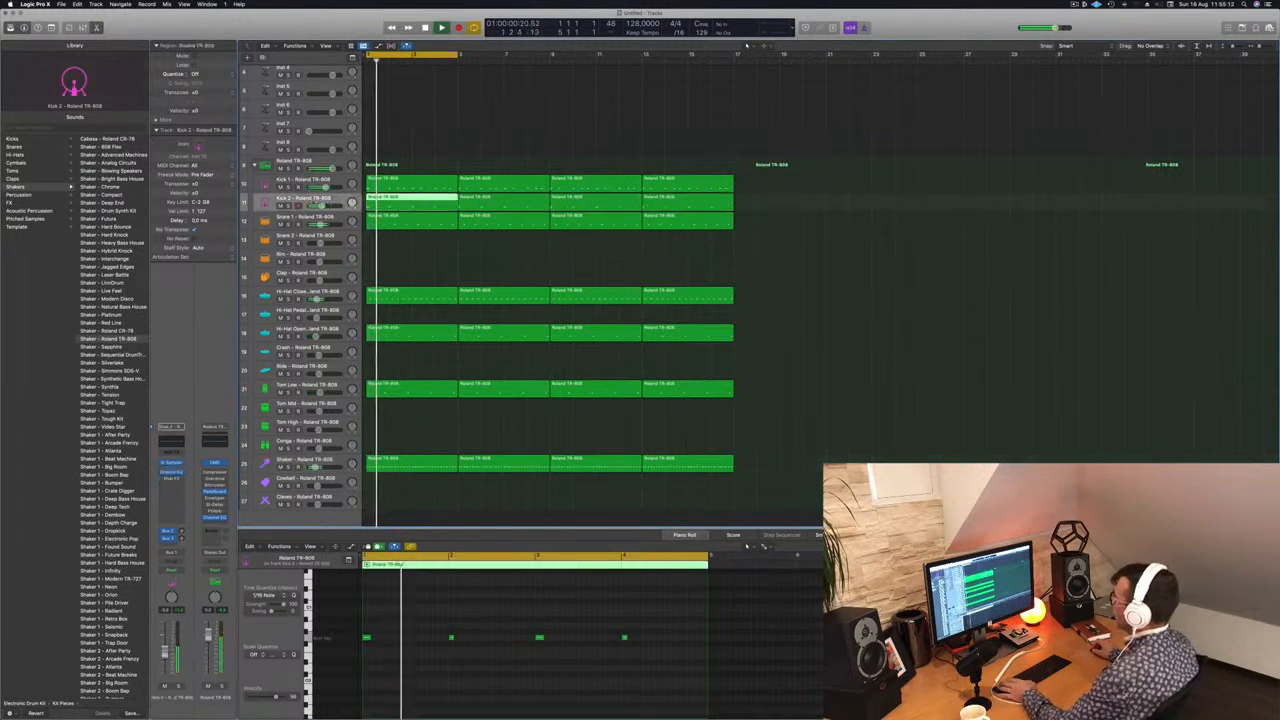
scroll(112, 417, "up", 5)
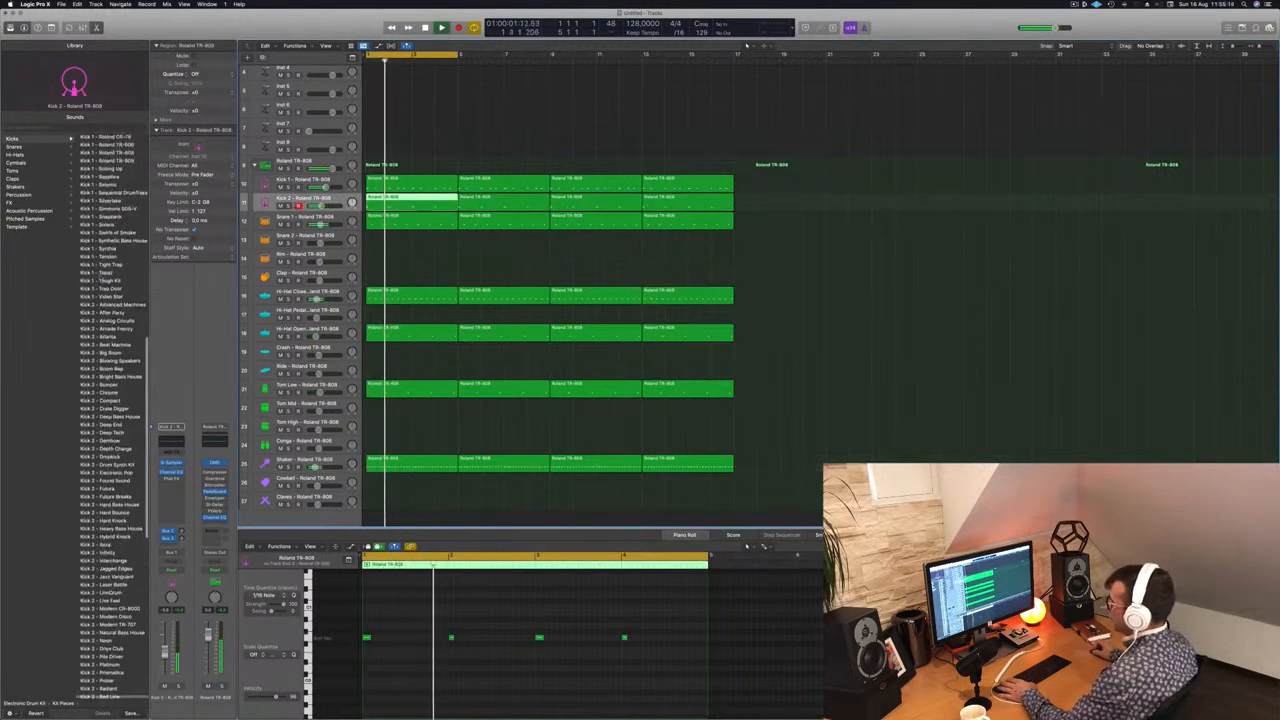
scroll(114, 417, "up", 9)
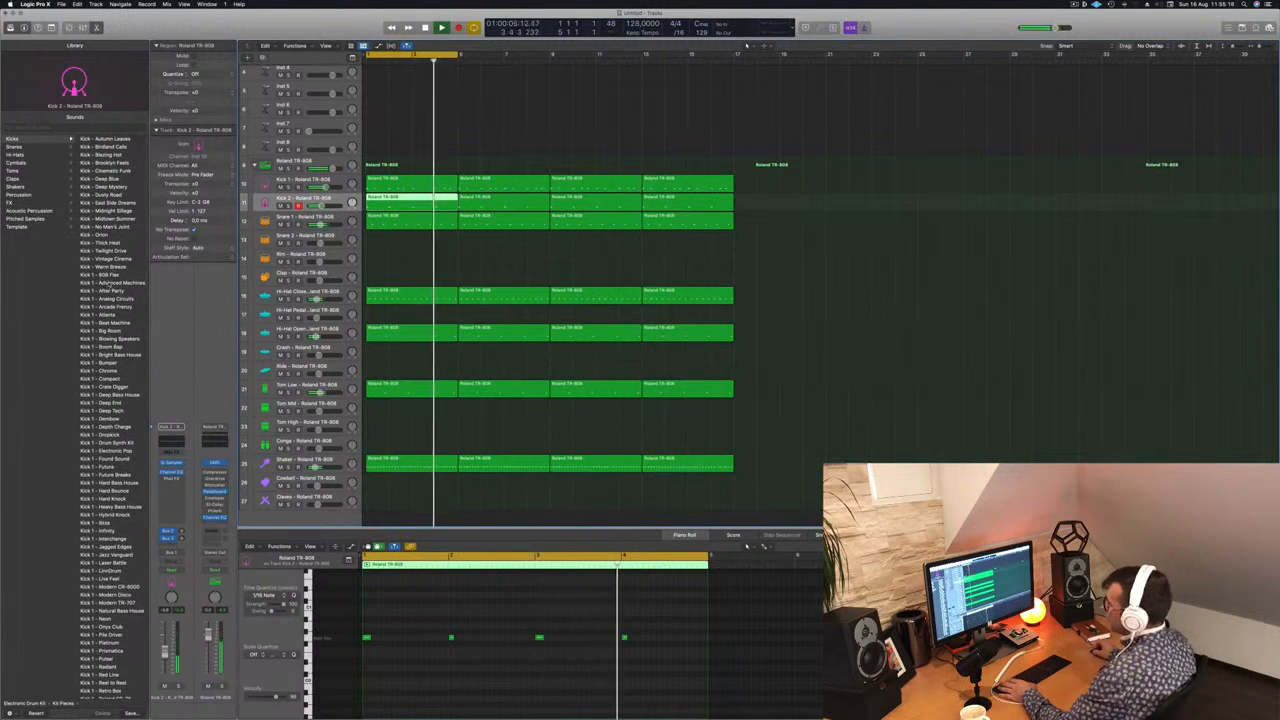
left_click(105, 139)
left_click(104, 147)
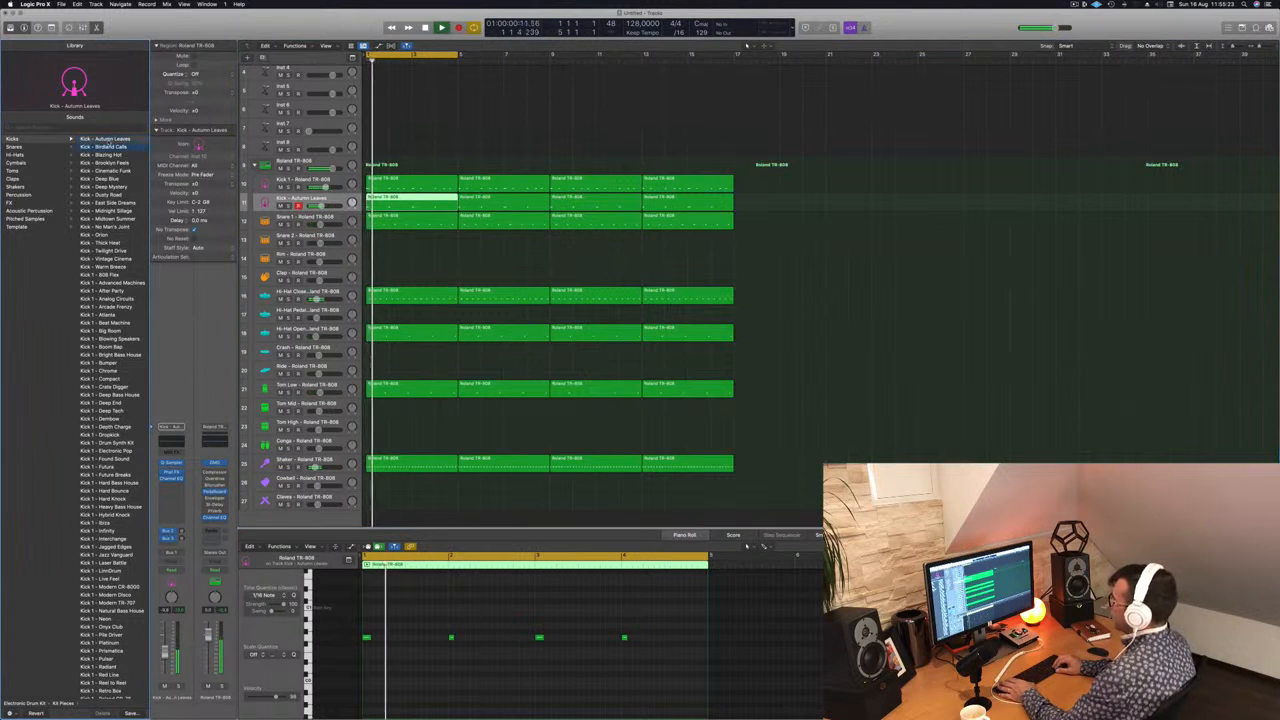
key("Down")
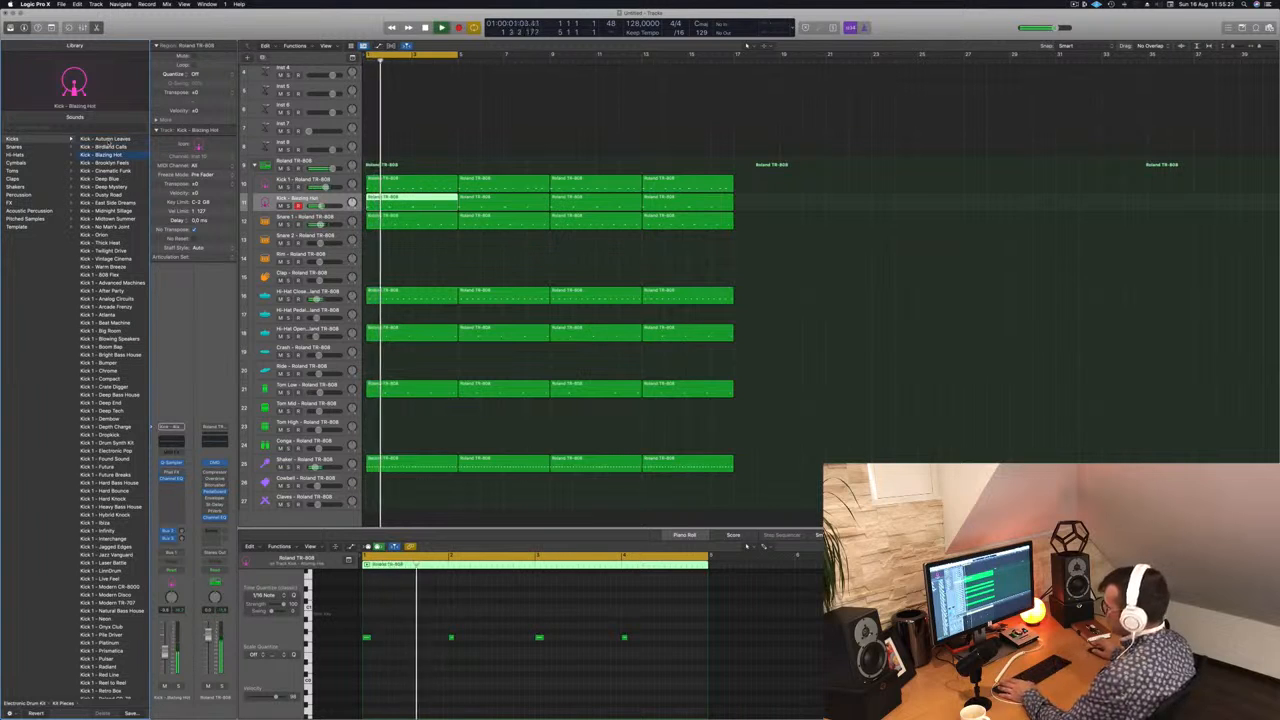
left_click(110, 274)
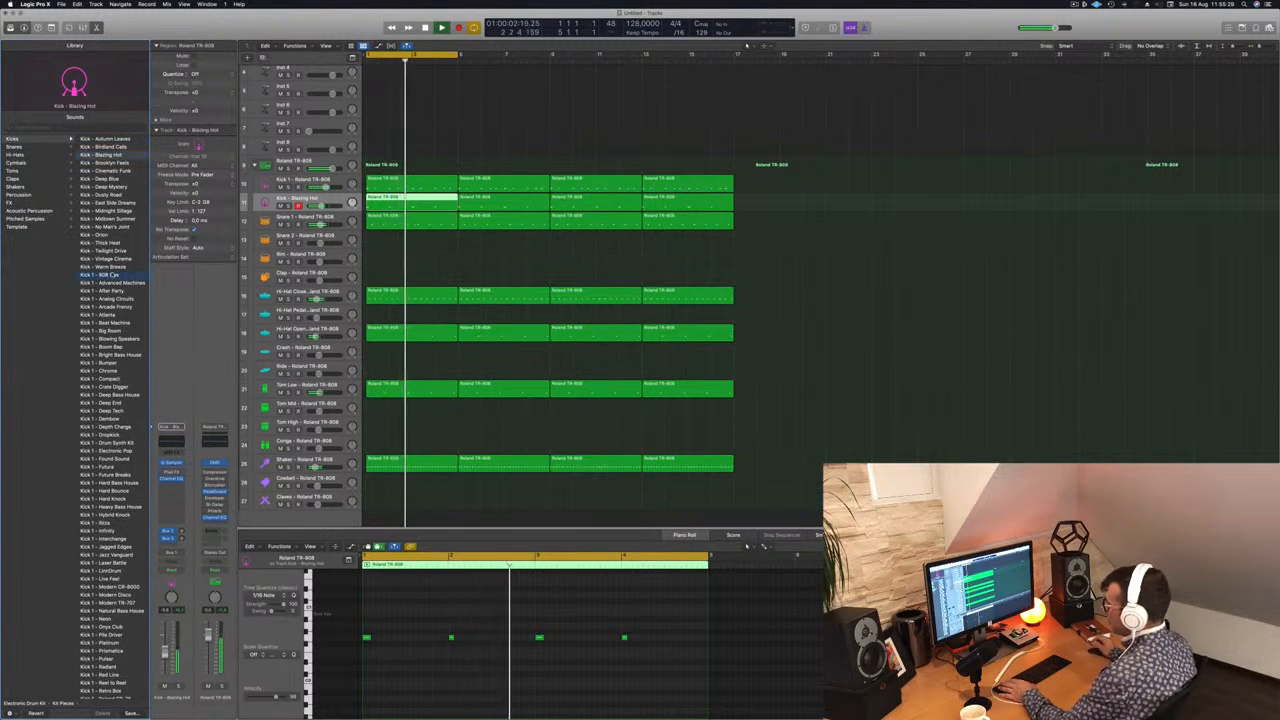
Step: Load the Kick 3 Sub - Blowing Speakers sound on the second kick track and audition it with the beat
scroll(113, 276, "down", 20)
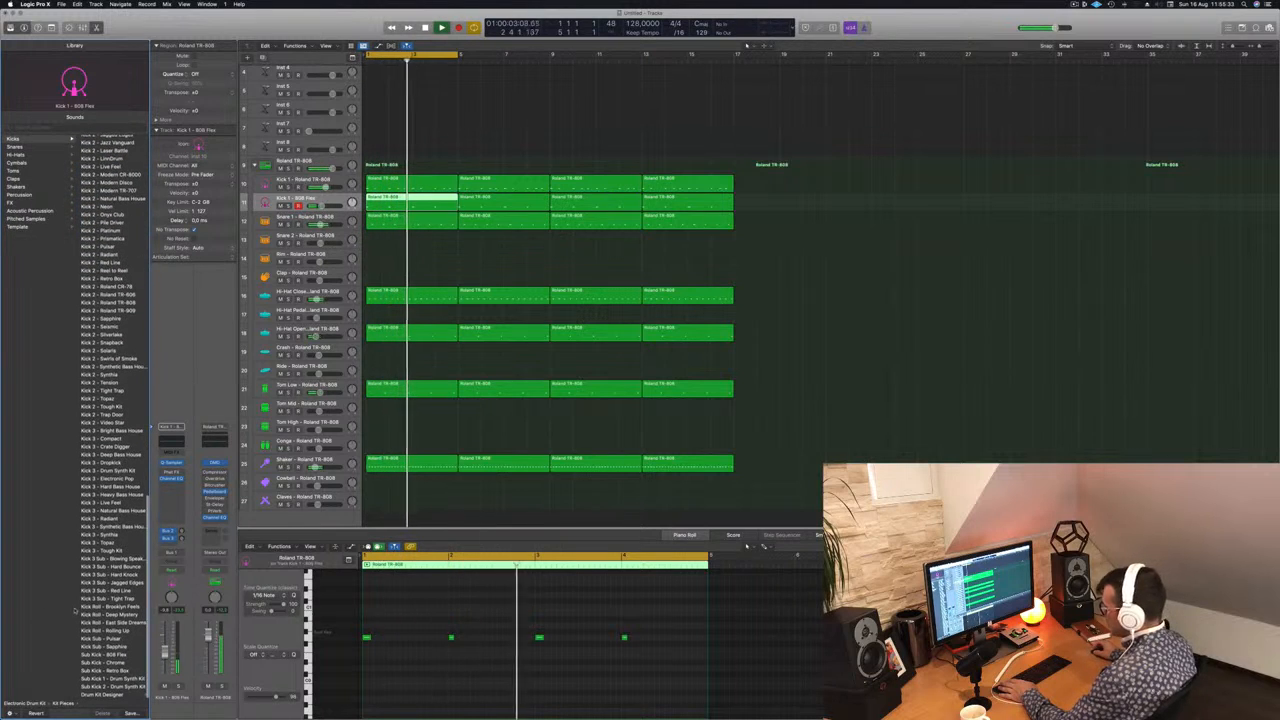
left_click(110, 558)
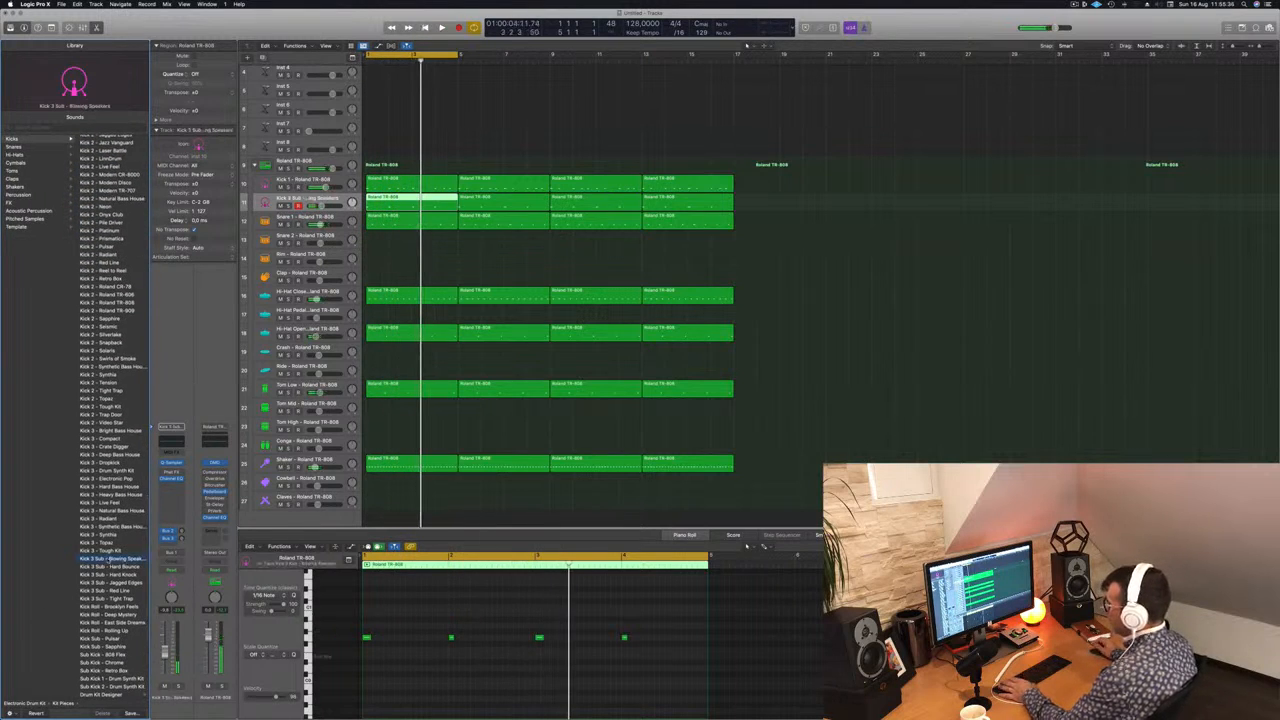
key("space")
key("space")
key("space")
Step: Raise the sub kick track's volume, lengthen the four notes of its first region to about a third of a bar, and play
left_click_drag(165, 651, 165, 641)
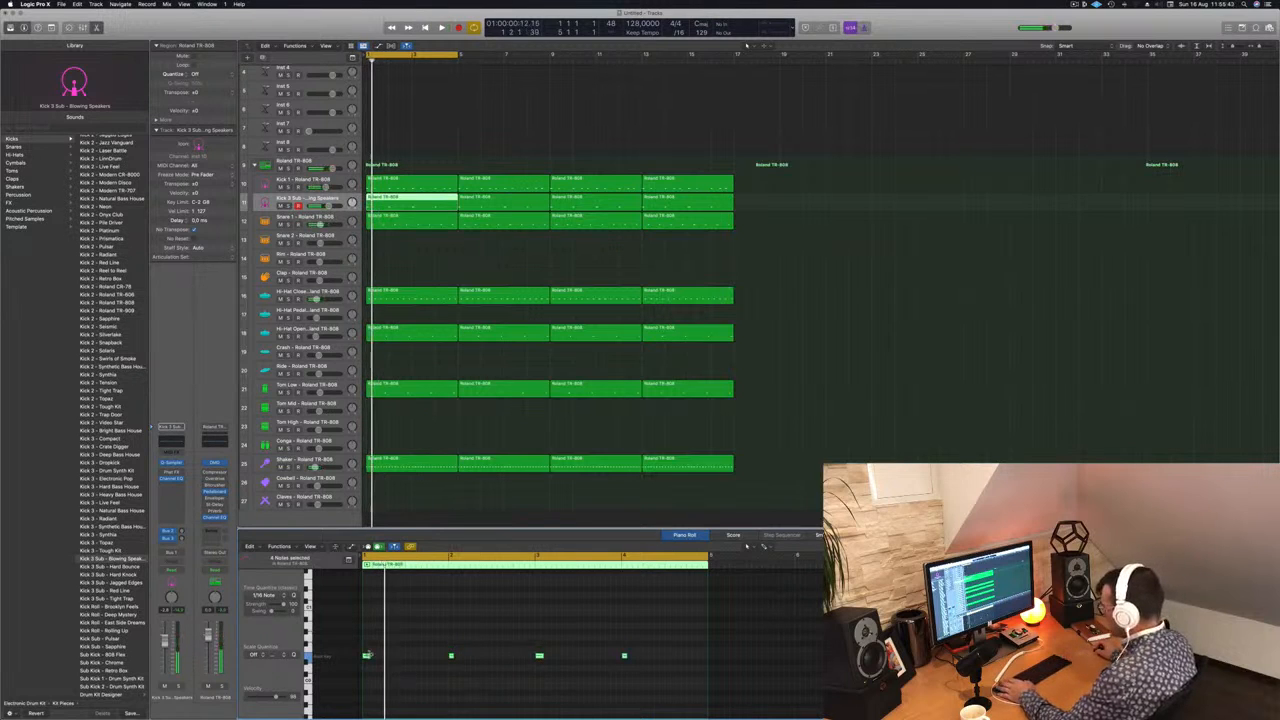
left_click_drag(368, 653, 389, 655)
key("space")
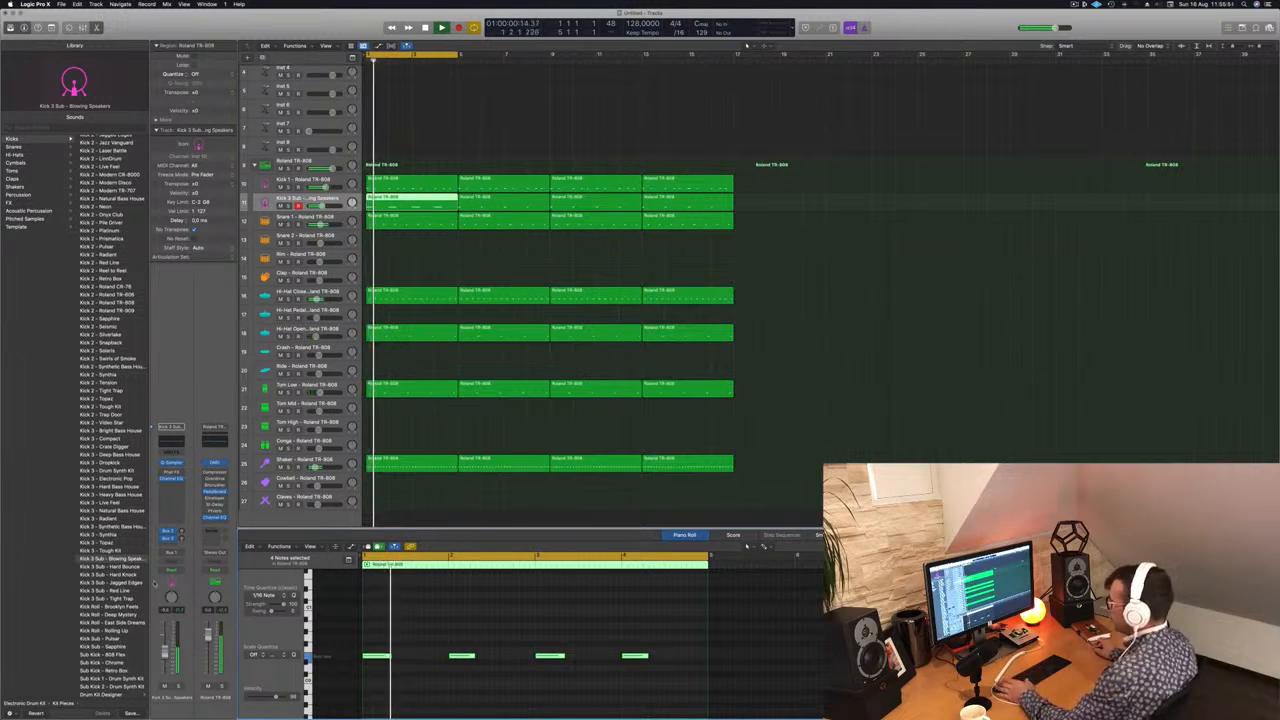
Step: Audition the Kick 3 Sub sounds Hard Bounce, Hard Knock and Jagged Edges, and return to Blowing Speakers
left_click(108, 566)
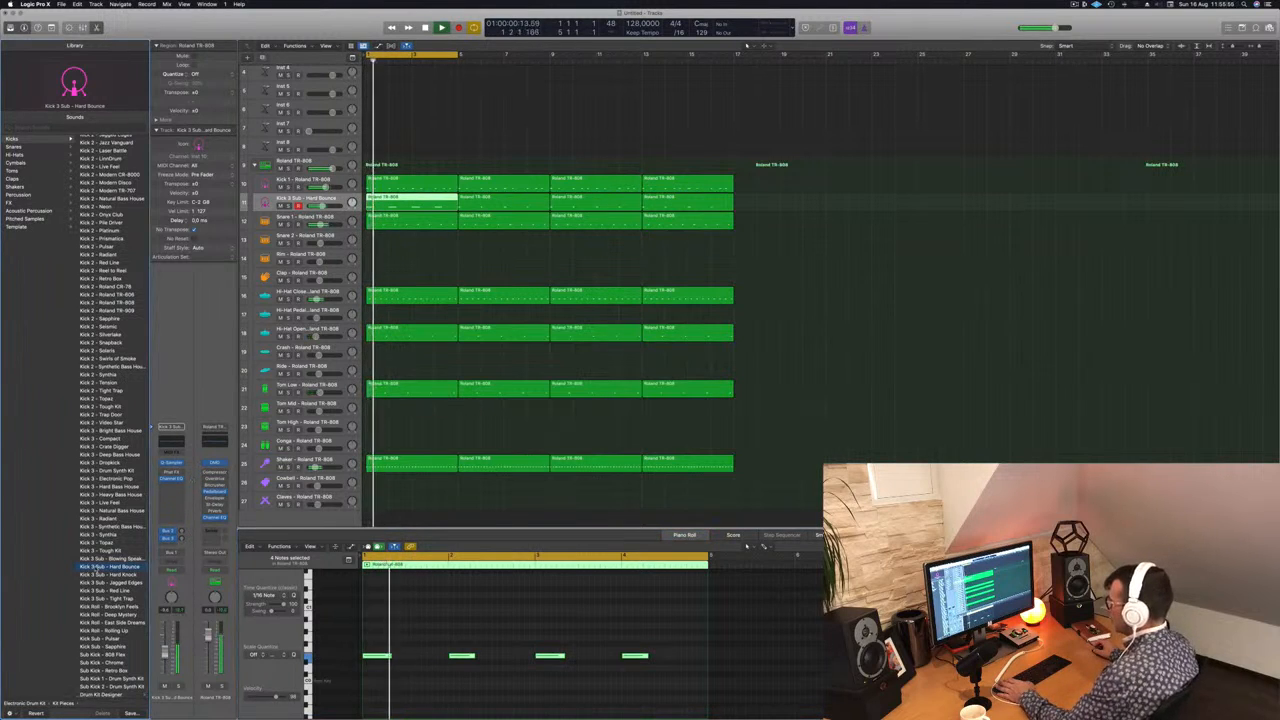
key("space")
left_click(108, 575)
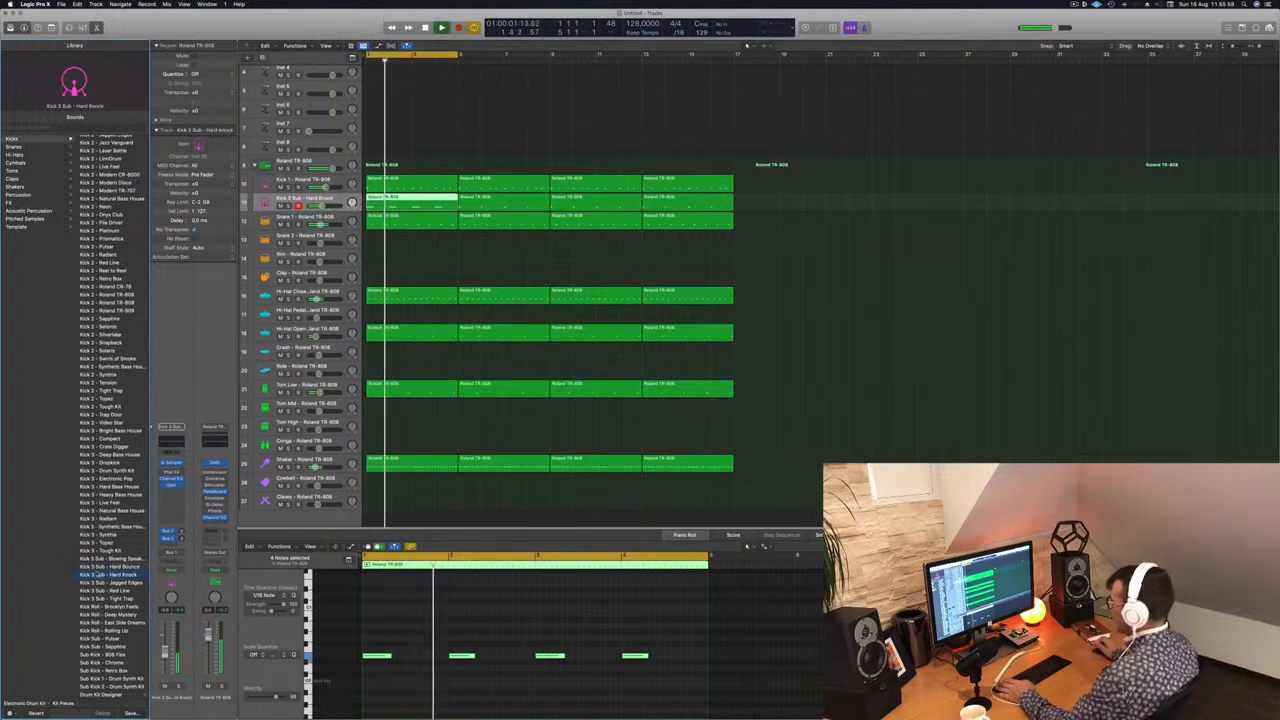
left_click(108, 583)
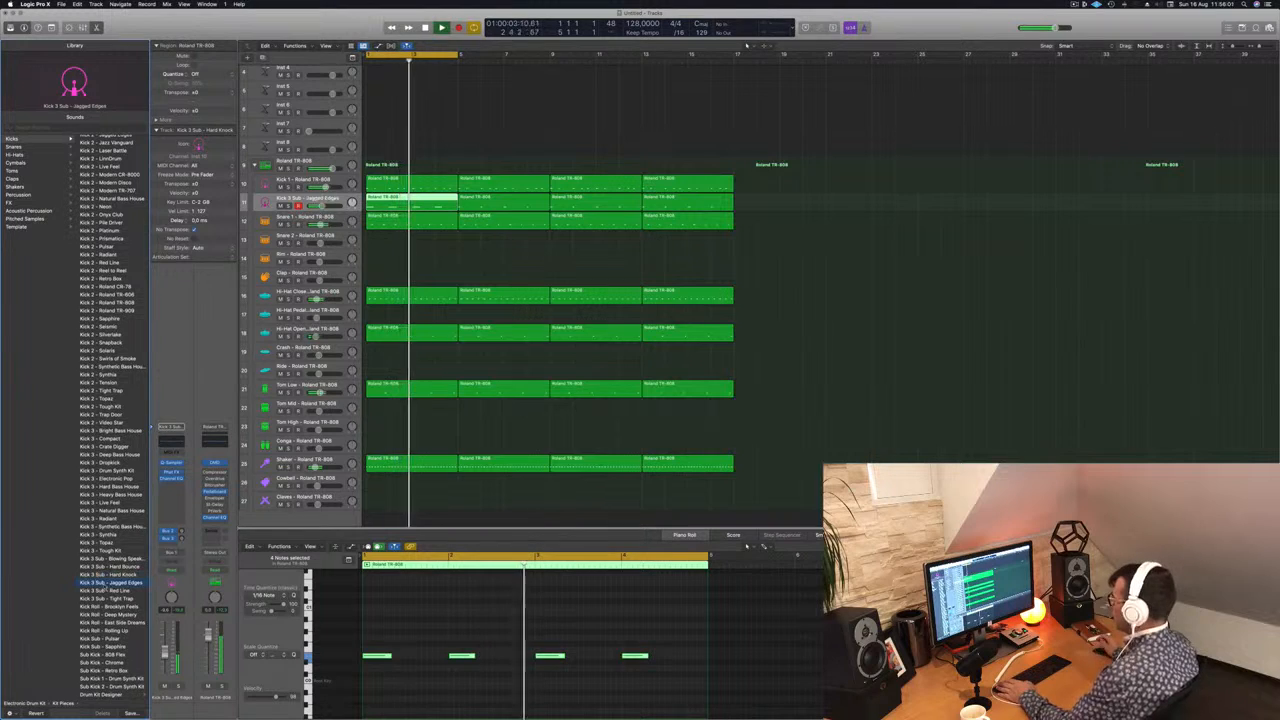
key("space")
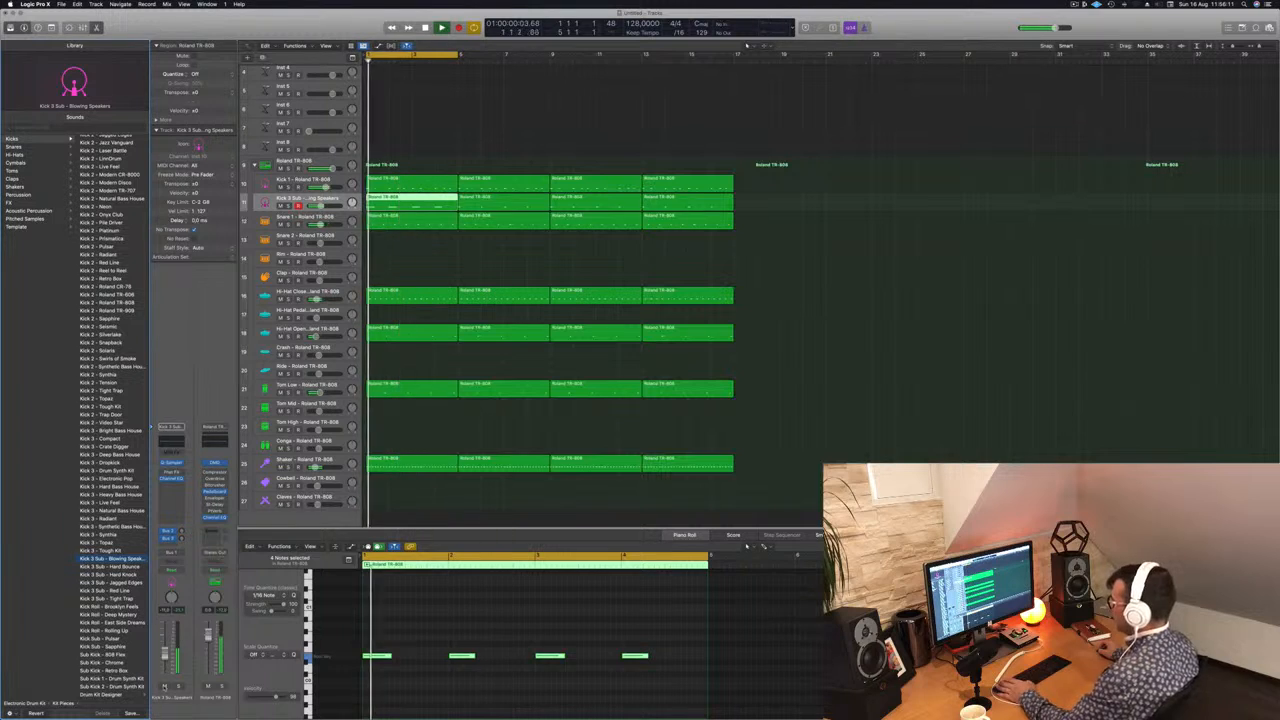
Step: Mute and unmute the sub kick track during playback to compare the beat, and raise its volume slightly
left_click(165, 687)
key("space")
key("space")
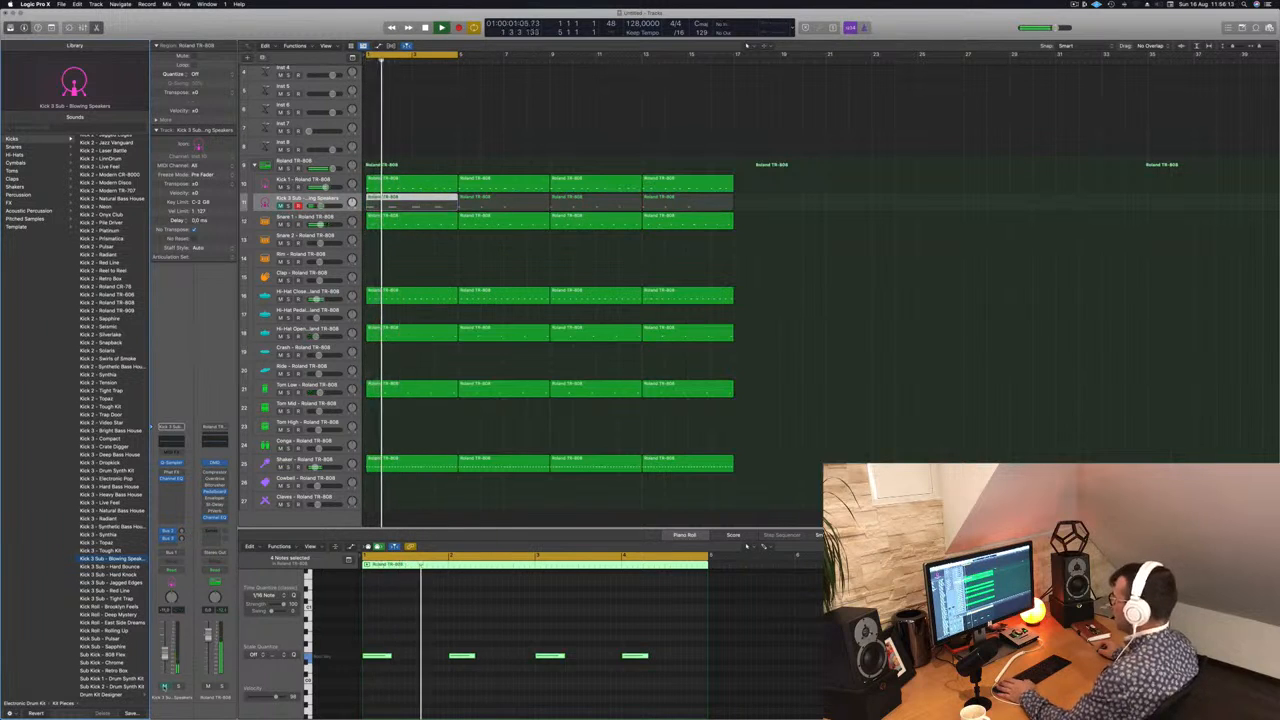
left_click(165, 687)
left_click_drag(165, 654, 165, 648)
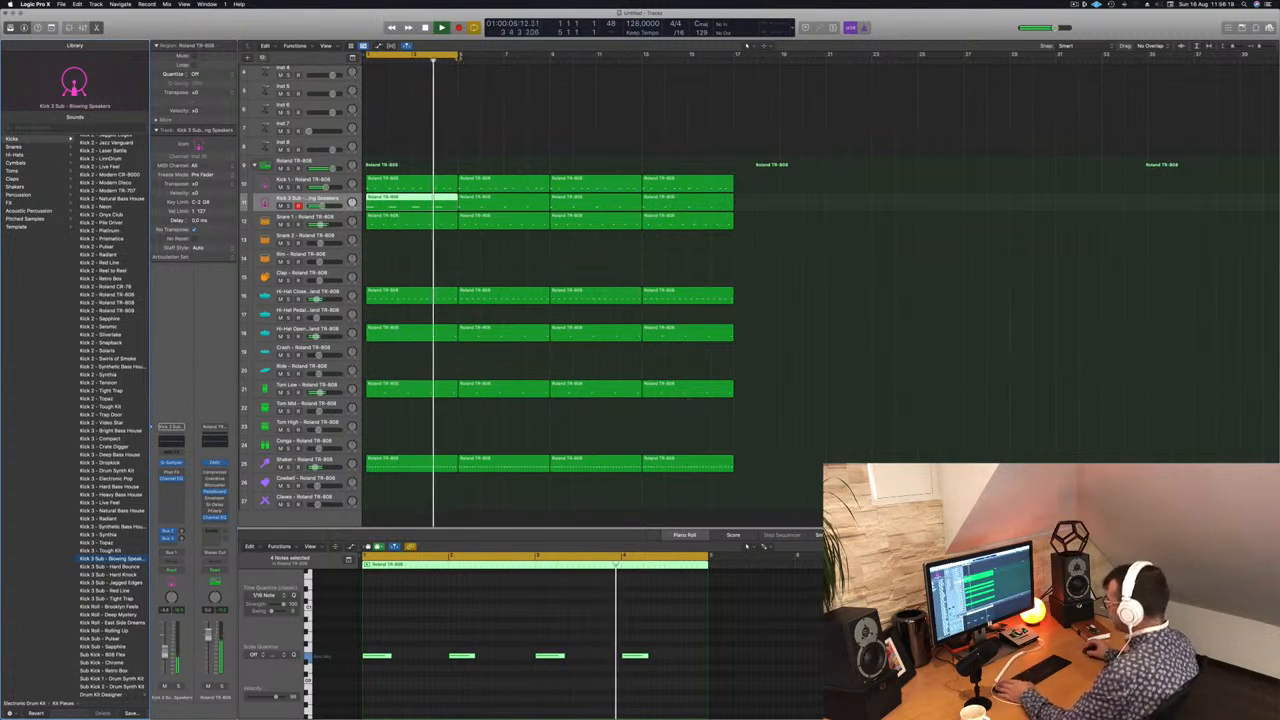
Step: Stop playback and extend the cycle range to bar 17 so it covers all sixteen bars
key("space")
left_click(458, 57)
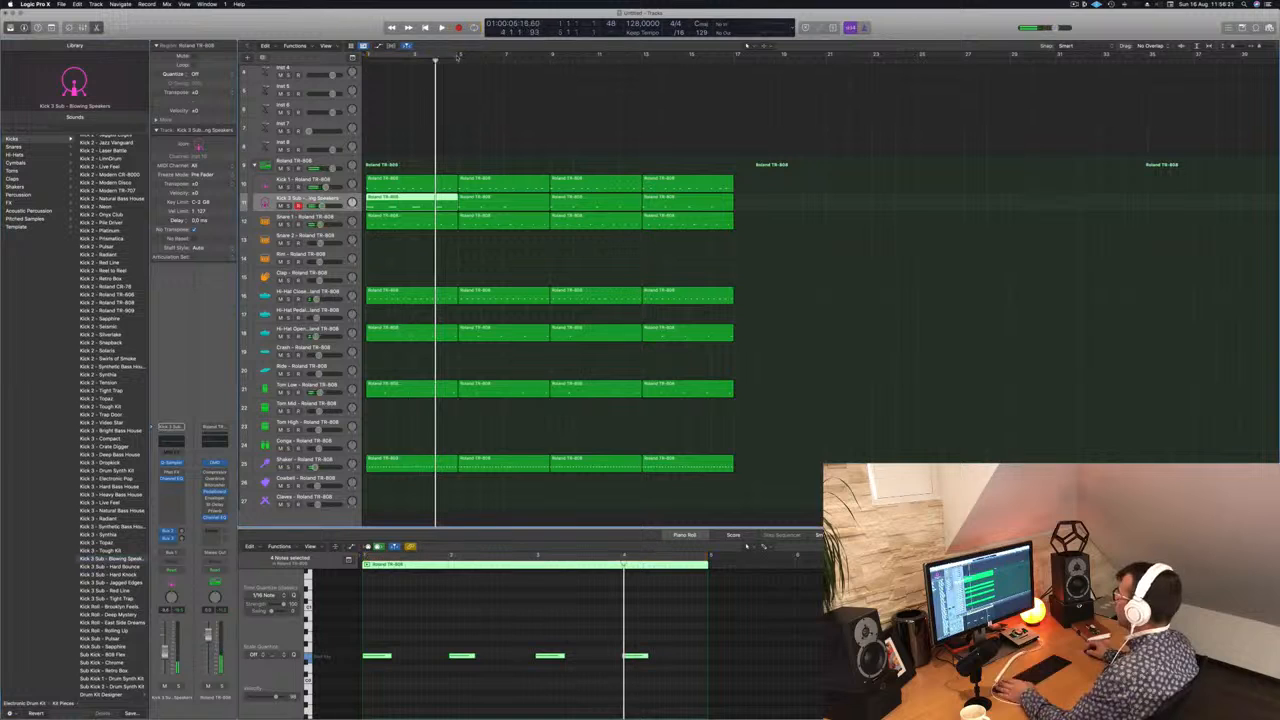
left_click(455, 57)
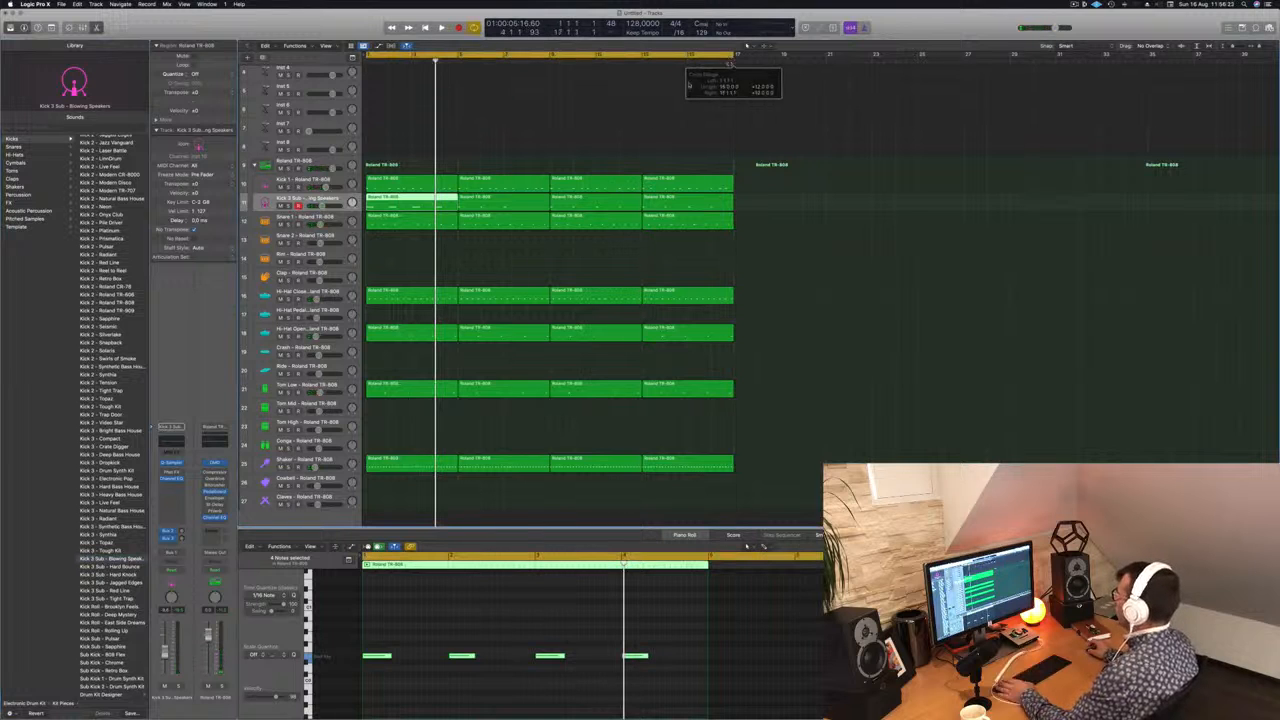
Step: Select the Inst 1 track and increase its track height
scroll(588, 113, "up", 3)
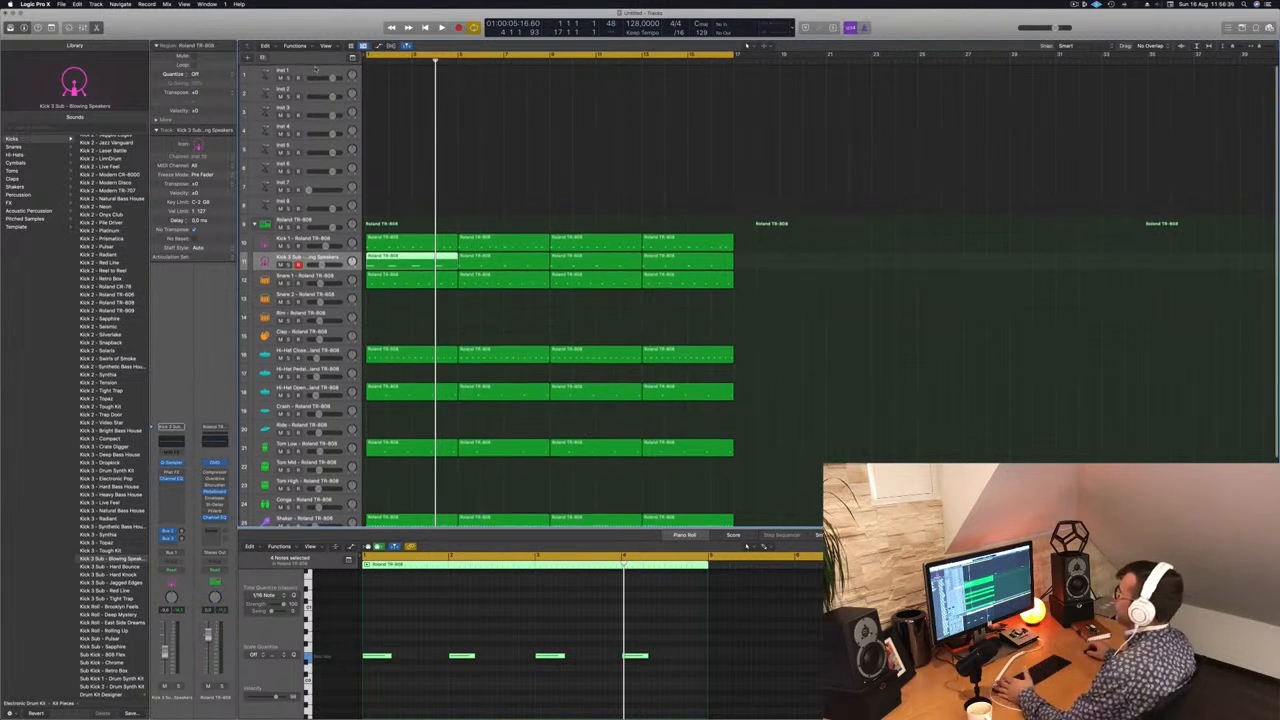
left_click(316, 70)
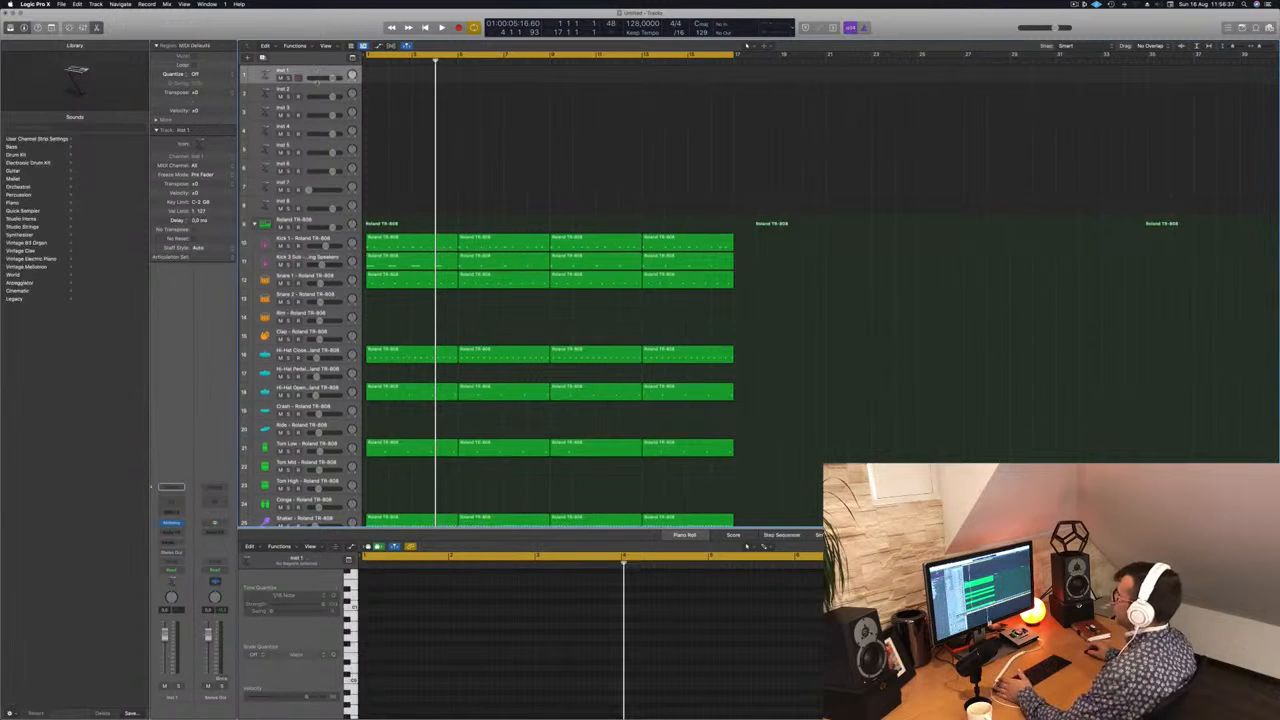
left_click_drag(316, 86, 316, 111)
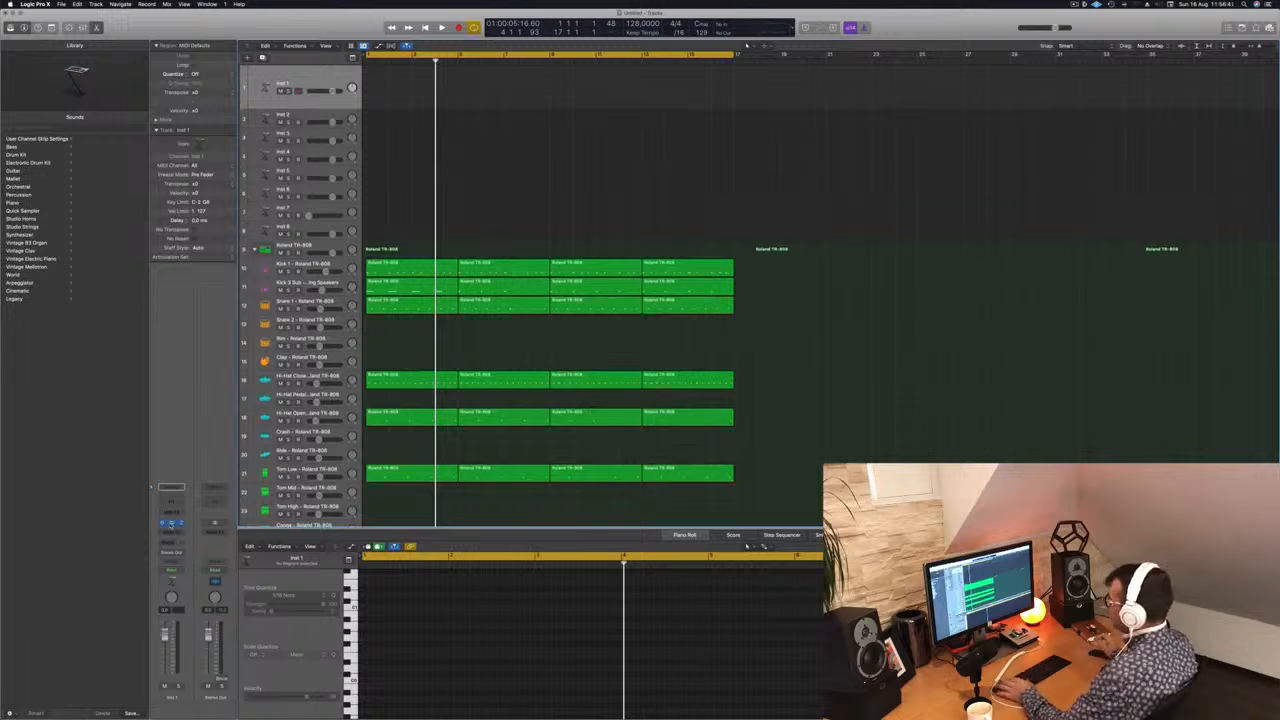
Step: Open the Alchemy synth on the Inst 1 track and adjust the position of its window
left_click(171, 522)
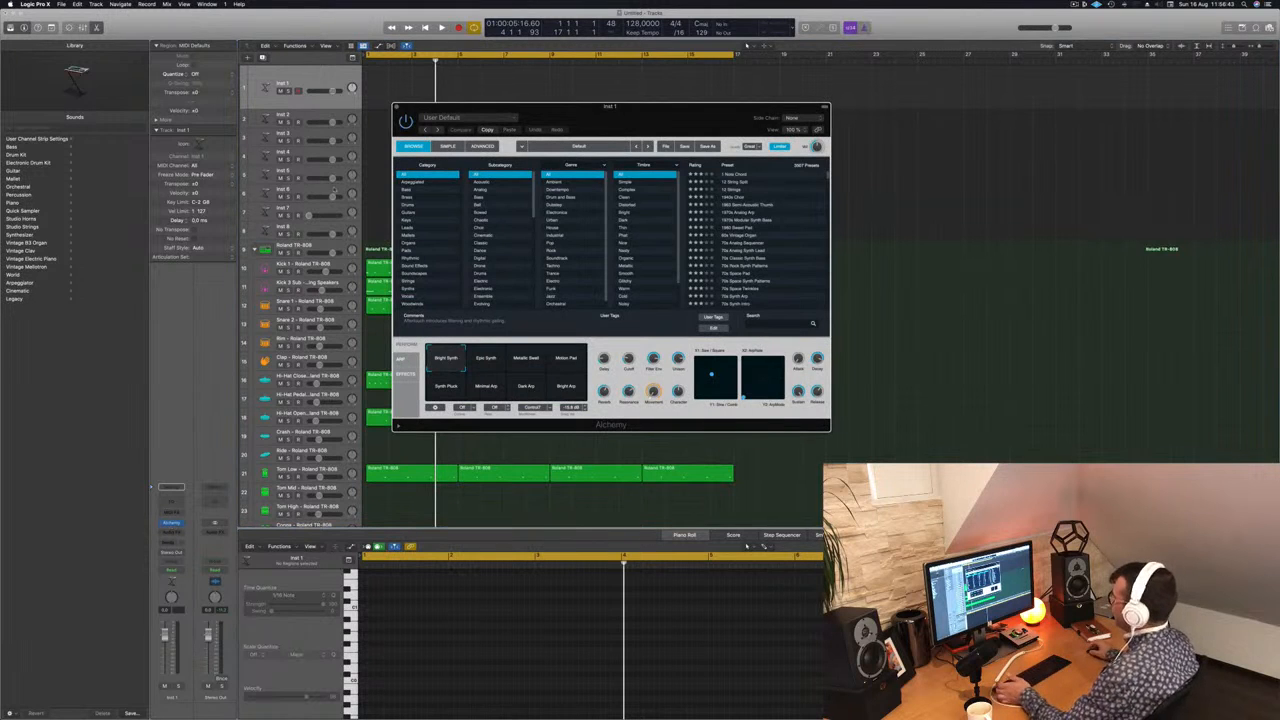
left_click_drag(638, 117, 641, 116)
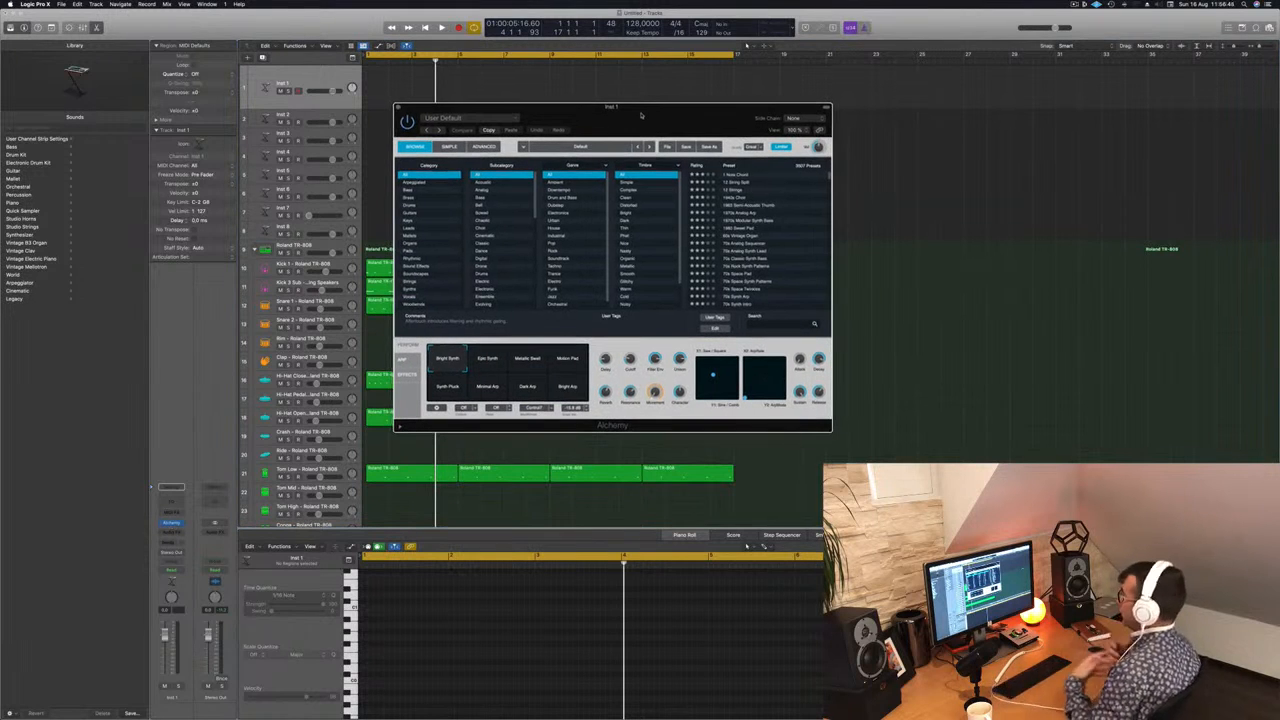
left_click_drag(686, 106, 682, 108)
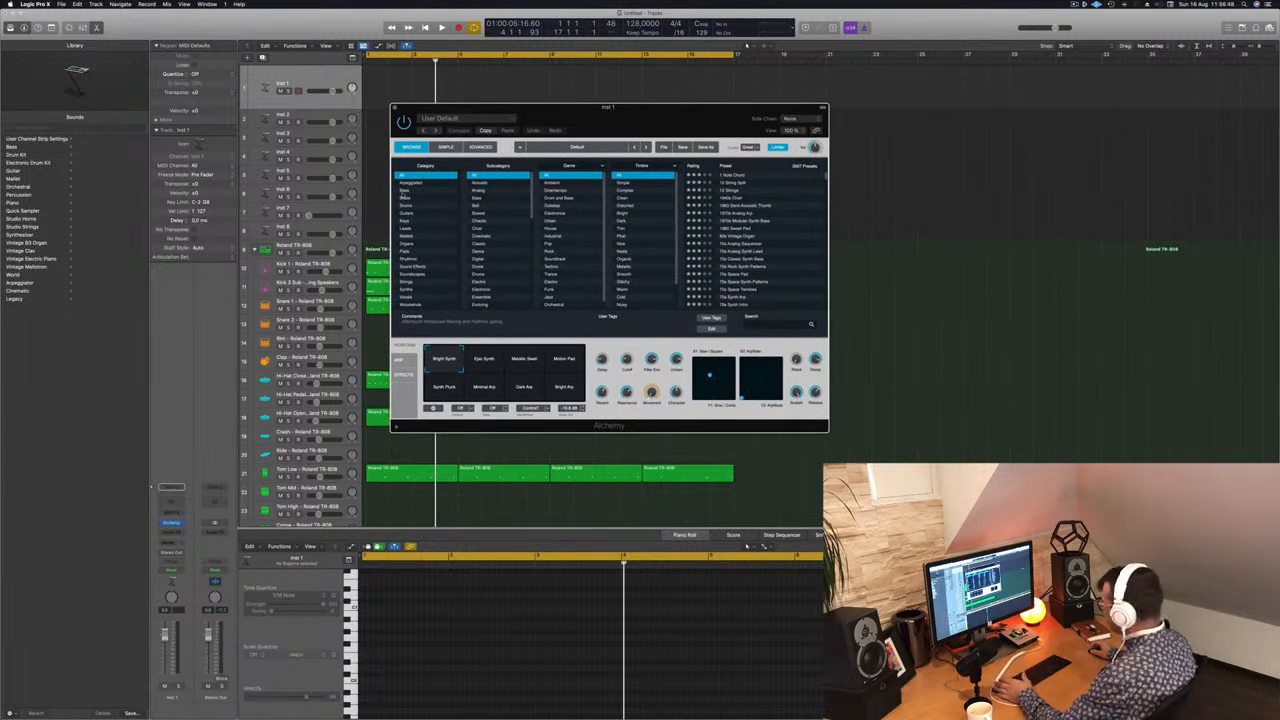
Step: Filter the Alchemy presets to the Bass category and the Downtempo genre
left_click(403, 193)
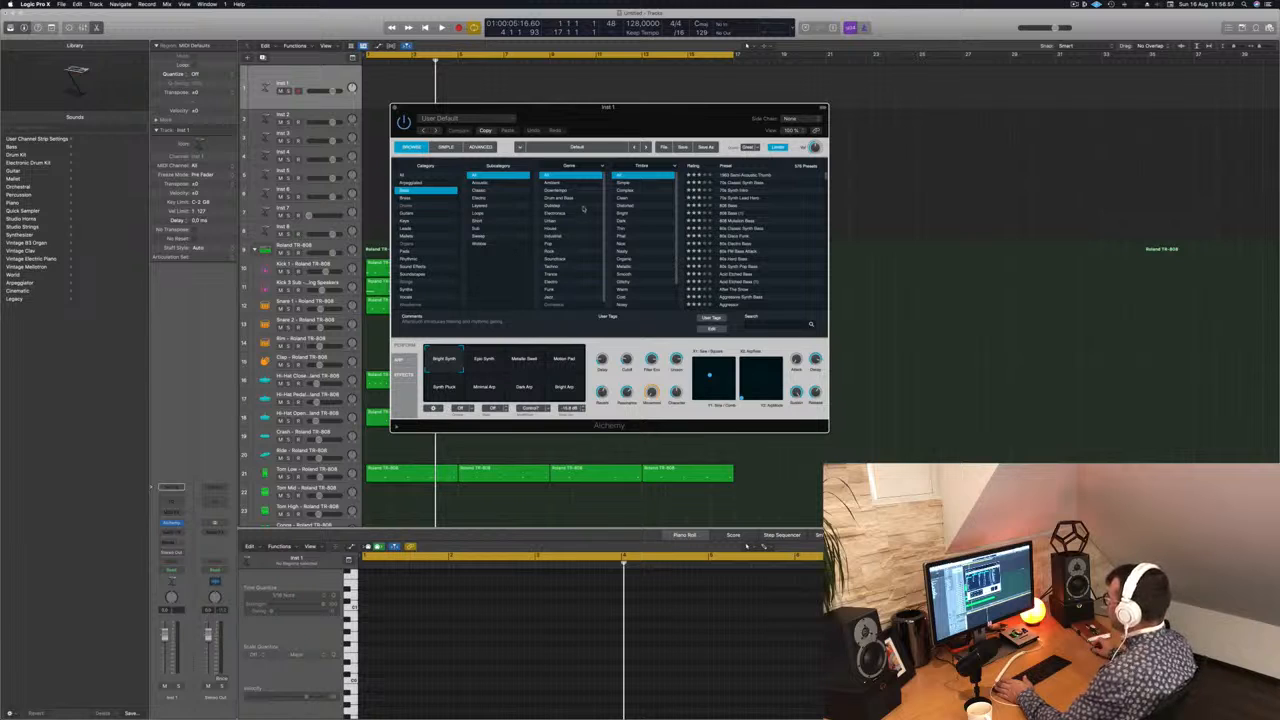
left_click(567, 190)
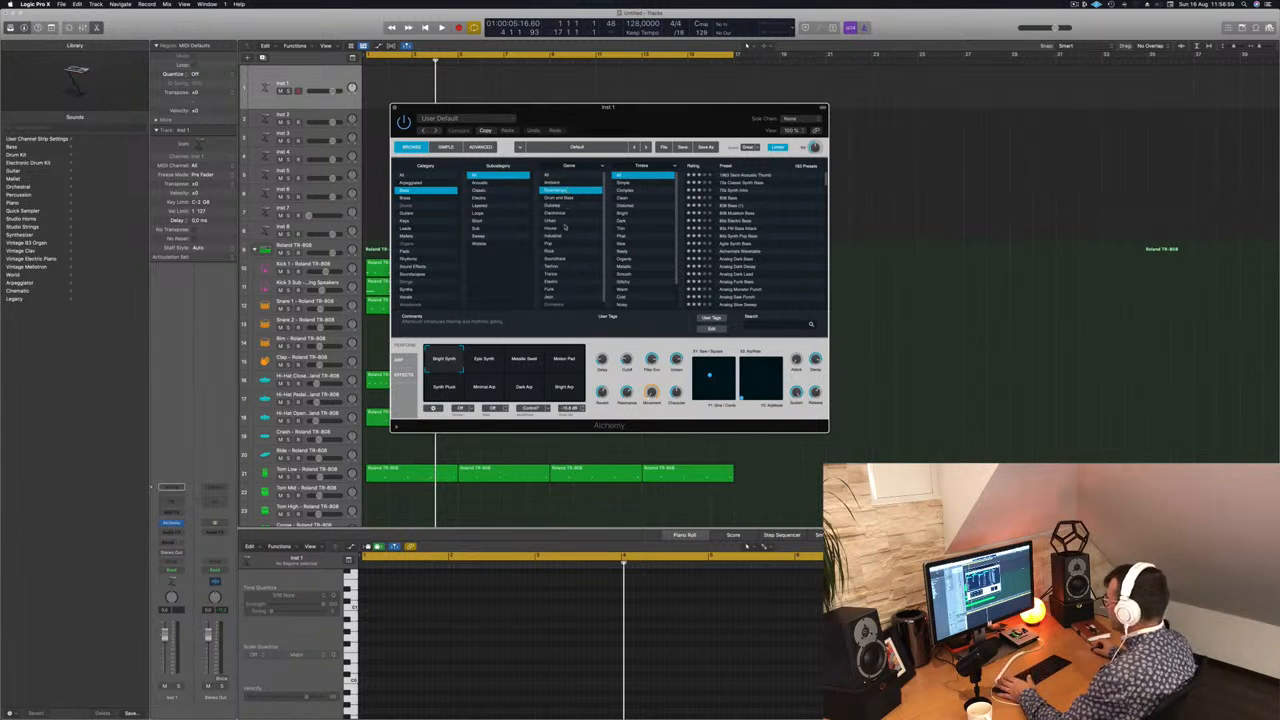
scroll(567, 228, "down", 2)
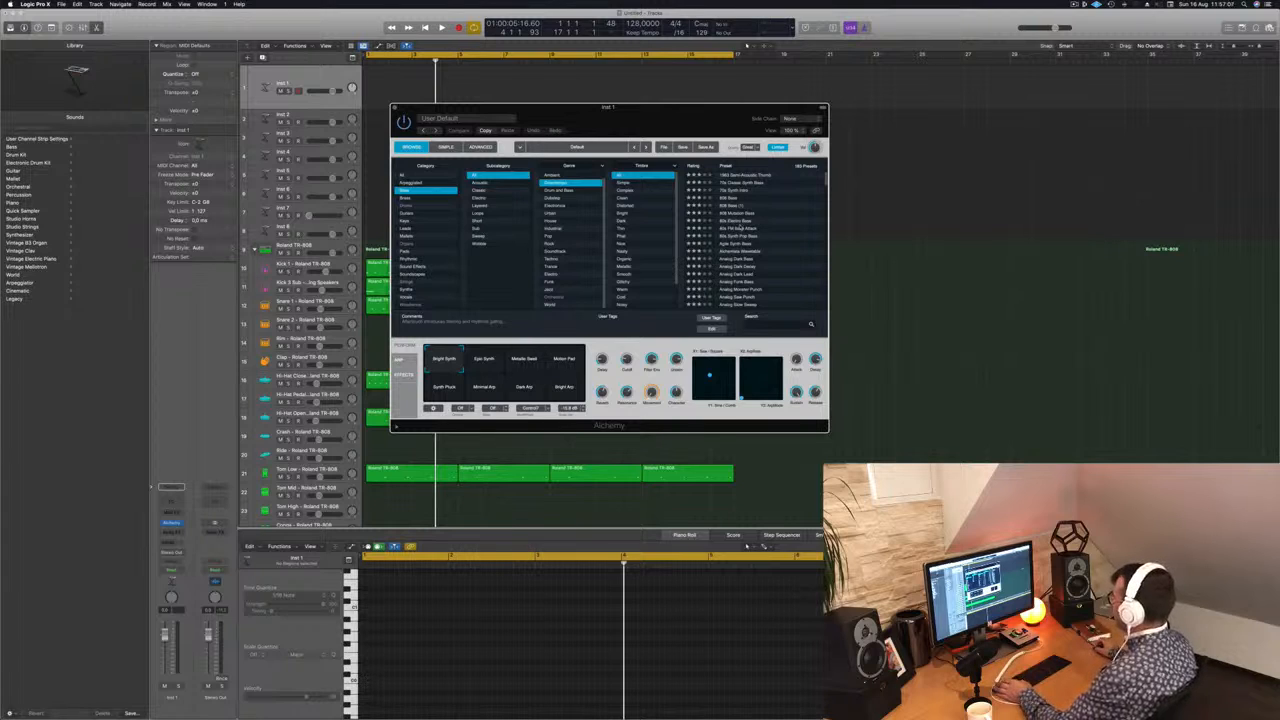
Step: Load the 80s FM Bass Attack preset in Alchemy
left_click(738, 230)
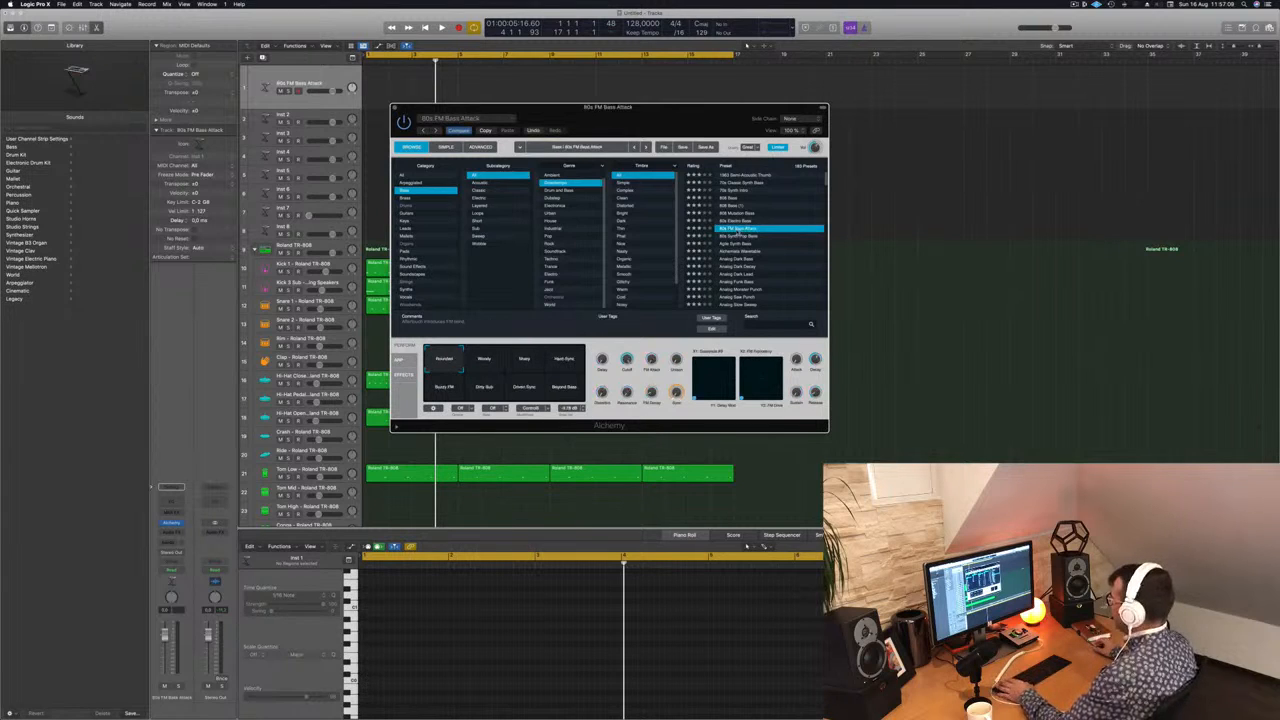
scroll(738, 240, "down", 2)
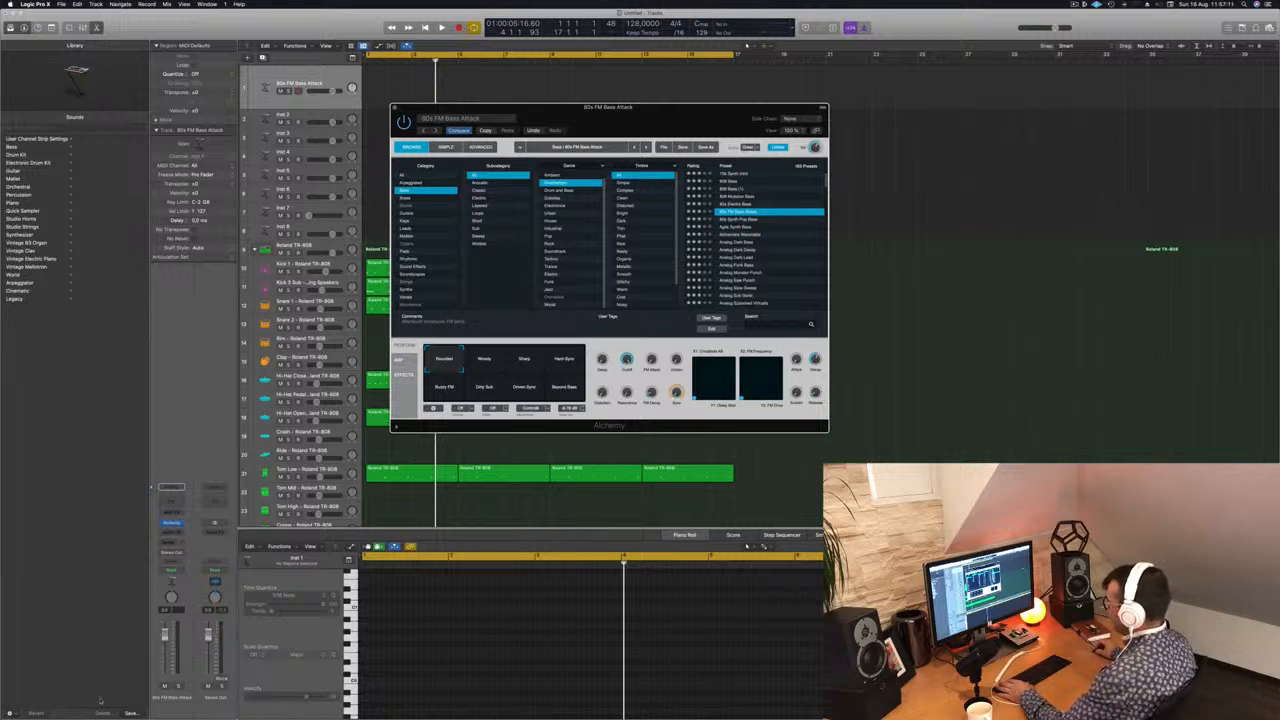
Step: Open the Musical Typing keyboard and reposition it and the Alchemy window so the drum tracks' regions are less covered
key("super+k")
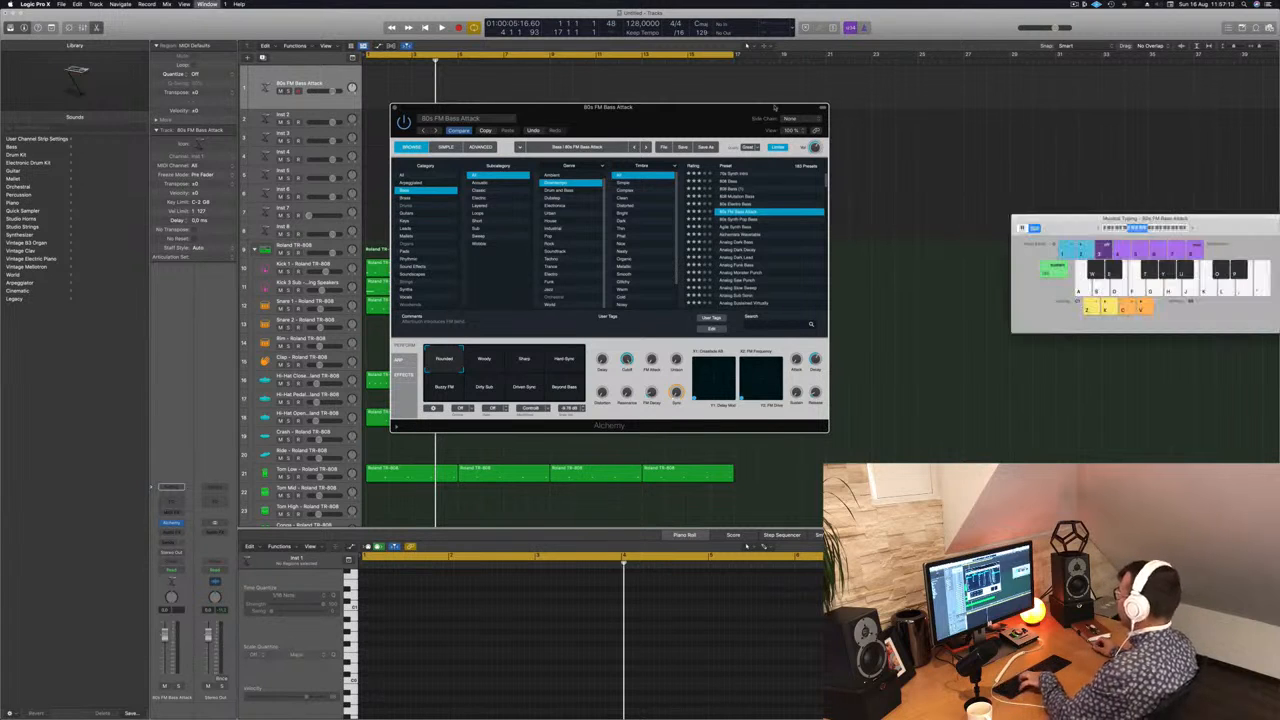
left_click_drag(1060, 229, 883, 213)
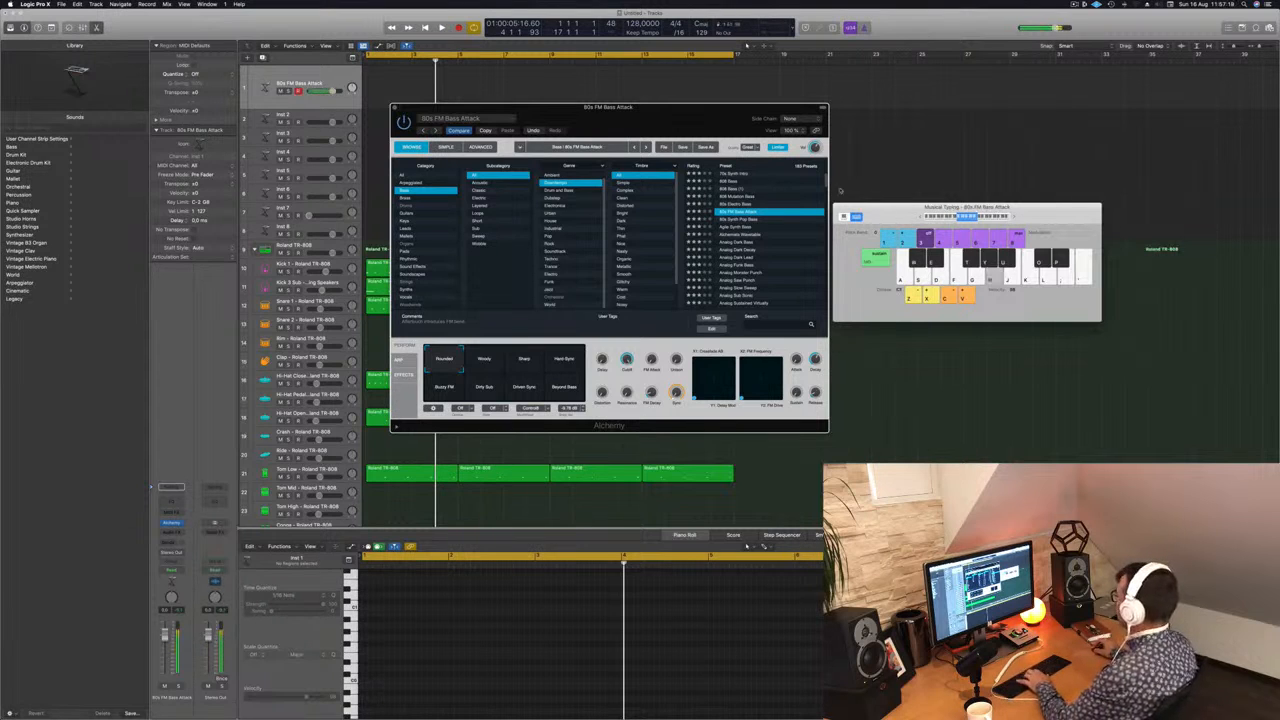
left_click_drag(690, 109, 966, 151)
Step: Start playback and audition the bass presets from 80s Synth Pop Bass down to Alchemists Wavetable over the beat
key("space")
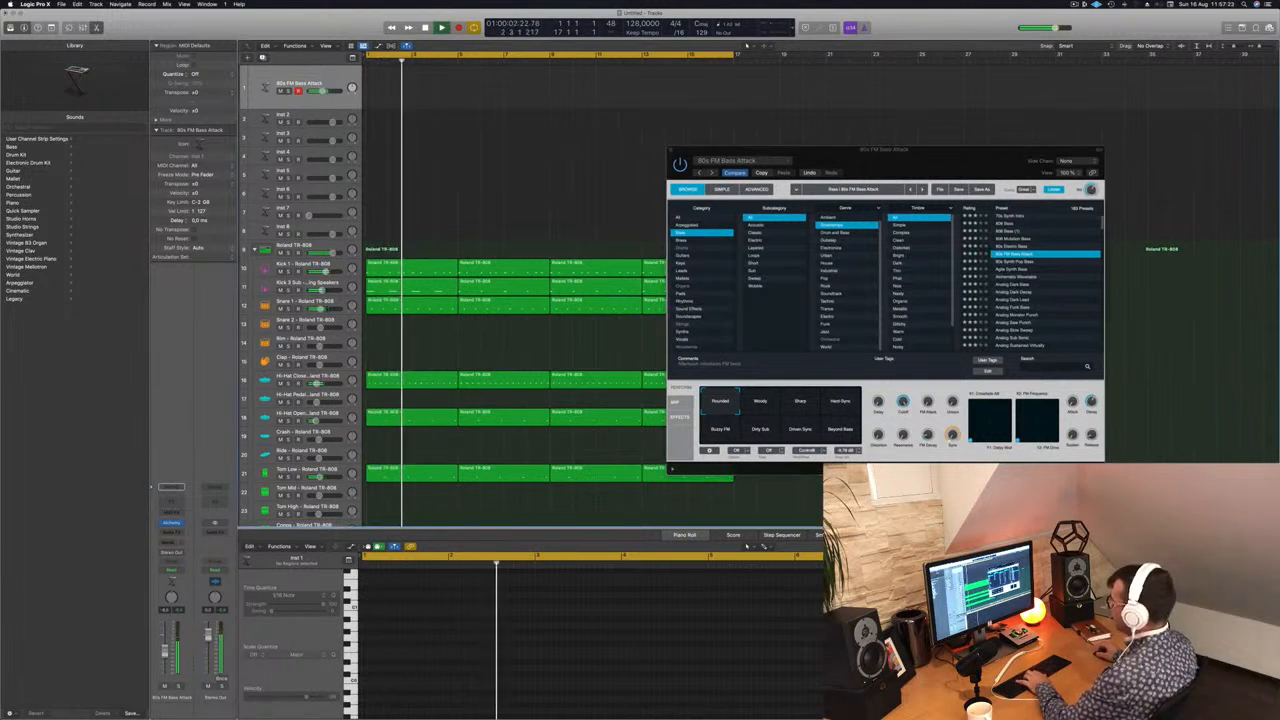
left_click(1019, 262)
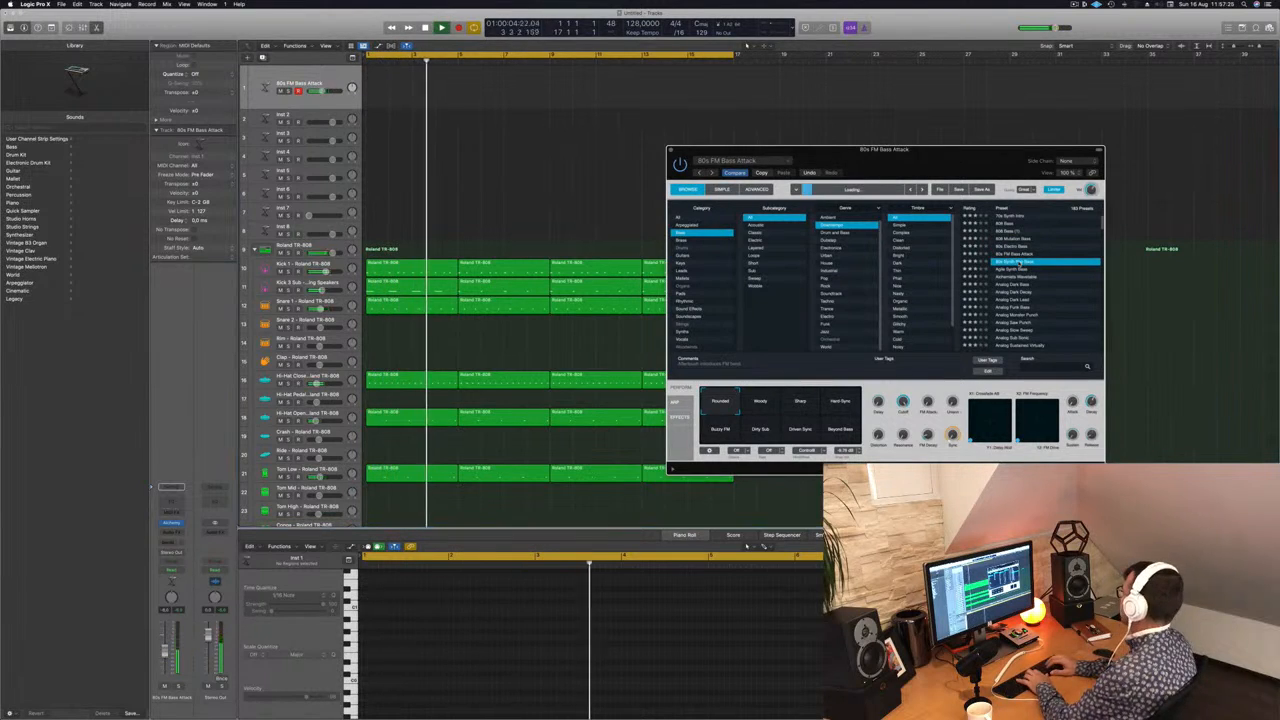
key("Down")
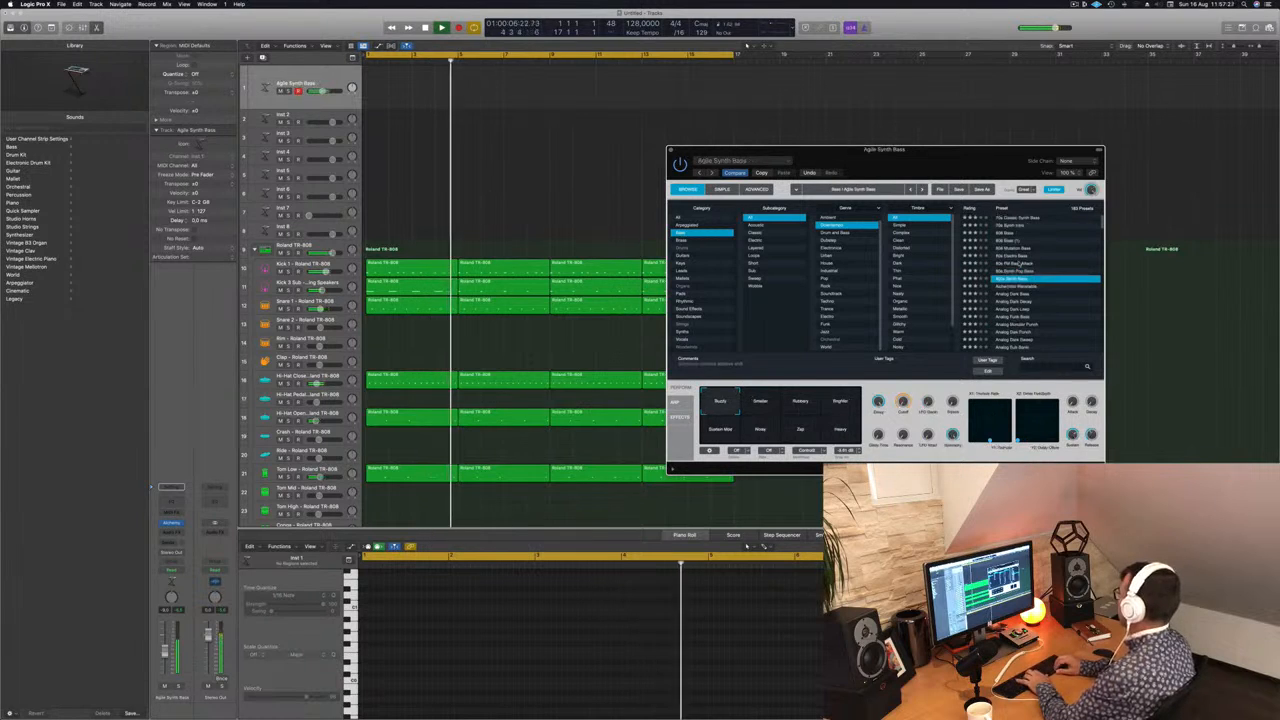
key("Down")
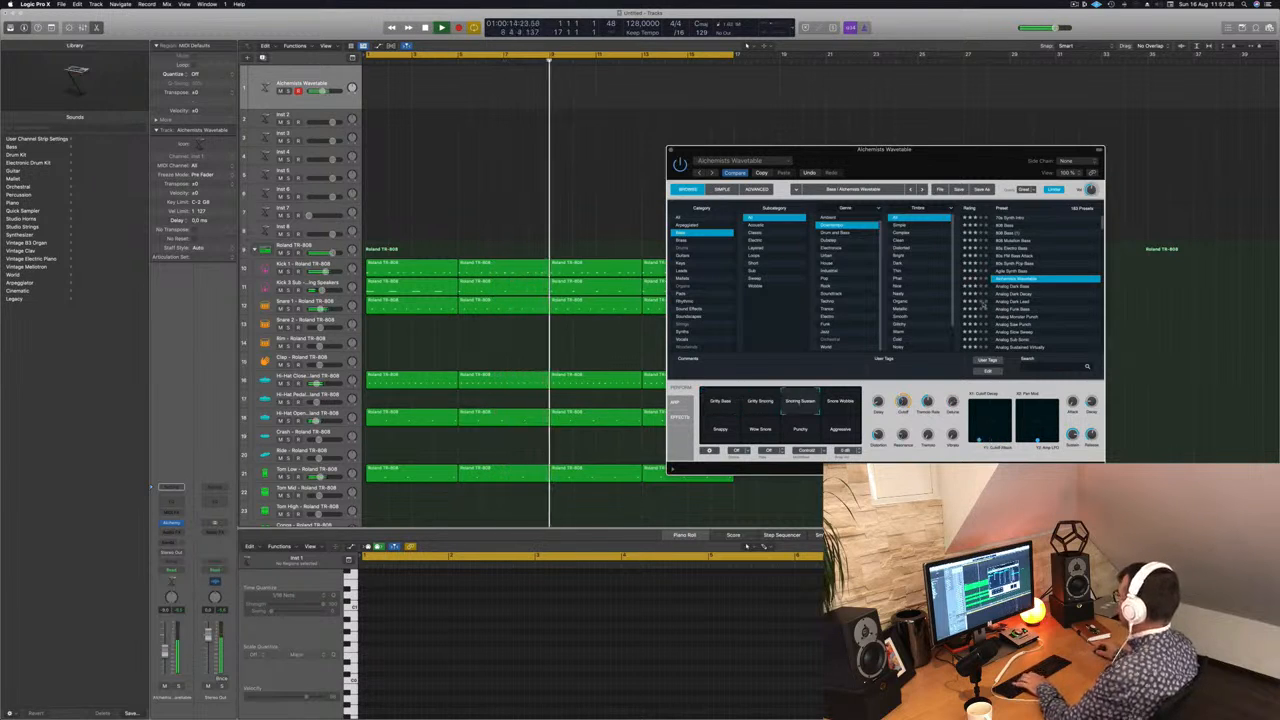
Step: Audition several performance snapshots of the Alchemists Wavetable preset, including Aggressive and Punchy
left_click(840, 403)
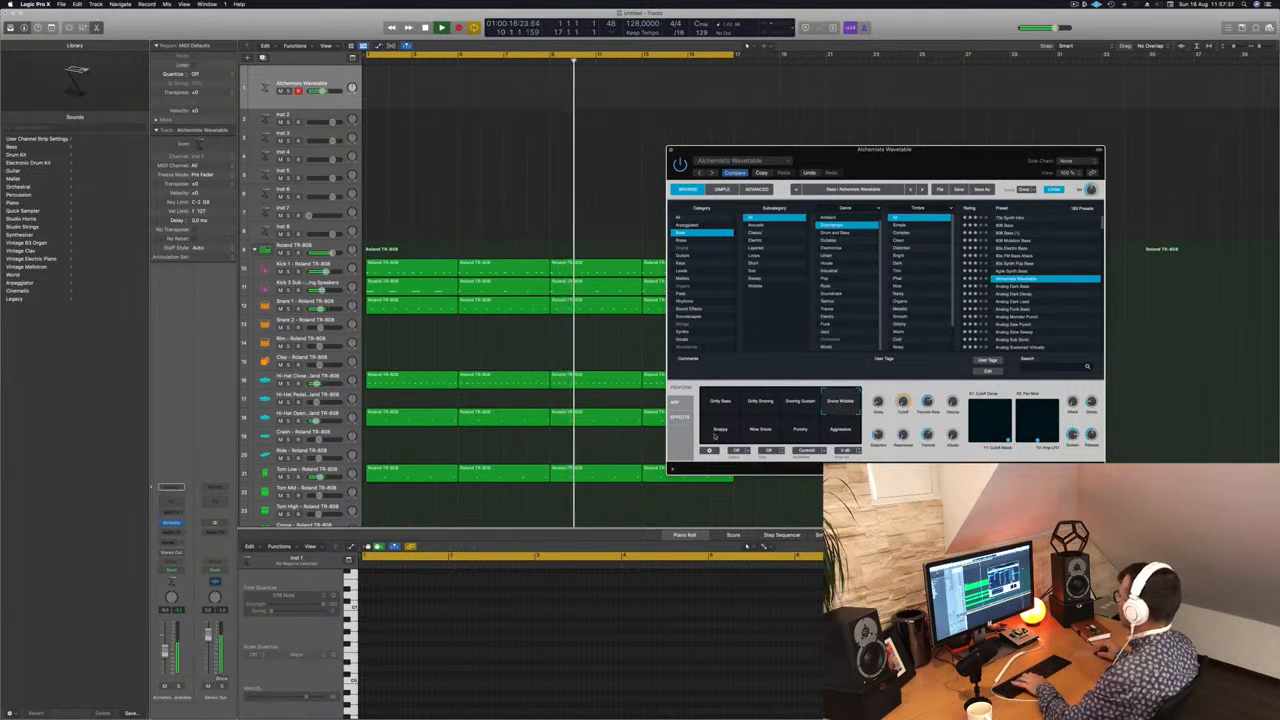
left_click(760, 430)
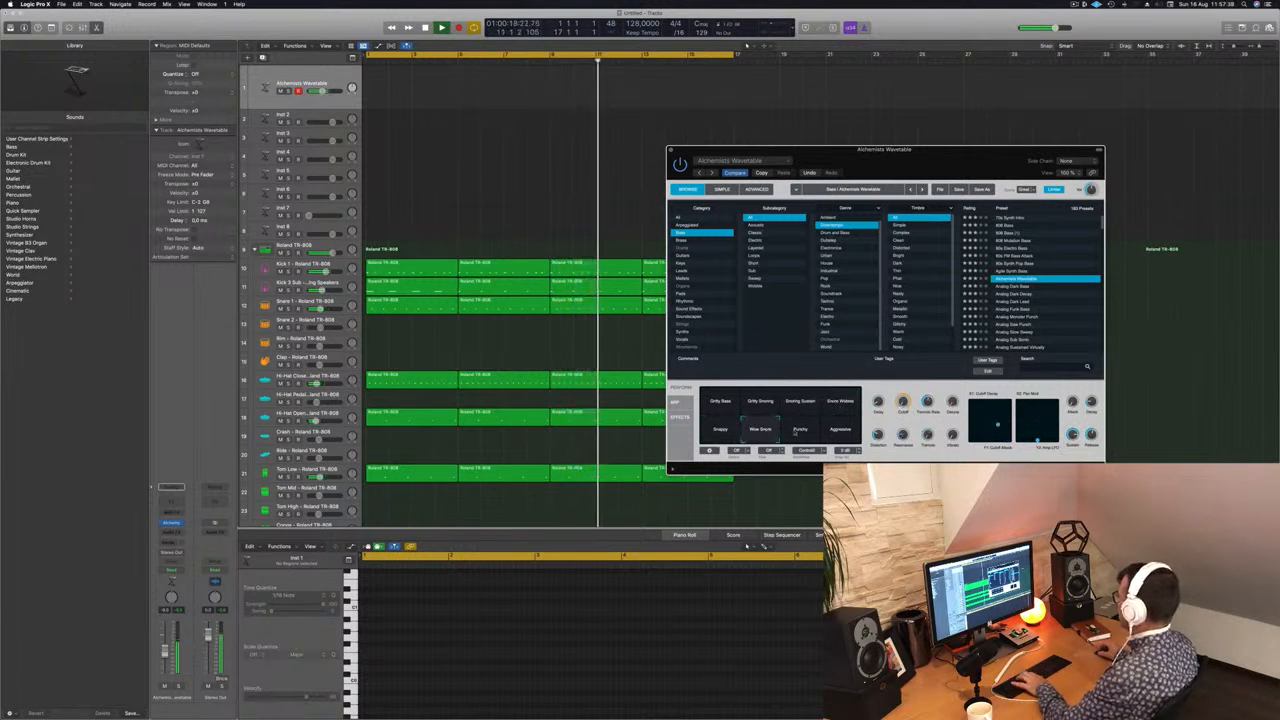
left_click(814, 432)
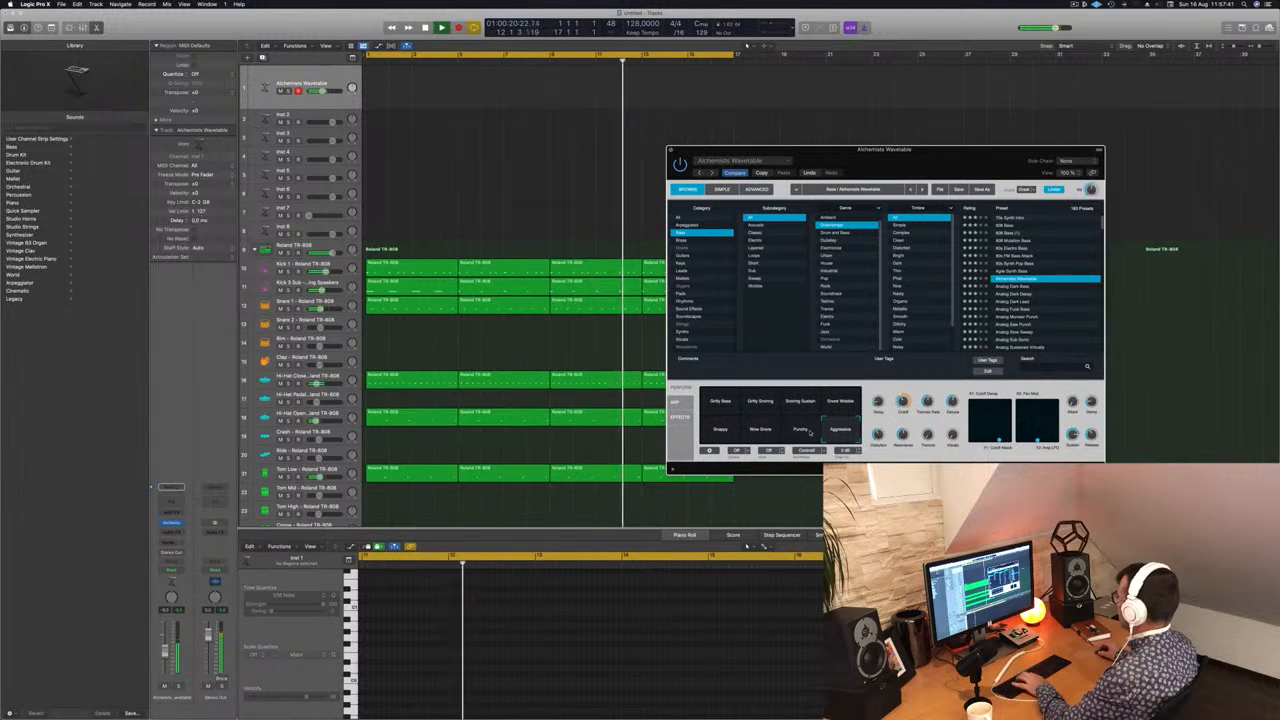
left_click(810, 432)
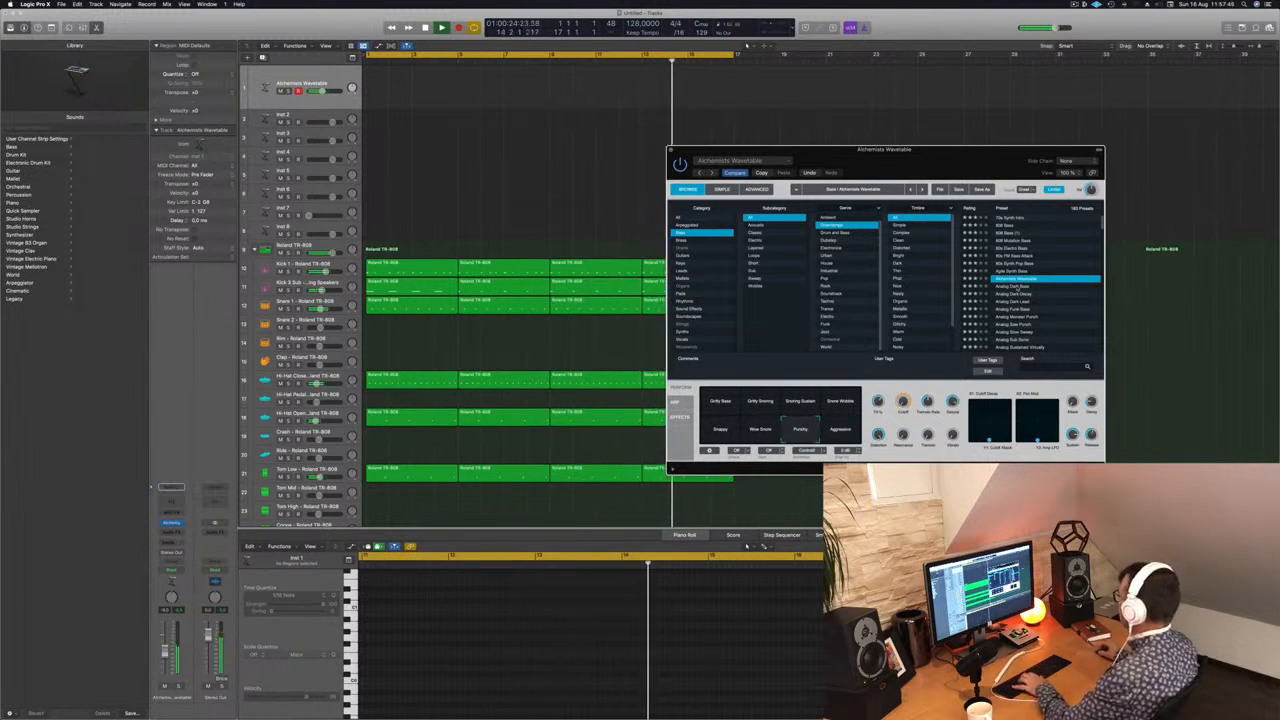
Step: Audition the Analog Dark Bass preset and the ones below it, and return to Analog Dark Decay
left_click(1016, 286)
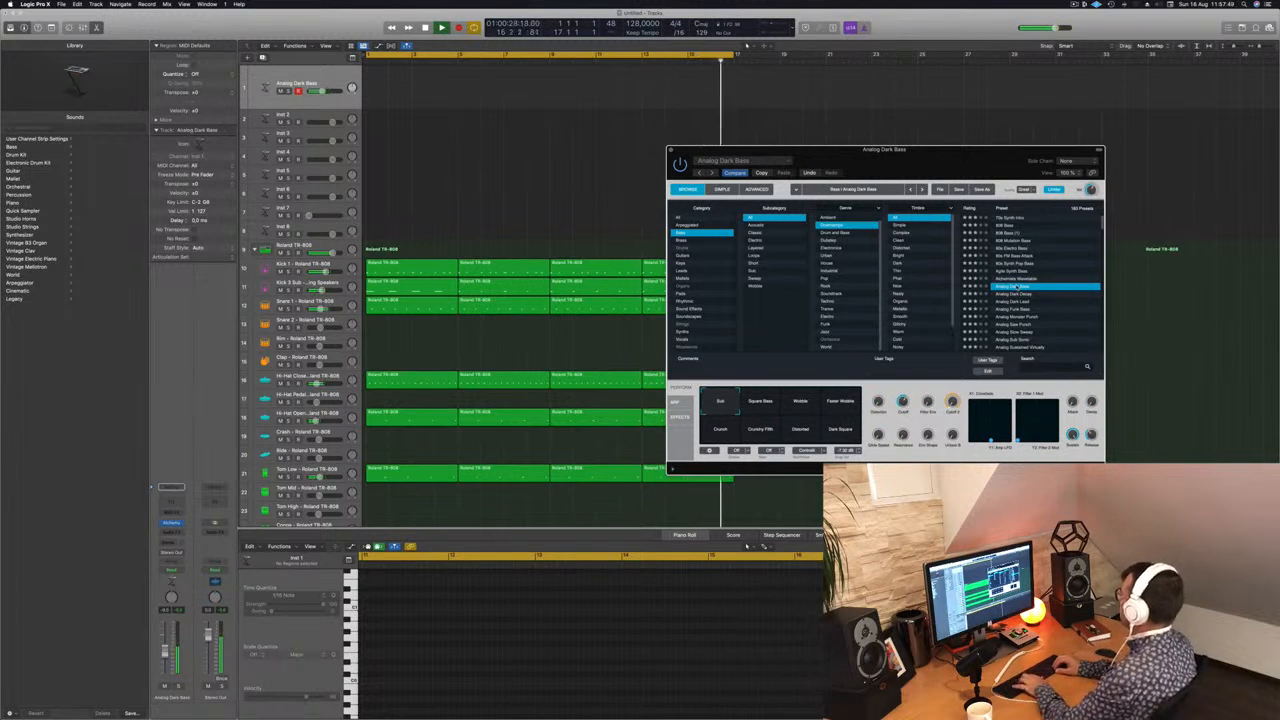
key("Down")
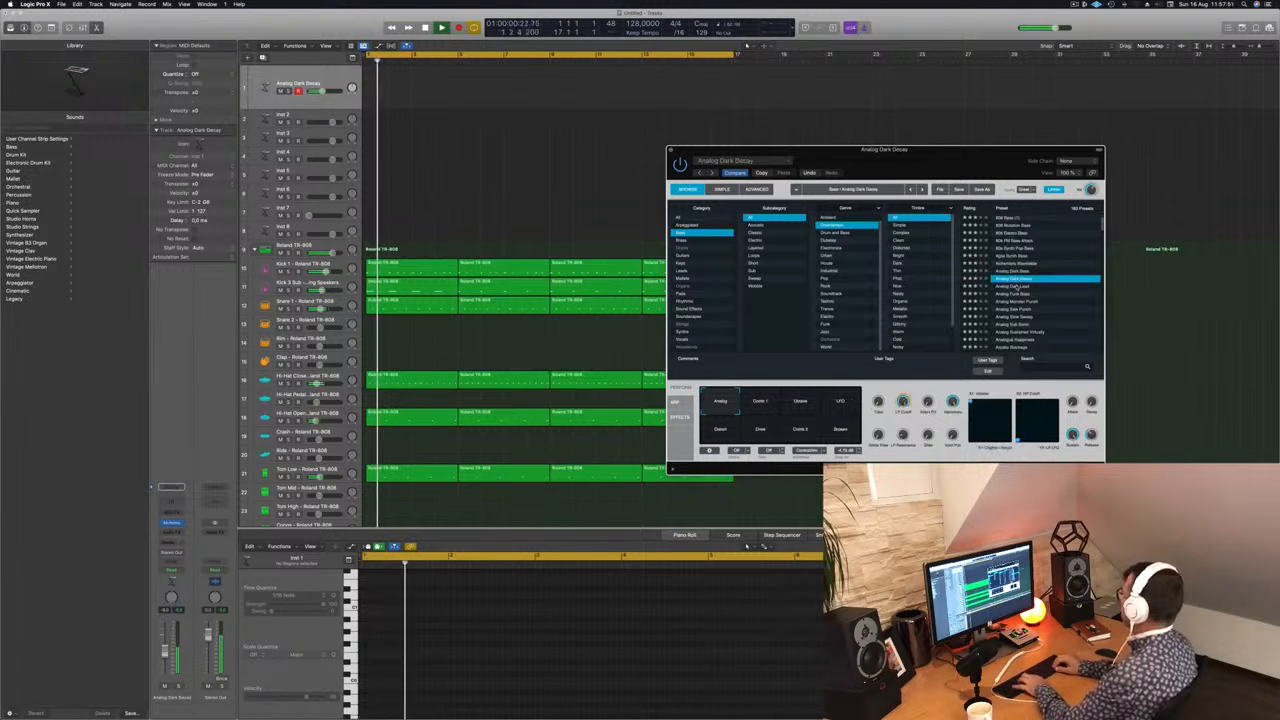
key("Down")
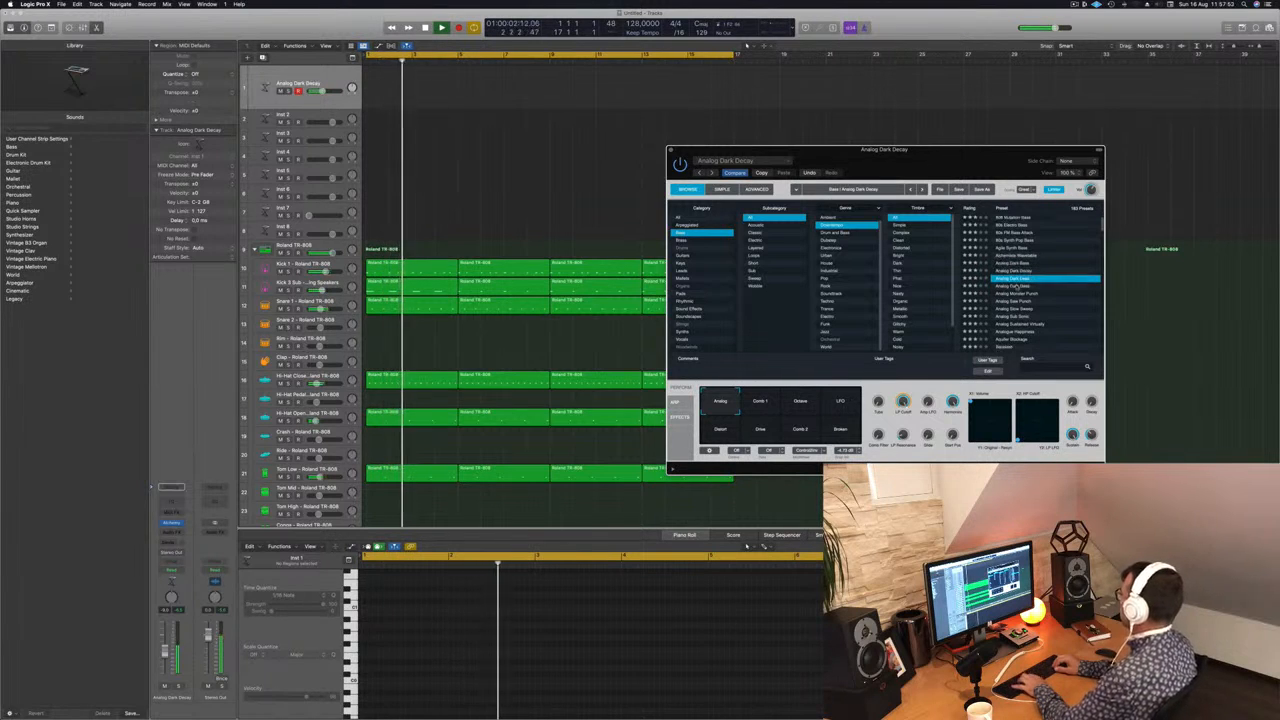
key("Up")
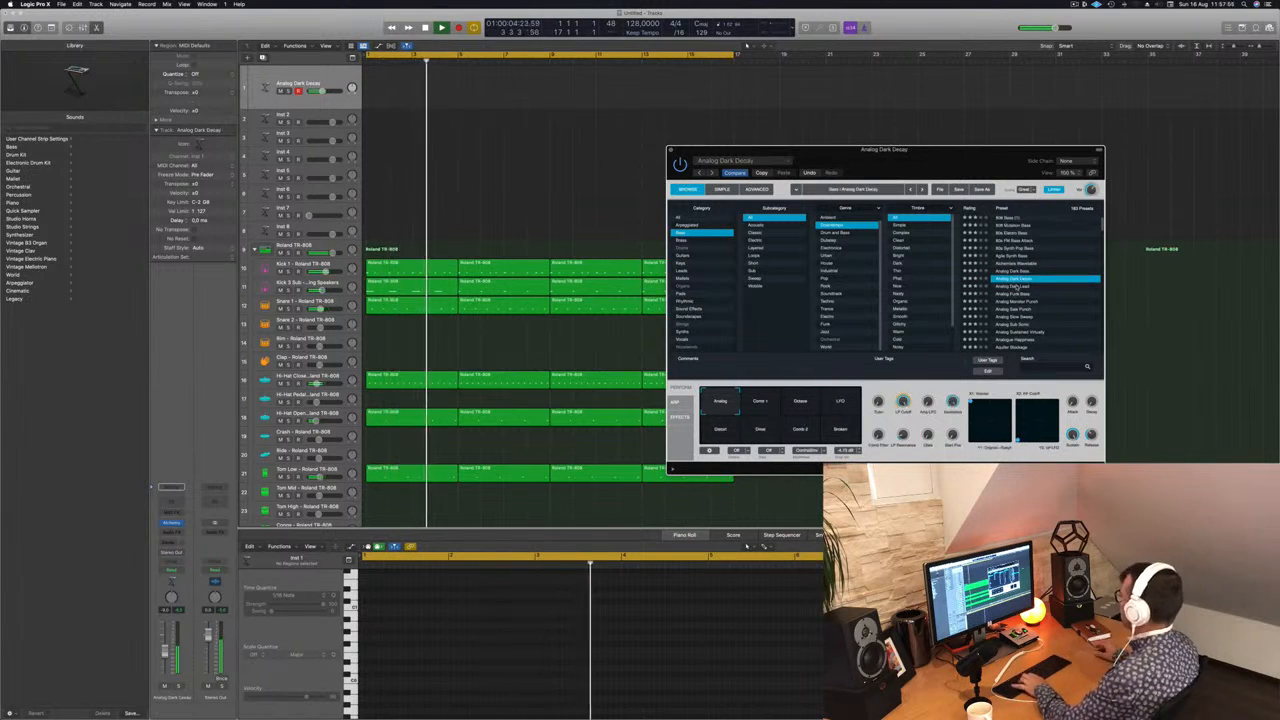
Step: Audition the Octave, LFO, Distort, Drive, Comb 2 and Broken snapshots of the Analog Dark Decay preset
left_click(805, 404)
left_click(838, 404)
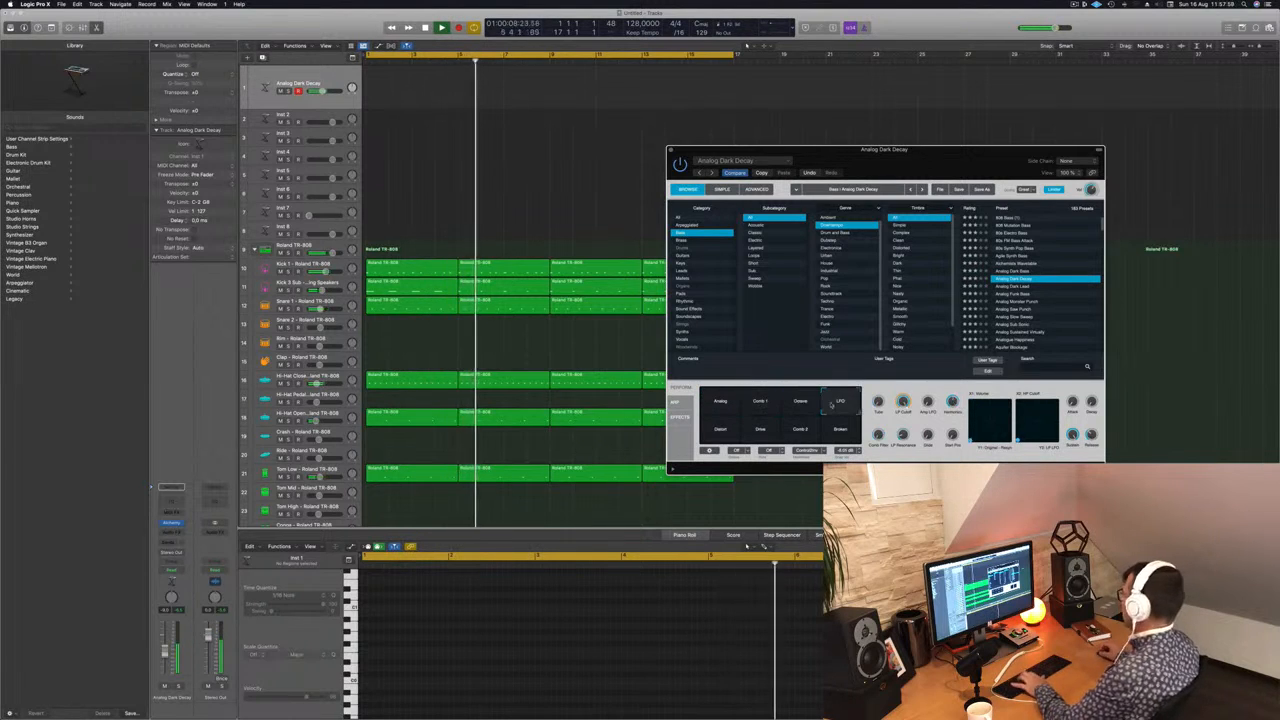
left_click(717, 430)
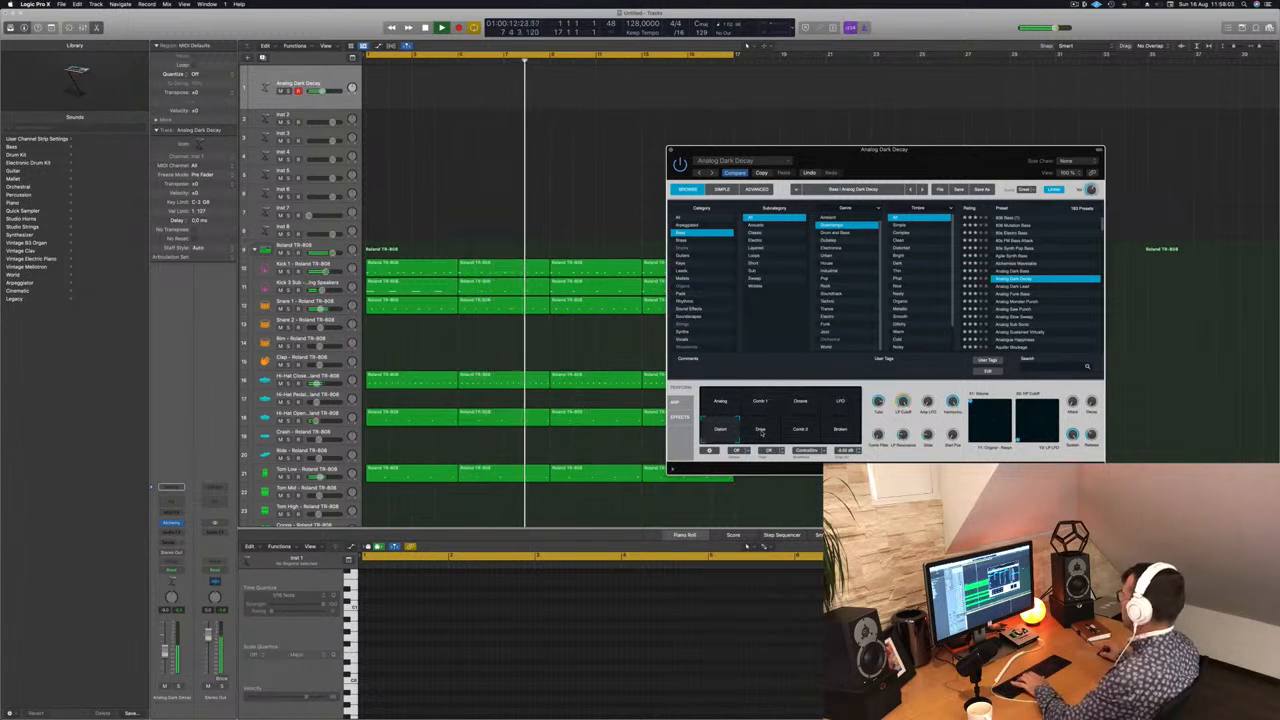
left_click(752, 432)
left_click(800, 430)
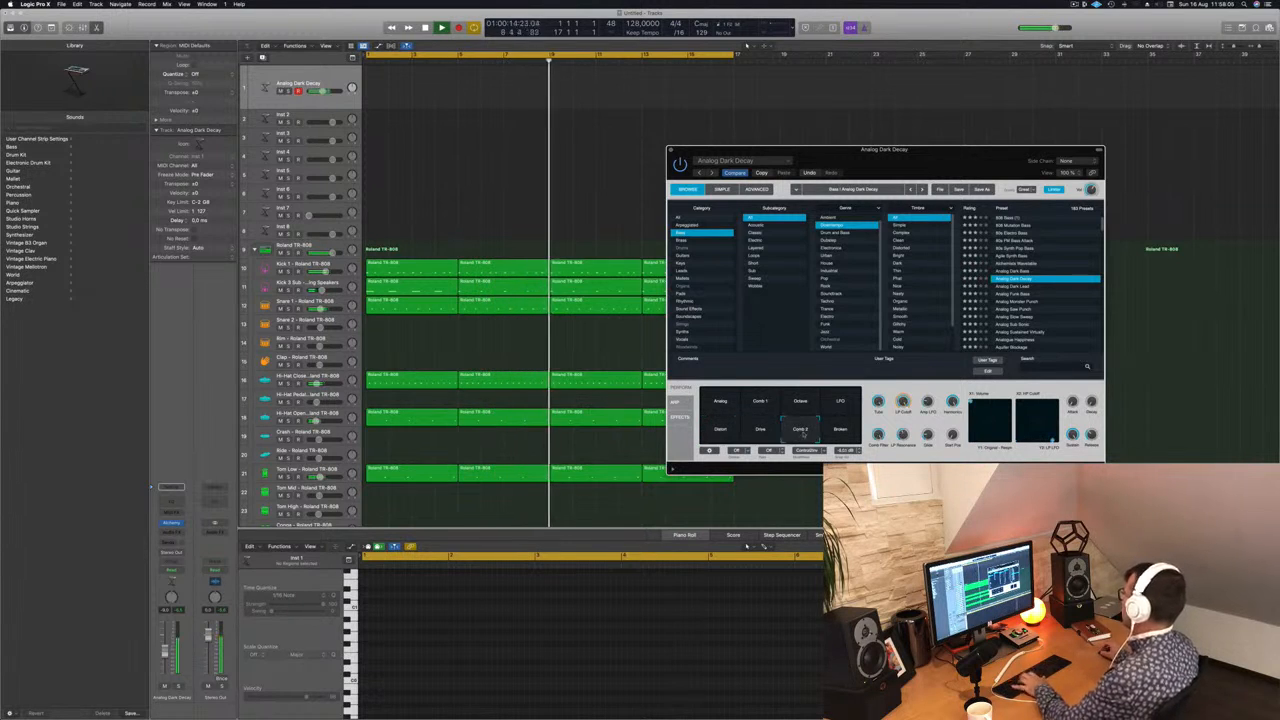
left_click(840, 430)
Step: Audition the presets from Analog Dark Lead through Analog Monster Punch and Analog Saw Punch to Analog Slow Sweep
left_click(1018, 288)
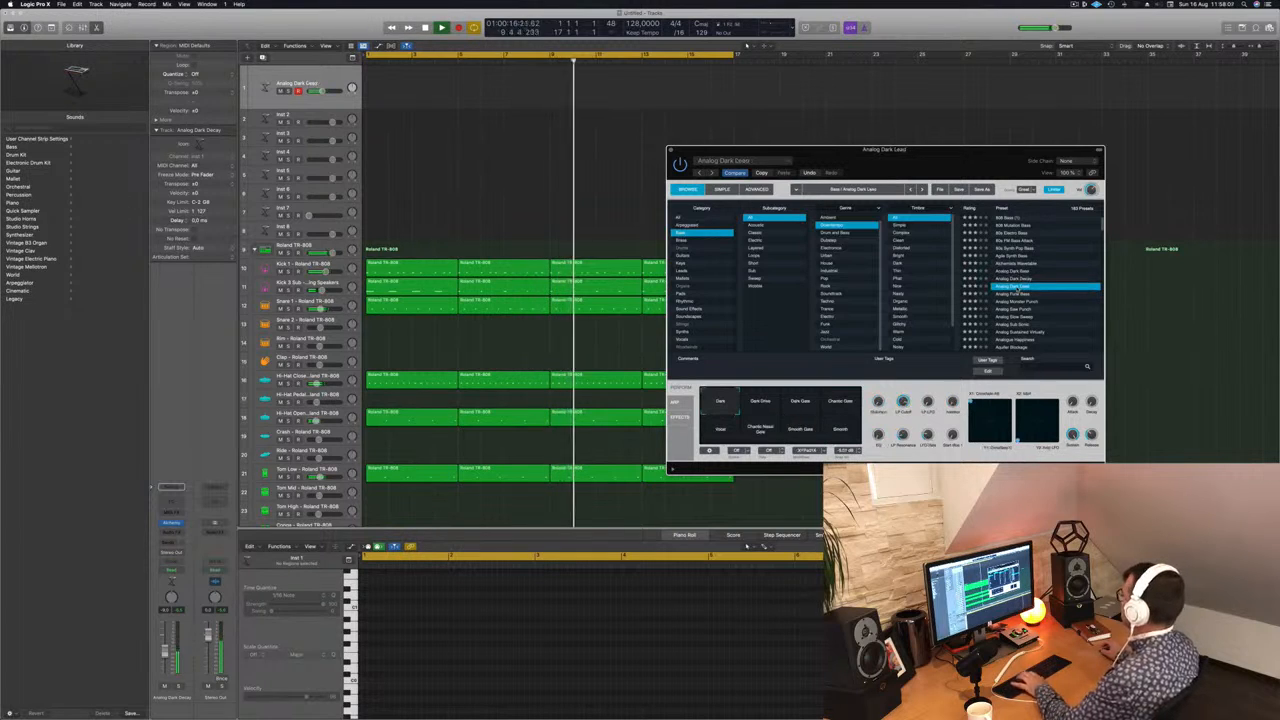
left_click(1013, 294)
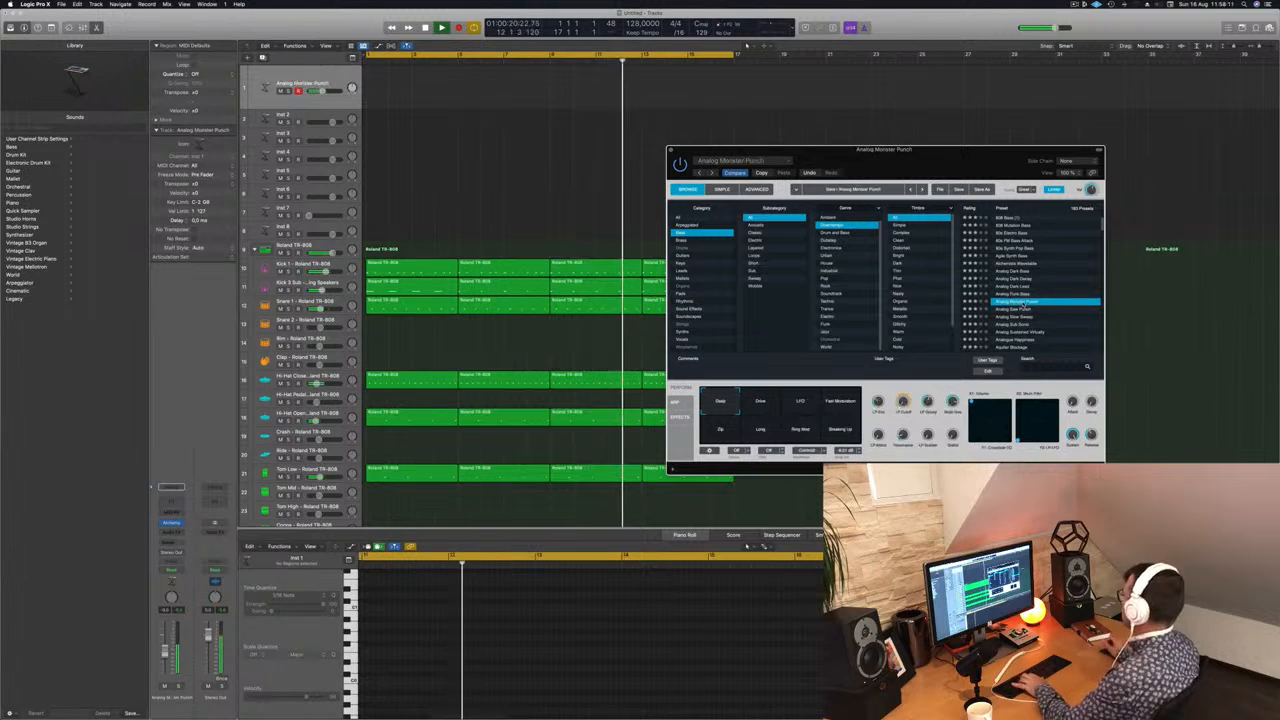
left_click(1019, 311)
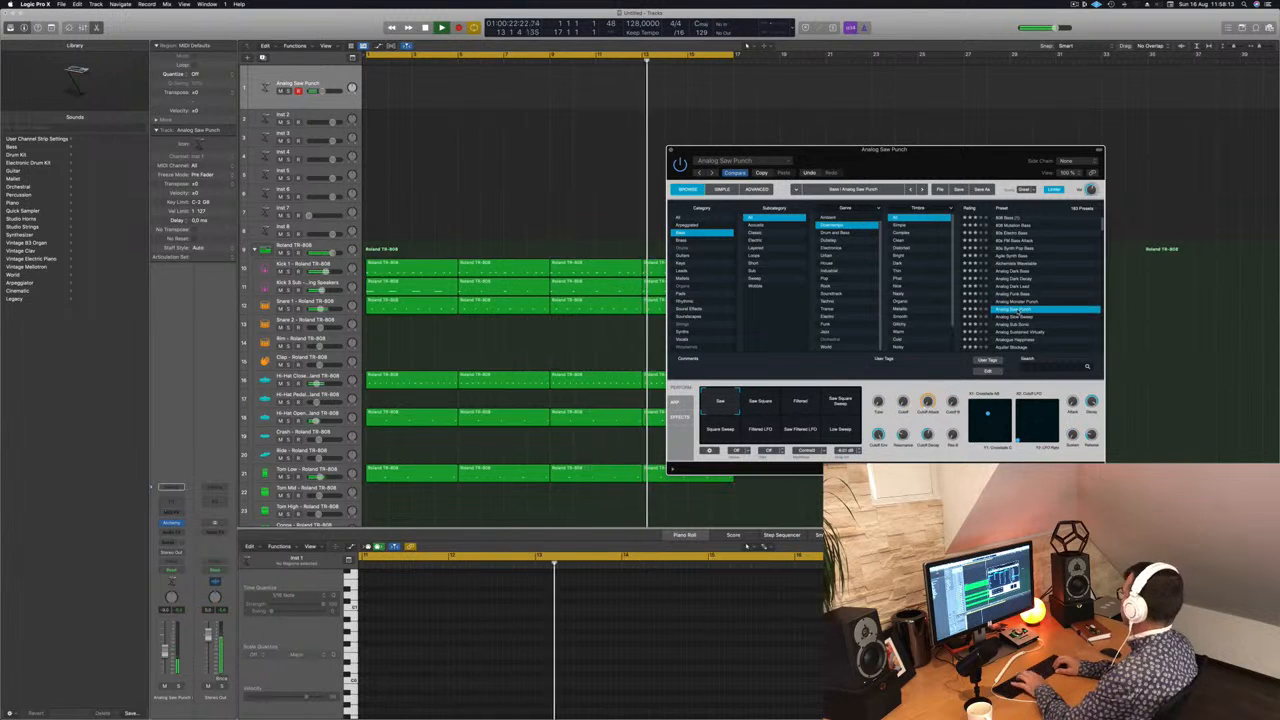
key("Down")
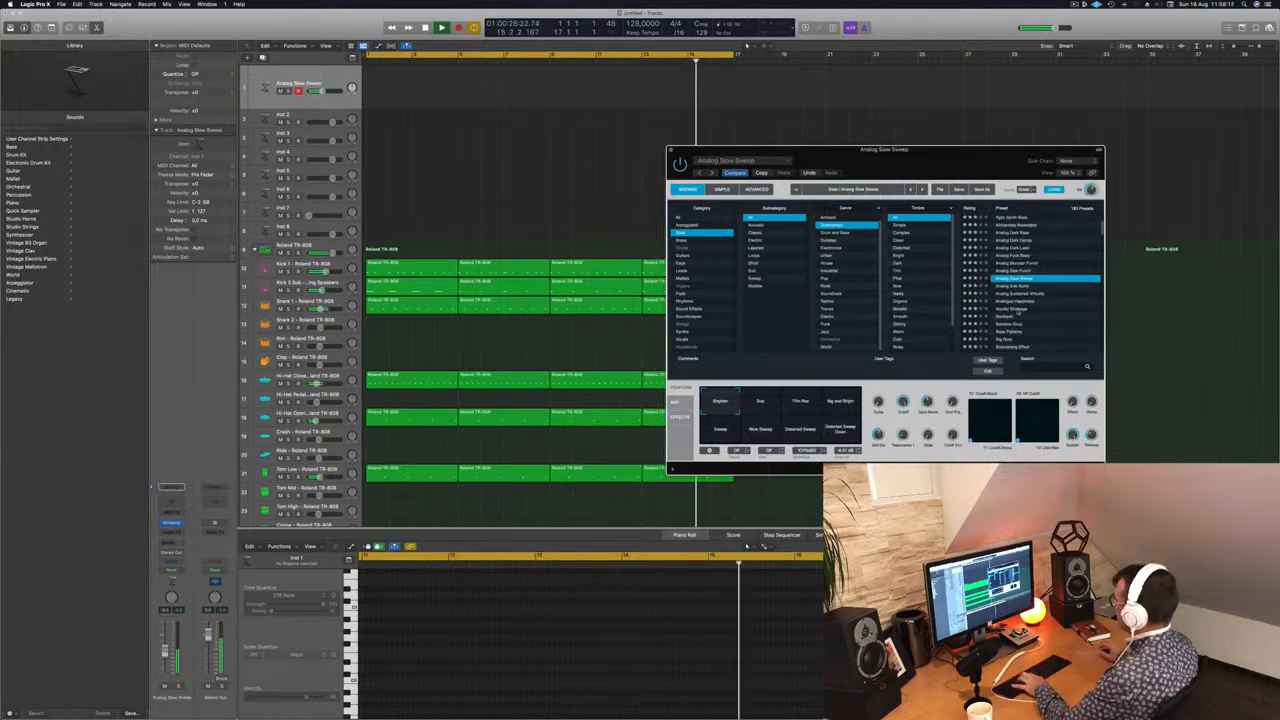
Step: Audition the Analog Slow Sweep snapshots, including Big and Bright, Sweep, Distorted Sweep and Distorted Sweep Down
left_click(805, 402)
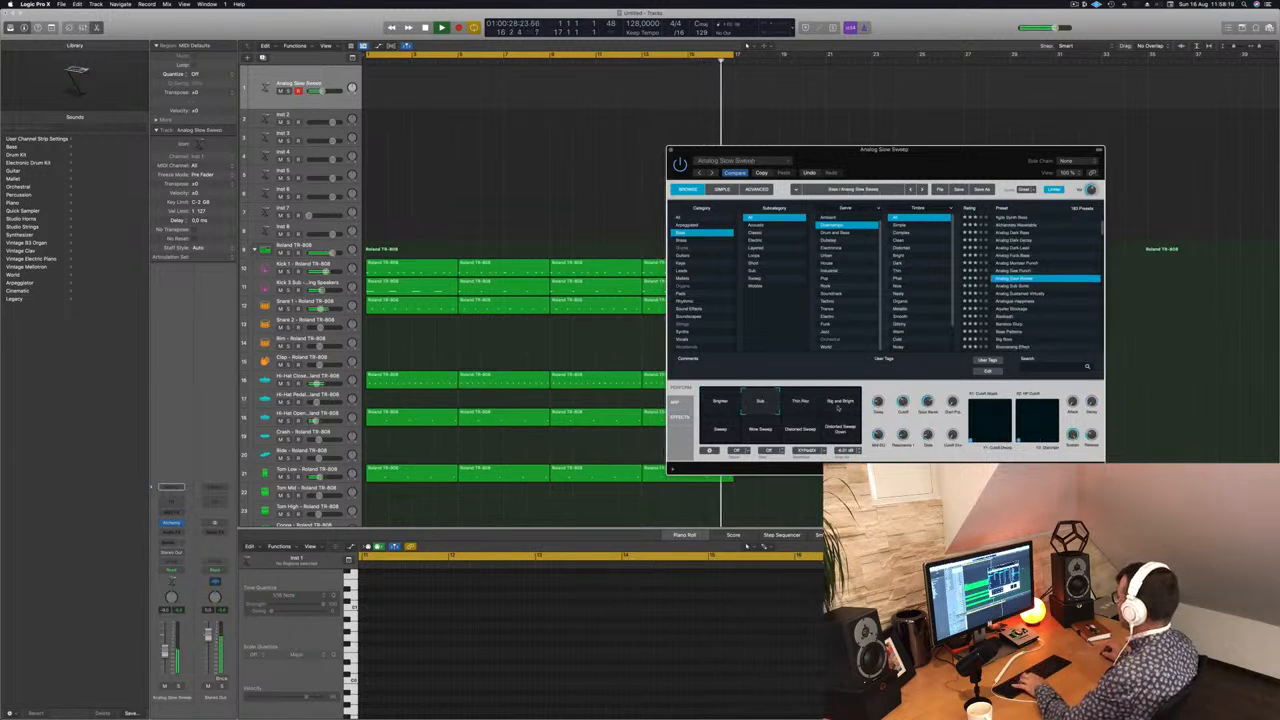
left_click(843, 404)
left_click(730, 428)
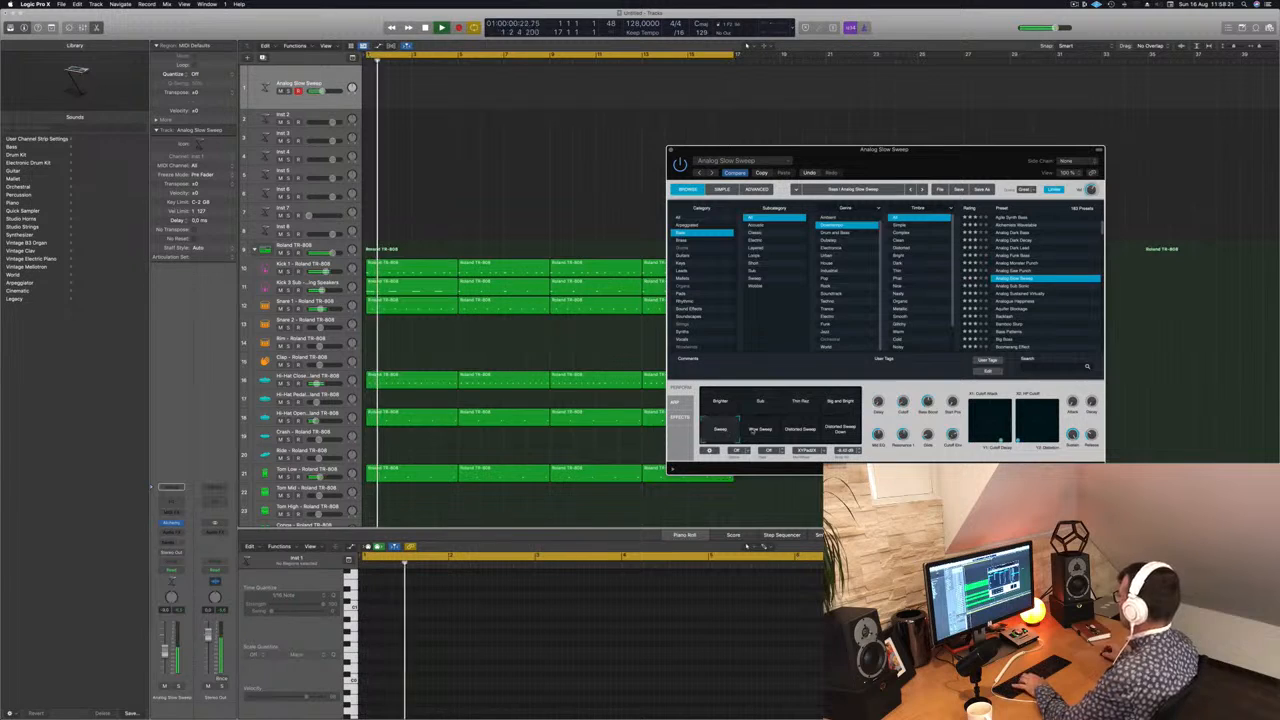
left_click(762, 431)
left_click(802, 430)
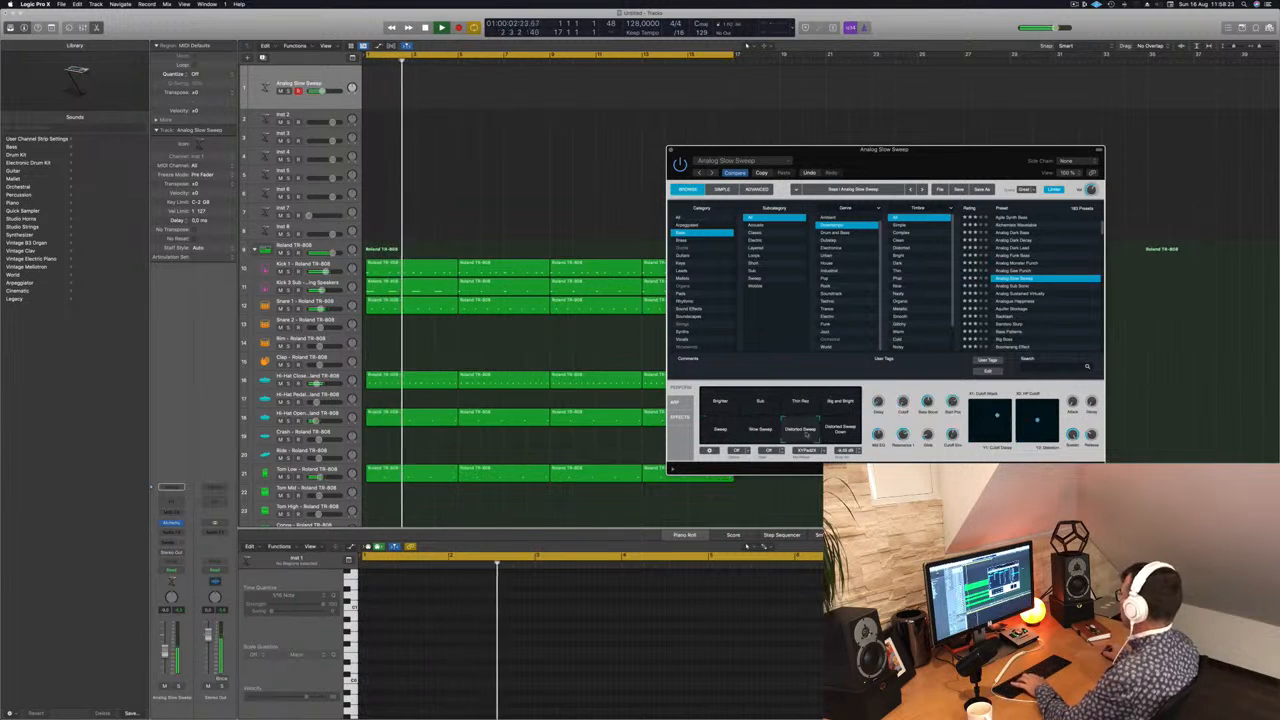
left_click(841, 430)
Step: Audition the bass presets from Analog Sub Sonic through Analog Sustained Virtually and Aquifer Blockage to Bamboo Slurp
left_click(1017, 286)
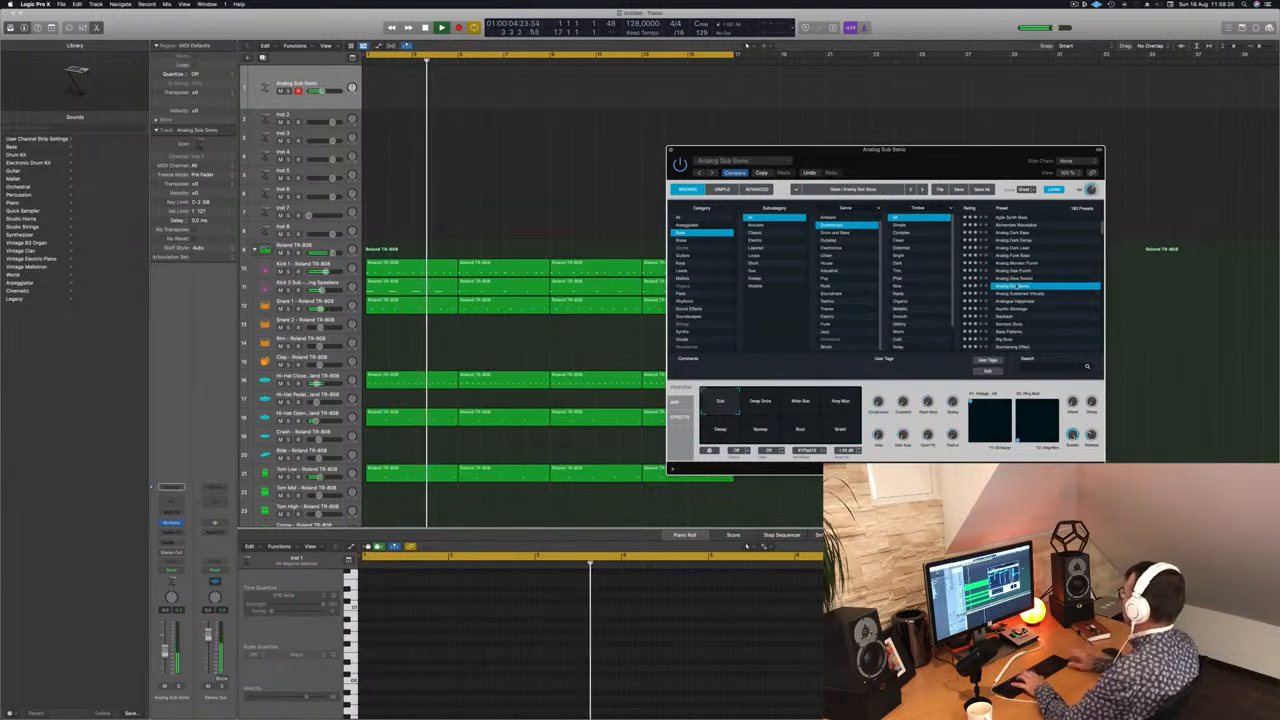
key("Down")
key("Down")
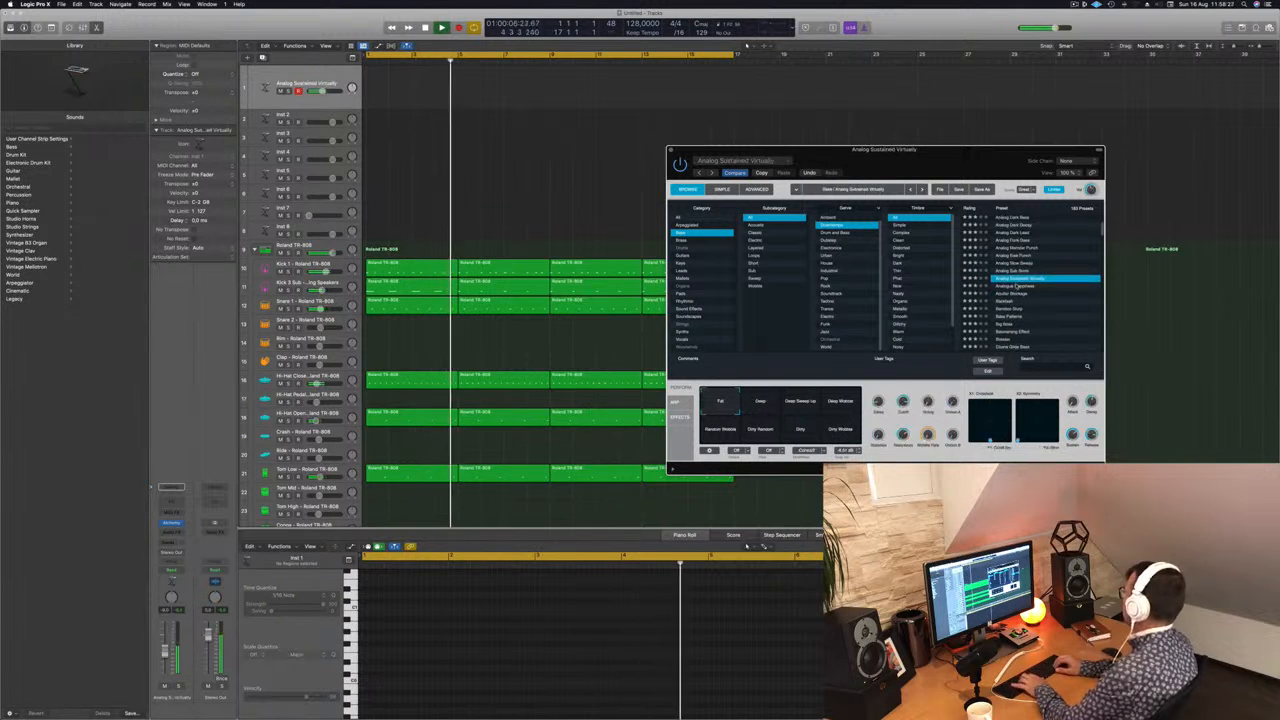
key("Down")
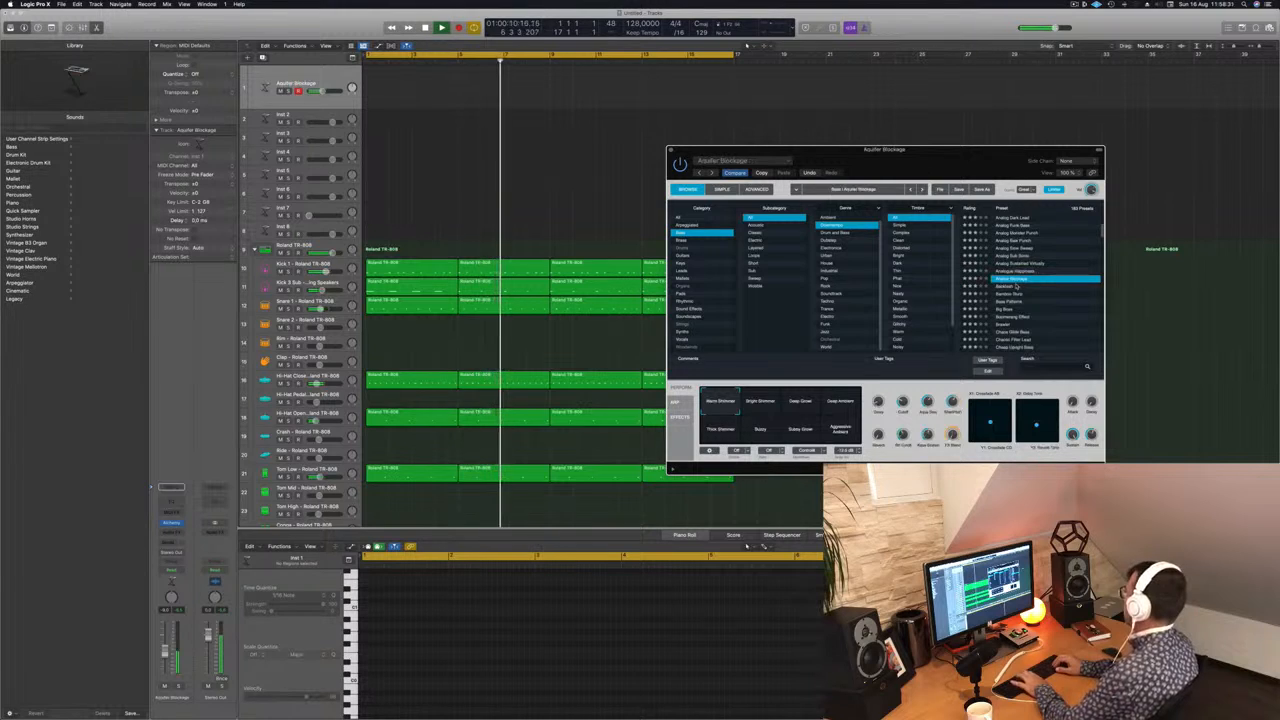
key("Down")
Step: Audition the bass presets from Bass Patterns through Big Boss, Boomerang Effect and Chaotic Filter Lead to Chill Sustain
key("Down")
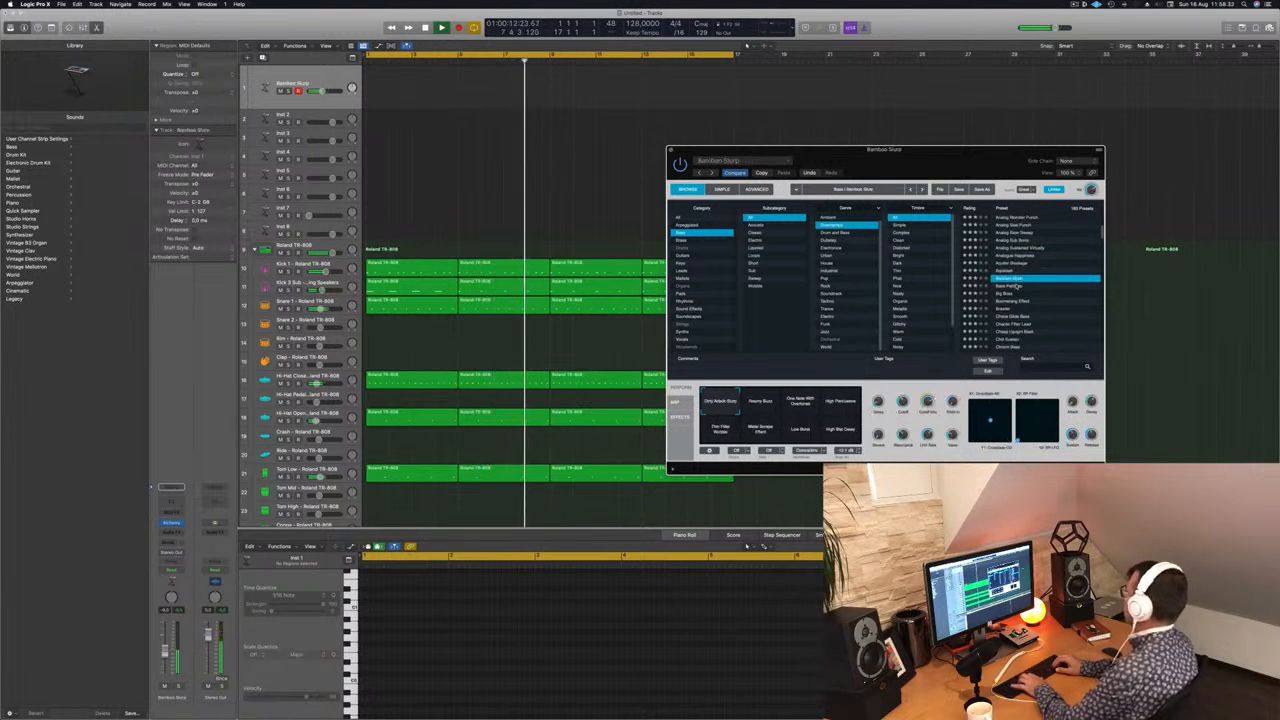
key("Down")
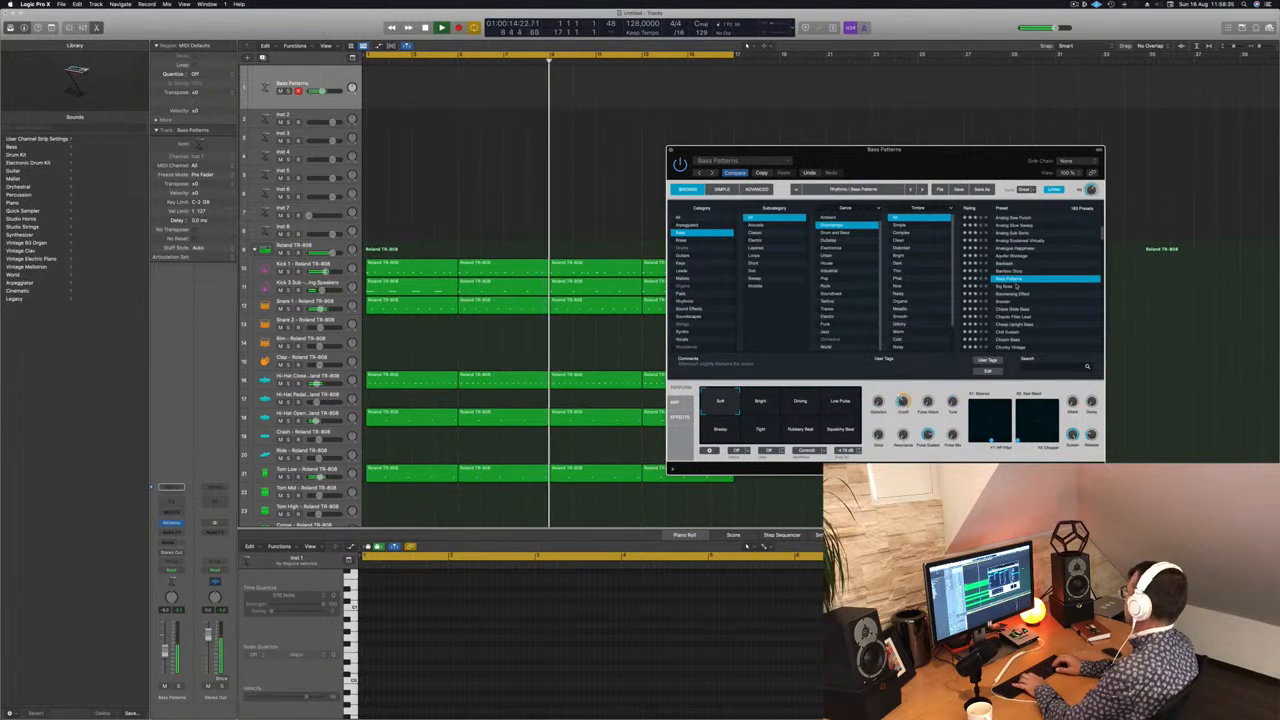
key("Down")
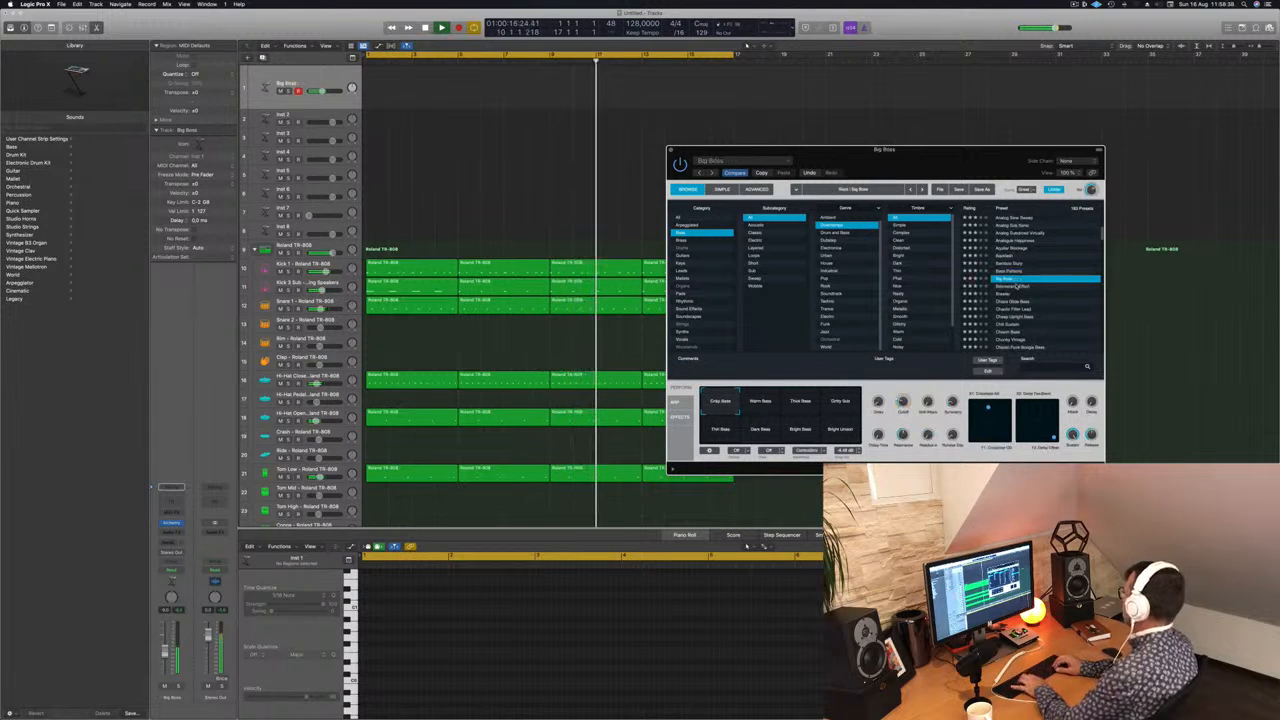
key("Down")
key("Down")
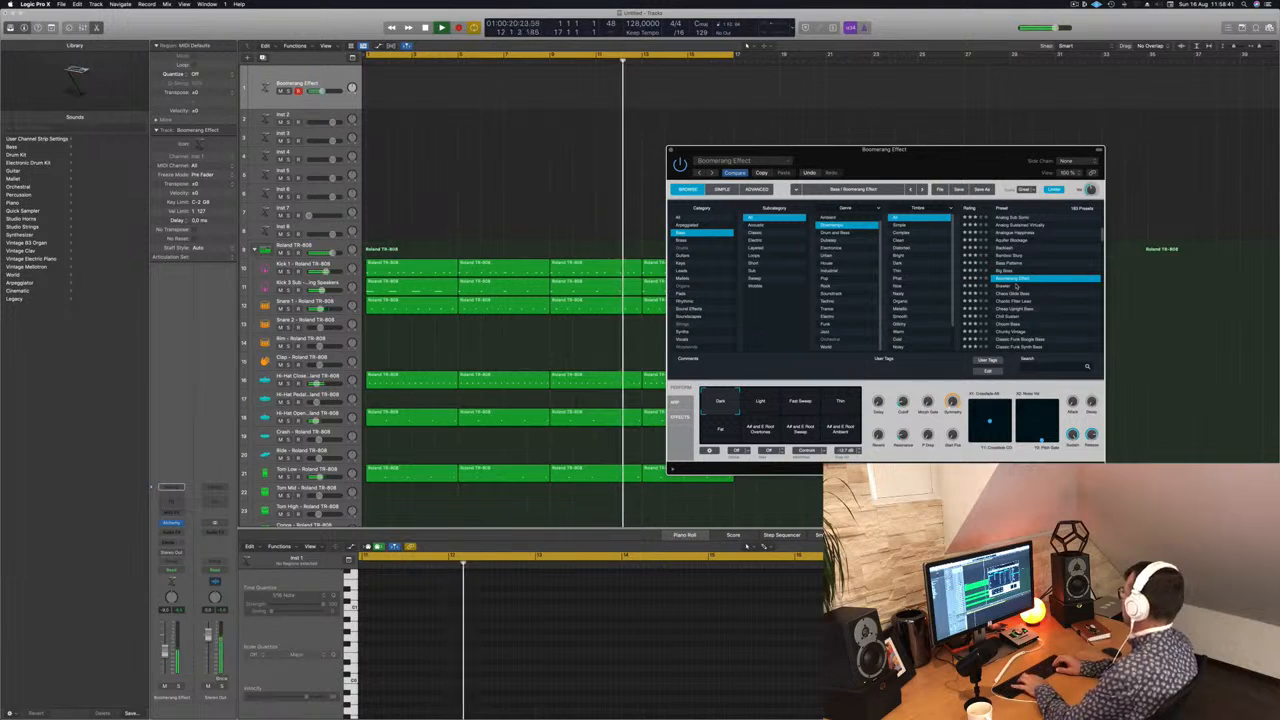
key("Down")
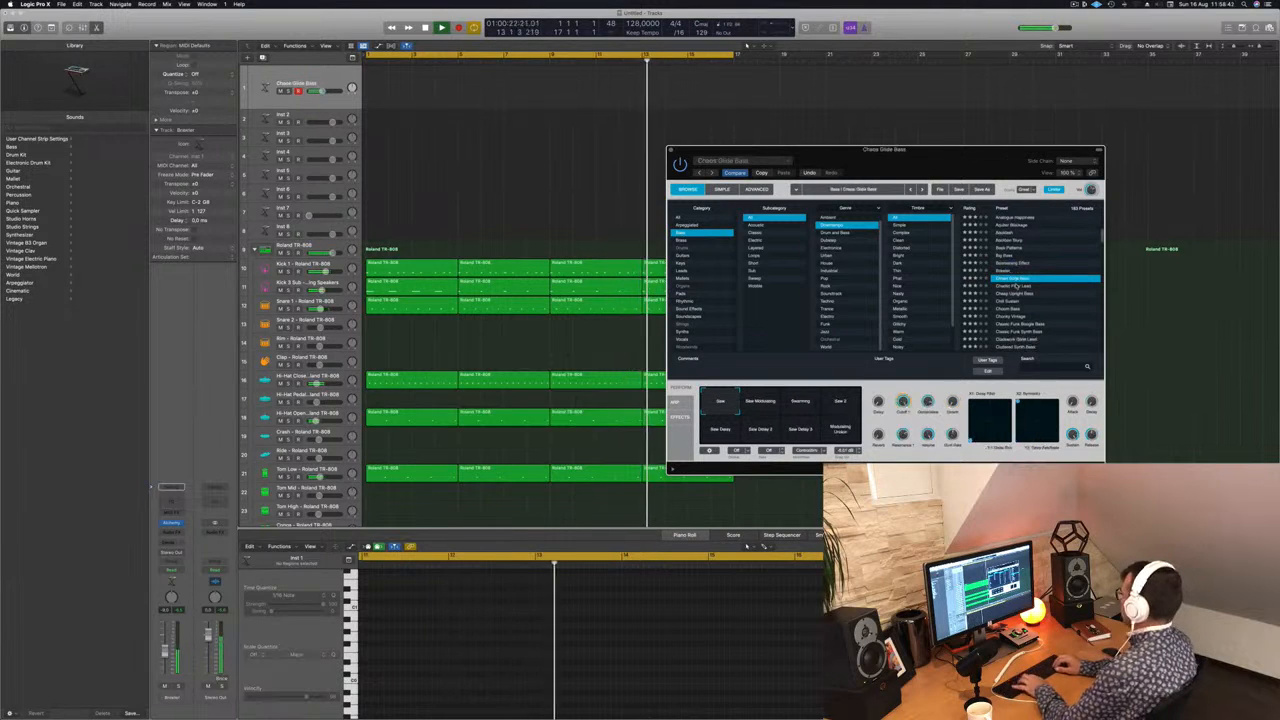
key("Down")
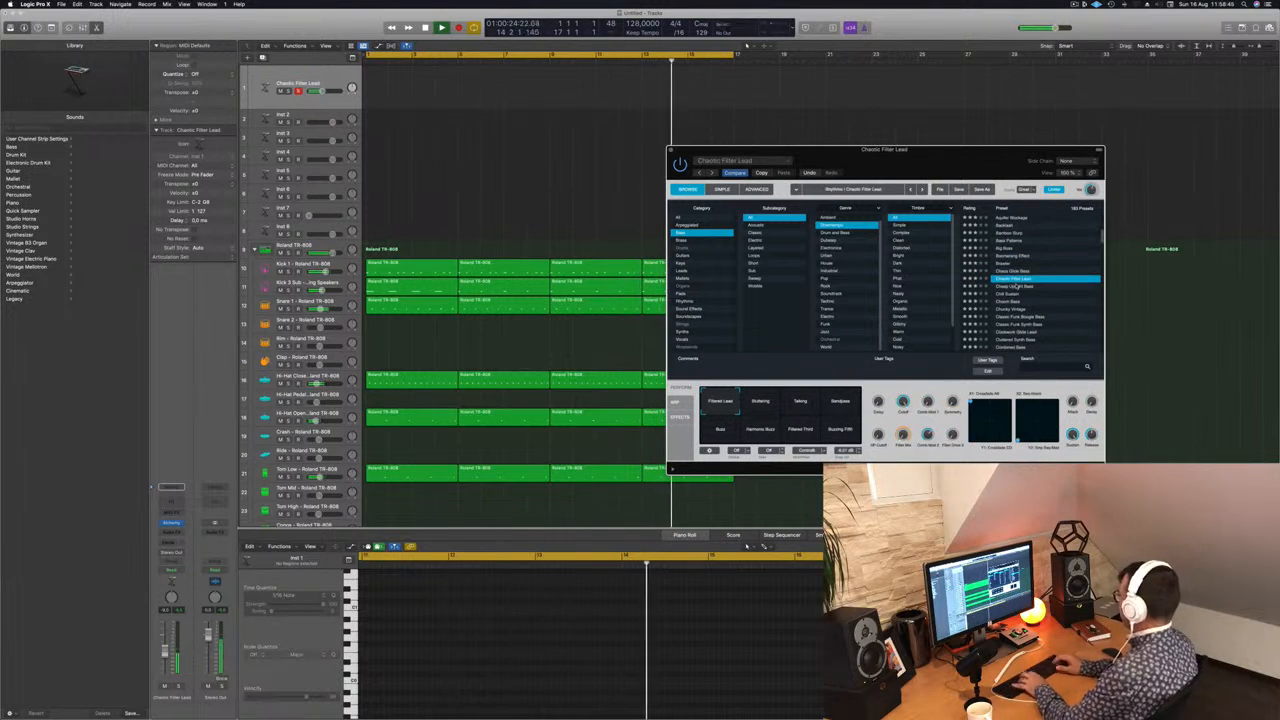
key("Down")
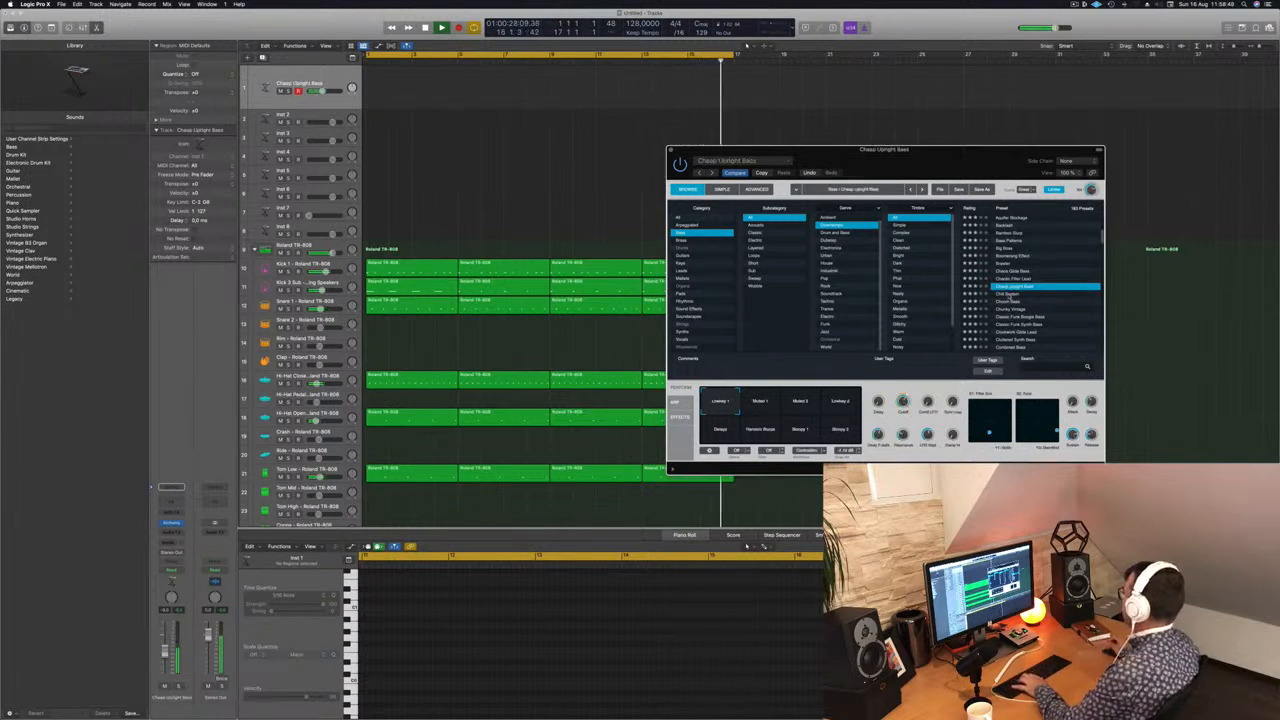
key("Down")
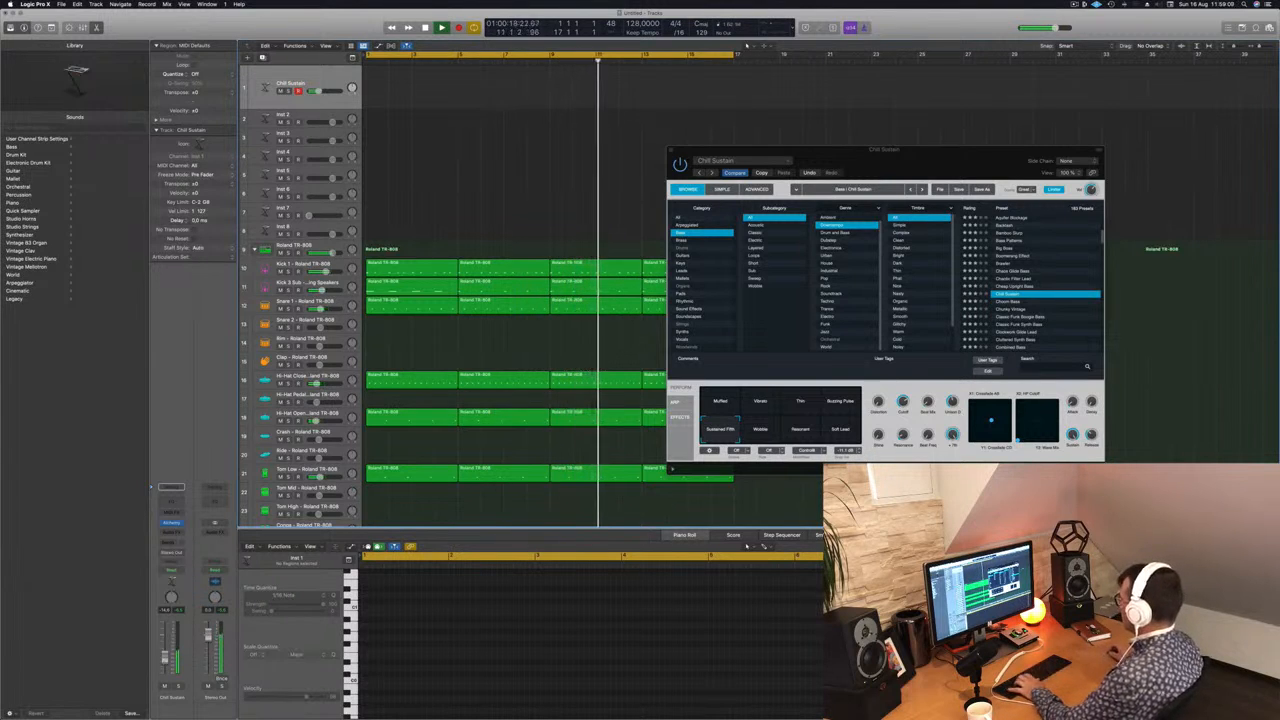
Step: Audition the Chill Sustain snapshots, including Wobble, Resonant, Soft Lead, Thin and Buzzing Pulse, ending on Sustained Fifth
left_click(760, 430)
left_click(801, 430)
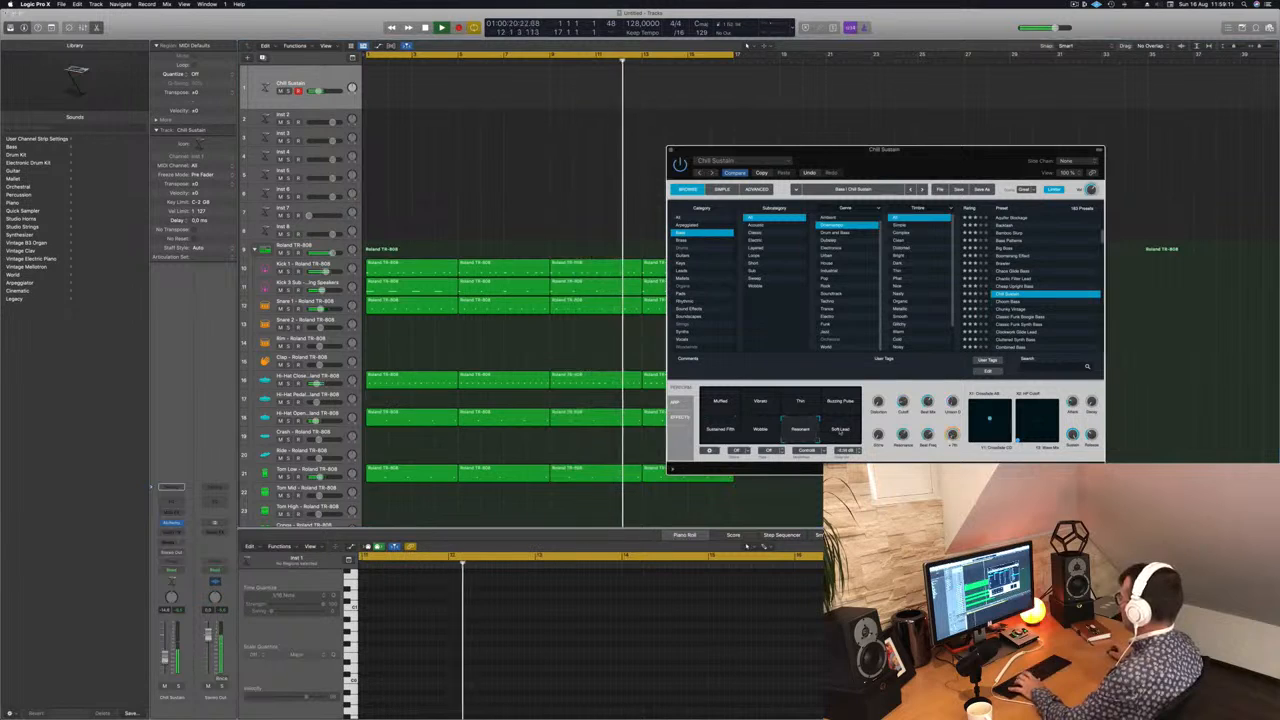
left_click(840, 430)
left_click(840, 401)
left_click(800, 403)
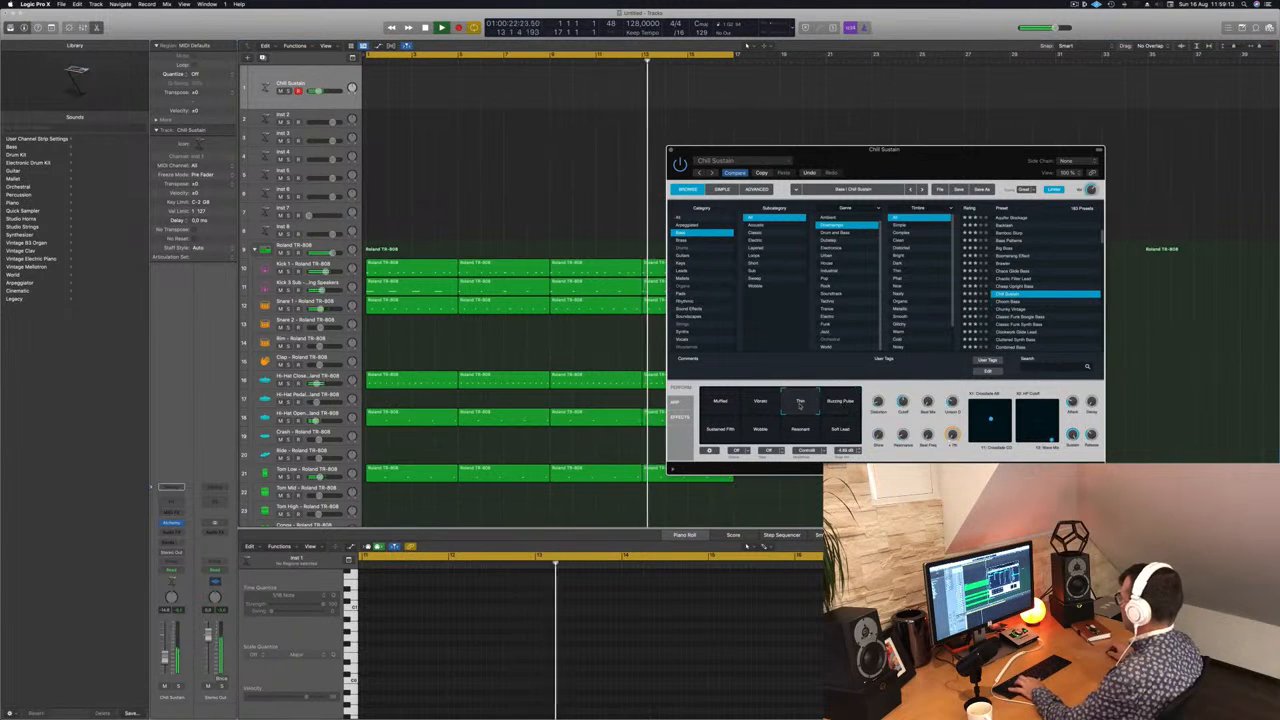
left_click(840, 401)
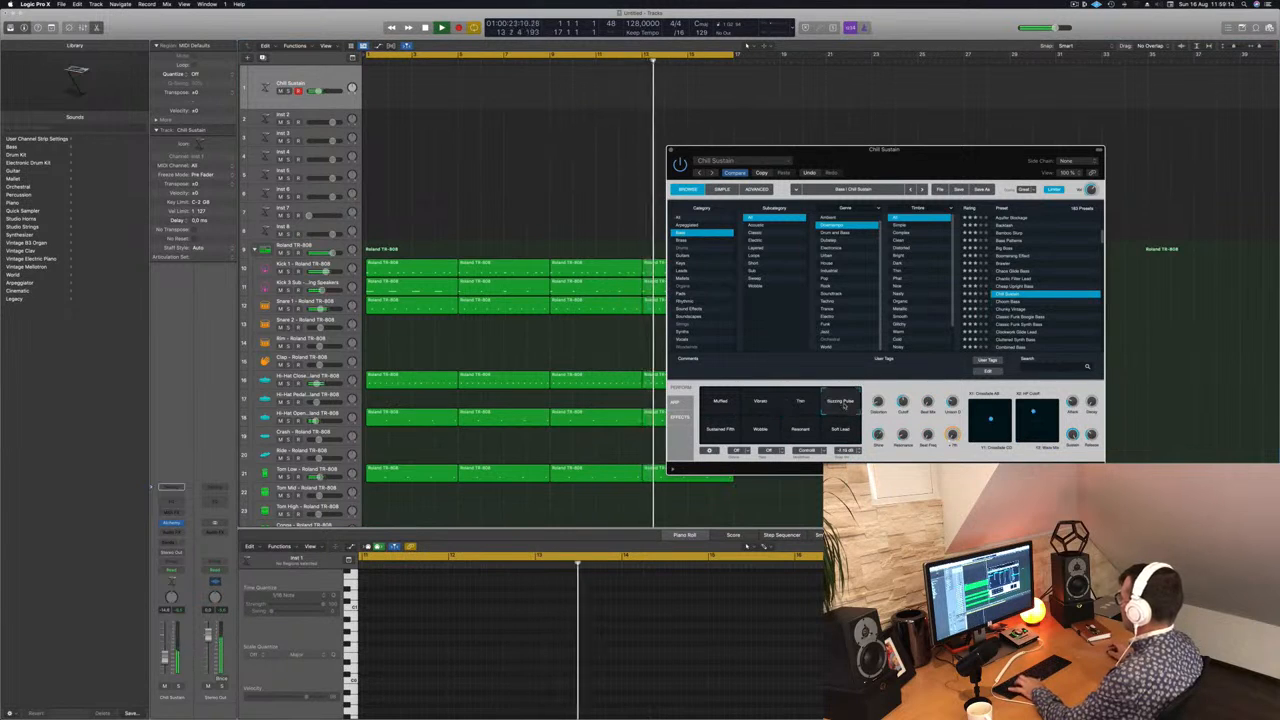
left_click(713, 436)
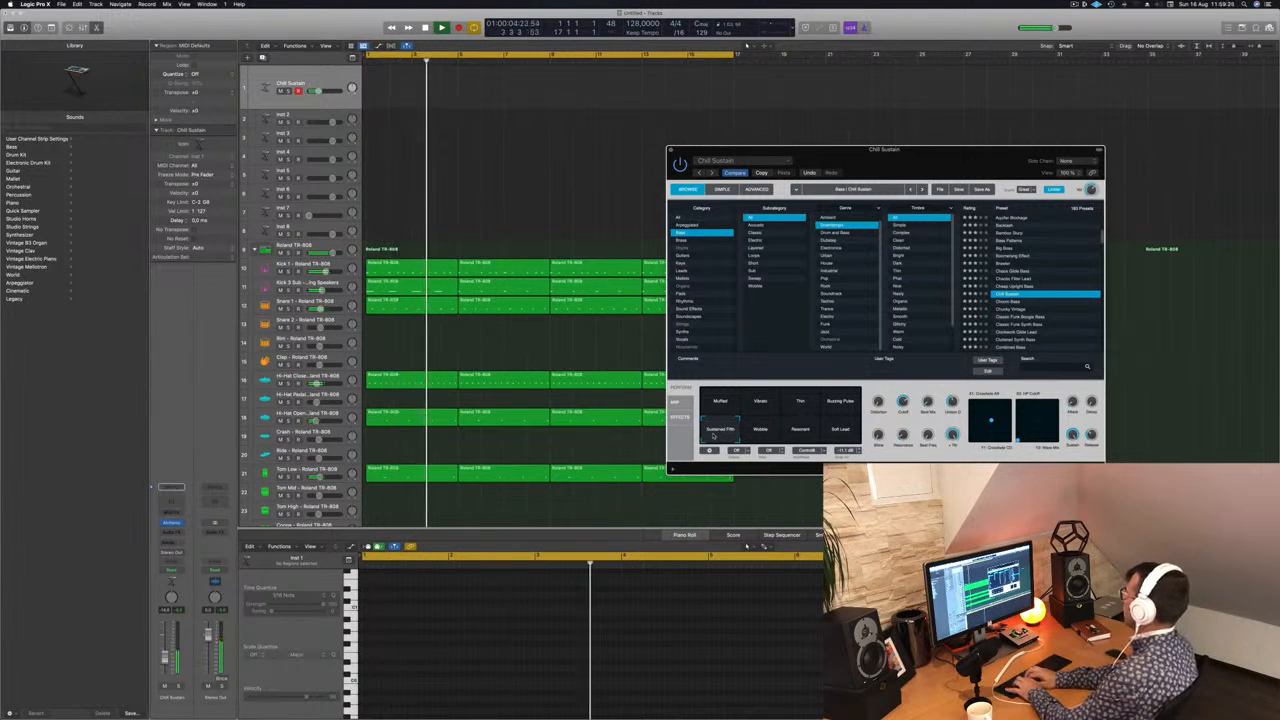
Step: Move the Alchemy window clear of the Musical Typing keyboard and try out notes with Chill Sustain's Sustained Fifth snapshot
left_click_drag(967, 165, 725, 137)
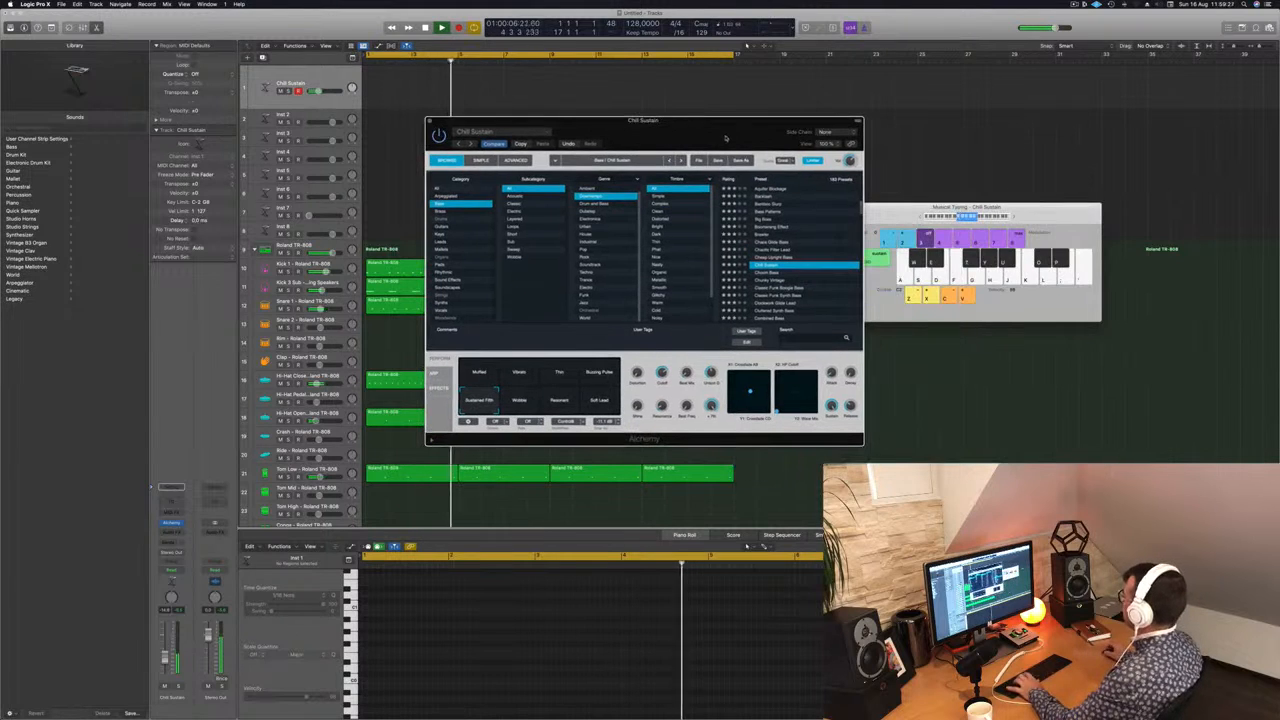
left_click(921, 217)
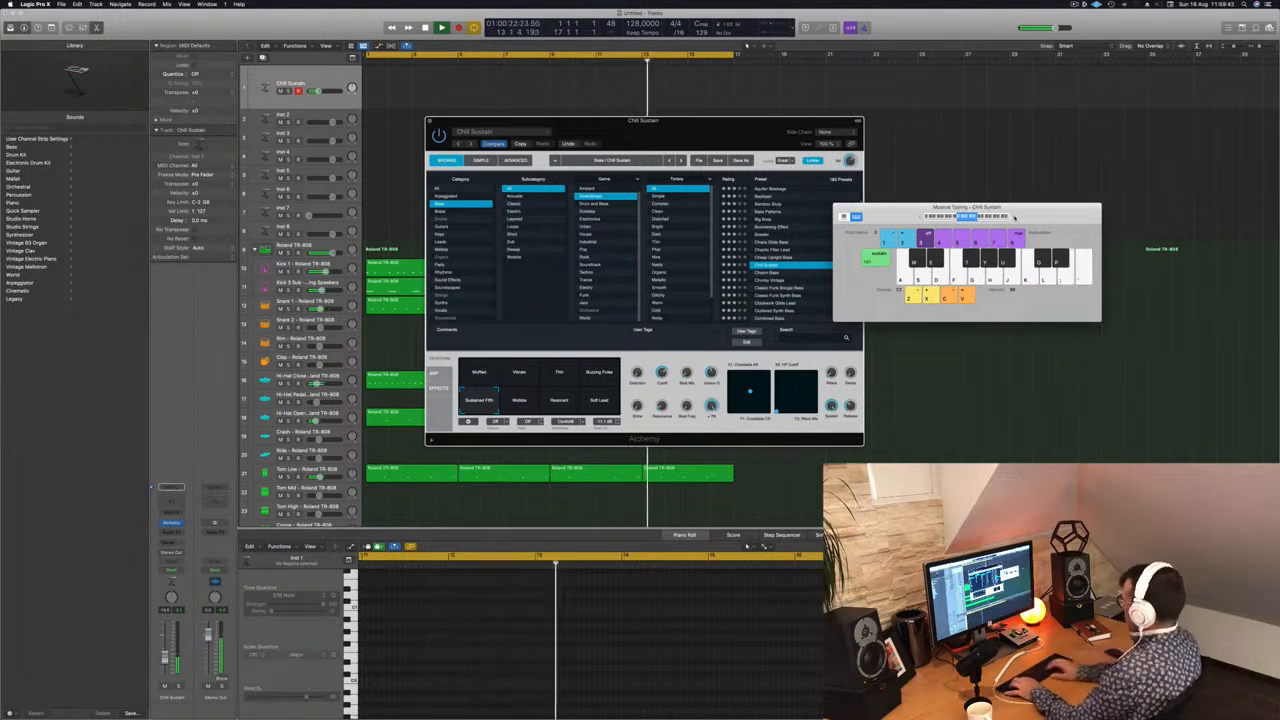
key("k")
key("g")
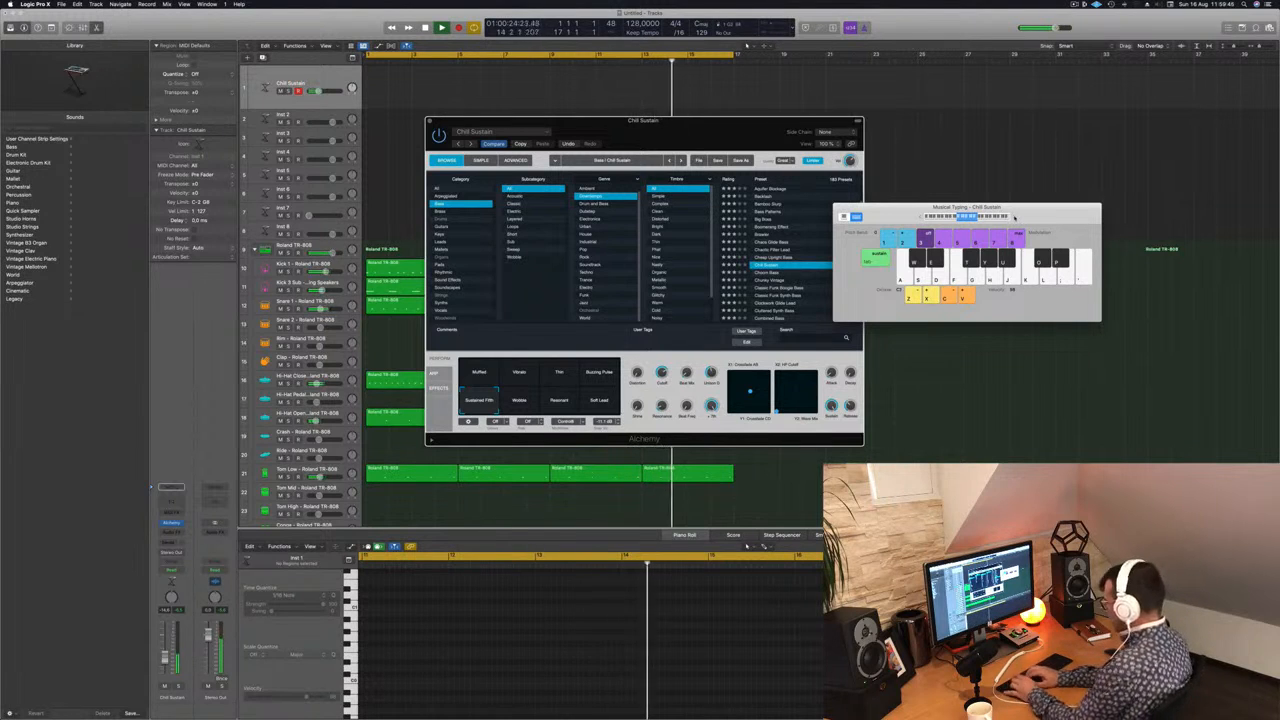
key("a")
key("a")
key("d")
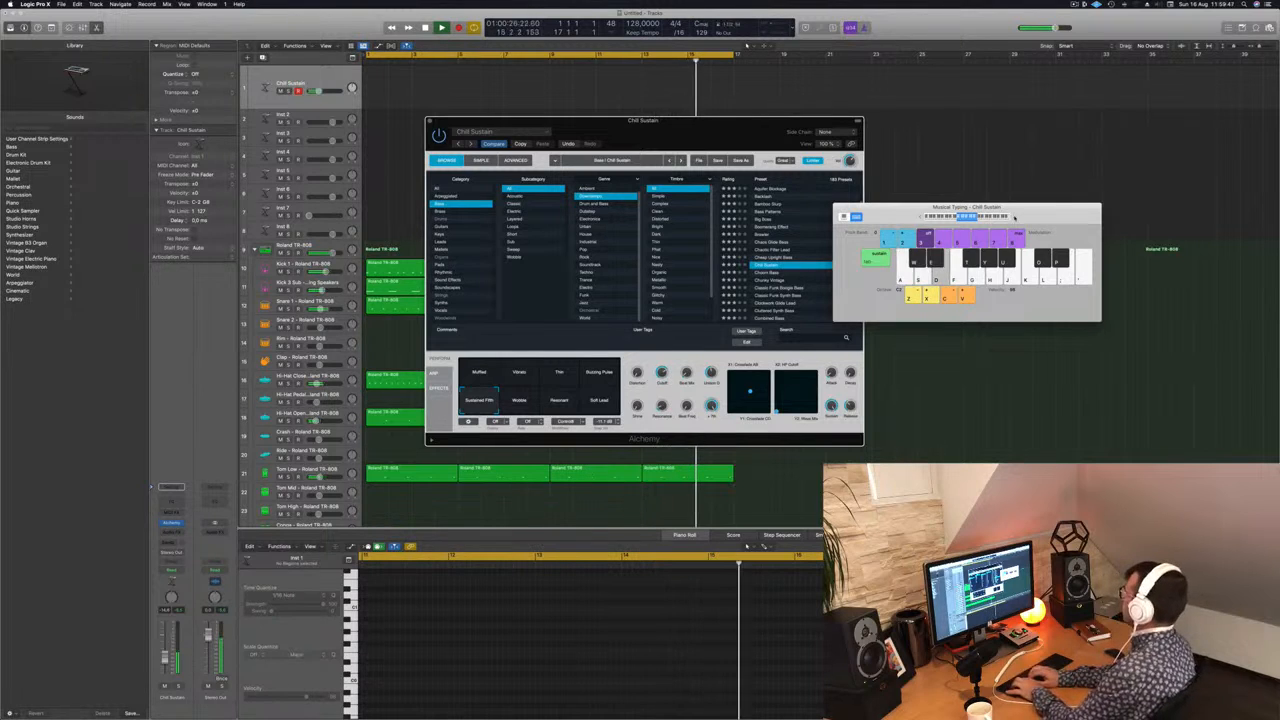
key("a")
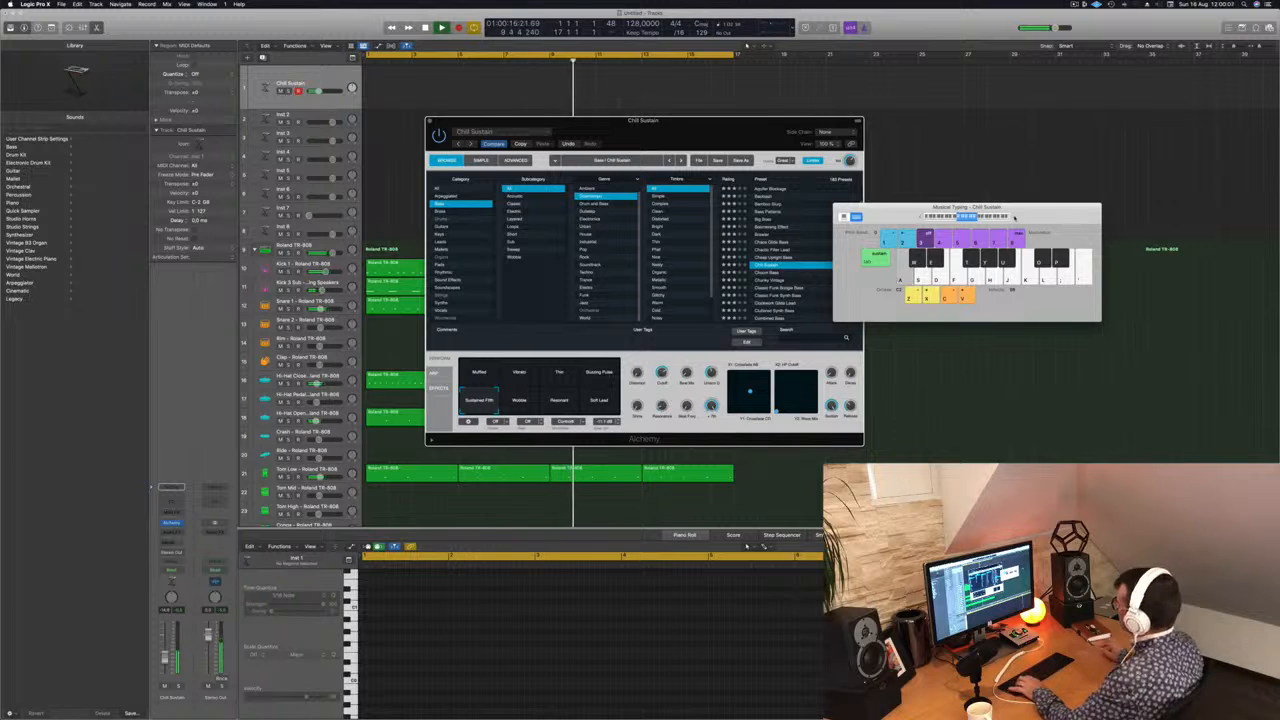
Step: Audition the bass presets following Chill Sustain, including Chunky Vintage and Classic Funk Boogie Bass, up to Classic Funk Synth Bass
left_click(783, 272)
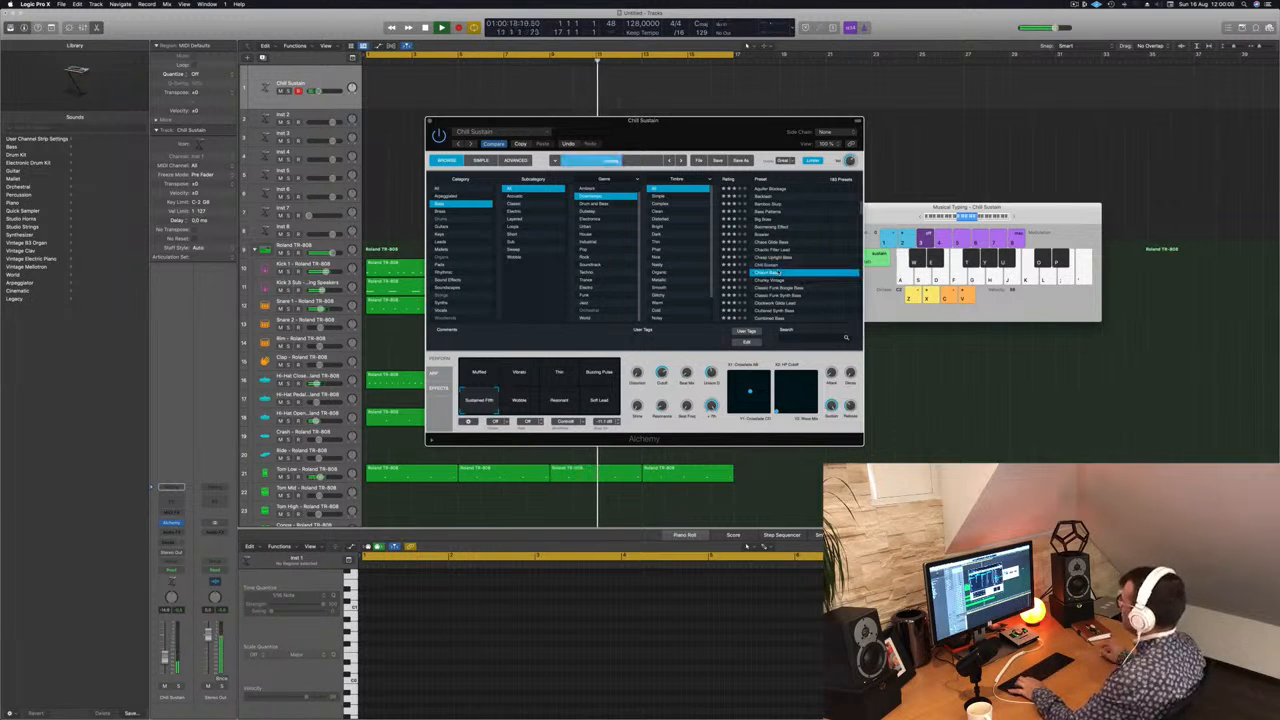
key("Down")
key("d")
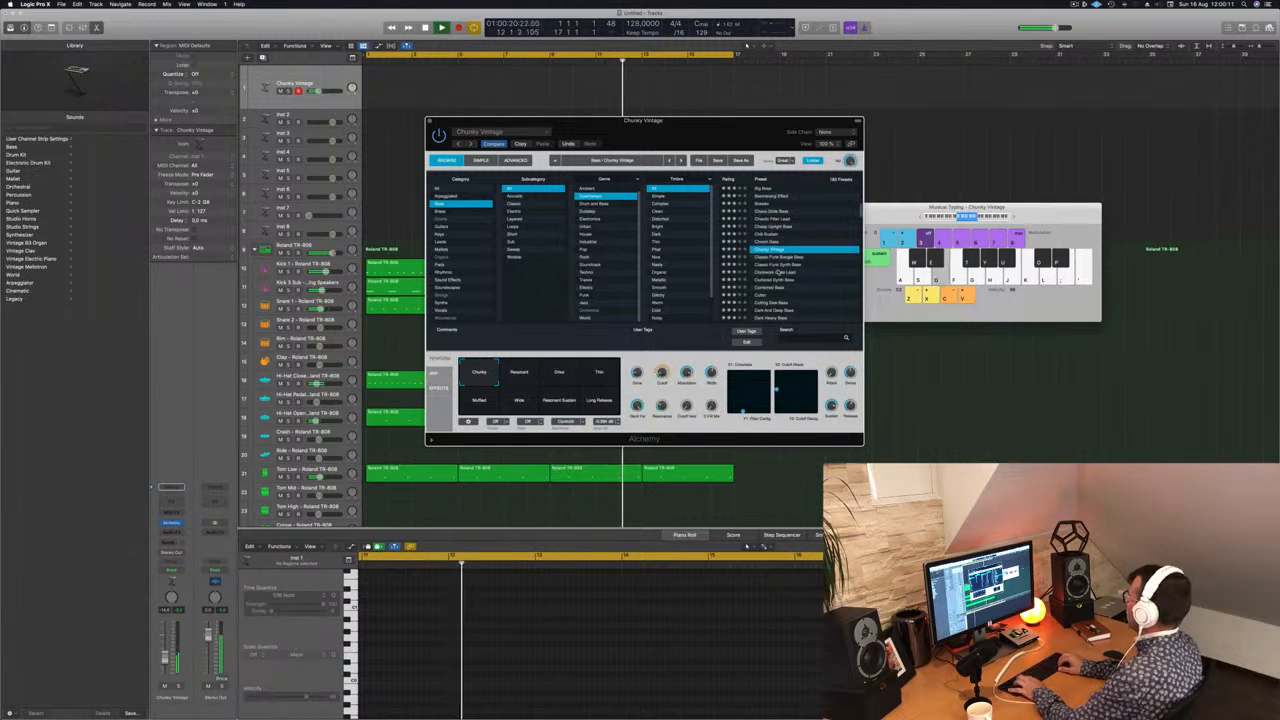
key("Down")
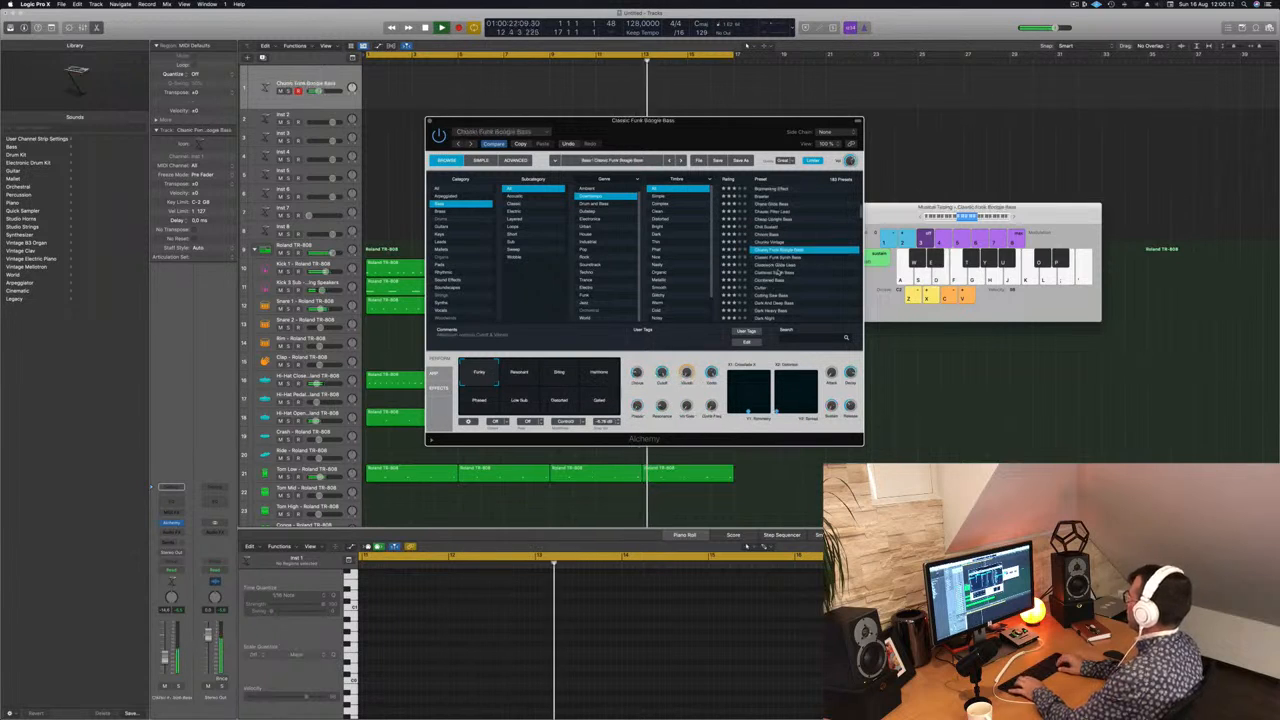
key("Down")
key("Up")
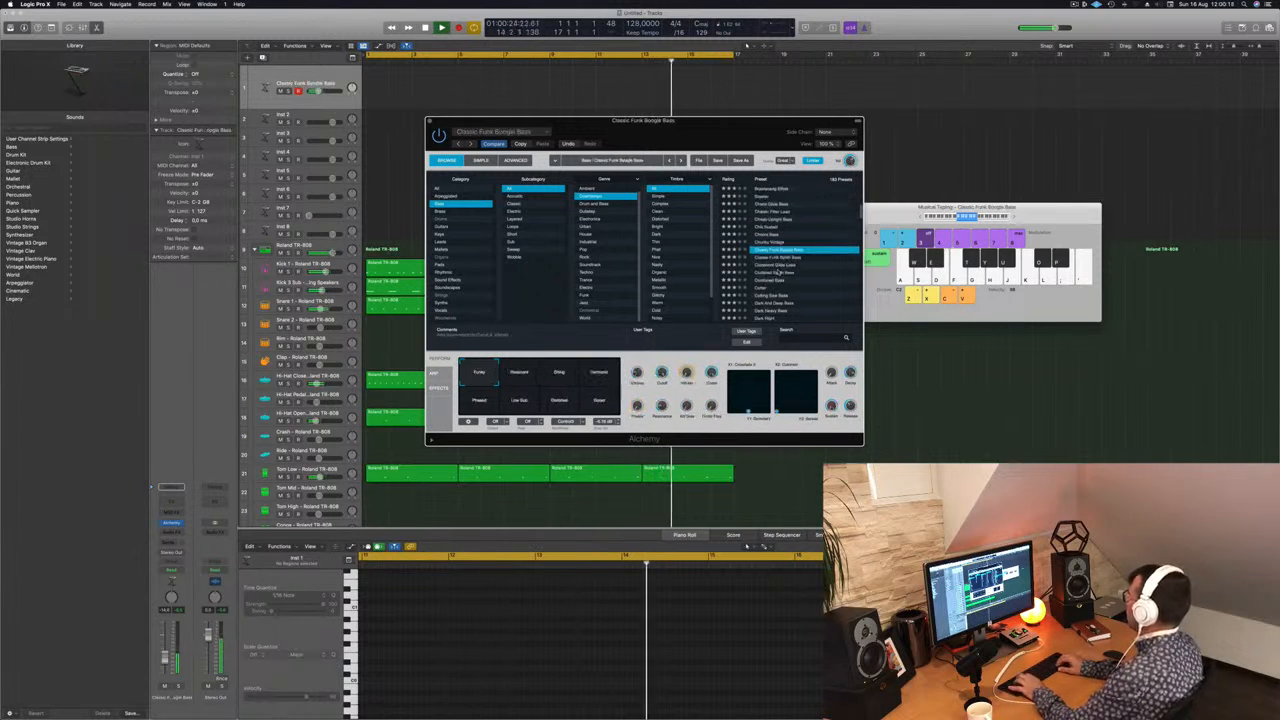
key("Down")
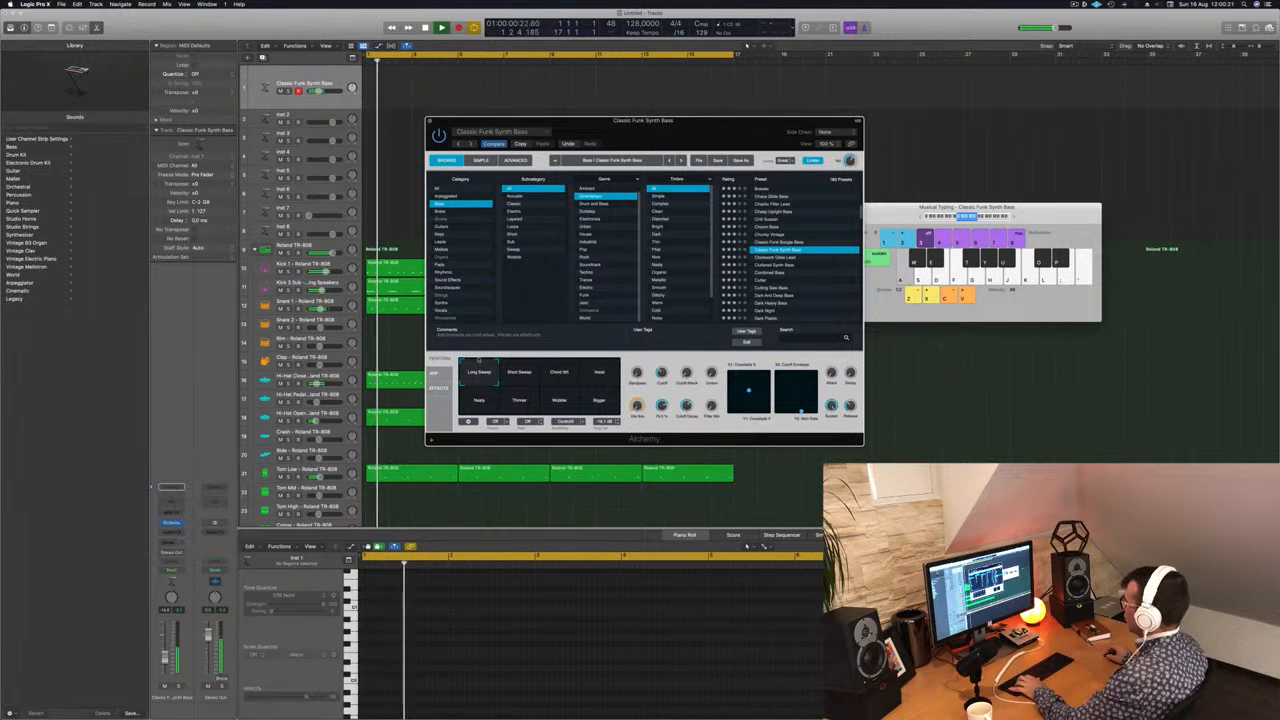
Step: Audition the Classic Funk Synth Bass snapshots from Short Sweep to Bigger, trying the Bigger snapshot in a lower octave
left_click(521, 373)
left_click(572, 375)
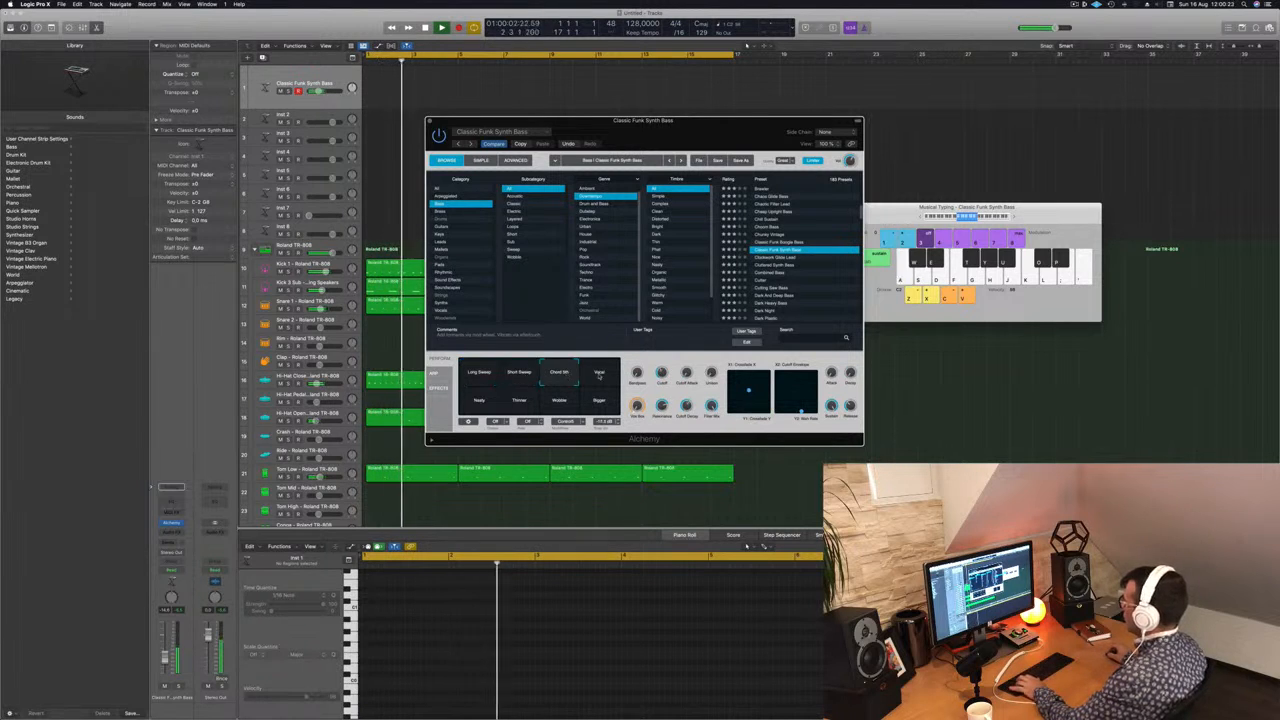
left_click(602, 374)
left_click(478, 400)
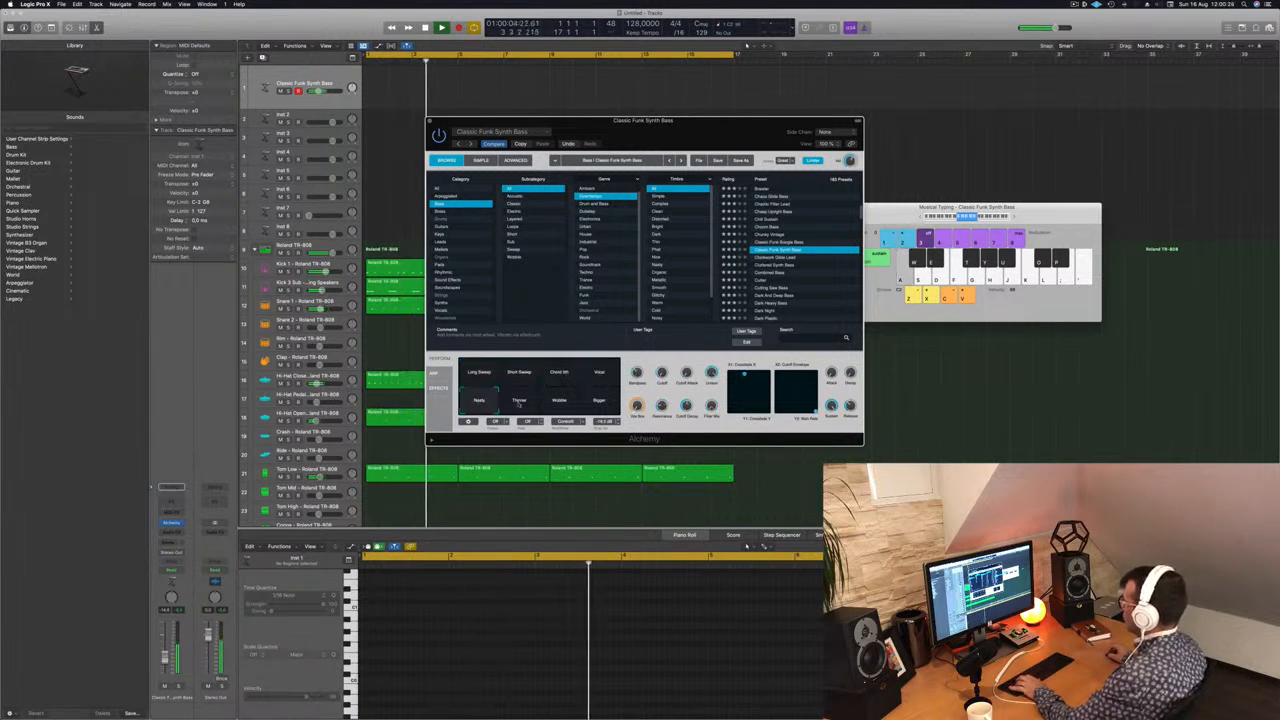
left_click(519, 401)
left_click(558, 401)
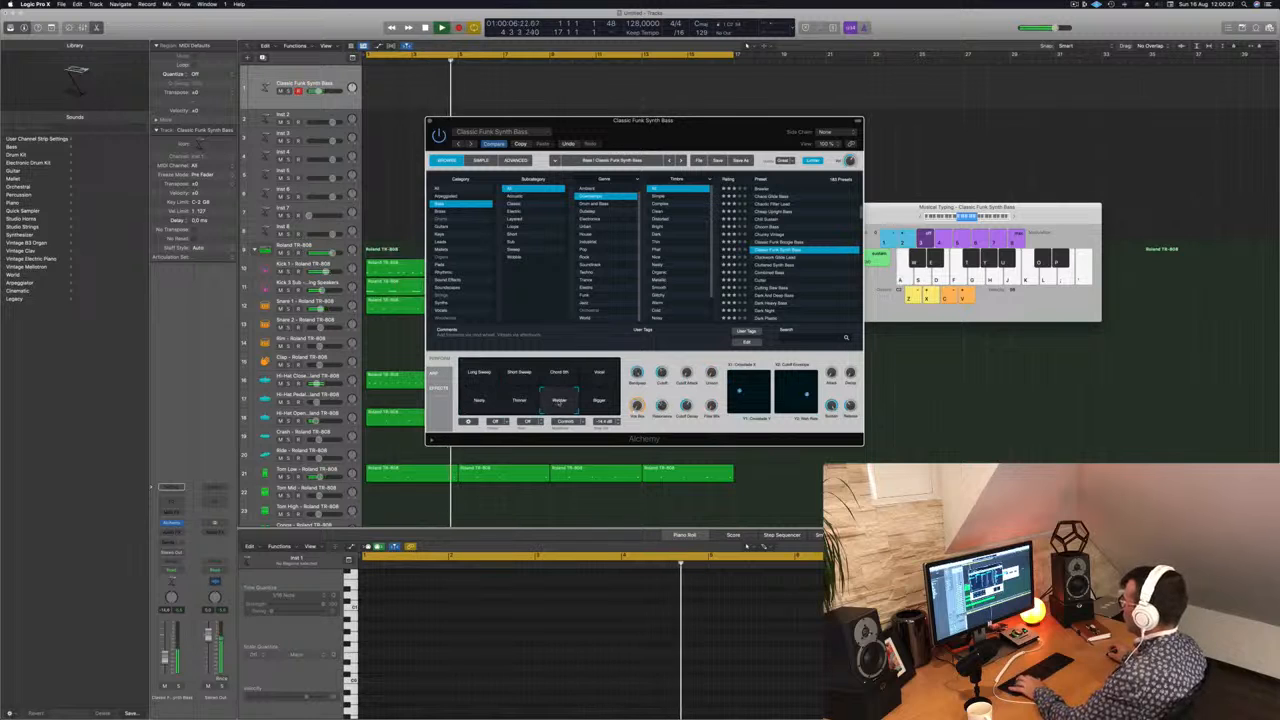
left_click(598, 401)
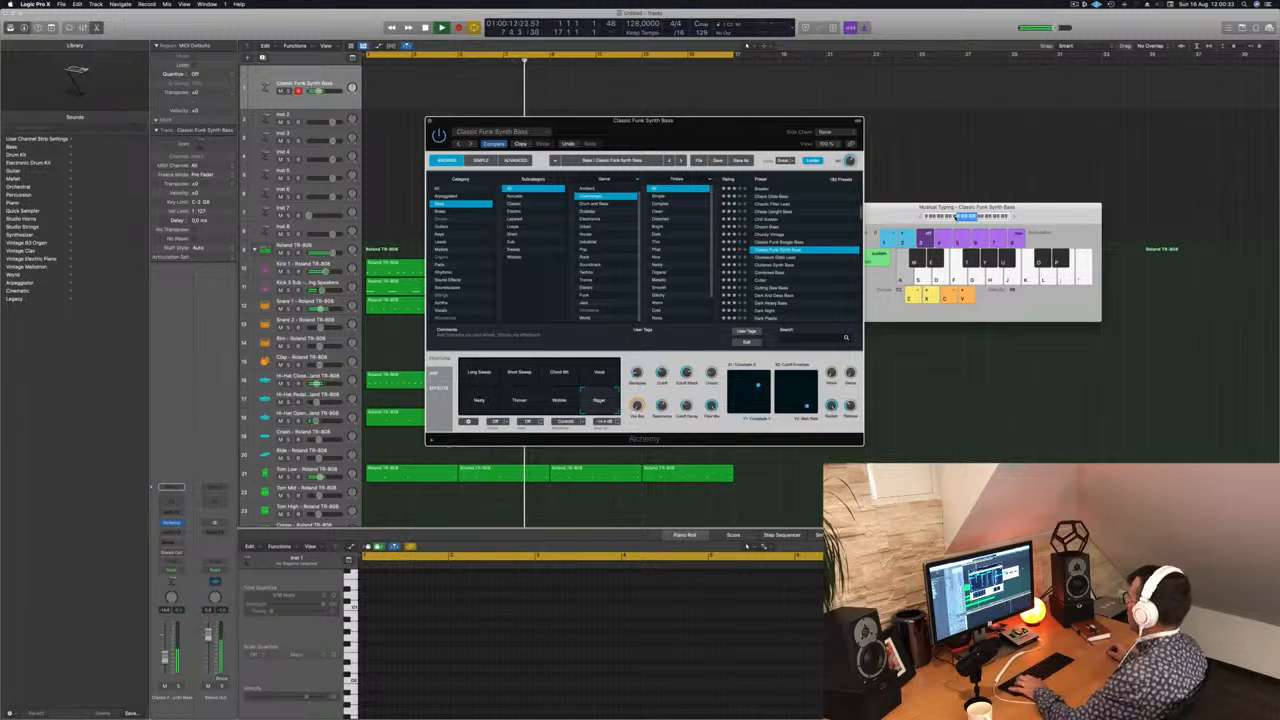
left_click(920, 217)
key("a")
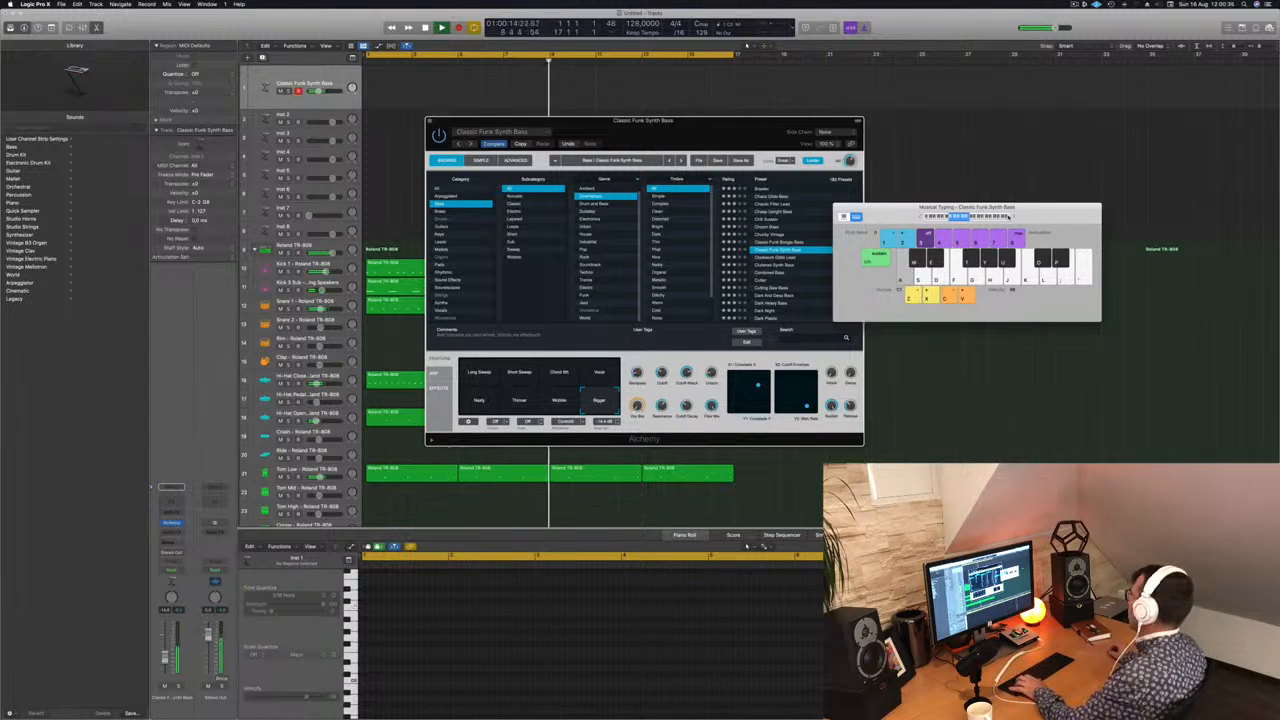
Step: Audition the Clockwork Glide Lead, Cluttered Synth Bass and Combined Bass presets
left_click(776, 257)
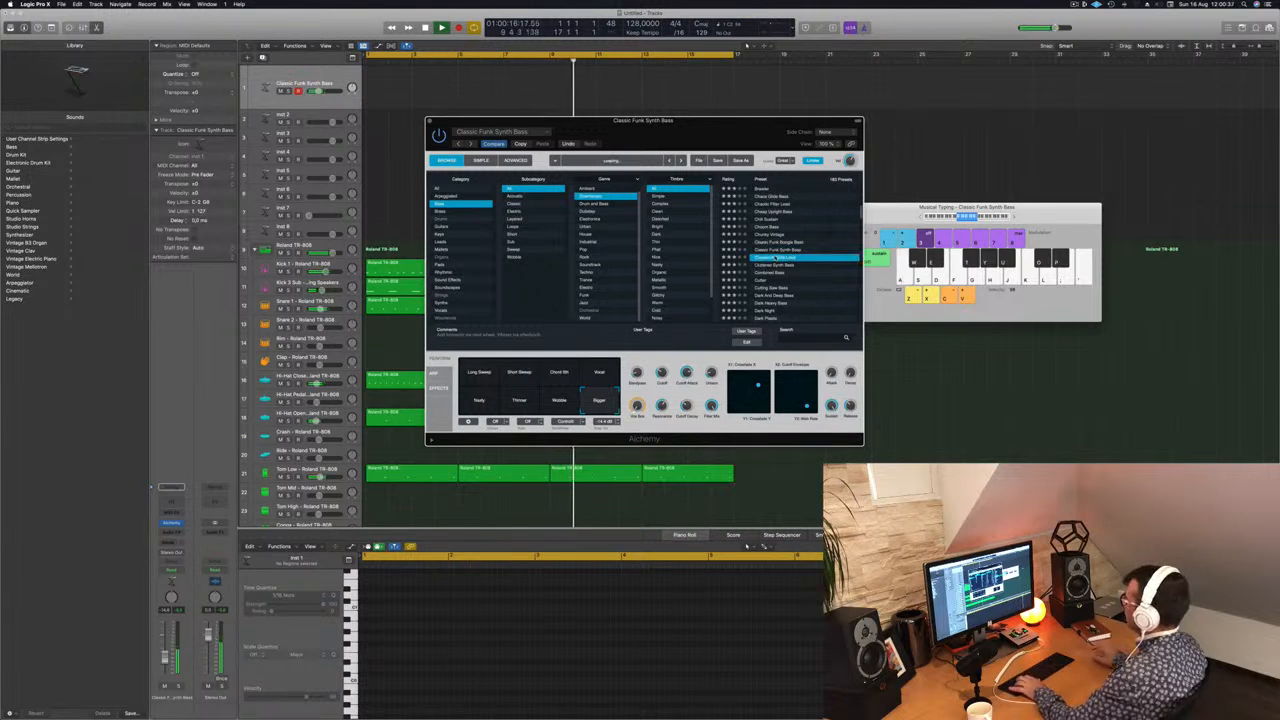
key("Down")
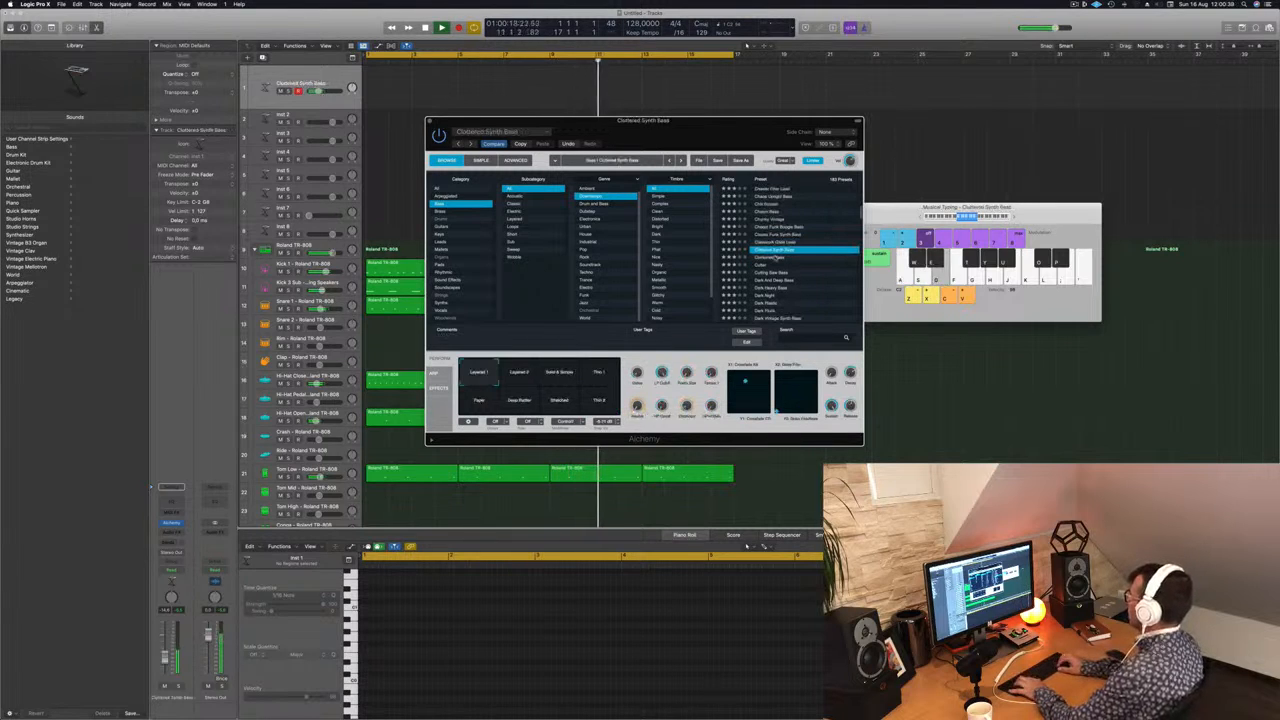
key("d")
key("d")
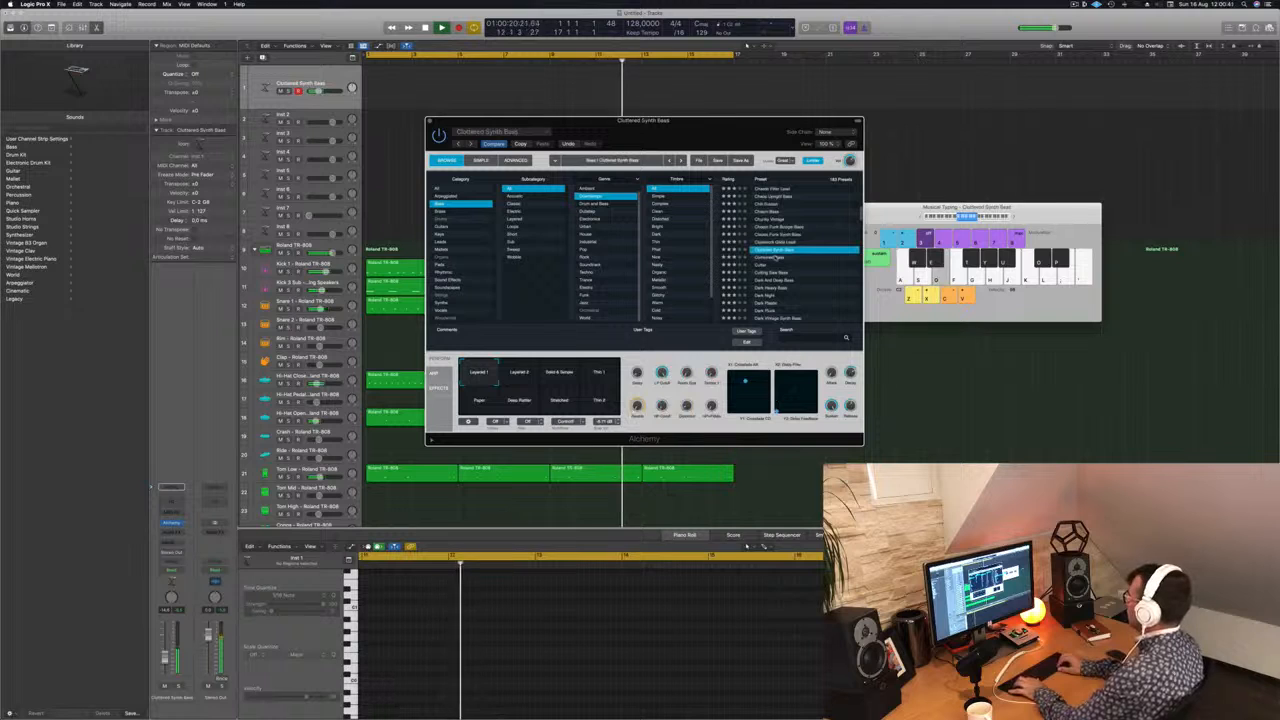
key("Down")
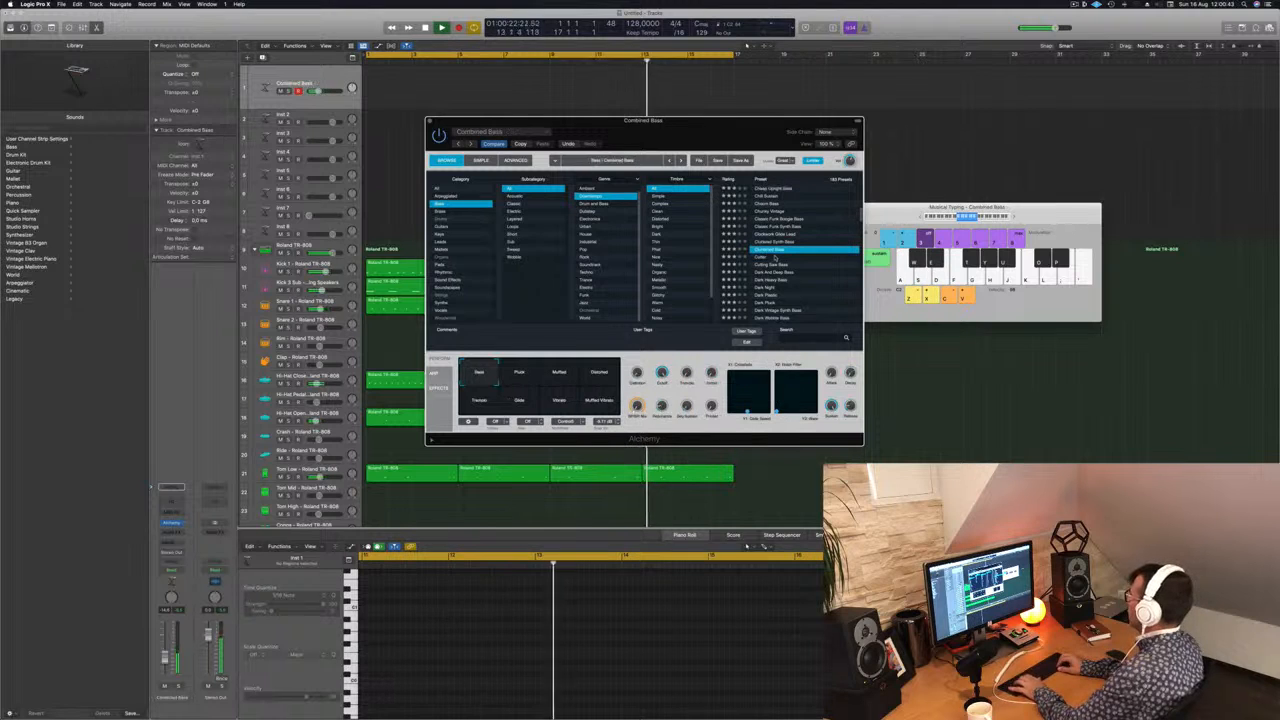
Step: Go back through the presets to Chill Sustain for comparison and load the Cutter bass preset
key("Up")
key("Up")
key("Up")
key("Up")
key("Up")
key("Up")
key("Up")
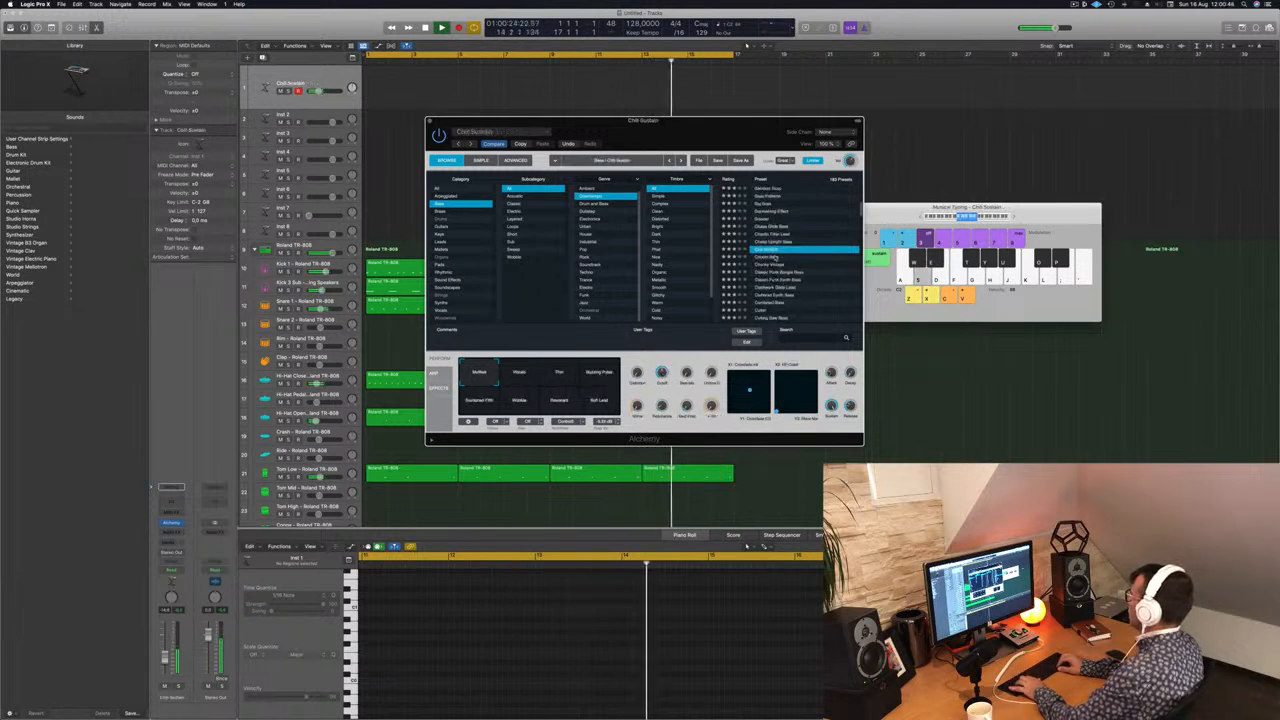
key("Down")
key("Down")
key("Down")
key("Down")
key("Down")
key("Down")
key("Down")
key("Down")
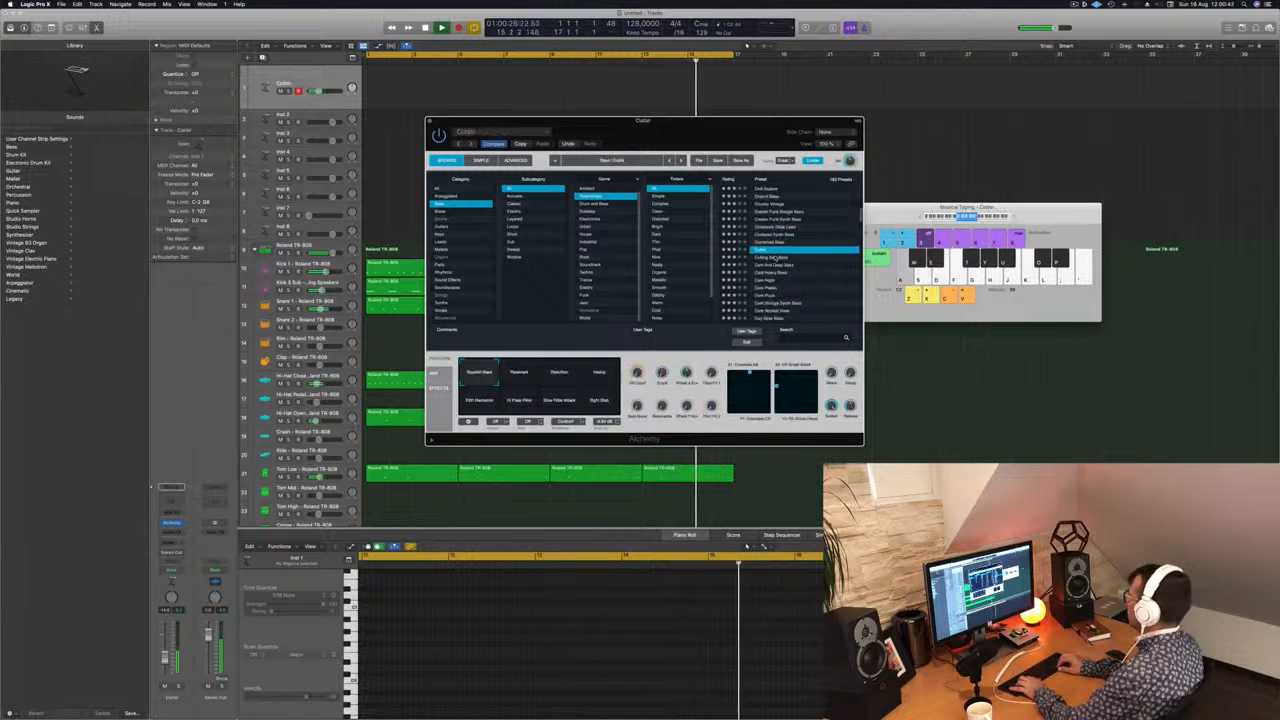
Step: Record a bass line on the first track with Cutter's Fifth Harmonic snapshot, and return the playhead to the start
key("s")
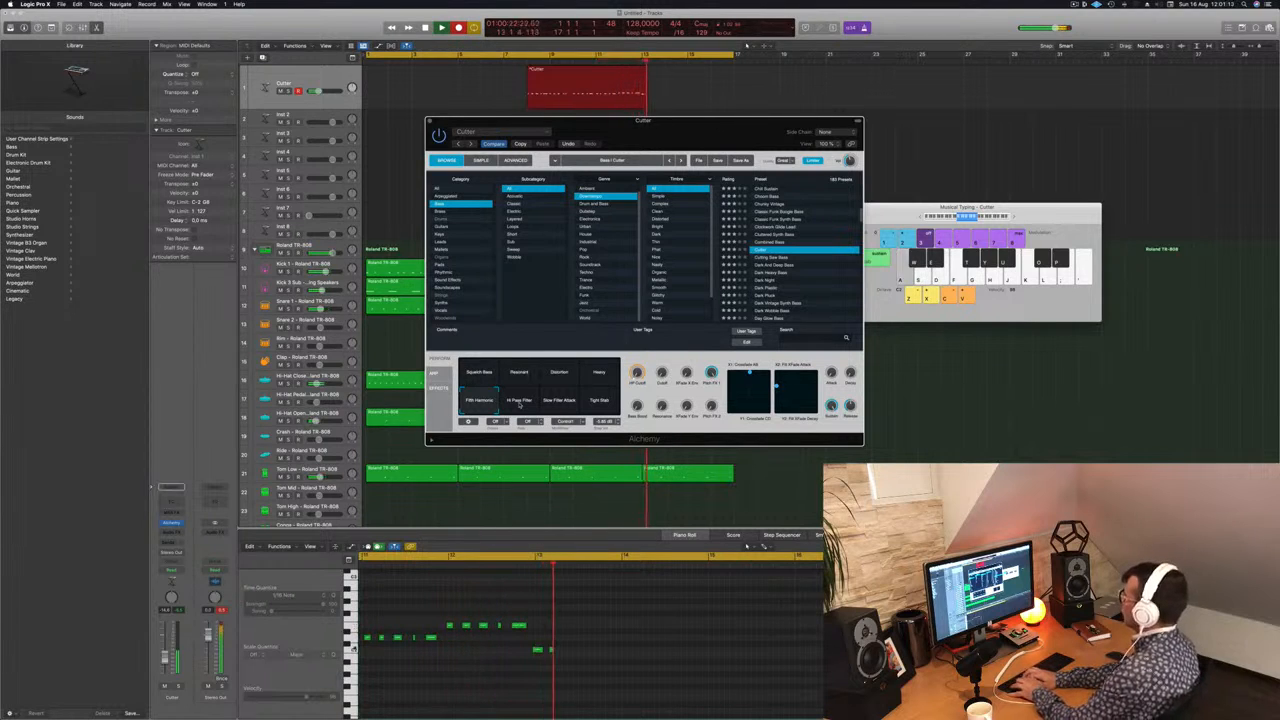
key("s")
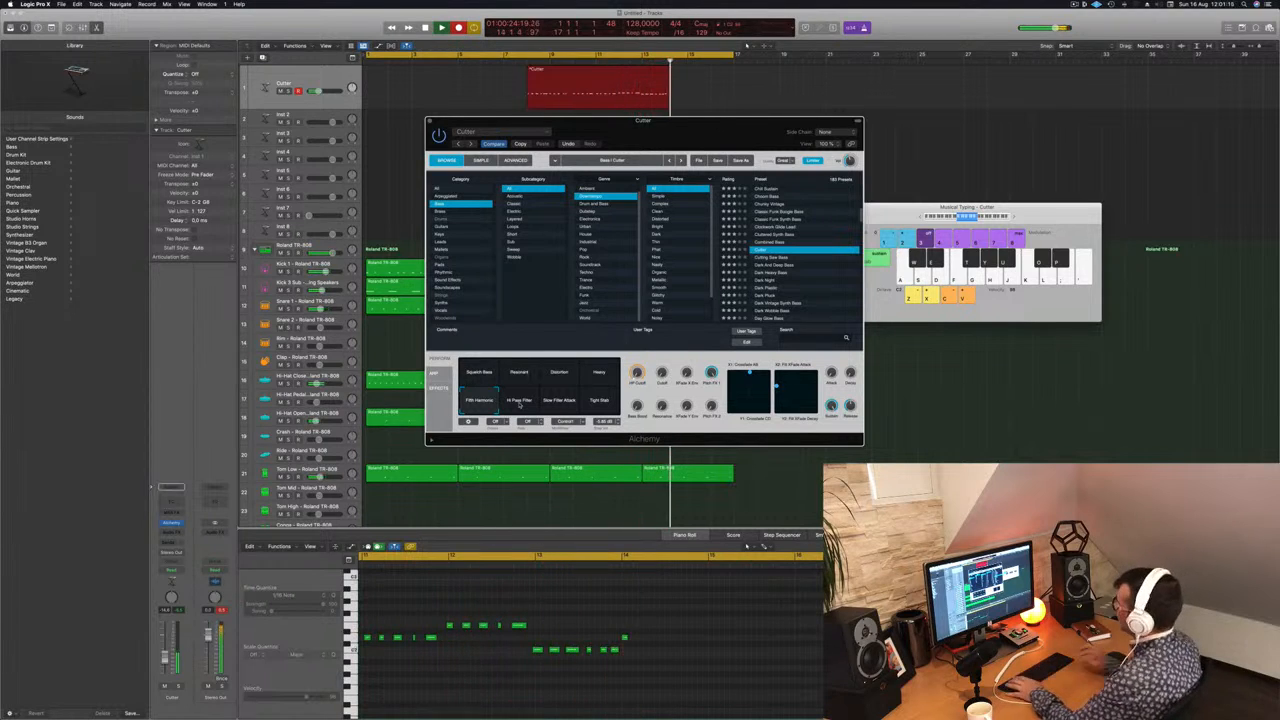
key("space")
key("Return")
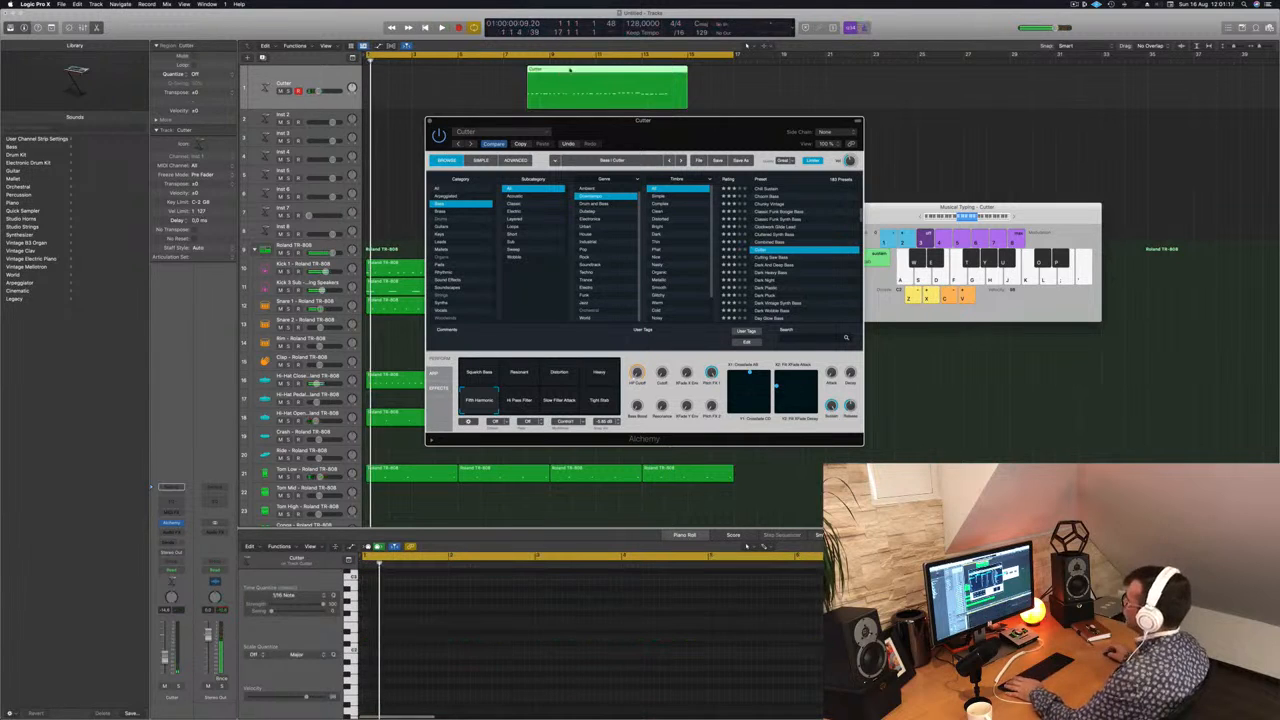
left_click_drag(567, 68, 407, 68)
key("space")
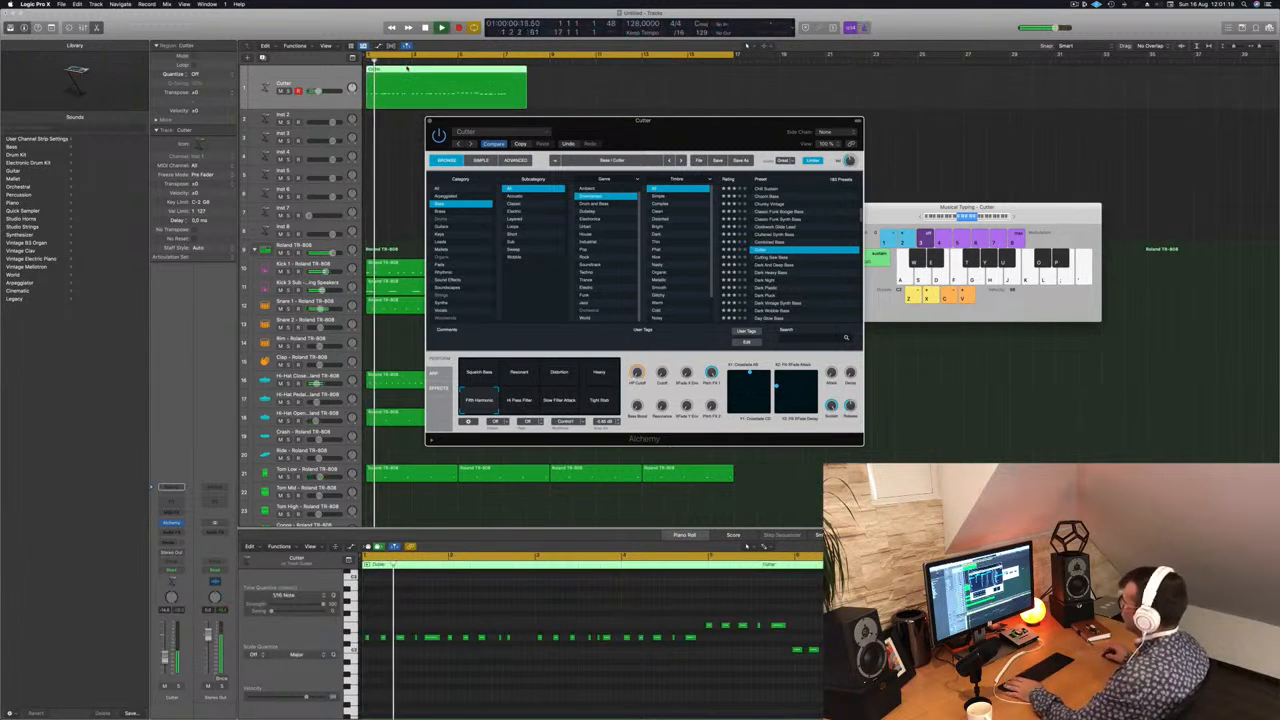
key("super+z")
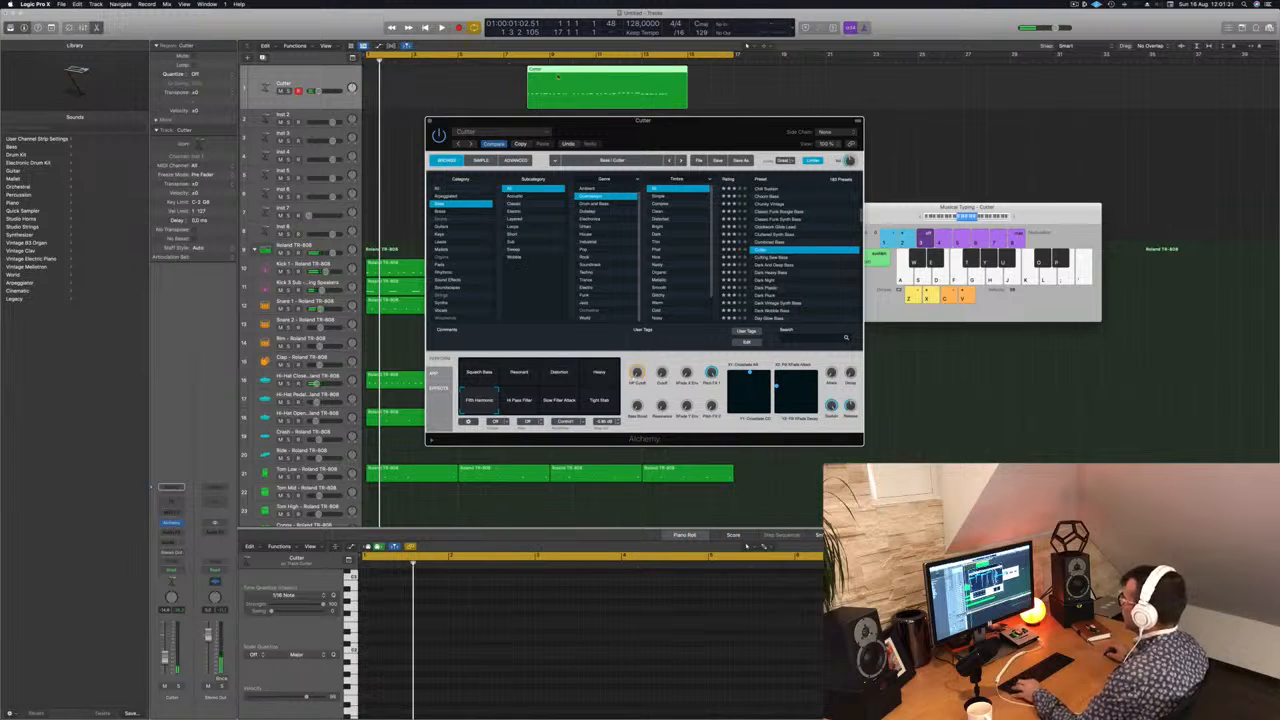
Step: Split the recorded Cutter region at bar 10, delete its first part, move the remainder to bar 1 and play it
left_click(574, 71)
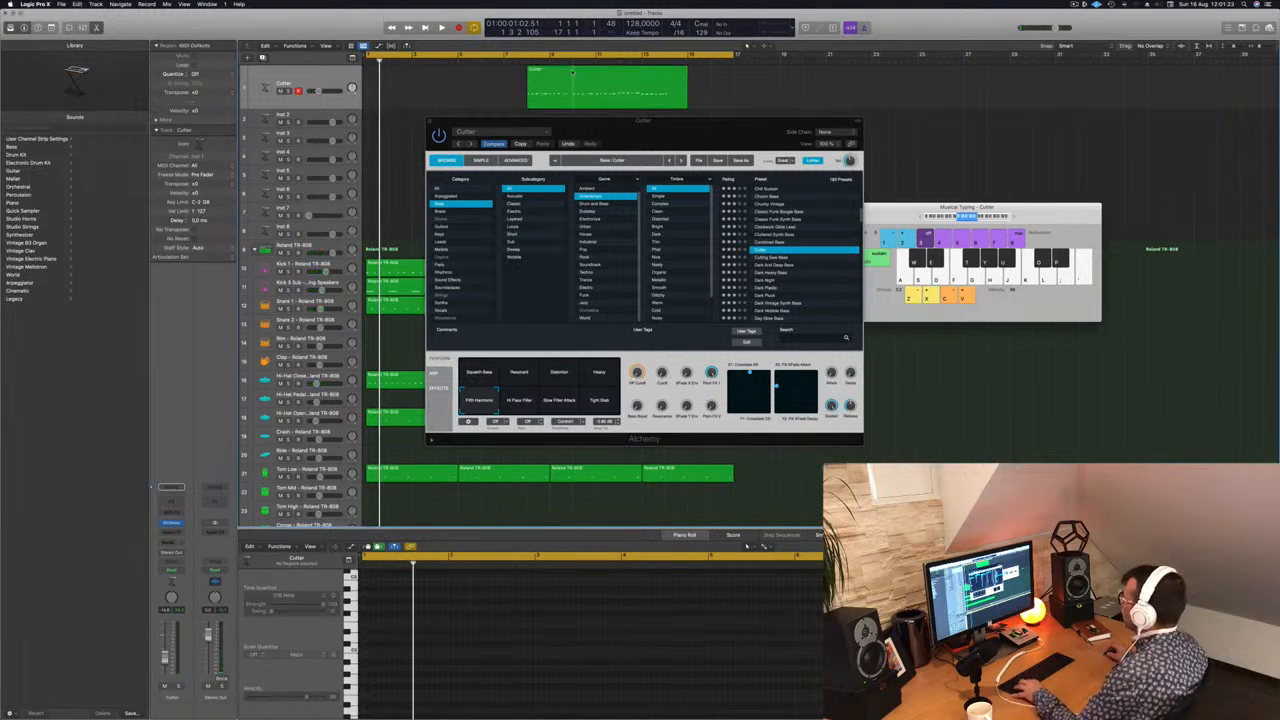
double_click(573, 71, "super")
left_click(550, 78)
key("BackSpace")
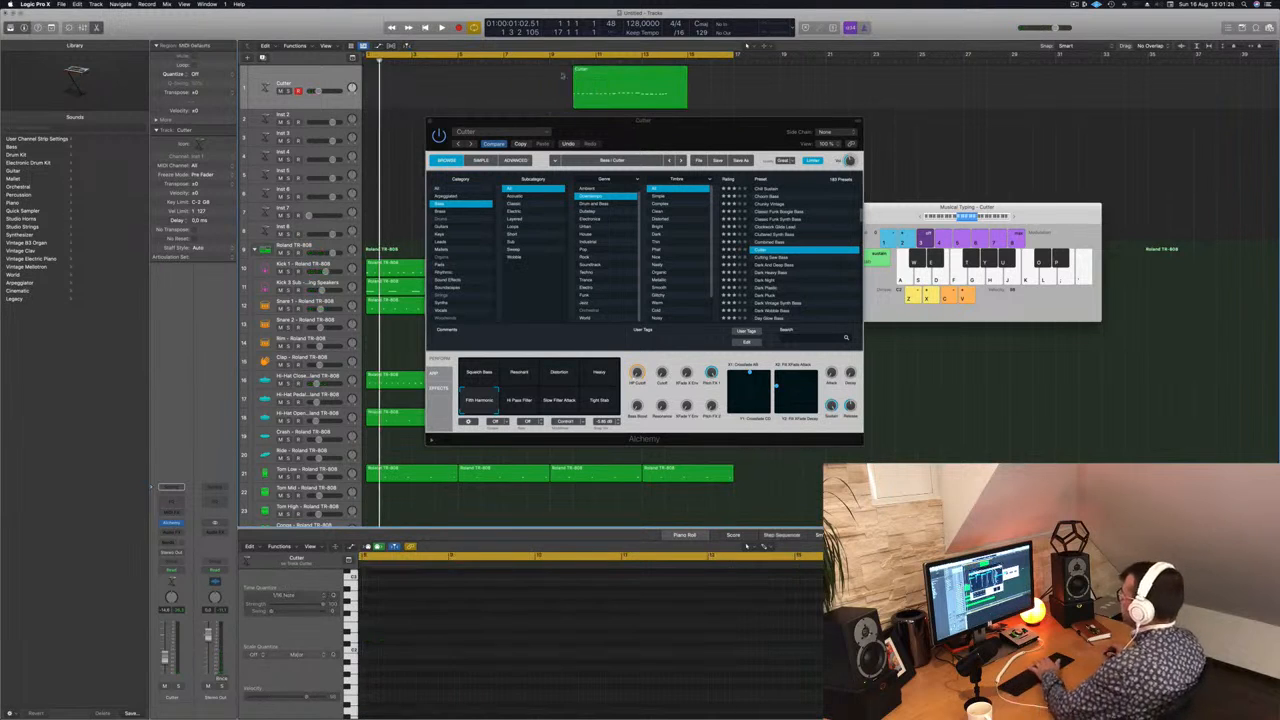
left_click_drag(597, 80, 390, 80)
key("space")
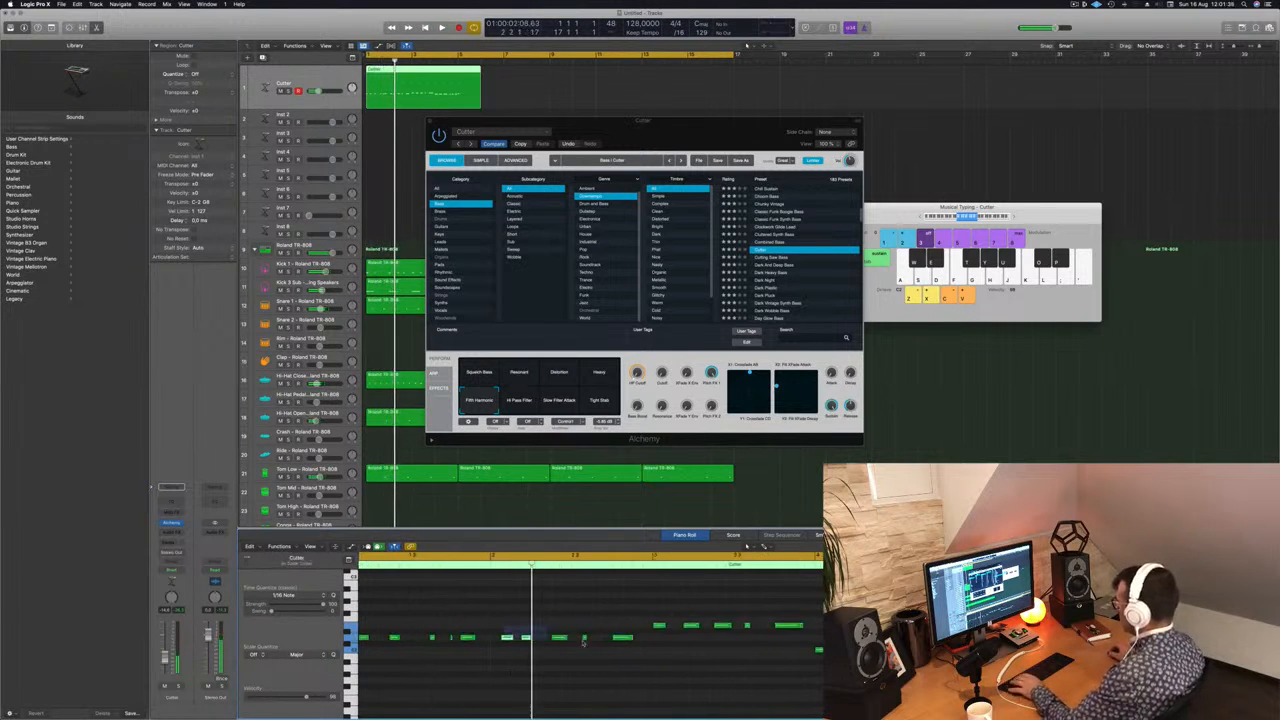
Step: Repeat the first bar's bass pattern in bar 2 and delete the recorded notes in bars 3 and 4
left_click_drag(575, 627, 531, 641)
key("space")
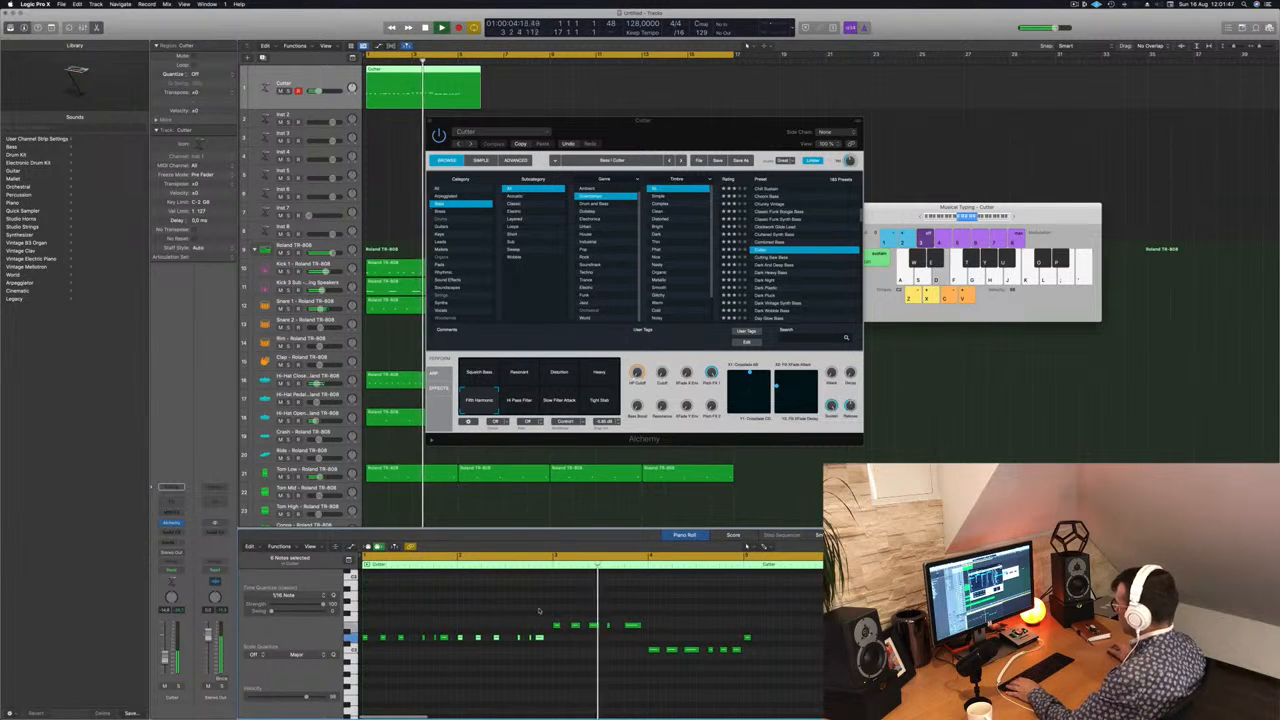
left_click_drag(549, 611, 766, 632)
key("Delete")
Step: Copy the six-note pattern into bar 3 at a higher pitch and into bar 4 at a lower pitch
left_click_drag(464, 648, 558, 633)
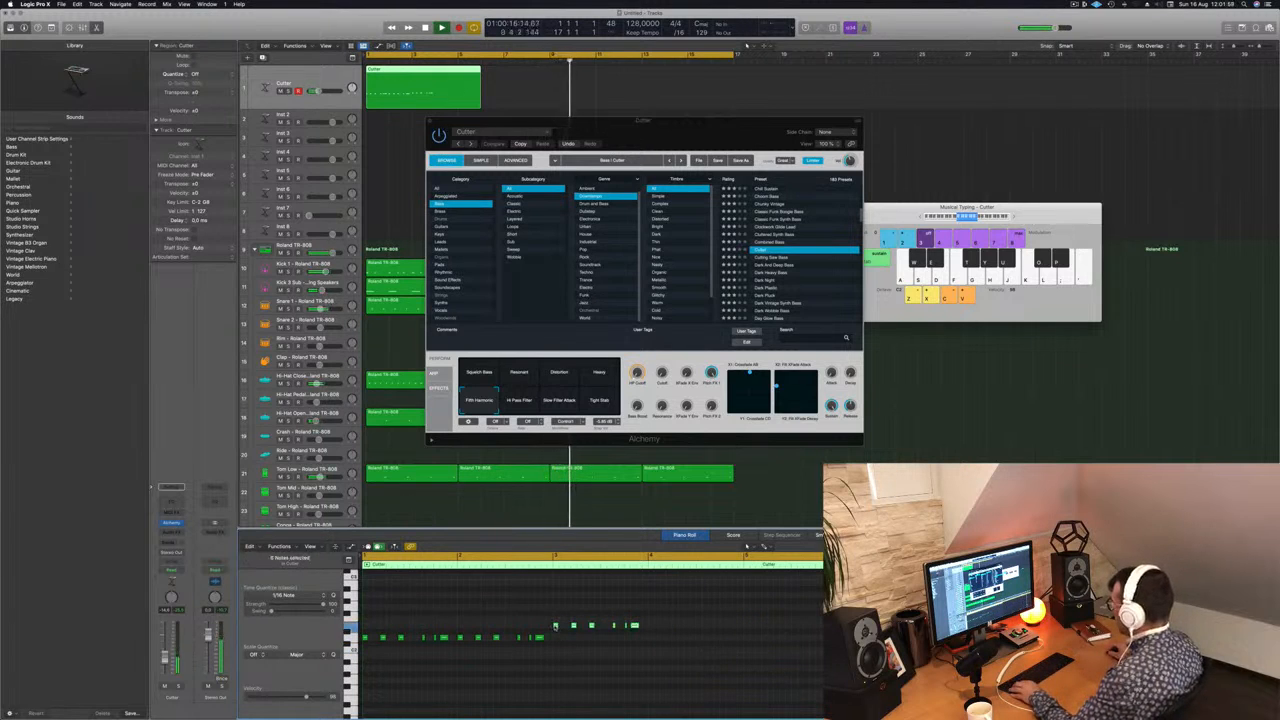
left_click_drag(556, 627, 651, 651)
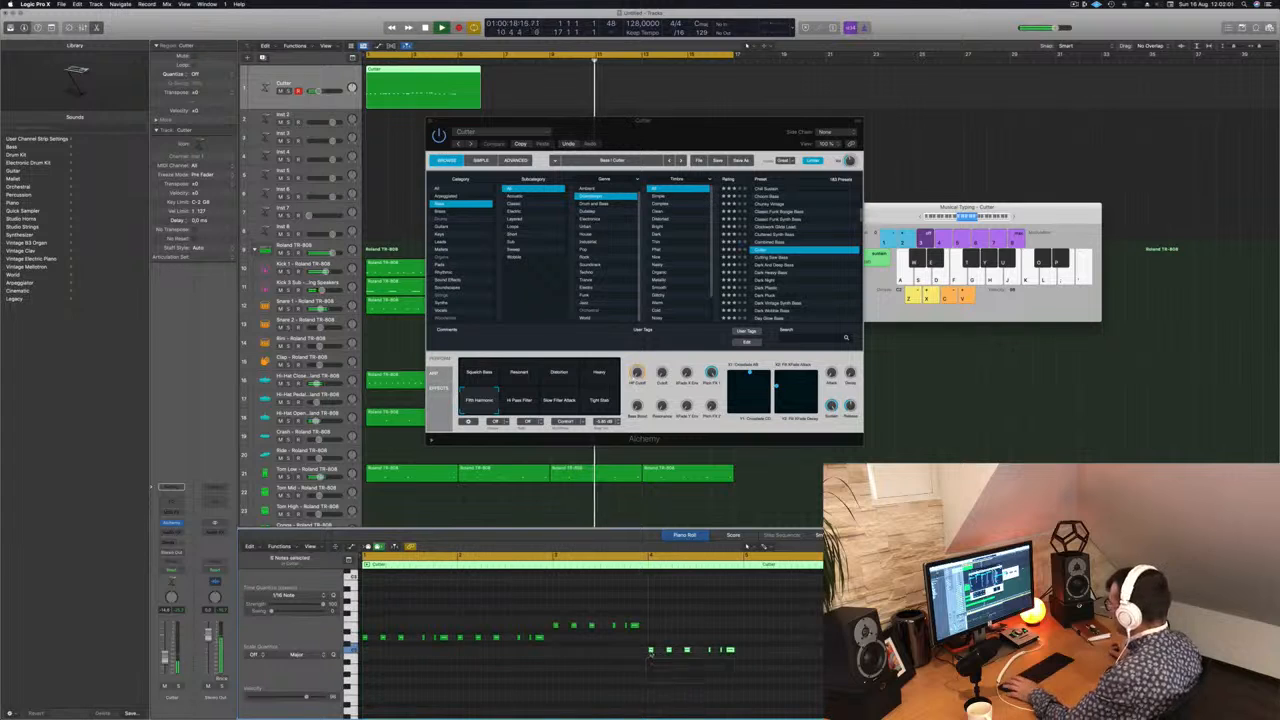
key("space")
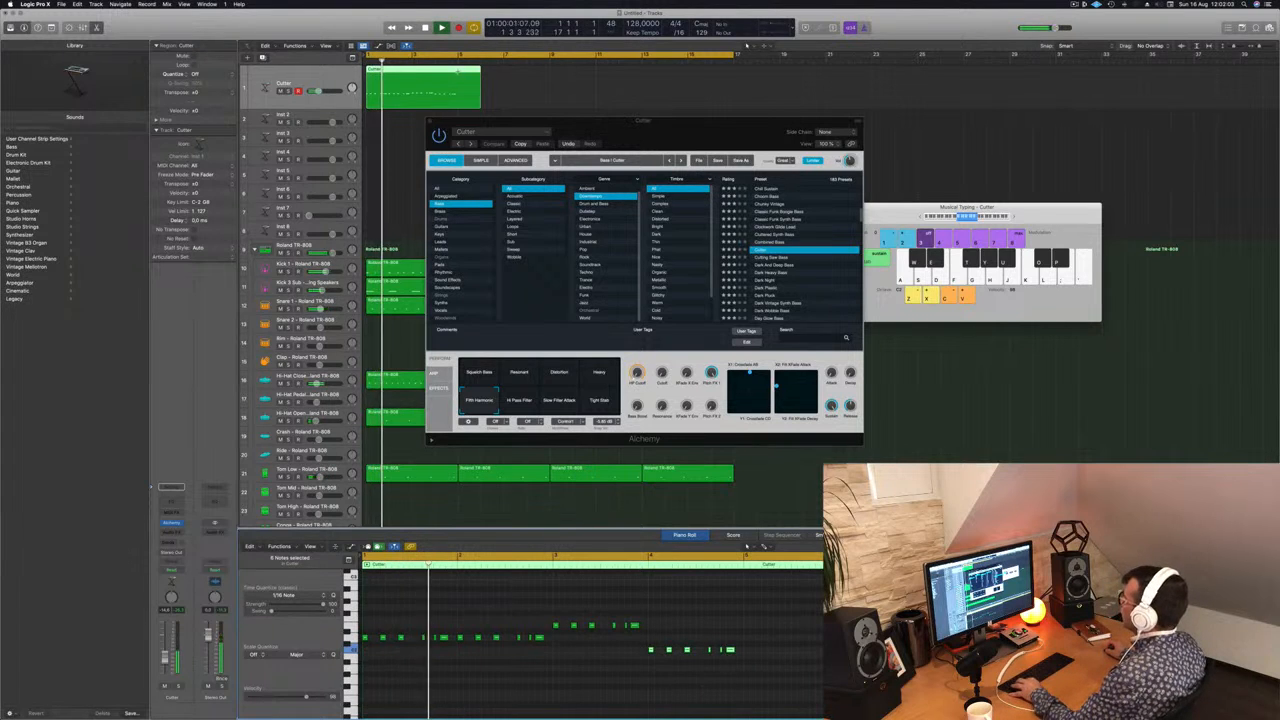
Step: Cut the bass region off at bar 5 to leave four bars, and play it from the start
left_click(458, 73, "super")
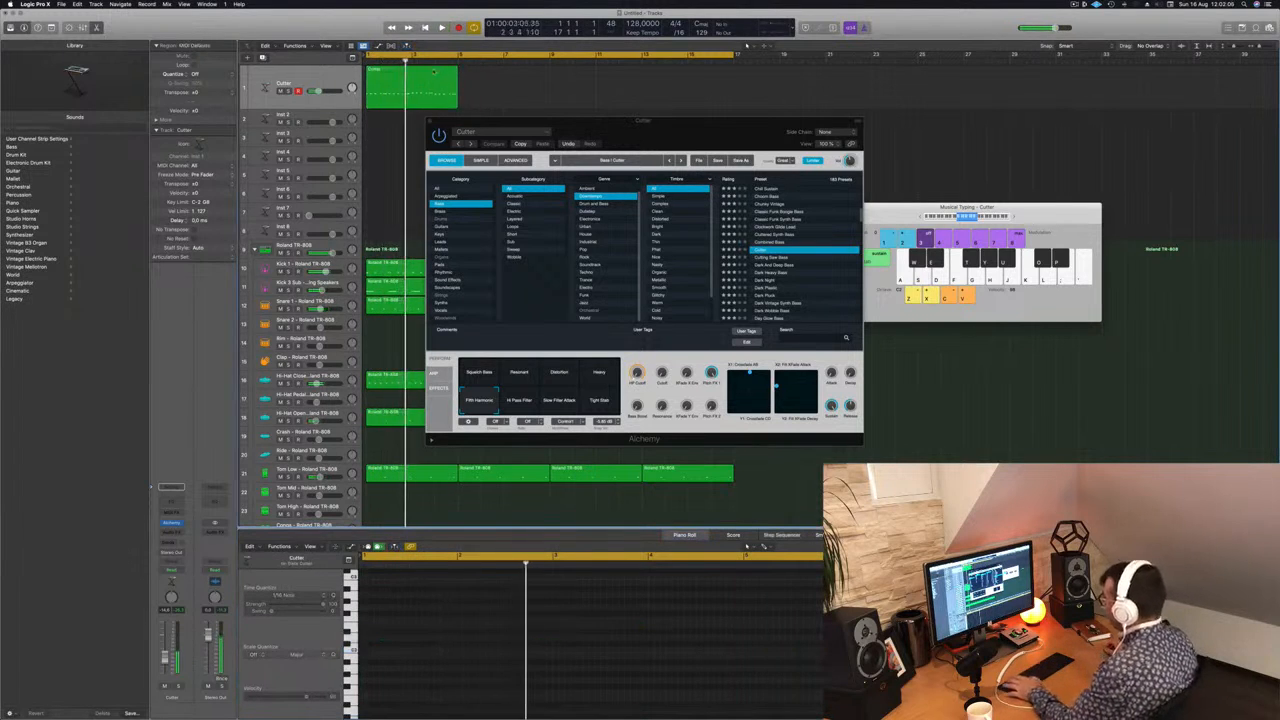
left_click(421, 72)
left_click_drag(727, 142, 805, 134)
key("space")
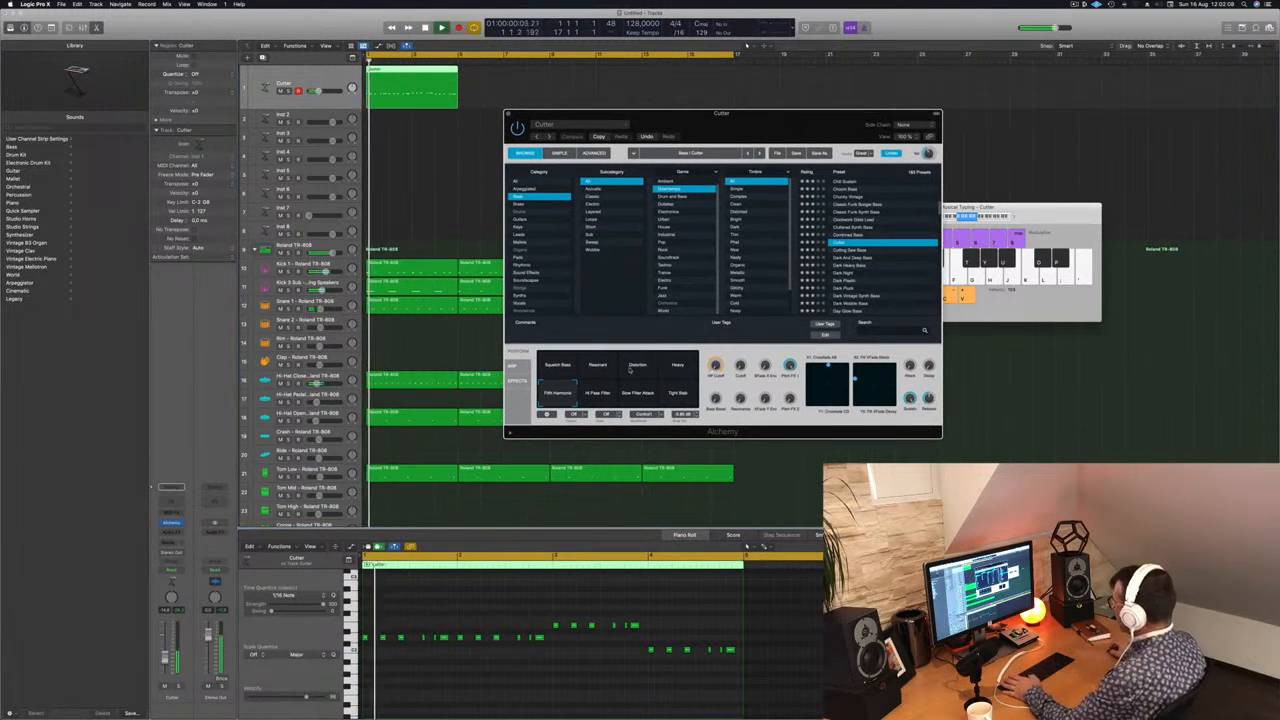
Step: Audition Cutter's snapshots during playback, including Hi Pass Filter, Slow Filter Attack, Tight Stab, Resonant, Distortion and Heavy
left_click(598, 392)
left_click(638, 392)
left_click(678, 392)
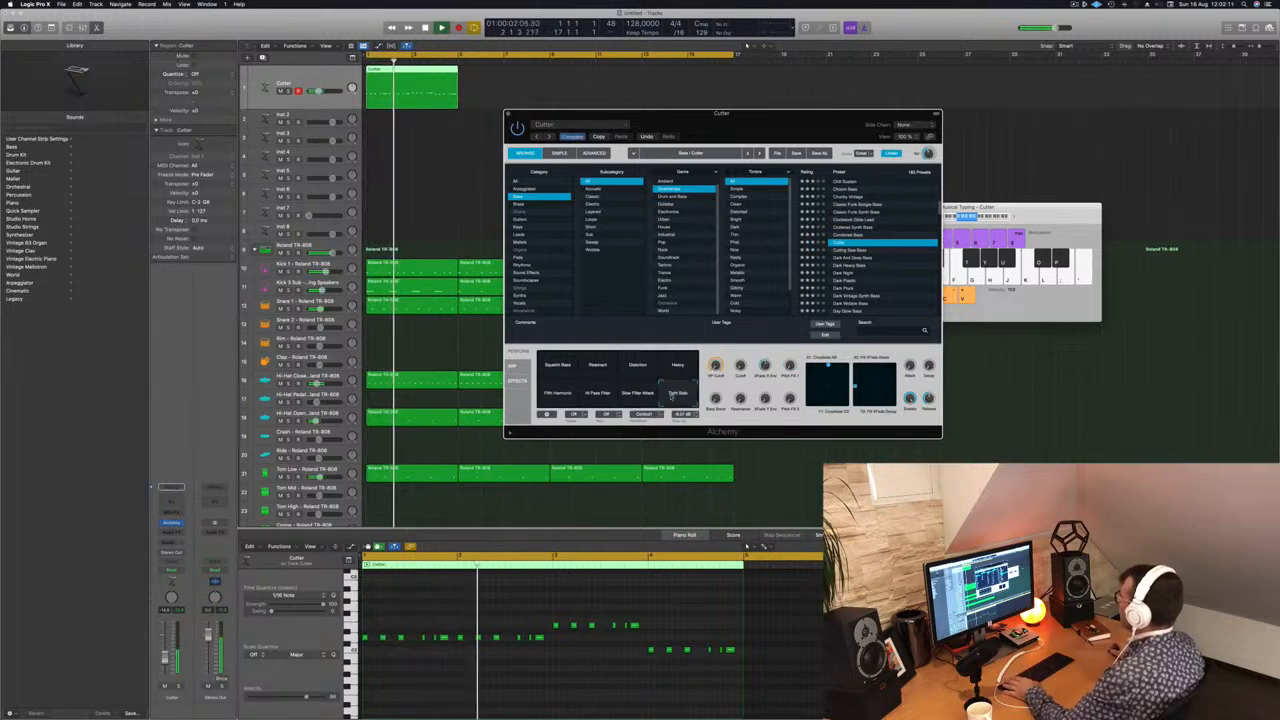
left_click(678, 365)
left_click(597, 366)
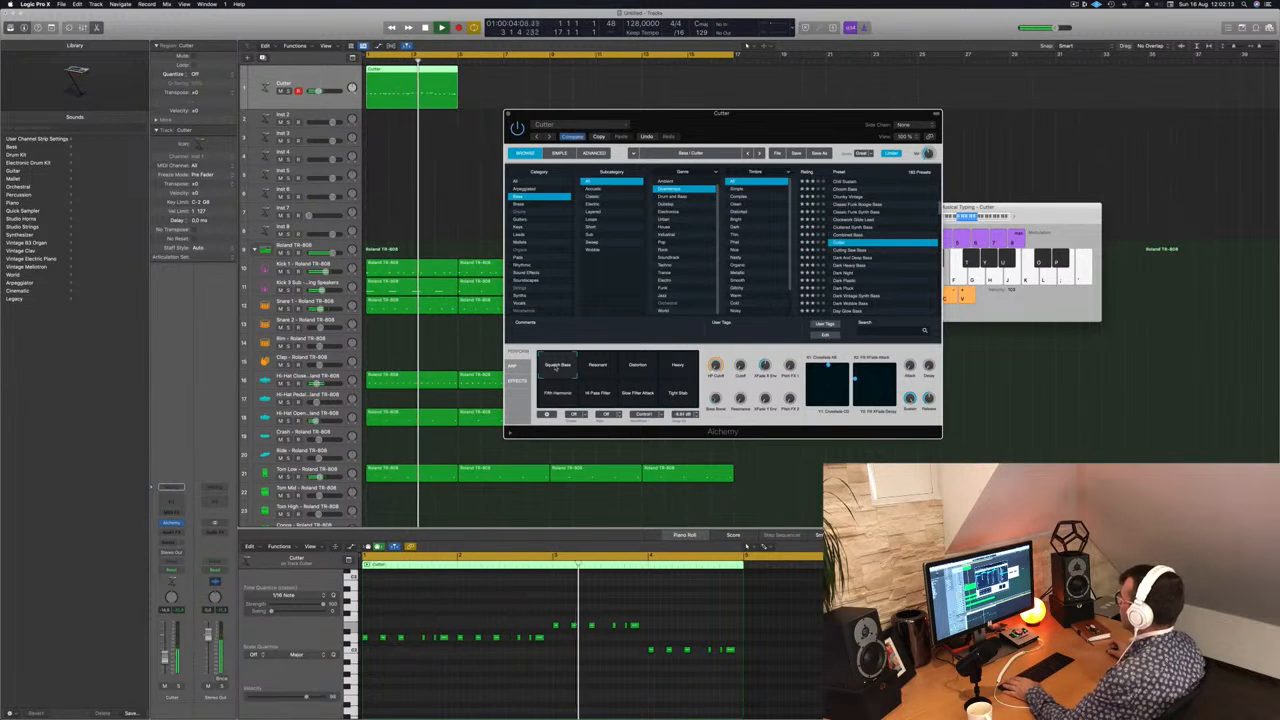
left_click(637, 366)
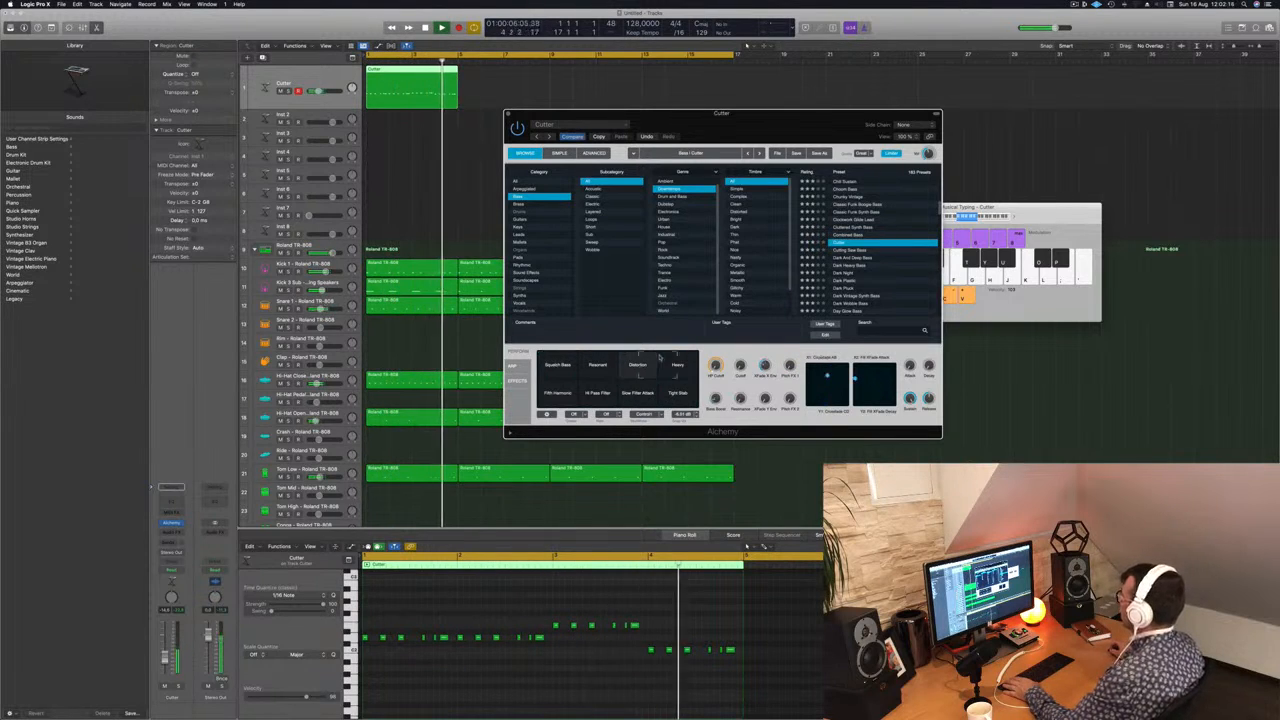
left_click(678, 365)
Step: Audition the bass presets from Cutting Saw Bass through Dark And Deep Bass to Dark Plastic
left_click(870, 250)
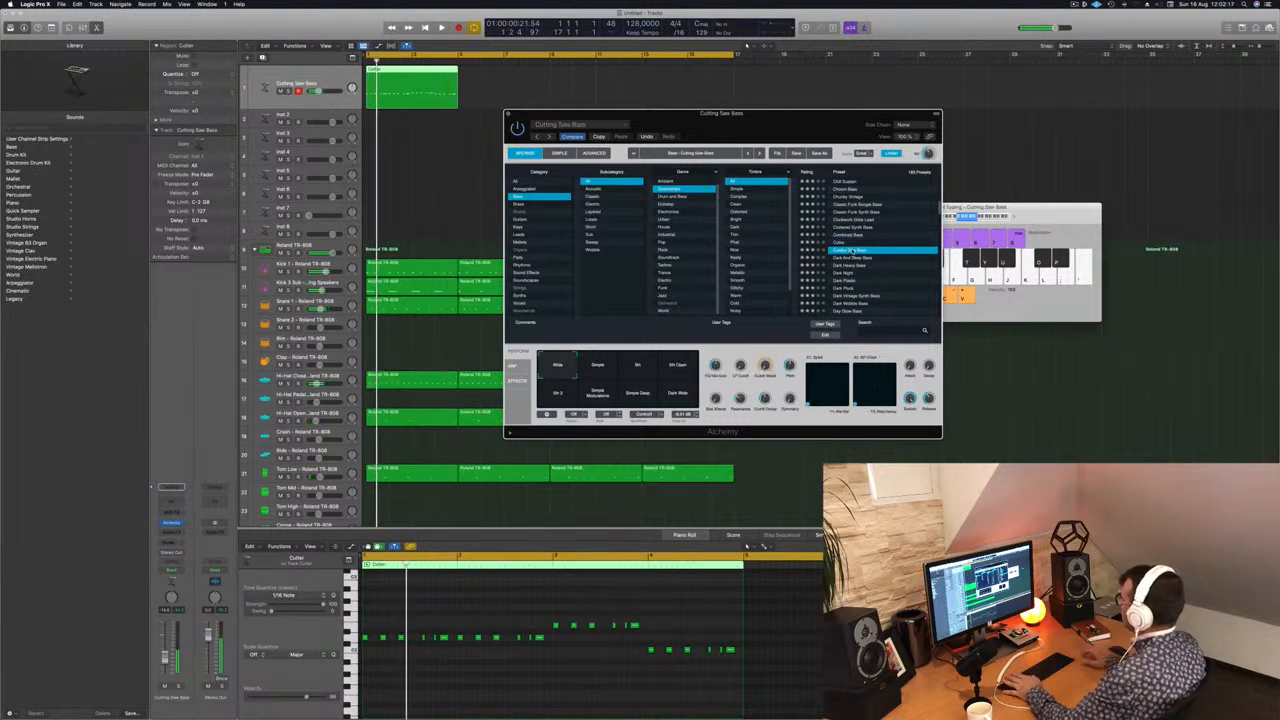
key("Down")
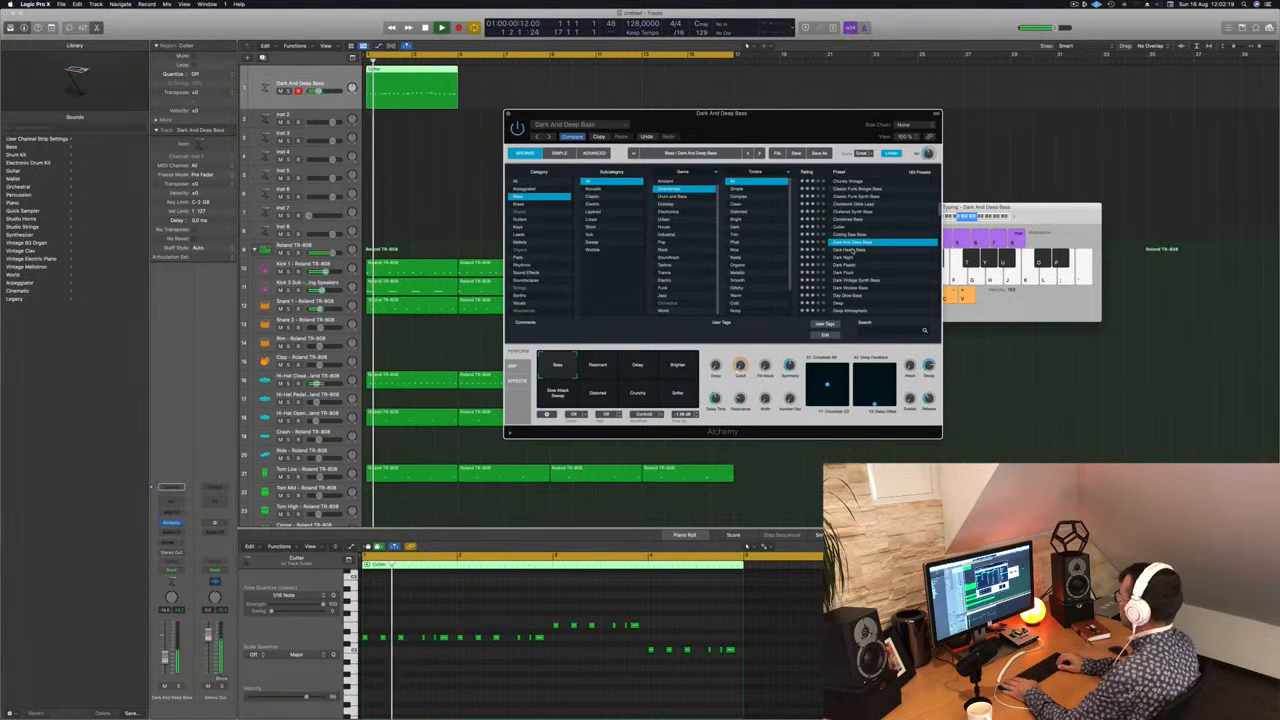
key("Down")
key("Down")
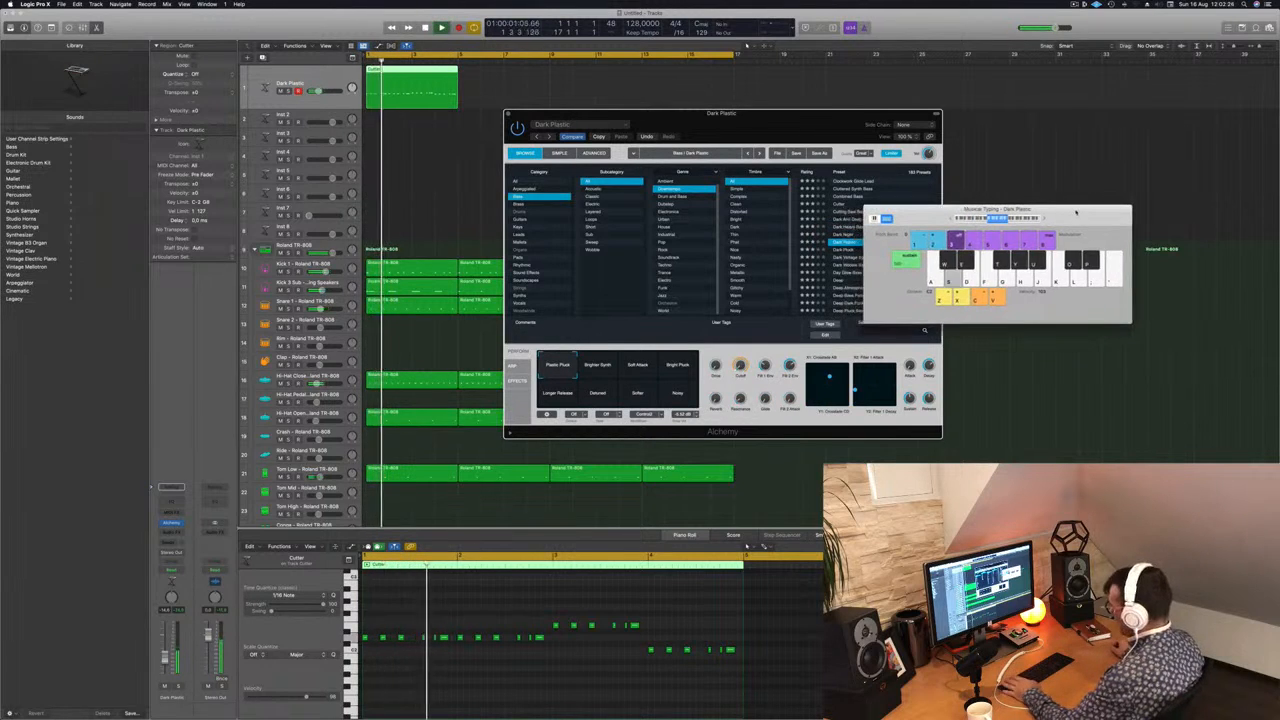
Step: Audition further bass presets, including Day Glow Bass, Deep, Deep Atmospheric, Deep Bass Patterns and Deep Dark Funk Bass
left_click_drag(802, 114, 708, 122)
scroll(774, 260, "down", 2)
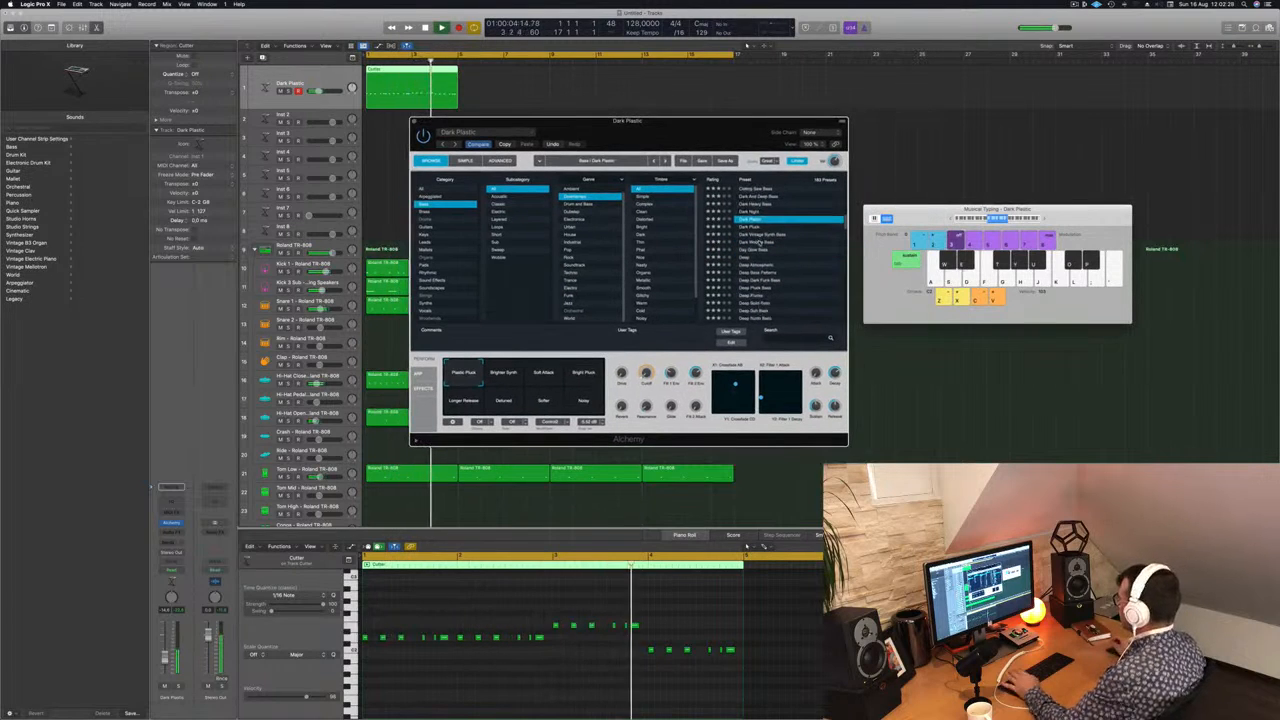
left_click(760, 242)
left_click(747, 250)
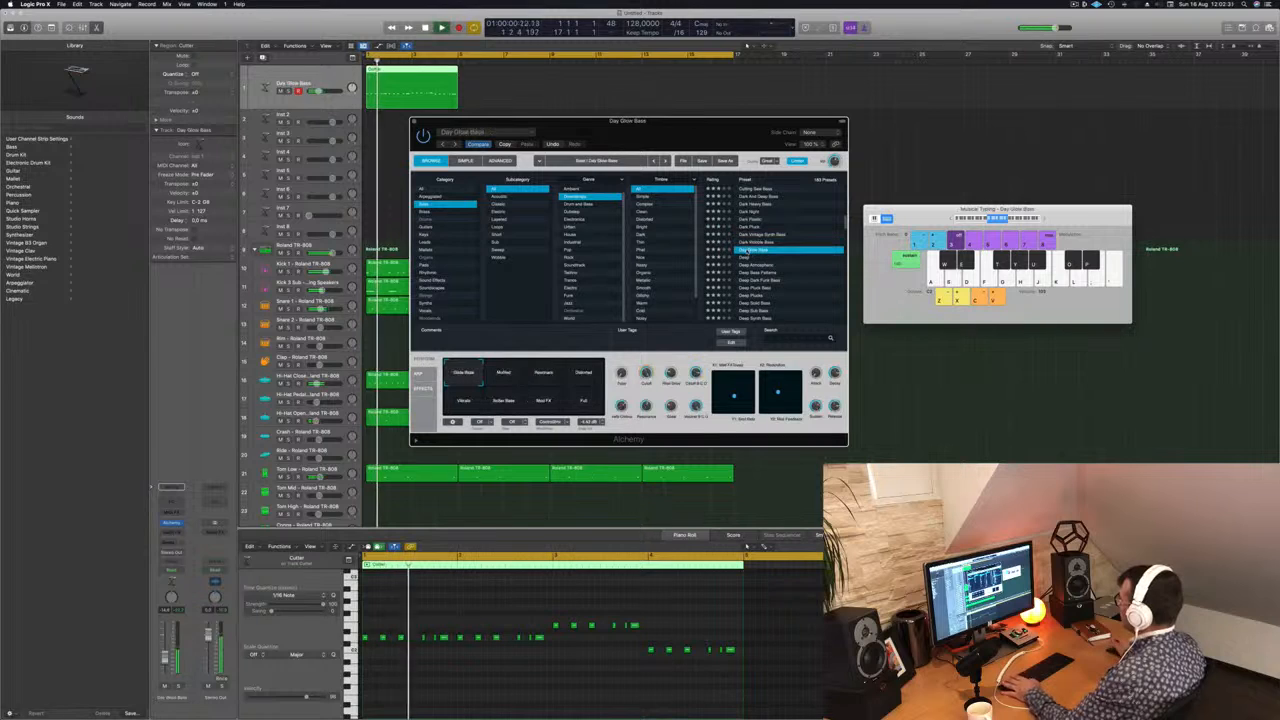
left_click(745, 258)
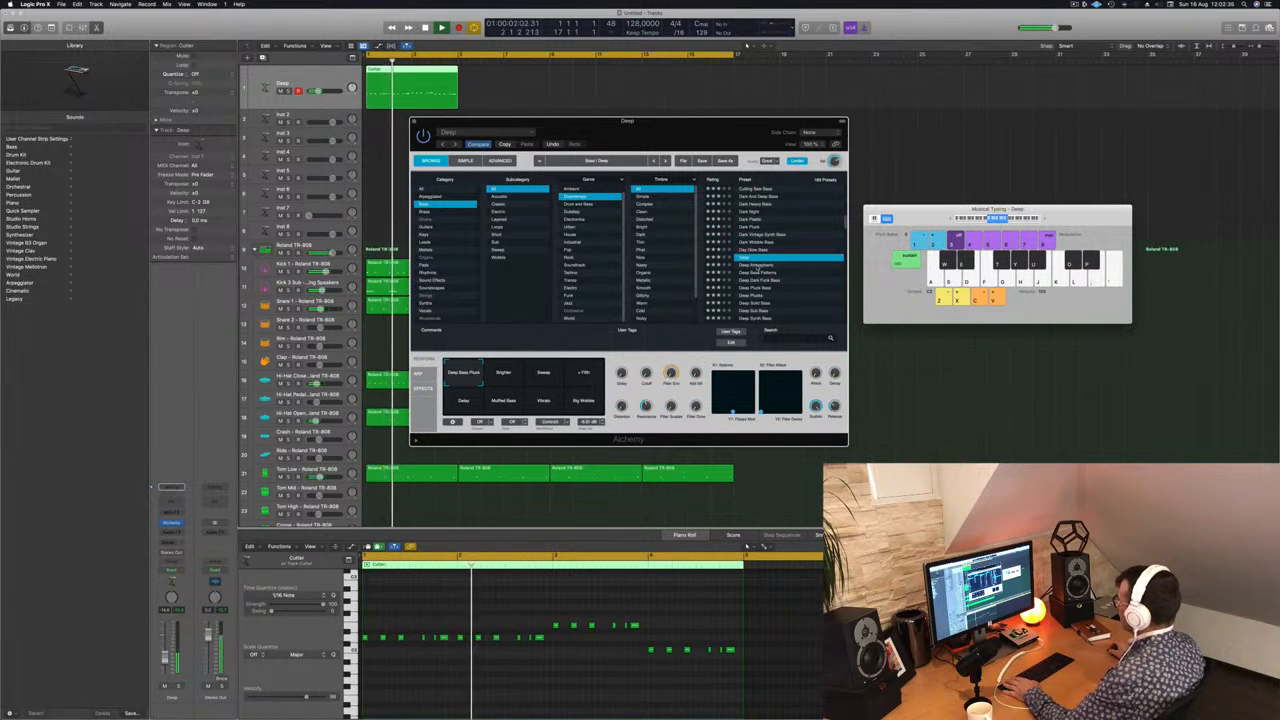
left_click(757, 266)
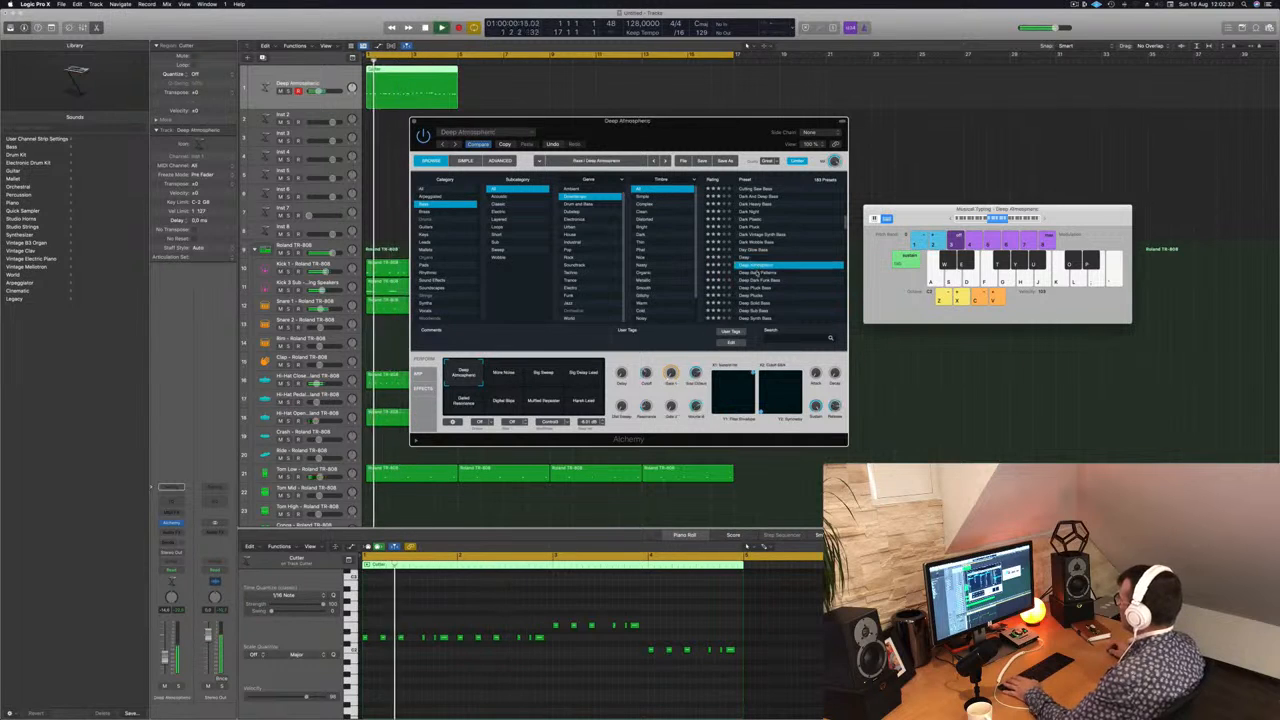
left_click(757, 273)
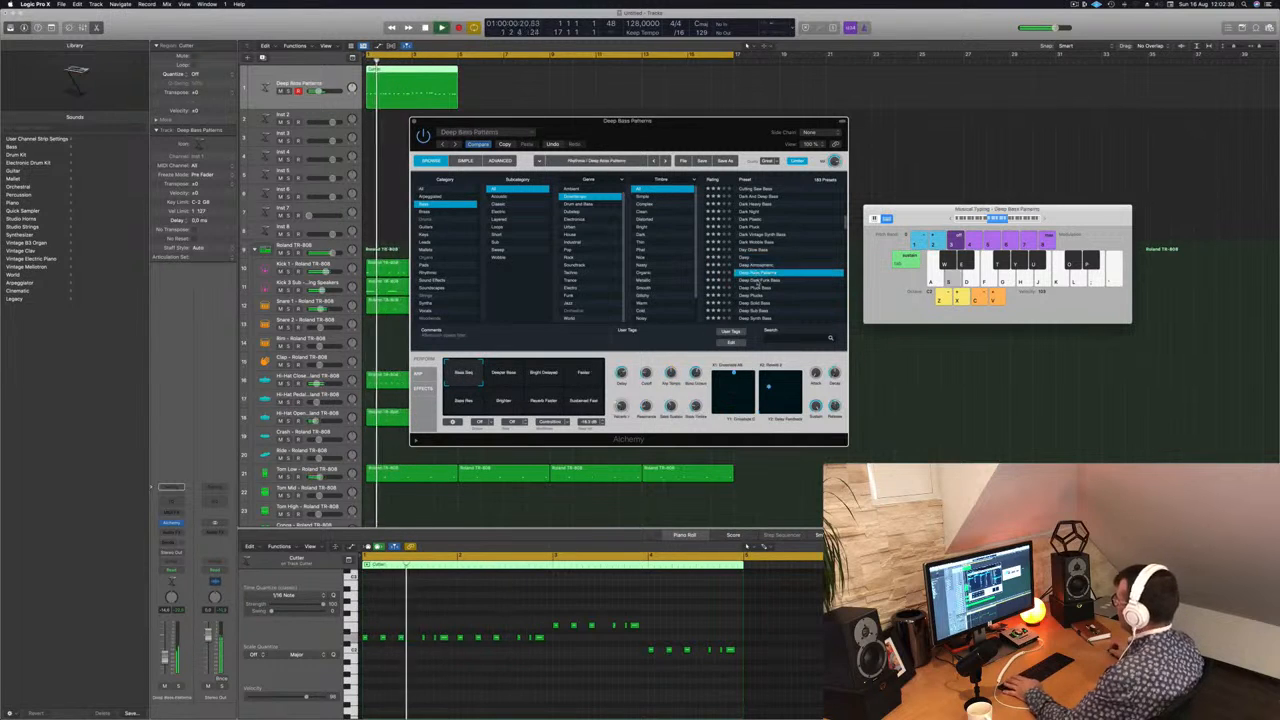
left_click(757, 281)
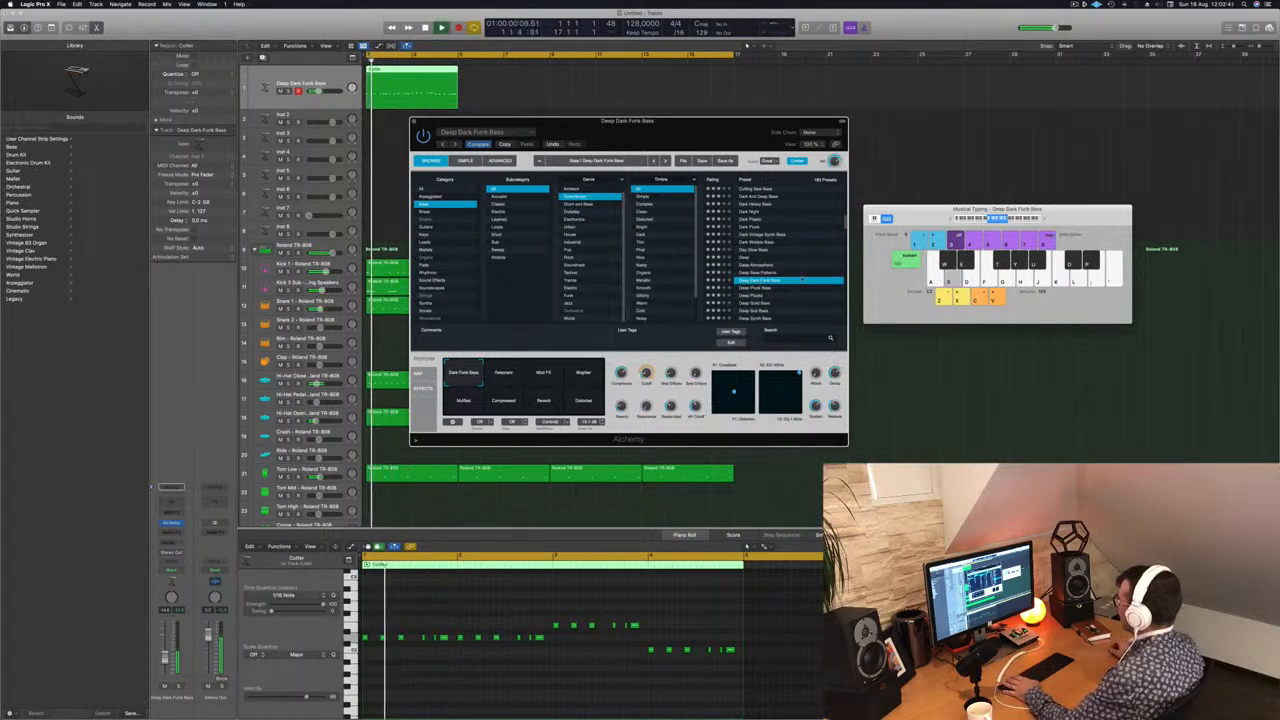
Step: Audition the Deep Solid Bass and Deep Synth Bass presets with the bass line
scroll(805, 280, "down", 3)
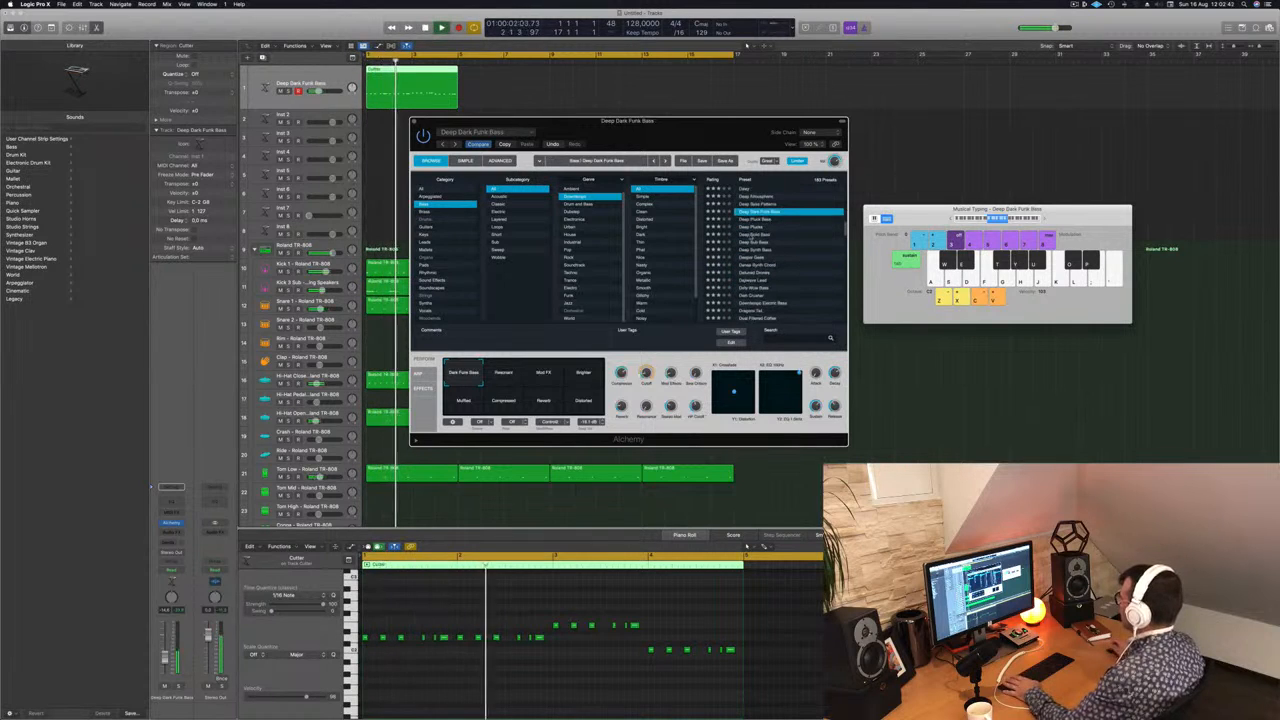
left_click(757, 234)
left_click(755, 249)
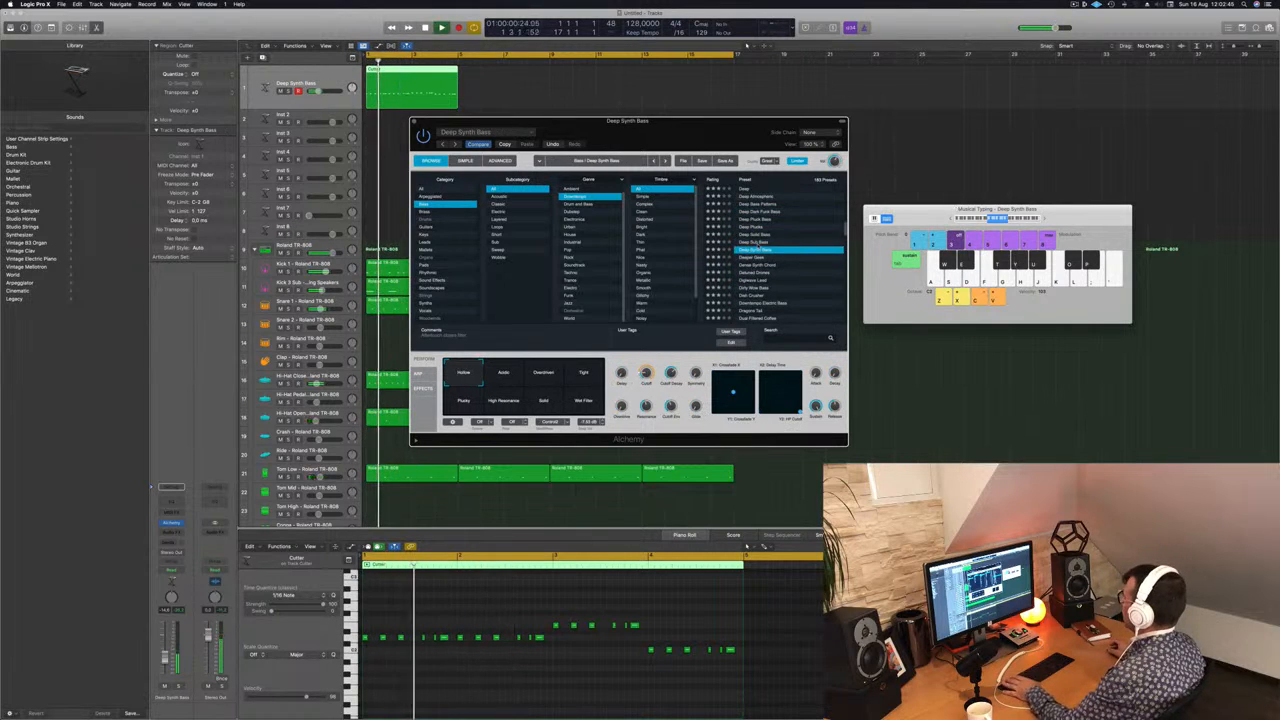
left_click_drag(741, 133, 904, 161)
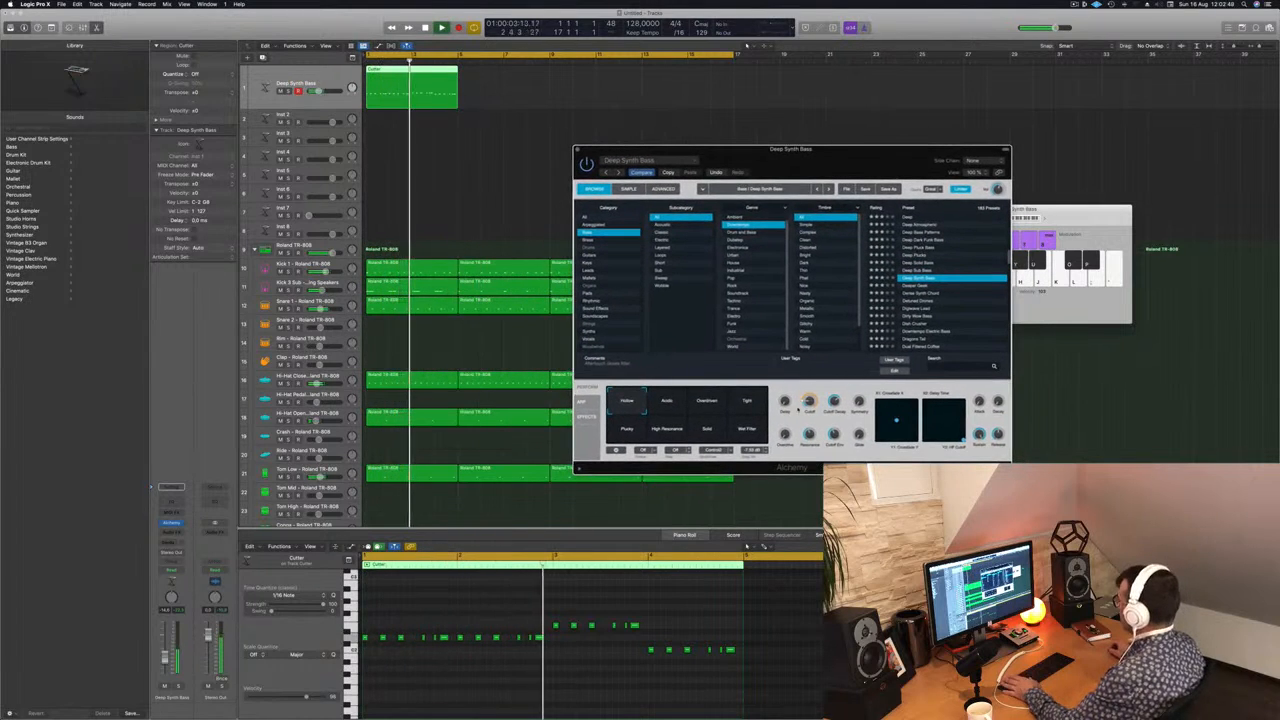
Step: Audition the presets from Digiwave Lead to Dish Crusher, trying several of Dish Crusher's snapshots
scroll(951, 337, "down", 3)
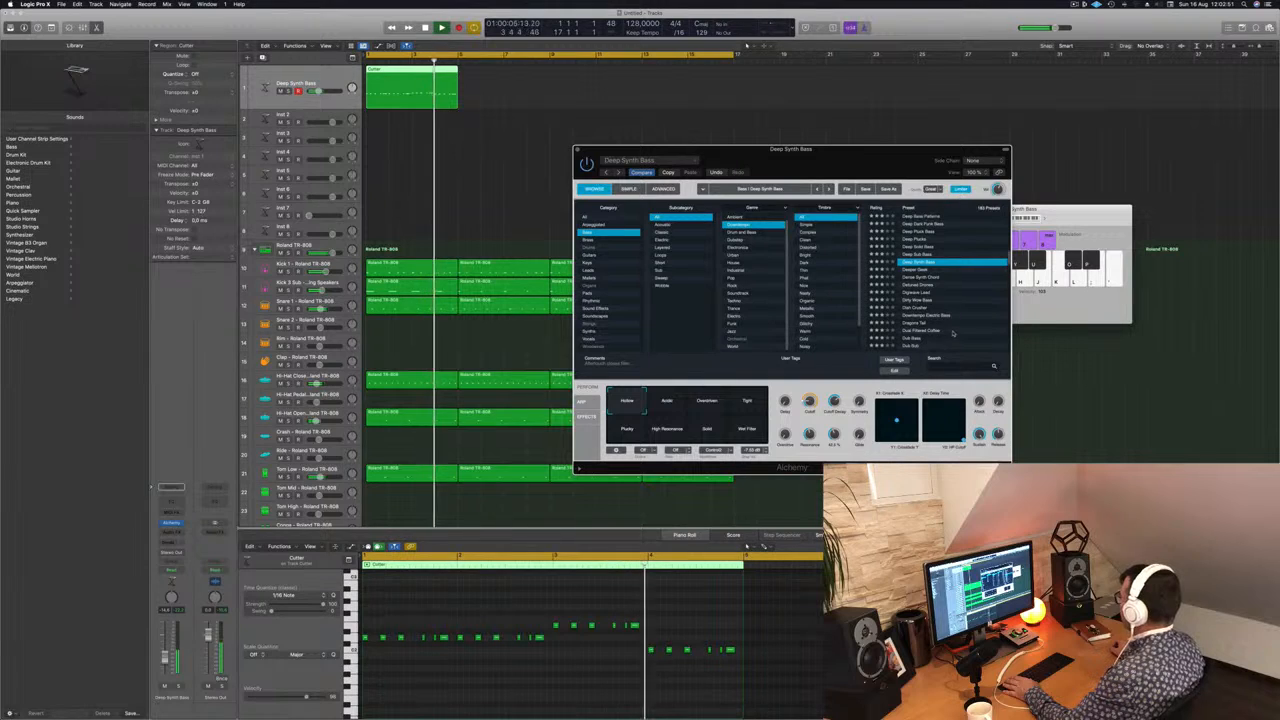
left_click(921, 292)
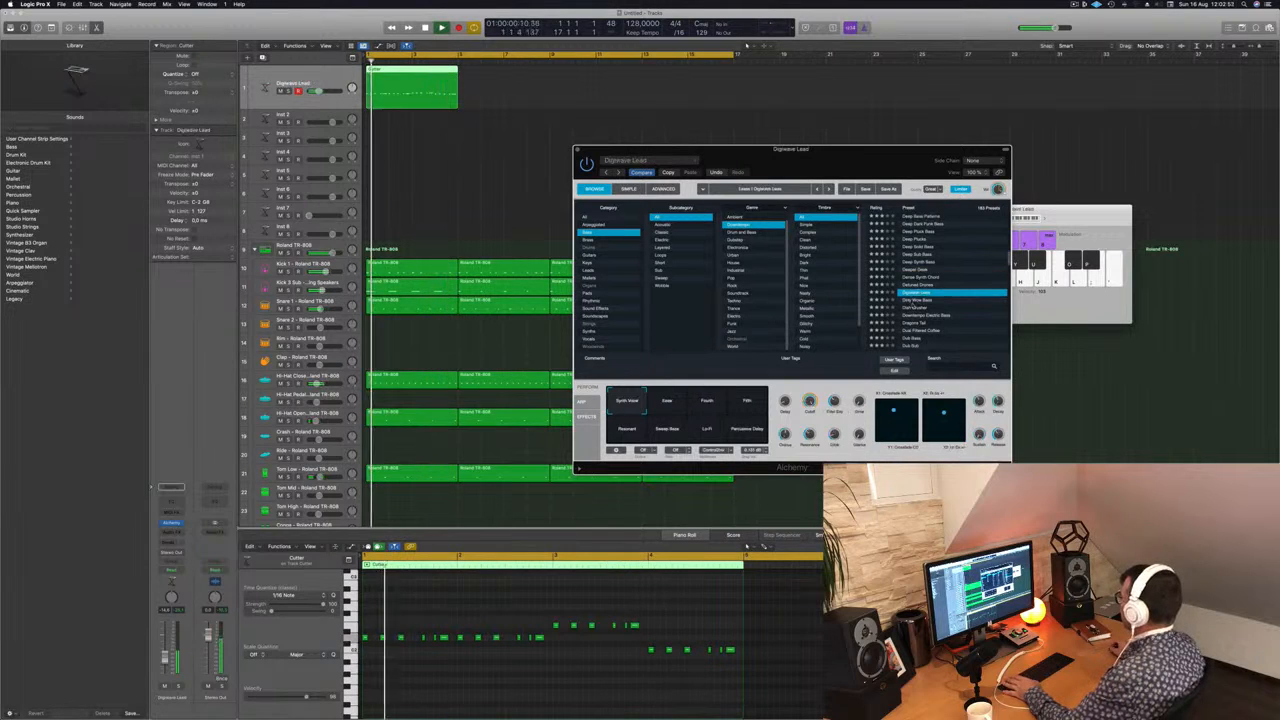
key("Down")
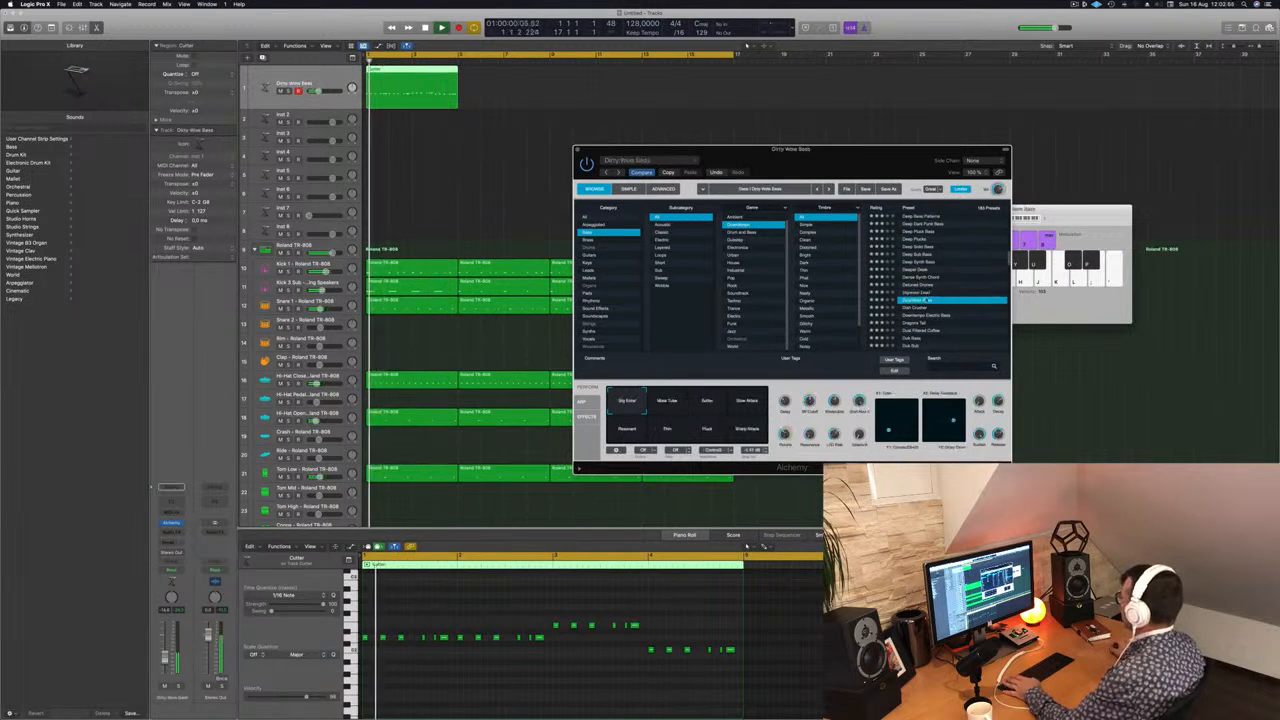
key("Down")
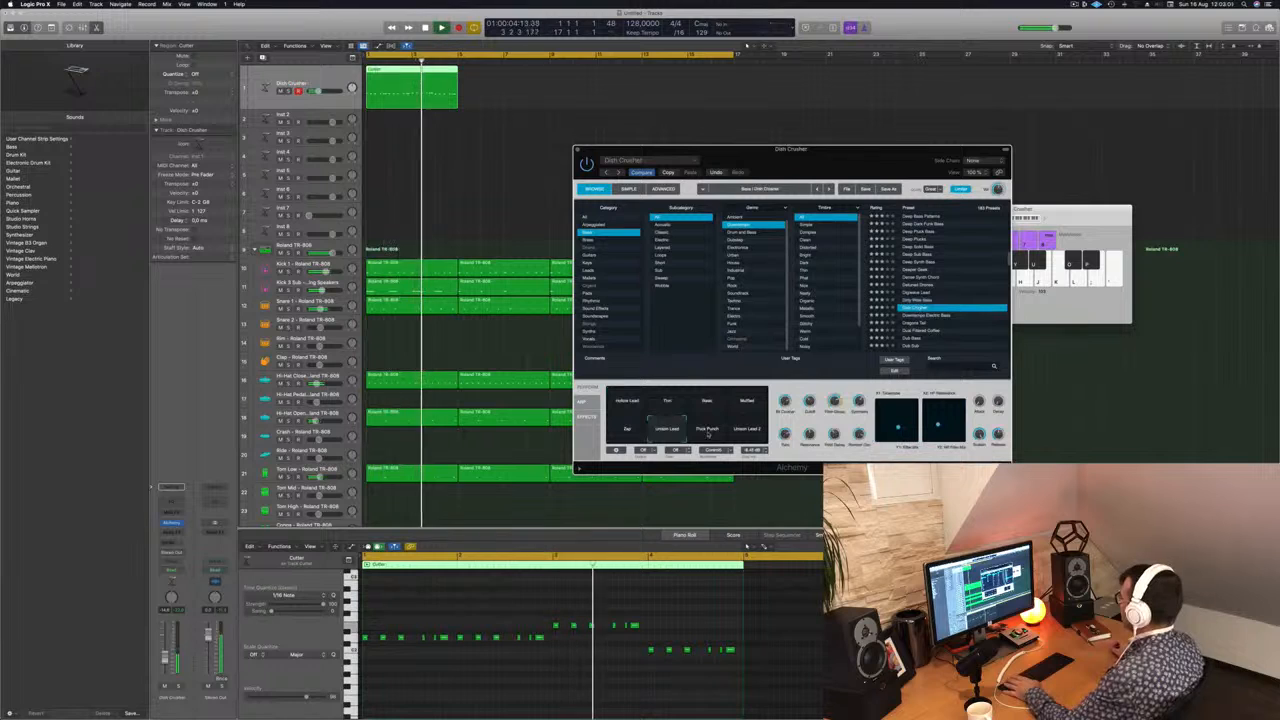
Step: Load the Downtempo Electric Bass preset and audition its snapshots, including Distorted and Softer, from the start
scroll(930, 262, "down", 3)
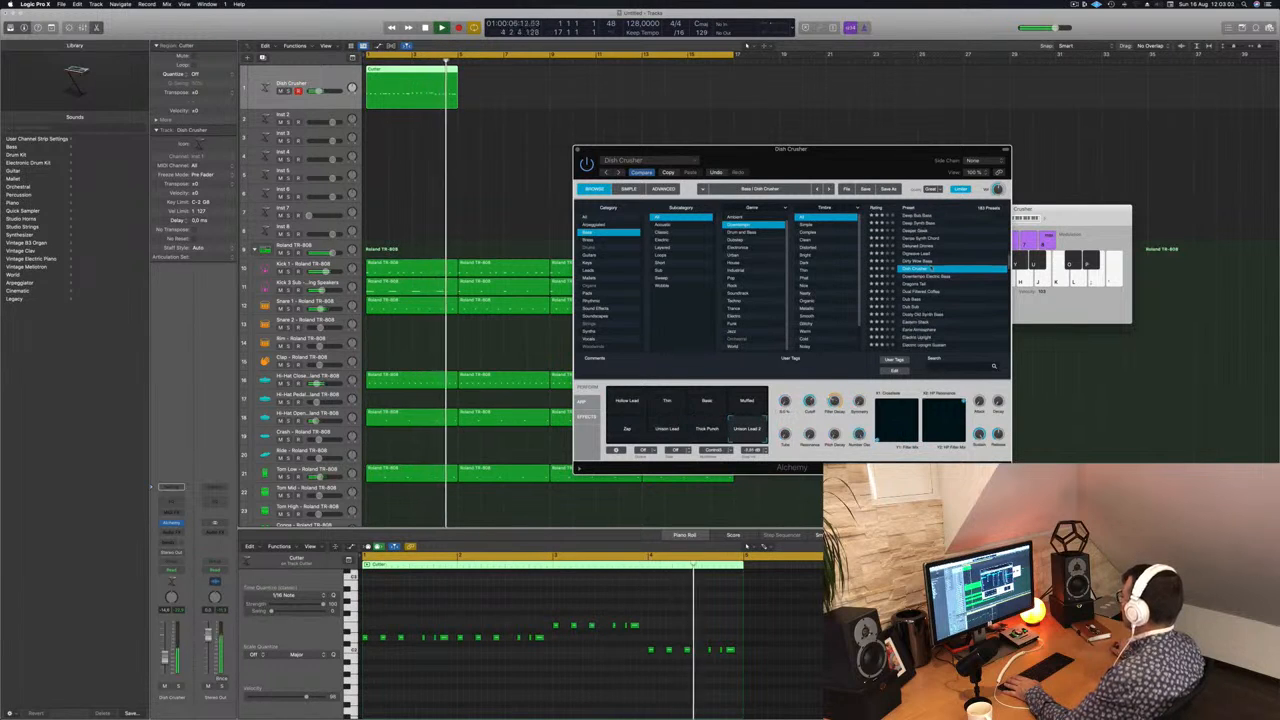
left_click(934, 277)
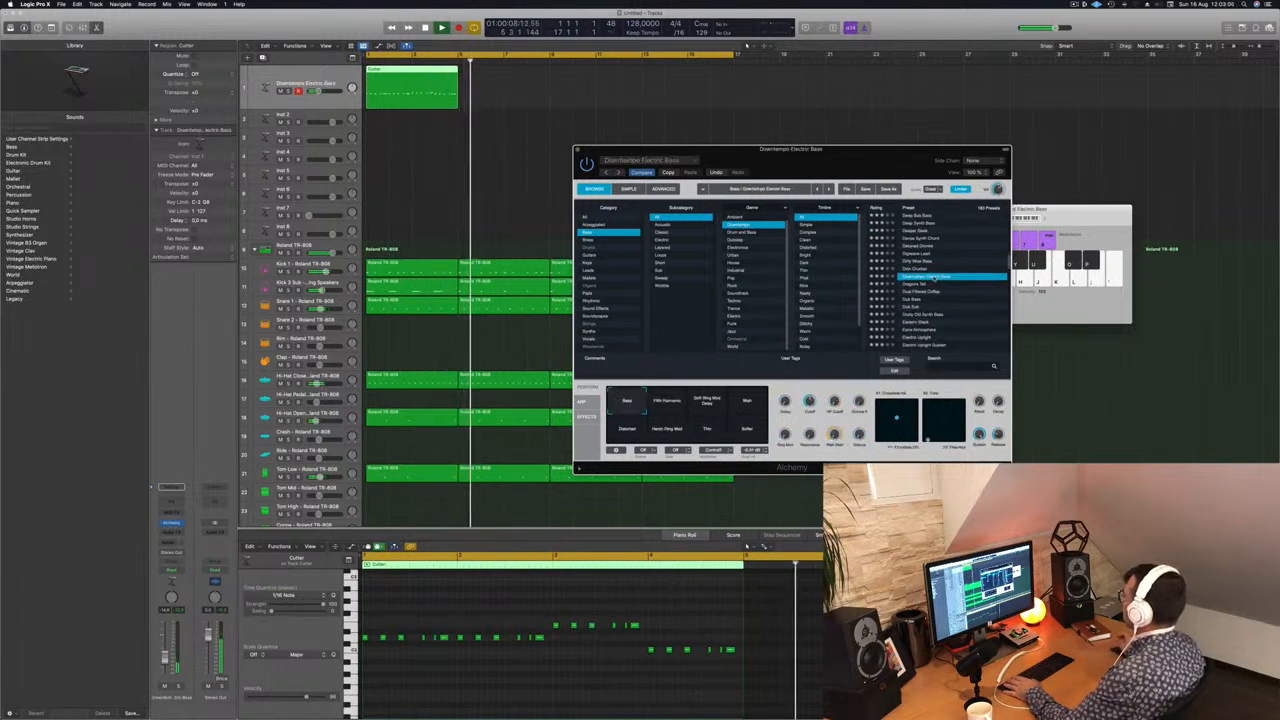
left_click_drag(860, 150, 792, 112)
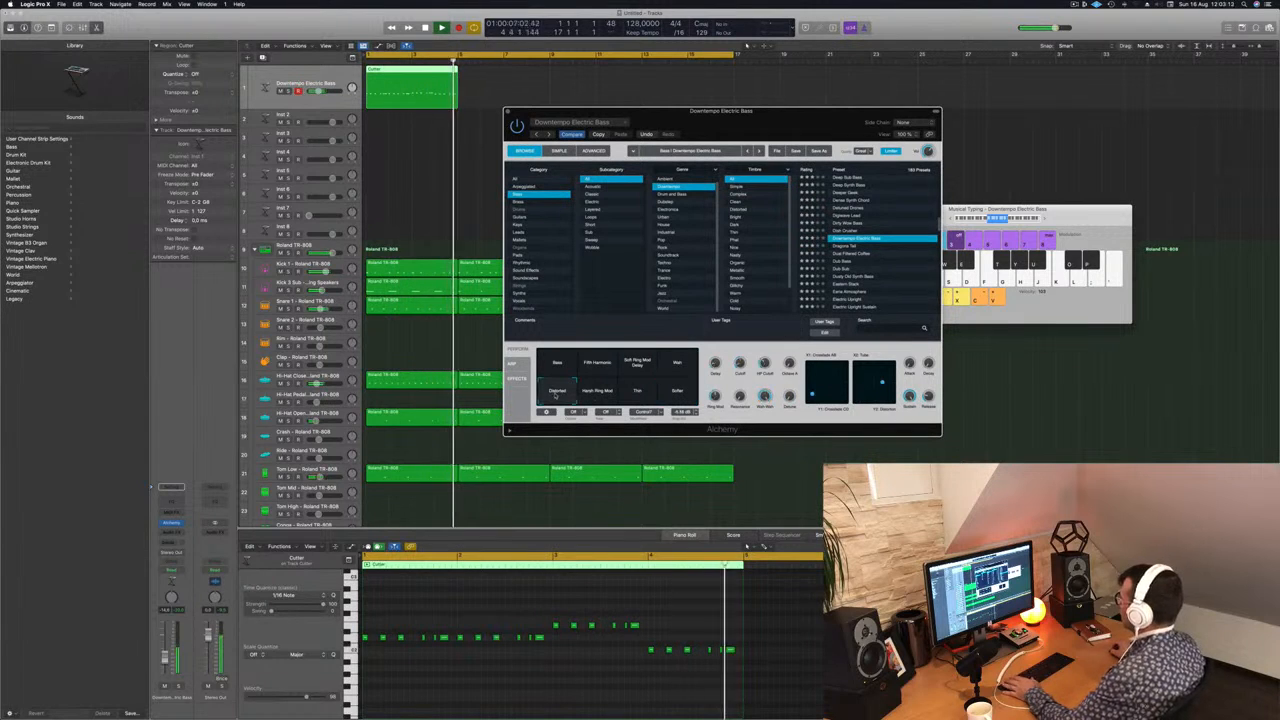
key("space")
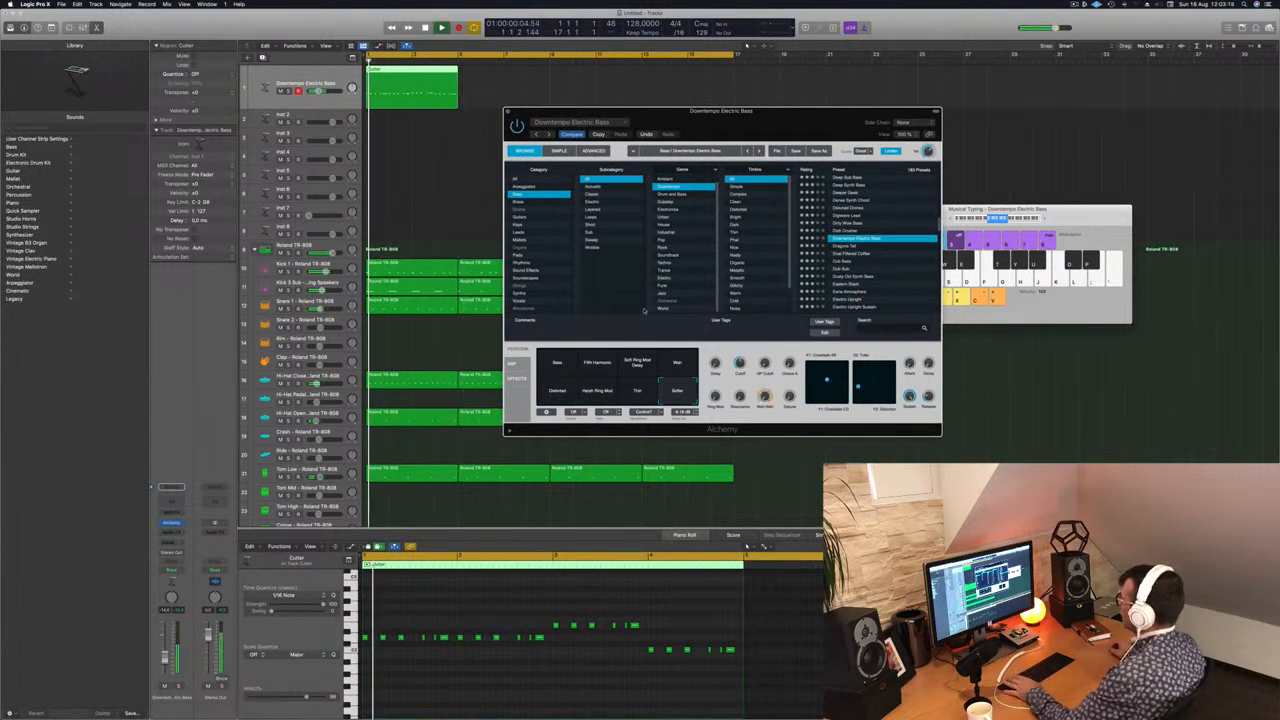
Step: Copy the four-bar bass region to fill all sixteen bars, select the track's regions and replay the beat
left_click_drag(399, 72, 491, 72)
left_click_drag(604, 80, 843, 216)
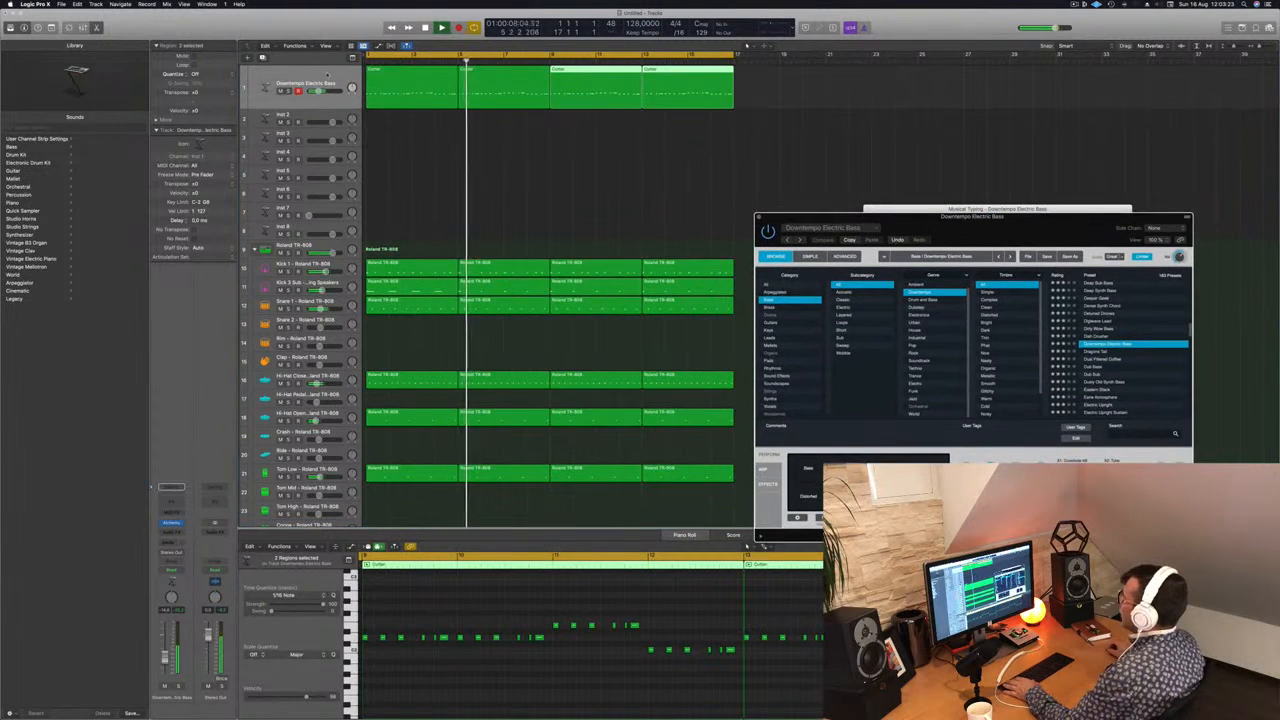
left_click(300, 84)
key("space")
key("space")
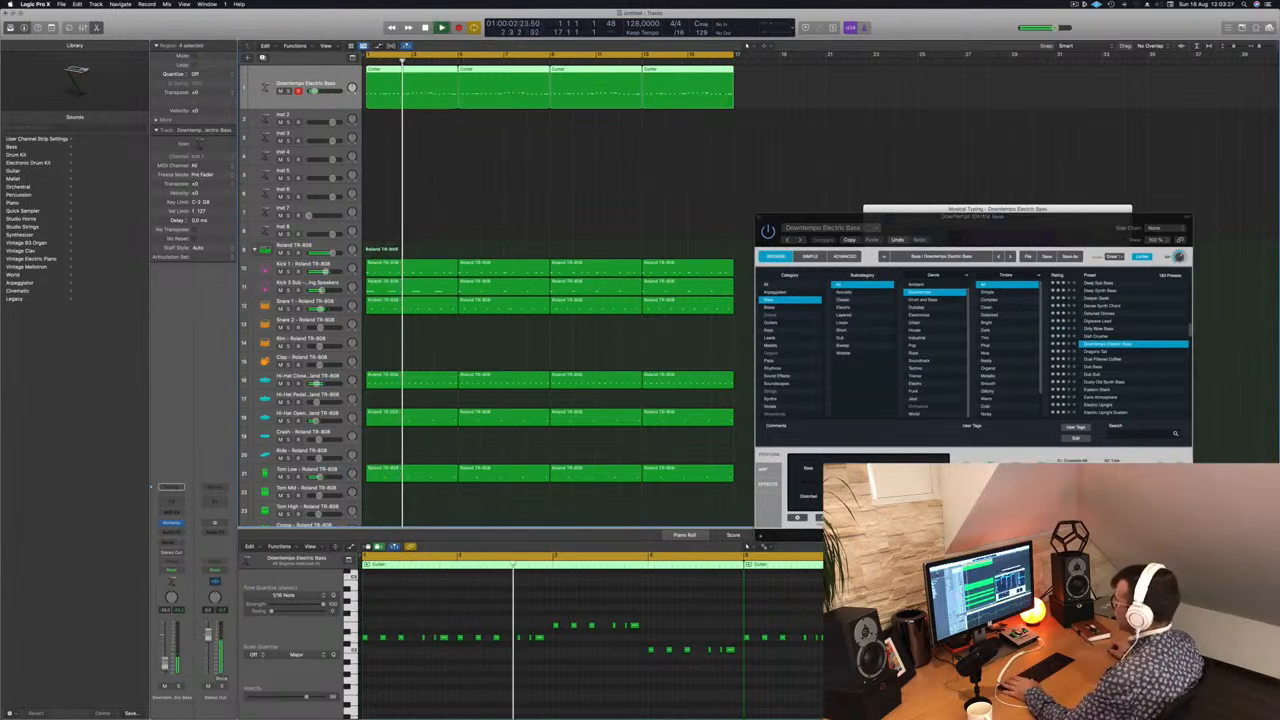
Step: Compare more Downtempo Electric Bass snapshots, choose the Bass snapshot and replay the beat from the start
left_click_drag(993, 223, 704, 286)
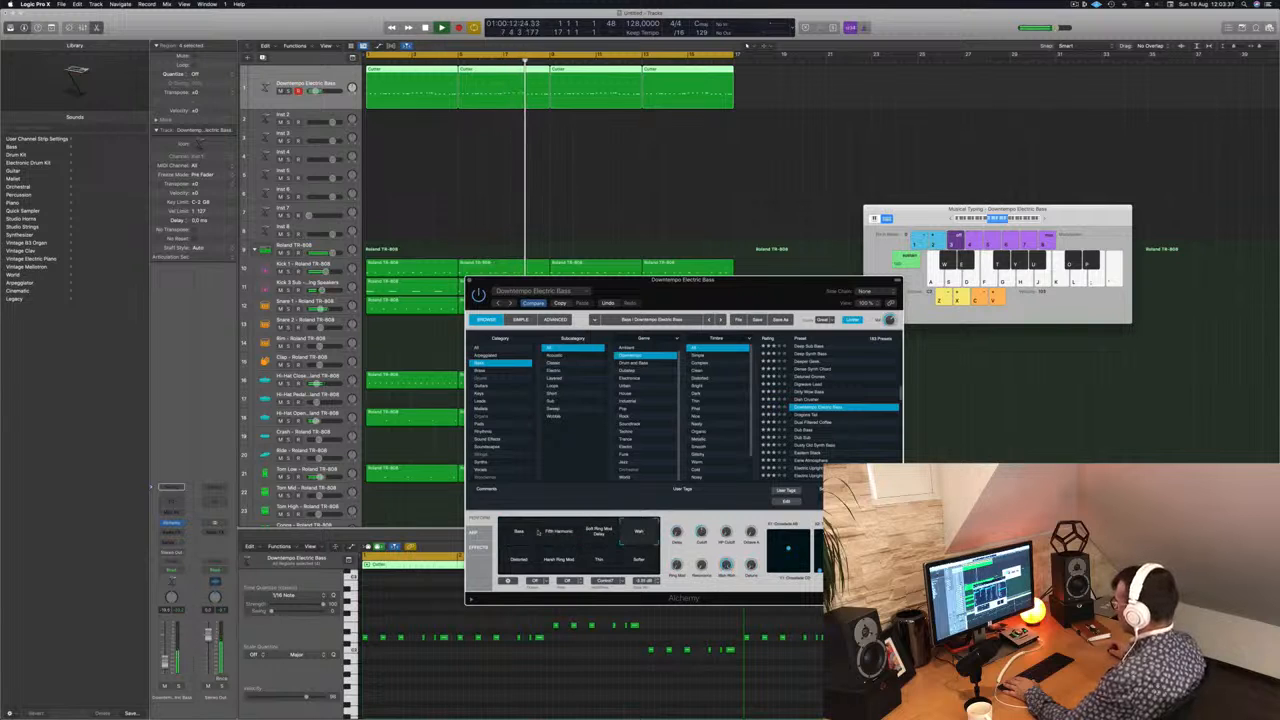
key("Return")
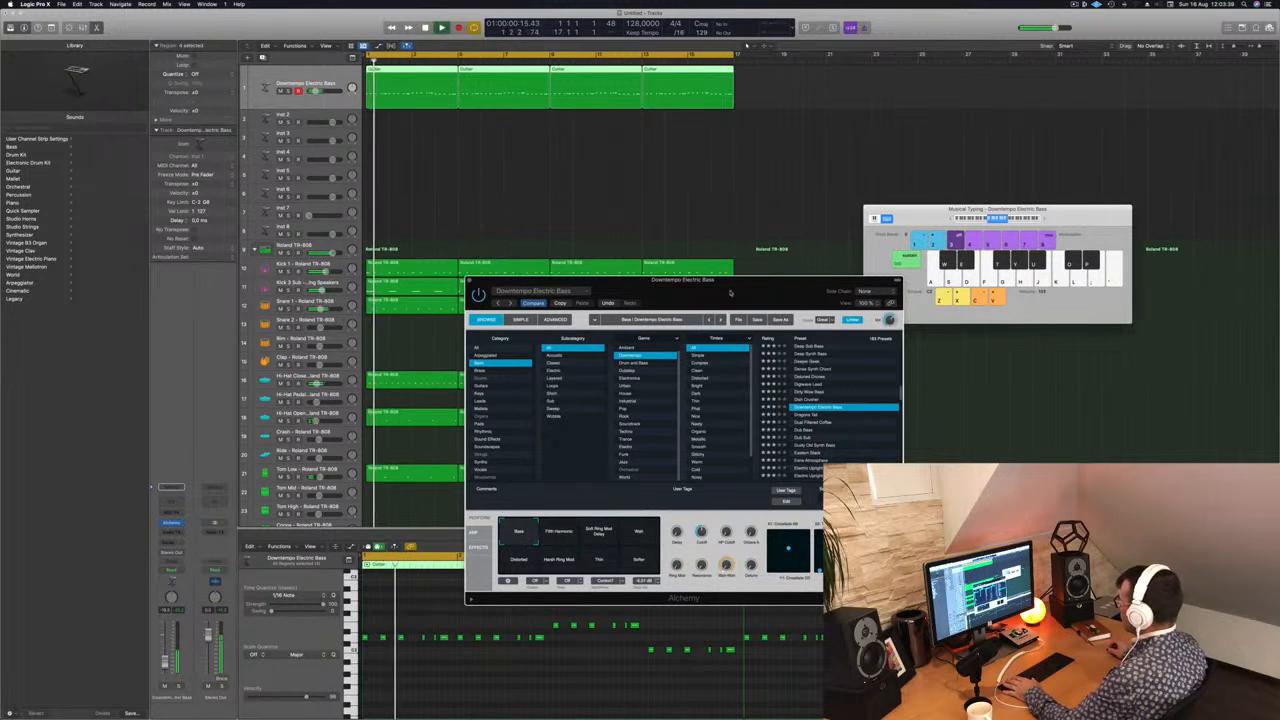
left_click_drag(728, 290, 659, 264)
key("Return")
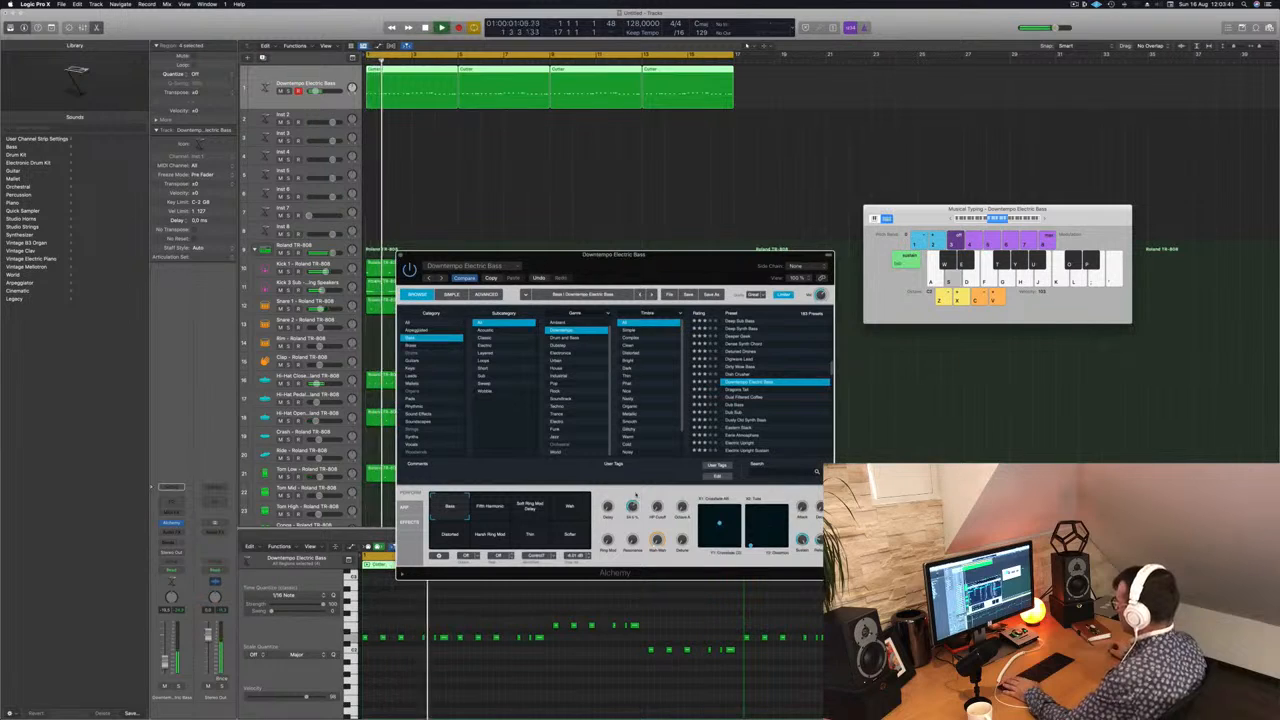
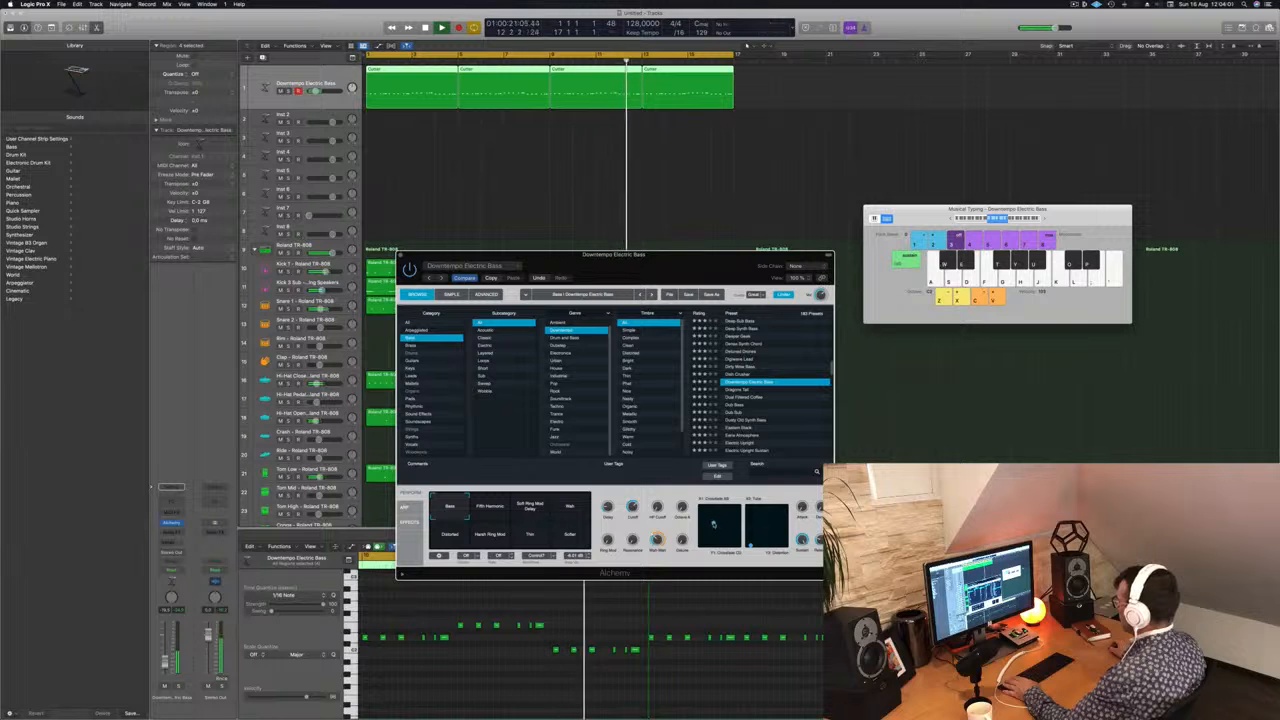
Step: Audition blends between the Bass, Fifth Harmonic and Soft Ring Mod Delay snapshots, return to Bass and replay from the start
left_click(471, 512)
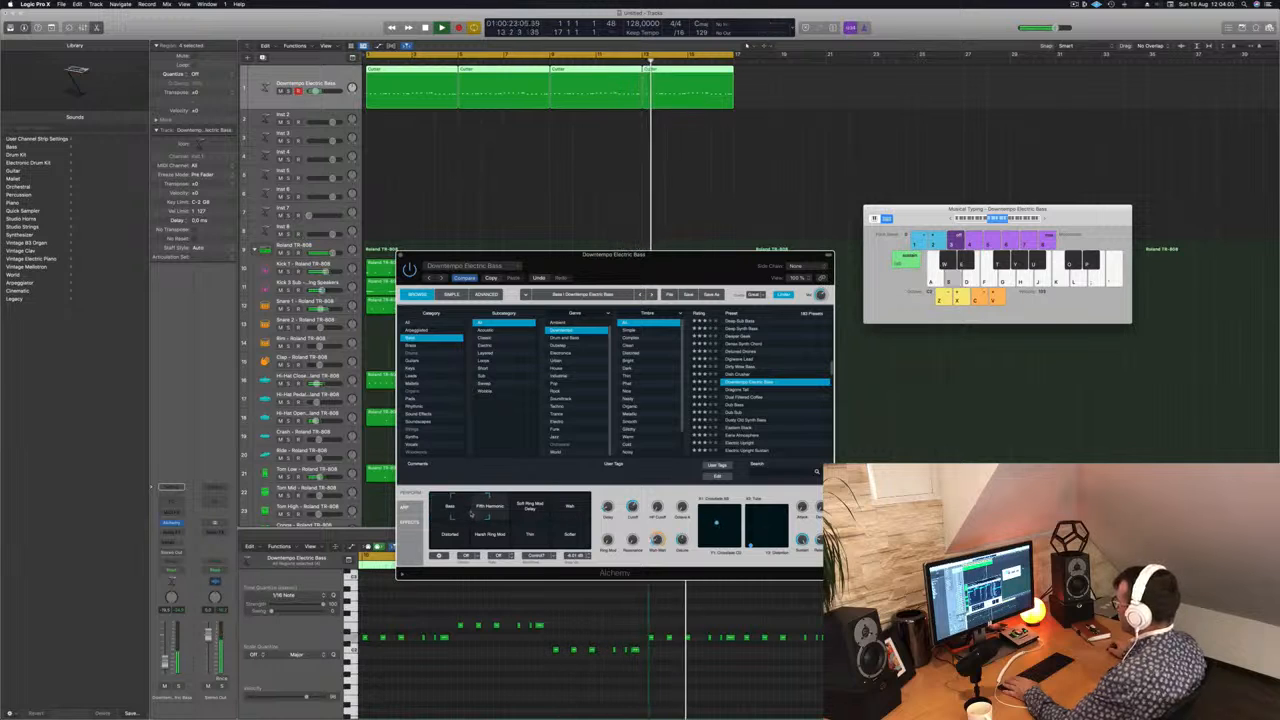
left_click_drag(471, 513, 530, 511)
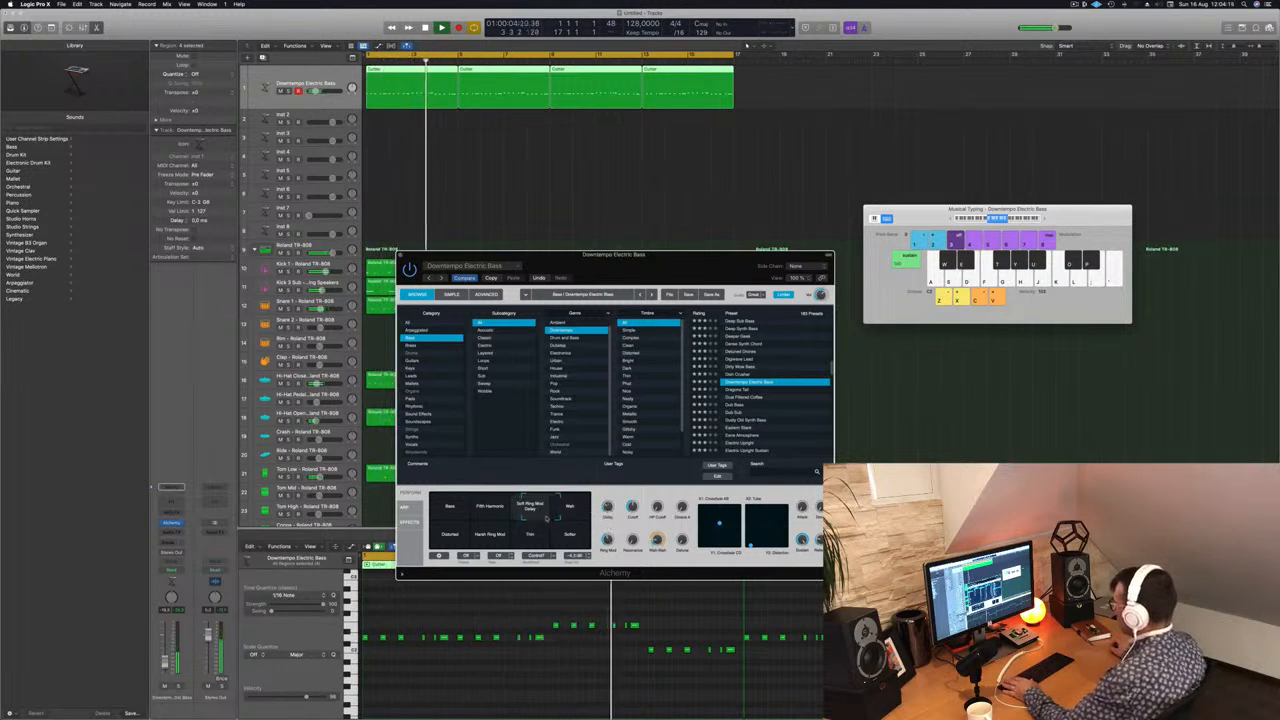
mouse_move(520, 518)
left_mouse_down()
mouse_move(514, 533)
mouse_move(564, 534)
mouse_move(462, 527)
mouse_move(541, 524)
left_mouse_up()
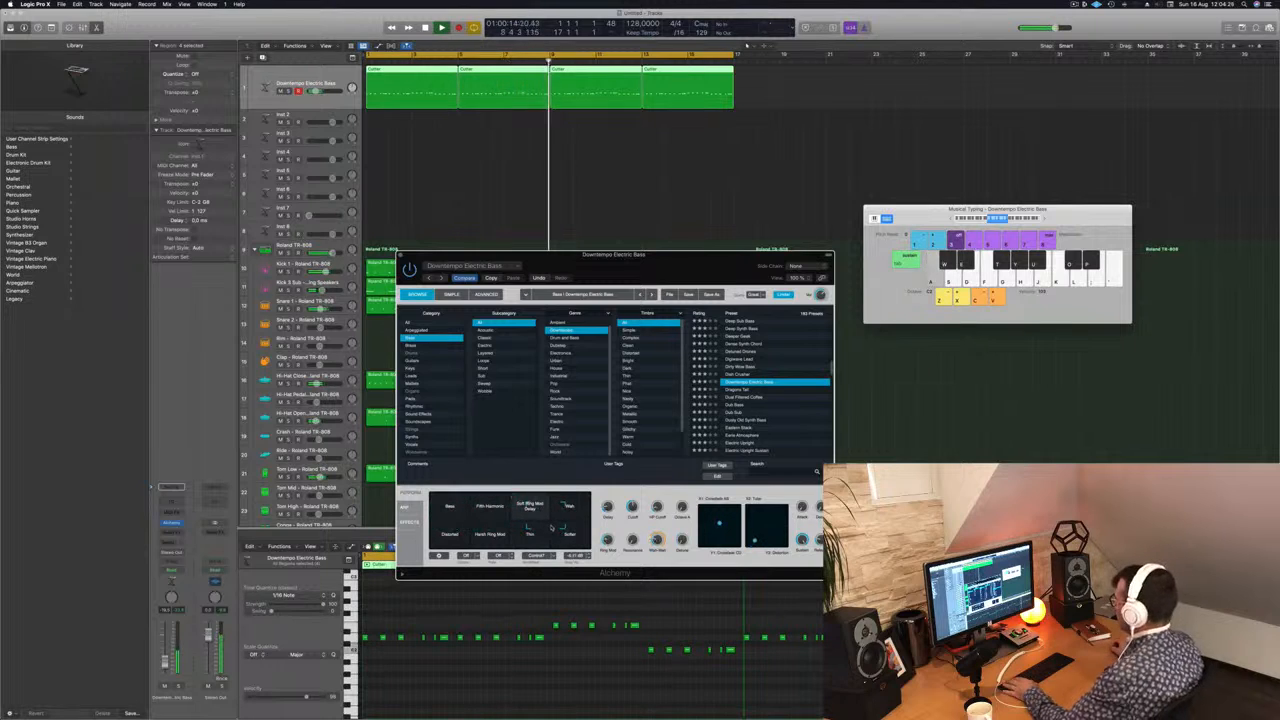
key("Return")
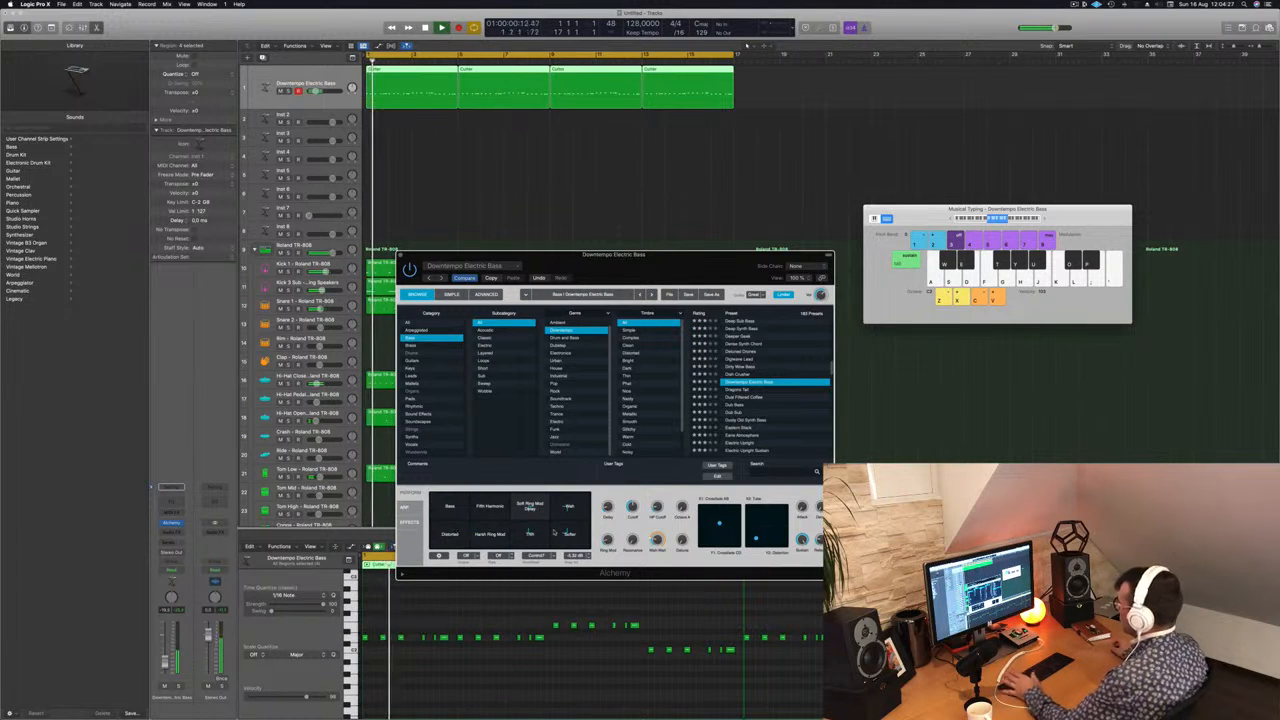
left_click_drag(553, 532, 438, 502)
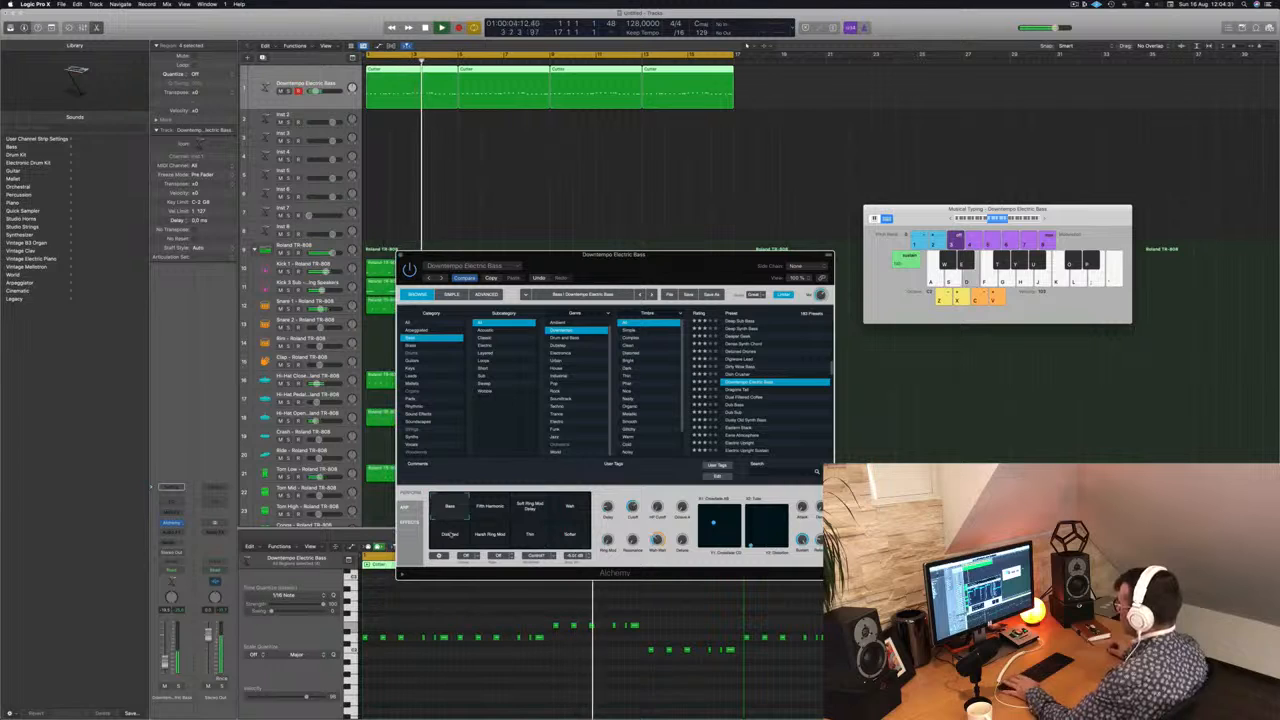
key("Return")
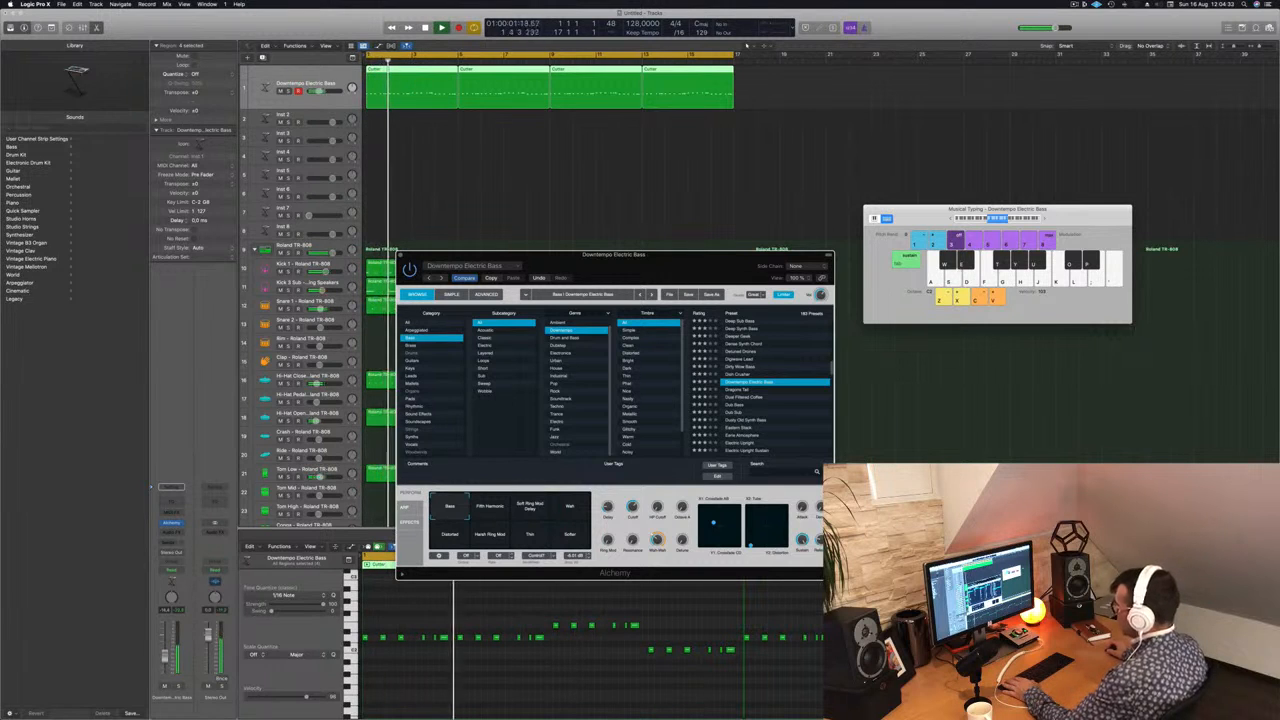
Step: Move the Alchemy window off the drum regions, close it and replay the beat from the start
left_click(555, 222)
left_click_drag(646, 260, 497, 306)
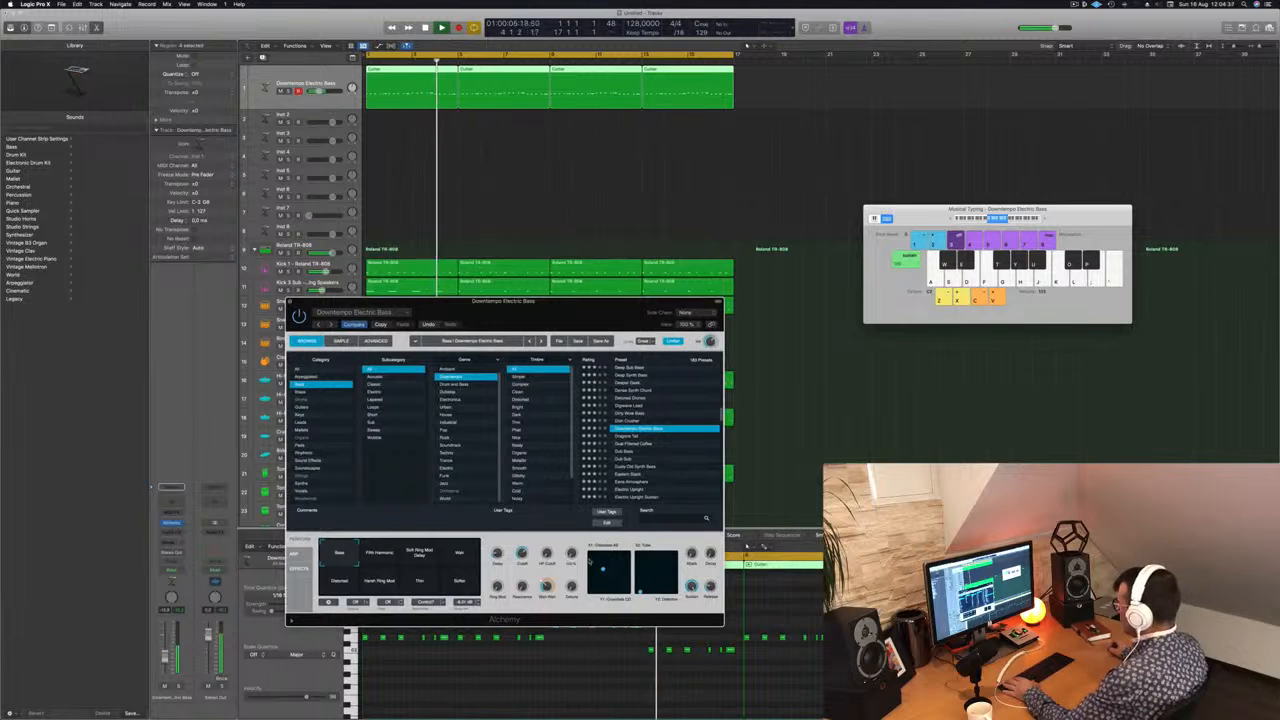
left_click_drag(497, 301, 691, 305)
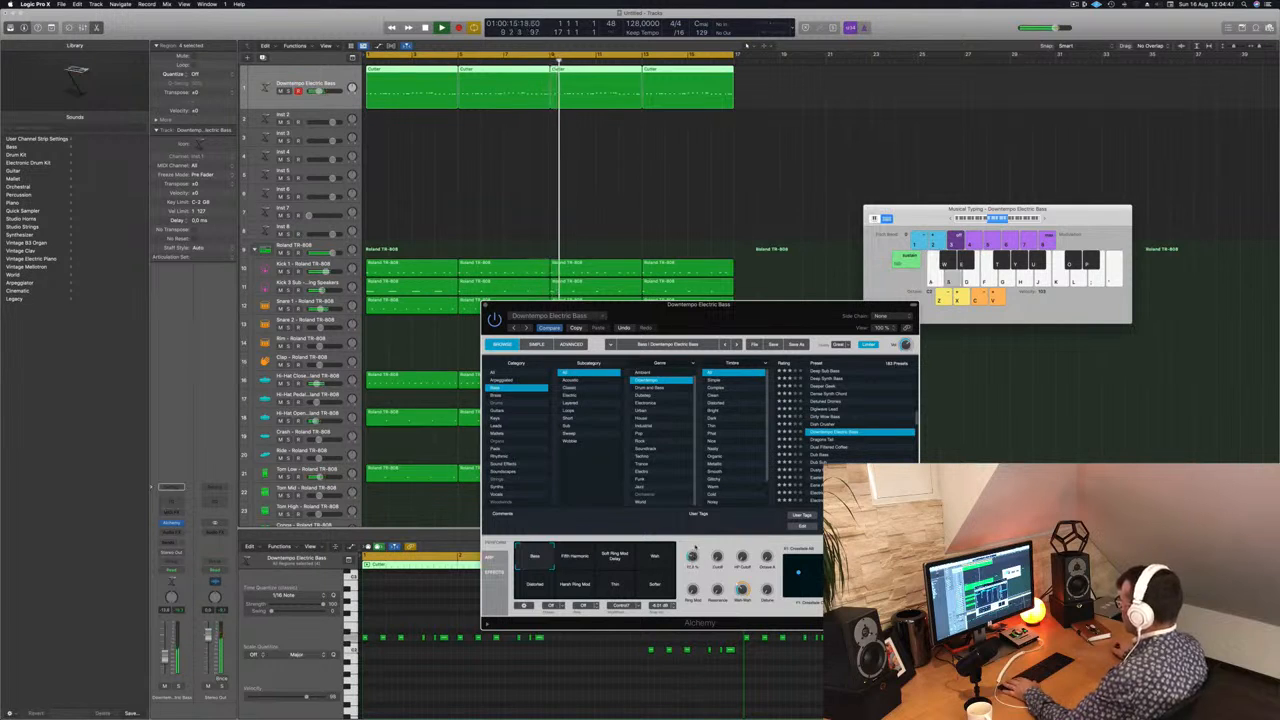
left_click(486, 307)
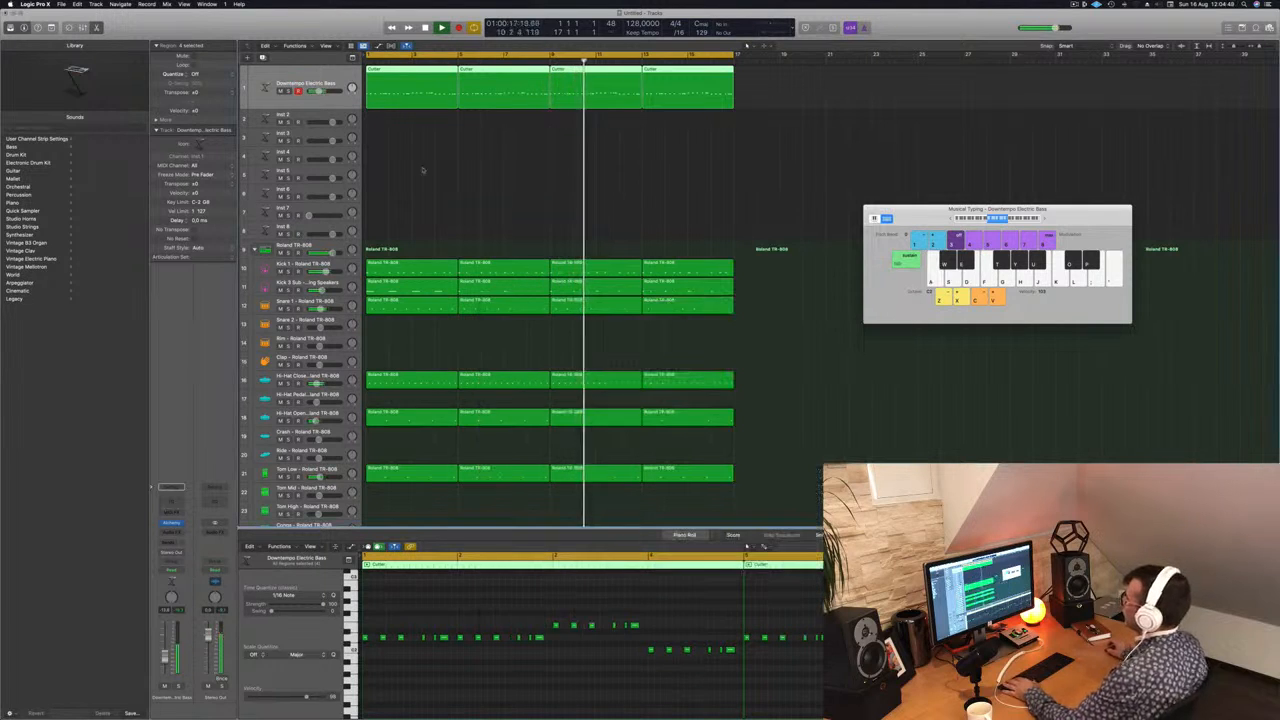
key("Return")
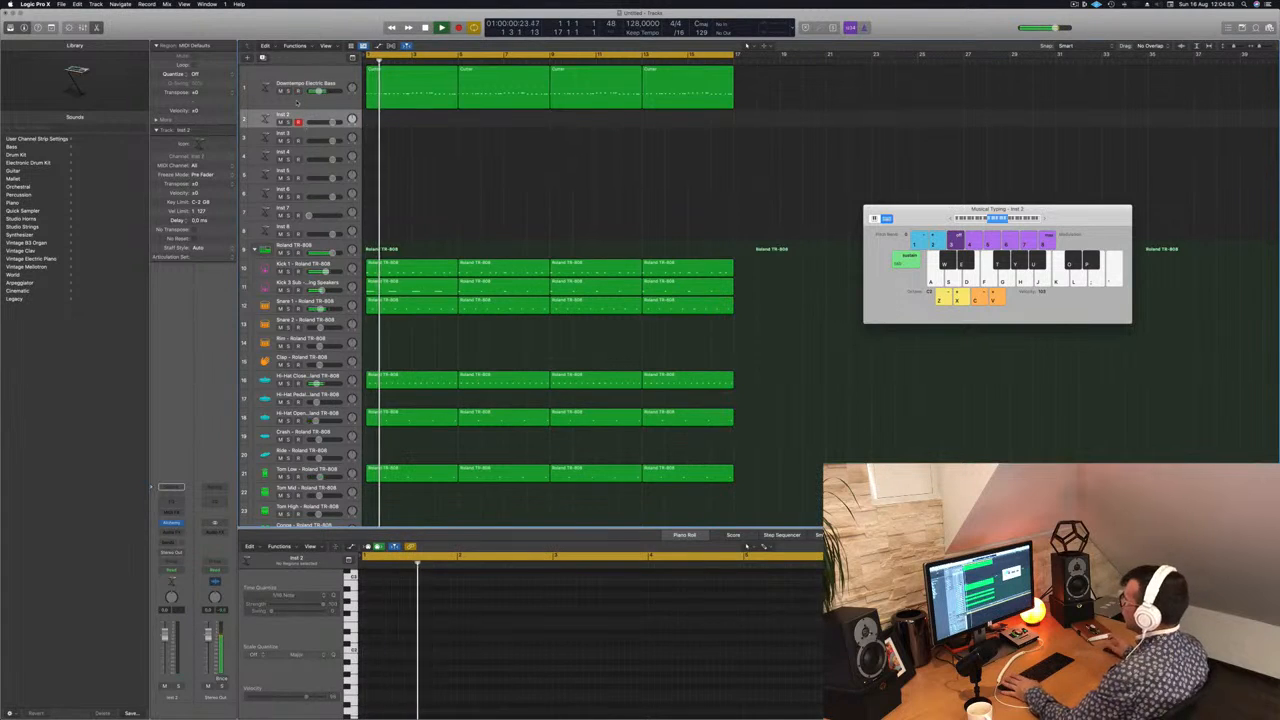
Step: Duplicate the Downtempo Electric Bass track with its settings and copy the first four-bar region onto the new track
left_click(296, 101)
key("space")
key("space")
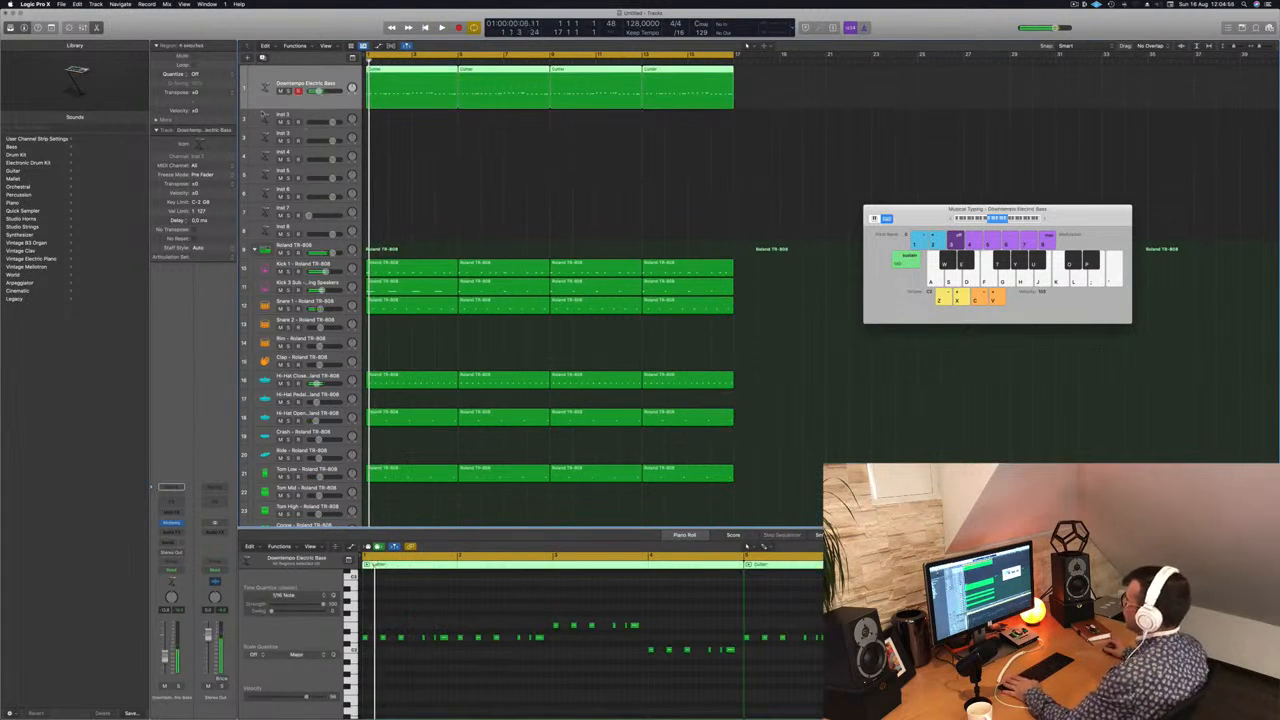
key("super+d")
left_click_drag(392, 95, 395, 143)
key("space")
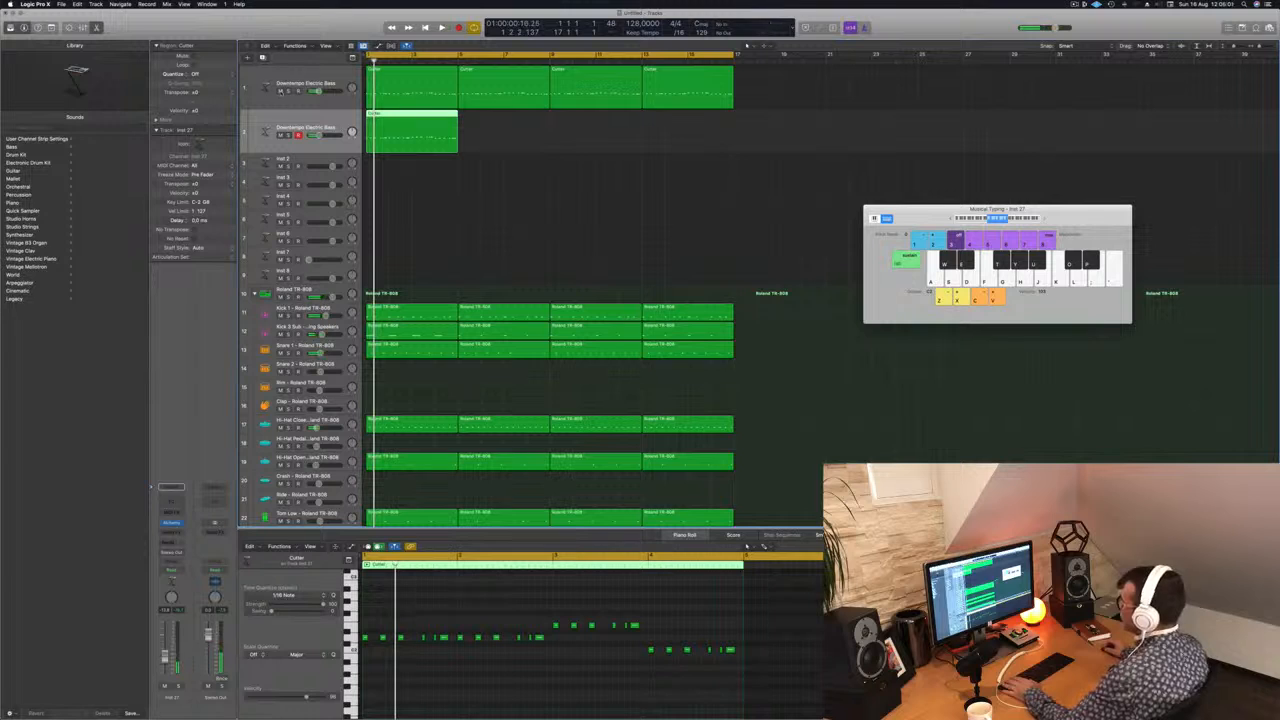
Step: Mute the original bass track and open Alchemy on the duplicated track
left_click(281, 91)
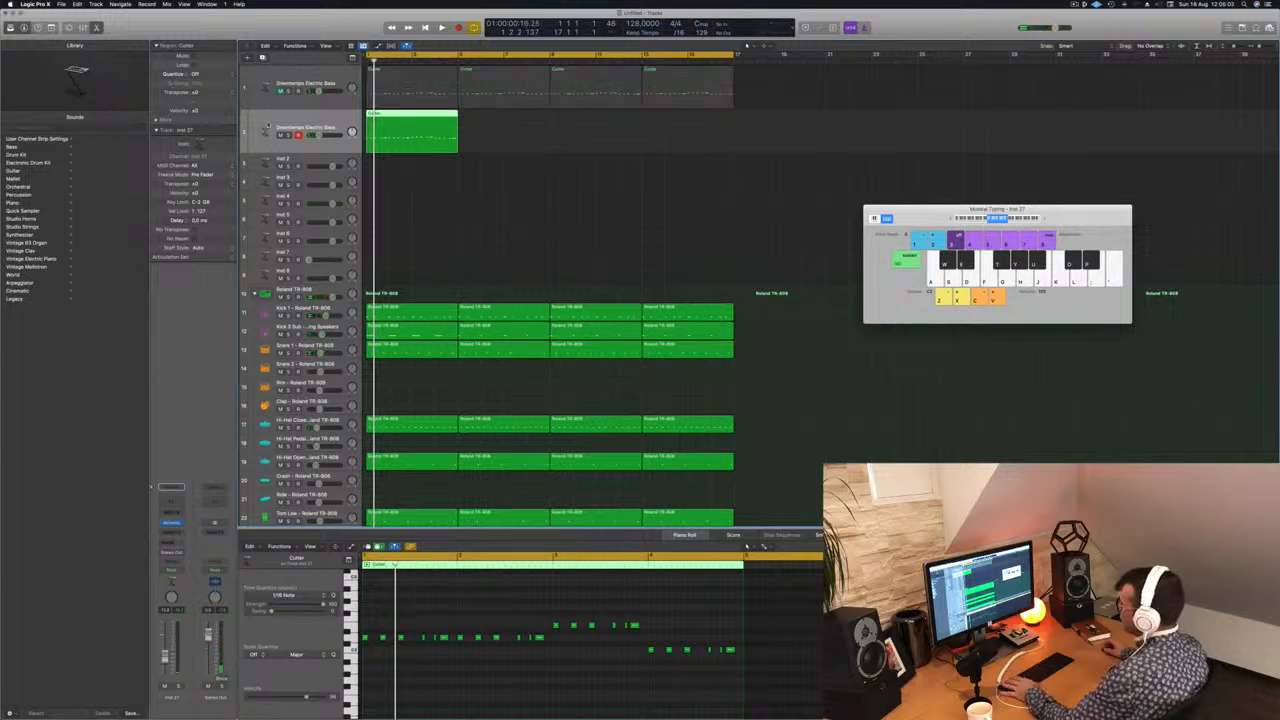
key("space")
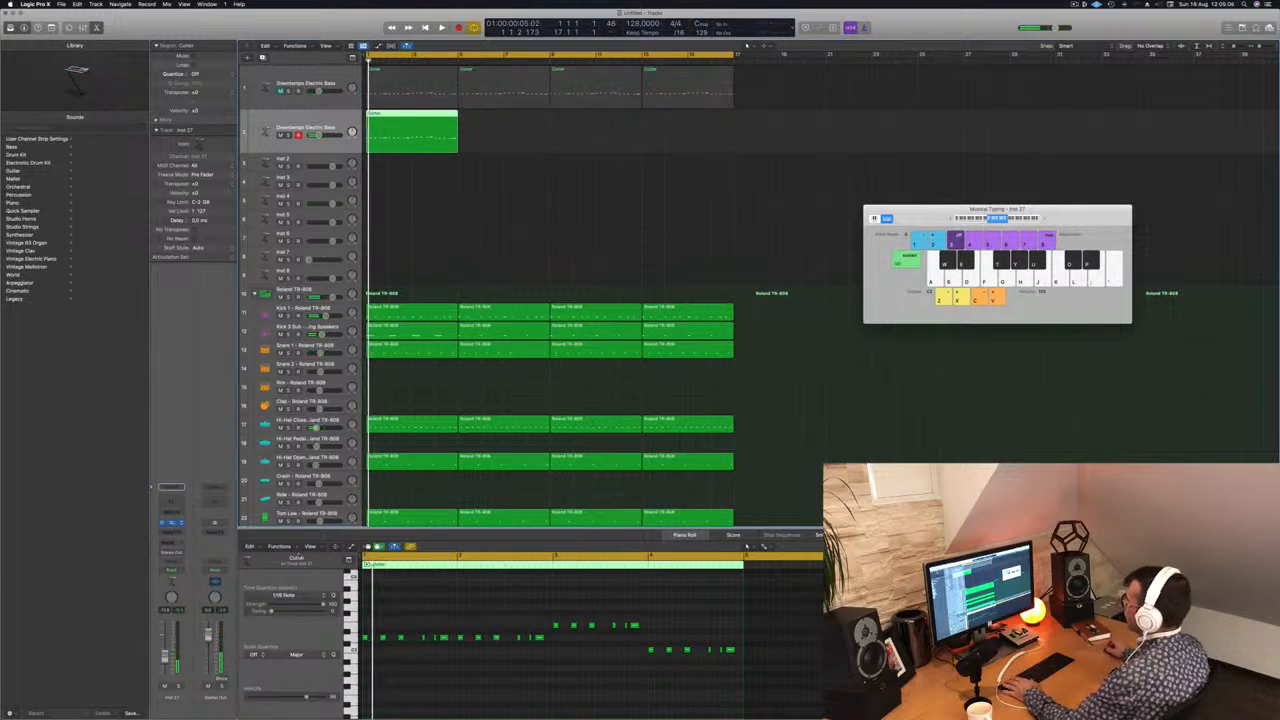
left_click(172, 523)
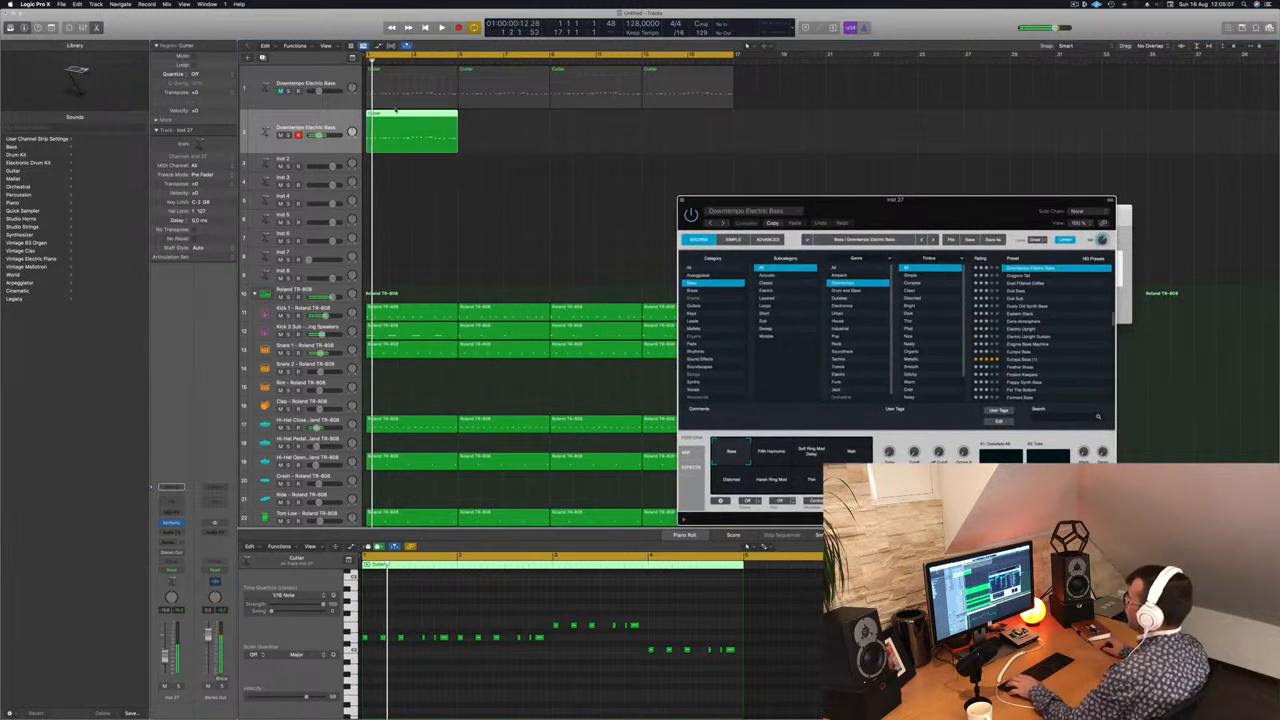
Step: Copy the duplicated track's four-bar region to fill all sixteen bars and move the Alchemy window beside the musical keyboard
left_click_drag(411, 116, 623, 118)
left_click_drag(843, 205, 551, 191)
key("space")
key("space")
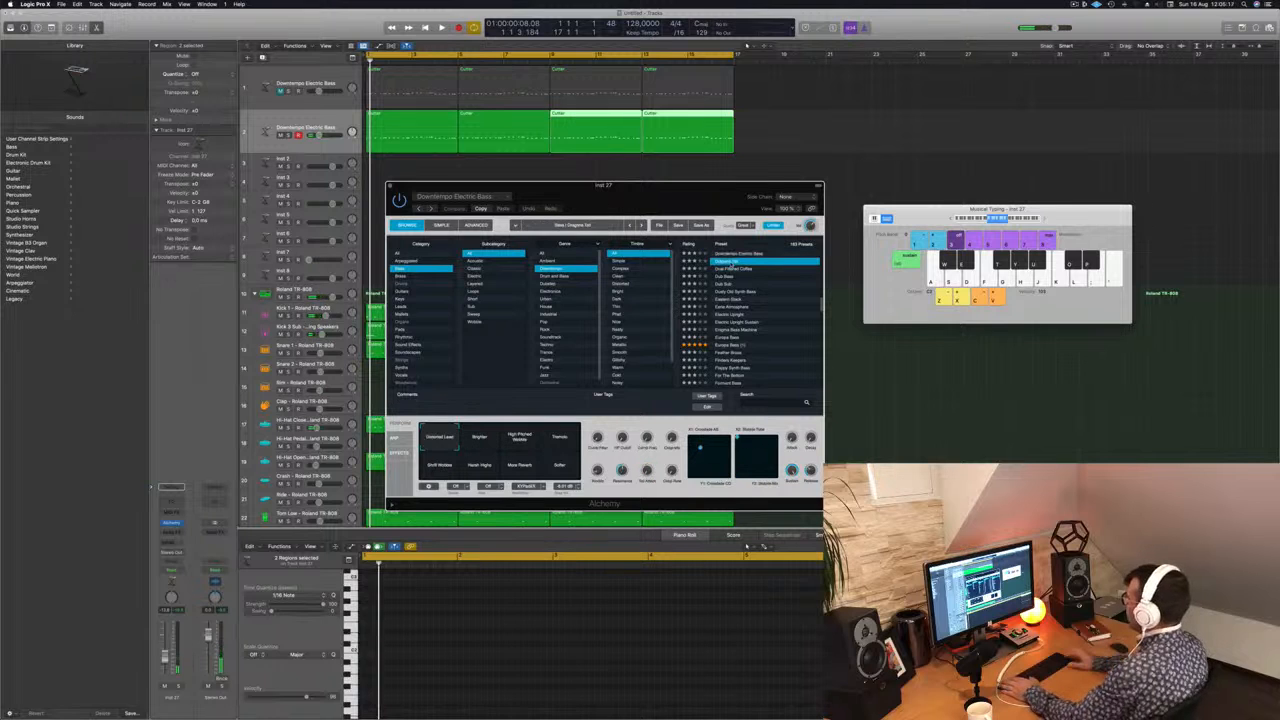
Step: Audition the bass presets from Dragons Tail through Dual Filtered Coffee, Dub Sub and Eastern Stack to Eerie Atmosphere during playback
key("space")
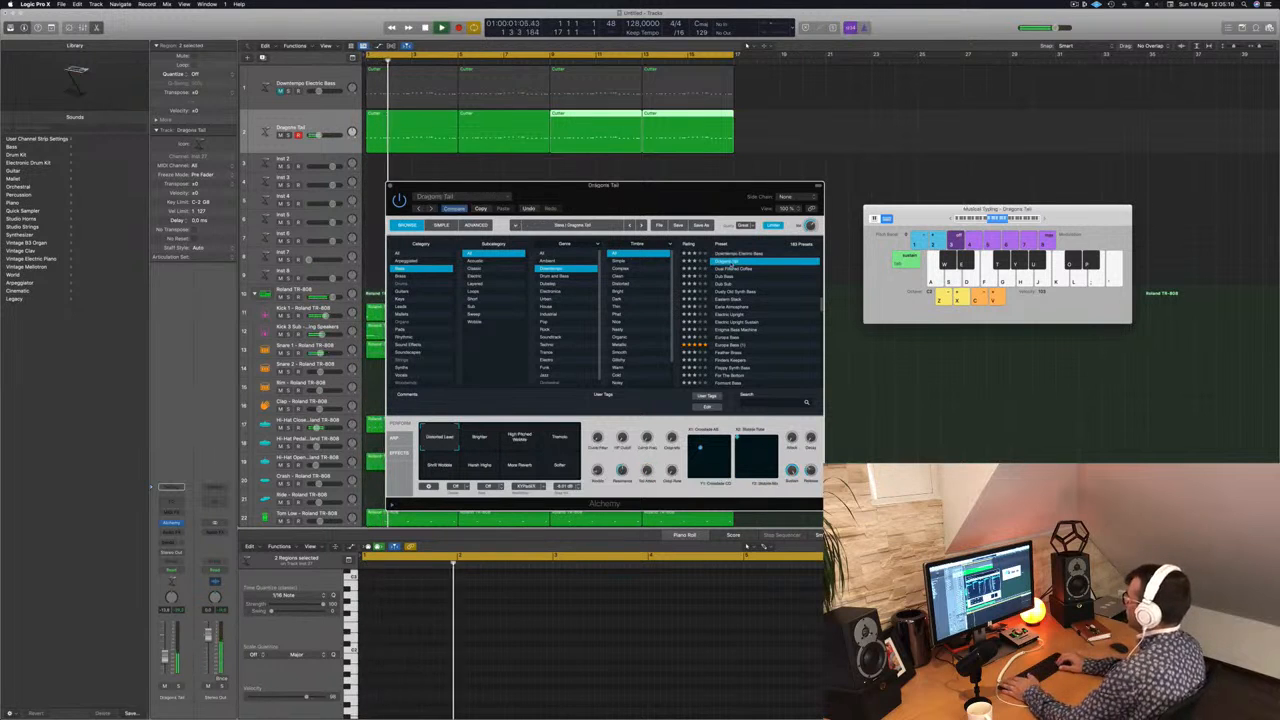
left_click(731, 267)
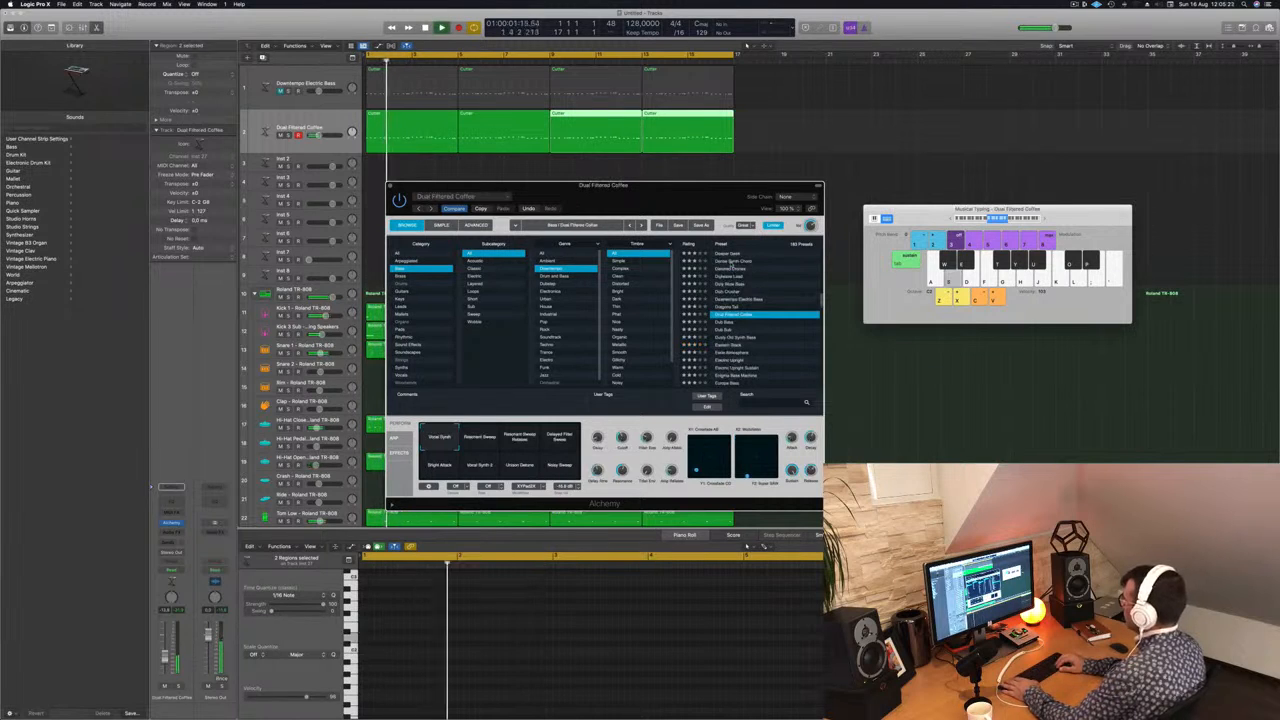
key("Down")
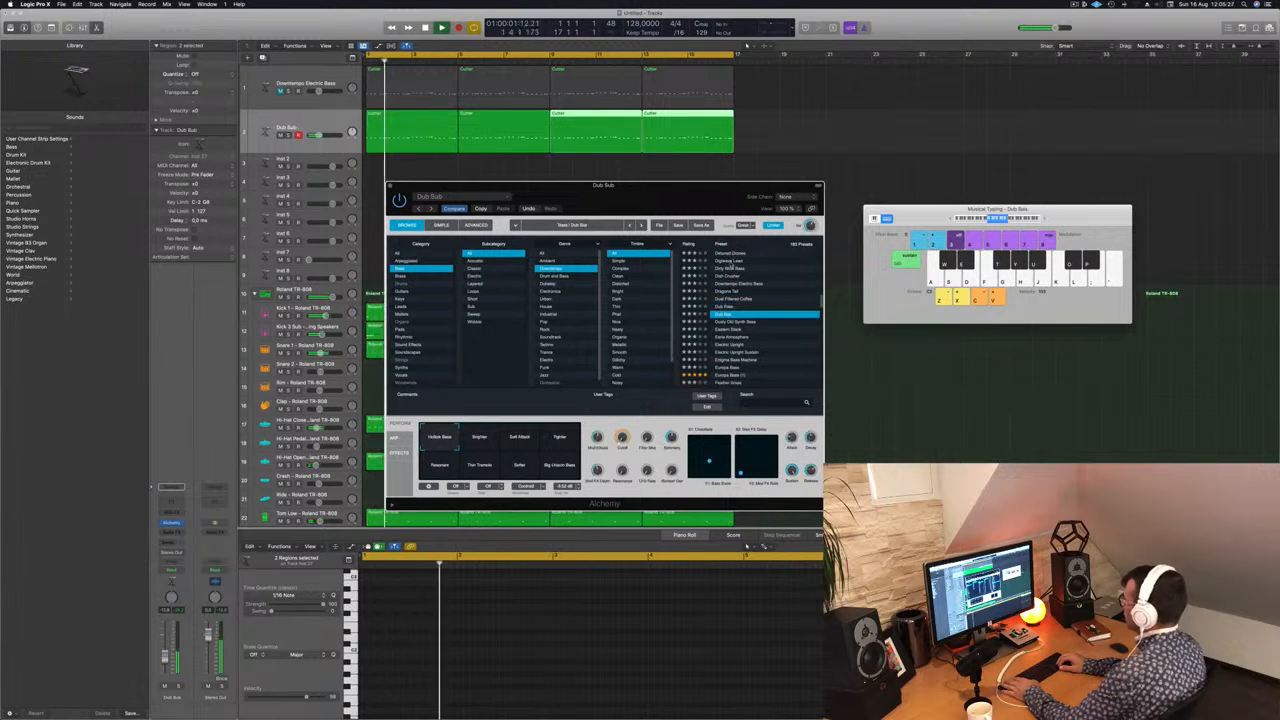
key("Down")
key("Down")
key("Down")
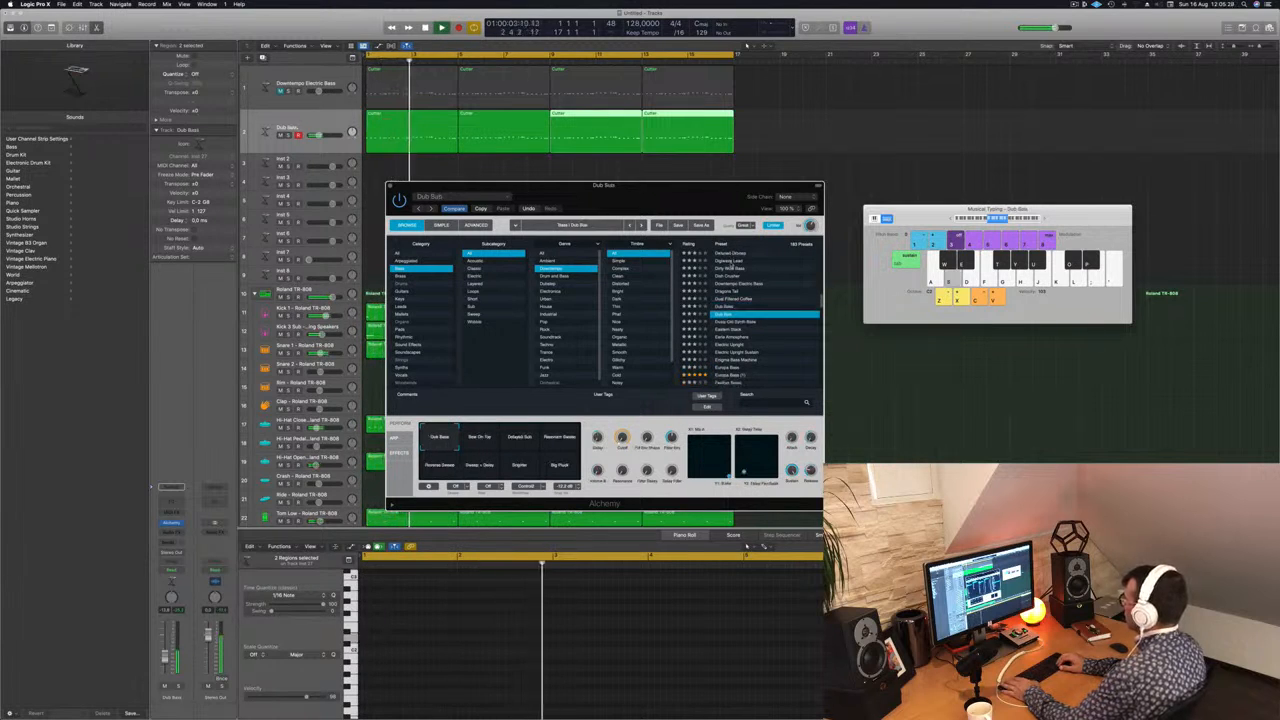
key("Down")
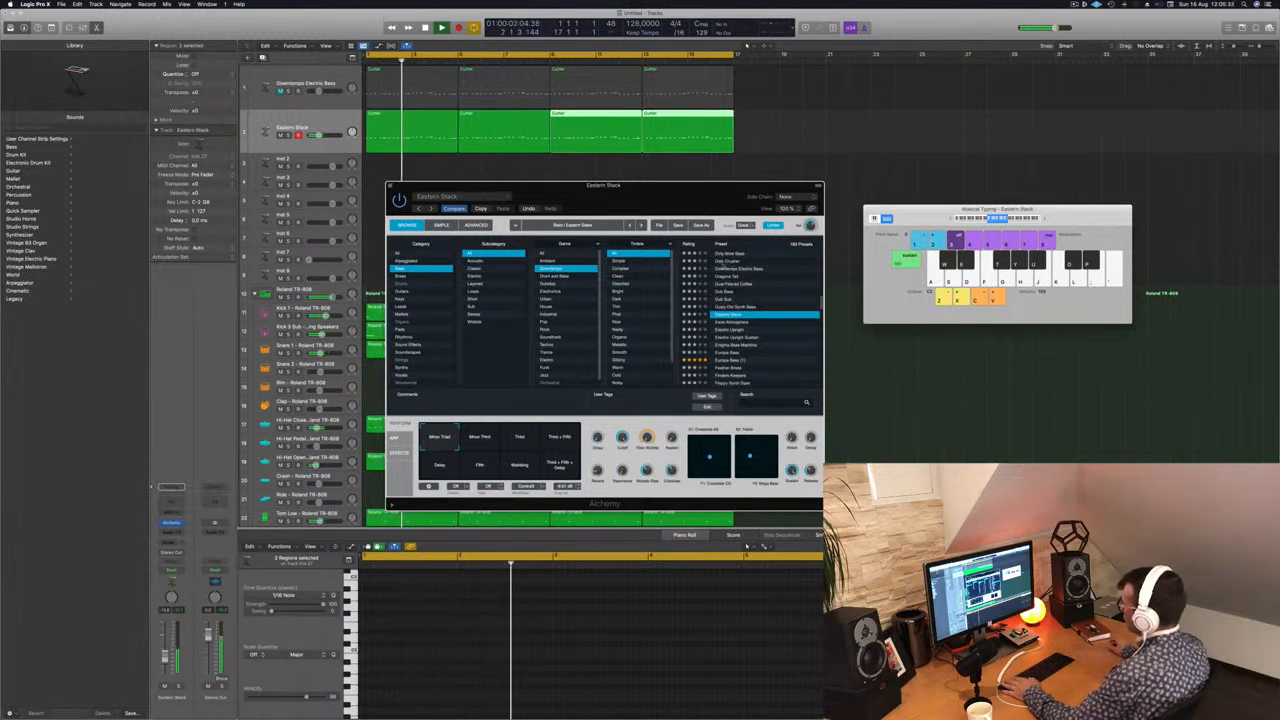
key("Down")
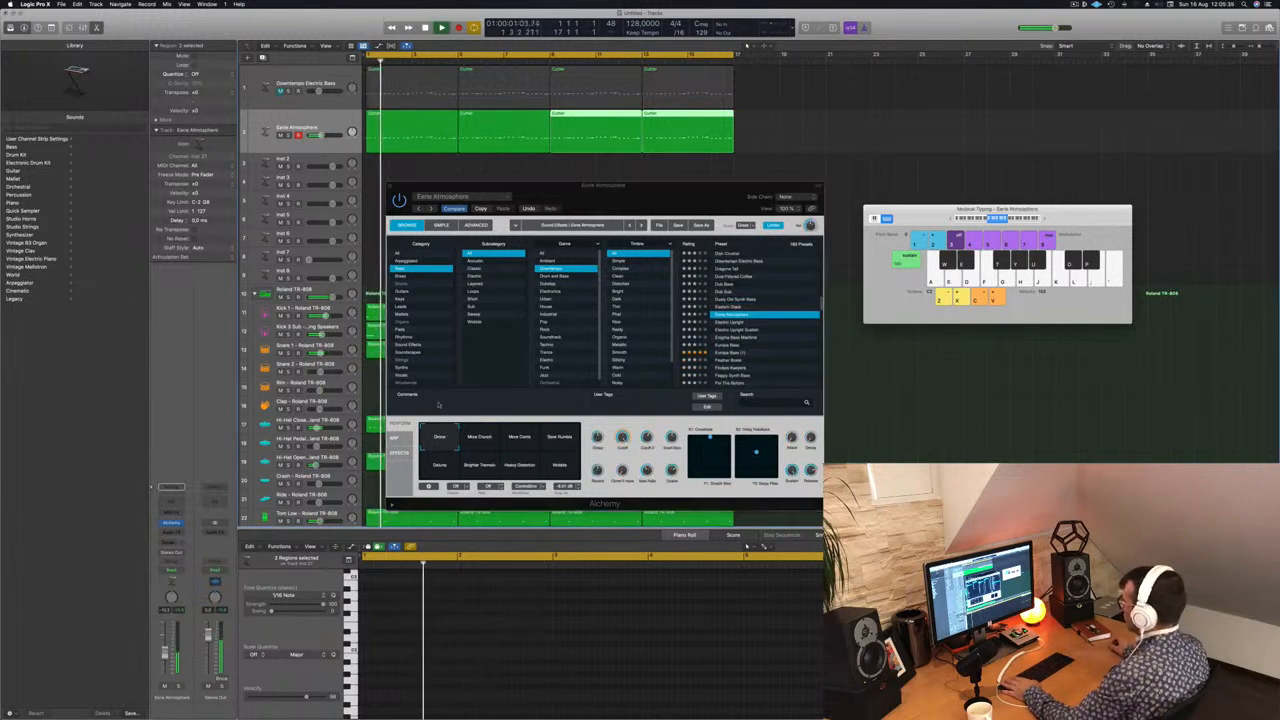
Step: Audition the Electric Upright and Electric Upright Sustain presets, then reselect the duplicated bass track and replay from the start
key("s")
key("Down")
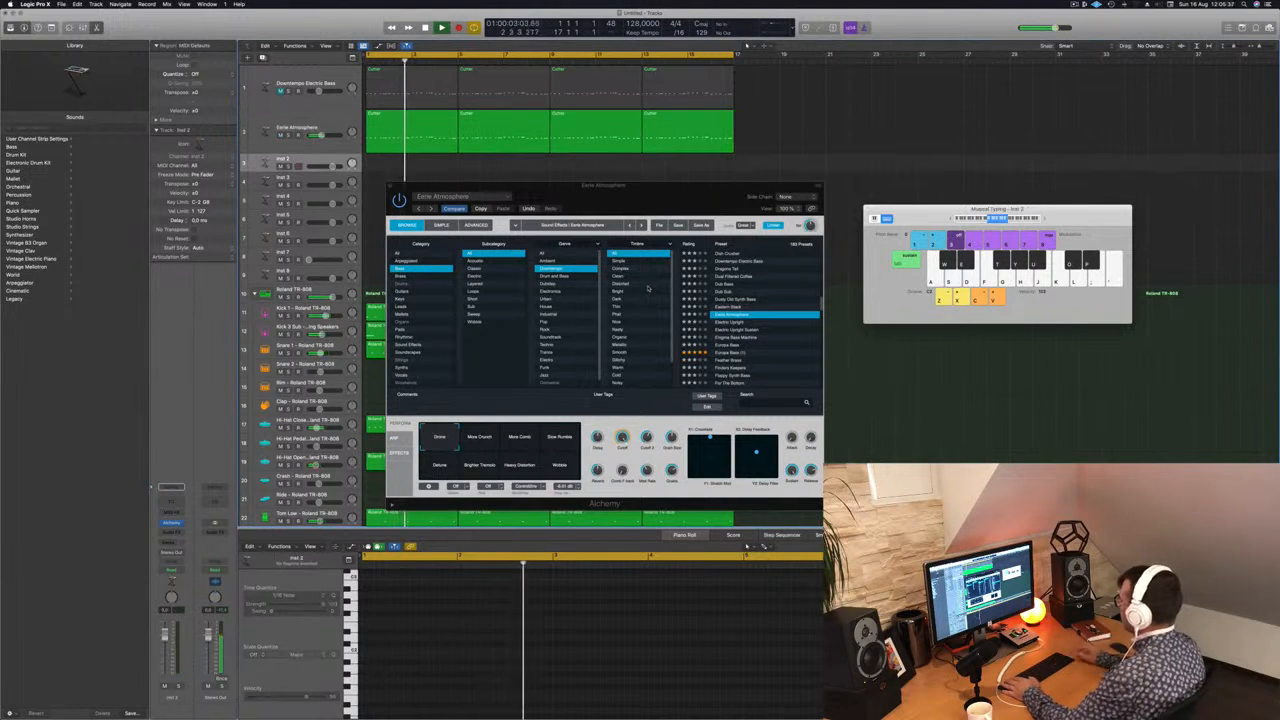
left_click(738, 324)
left_click(728, 322)
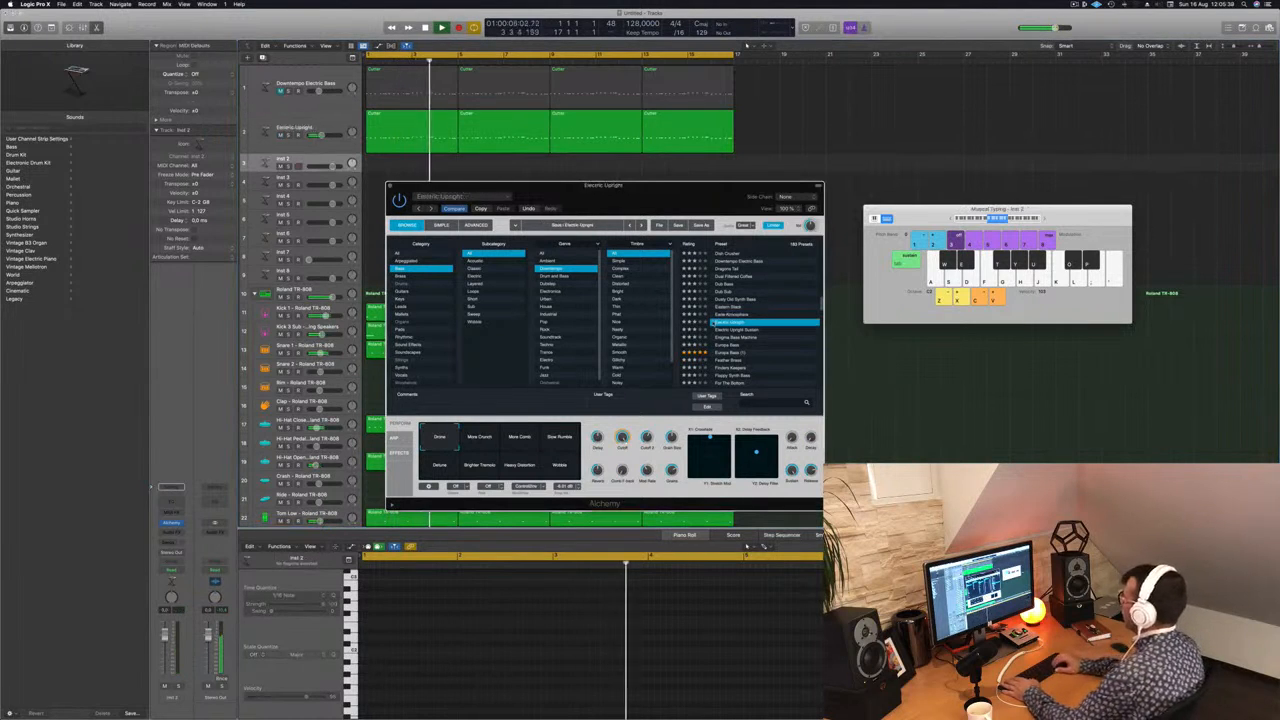
key("space")
key("space")
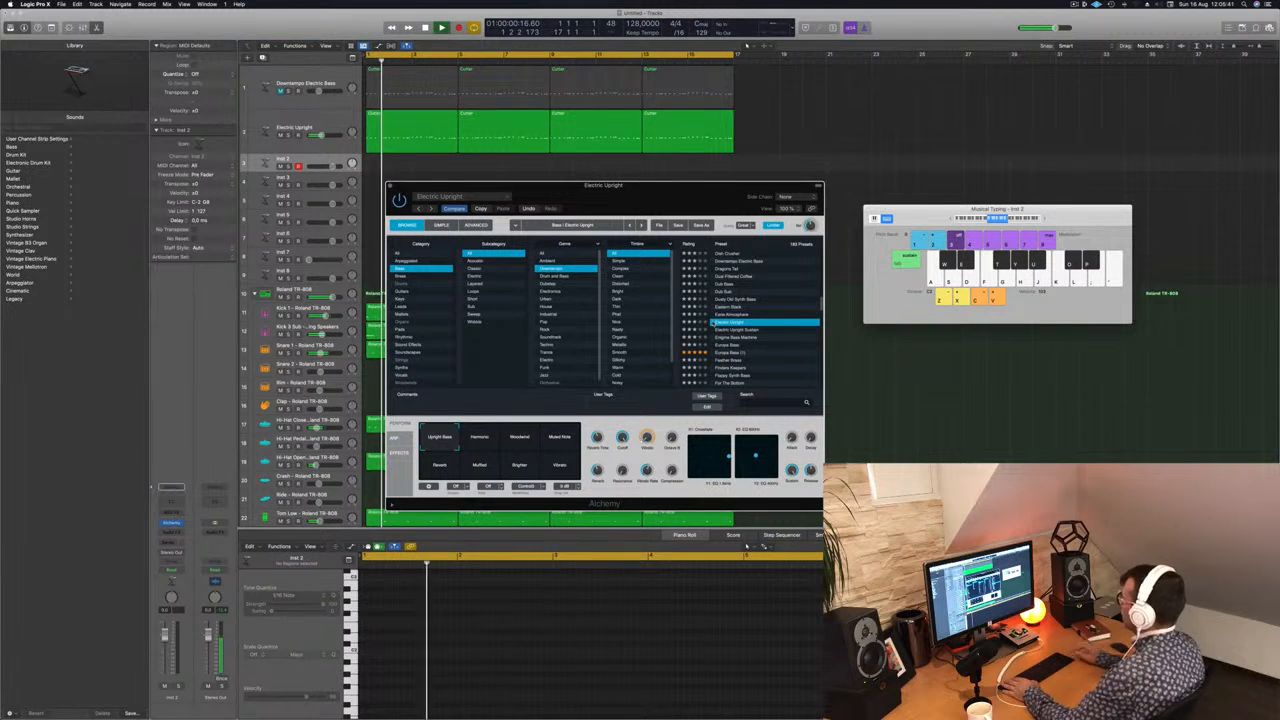
key("Down")
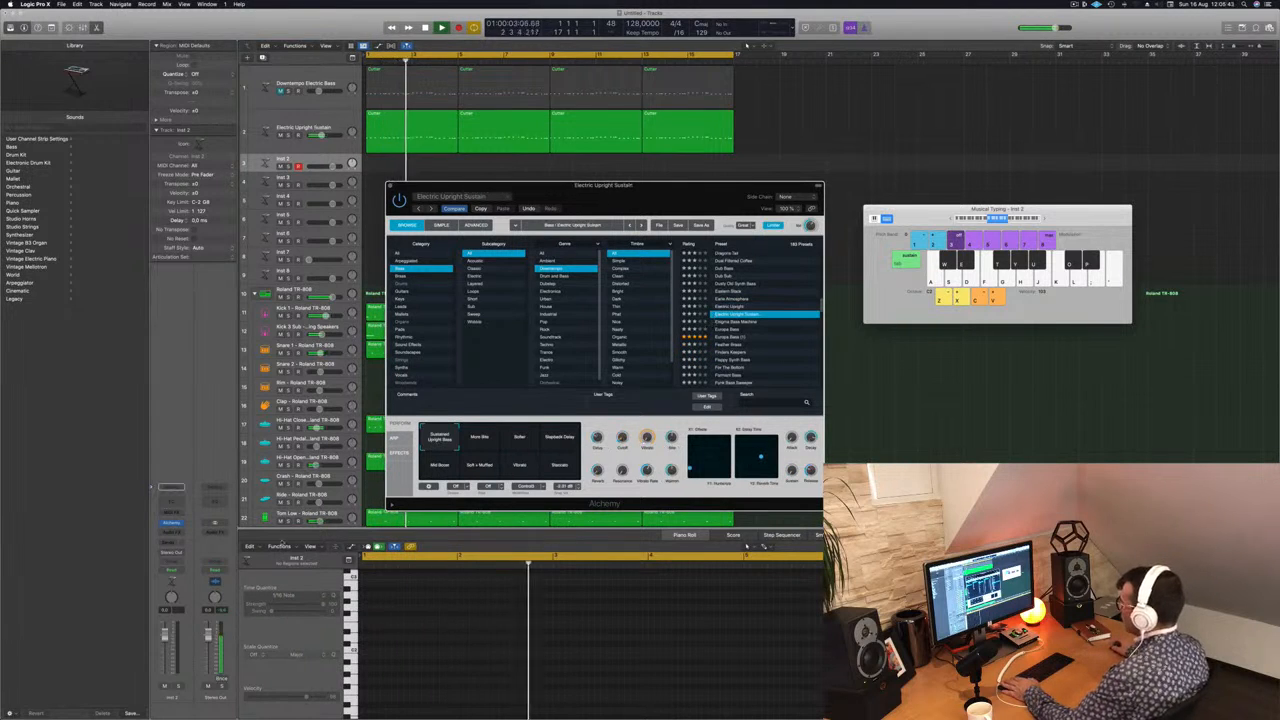
key("Up")
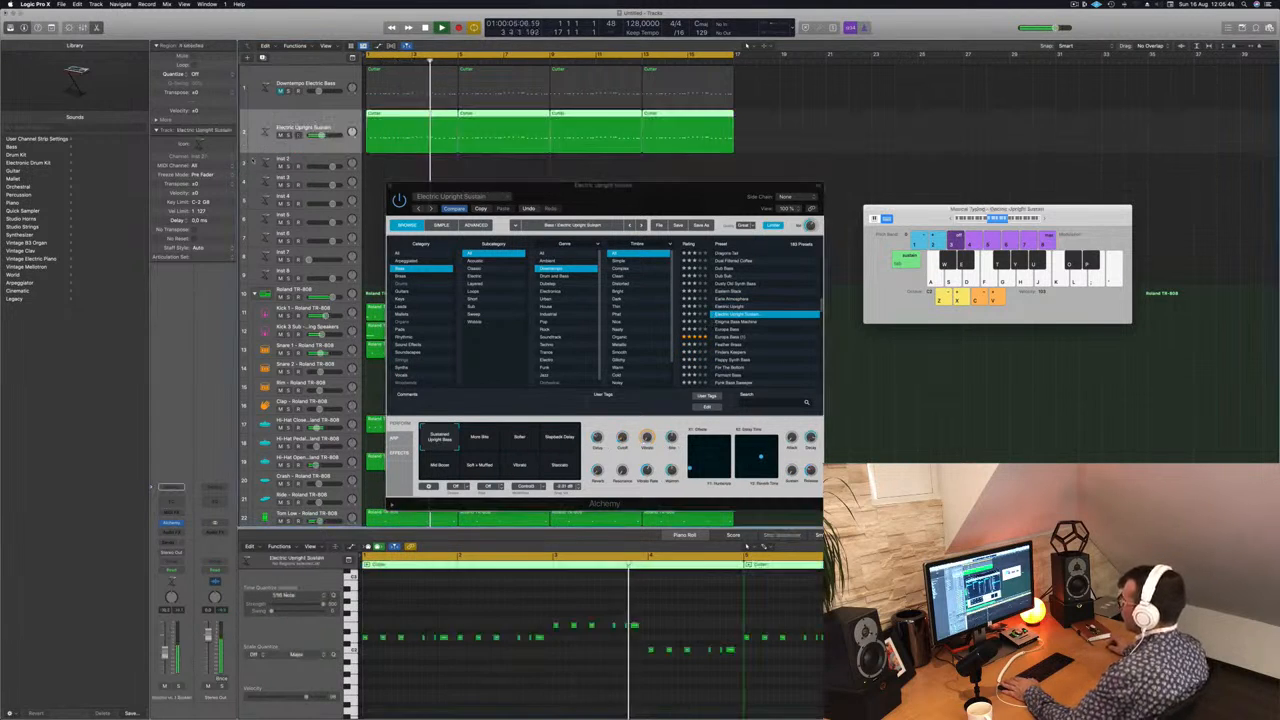
key("Return")
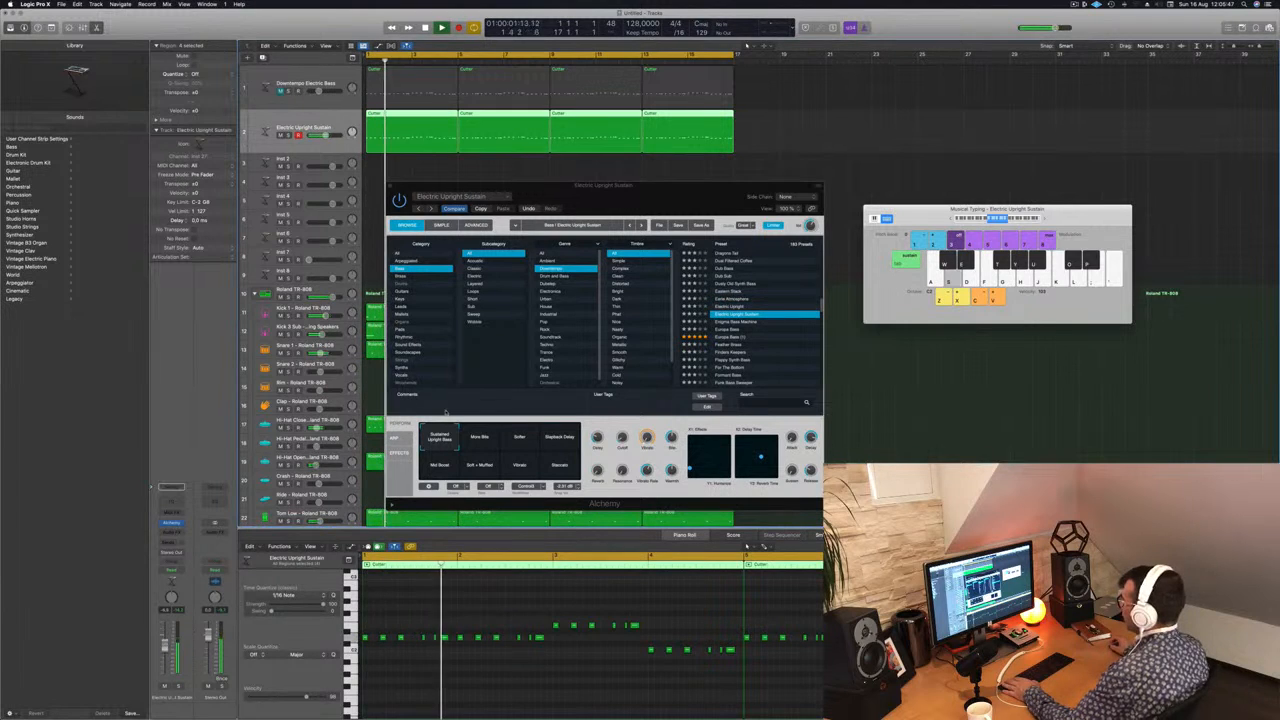
Step: Audition the Enigma Bass Machine and Europa Bass presets and load Feather Brass
key("Down")
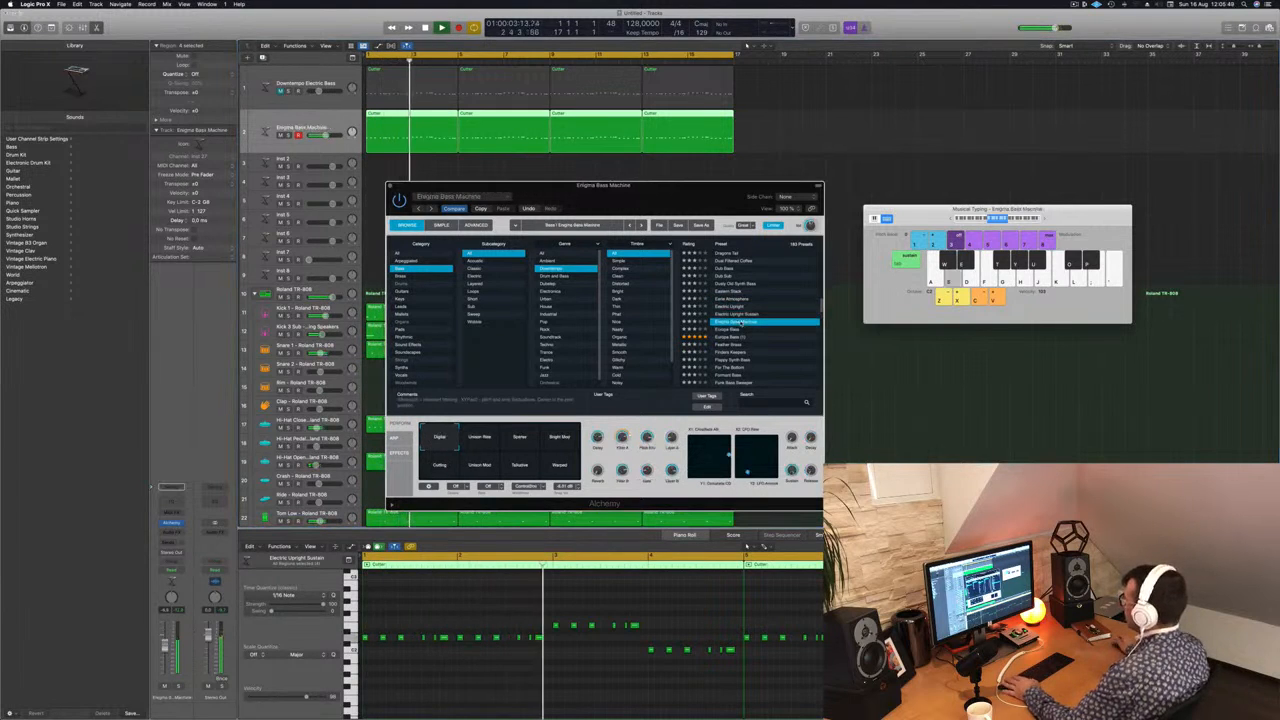
left_click(723, 329)
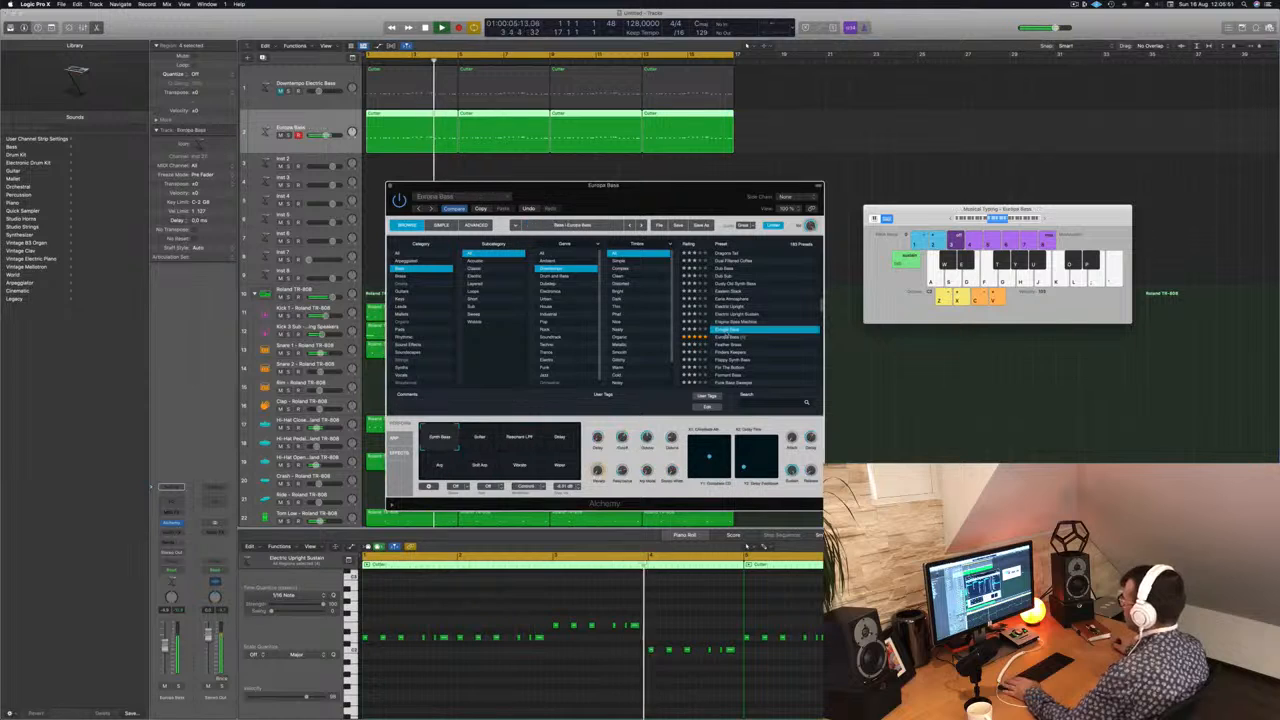
key("Down")
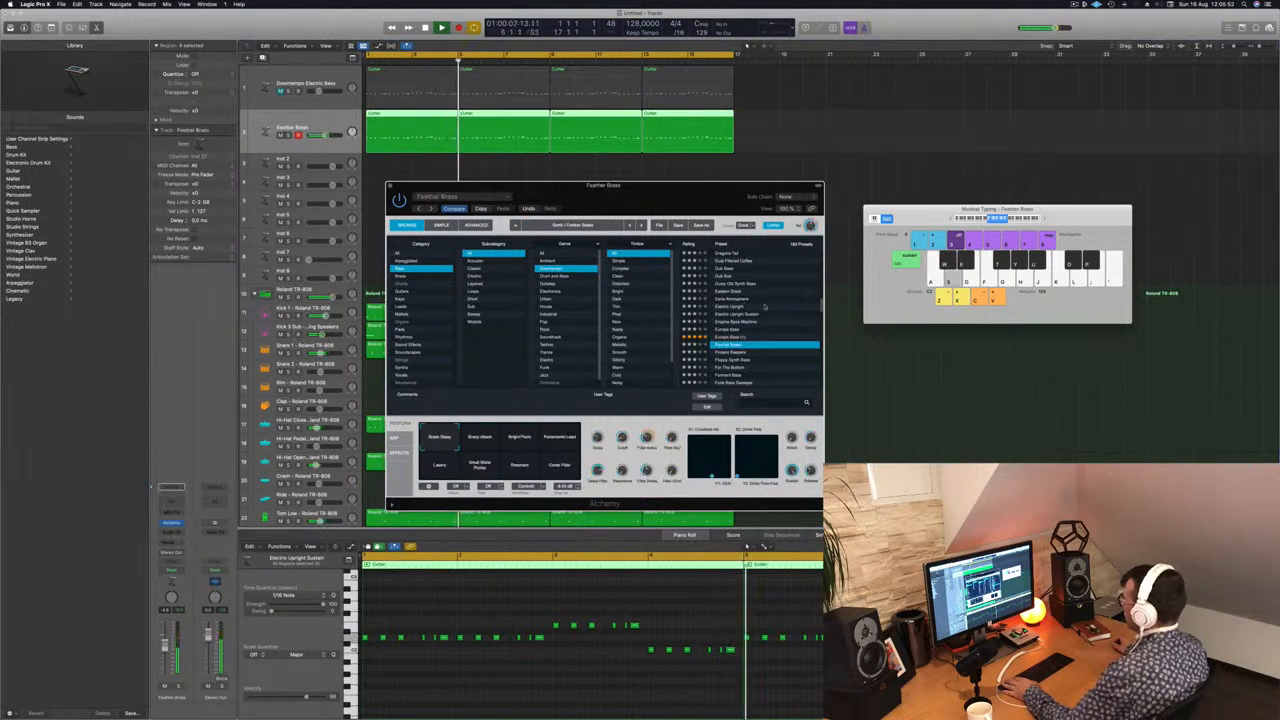
Step: Audition Feather Brass's snapshots, from Sharp Attack, Bright Pluck and Portamento Lead to Comb Filter, Resonant, Small Metal Plucks and Layers
left_click_drag(711, 199, 759, 201)
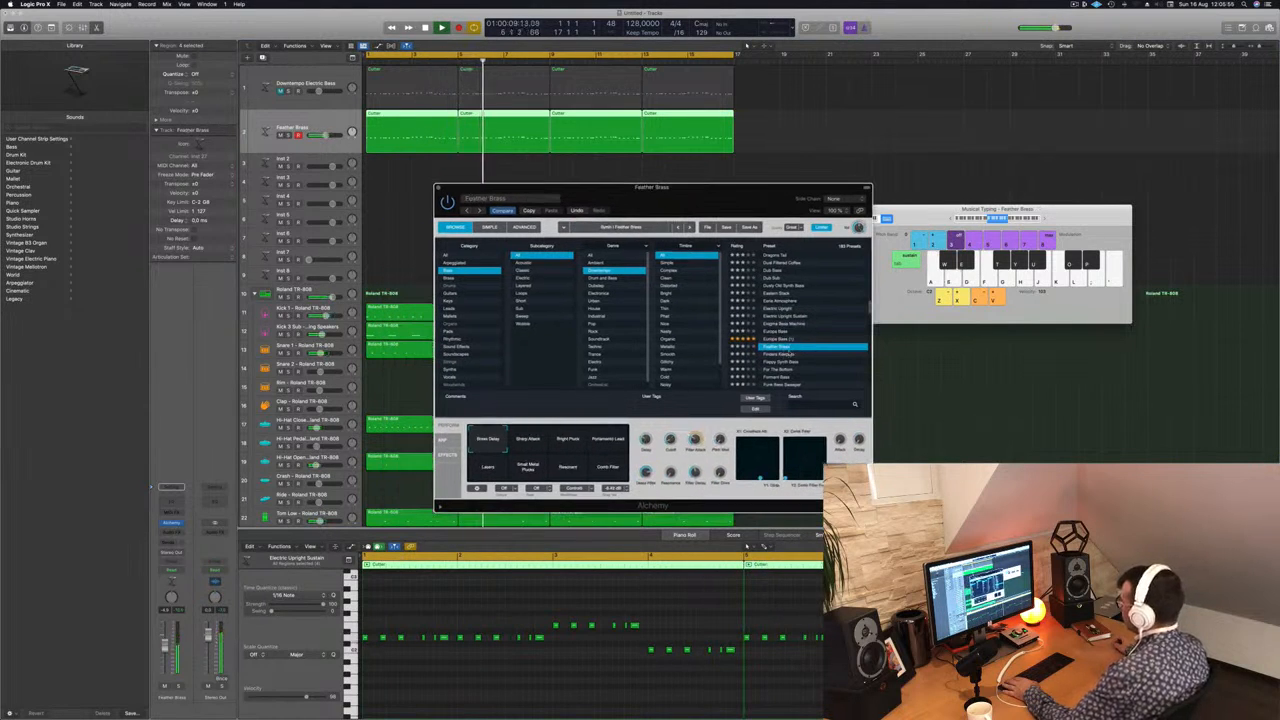
left_click(527, 443)
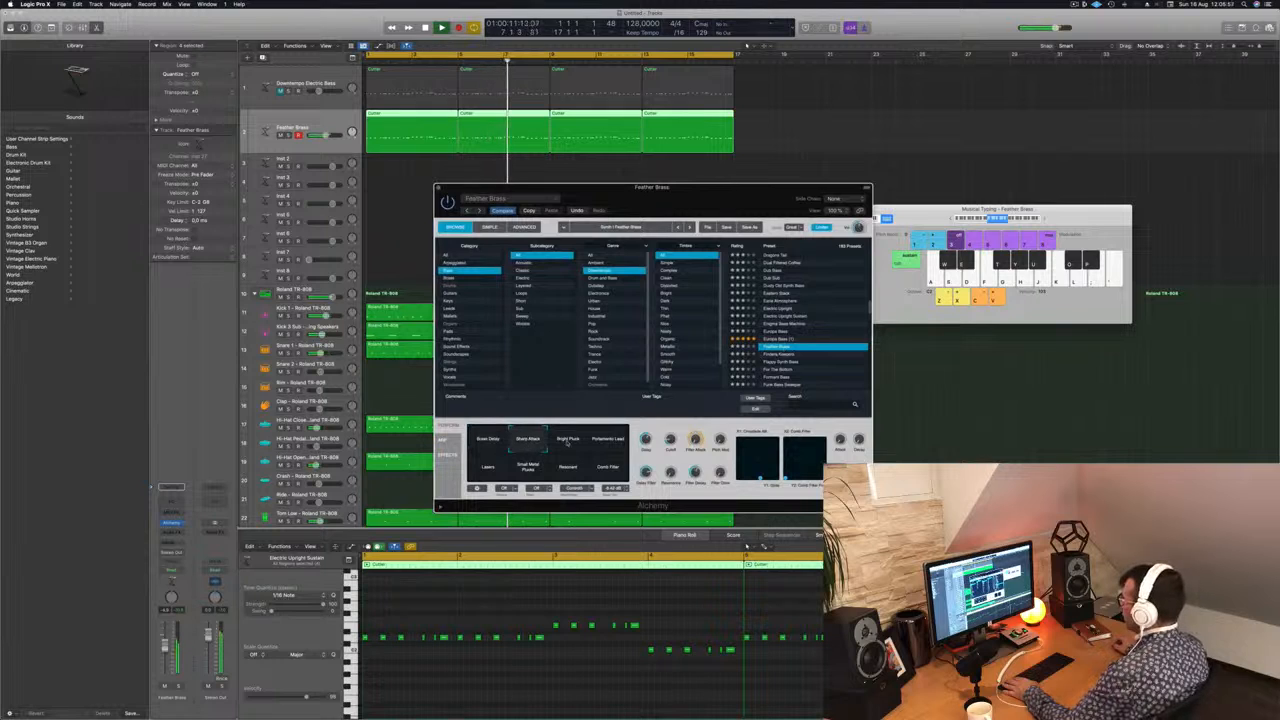
left_click(569, 445)
left_click(612, 442)
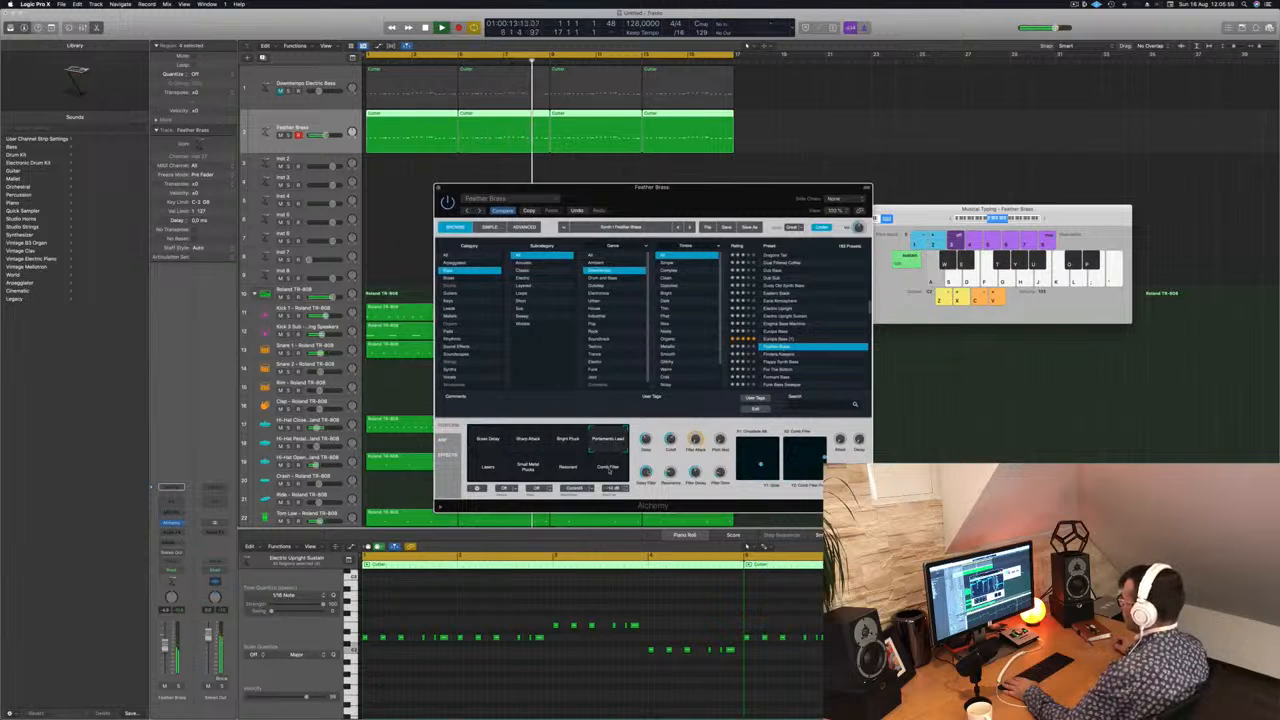
left_click(609, 468)
left_click(570, 468)
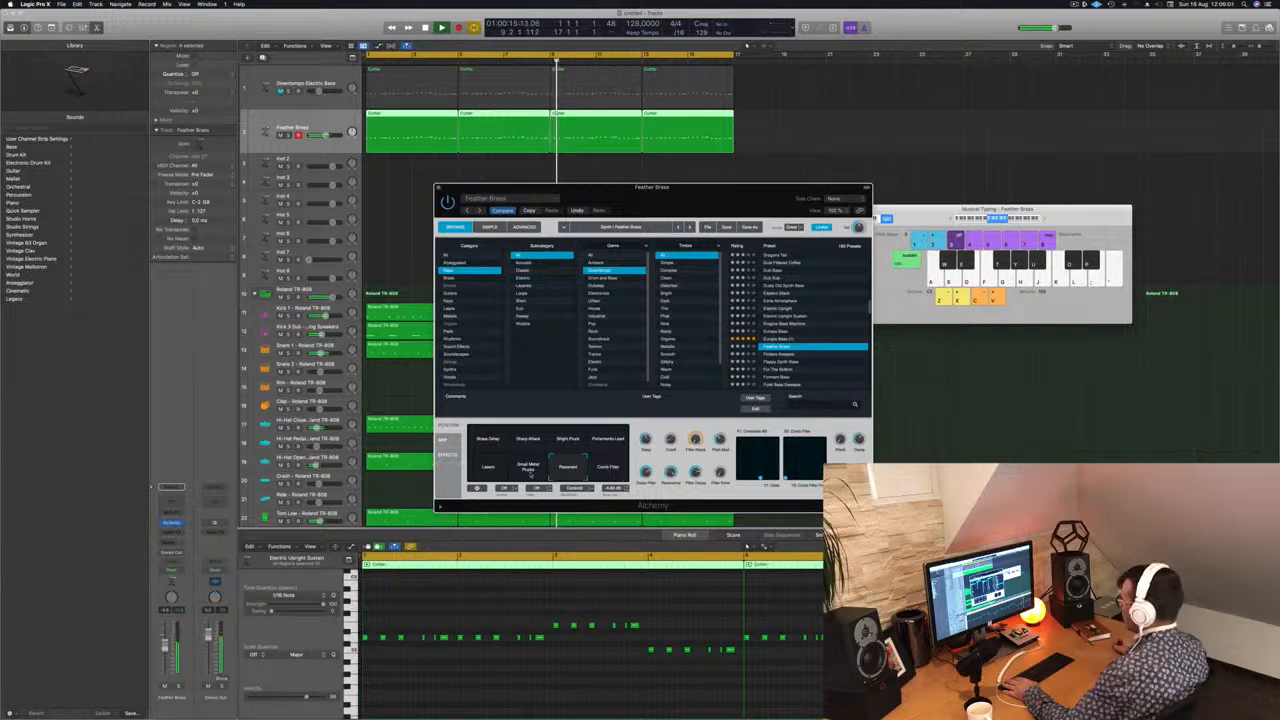
left_click(528, 468)
left_click(488, 468)
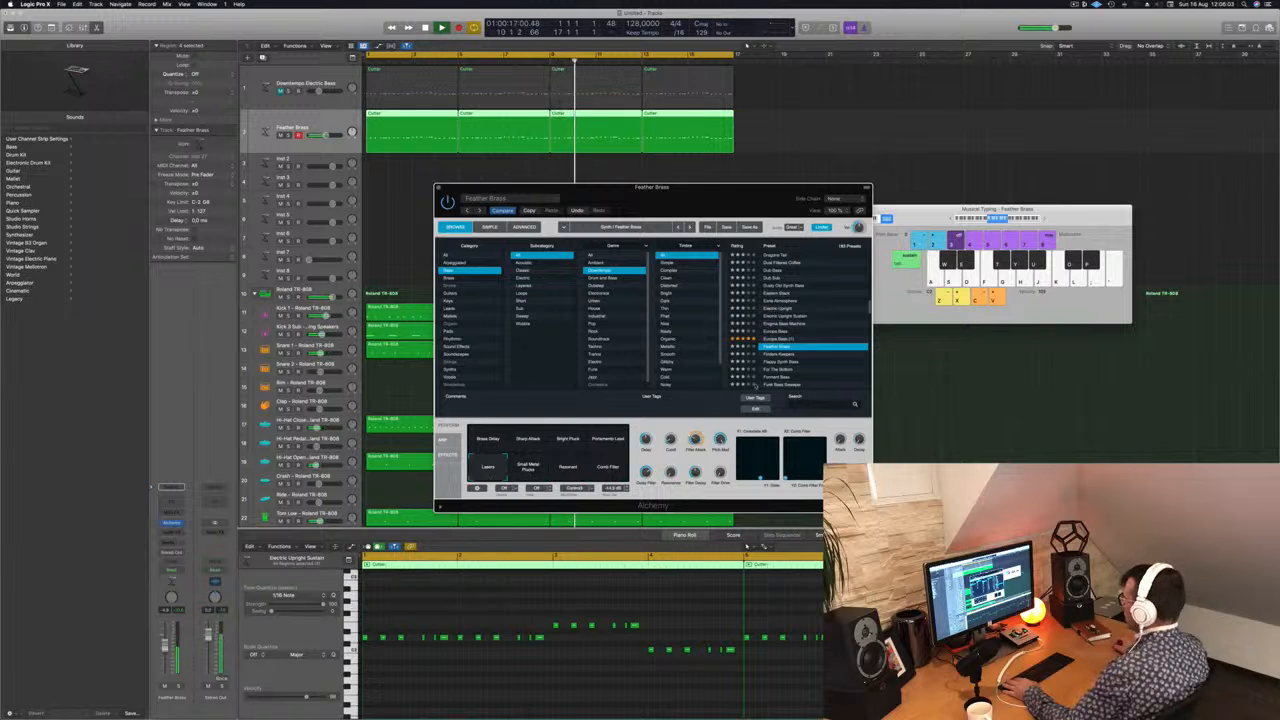
Step: Audition the bass presets from Finders Keepers and Floppy Synth Bass through For The Bottom and Funk Bass Sweeper, and load Funk Boogie Synth Bass
left_click(774, 354)
scroll(800, 330, "down", 3)
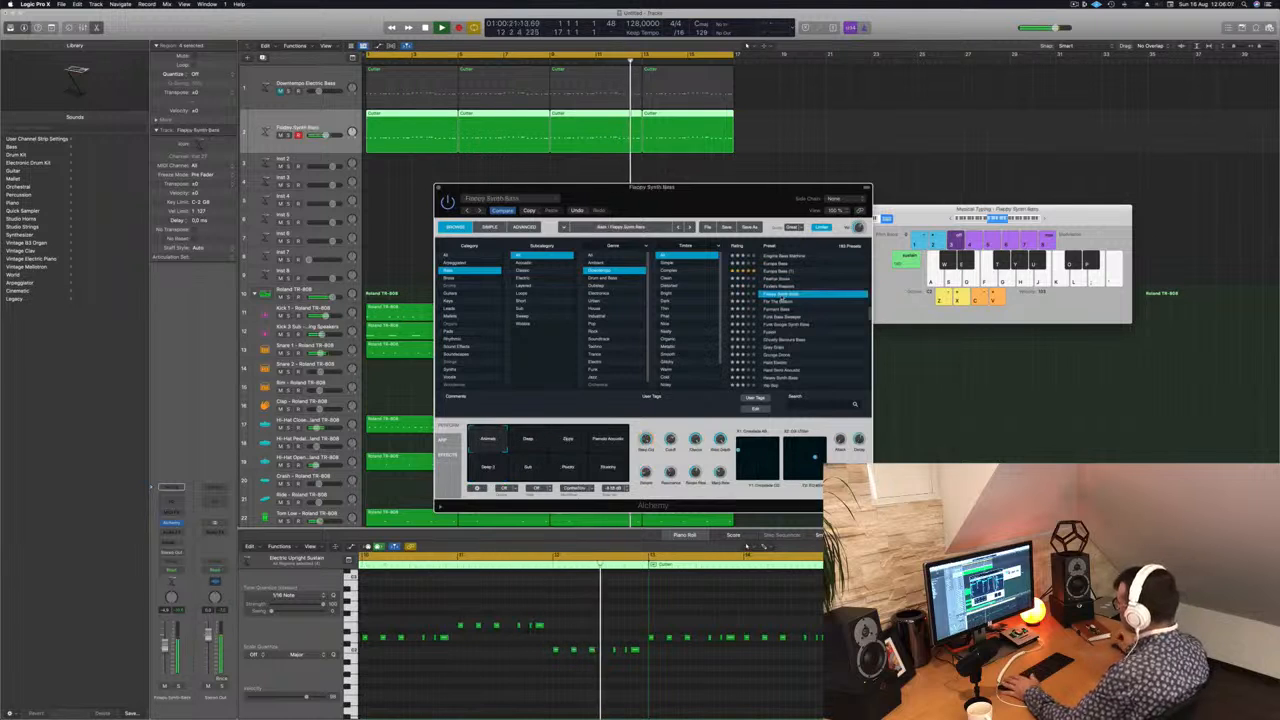
left_click(781, 301)
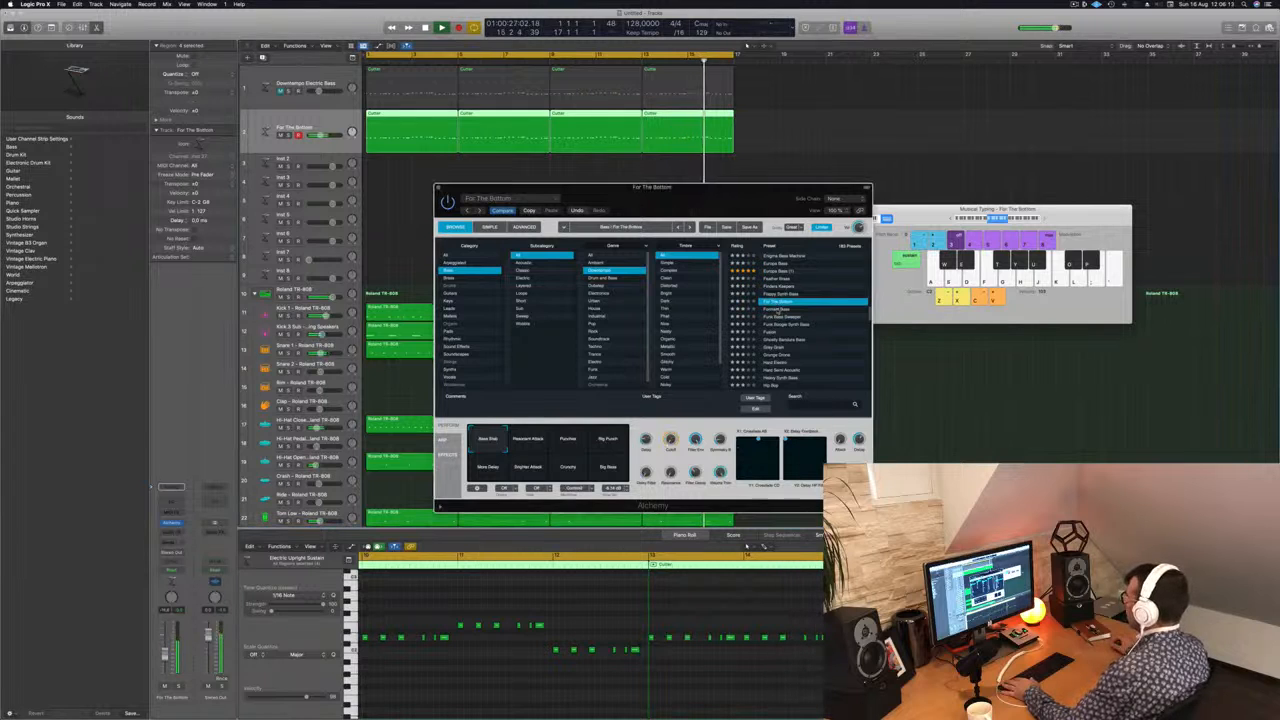
left_click(778, 309)
left_click(778, 316)
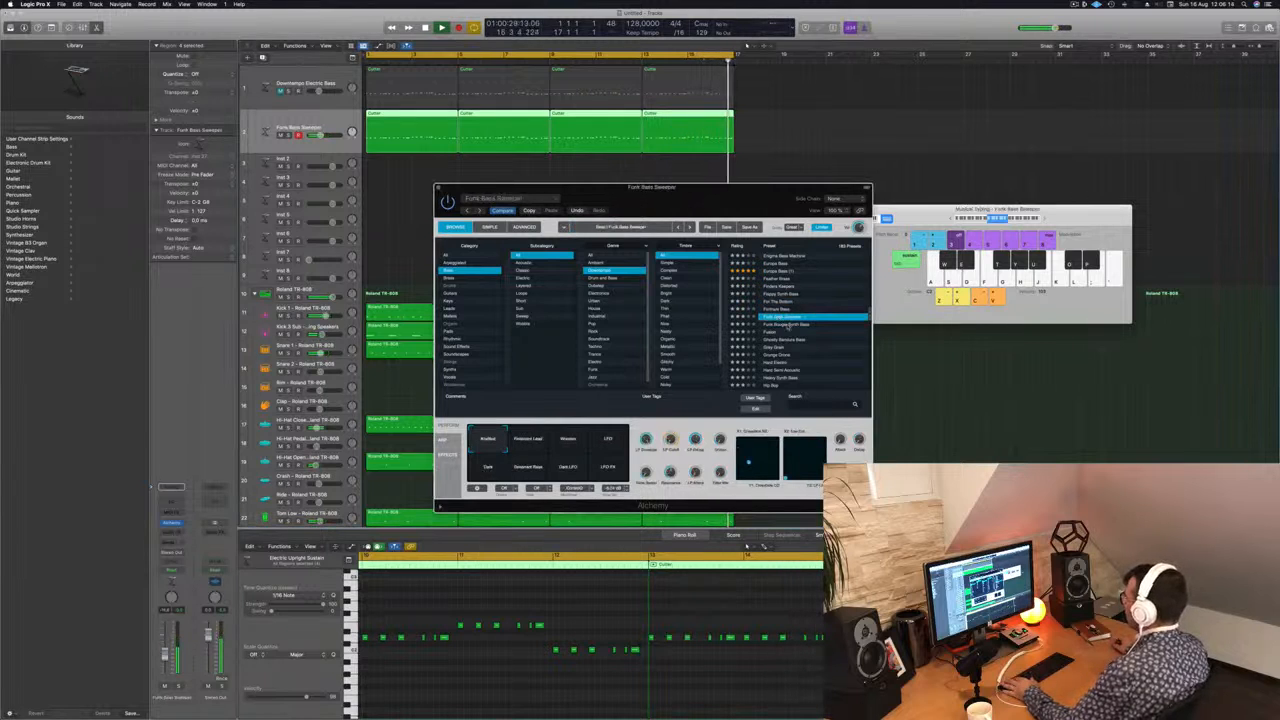
left_click(782, 324)
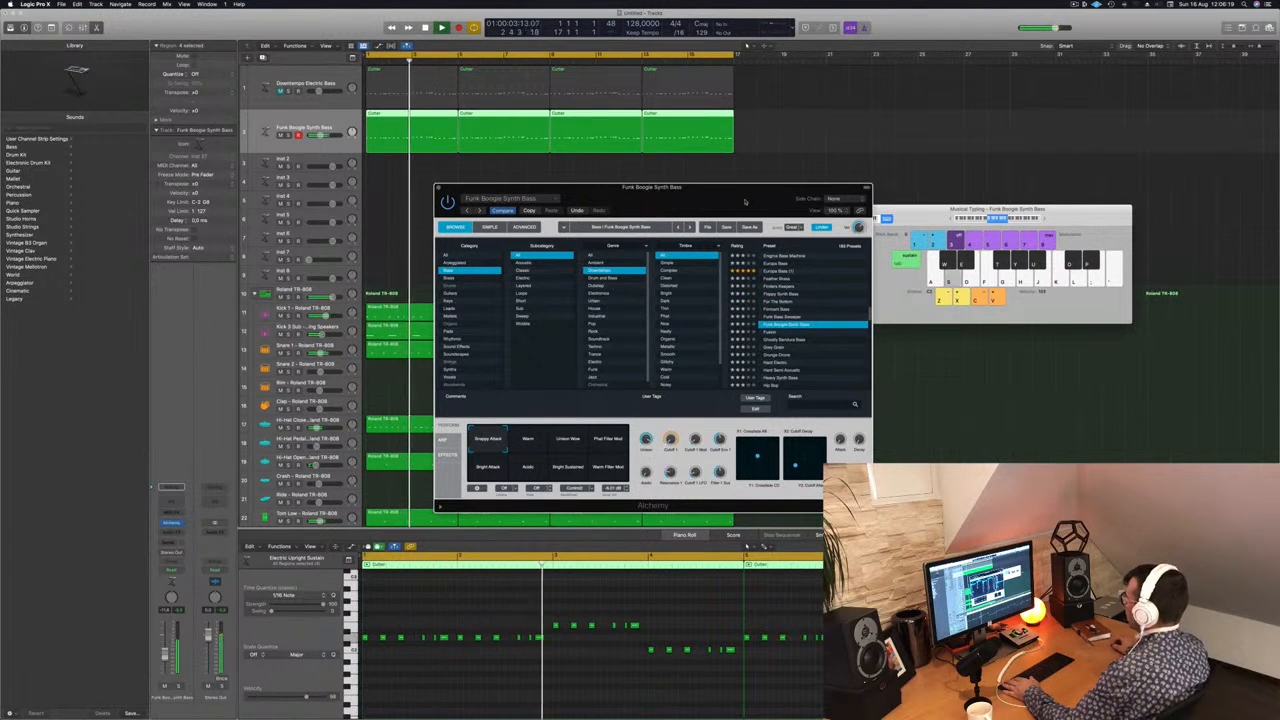
Step: Compare Funk Boogie Synth Bass with the briefly unmuted Downtempo Electric Bass, then replay the beat with the Alchemy window closed
left_click_drag(745, 202, 842, 249)
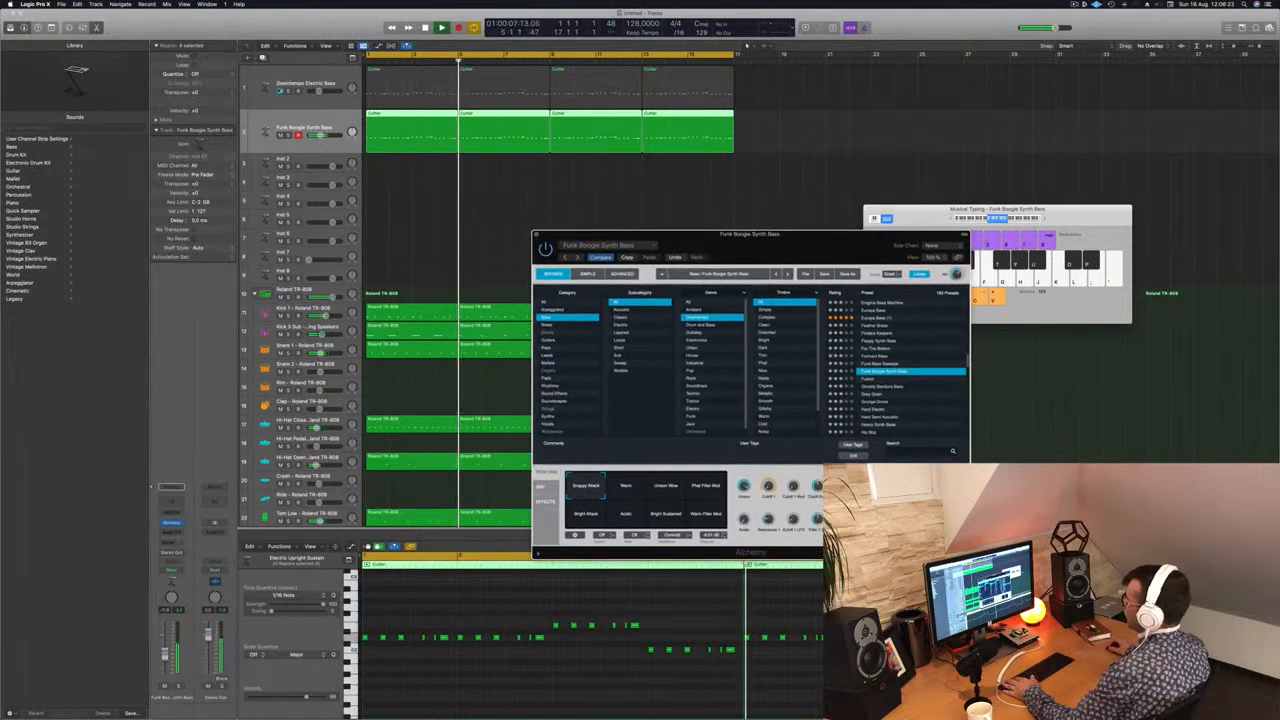
left_click(281, 91)
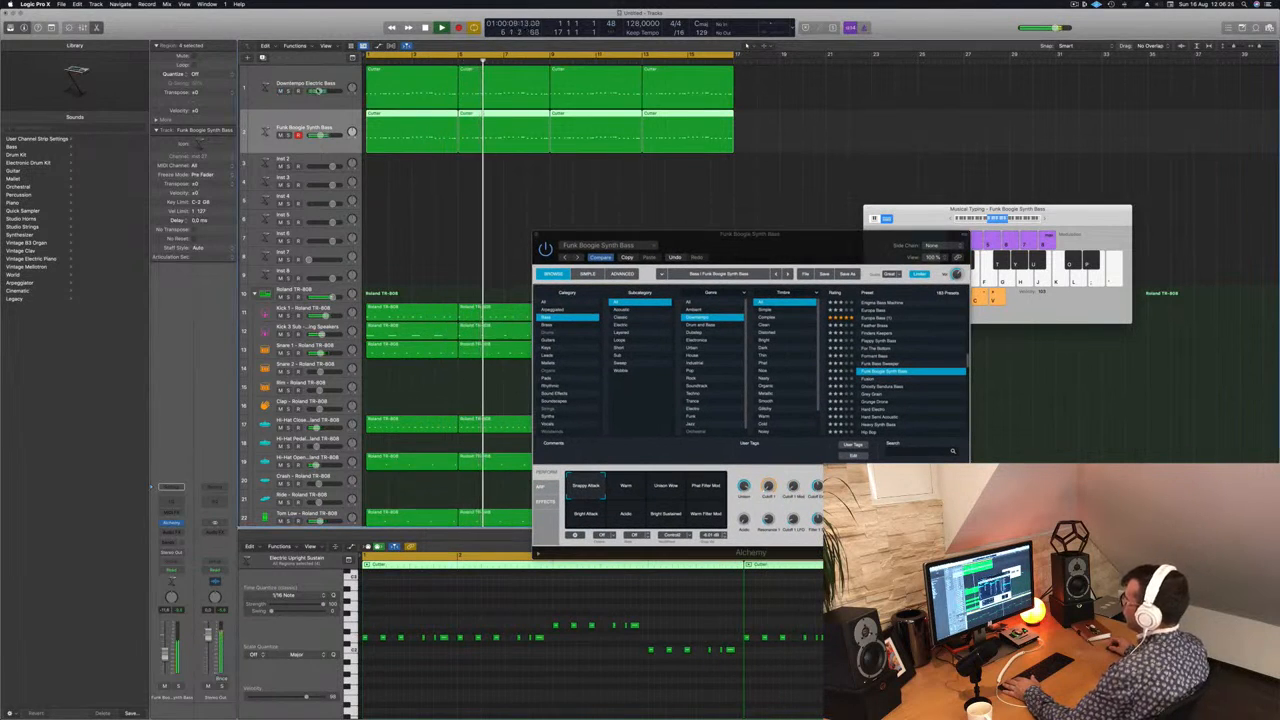
left_click(281, 91)
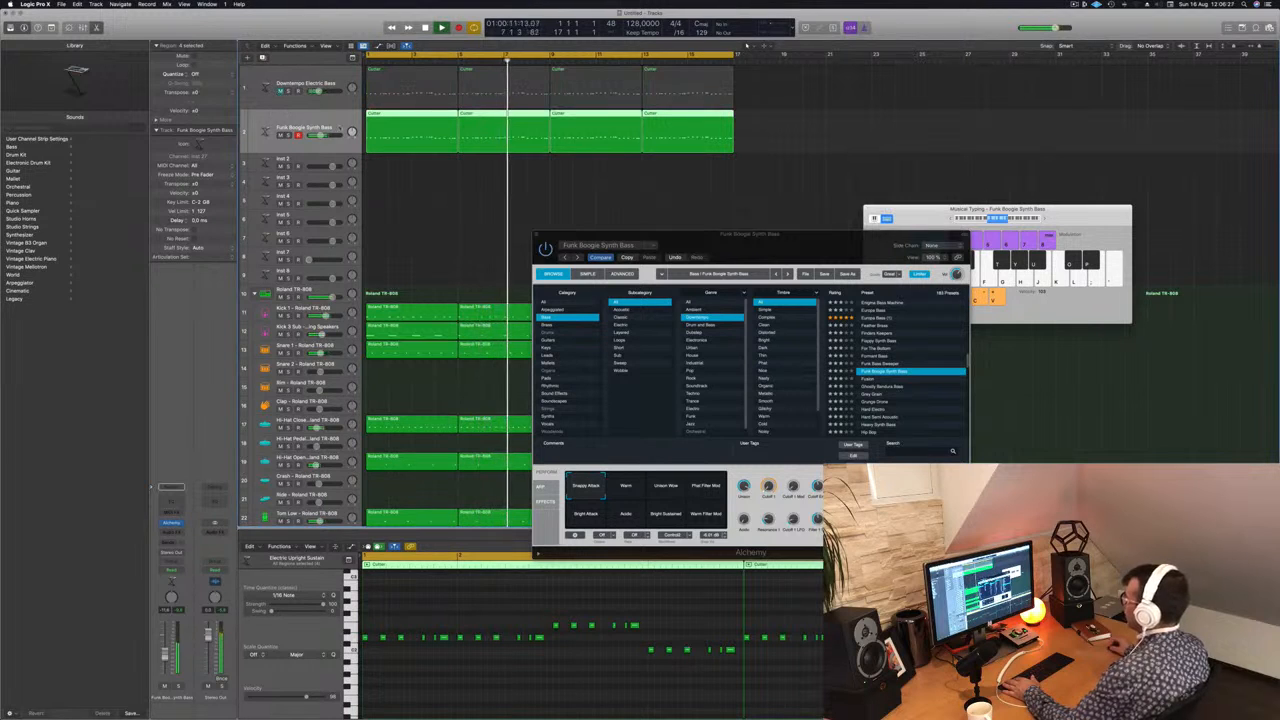
left_click_drag(750, 234, 785, 204)
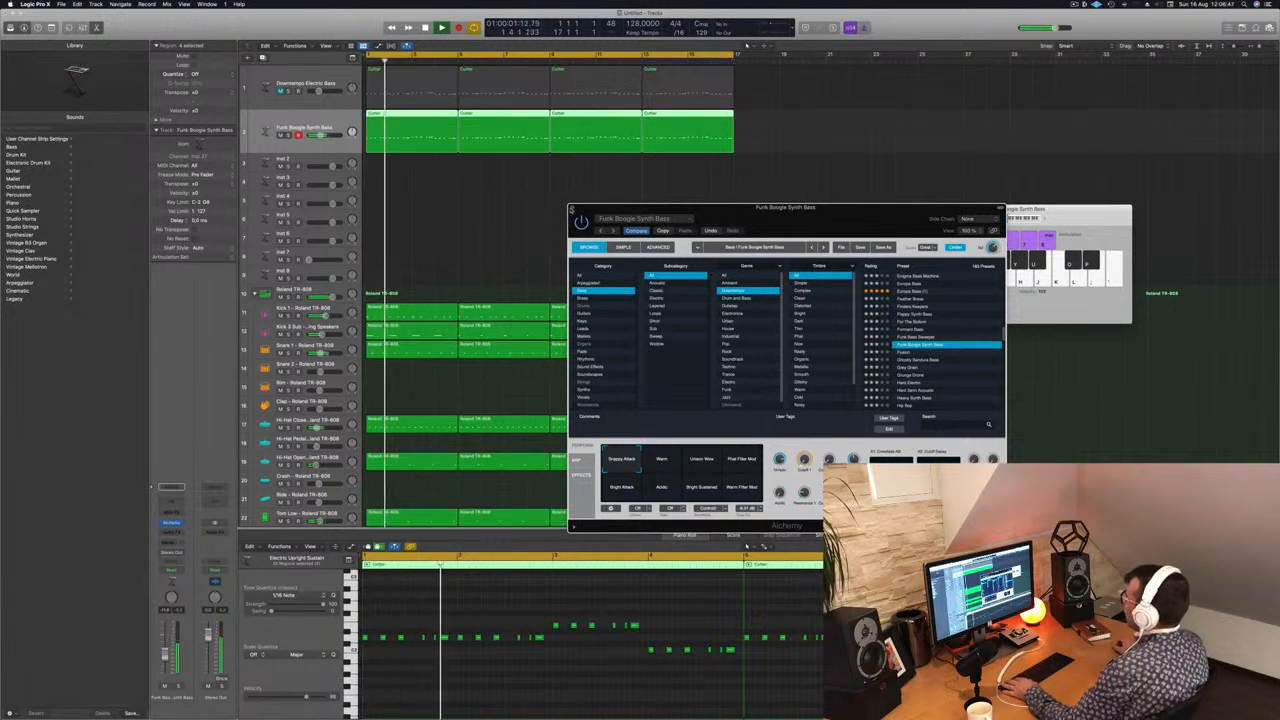
left_click(571, 209)
key("Return")
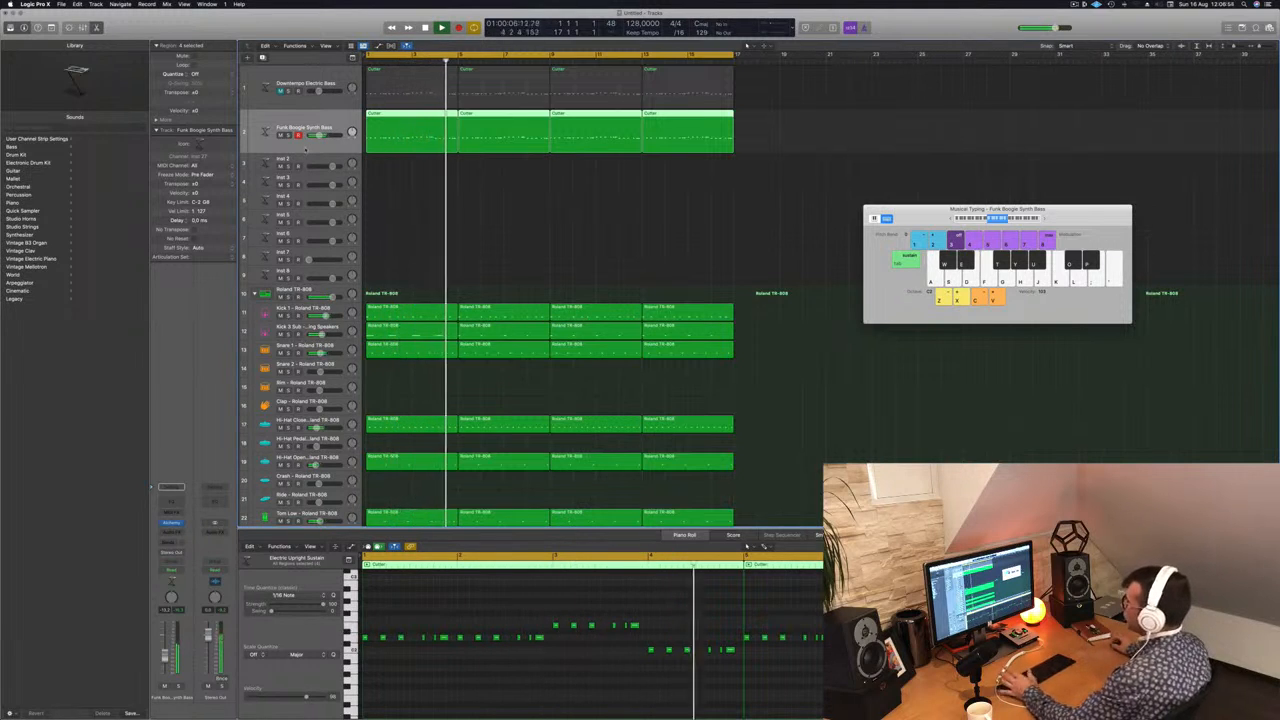
Step: Select the empty Inst 2 track, increase its height, and return to the start with the first Funk Boogie Synth Bass region selected
left_click(313, 159)
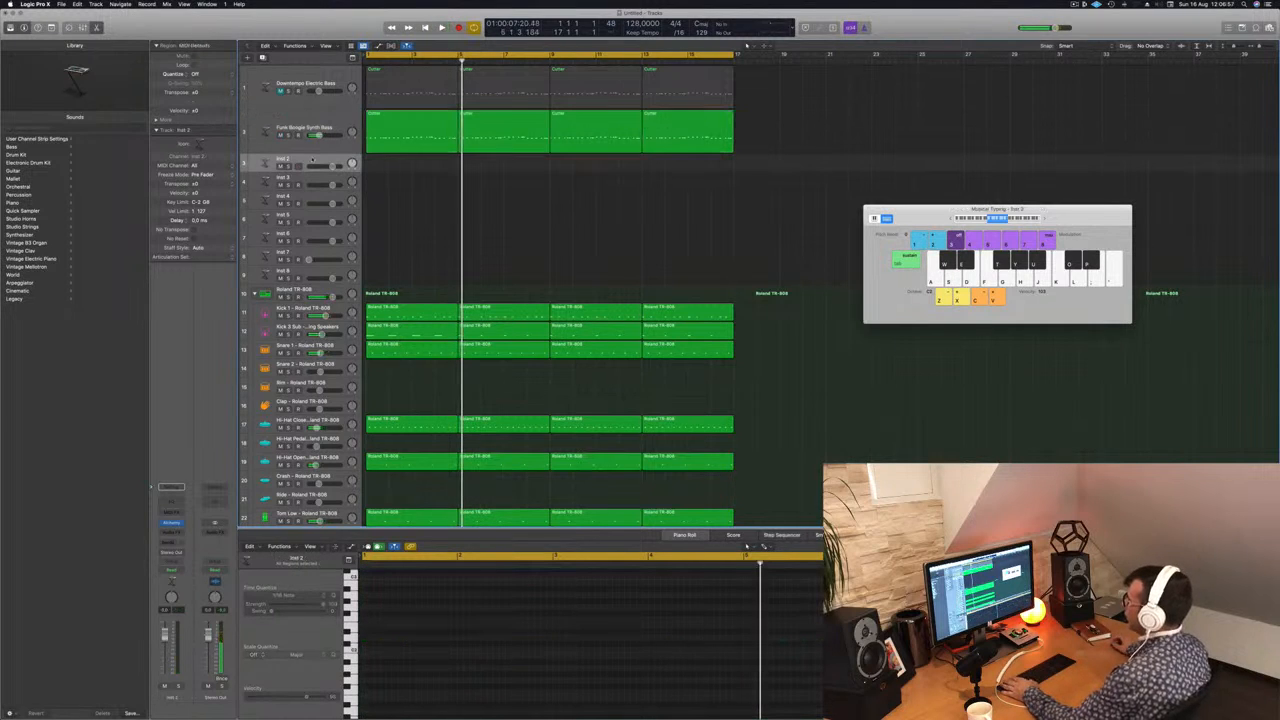
left_click_drag(311, 171, 311, 202)
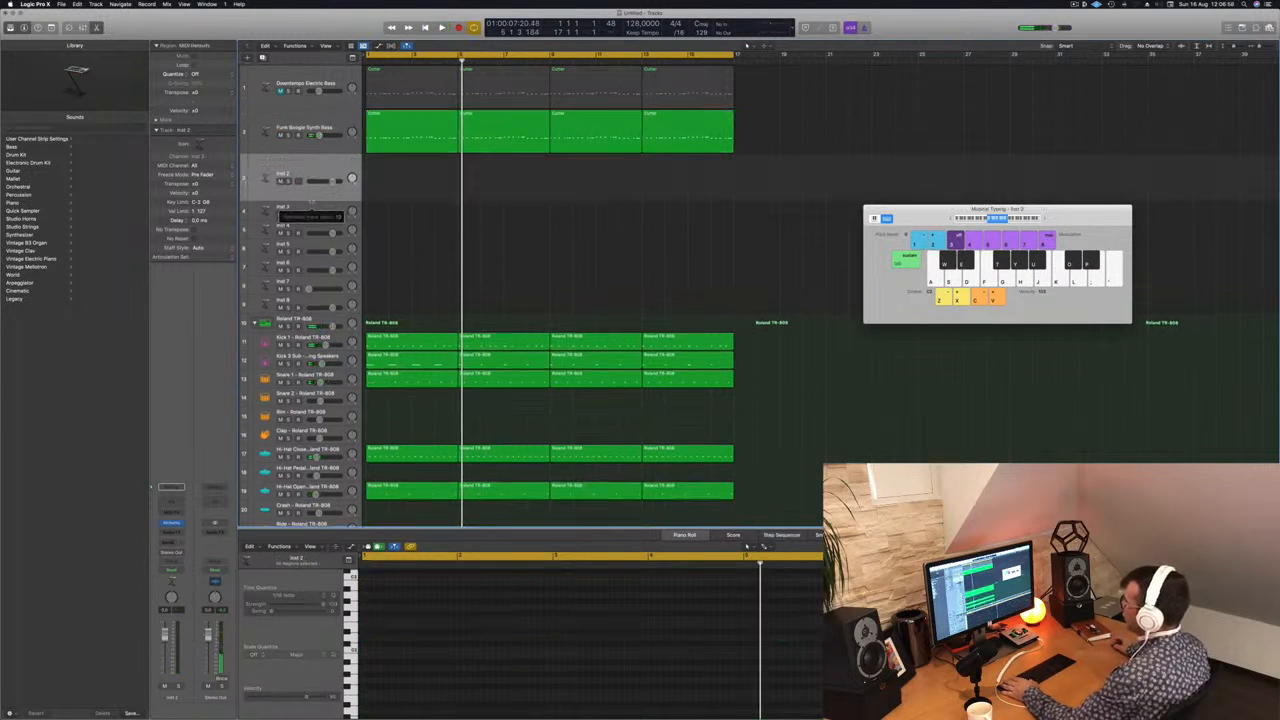
left_click(382, 138)
key("space")
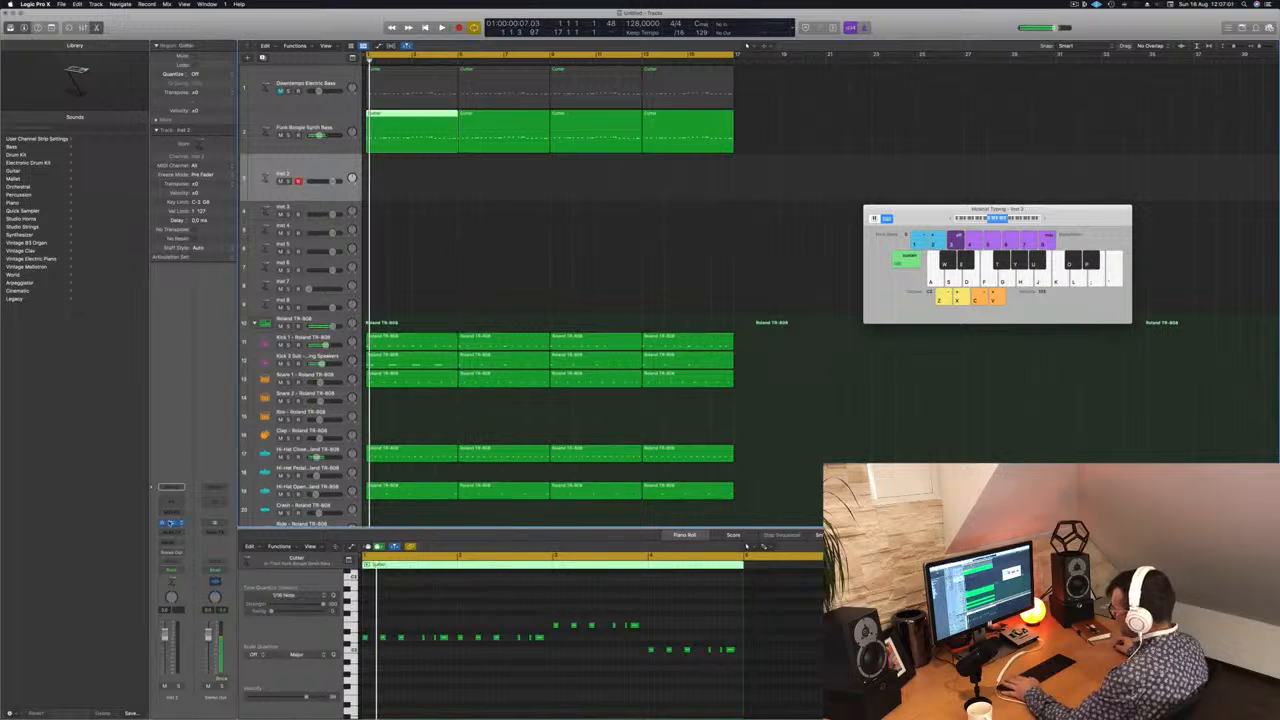
Step: Open Alchemy on the Inst 2 track, filter its presets to the Pads category and load Alone
left_click(171, 522)
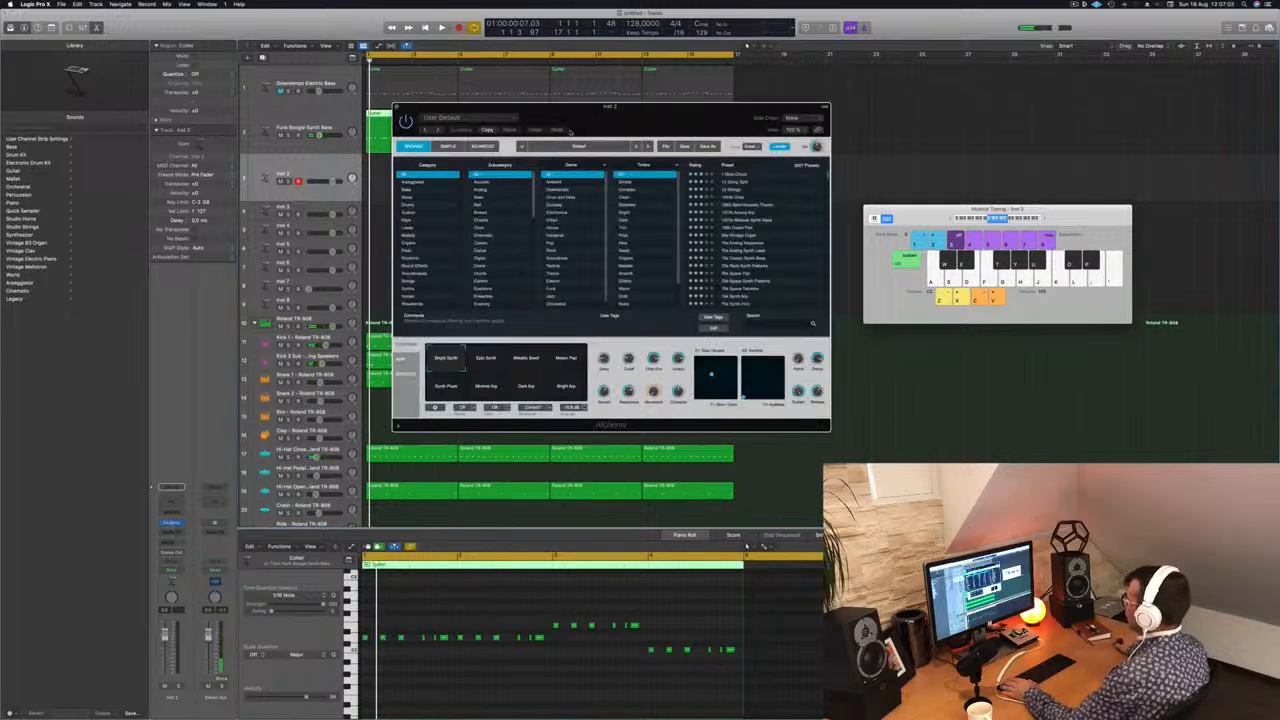
left_click_drag(605, 122, 727, 239)
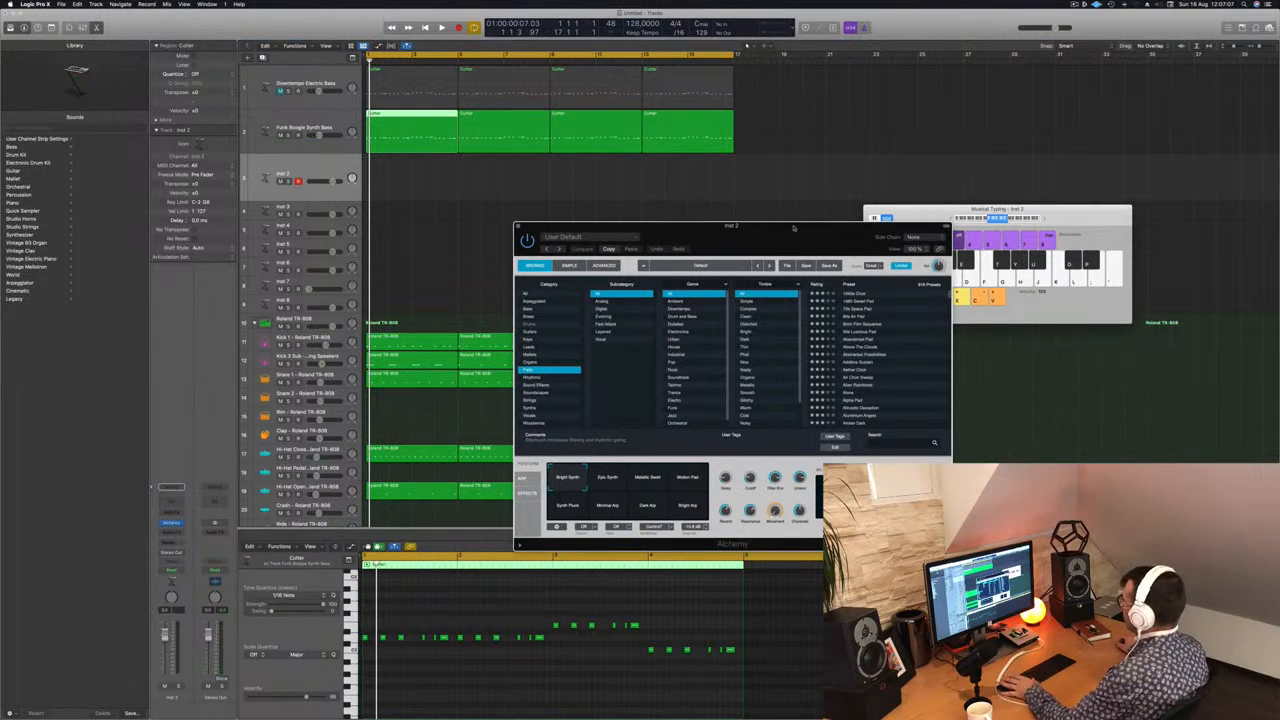
left_click_drag(793, 228, 781, 234)
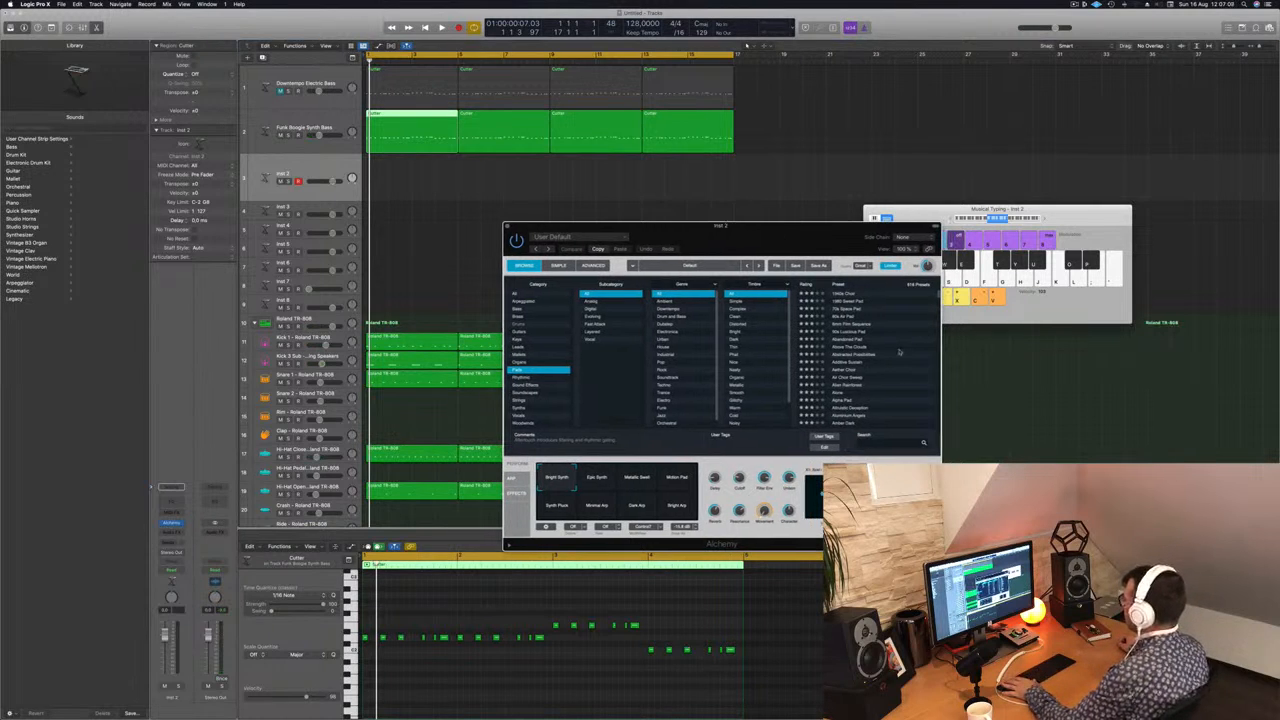
scroll(899, 351, "down", 2)
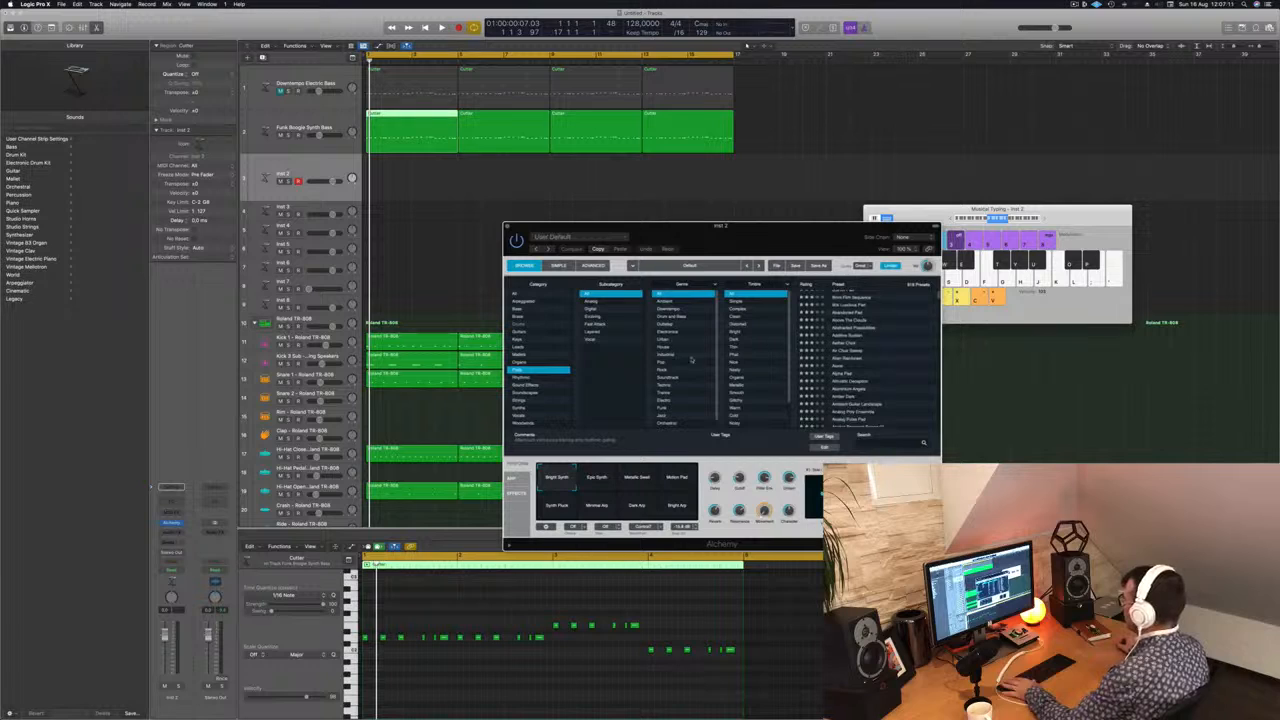
scroll(850, 365, "down", 2)
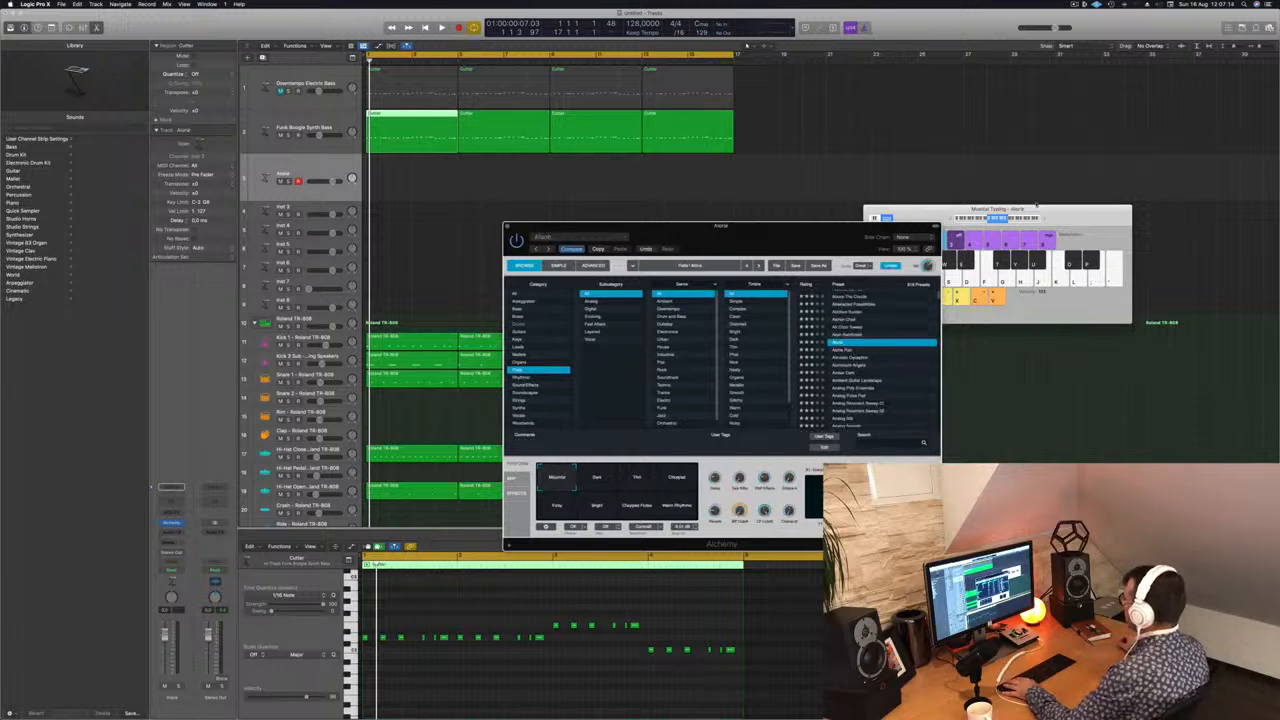
Step: Lower the Musical Typing octave range and audition the Alone, Alpha Pad and Altruistic Deception presets over the playing beat
left_click(984, 220)
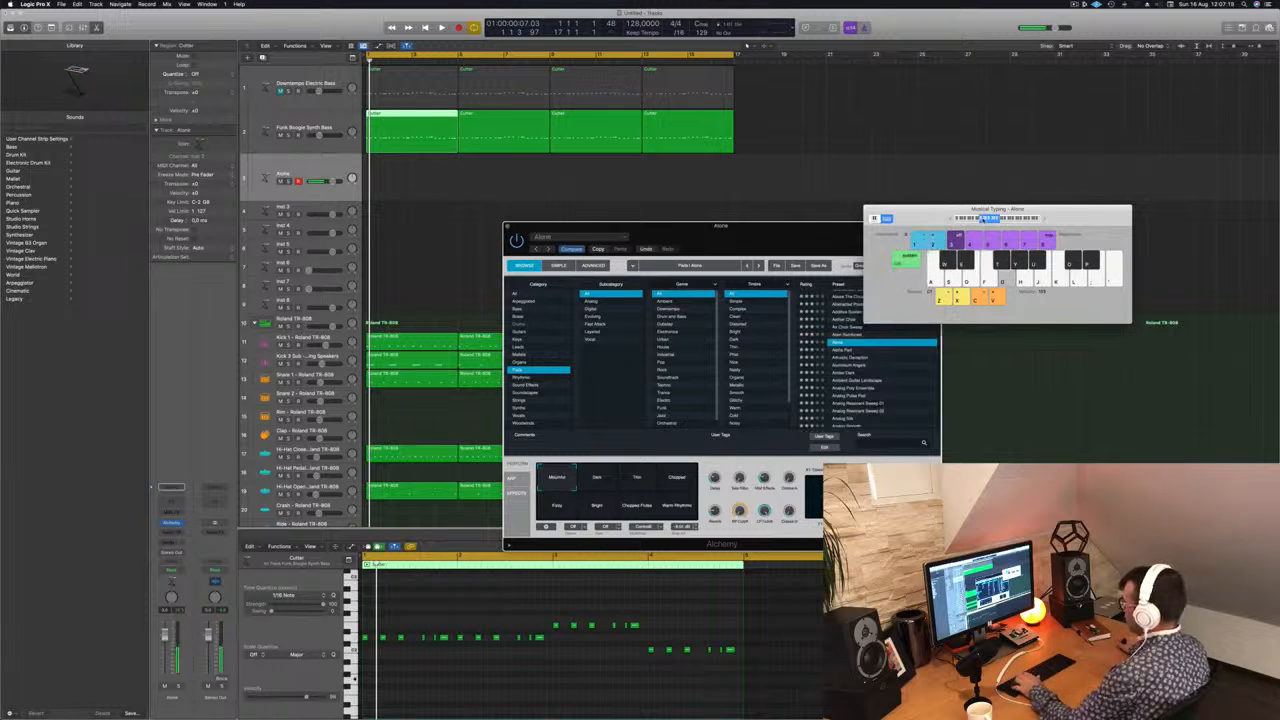
key("space")
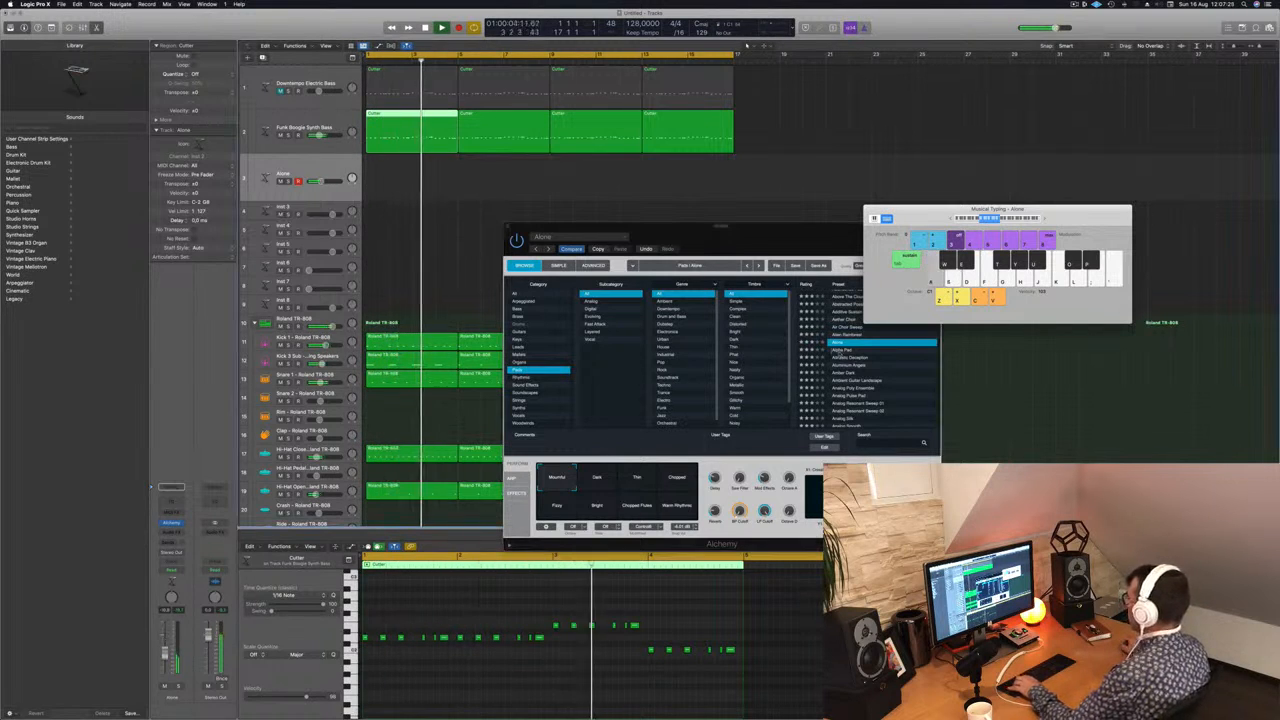
left_click(842, 352)
left_click(842, 352)
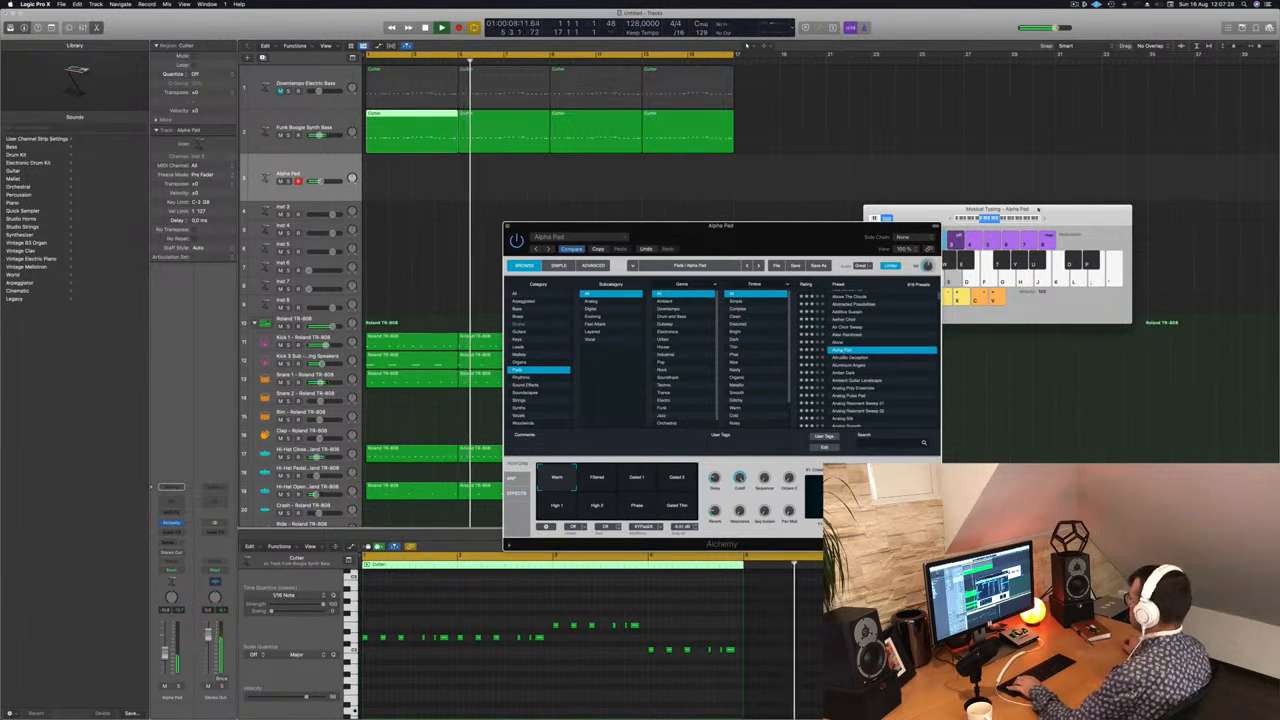
left_click(853, 358)
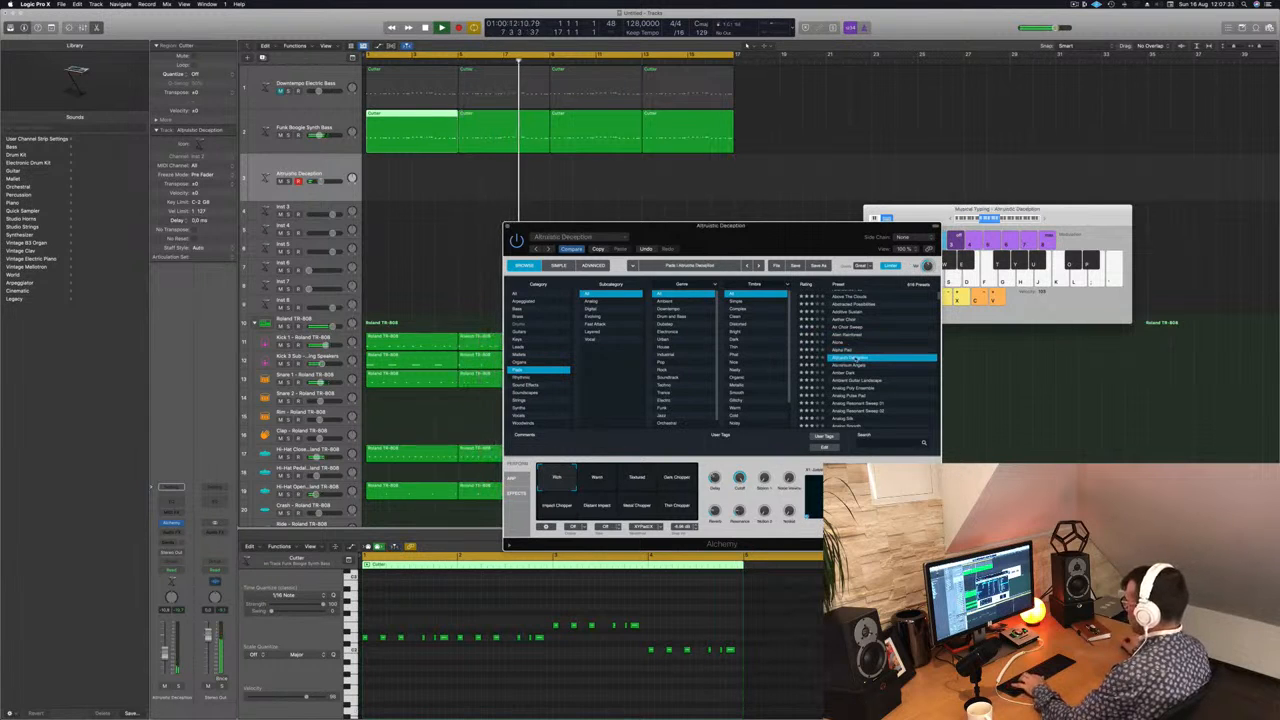
Step: Audition the Amber Dark and Ambient Guitar Landscape presets over the beat and load Analog Poly Ensemble
left_click_drag(859, 231, 1041, 294)
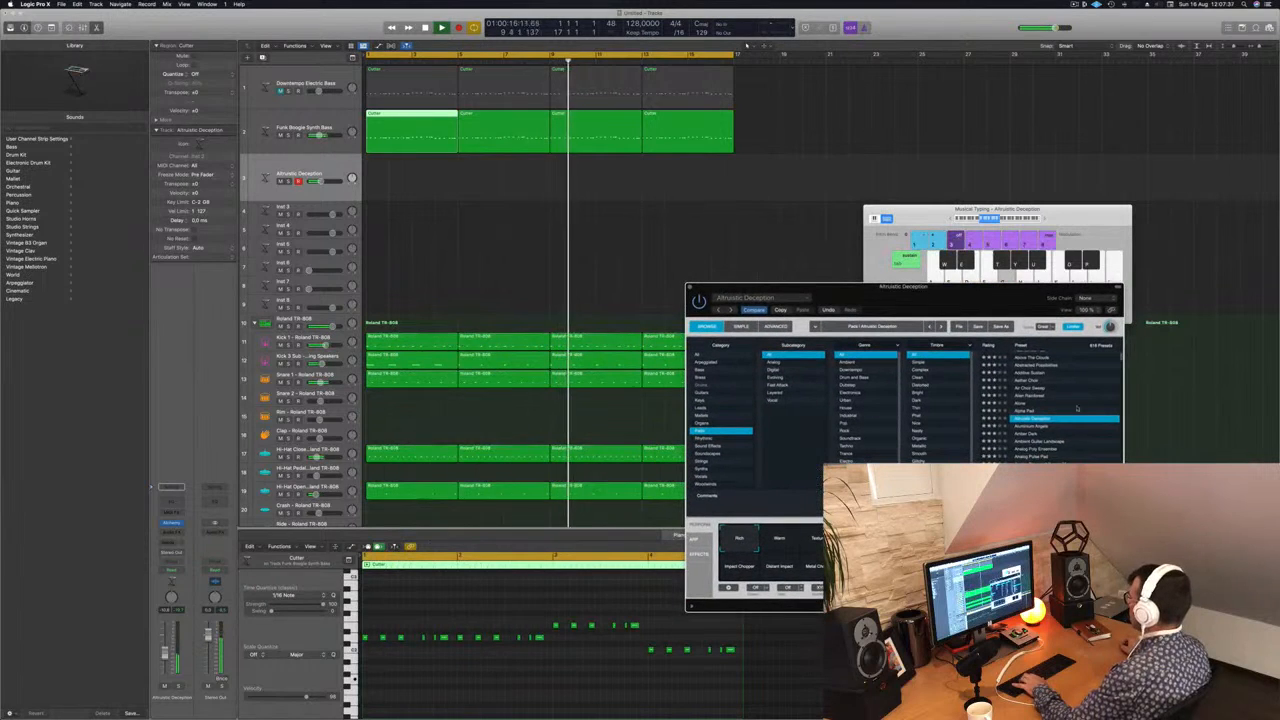
scroll(1075, 398, "down", 2)
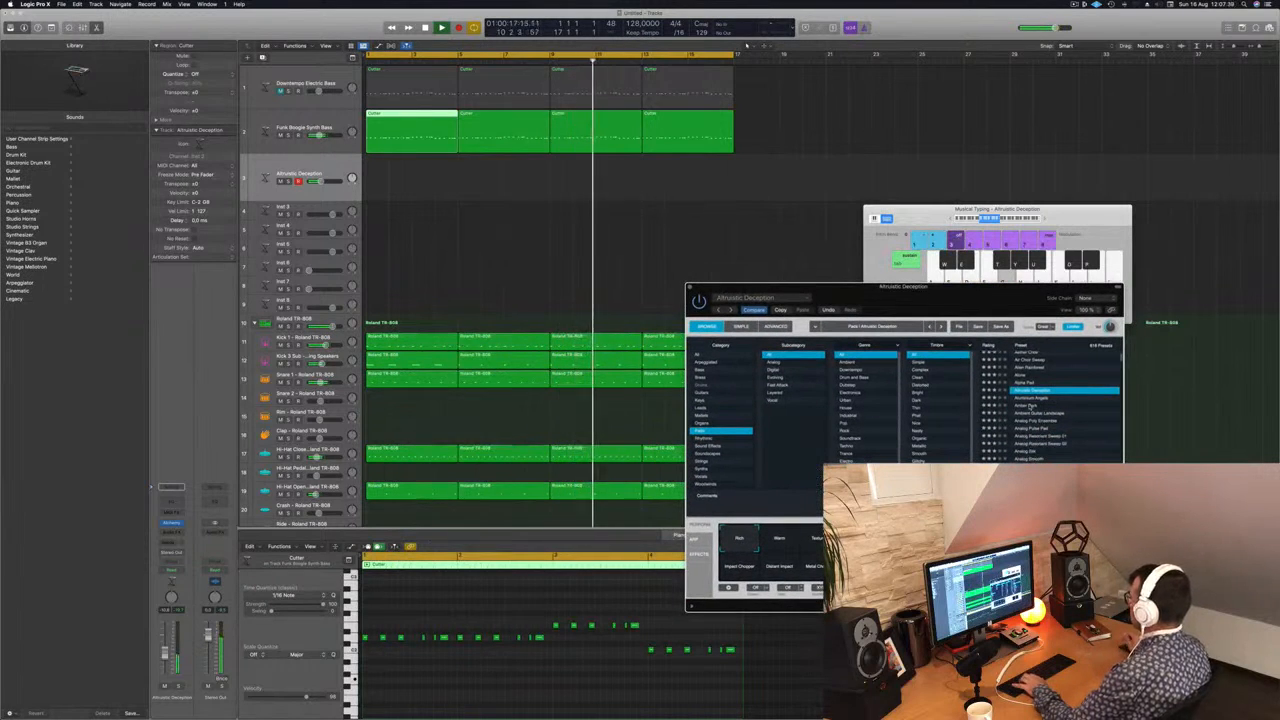
left_click(1030, 406)
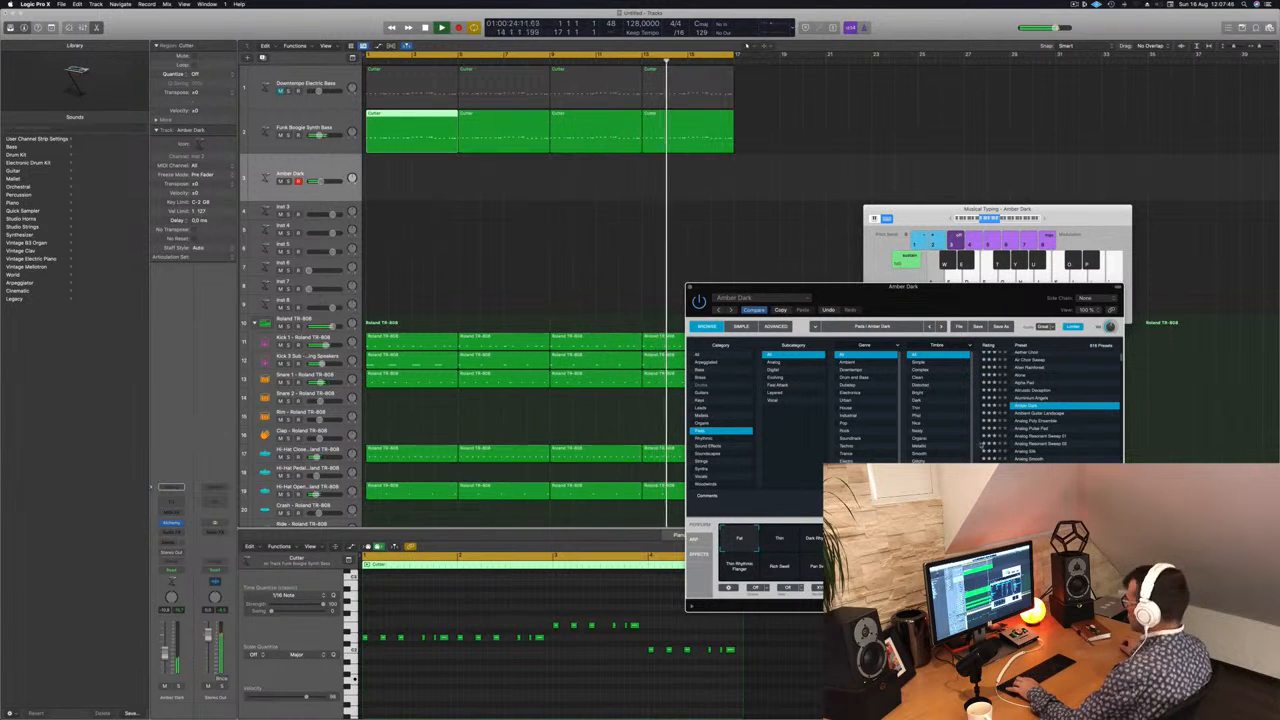
left_click(1050, 414)
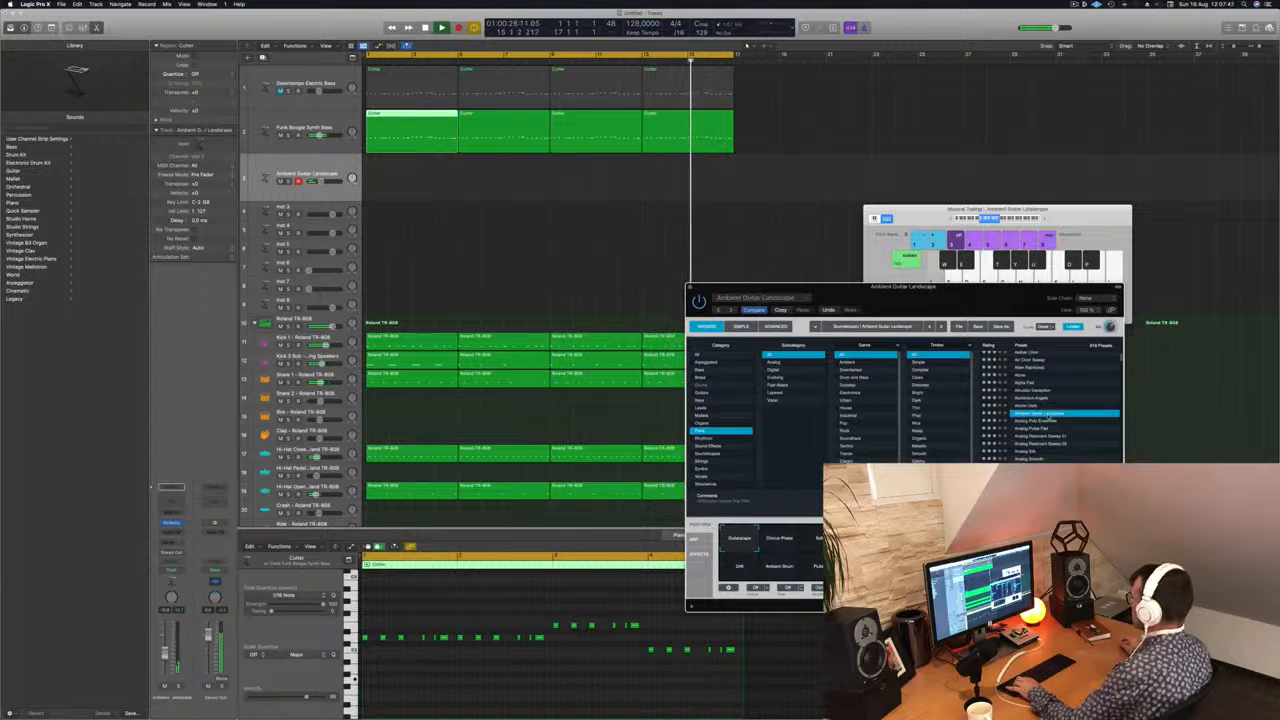
left_click(1040, 422)
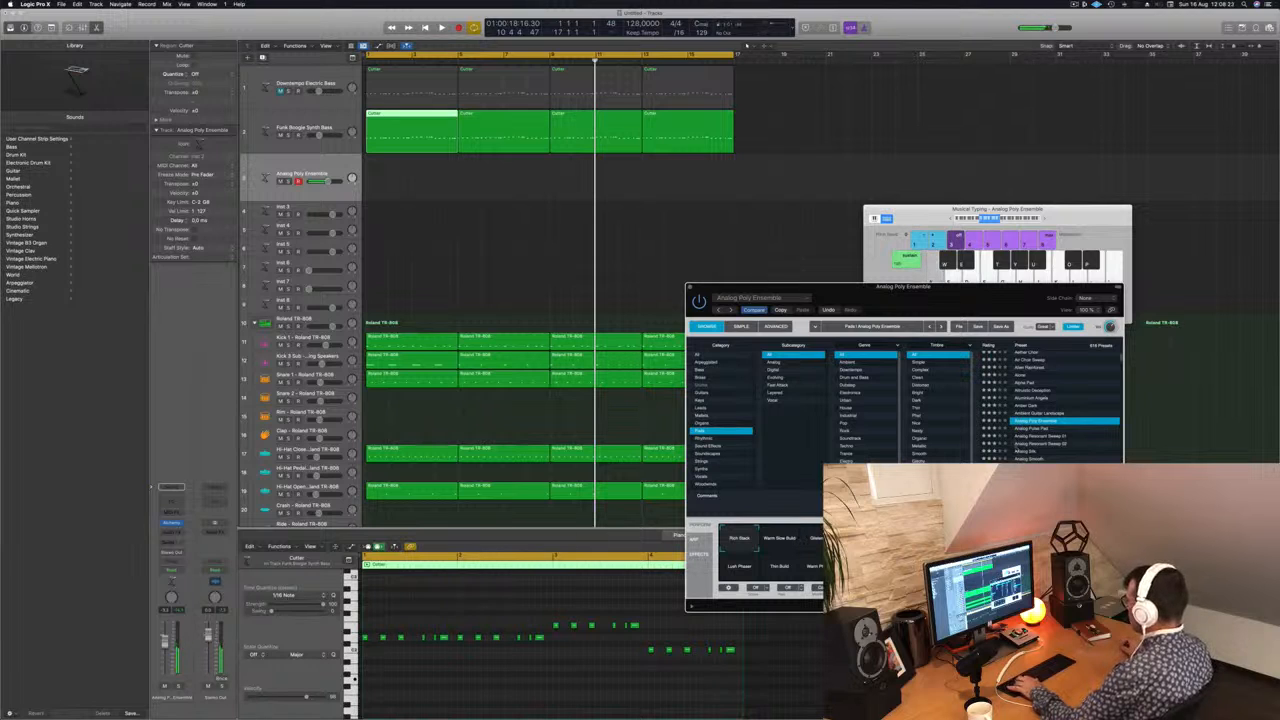
Step: Try recording a sustained three-note part on the Analog Poly Ensemble track over the first four bars, and delete the take
key("r")
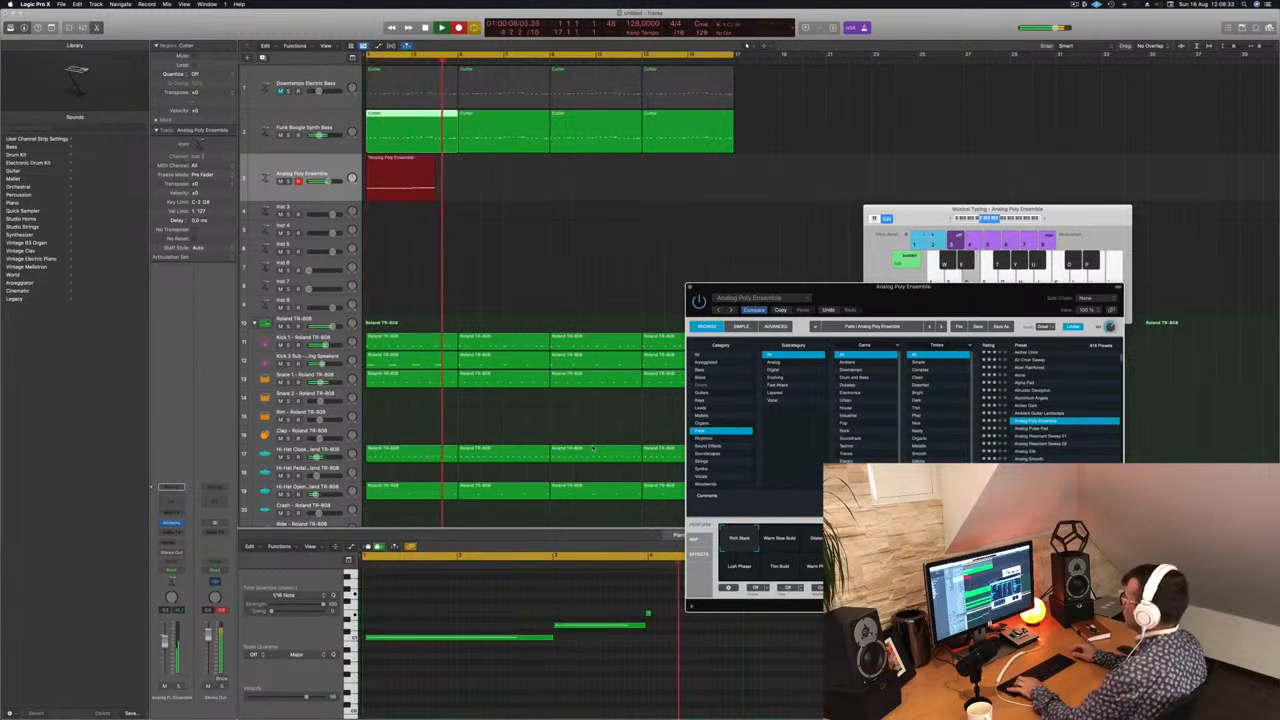
key("space")
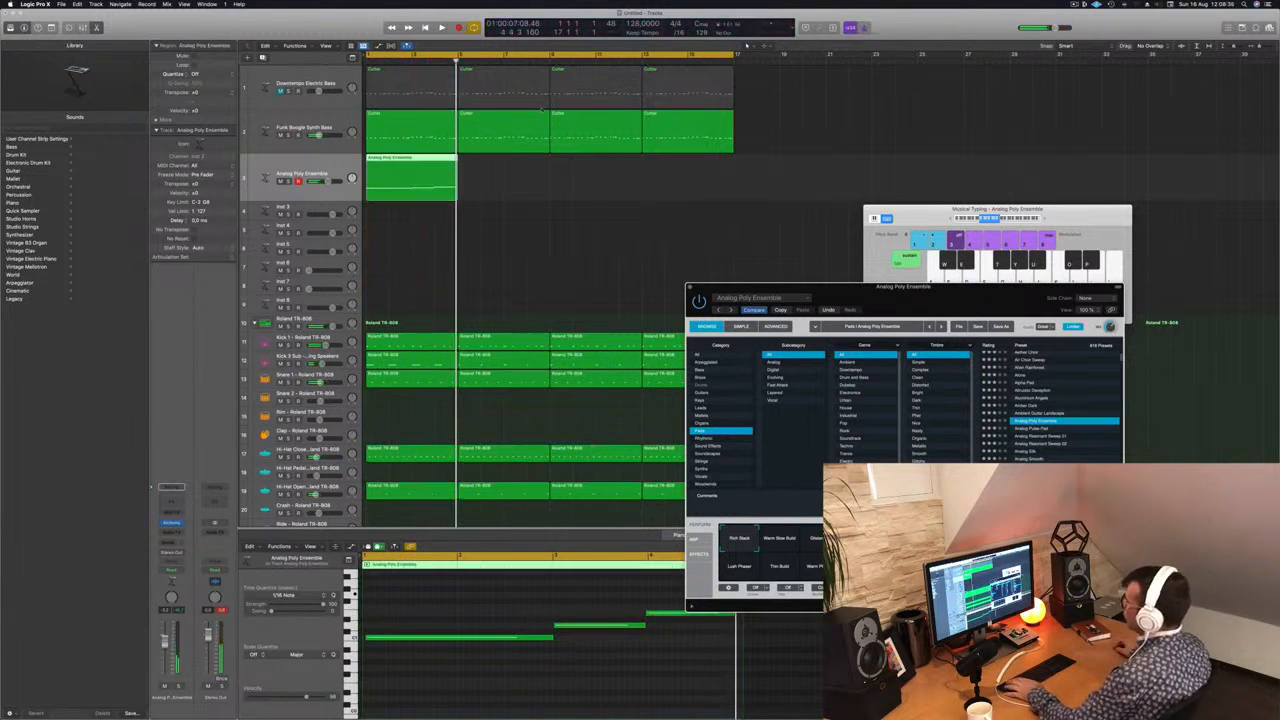
key("Delete")
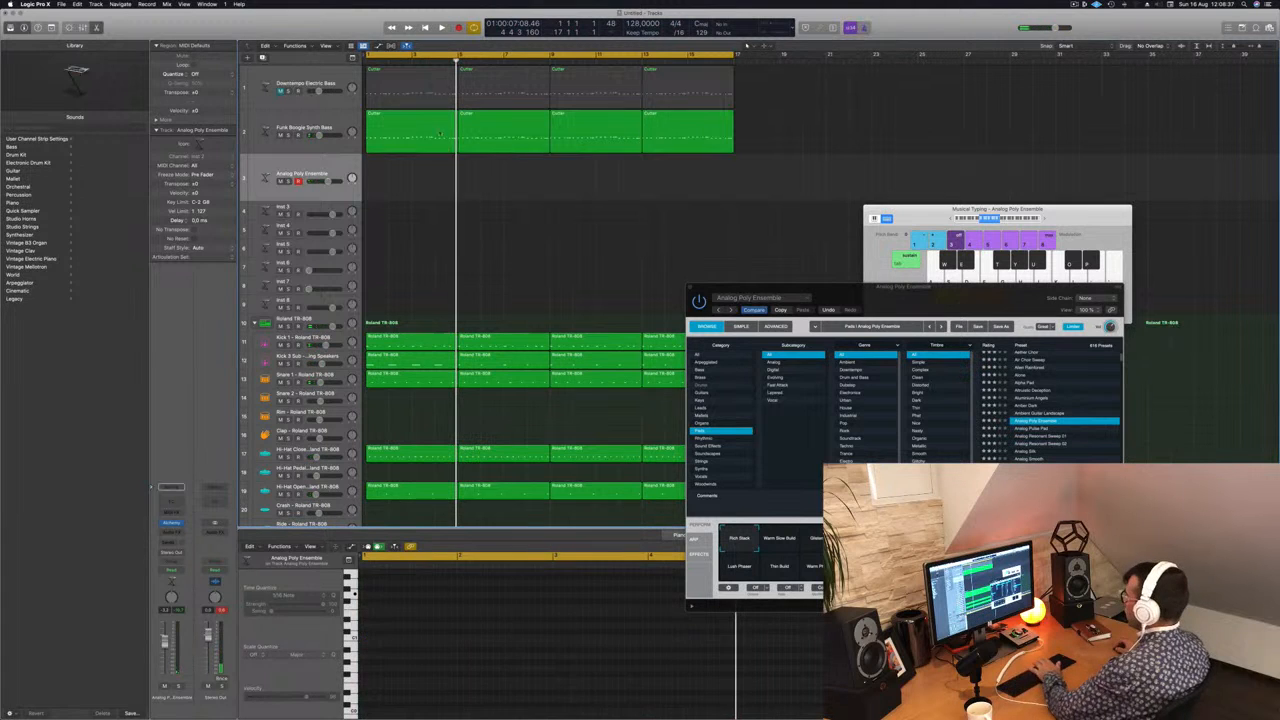
Step: Copy the first bass region onto the Analog Poly Ensemble track and delete all but the first note of each of its three pitches
left_click(413, 150)
left_click_drag(413, 150, 413, 180)
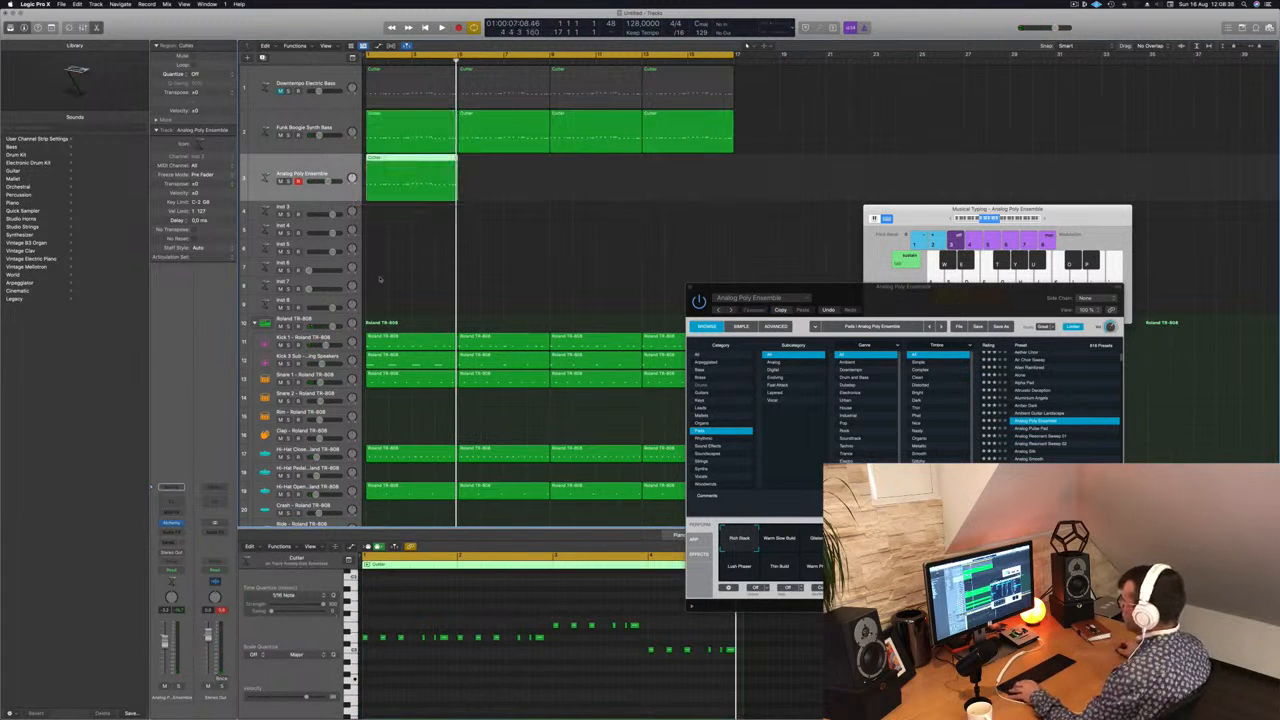
left_click_drag(380, 630, 536, 659)
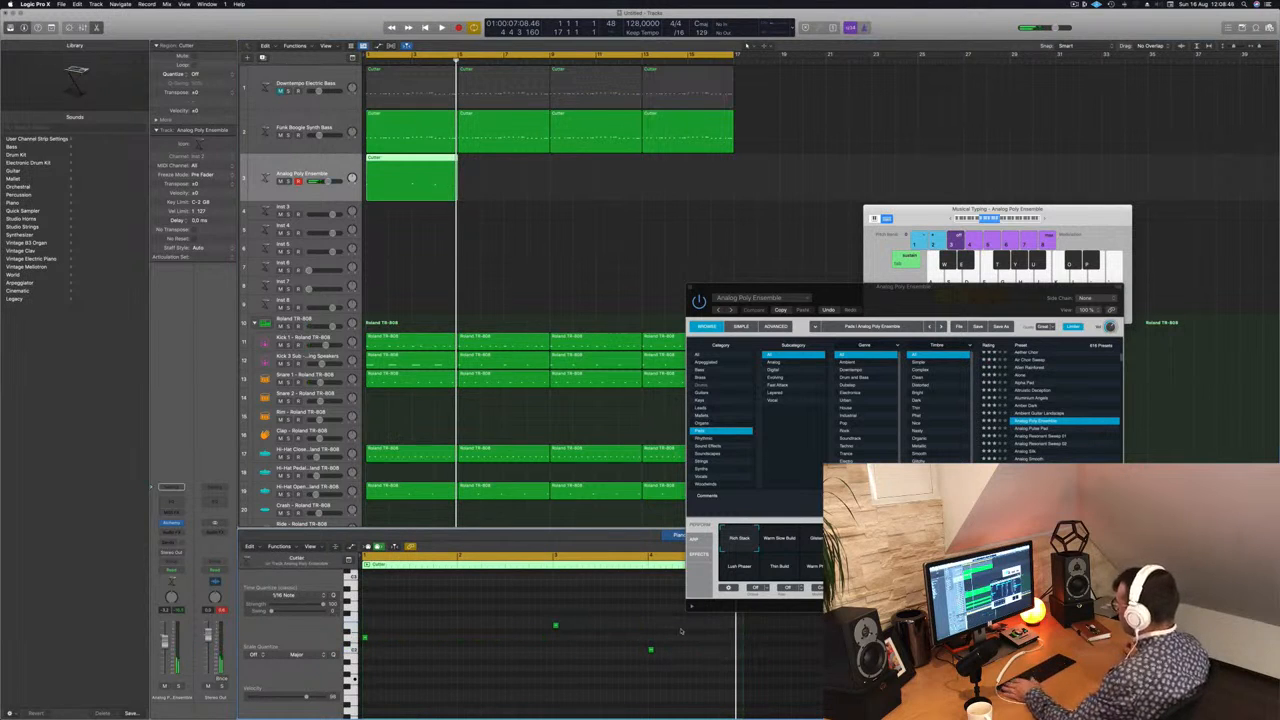
Step: Lengthen the three remaining pad notes so each sustains until the next pitch or the region's end, and play the result
mouse_move(672, 686)
left_mouse_down()
mouse_move(543, 618)
mouse_move(557, 621)
left_mouse_up()
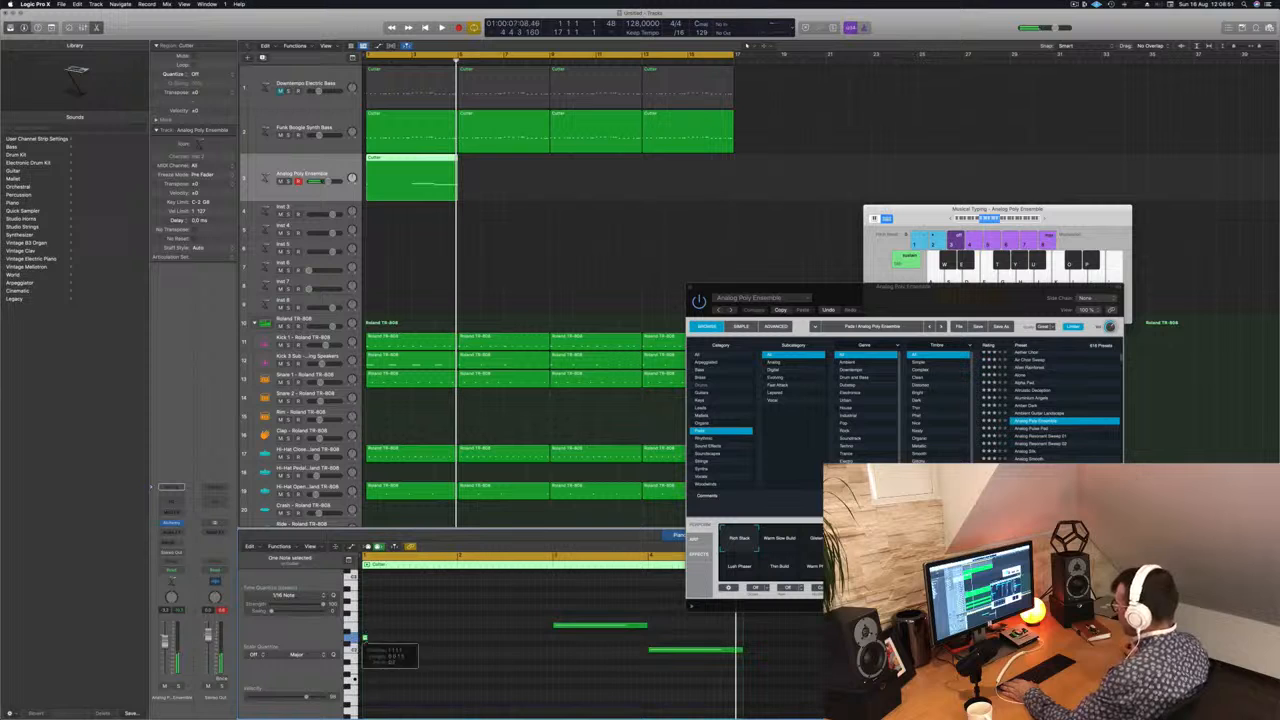
left_click_drag(366, 638, 528, 638)
key("space")
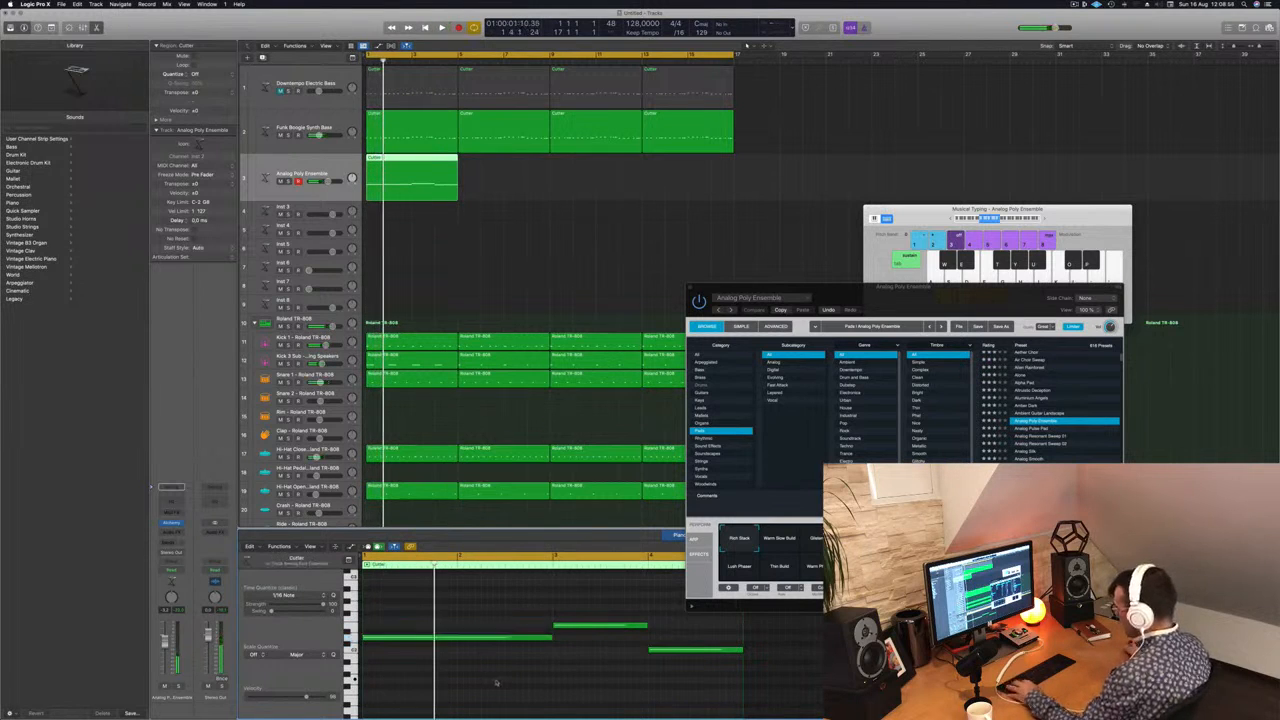
Step: Copy the four-bar Analog Poly Ensemble region along its track until it fills all sixteen bars
scroll(495, 682, "up", 3)
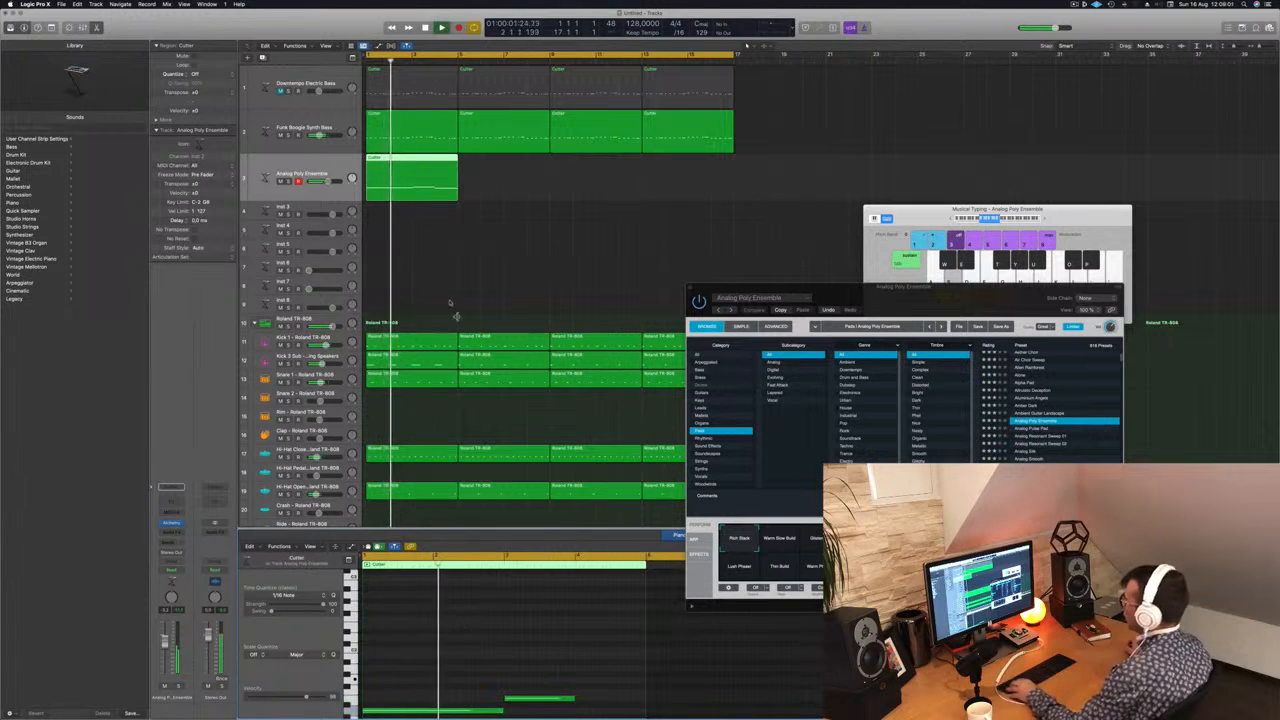
left_click_drag(416, 170, 508, 167)
mouse_move(591, 177)
left_mouse_down()
mouse_move(428, 172)
mouse_move(605, 166)
left_mouse_up()
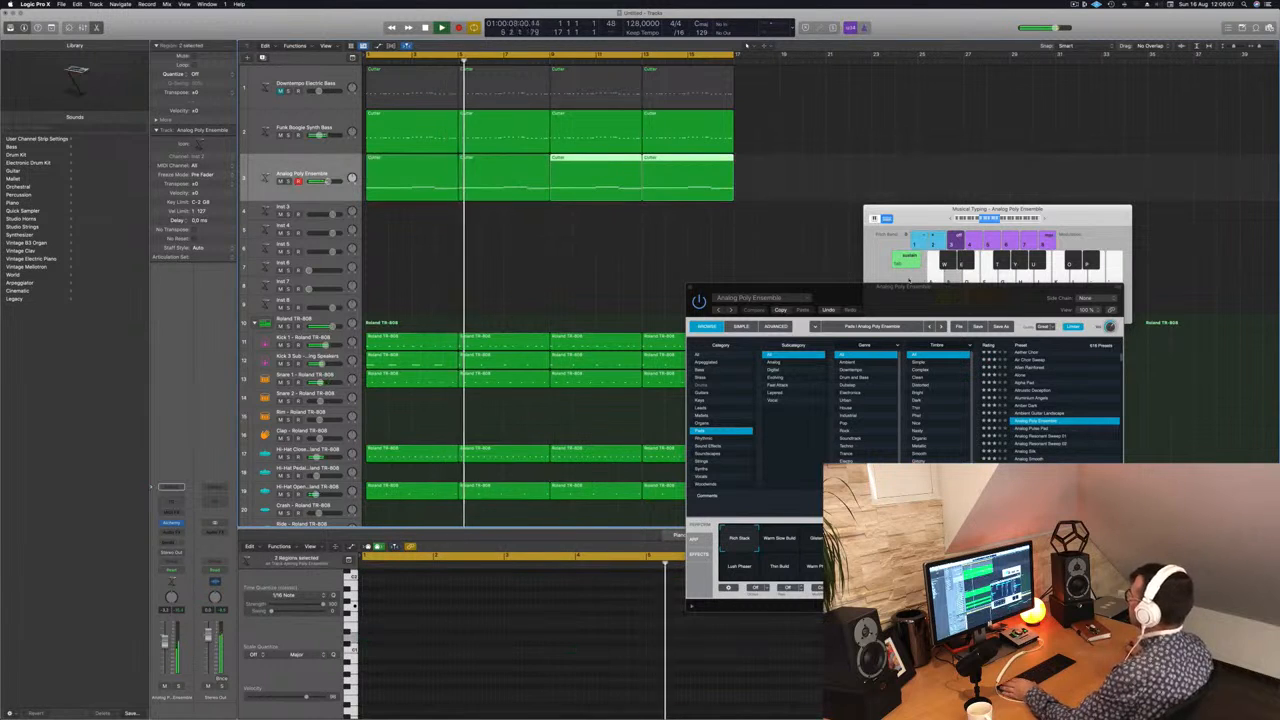
Step: Audition the pad's Alchemy variations Glistening, Deep Rhythm, Resonant Phaser, Warm Phaser and Thin Build during playback, and choose Lush Phaser
left_click_drag(896, 298, 673, 262)
key("space")
left_click(594, 510)
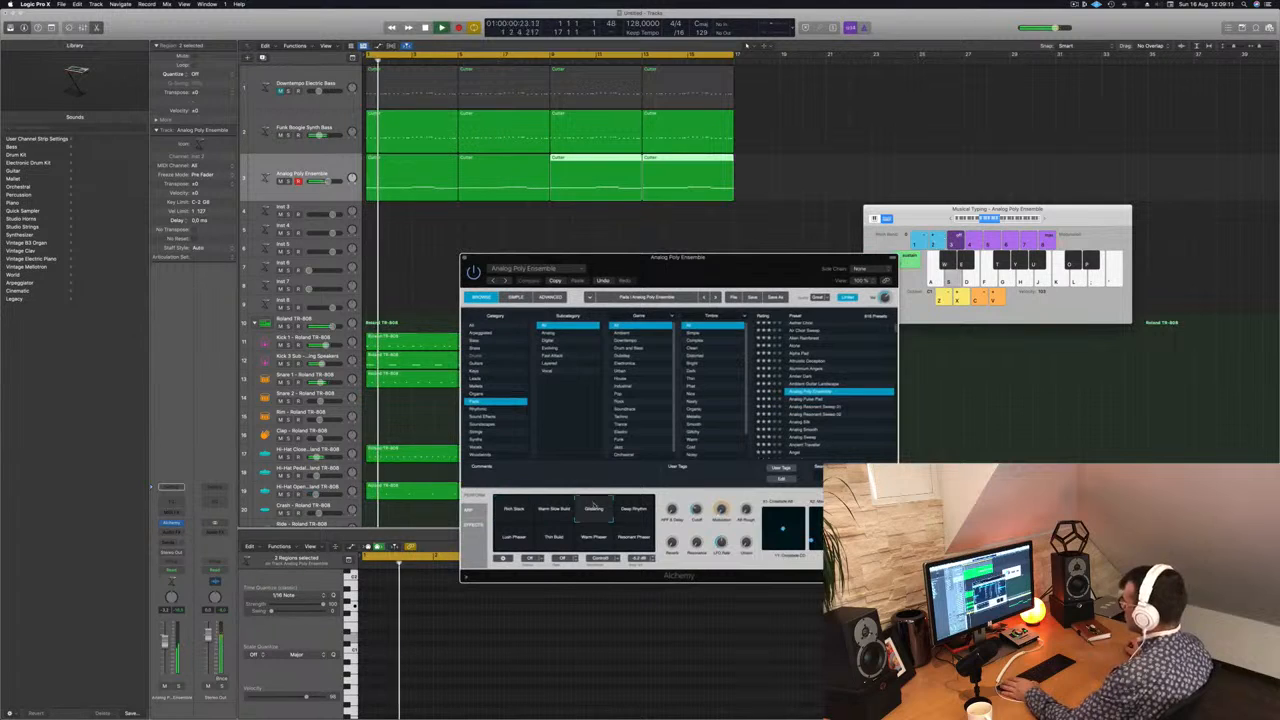
left_click(630, 510)
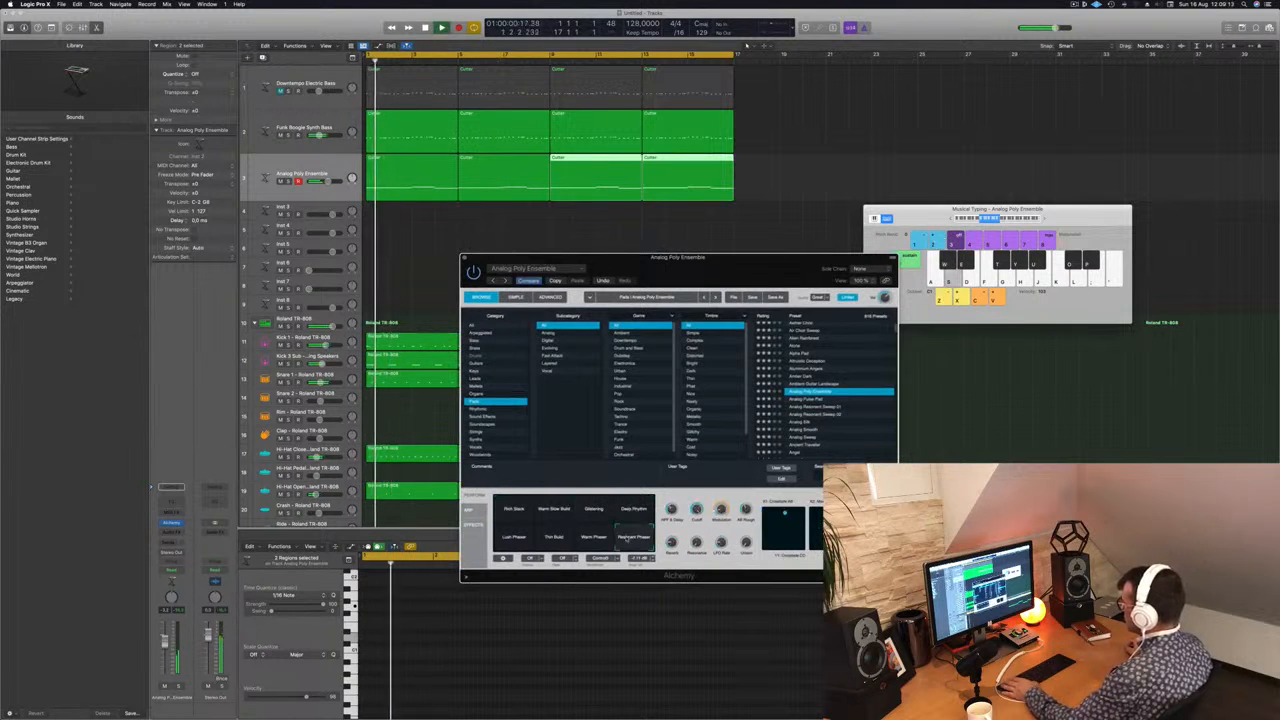
left_click(595, 538)
left_click(554, 537)
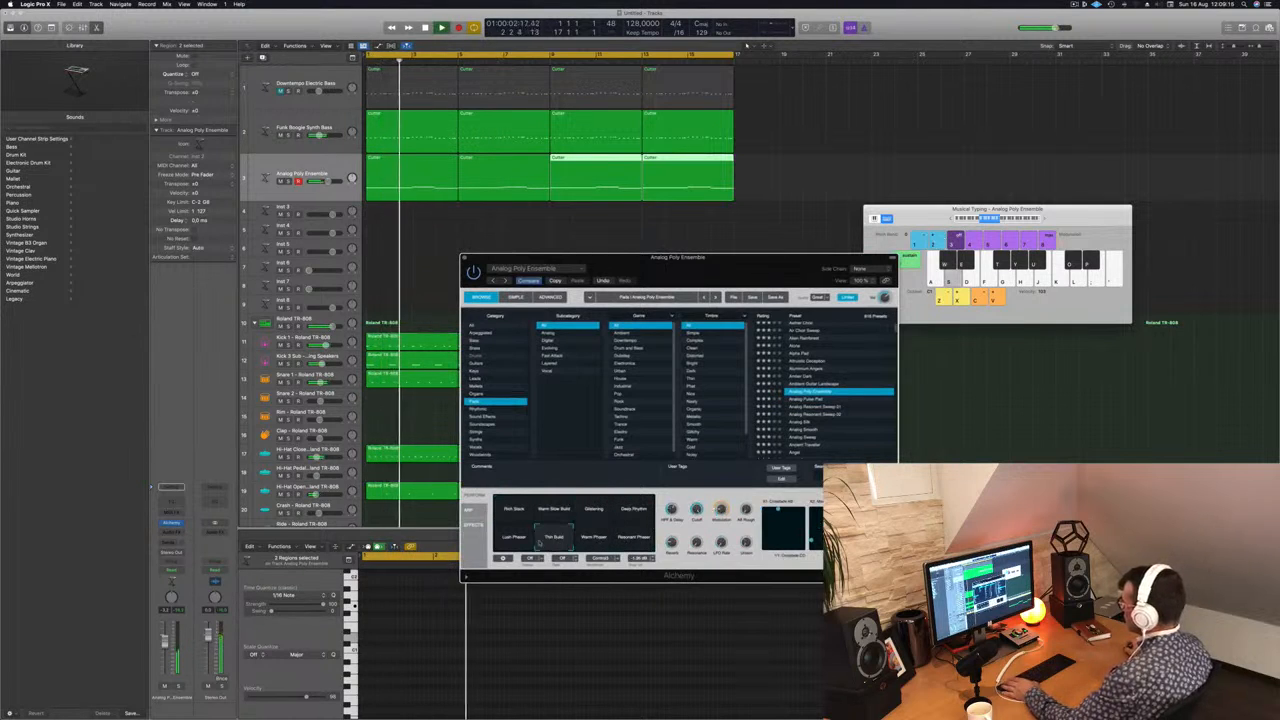
key("space")
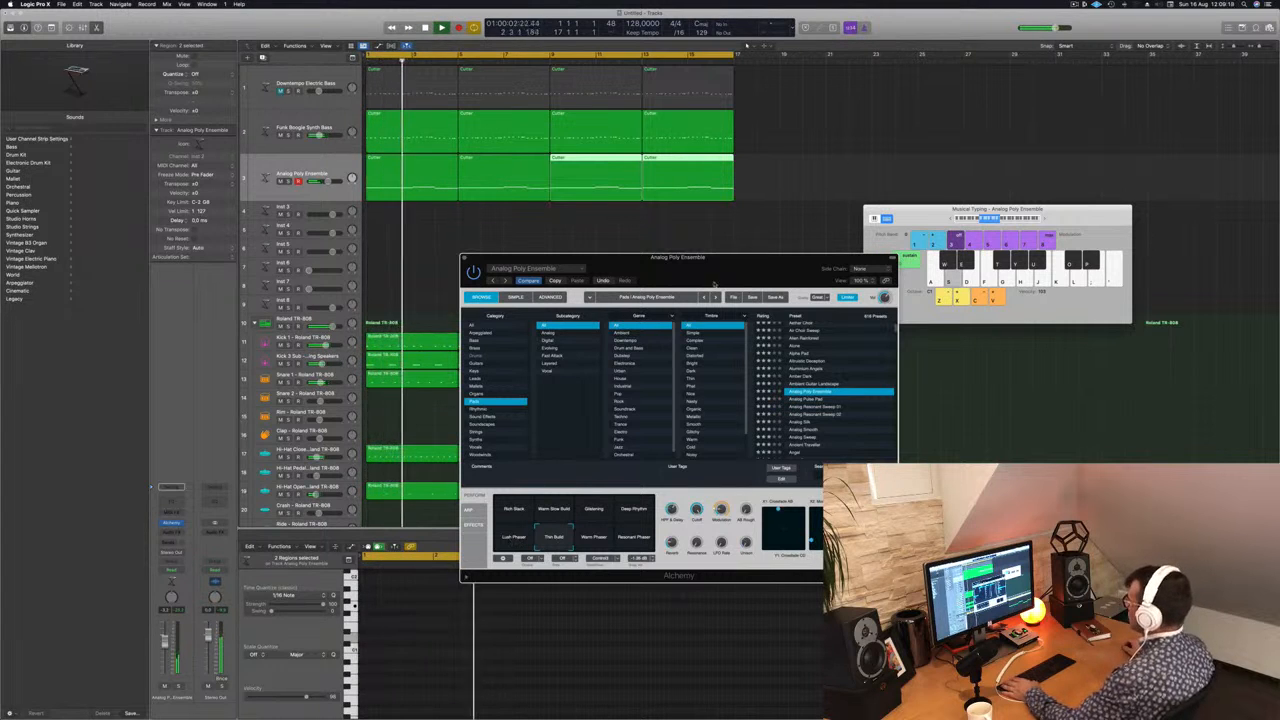
left_click_drag(727, 270, 993, 130)
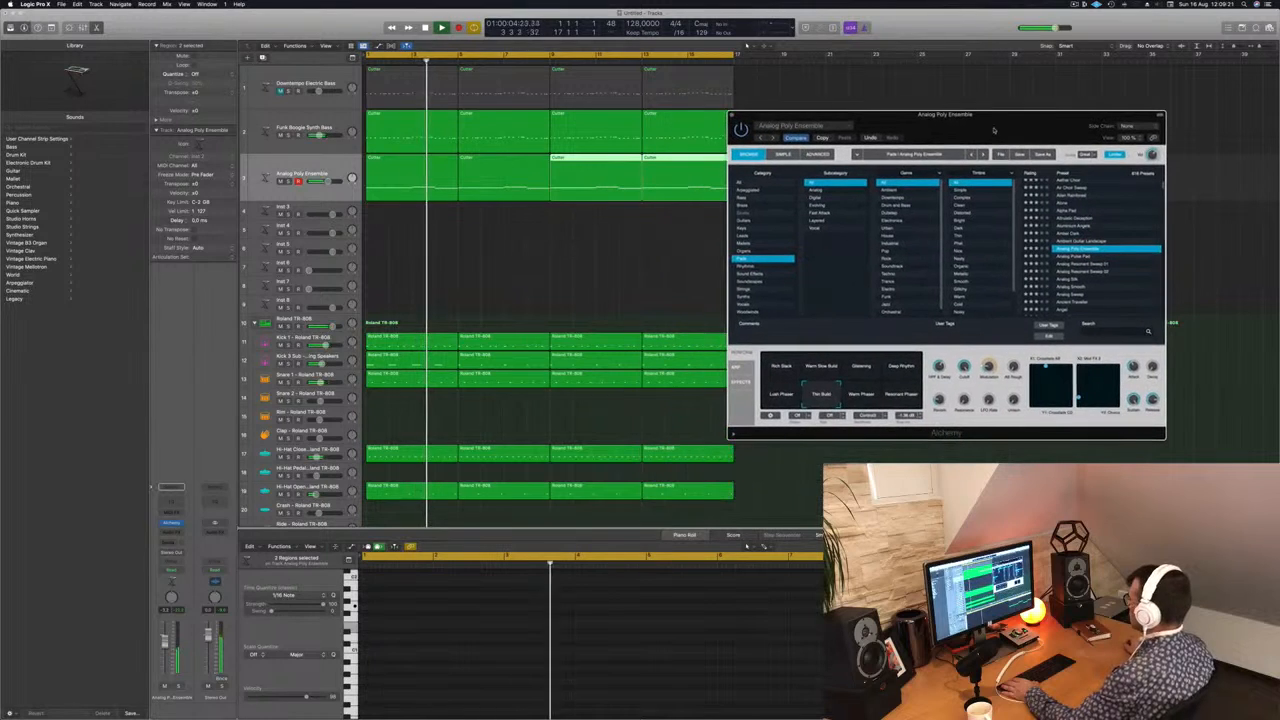
left_click(782, 395)
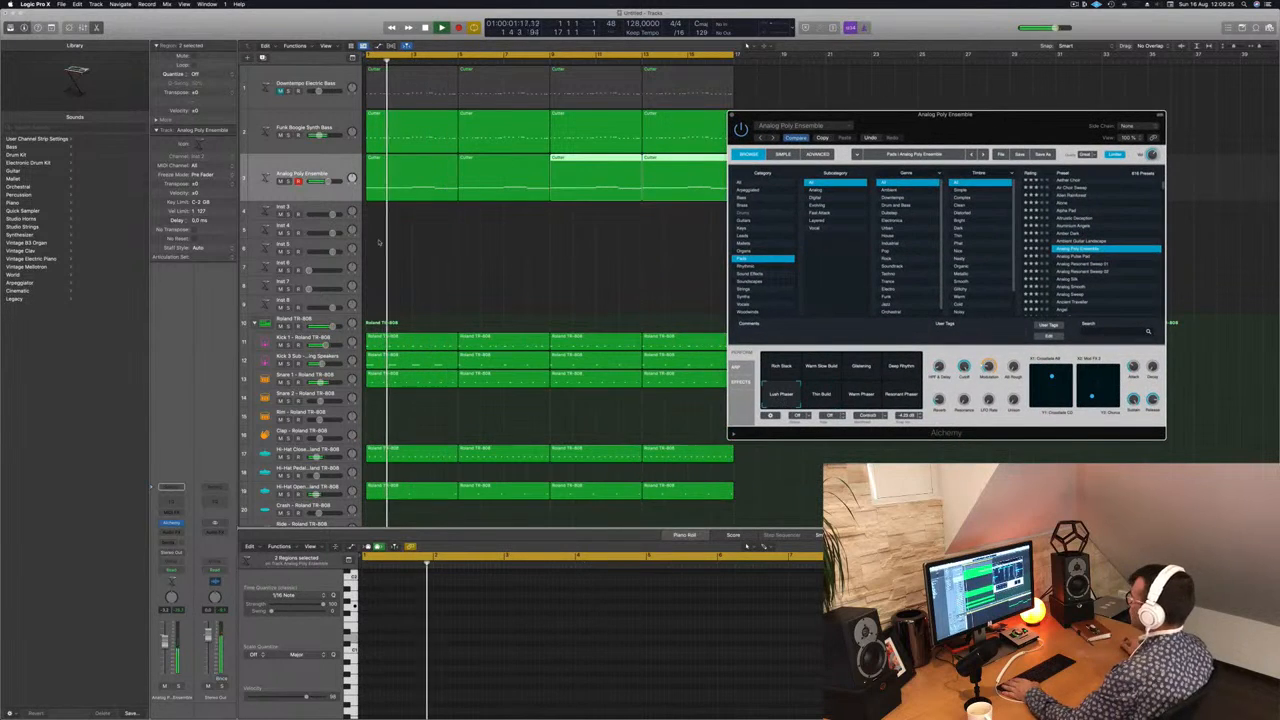
Step: Duplicate the Analog Poly Ensemble track with its settings and copy all four pad regions onto the duplicate
mouse_move(404, 179)
left_mouse_down()
mouse_move(406, 217)
mouse_move(405, 182)
left_mouse_up()
key("space")
left_click(290, 167)
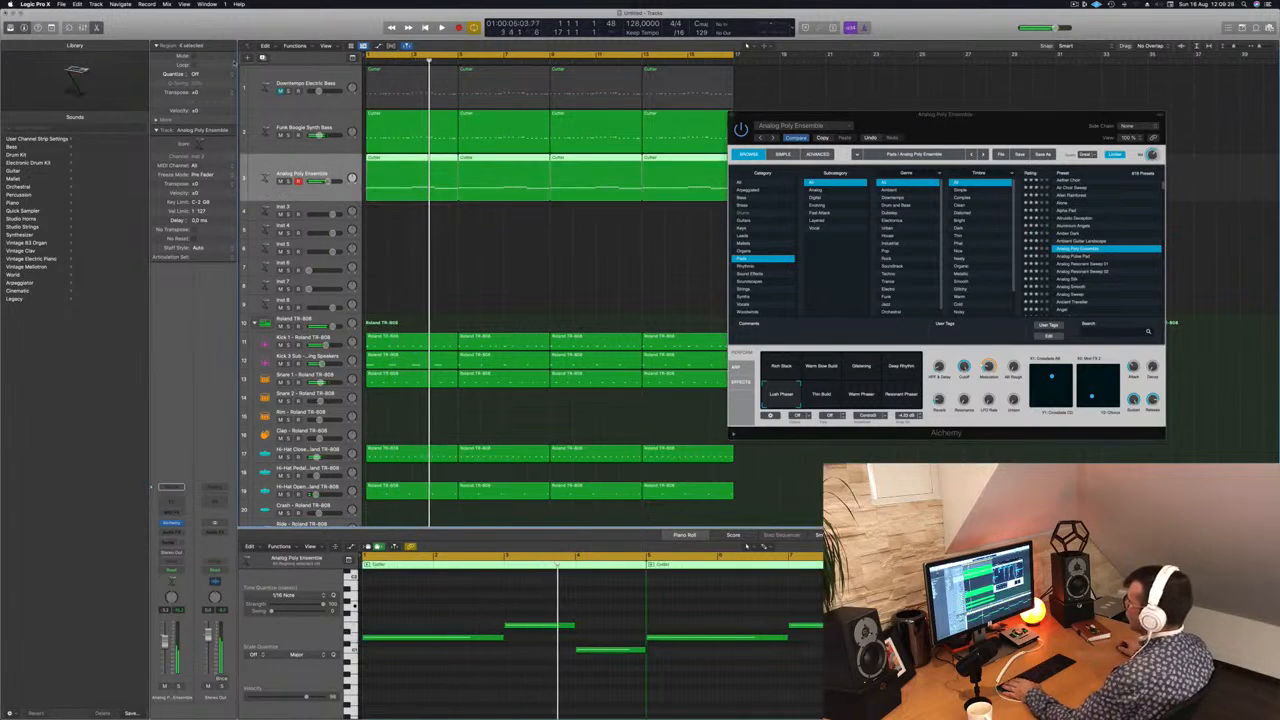
key("super+d")
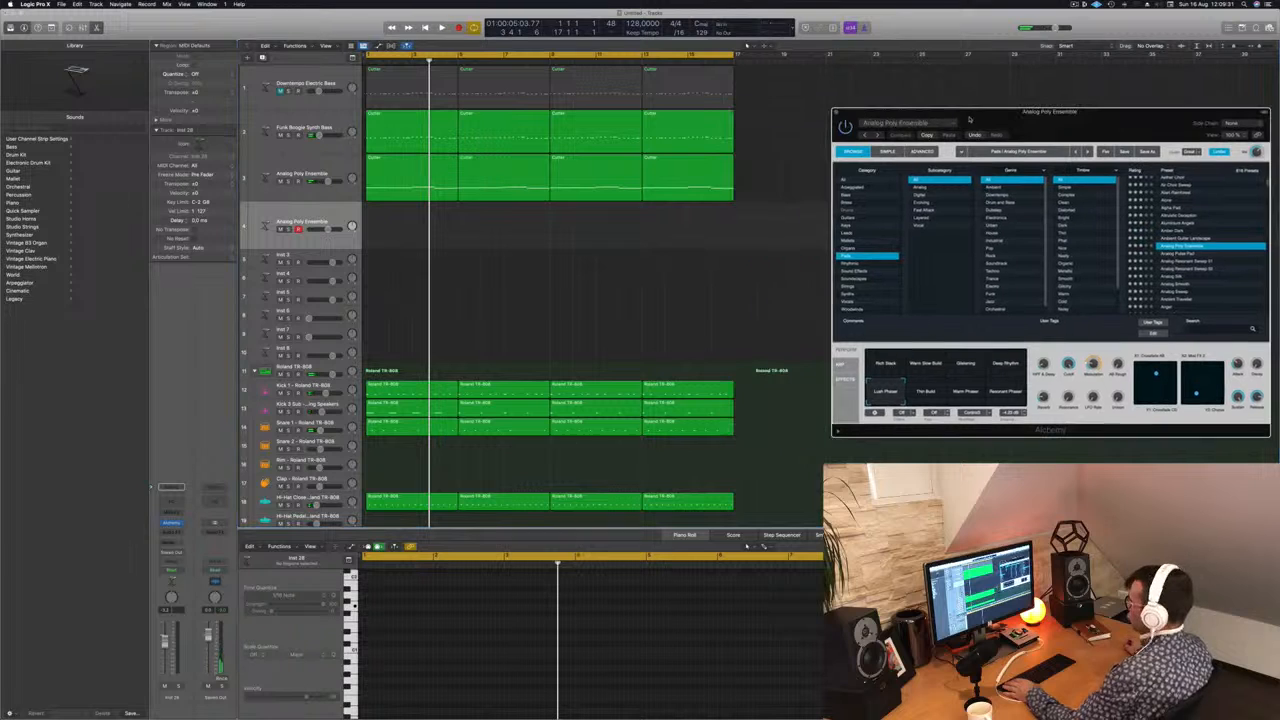
left_click(483, 157)
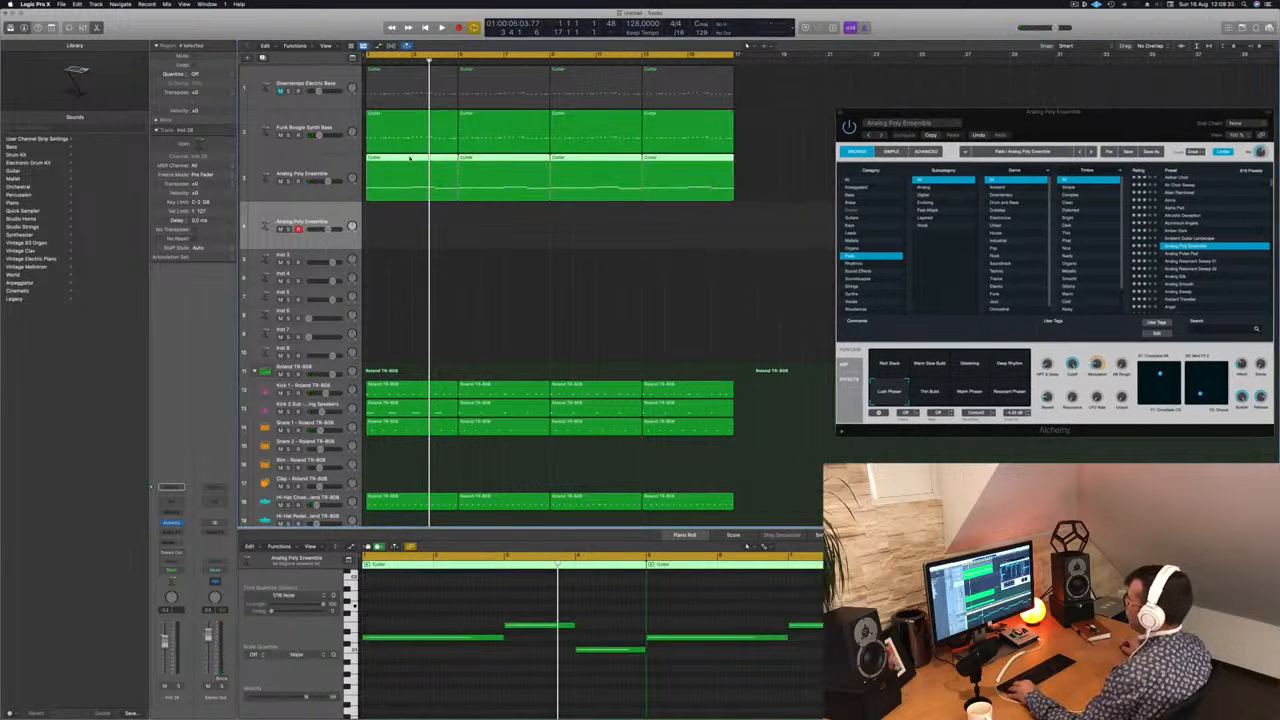
left_click_drag(409, 157, 410, 207)
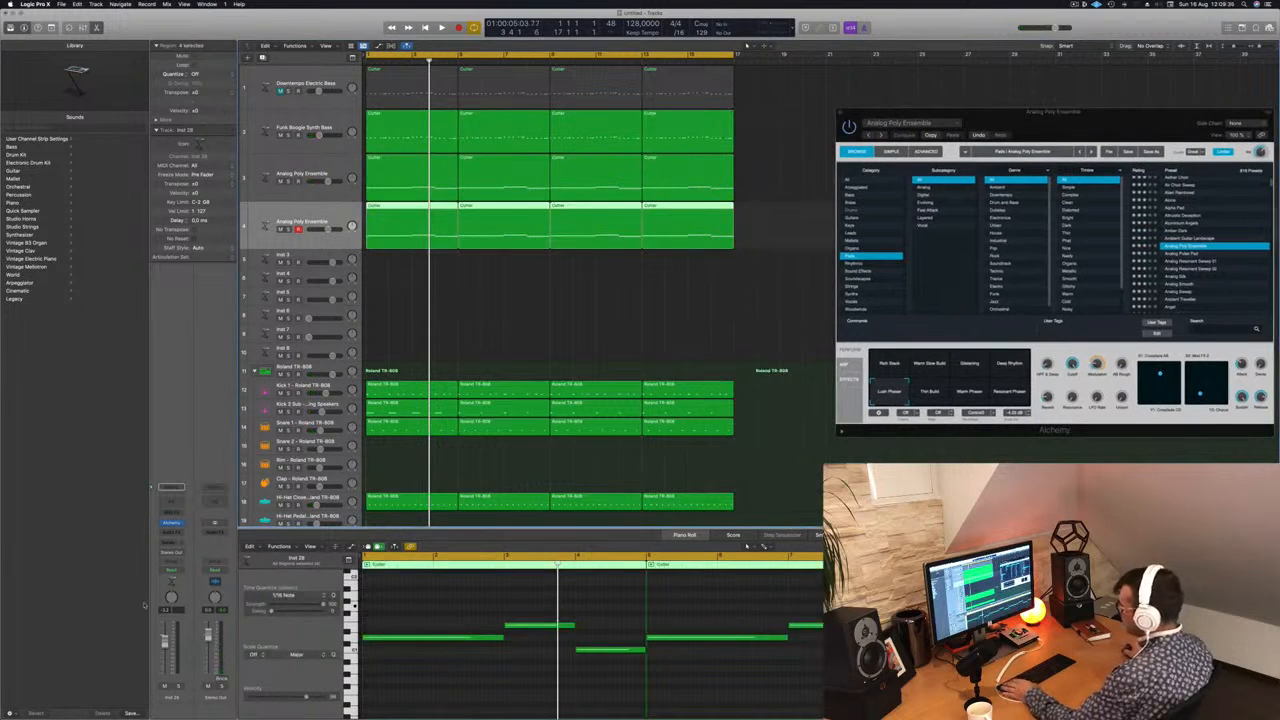
Step: Open Alchemy on the duplicate pad track with the Rich Stack variation and play it against the beat
left_click(172, 524)
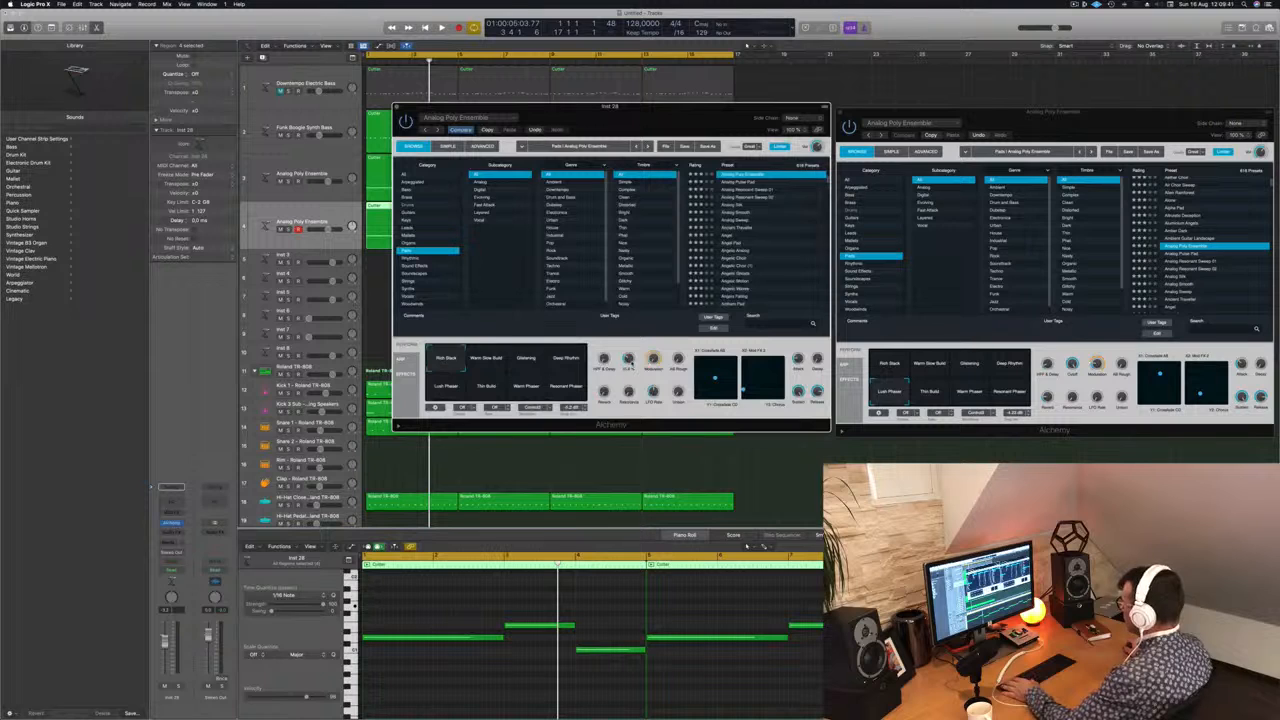
key("space")
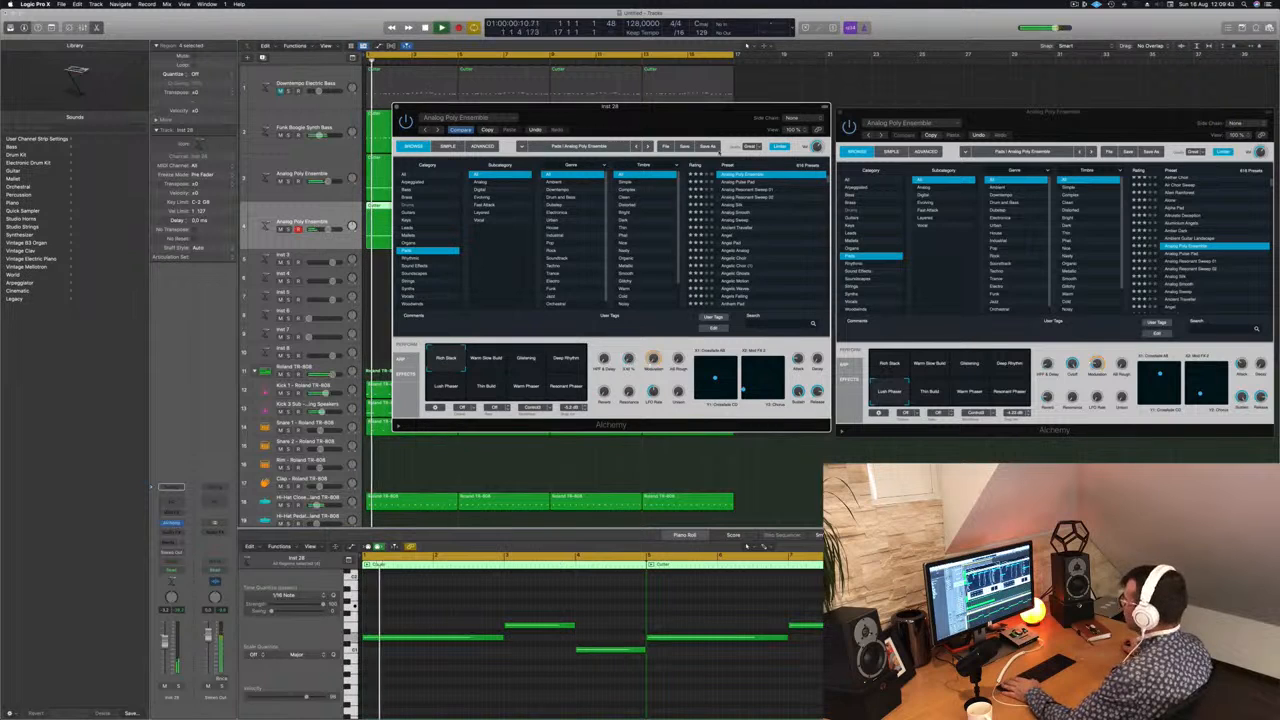
left_click_drag(600, 107, 891, 121)
key("space")
key("space")
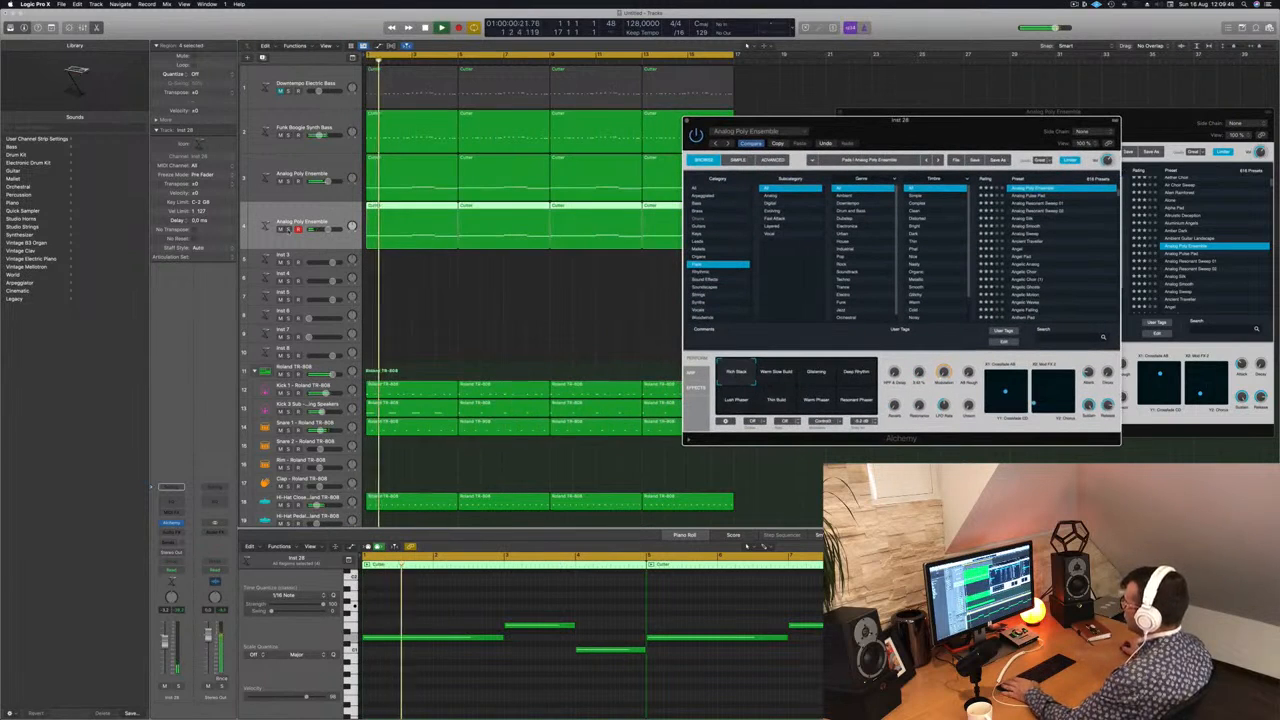
Step: Solo the duplicate pad, adjust its Alchemy Cutoff, close the instrument and take the track out of solo
left_click(288, 229)
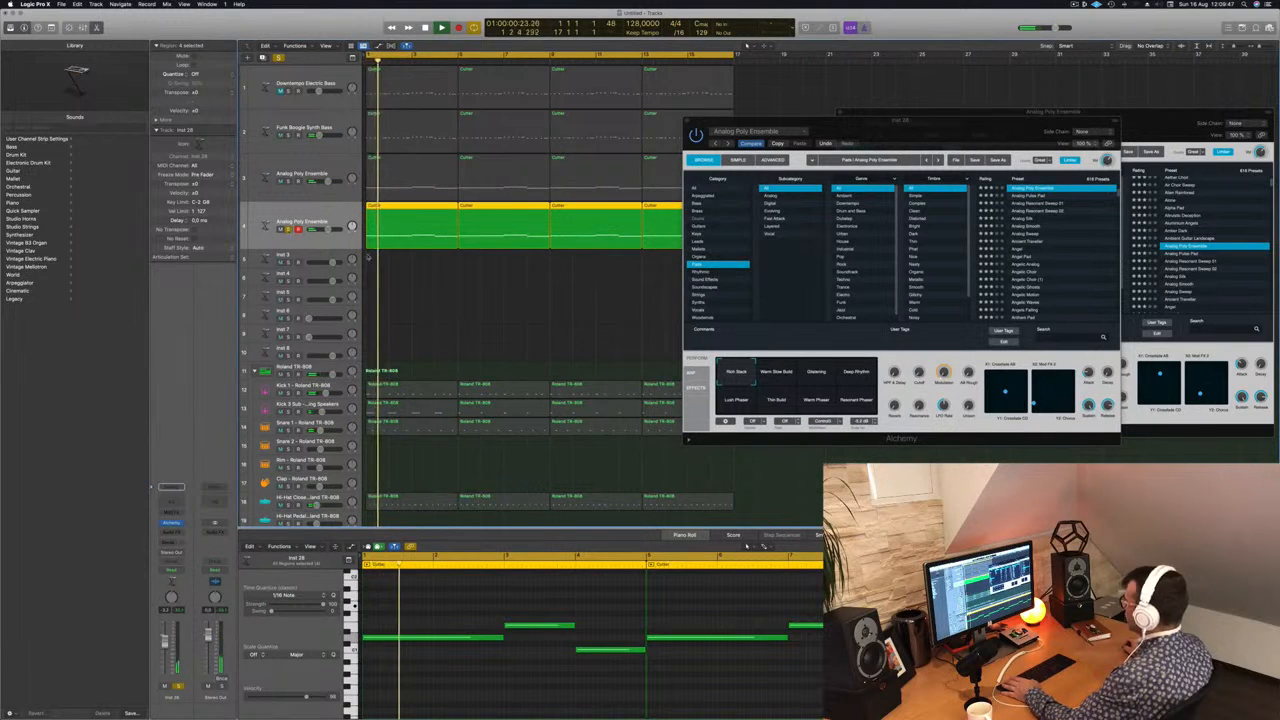
left_click(921, 364)
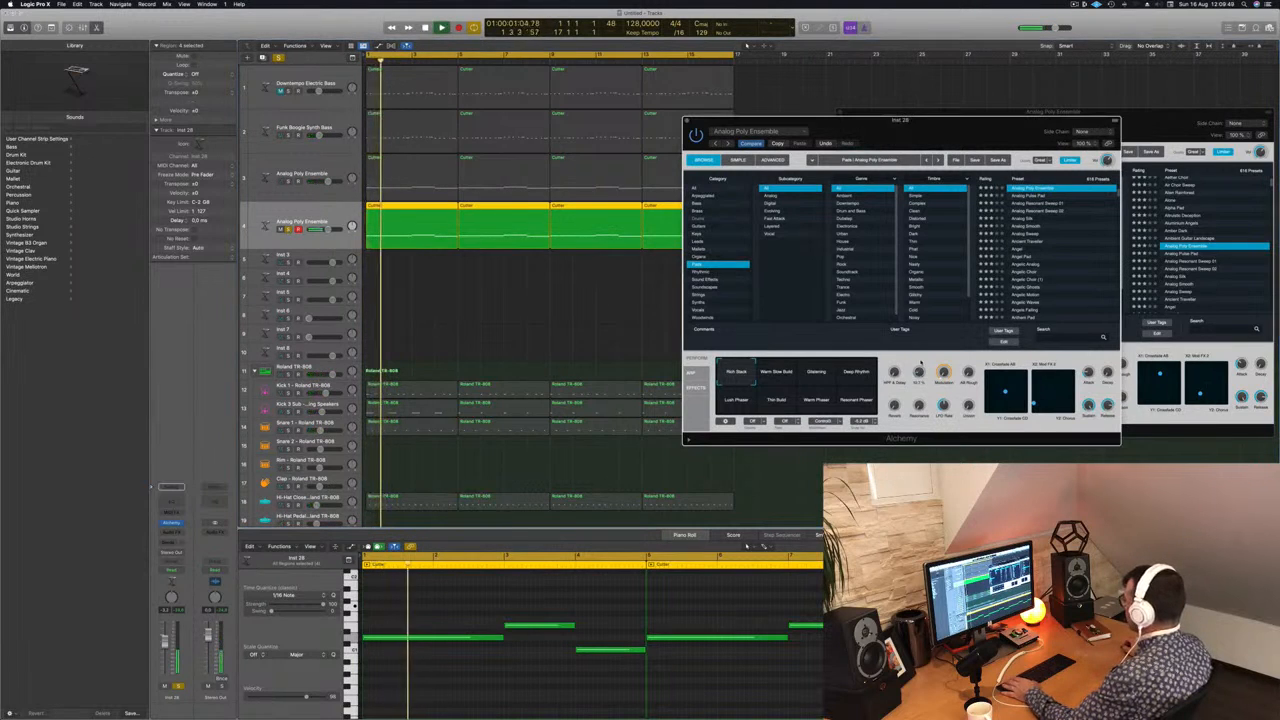
key("Return")
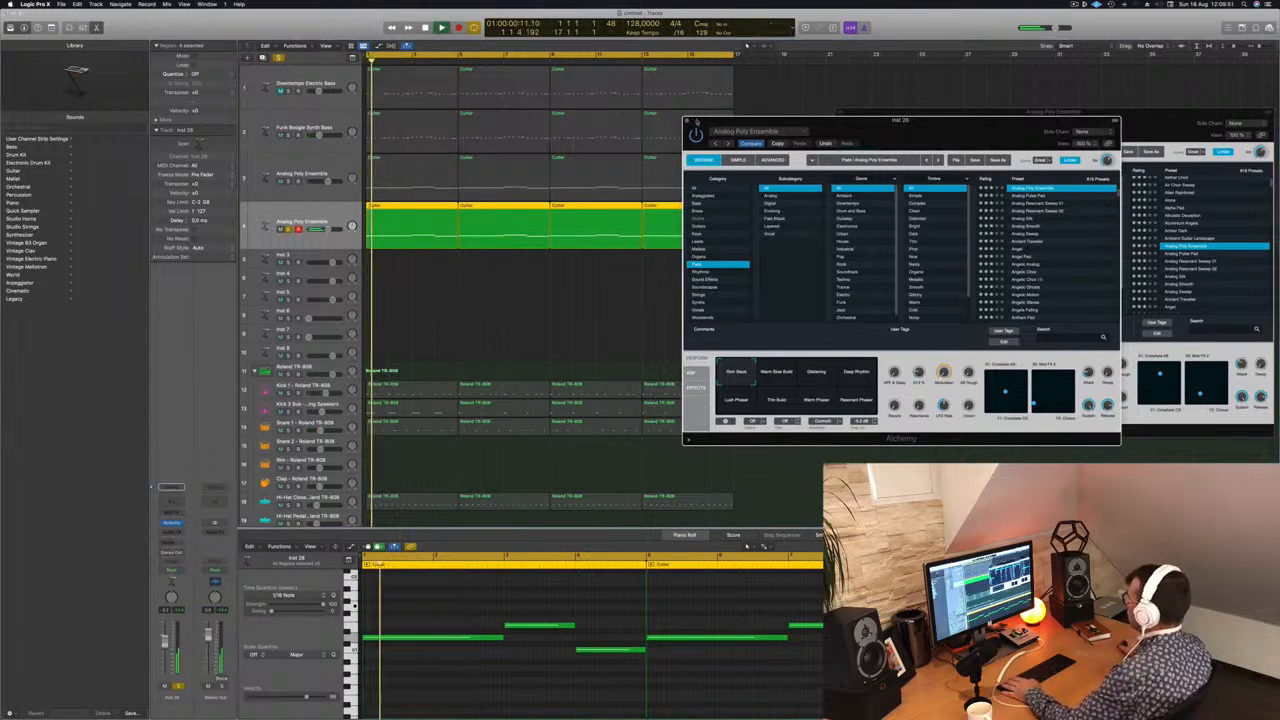
left_click(686, 121)
key("Return")
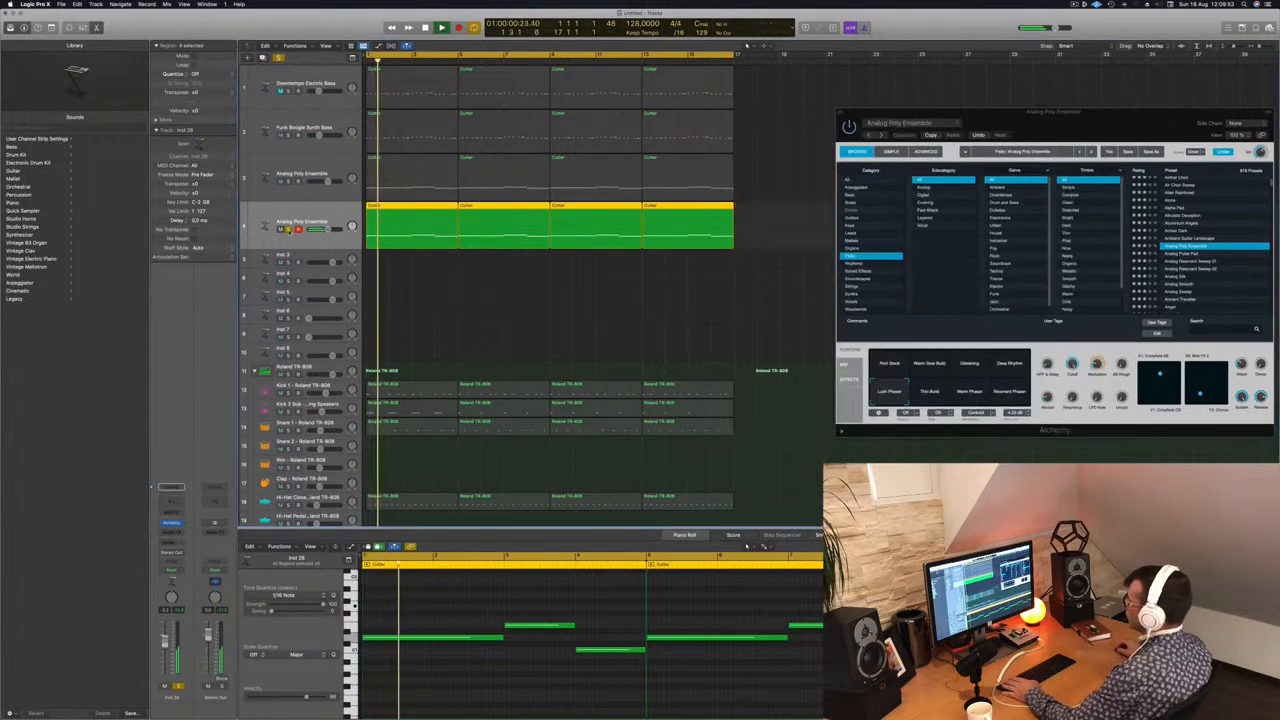
left_click(289, 229)
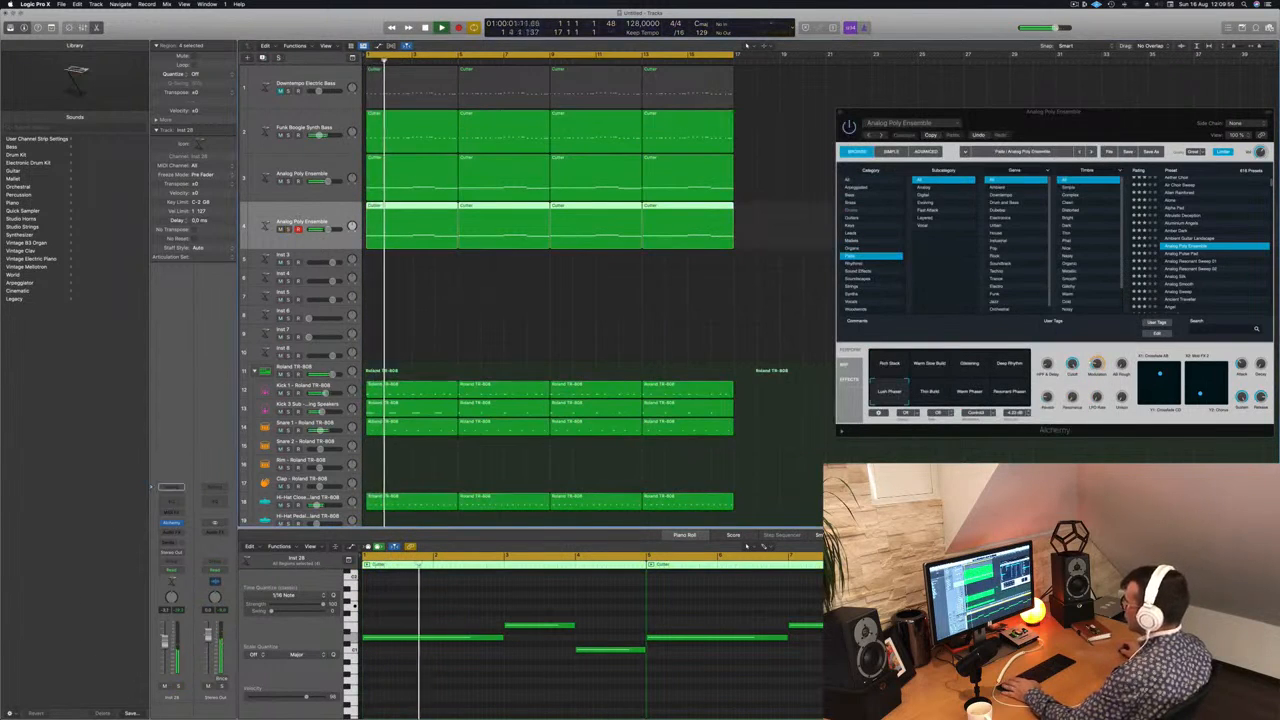
Step: Select the original Analog Poly Ensemble track and open its Alchemy instrument
key("Up")
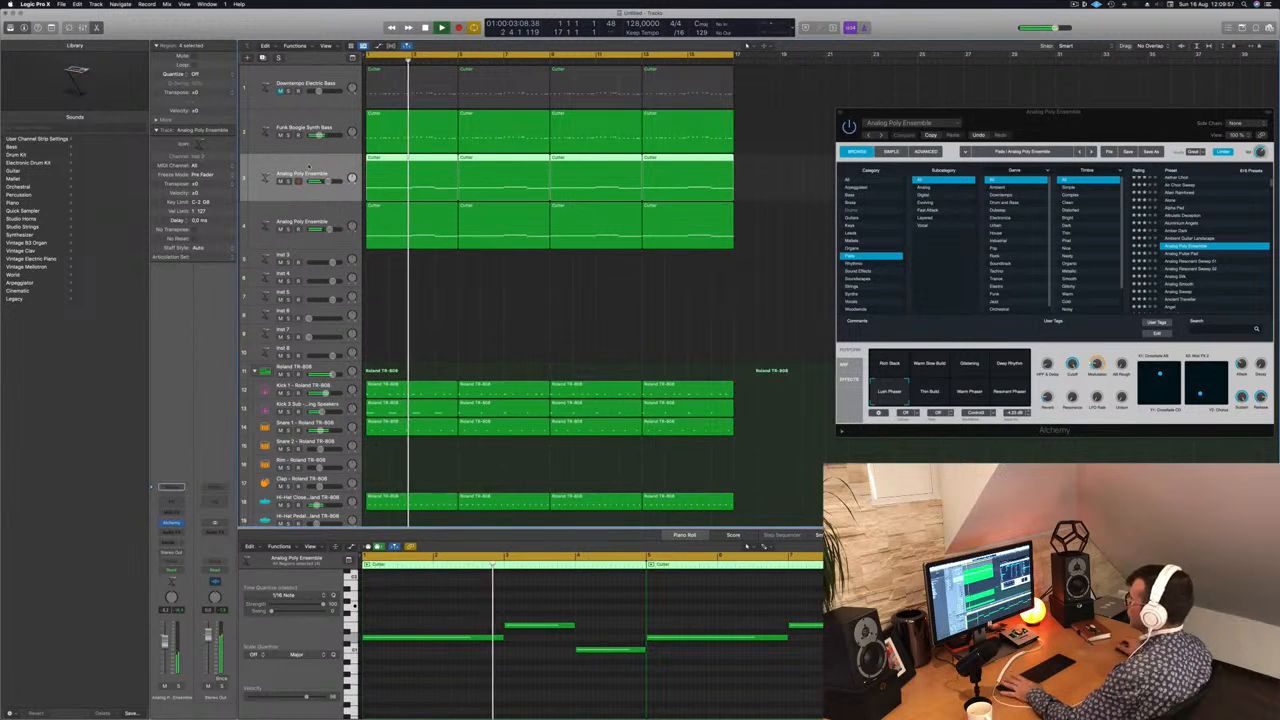
key("Return")
key("super+k")
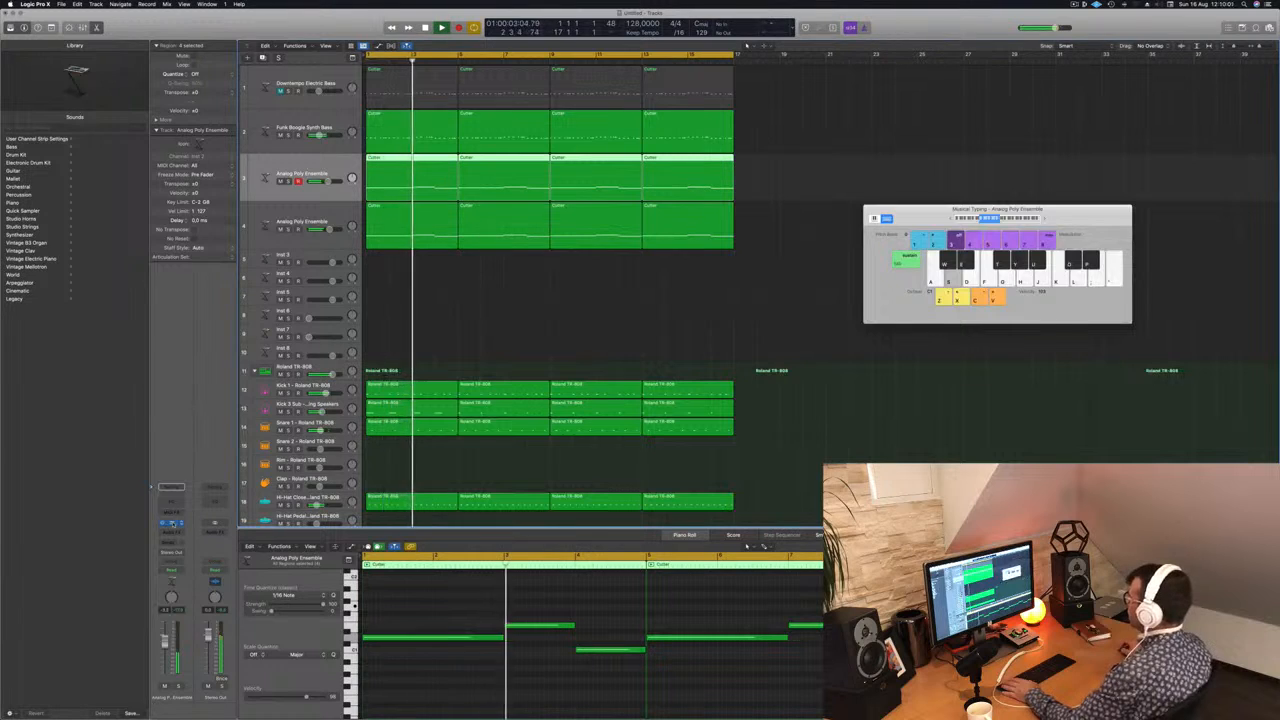
left_click(173, 522)
left_click_drag(1058, 124, 693, 214)
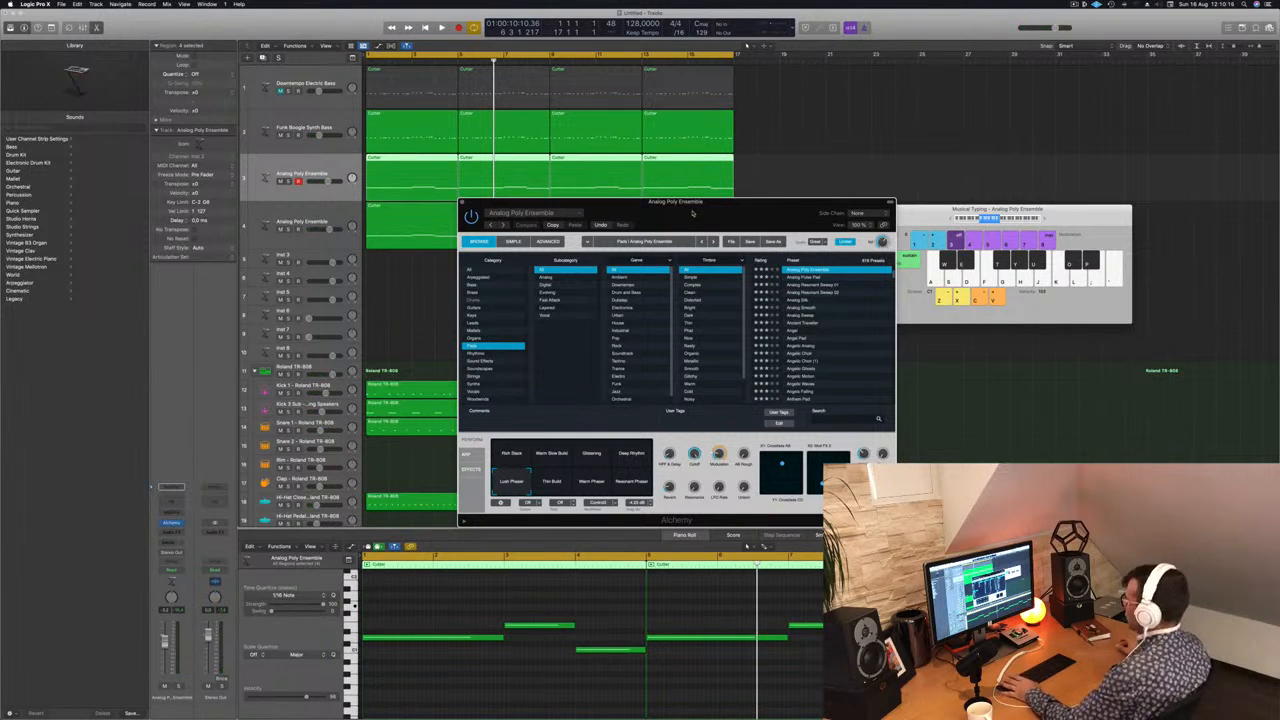
Step: Audition the Rich Stack, Warm Slow Build, Glistening and Deep Rhythm variations on the original pad during playback
key("Return")
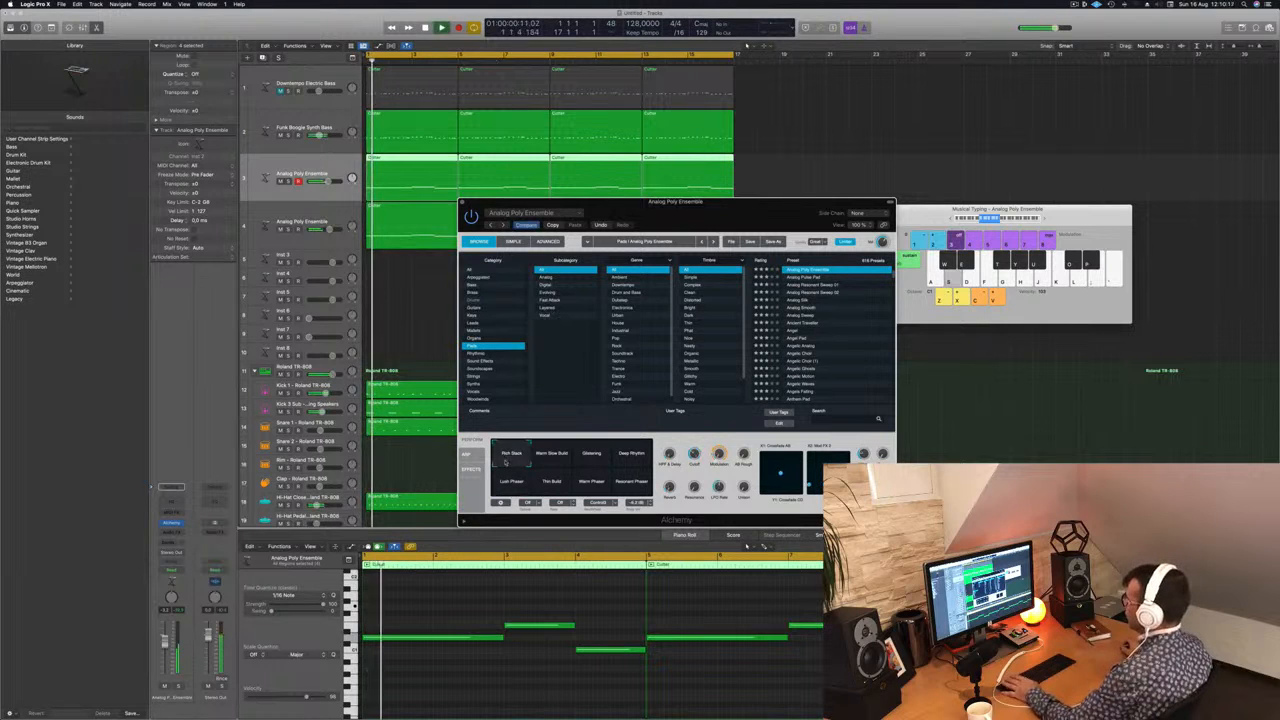
left_click(551, 455)
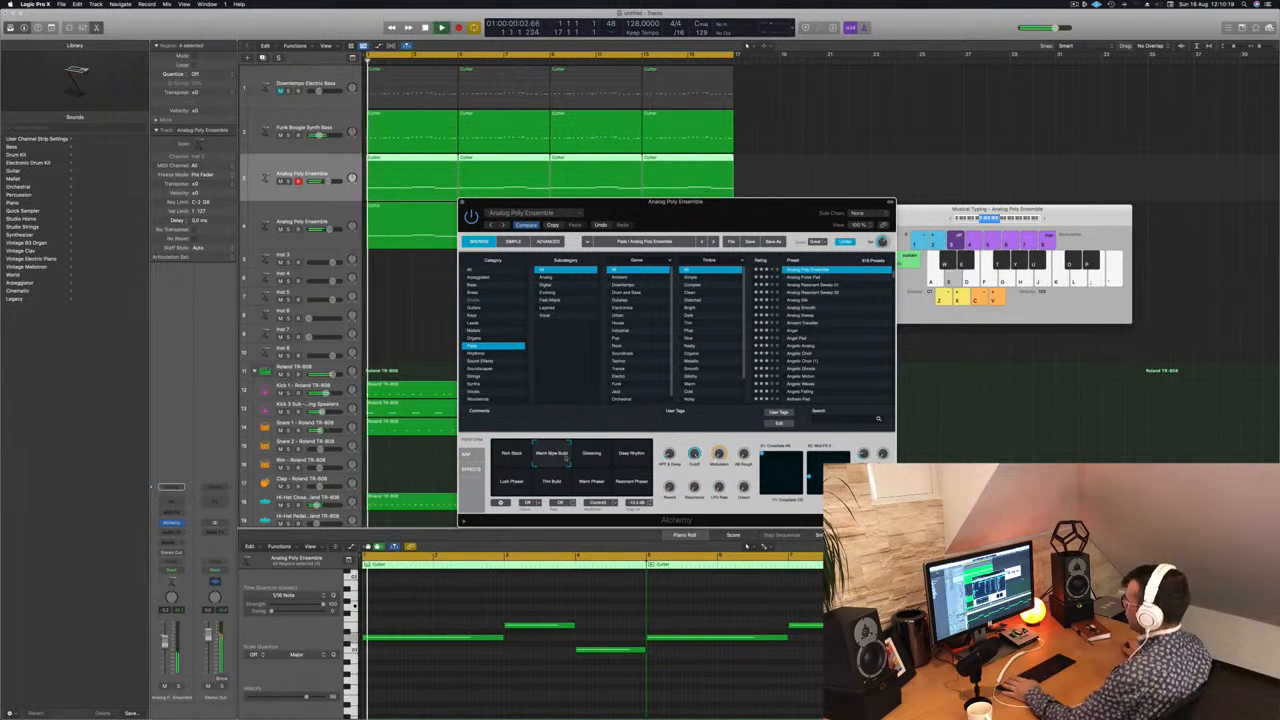
left_click(592, 455)
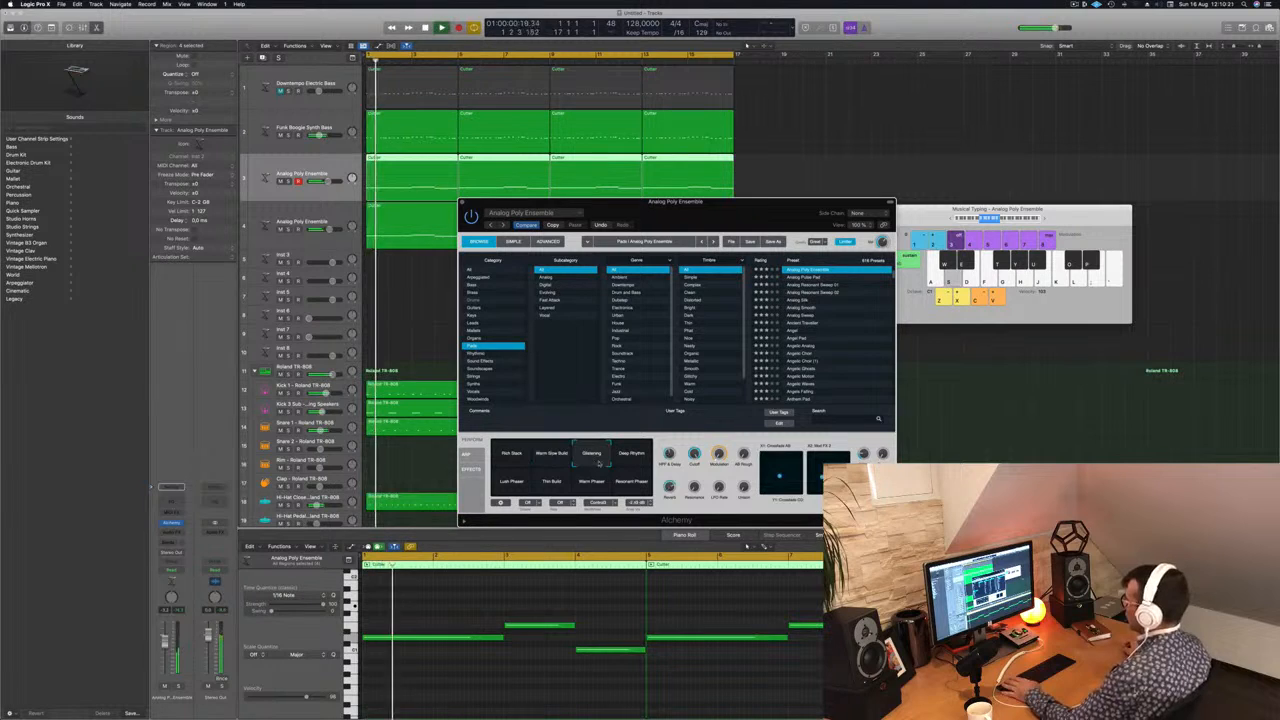
left_click(632, 456)
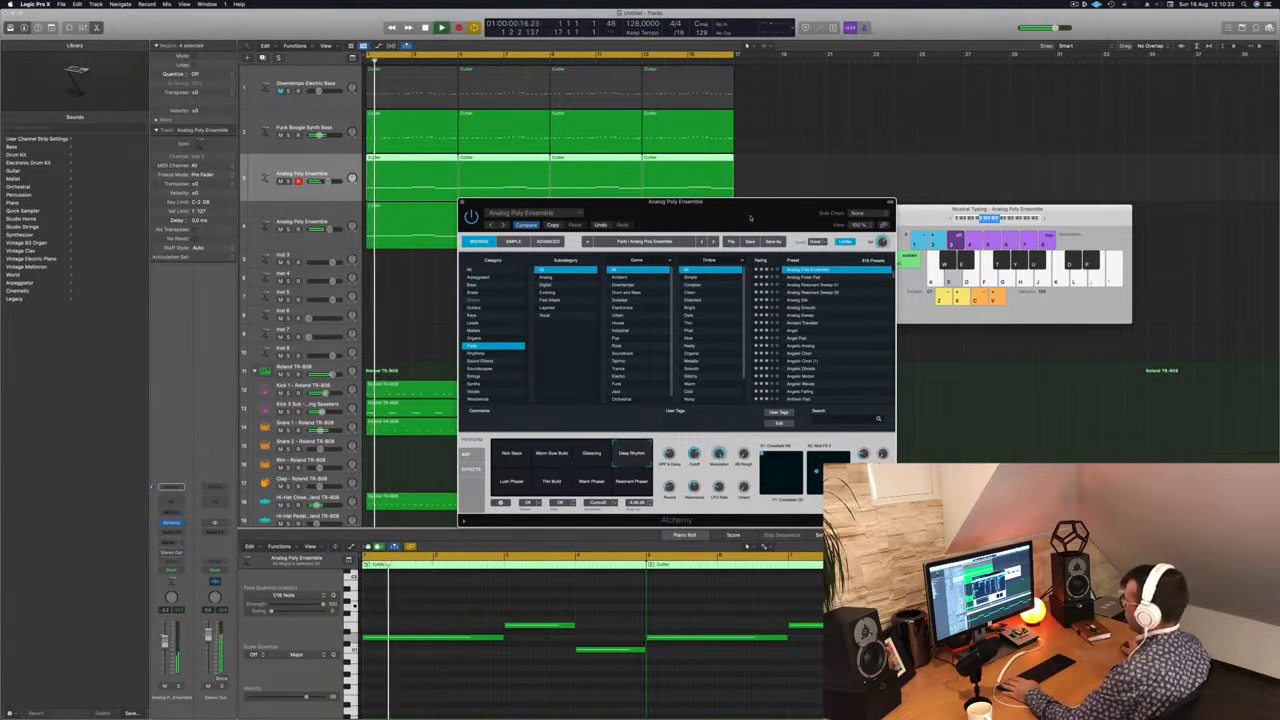
left_click_drag(756, 223, 903, 185)
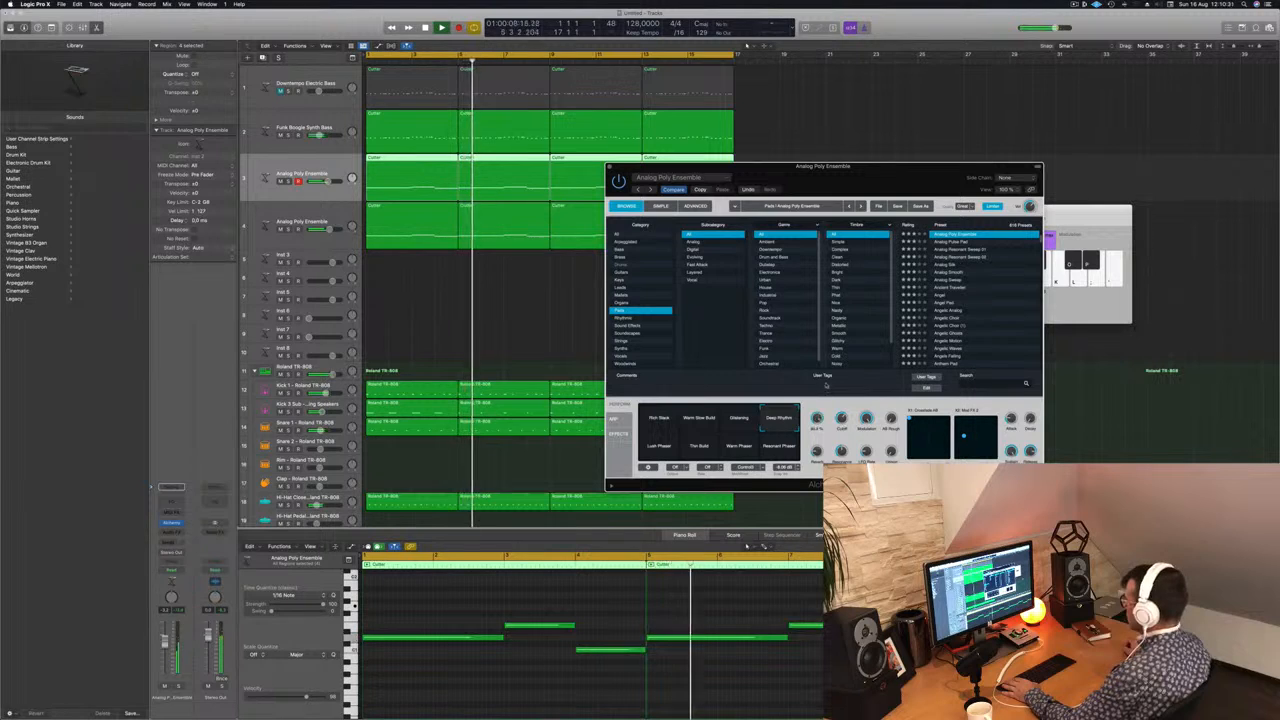
Step: Try Lush Phaser and Thin Build on the original pad, settle on a blend between Thin Build and Warm Phaser, and close Alchemy
left_click(661, 447)
key("Return")
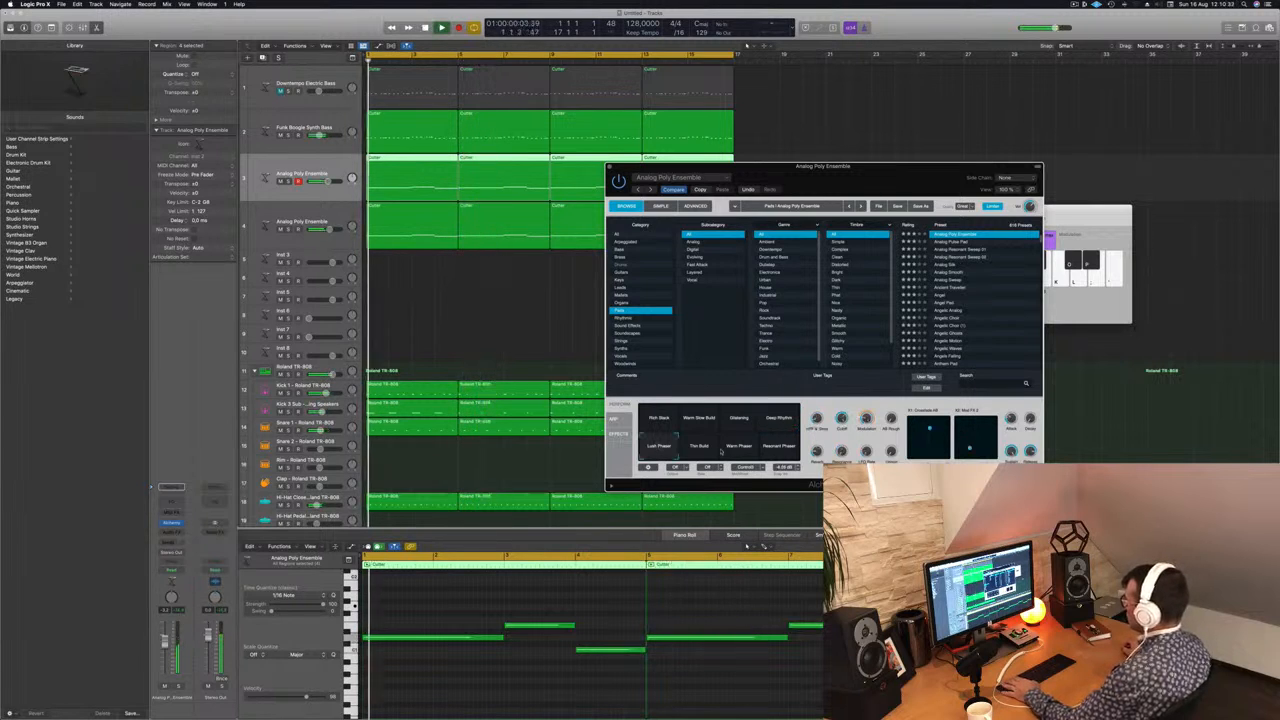
left_click(699, 446)
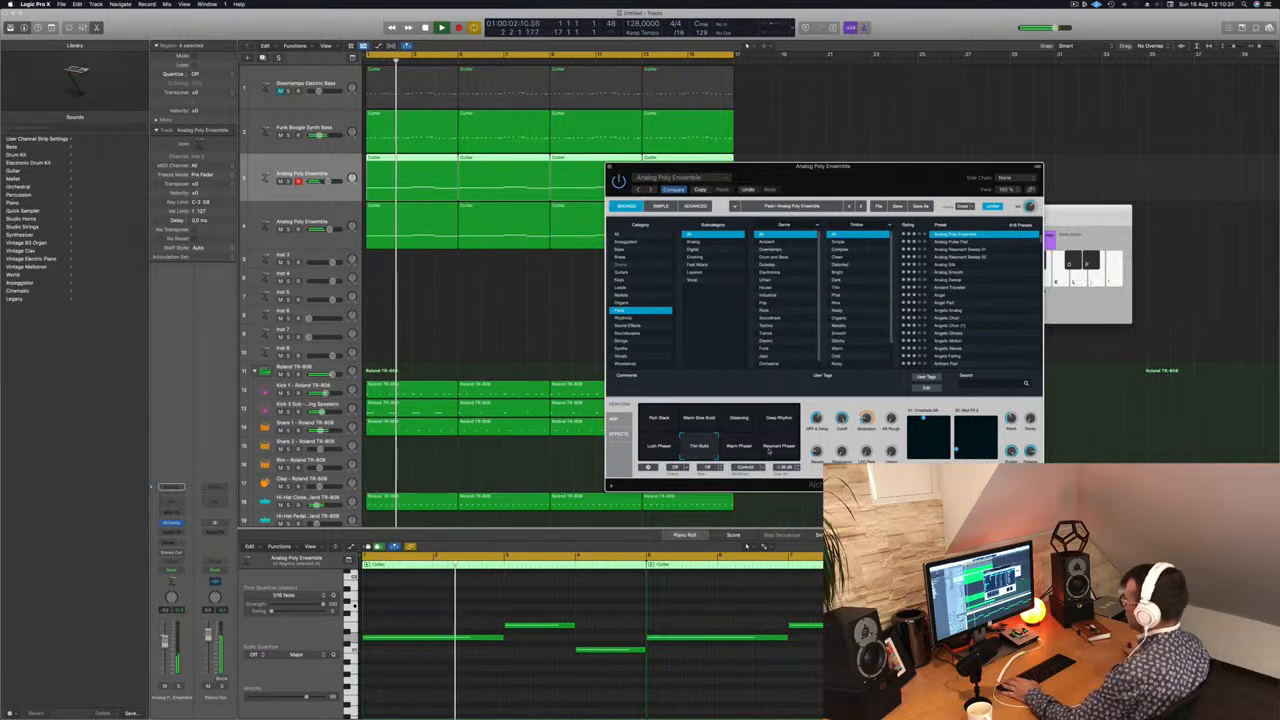
left_click(774, 447)
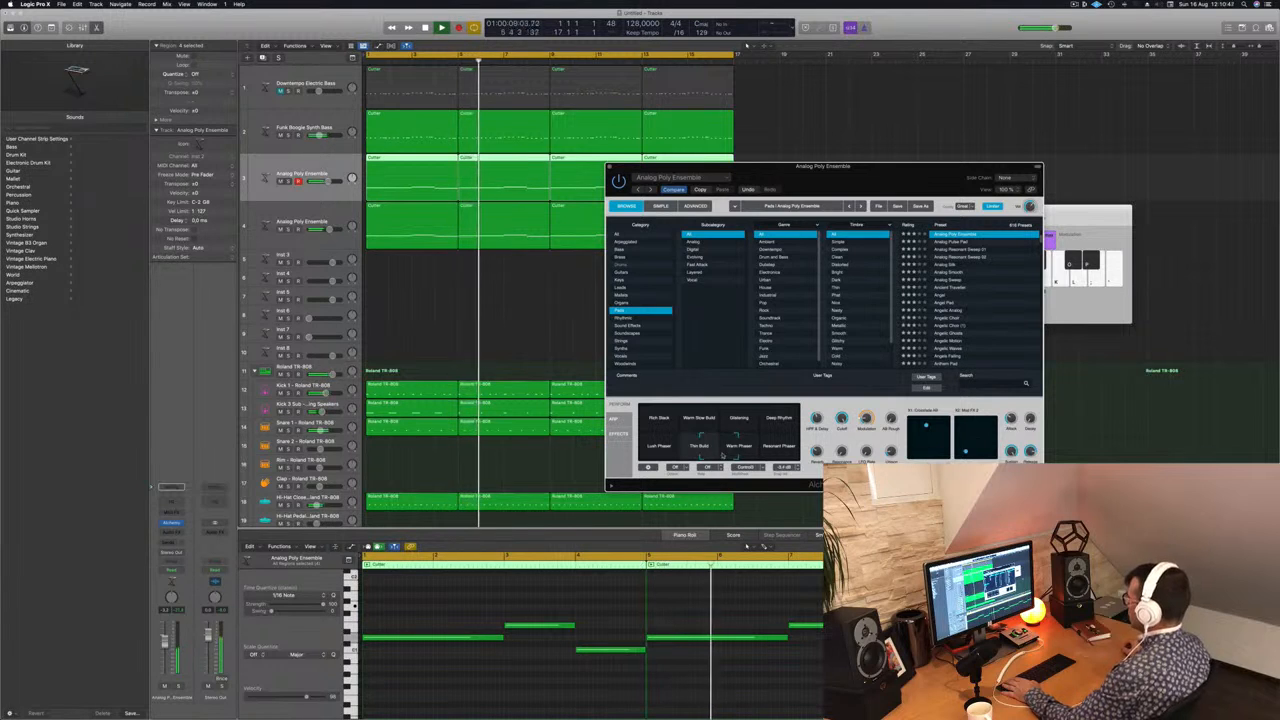
left_click_drag(793, 177, 755, 187)
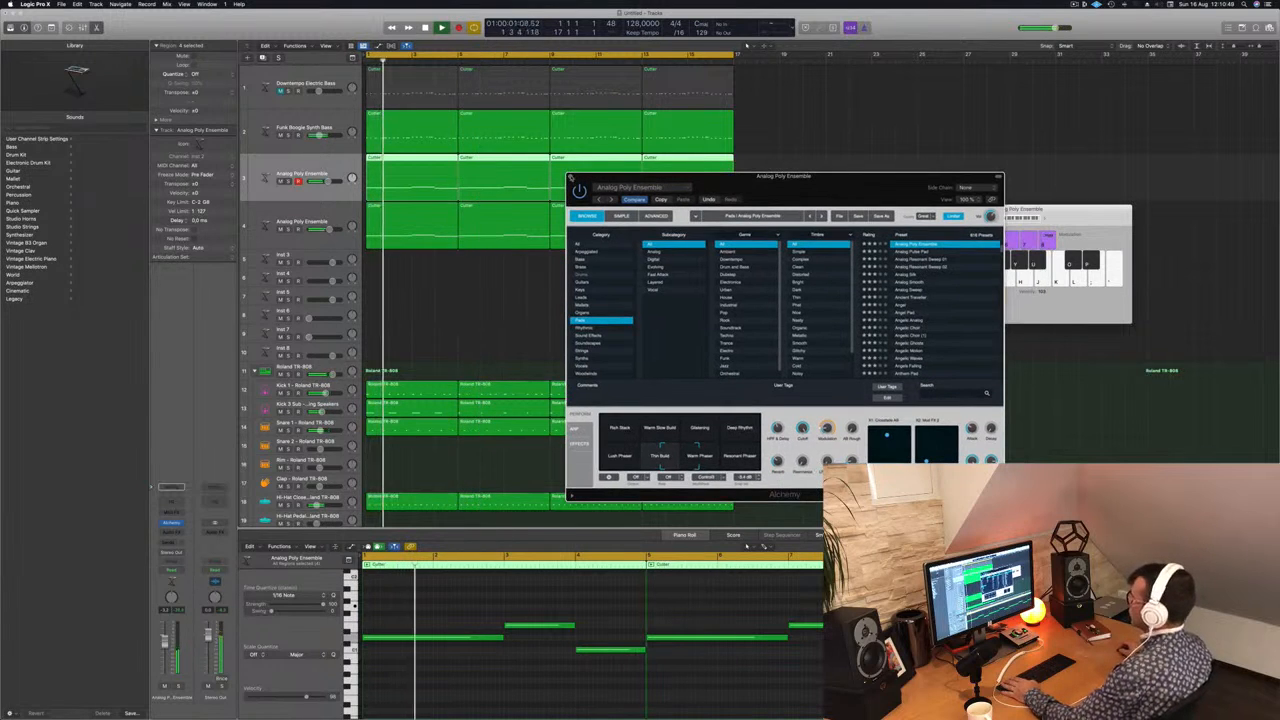
left_click(572, 177)
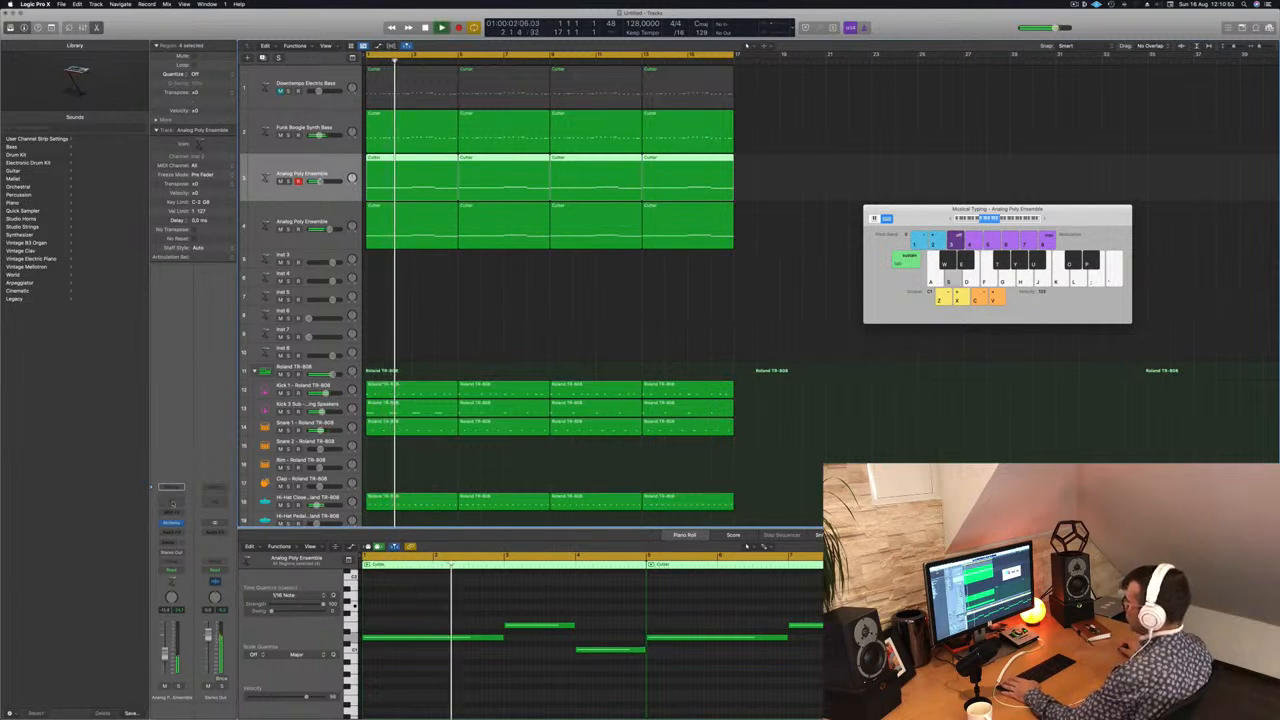
Step: Add a Channel EQ to the original pad track and enable its low cut at 250 Hz
left_click(171, 501)
left_click(448, 150)
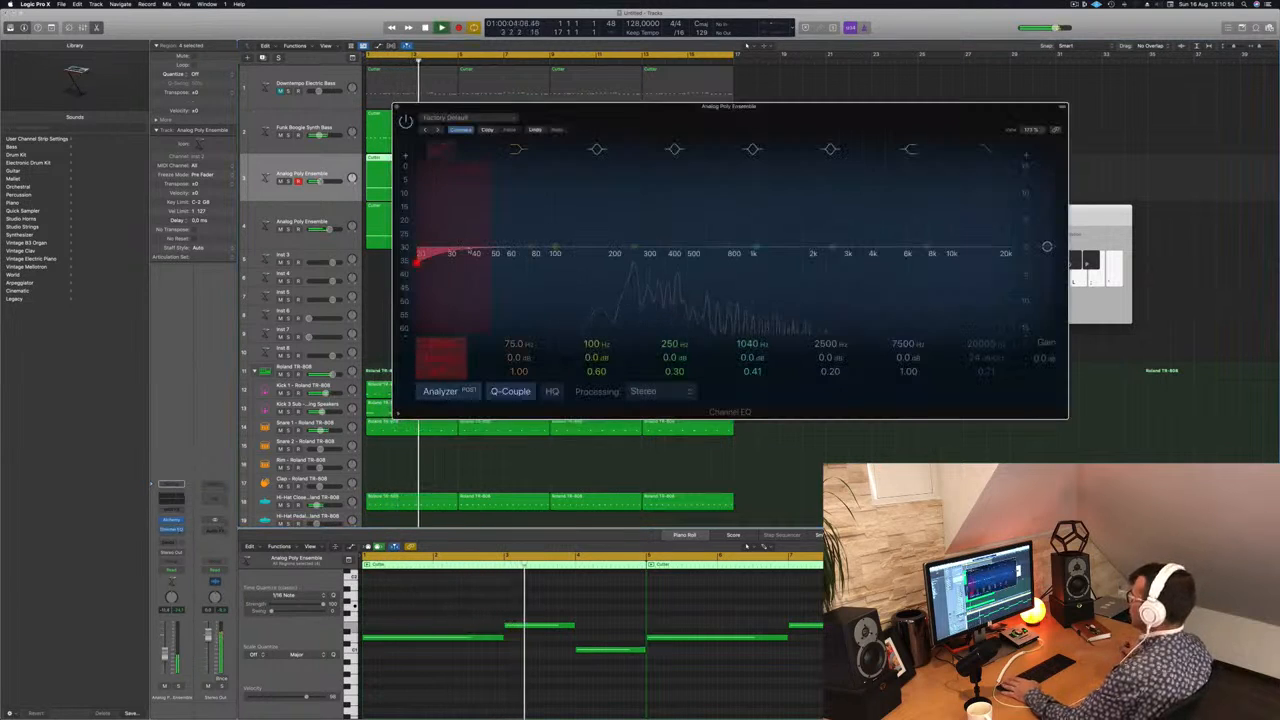
left_click_drag(472, 234, 677, 234)
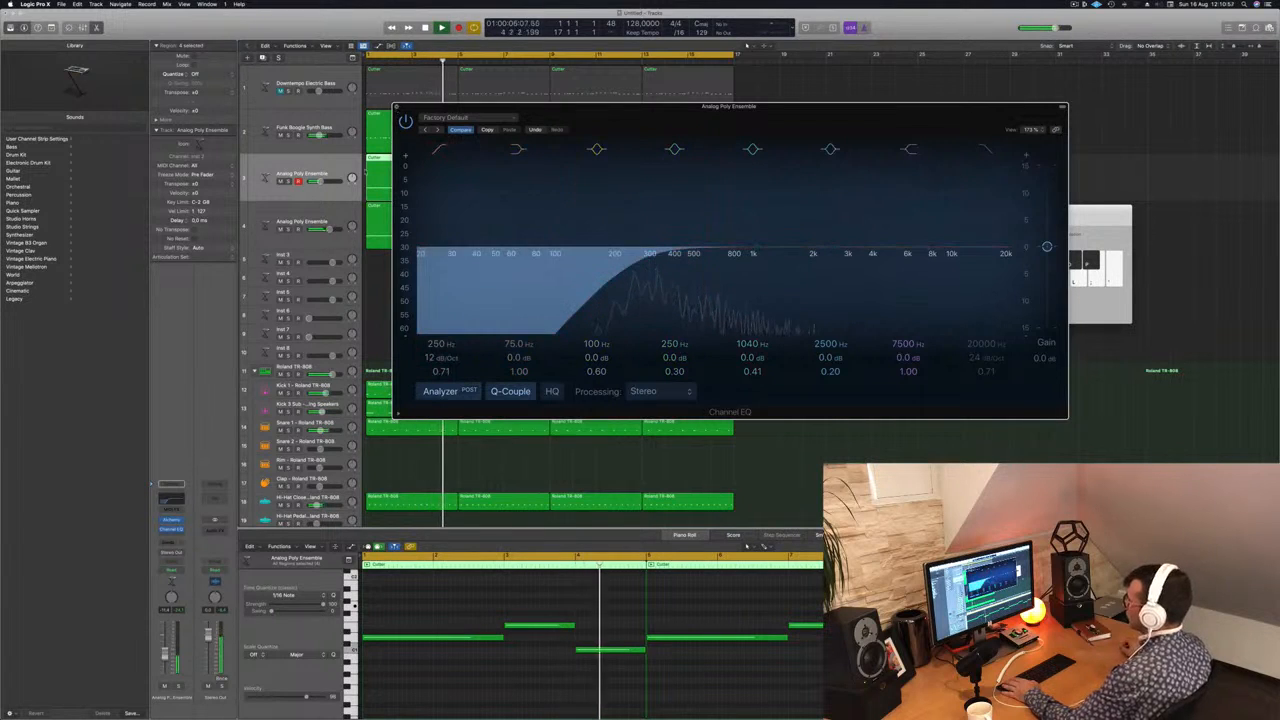
left_click(397, 107)
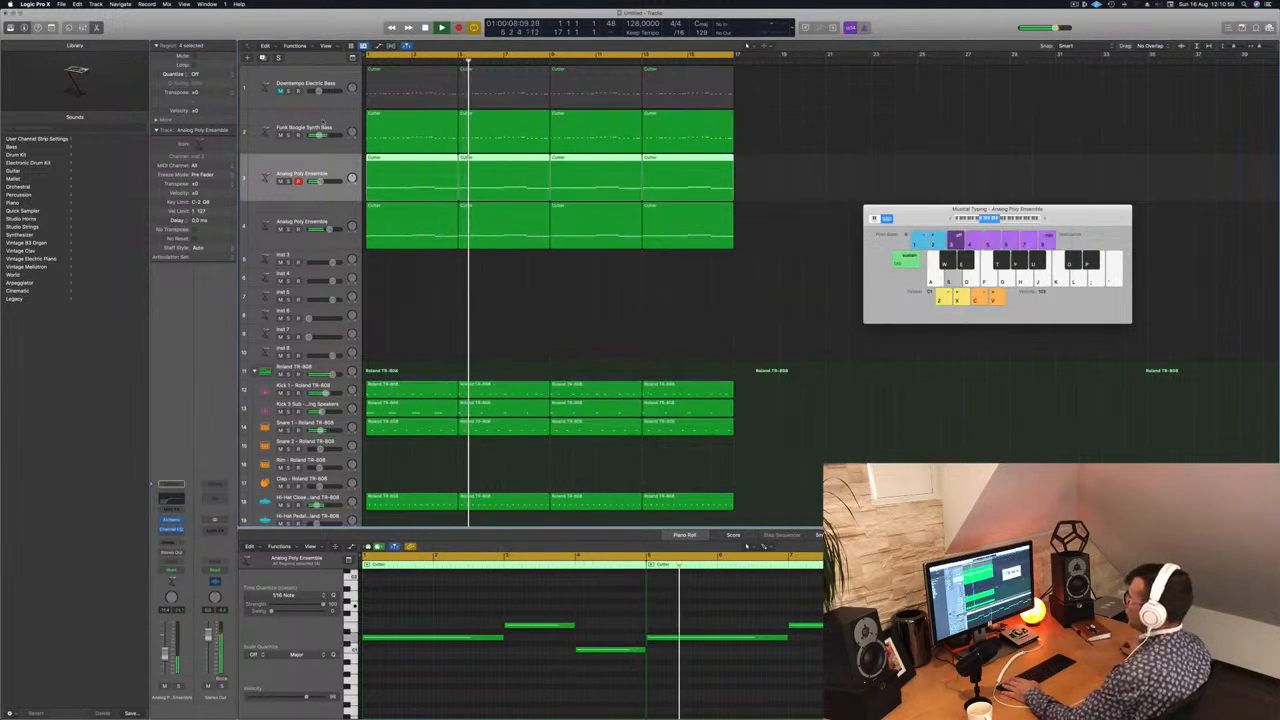
Step: Select the Funk Boogie Synth Bass track, restart playback from the beginning and open its Alchemy instrument
left_click(322, 121)
key("Return")
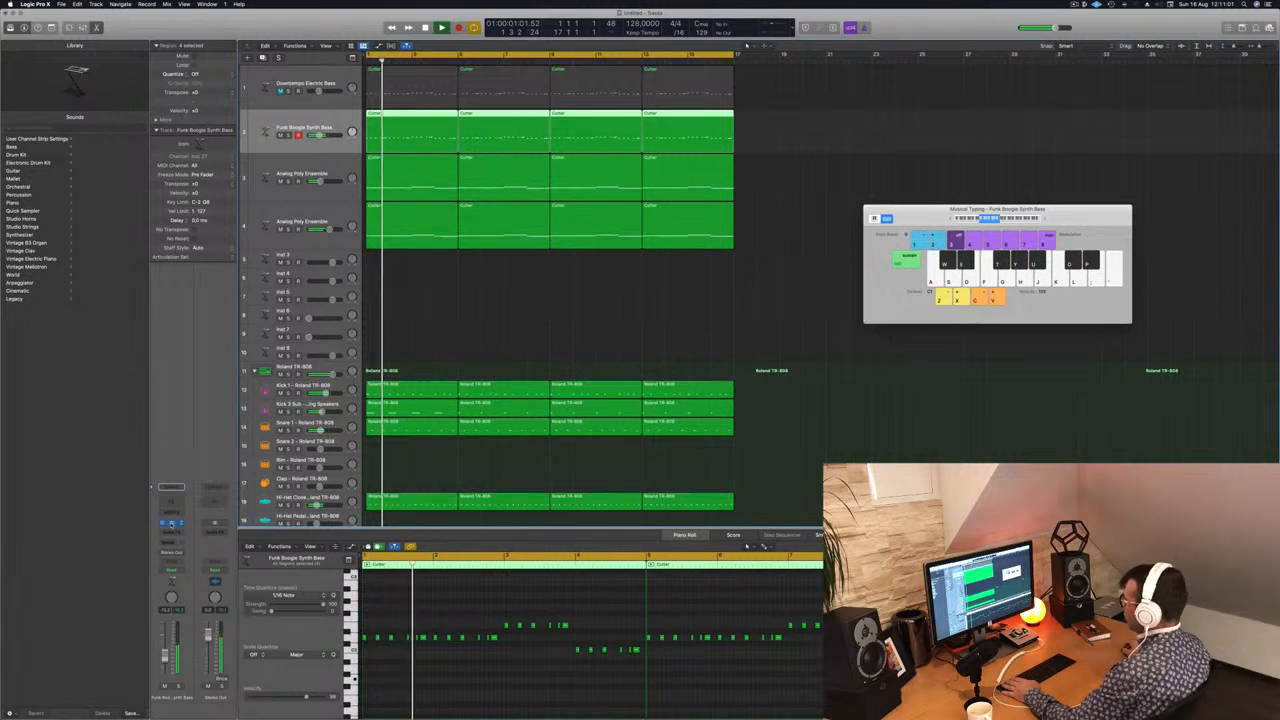
left_click(171, 522)
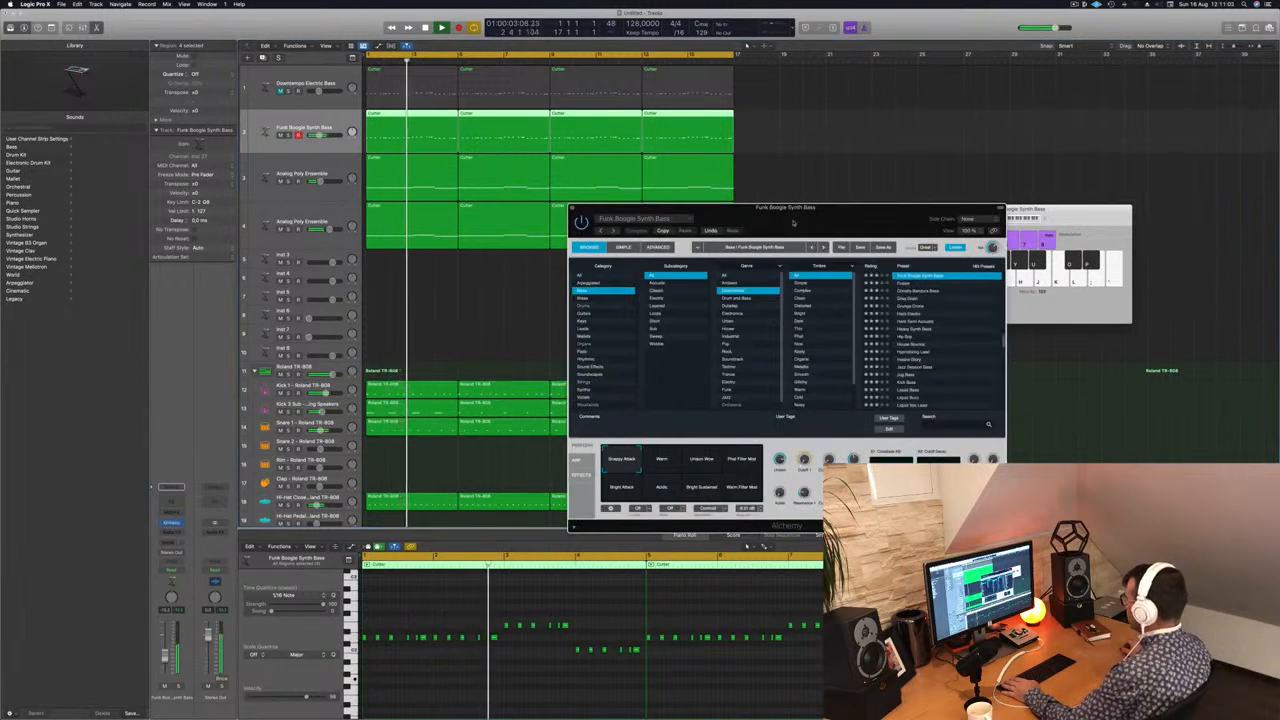
left_click_drag(793, 222, 712, 222)
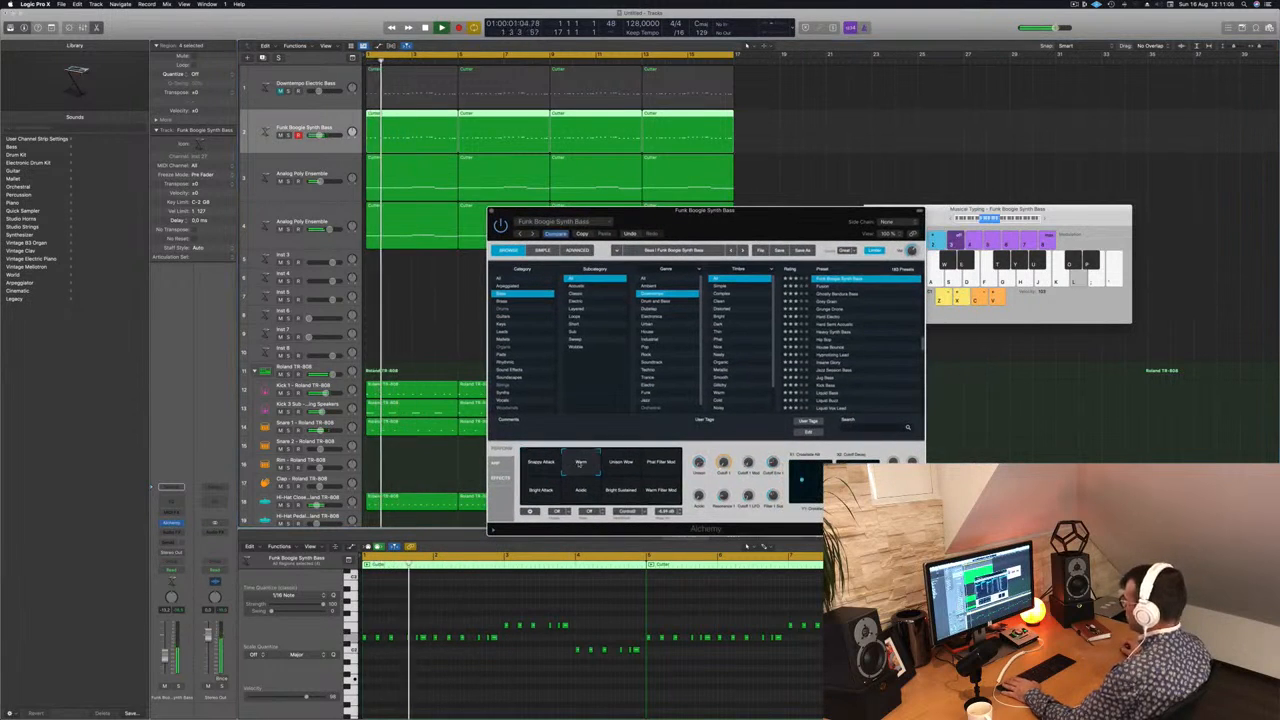
Step: Audition the bass's Unison Wow, Phat Filter Mod, Warm Filter Mod, Bright Sustained, Bright Attack and Snappy Attack variations during playback
left_click(620, 465)
left_click(660, 466)
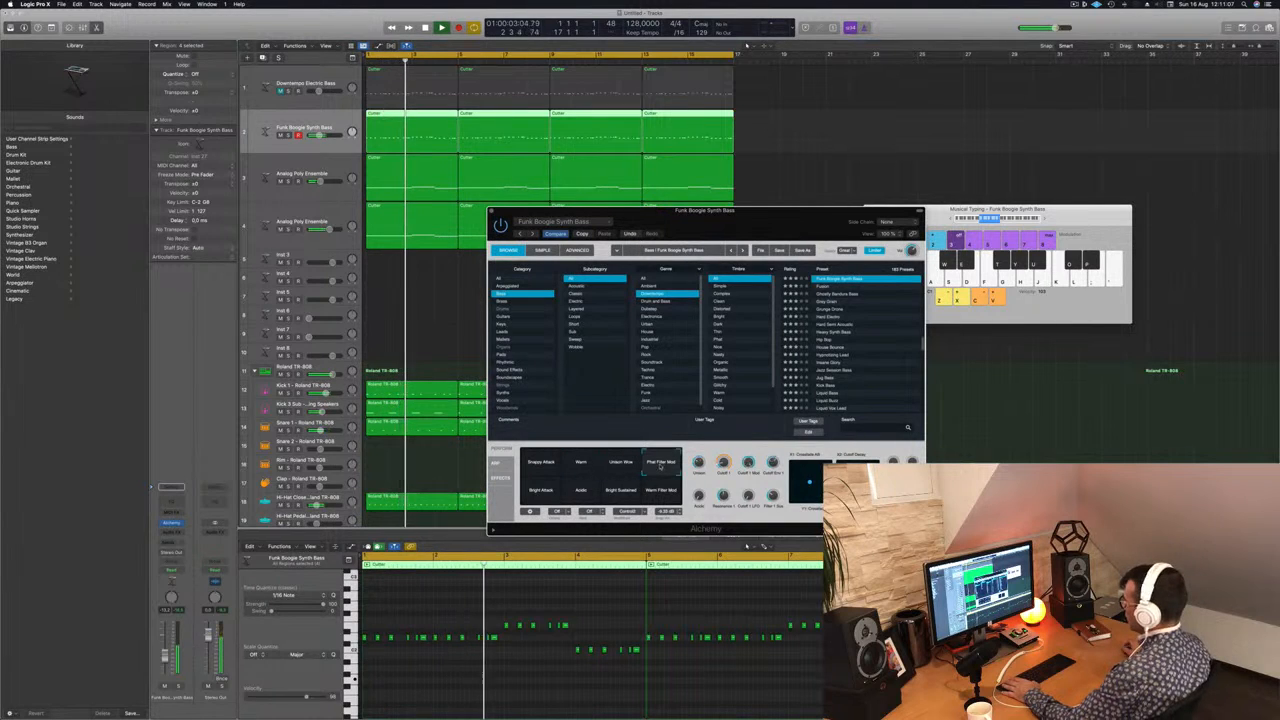
left_click(660, 493)
left_click(621, 494)
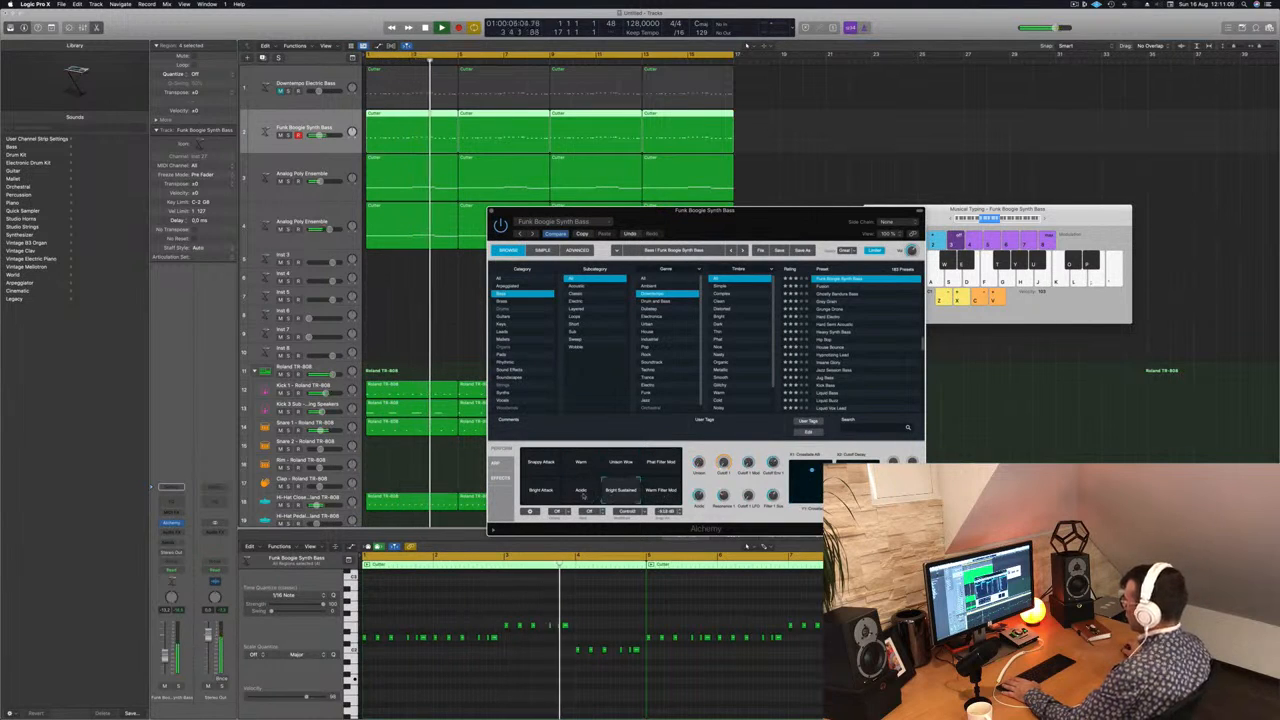
left_click(539, 491)
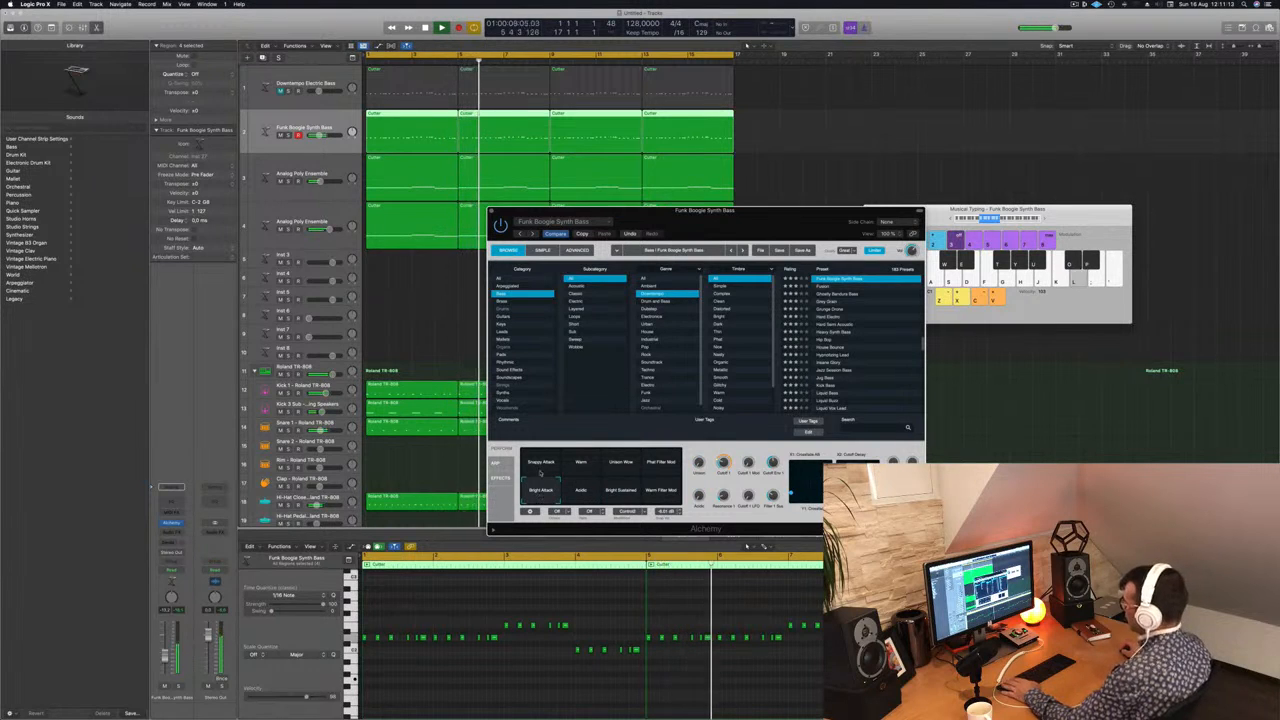
left_click(540, 472)
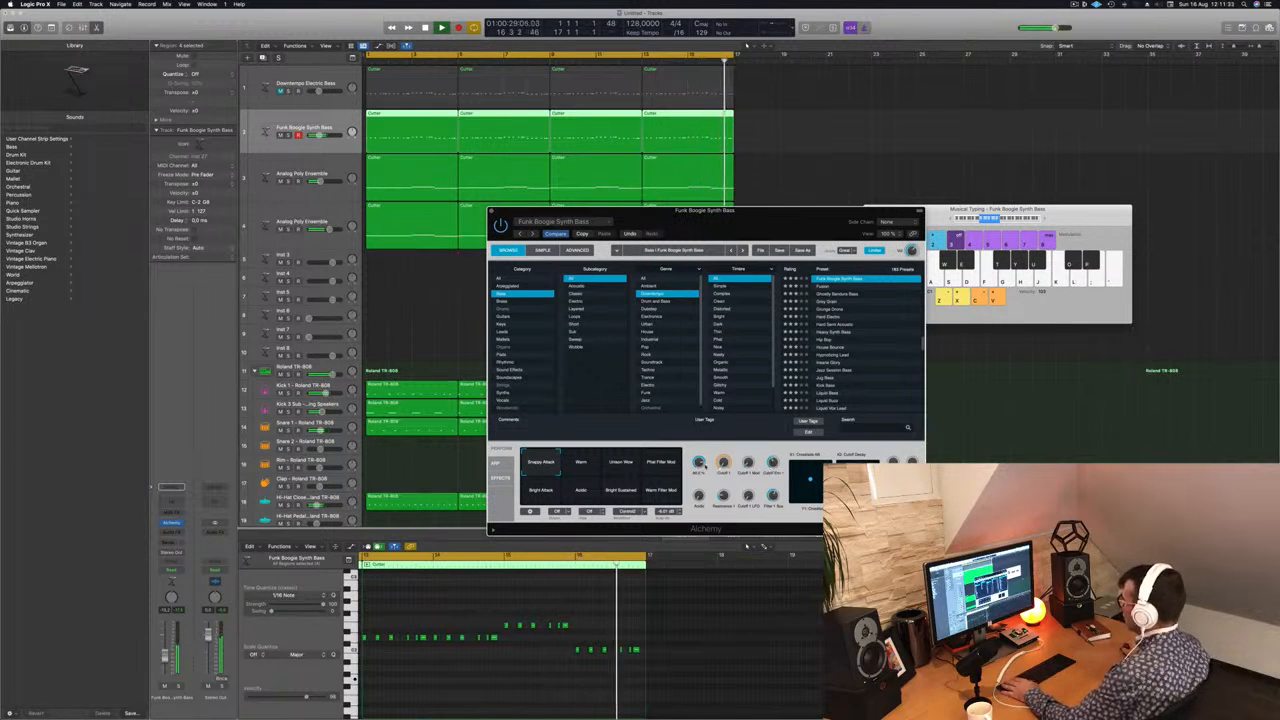
Step: Set the synth bass to the Bright Attack variation, listen to it from the beginning and close Alchemy
left_click_drag(518, 225, 447, 258)
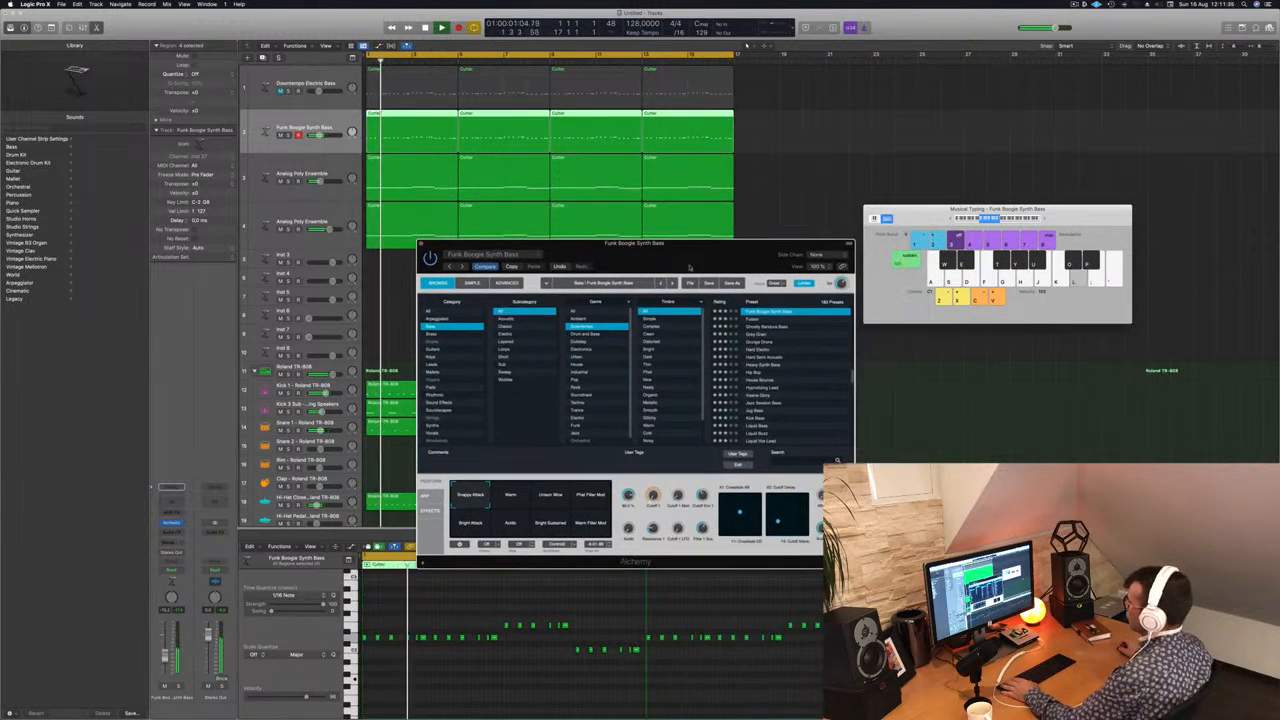
left_click(462, 532)
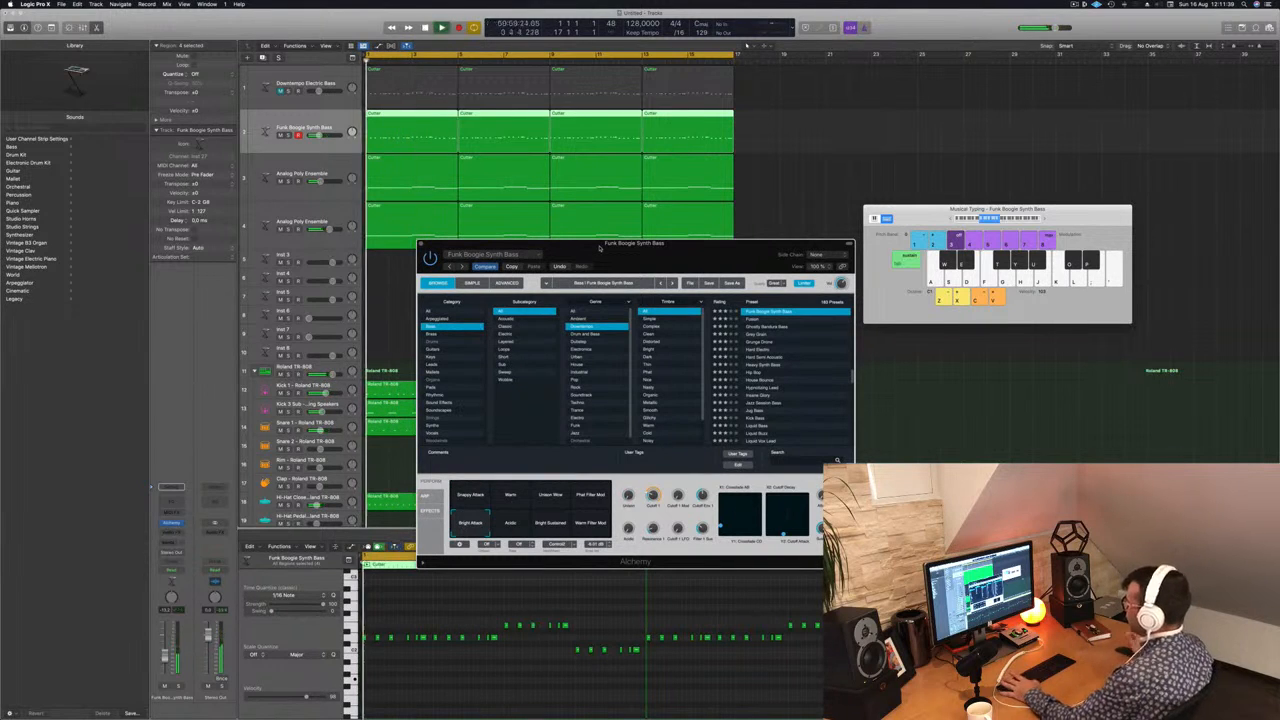
left_click_drag(600, 246, 719, 210)
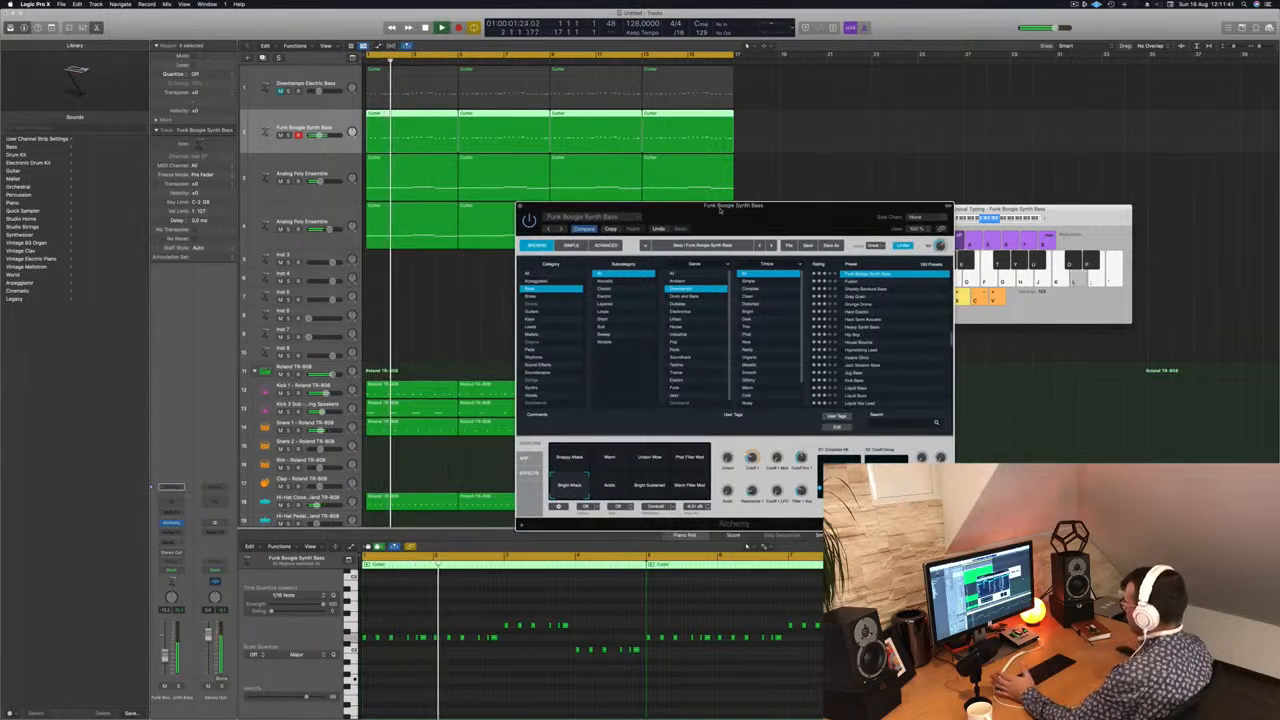
key("Return")
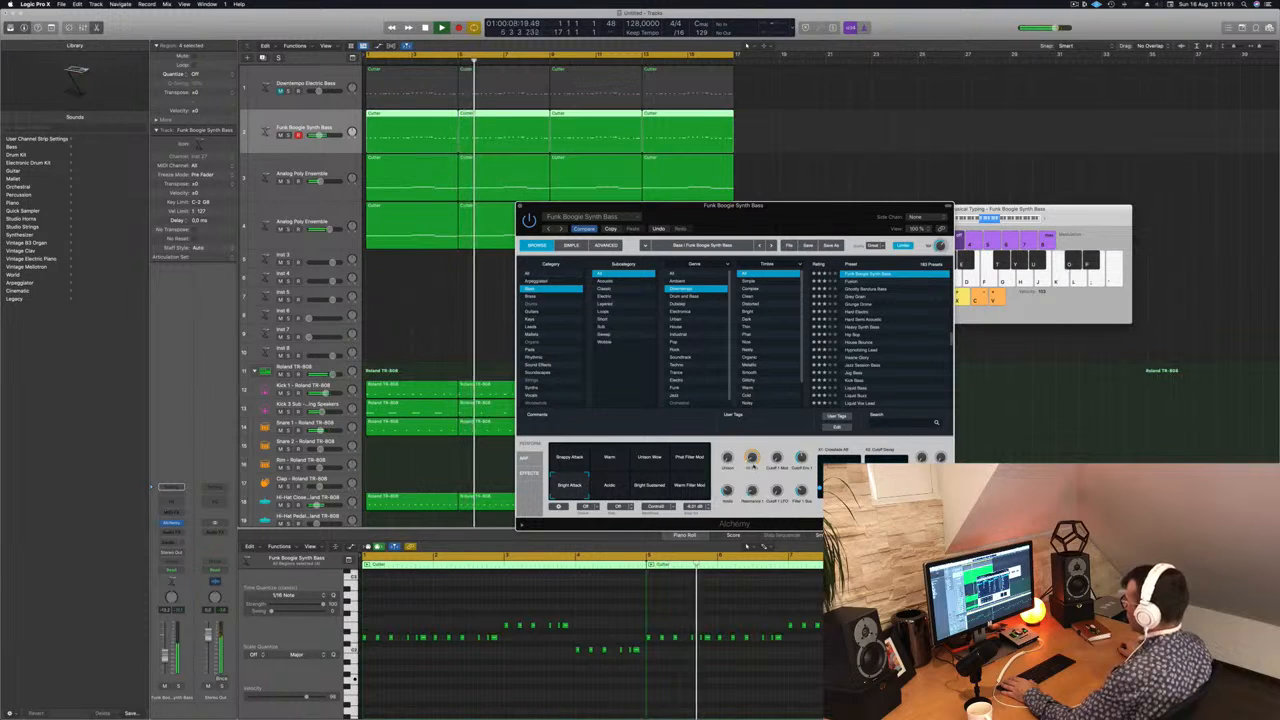
key("Return")
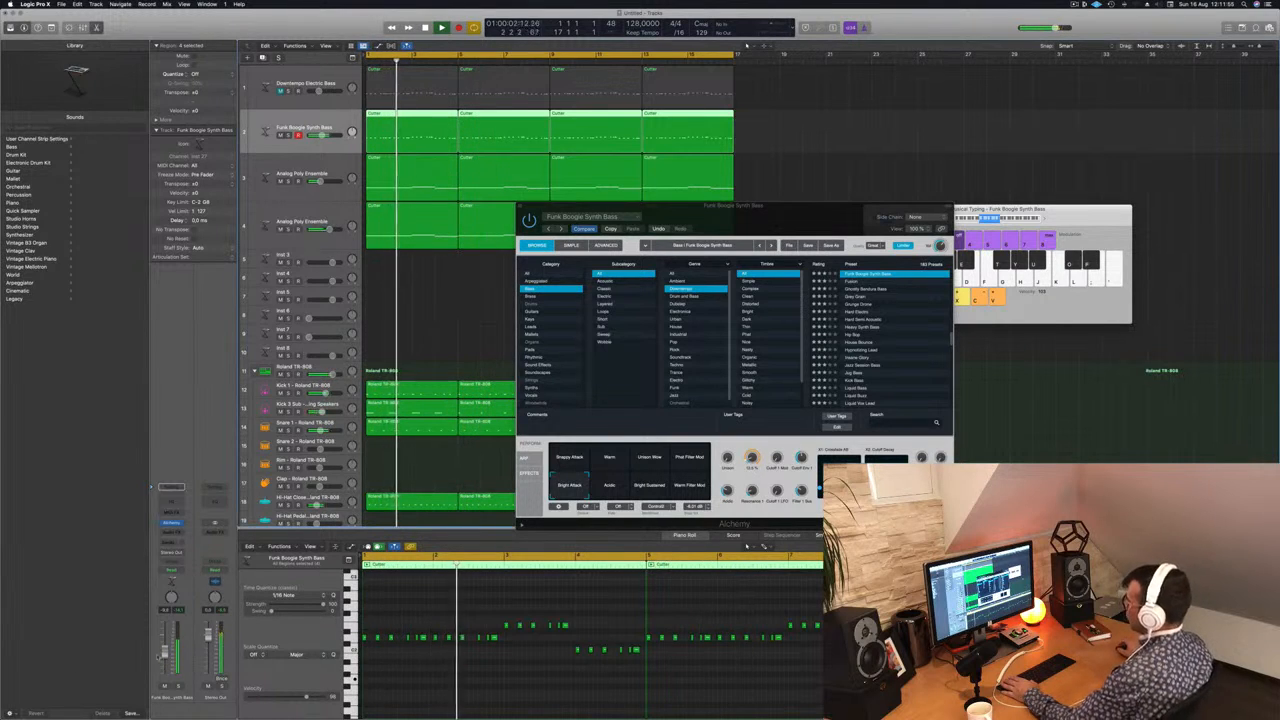
left_click_drag(796, 224, 788, 224)
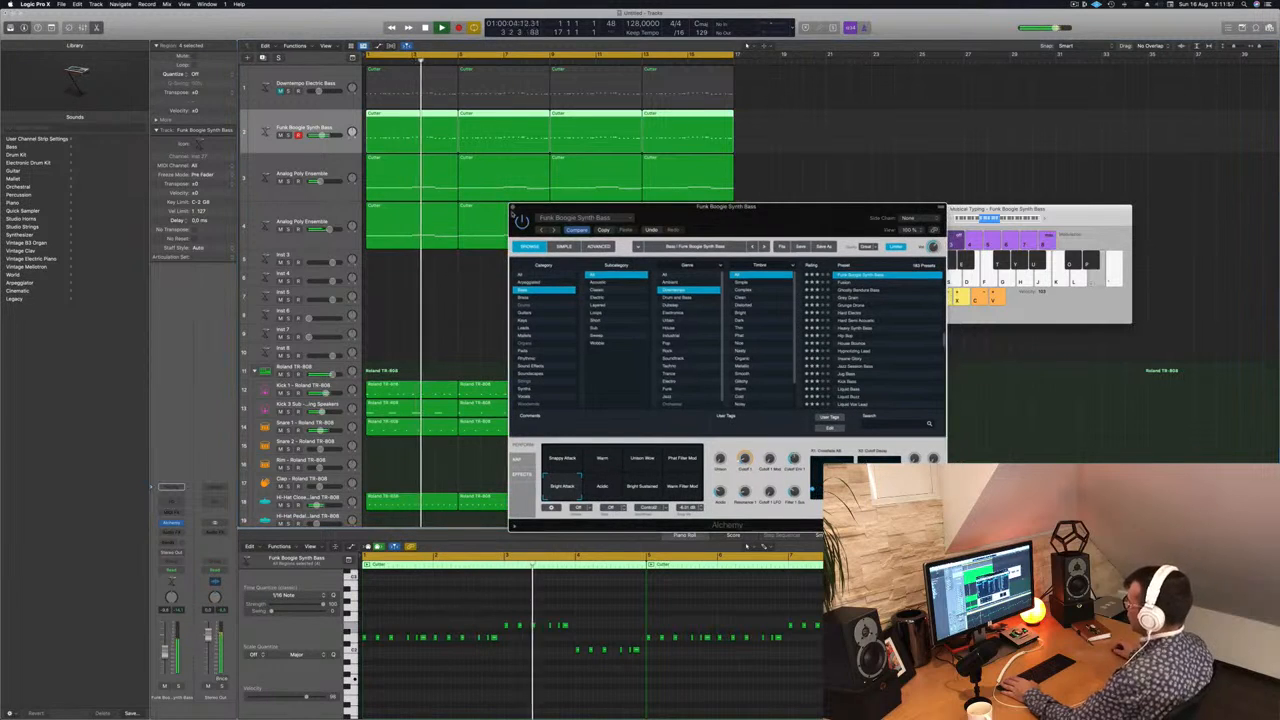
left_click(513, 208)
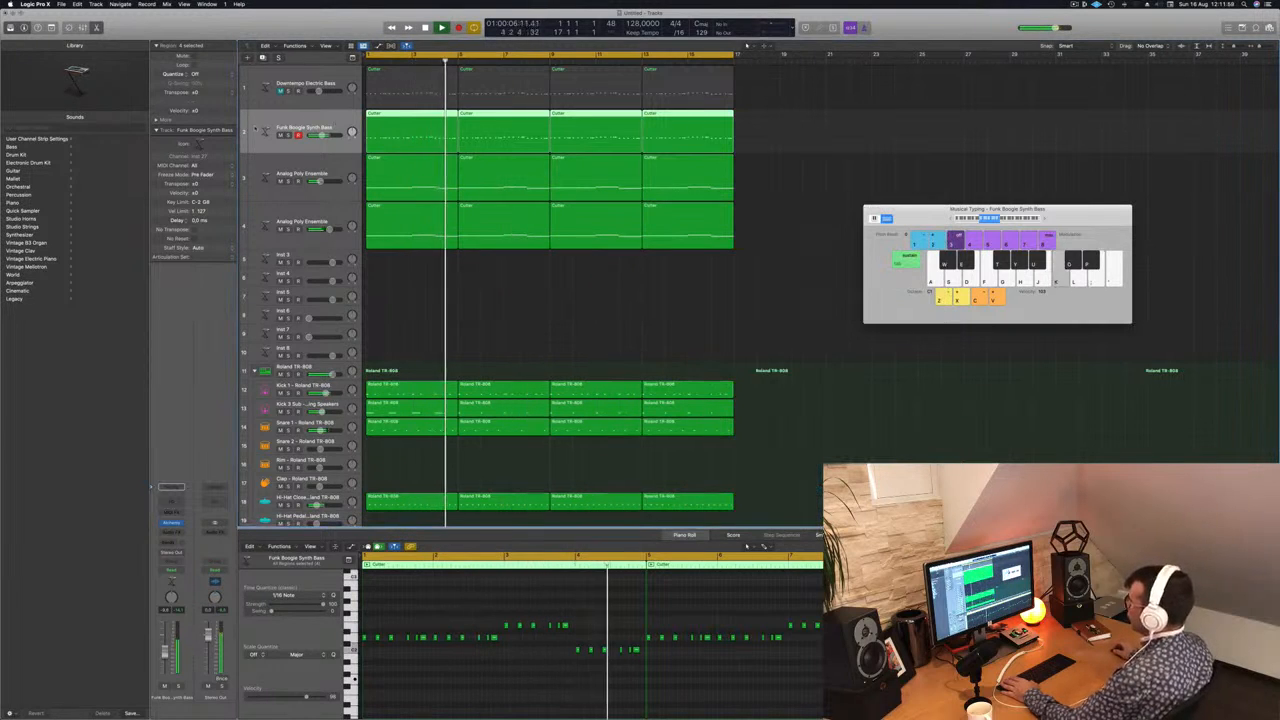
Step: Replay the beat from the beginning and add a send to Bus 4 on the Funk Boogie Synth Bass track
key("Return")
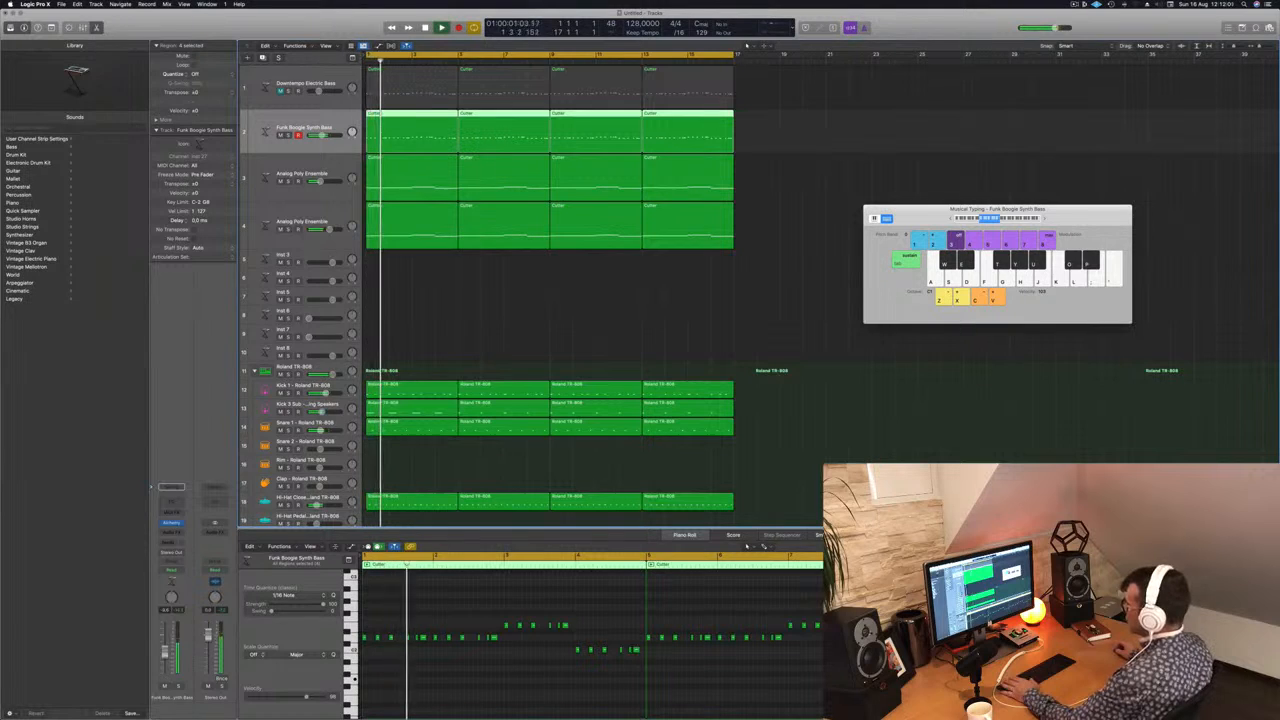
key("Return")
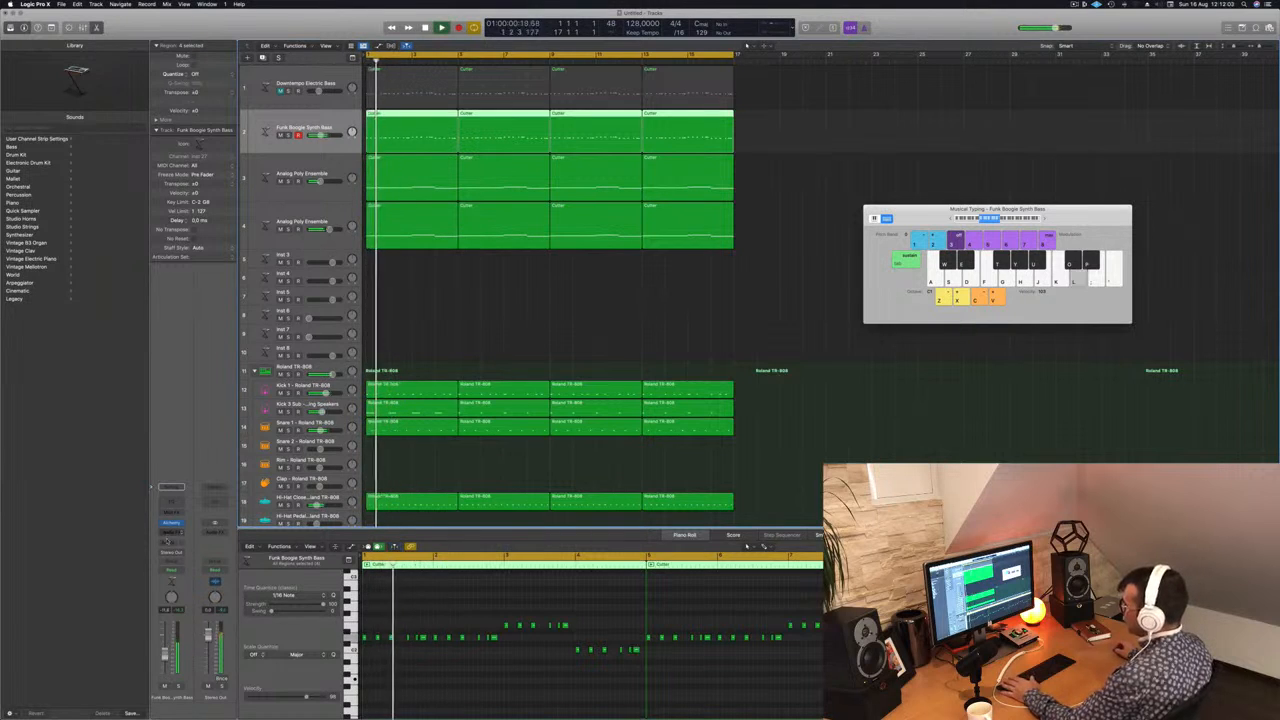
left_click(171, 535)
mouse_move(190, 553)
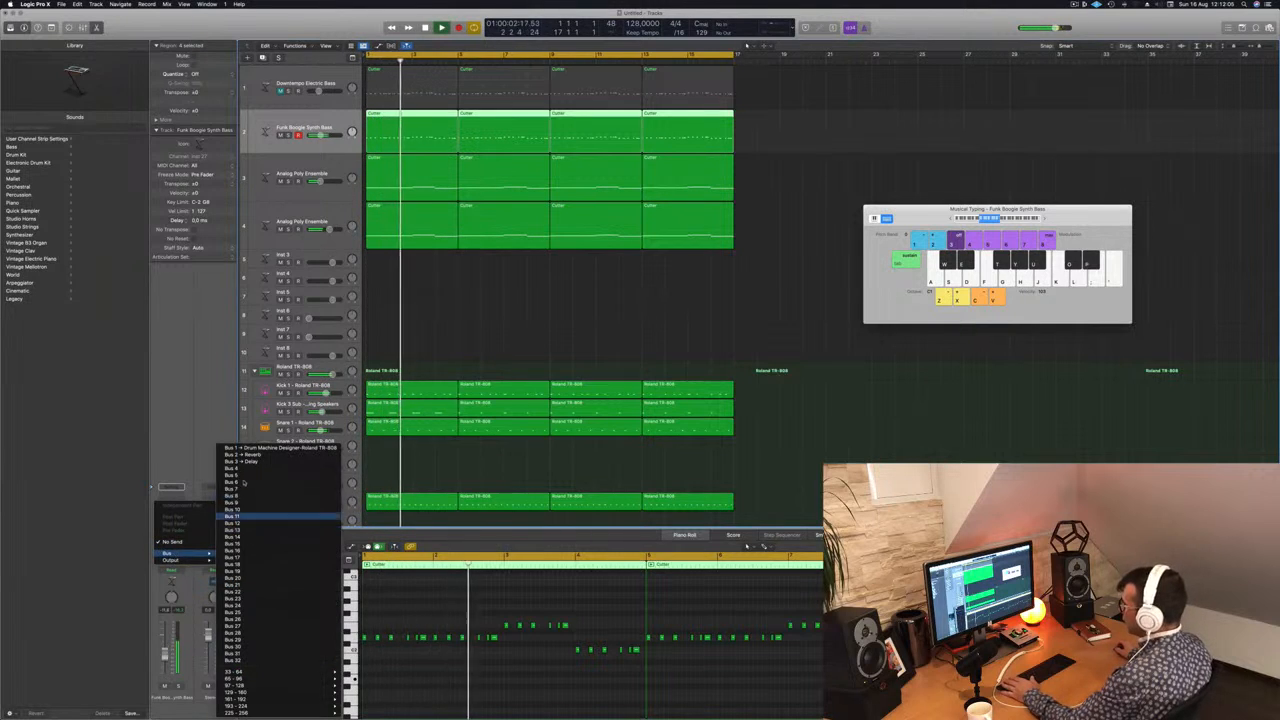
left_click(240, 469)
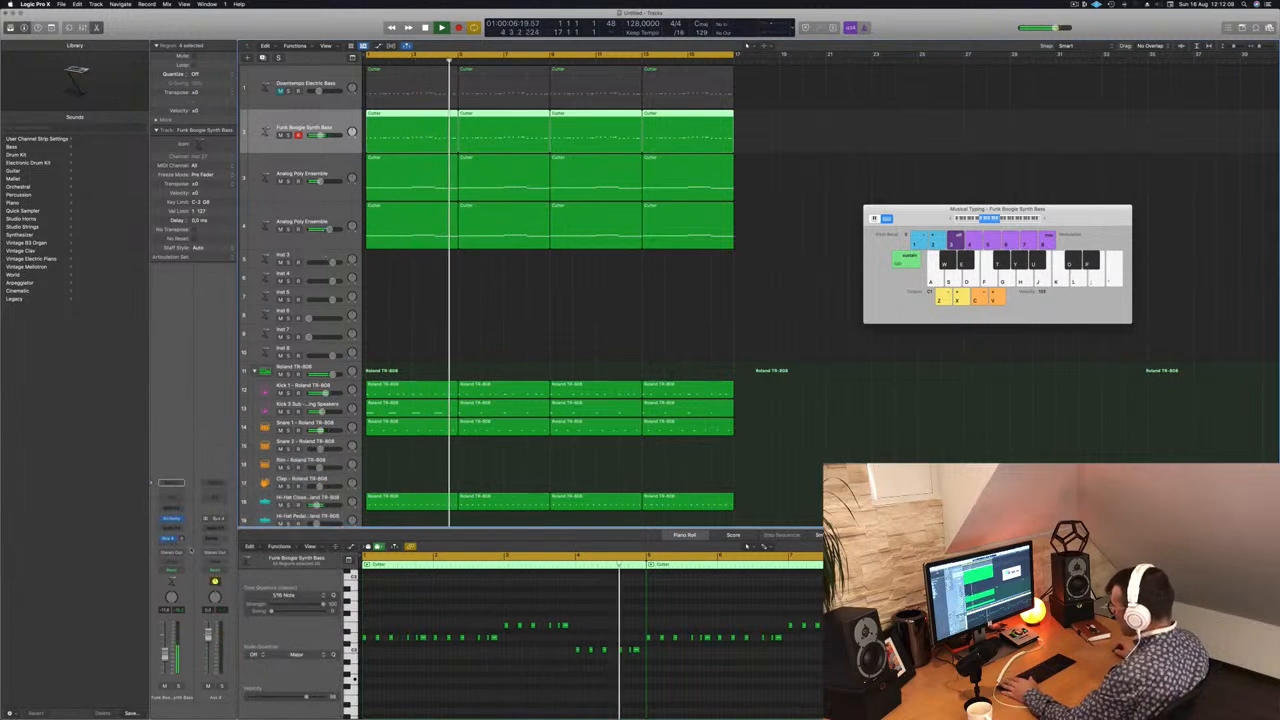
Step: Insert a Stereo Delay in its stereo version on the Bus 4 aux channel
left_click(210, 527)
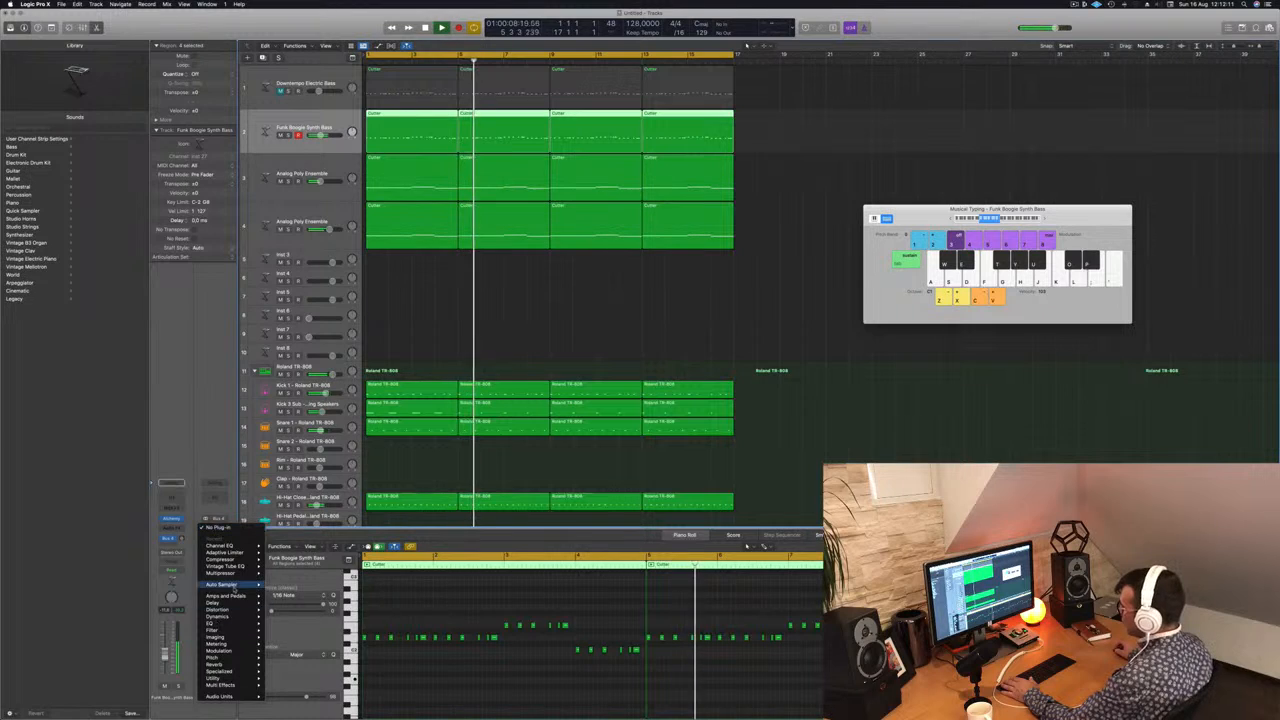
mouse_move(225, 603)
mouse_move(300, 622)
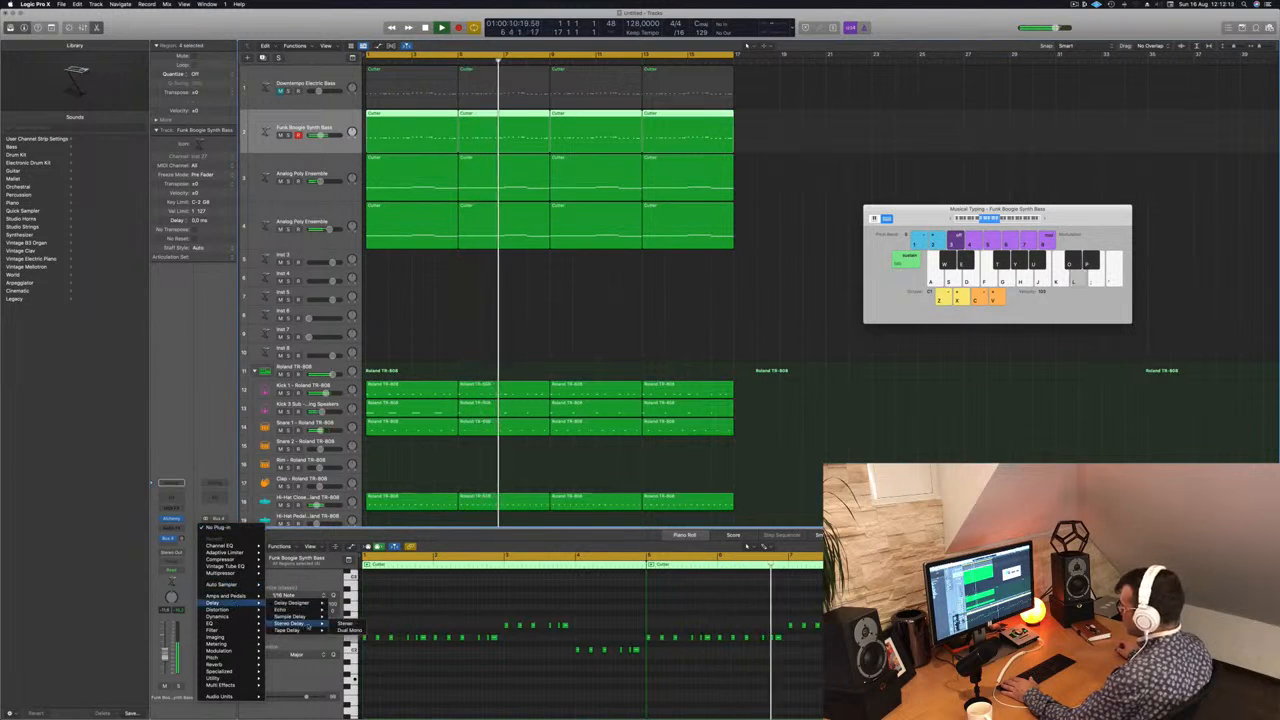
left_click(346, 622)
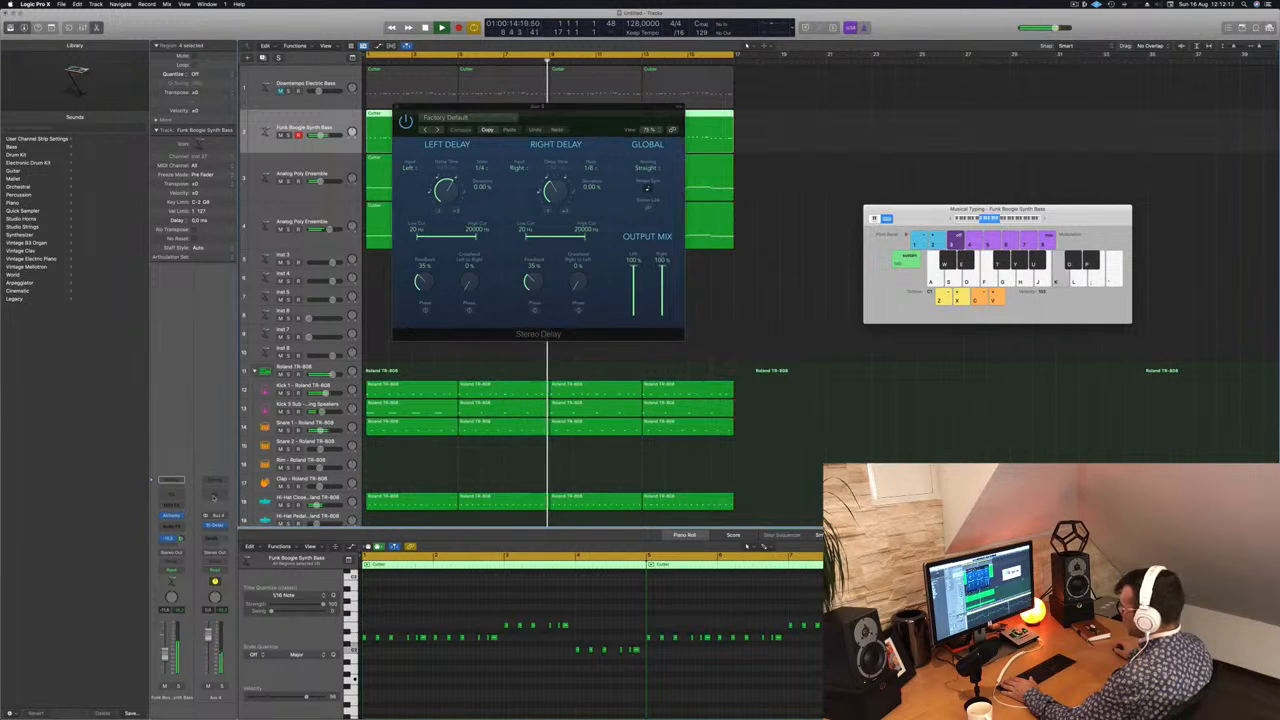
Step: Add a Channel EQ to the delay aux with a steeper low cut just under 300 Hz, and close both plug-in windows
left_click(211, 498)
left_click(453, 156)
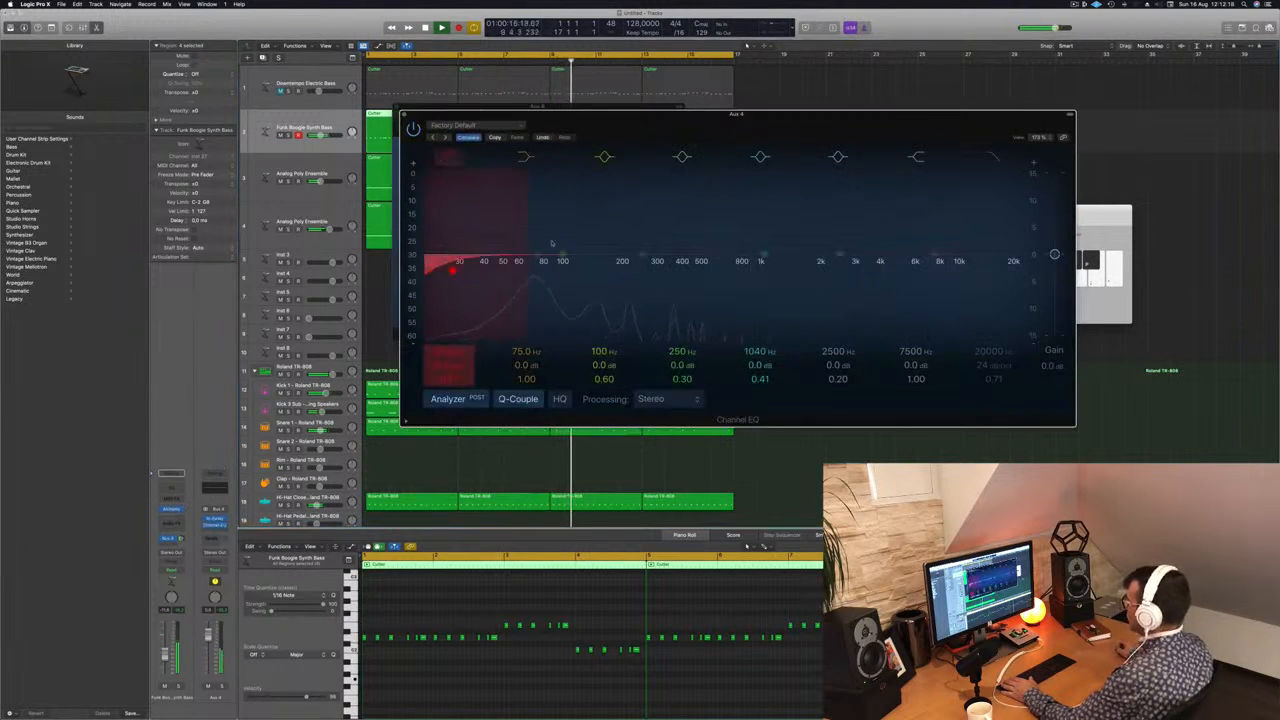
left_click_drag(460, 222, 659, 222)
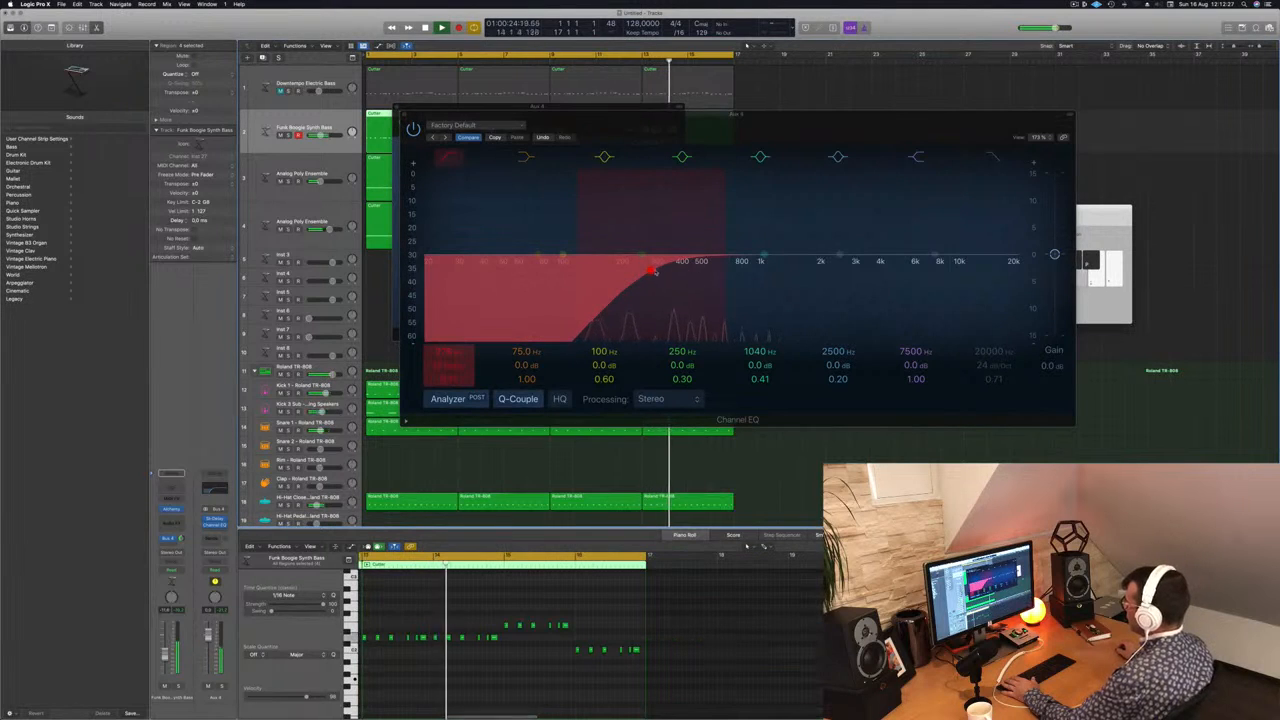
left_click_drag(451, 368, 451, 347)
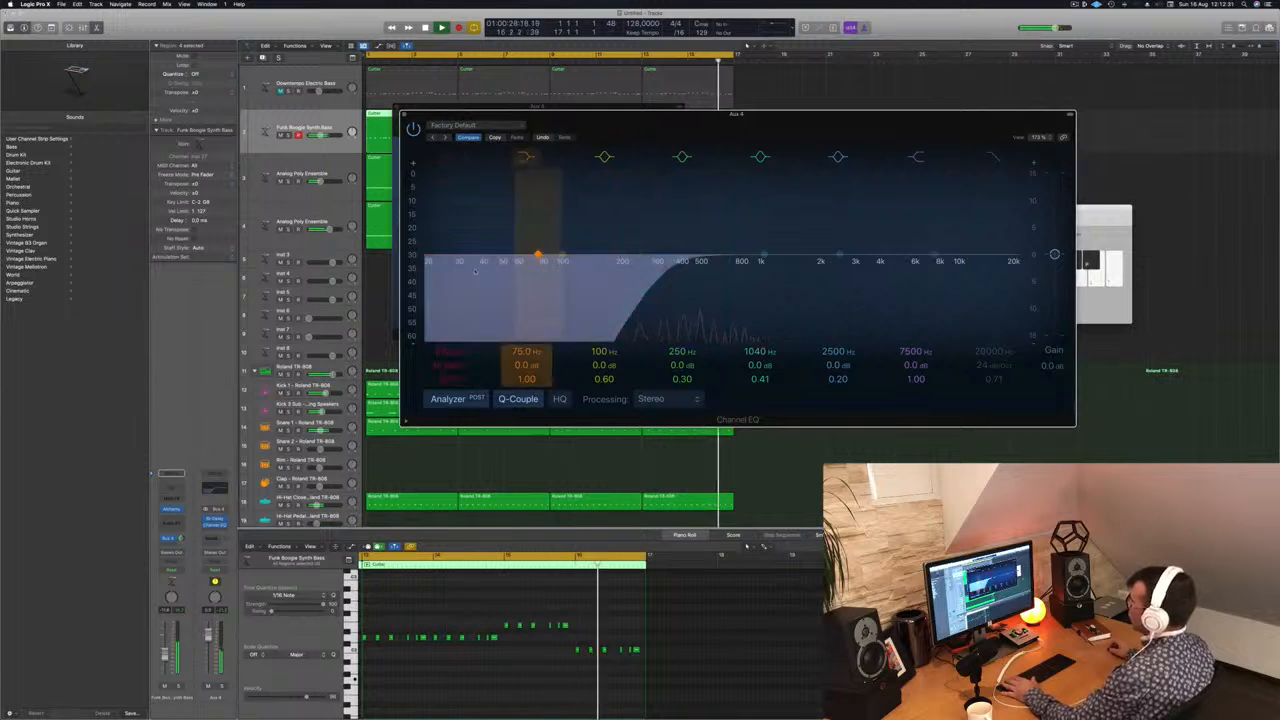
key("super+w")
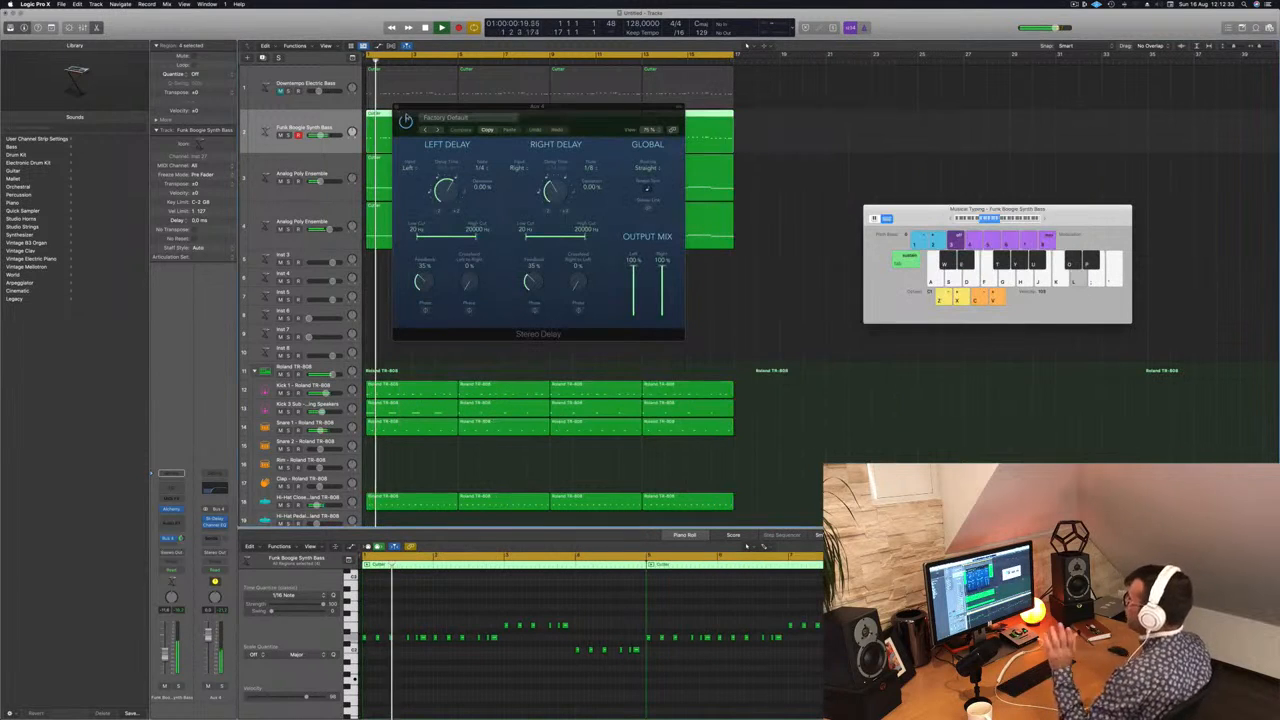
left_click_drag(573, 113, 514, 151)
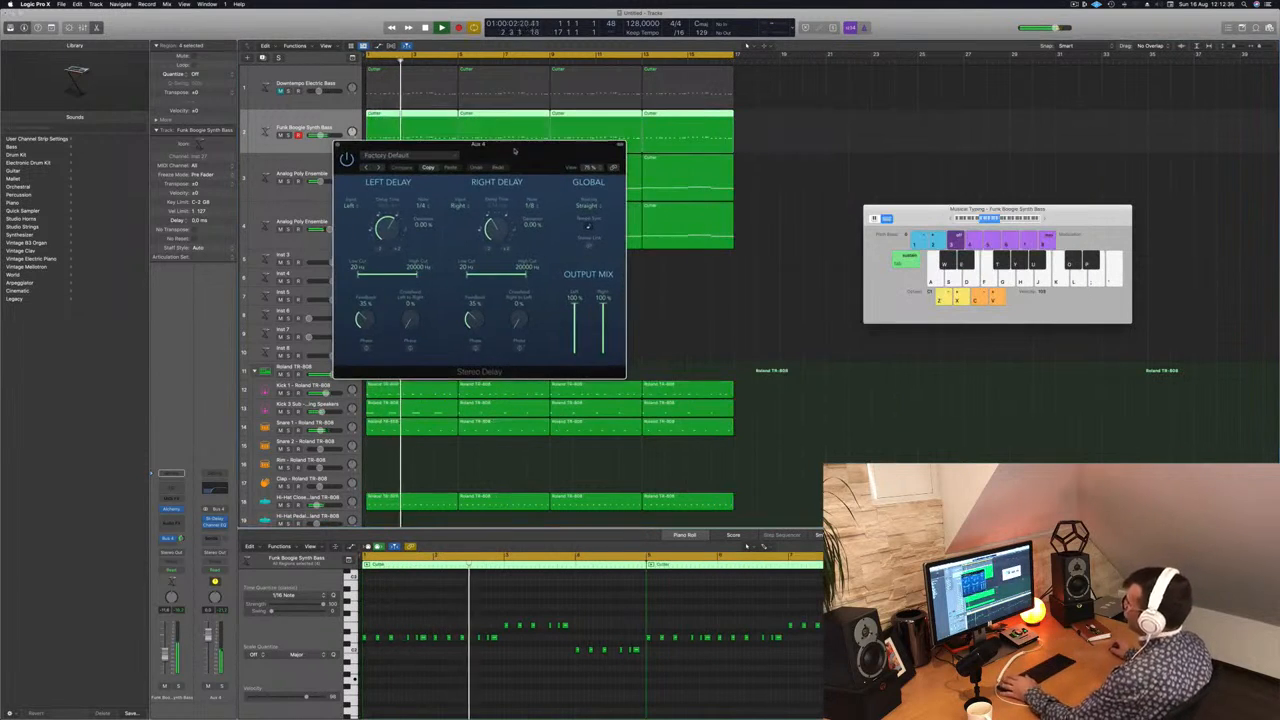
left_click(338, 145)
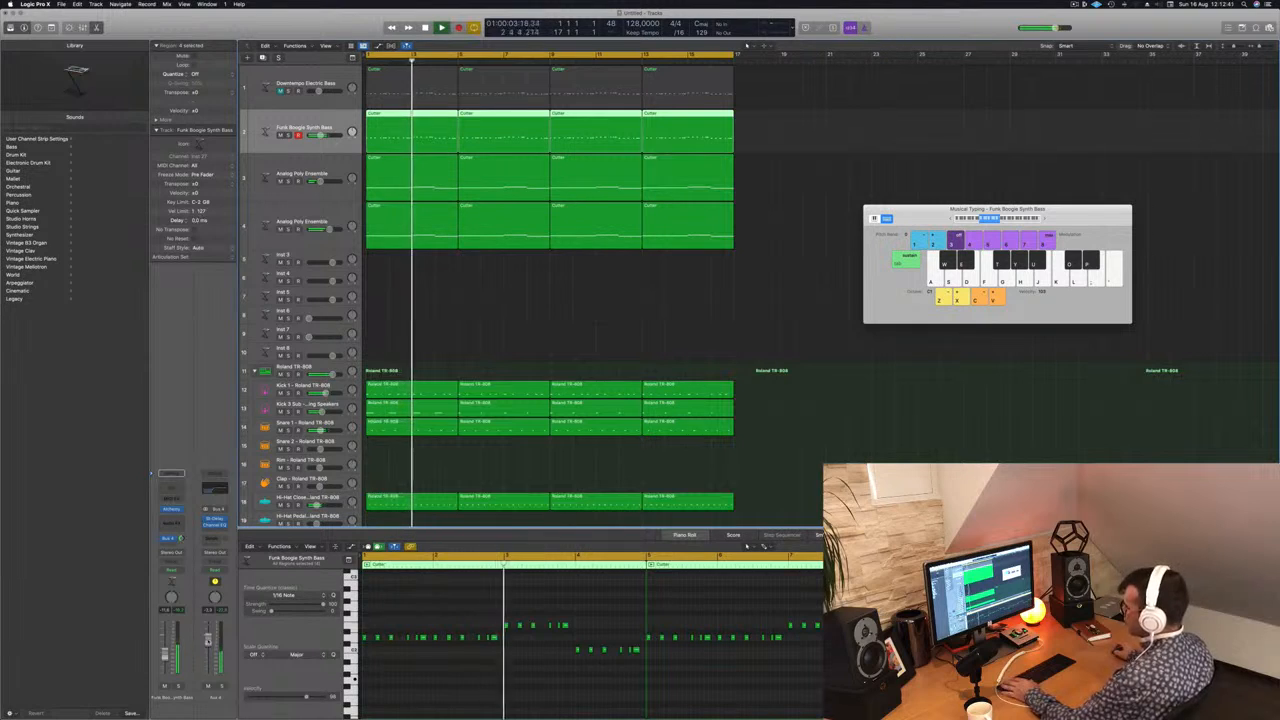
Step: Compare the mix with the original Analog Poly Ensemble pad muted and unmuted, then select its track and replay from the beginning
left_click(503, 330)
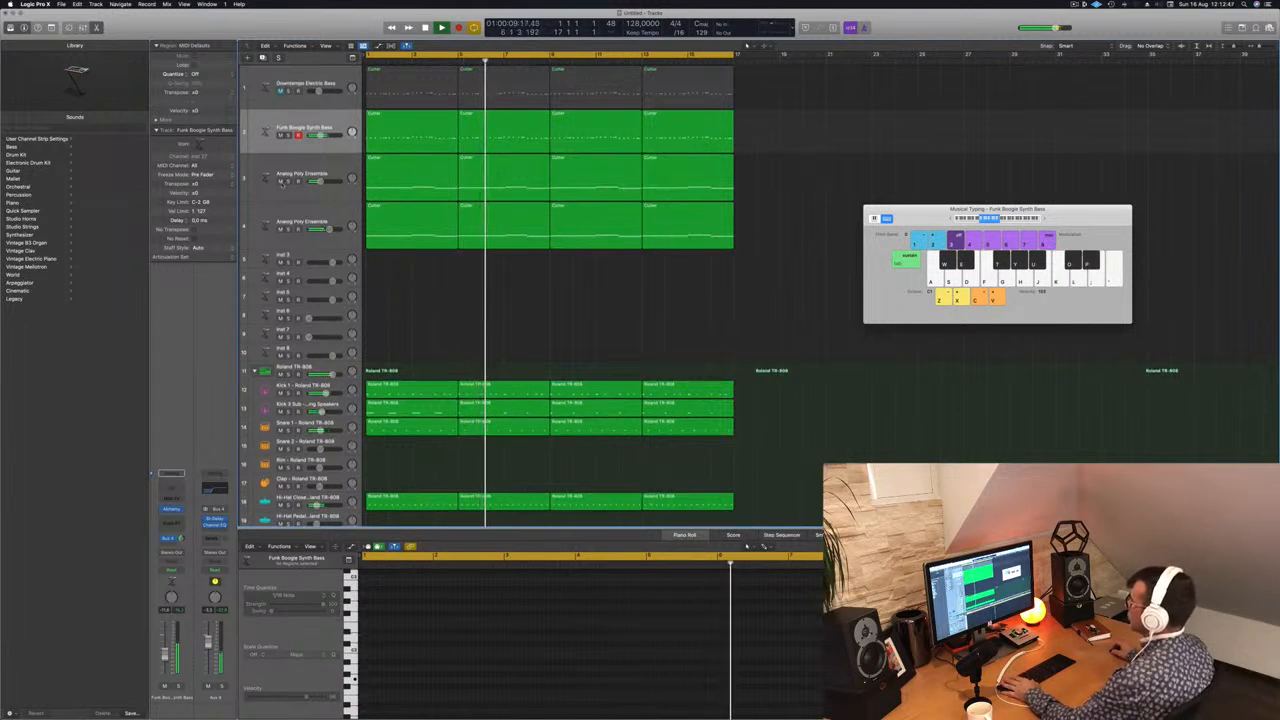
left_click(281, 181)
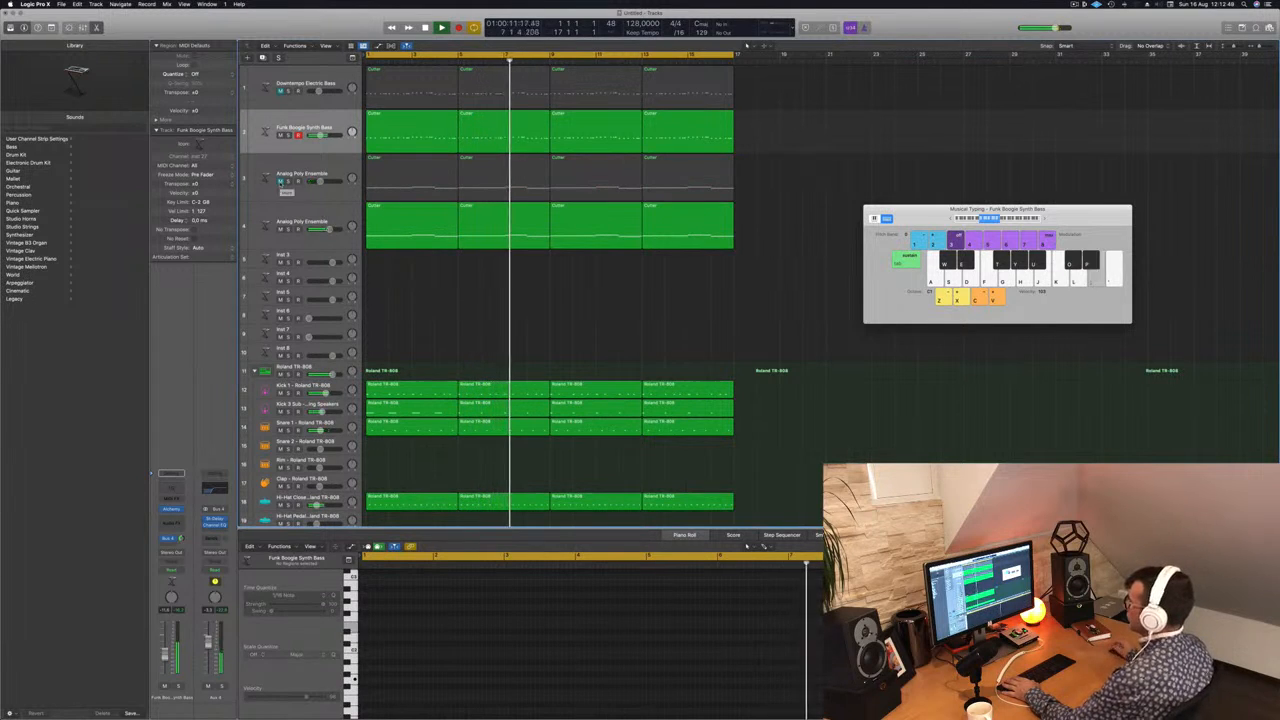
left_click(281, 181)
left_click(328, 163)
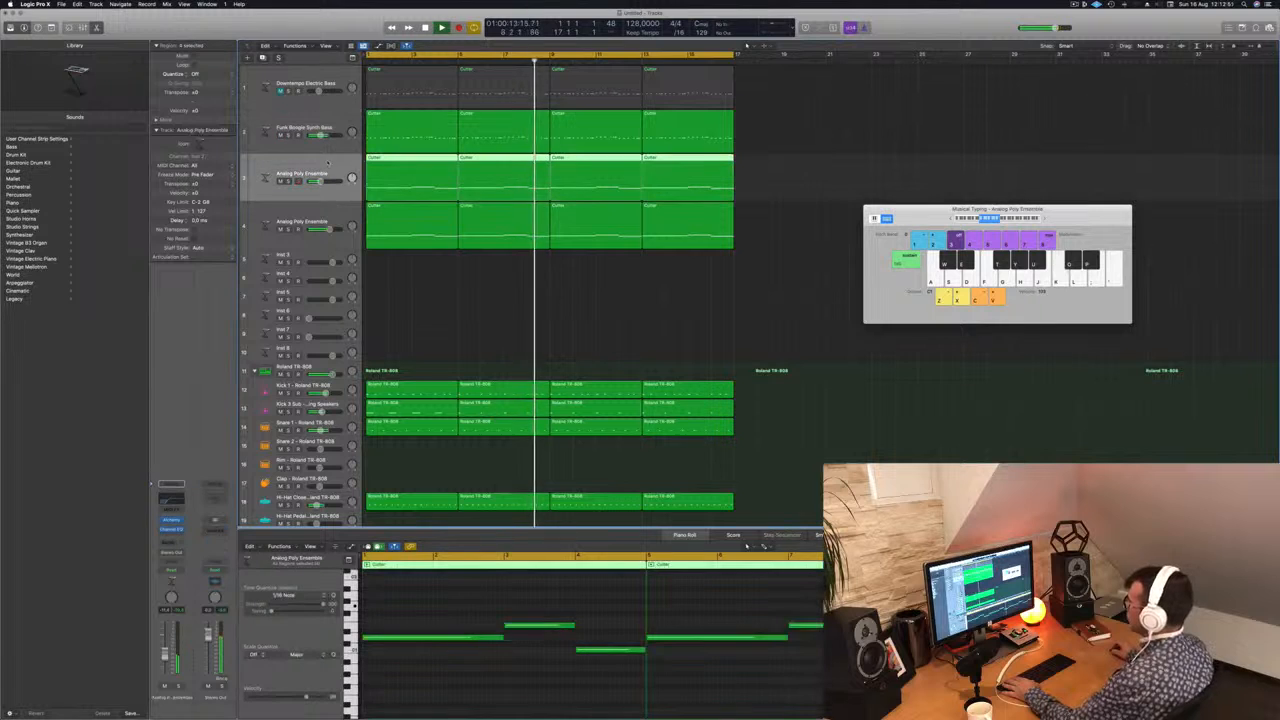
key("Return")
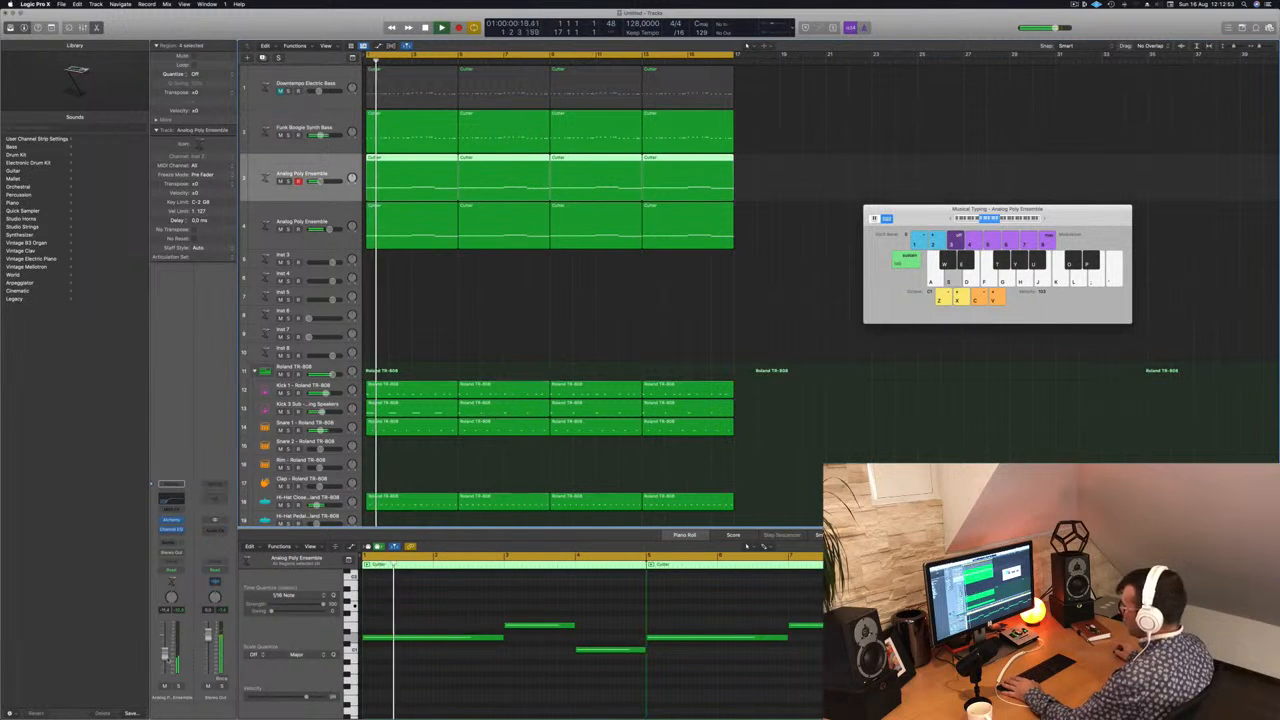
Step: Copy the first four-bar Shaker region onto the Conga track at the start of the beat
left_click(501, 275)
key("super+Left")
key("super+Left")
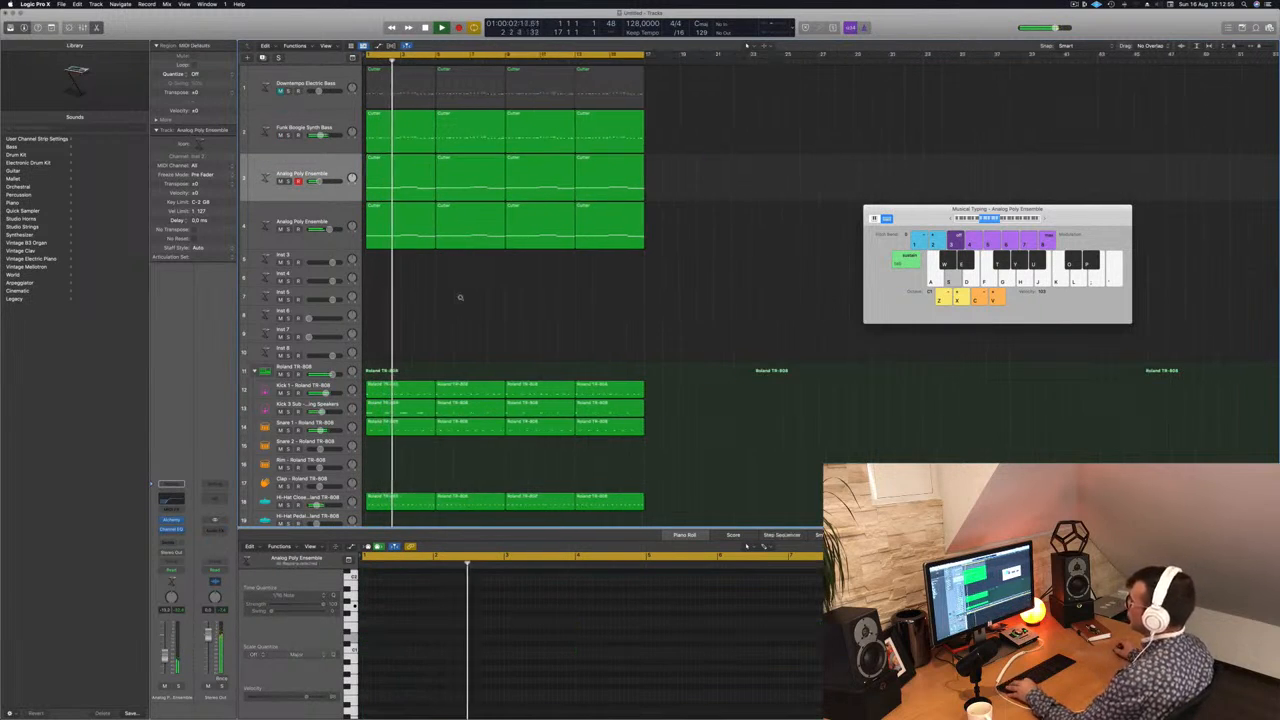
key("super+Right")
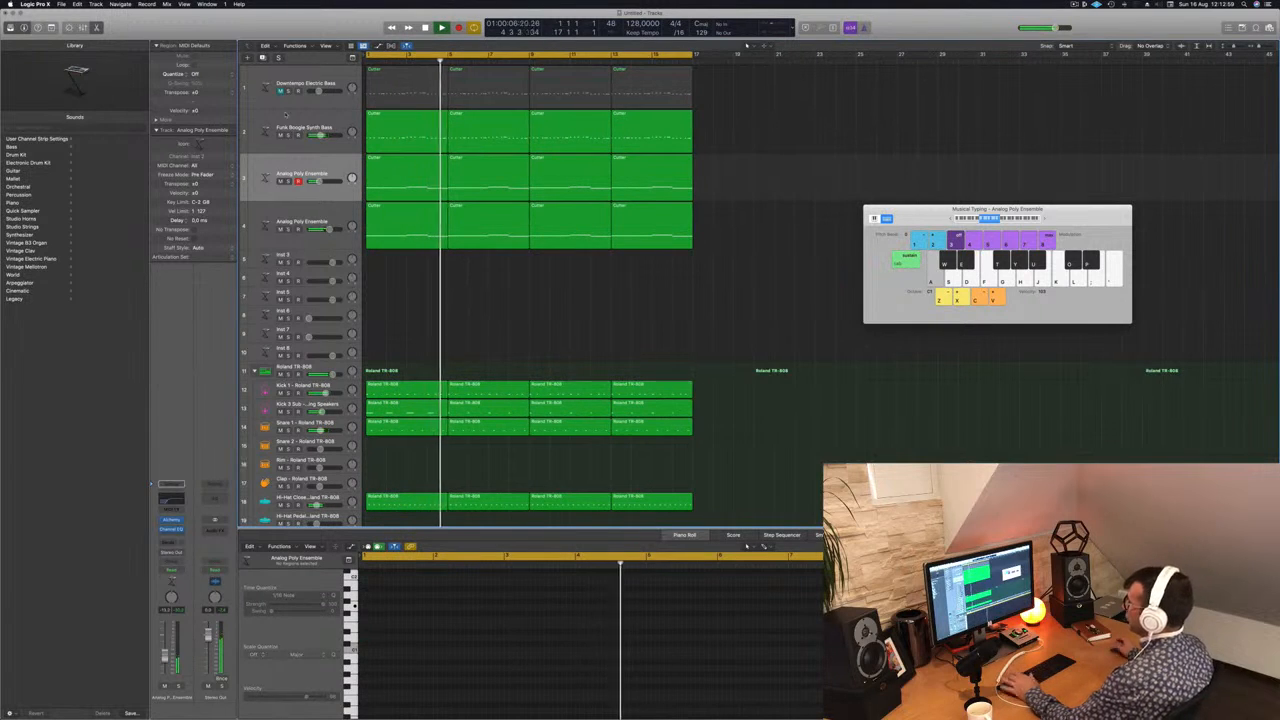
scroll(488, 328, "down", 3)
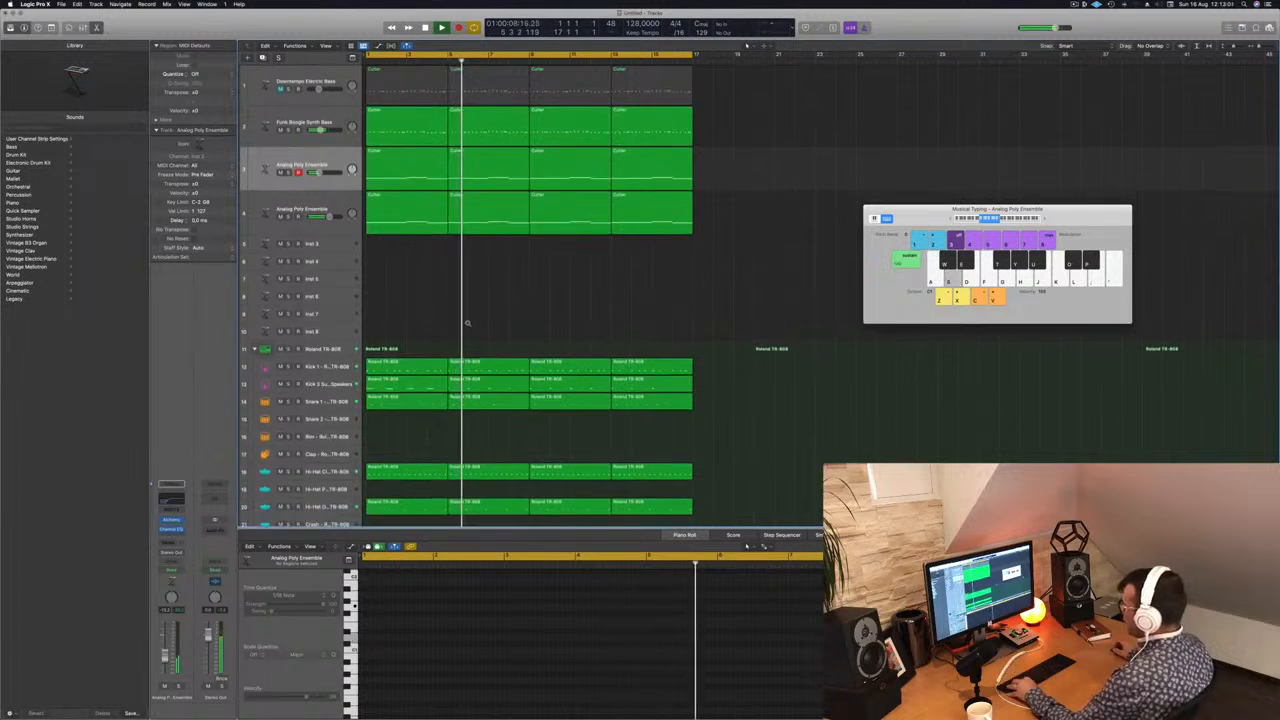
scroll(466, 317, "down", 1)
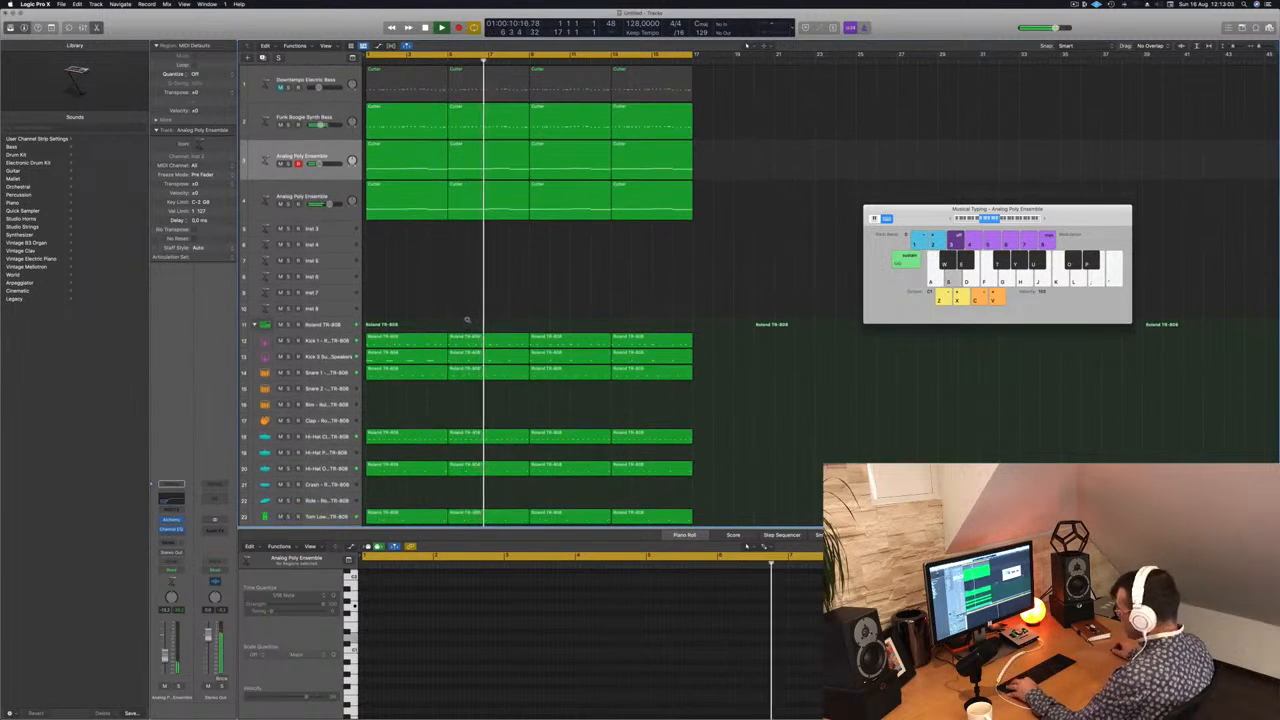
scroll(440, 420, "down", 2)
scroll(432, 447, "down", 3)
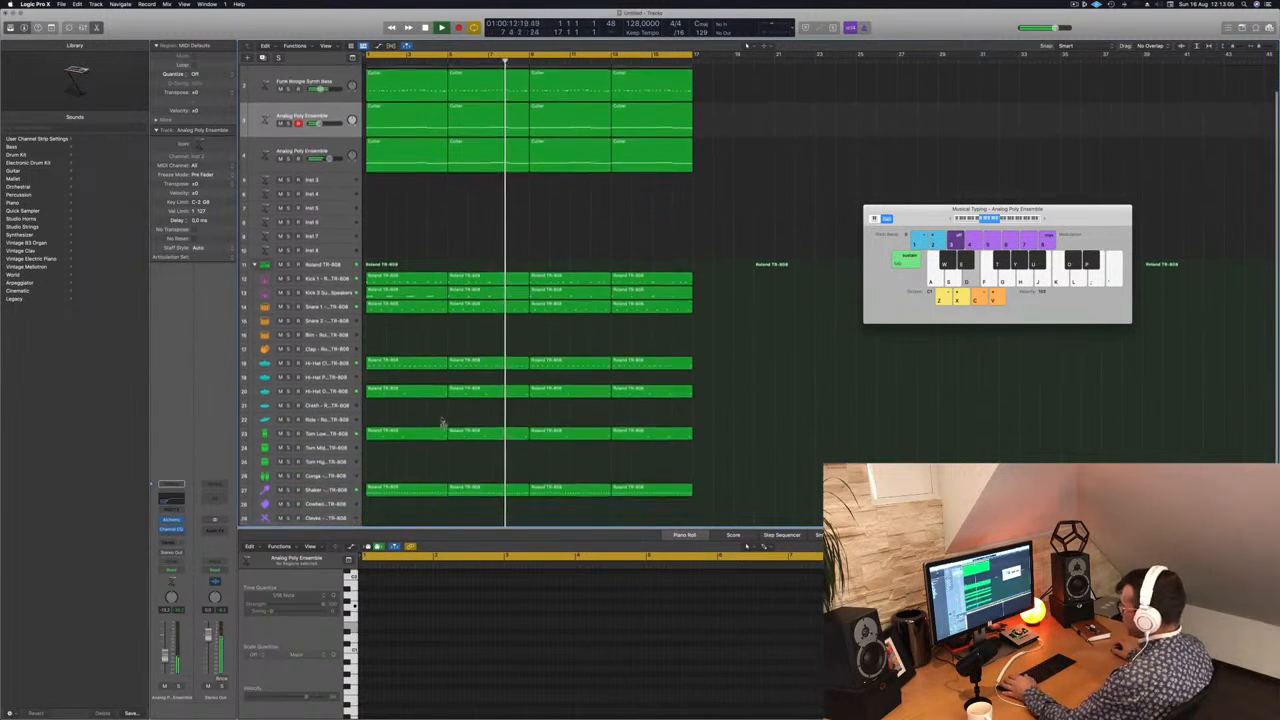
left_click(386, 470)
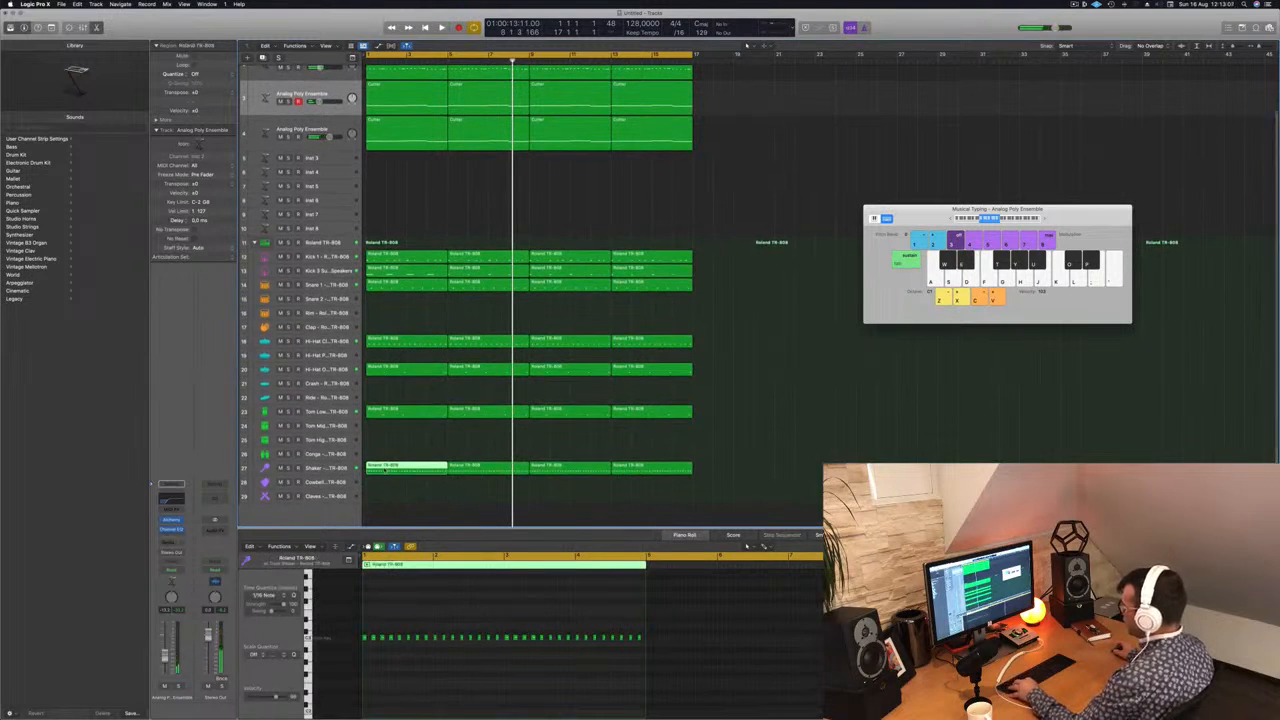
left_click_drag(386, 470, 386, 456)
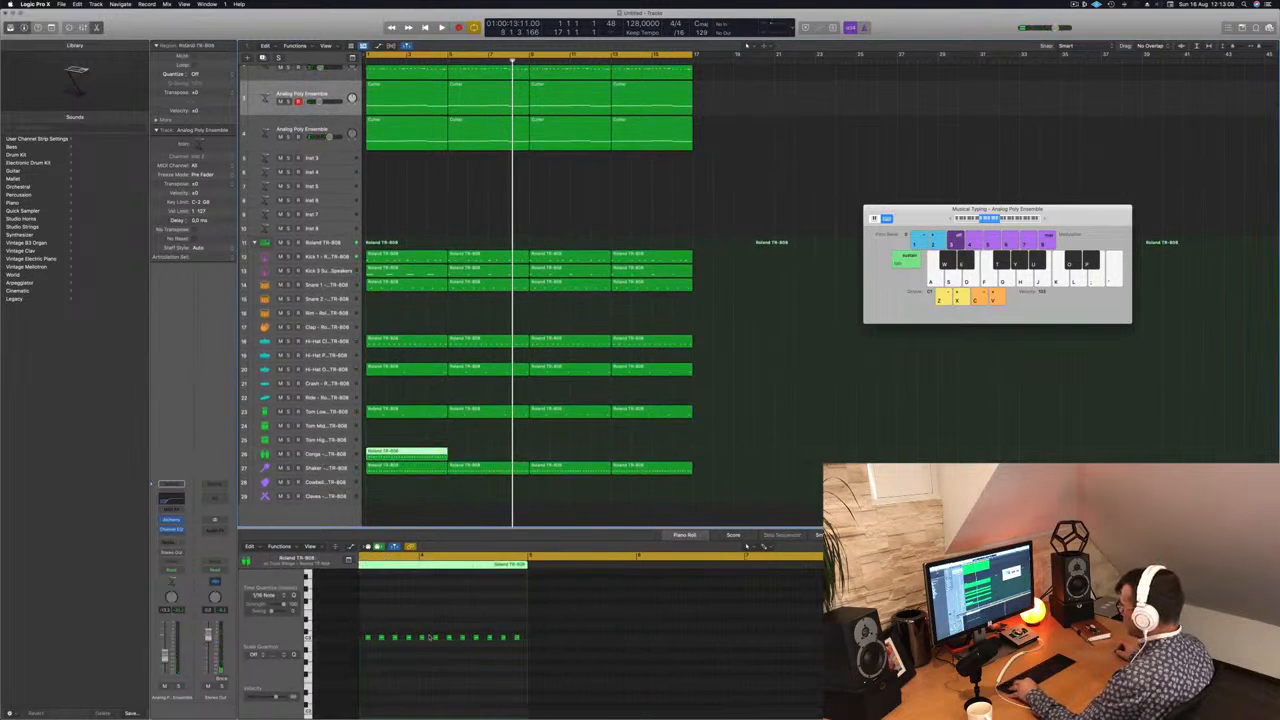
Step: Move all notes of the copied Conga region to the conga's key and replay the beat from the beginning
scroll(433, 637, "down", 5)
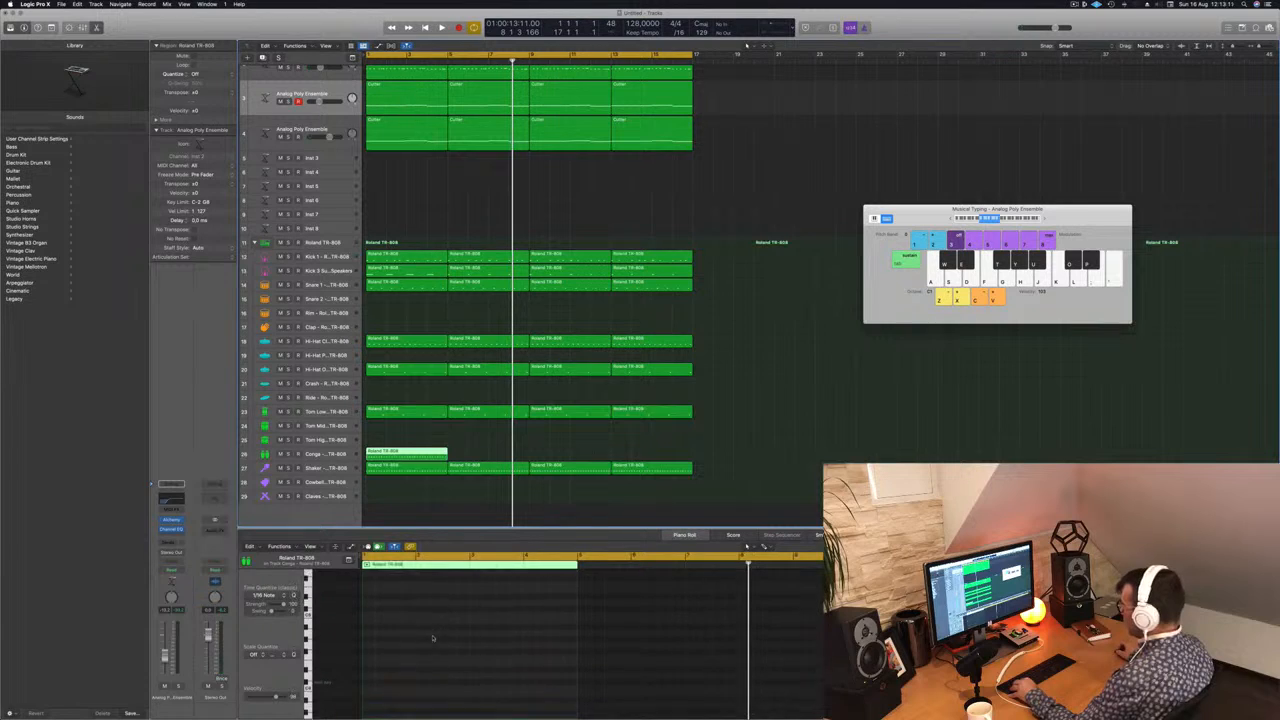
left_click(399, 711)
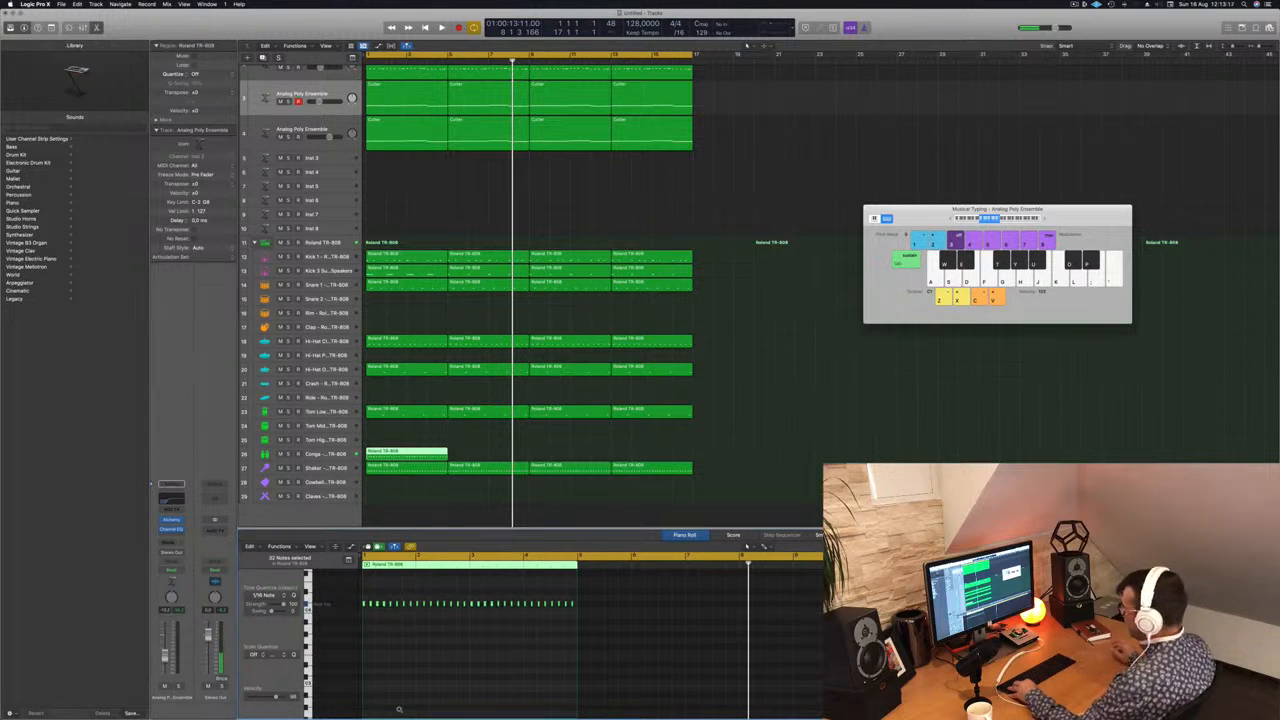
scroll(412, 658, "up", 5)
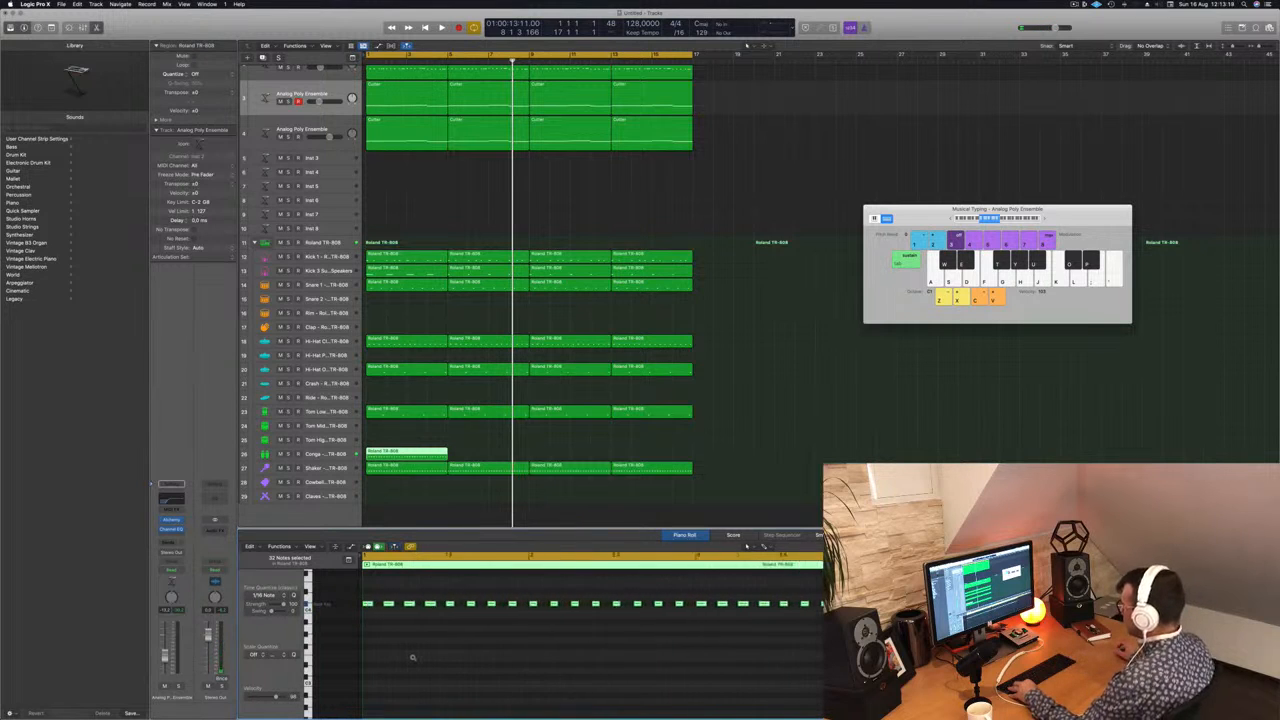
key("space")
scroll(428, 667, "down", 2)
key("space")
key("space")
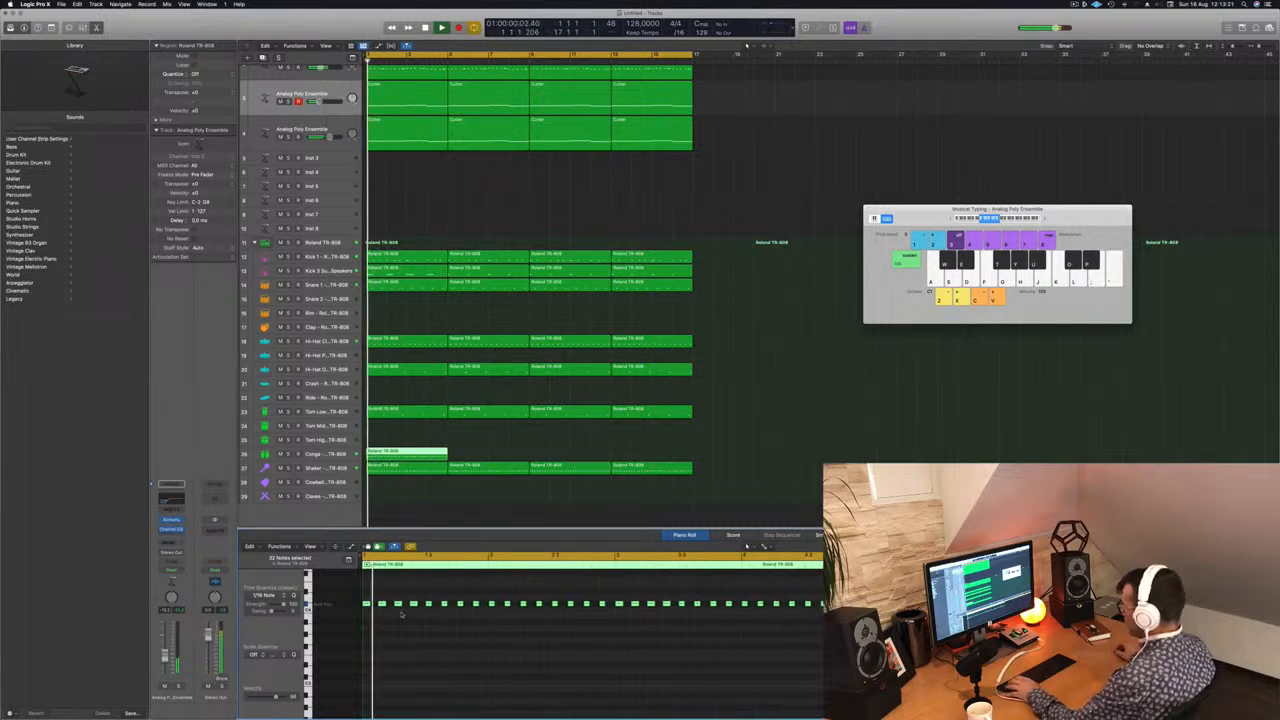
Step: Delete the Conga region's notes after its first bar and replay from the beginning
left_click_drag(675, 619, 822, 620)
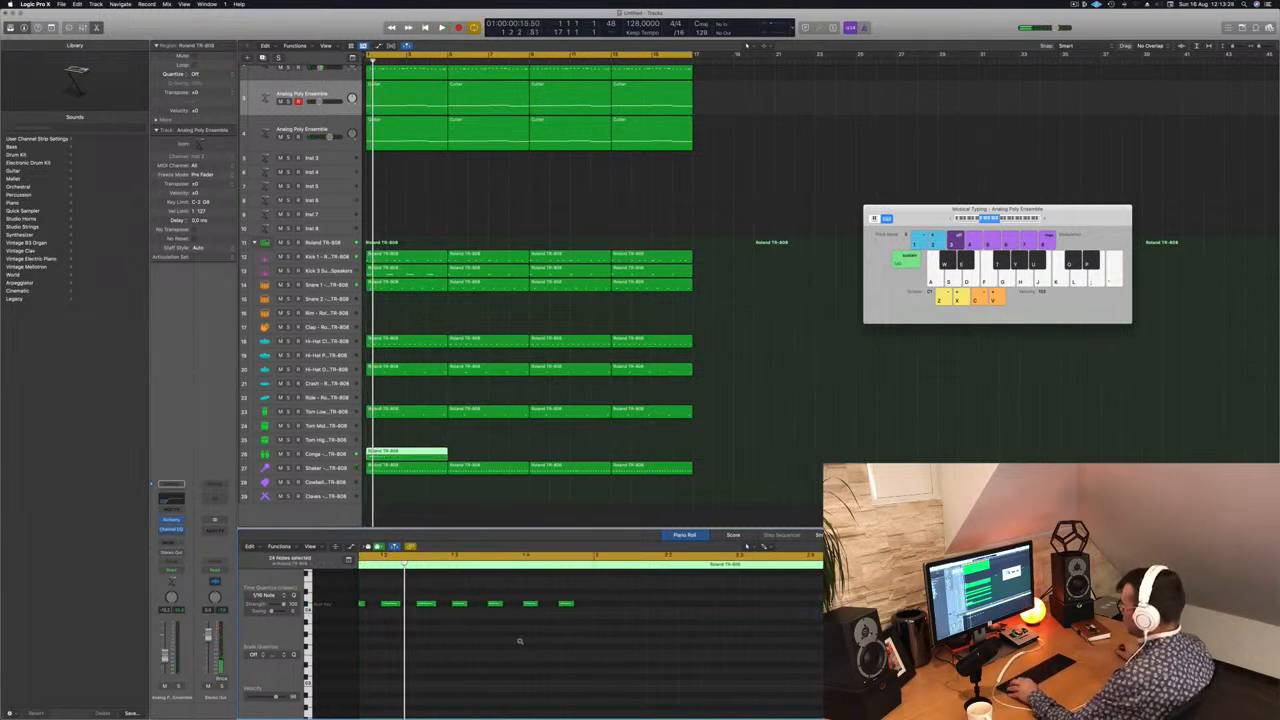
key("space")
Step: Thin the Conga region's first bar to its second, fifth and eighth notes, playing the beat between deletions
key("space")
key("space")
left_click(374, 604)
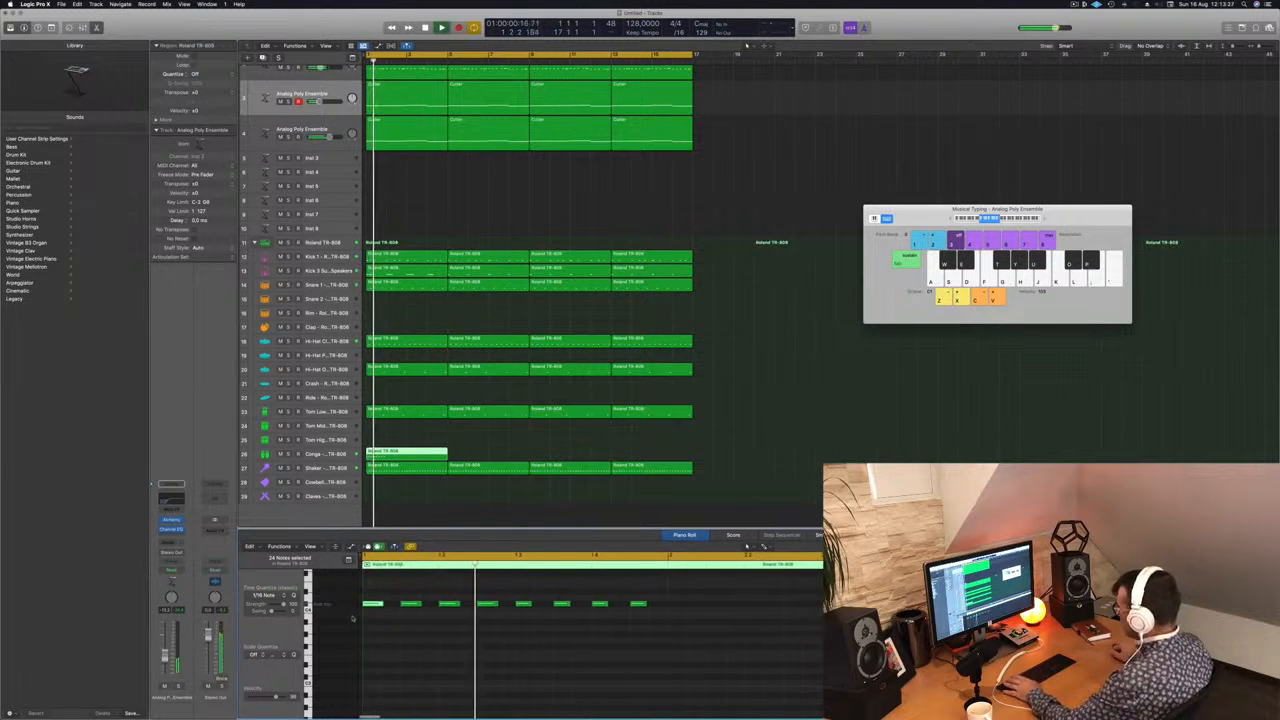
key("space")
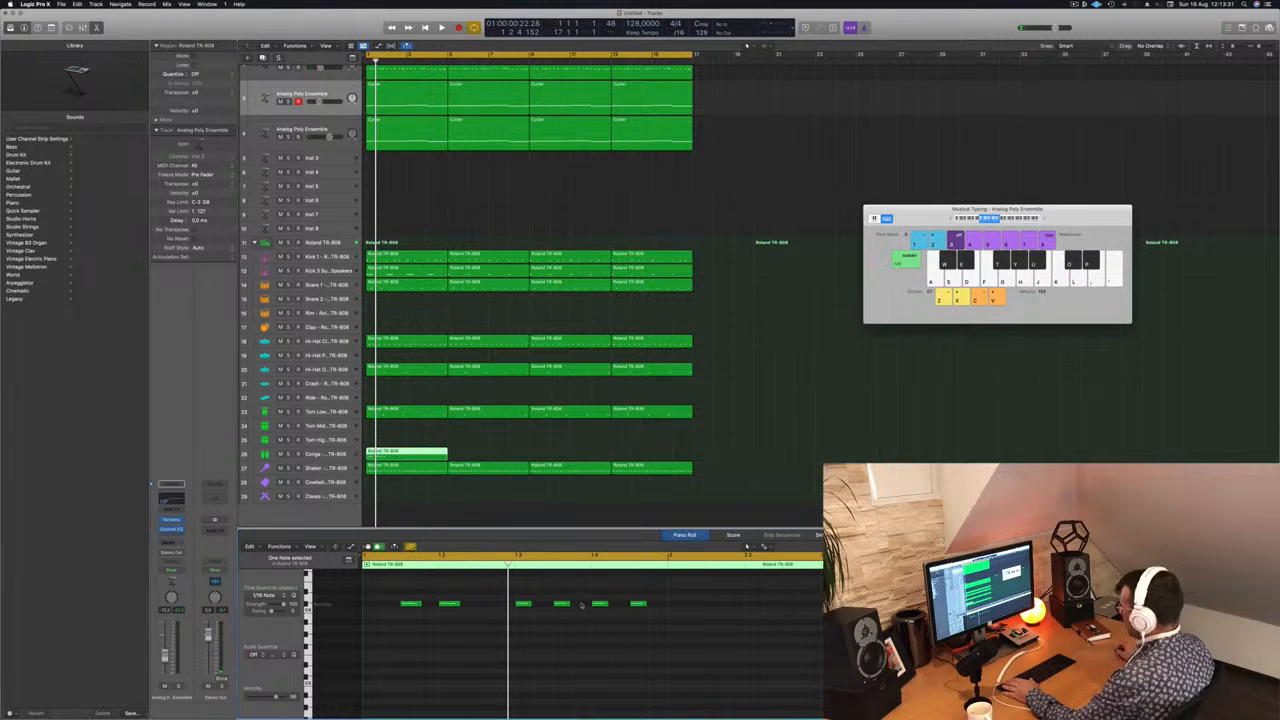
key("Delete")
key("space")
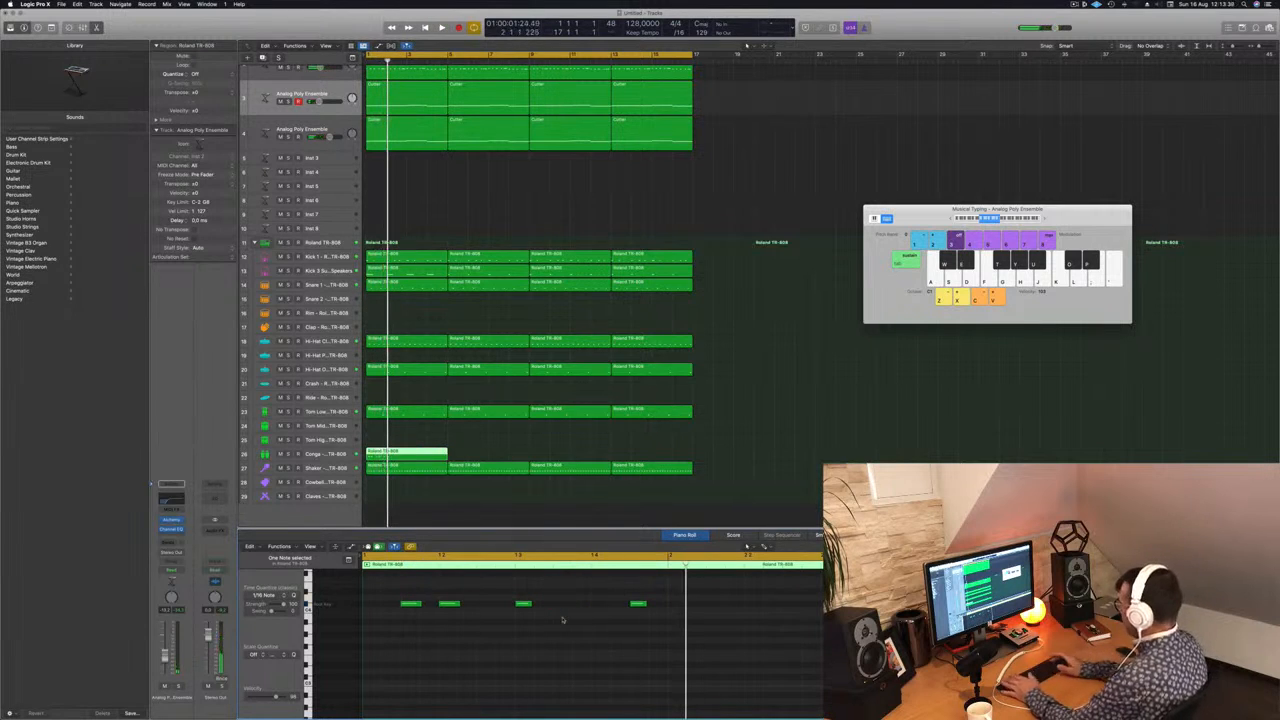
key("space")
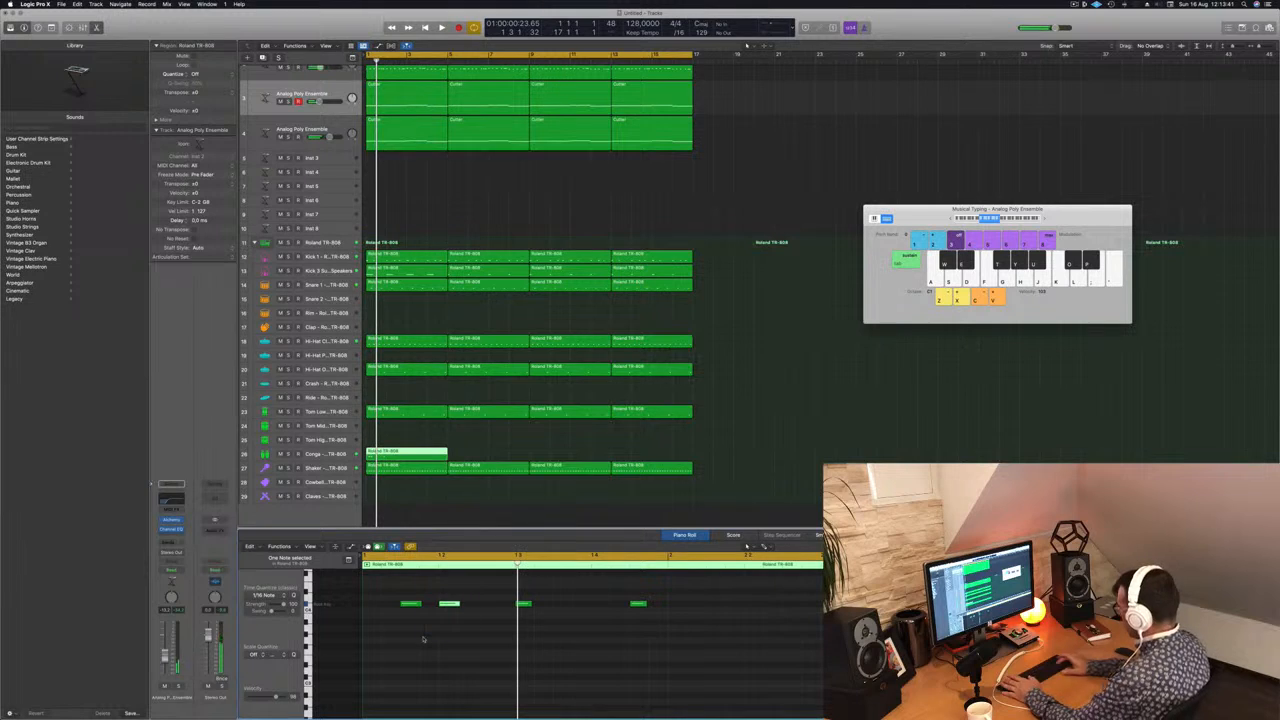
key("space")
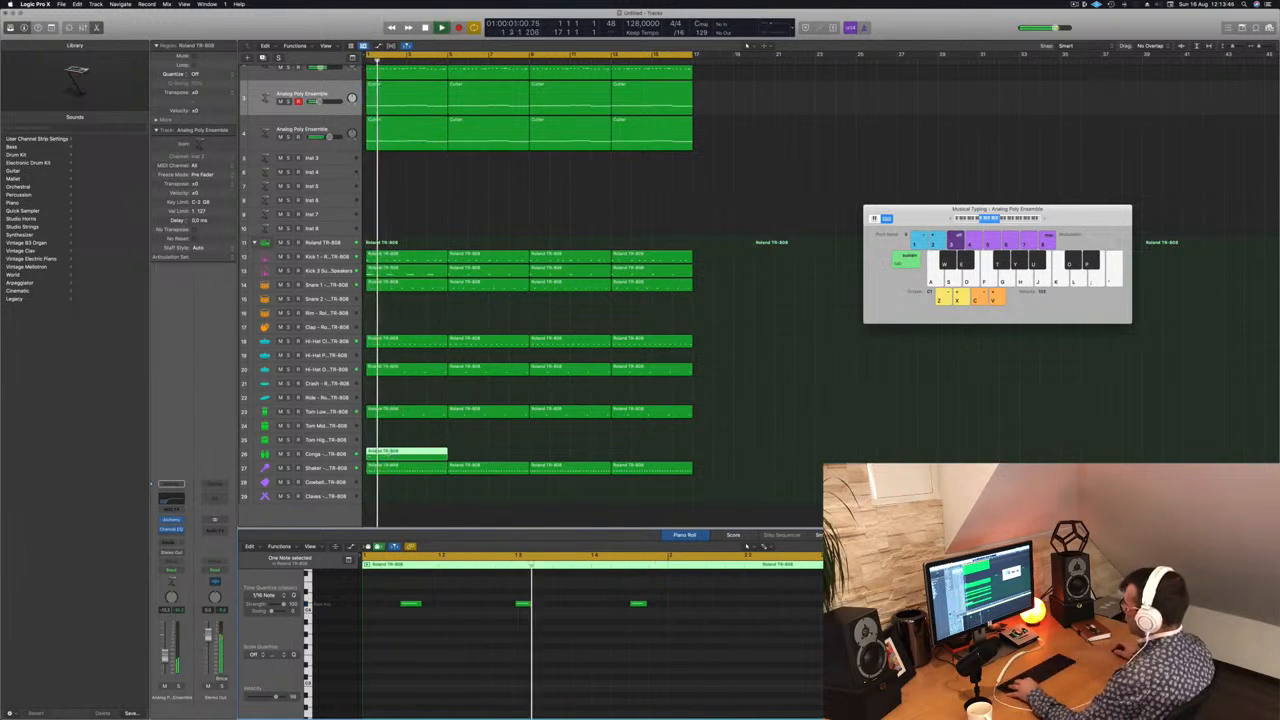
Step: Split the Conga region at bar 2 and delete the part after the first bar
left_click(387, 456, "super")
left_click(403, 456)
key("Delete")
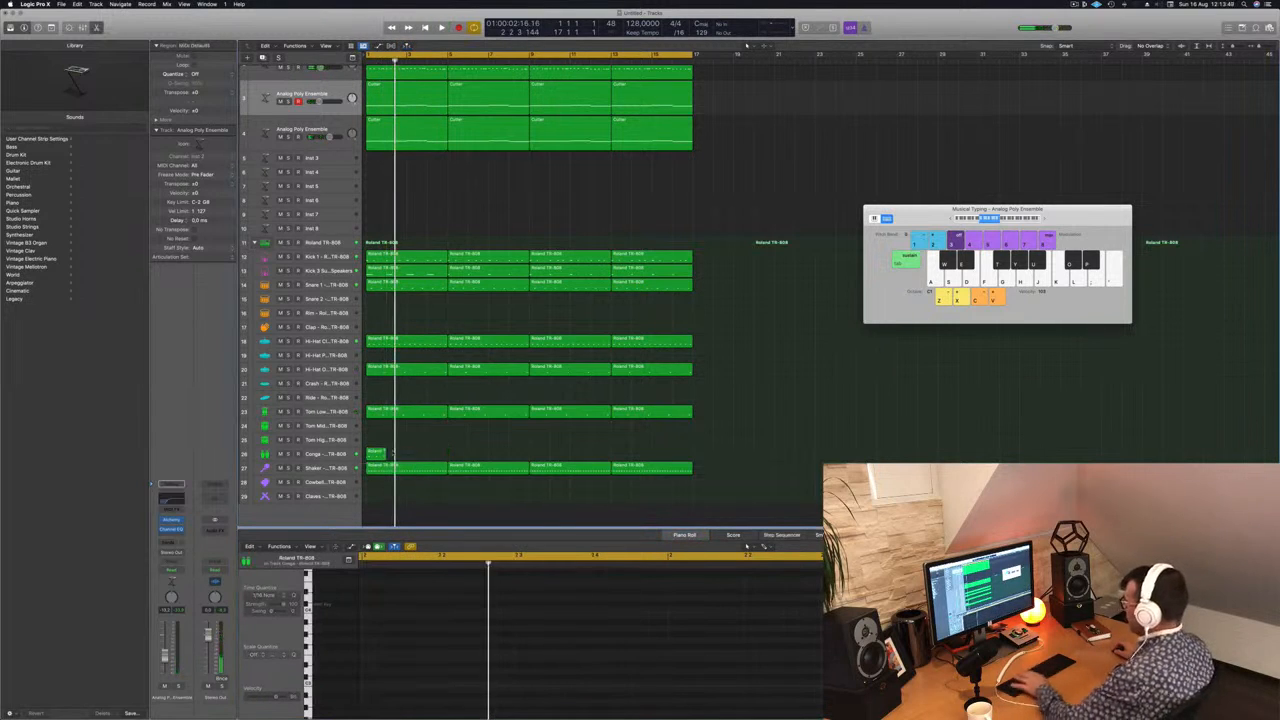
Step: Copy the one-bar Conga region repeatedly until it fills all sixteen bars, and play the beat
left_click_drag(381, 454, 467, 461)
key("space")
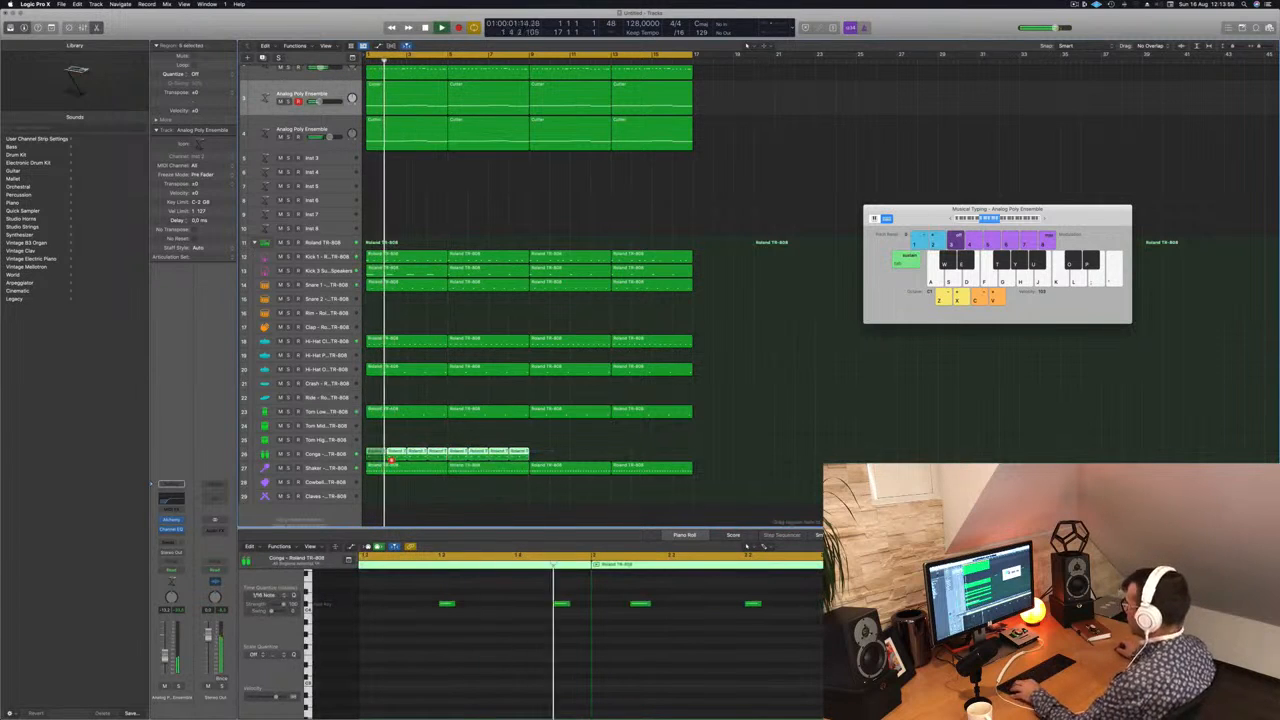
left_click_drag(389, 458, 546, 460)
key("space")
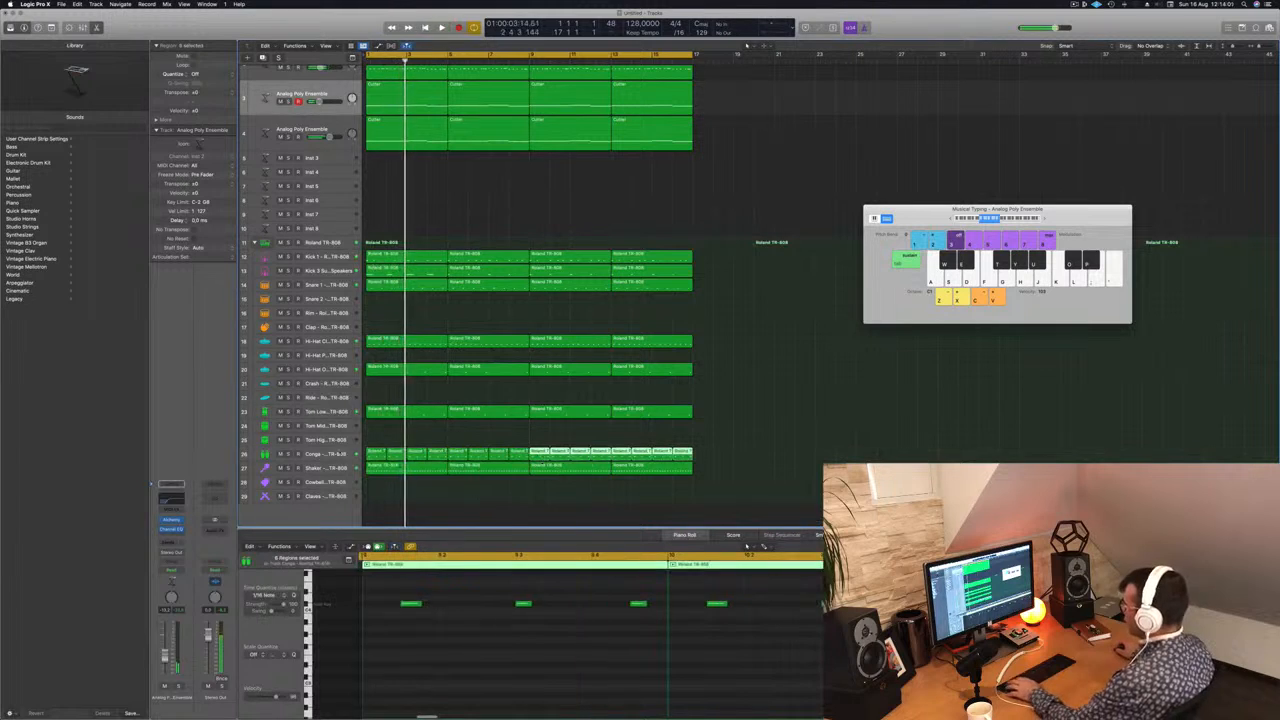
Step: Play the beat while auditioning Conga Low sounds on the Conga track, from LinnDrum to Hard Bass House
key("space")
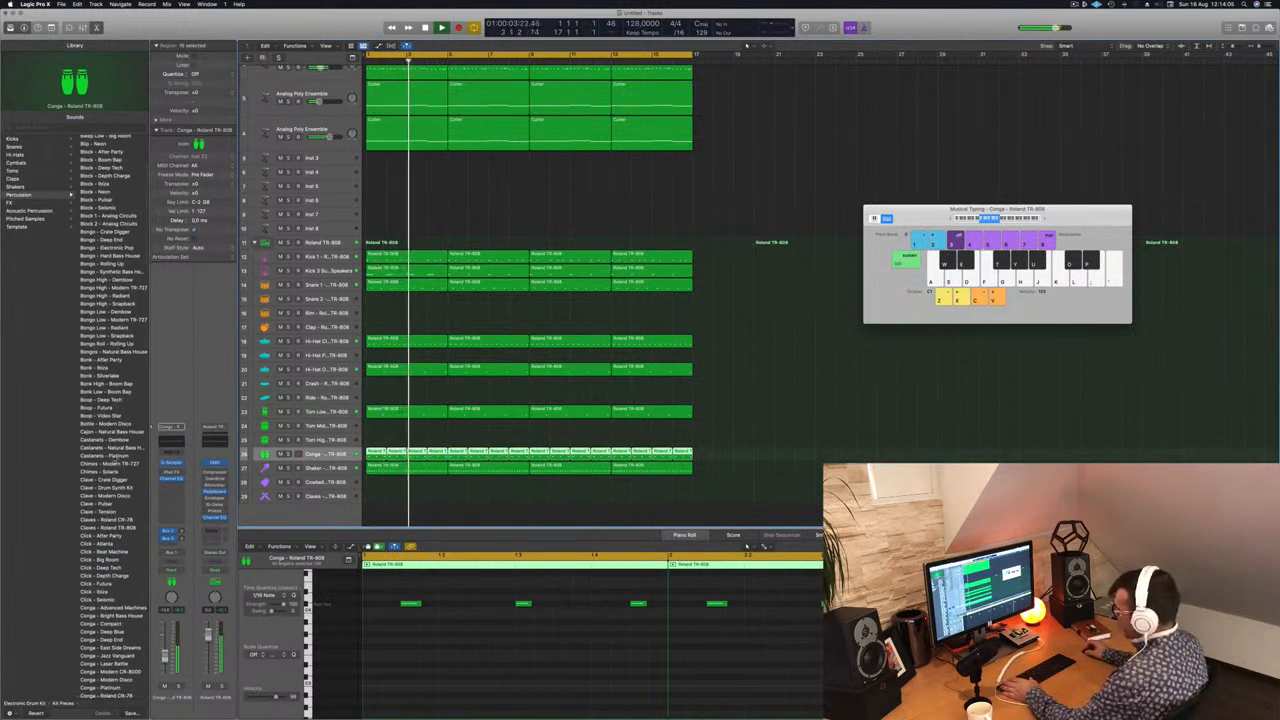
scroll(116, 463, "down", 10)
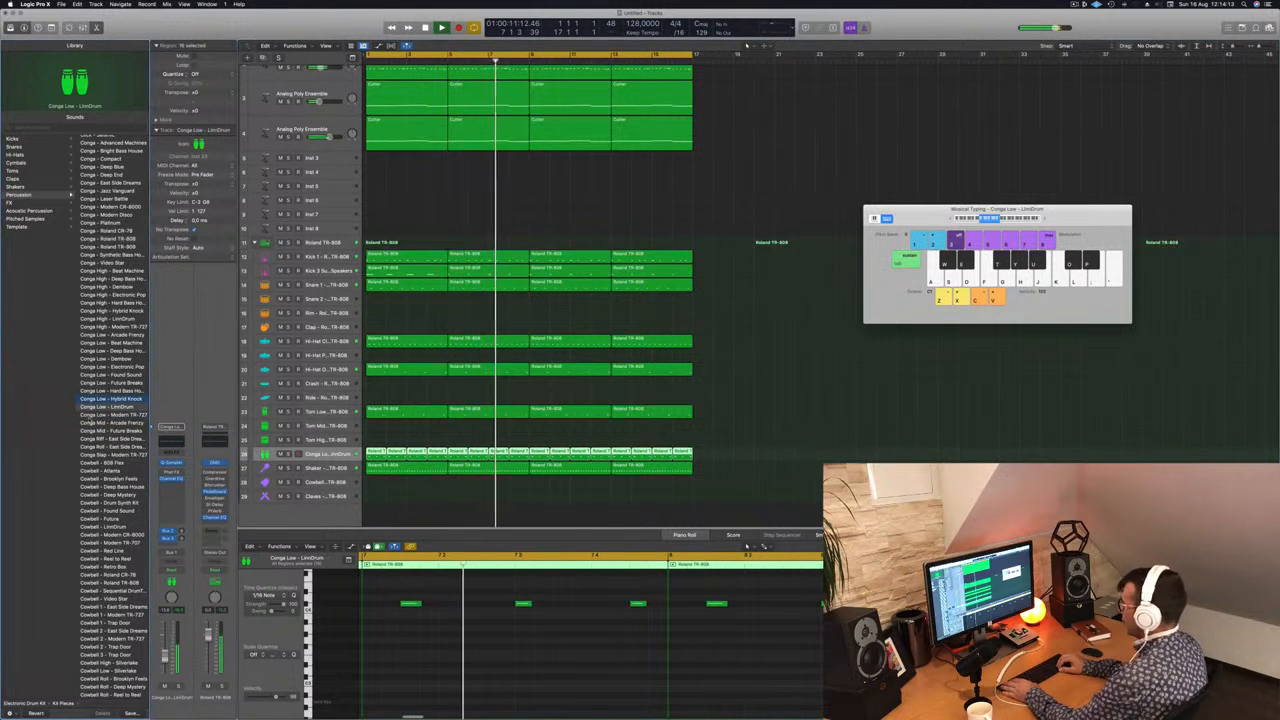
key("Up")
key("Up")
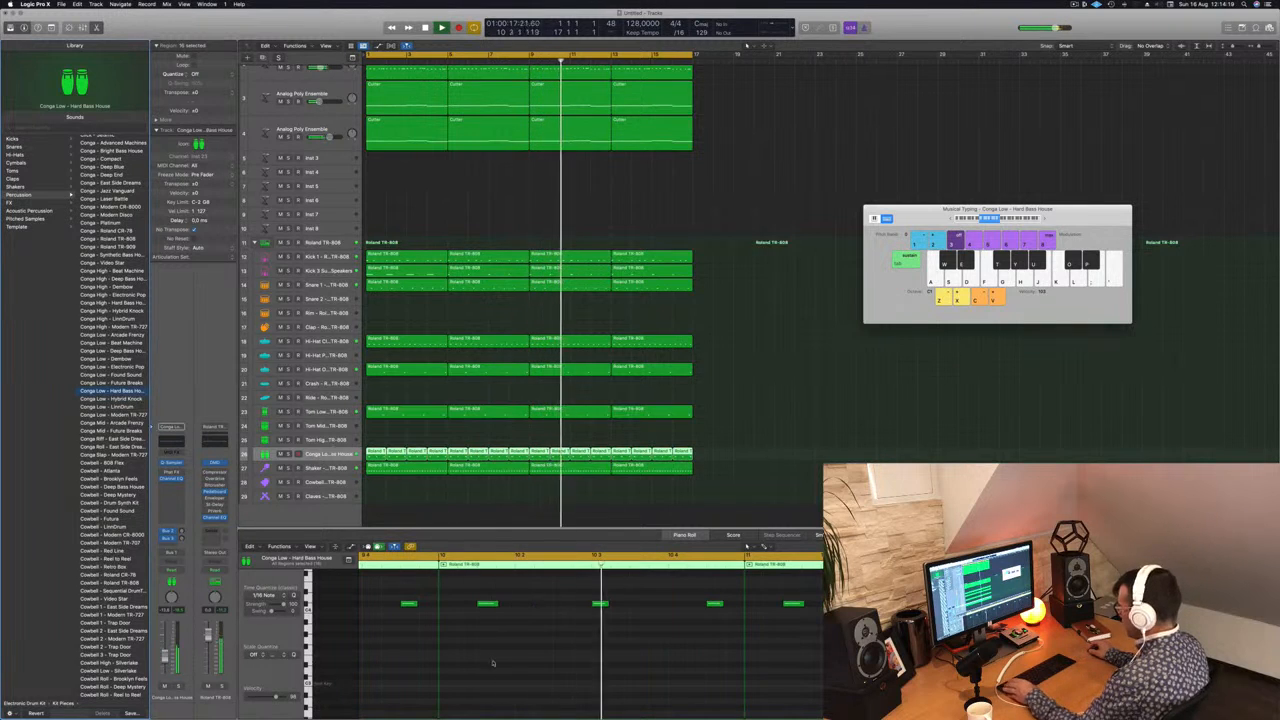
Step: Select all notes in the Conga regions and transpose them down to the key labelled for the loaded conga sound
left_click(494, 663)
key("super+a")
key("alt+Down")
key("alt+Down")
key("alt+Down")
key("alt+Down")
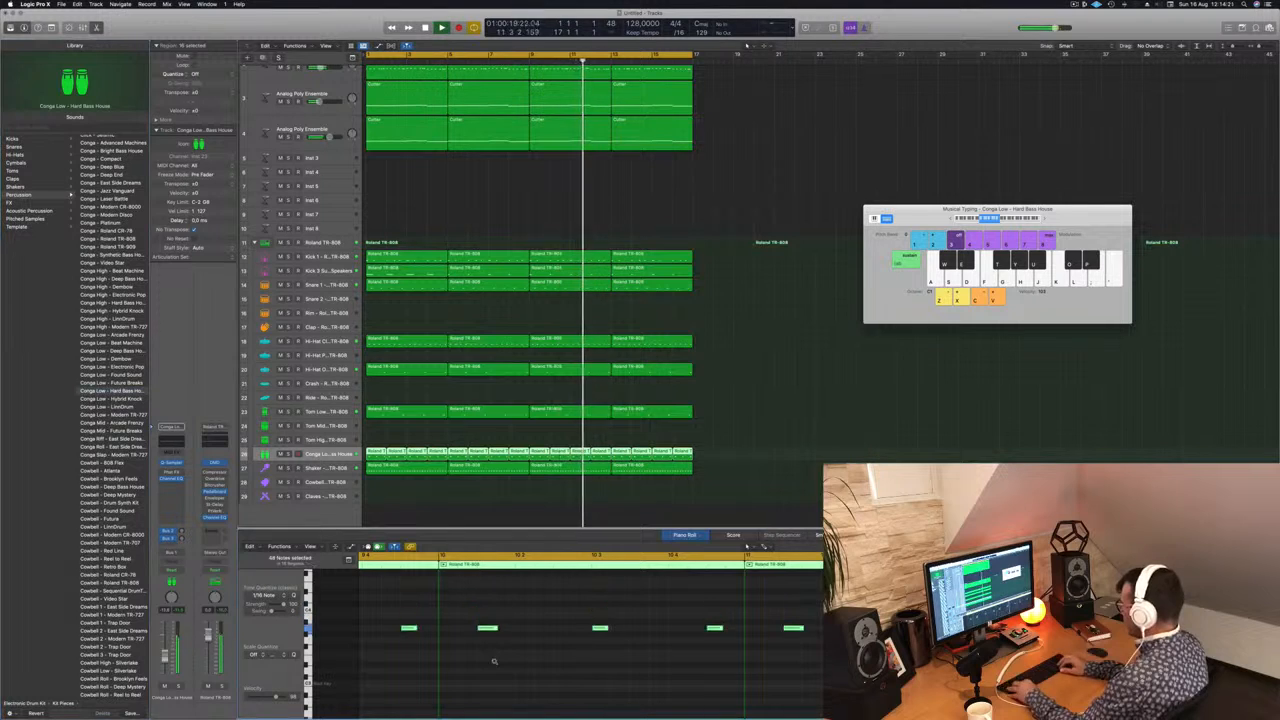
key("alt+Down")
key("alt+Down")
key("alt+Down")
key("alt+Down")
key("alt+Down")
key("alt+Down")
key("alt+Down")
key("alt+Down")
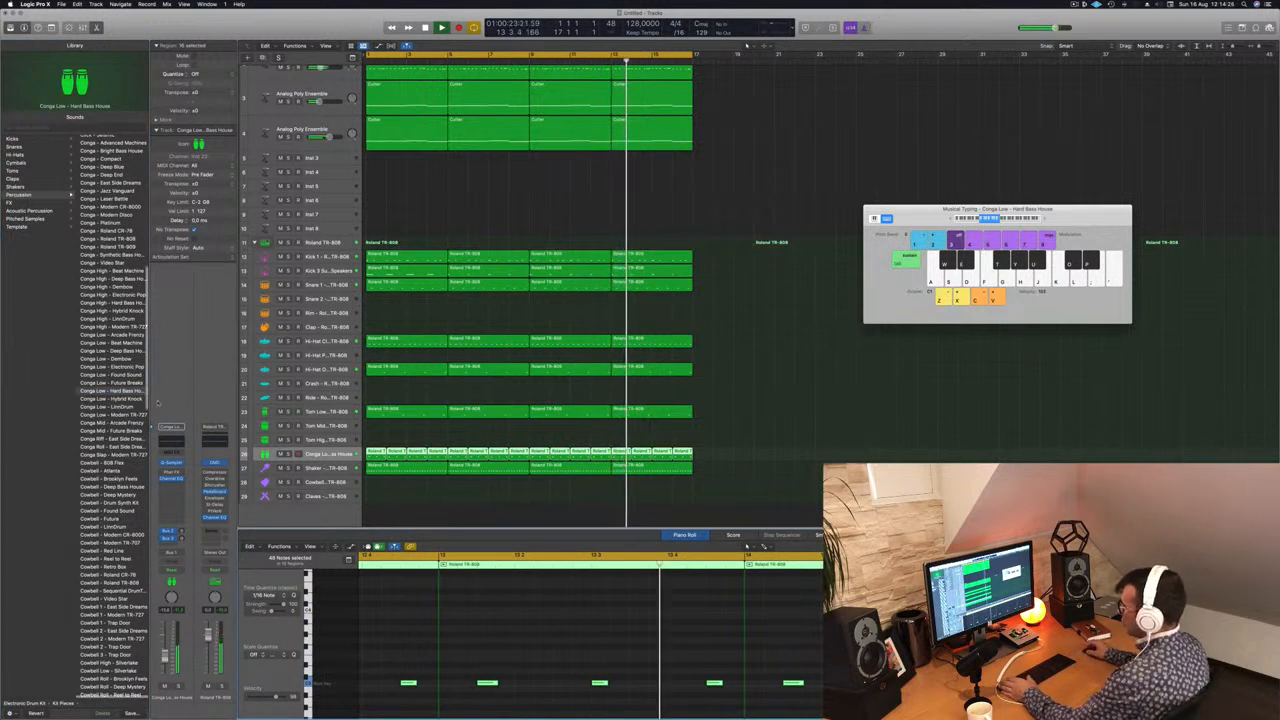
Step: Try the Conga Low – Found Sound patch on the Conga track, then load Conga Low – Dembow
left_click(101, 377)
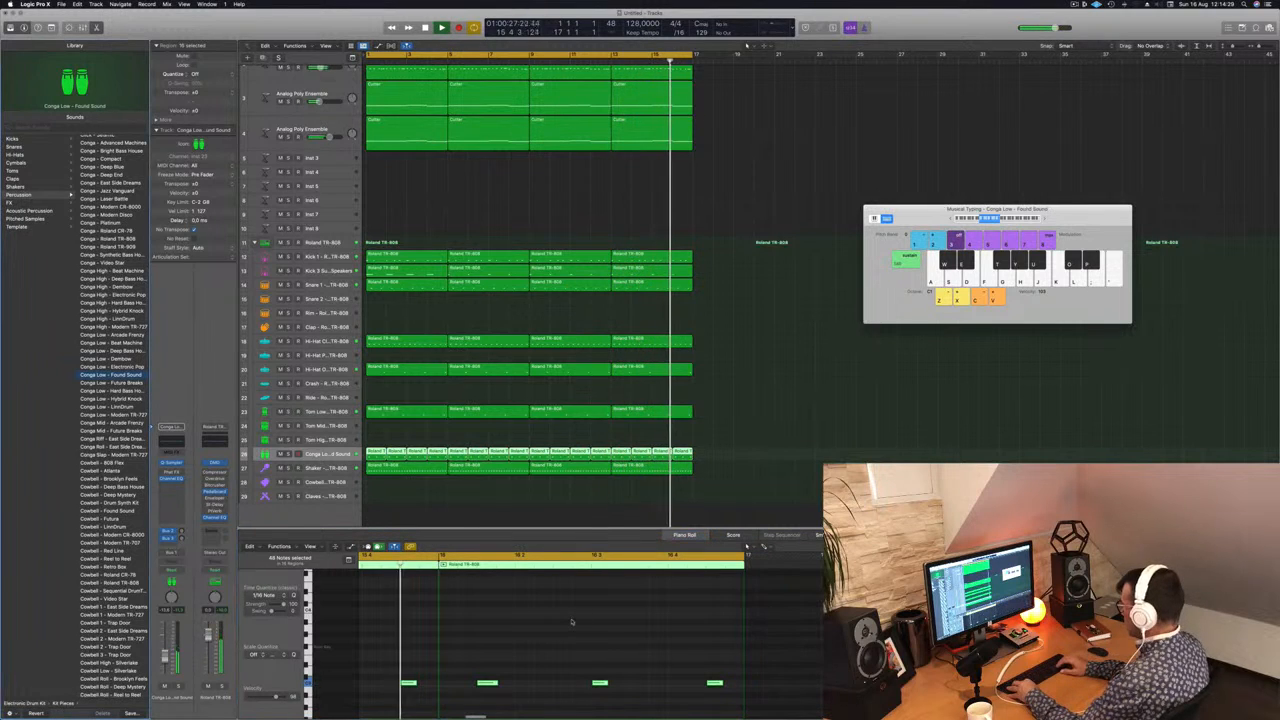
key("Up")
key("Up")
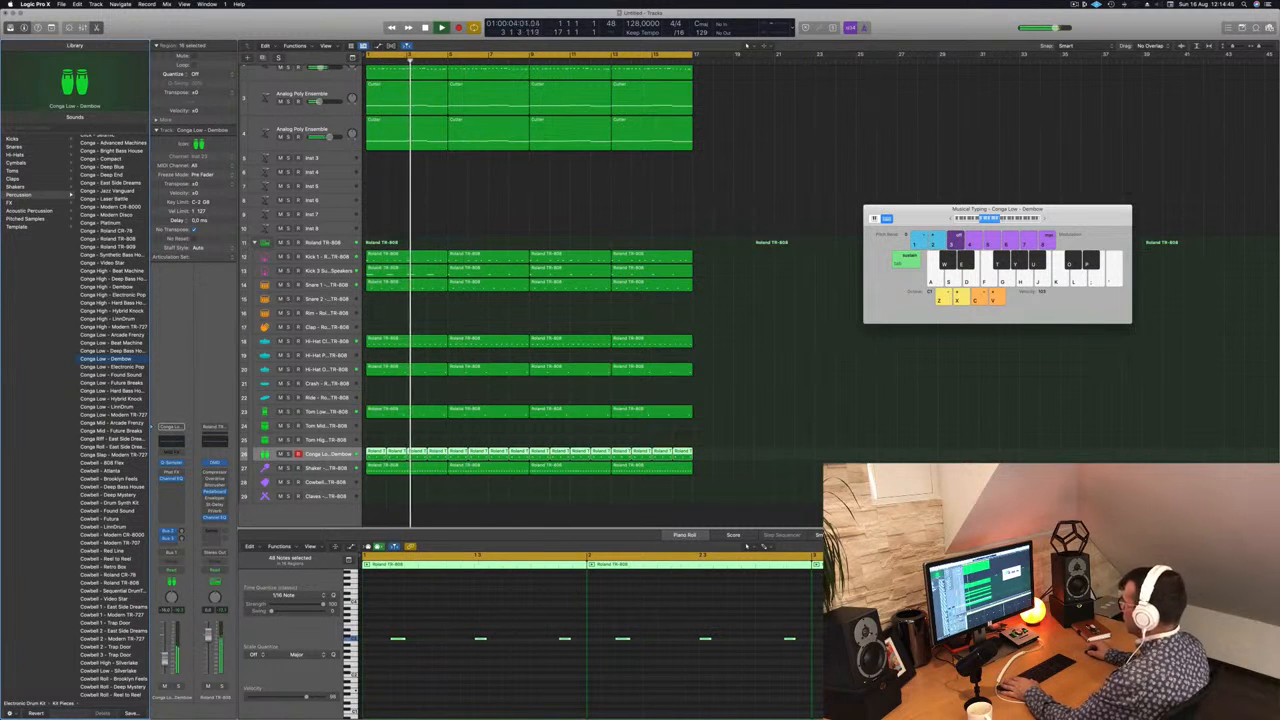
Step: Copy the first Shaker region onto the Cowbell track and select only the new copy
left_click(391, 505)
left_click_drag(397, 469, 398, 487)
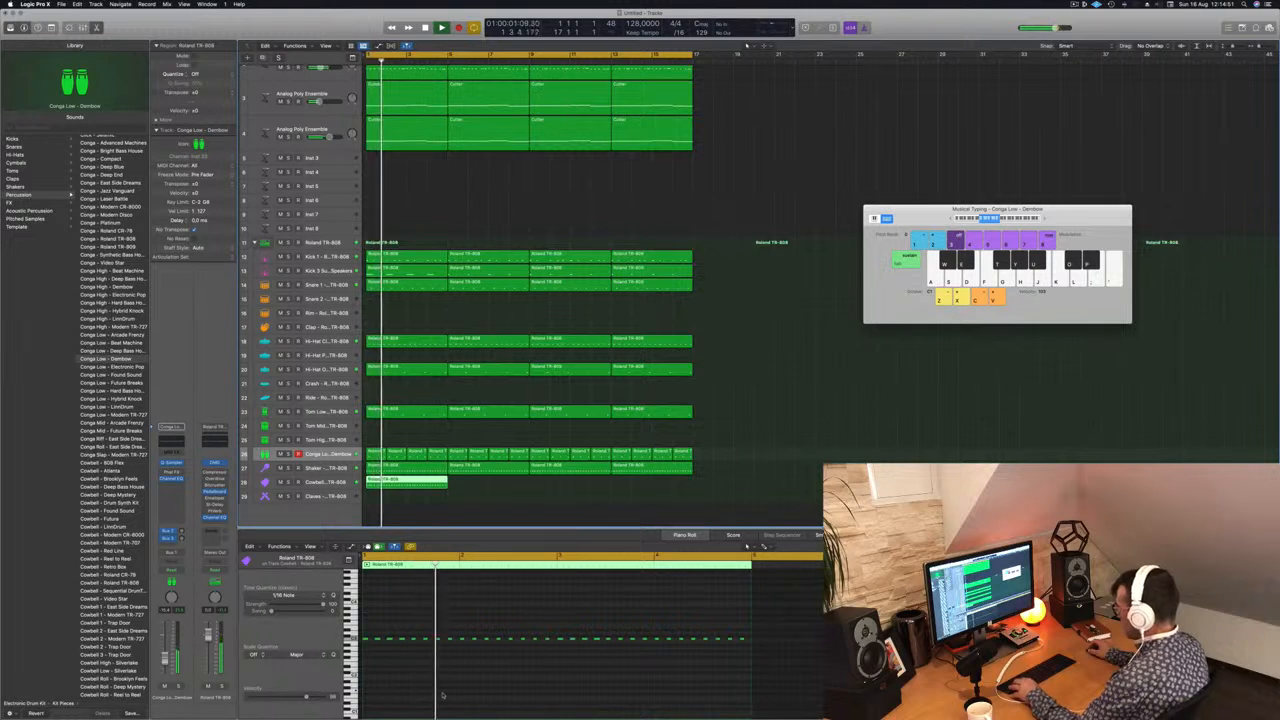
key("super+a")
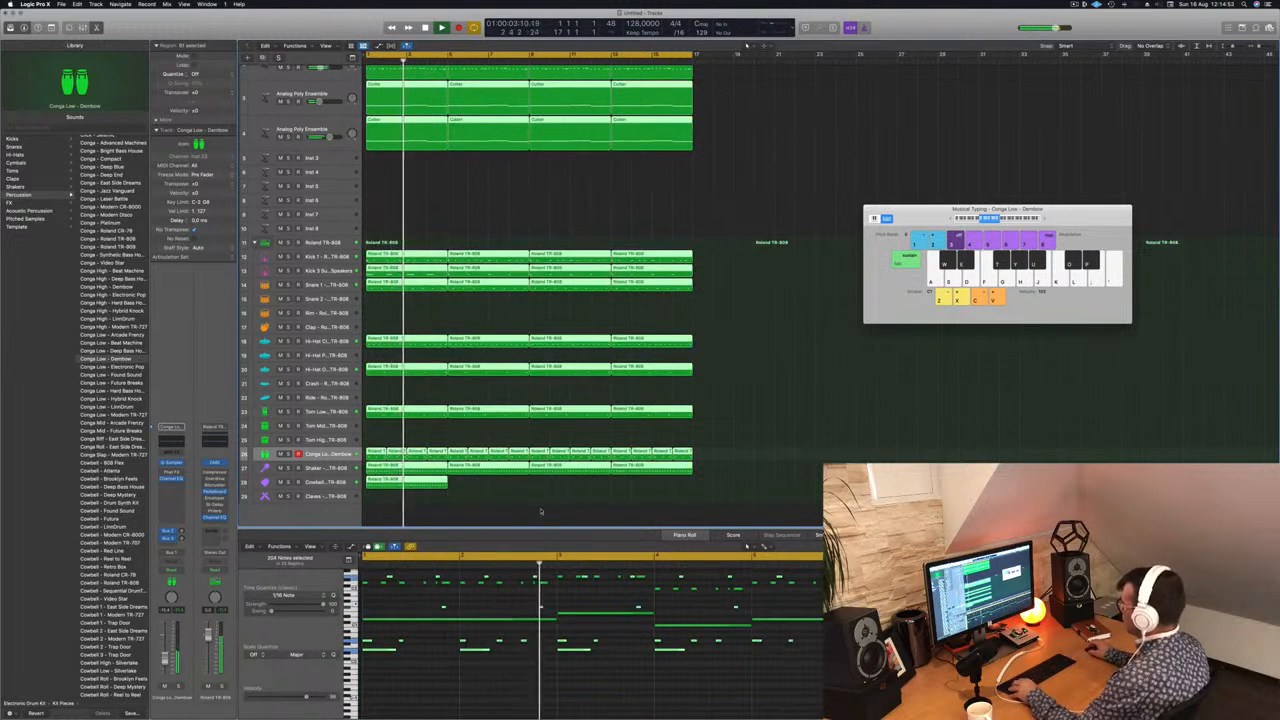
left_click(396, 481)
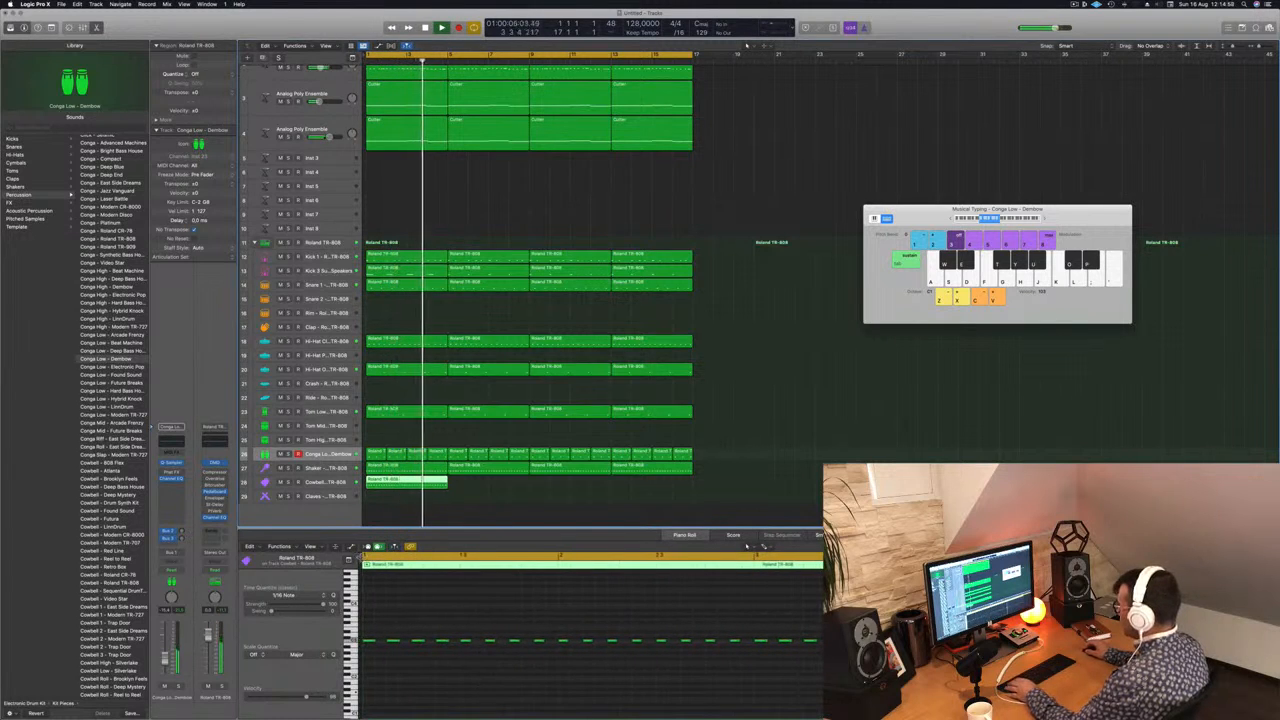
Step: Rework the copied Cowbell region into a one-bar pattern on two pitches and repeat it across the sixteen bars
left_click(359, 556)
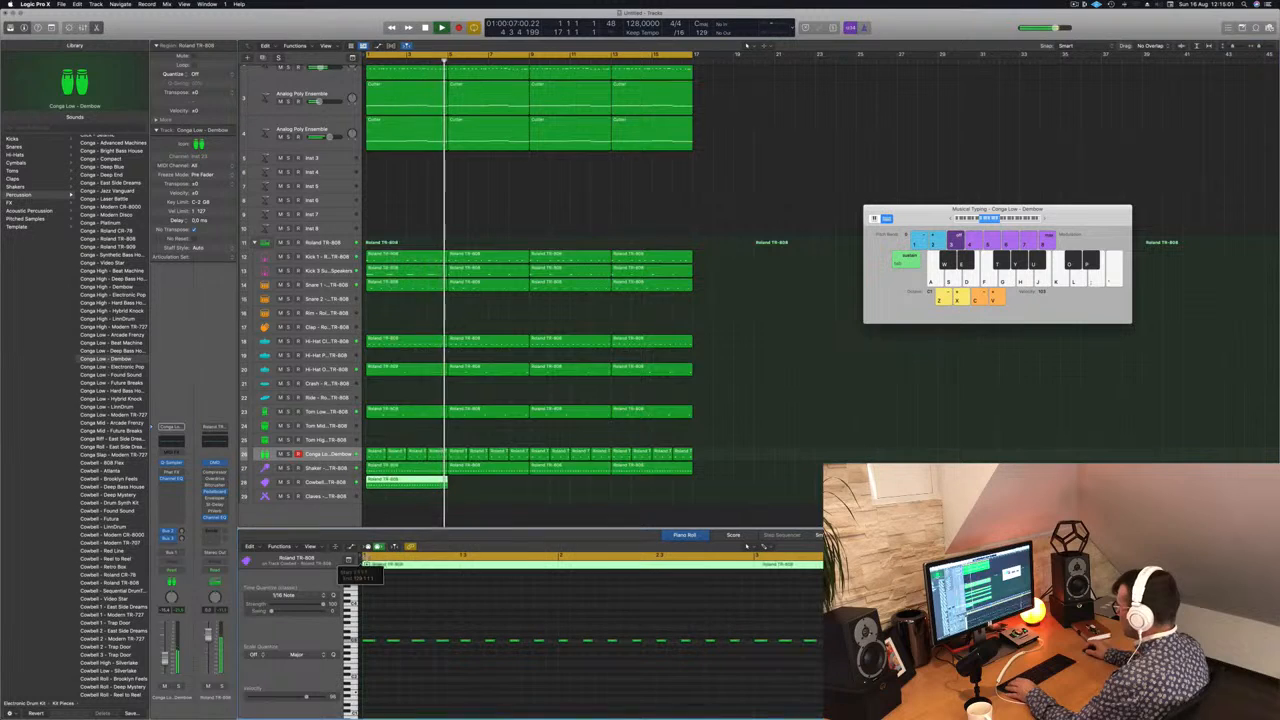
key("super+a")
left_click(367, 577)
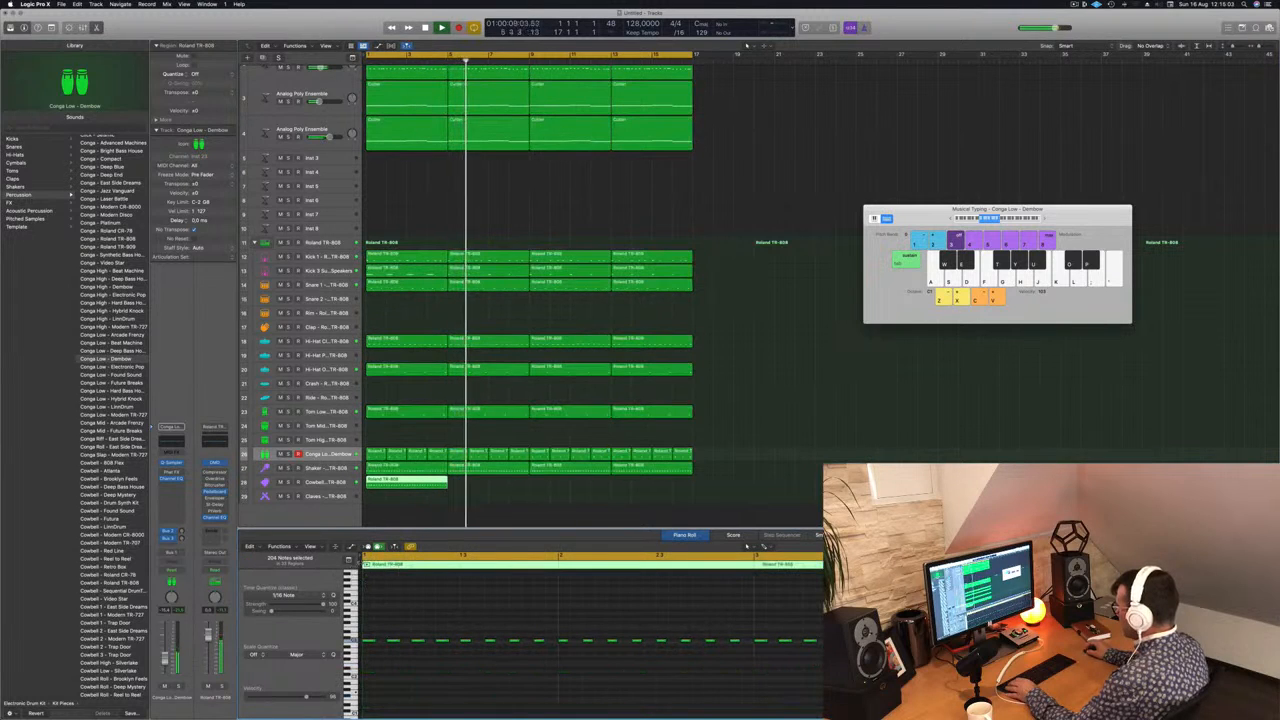
left_click_drag(361, 561, 397, 568)
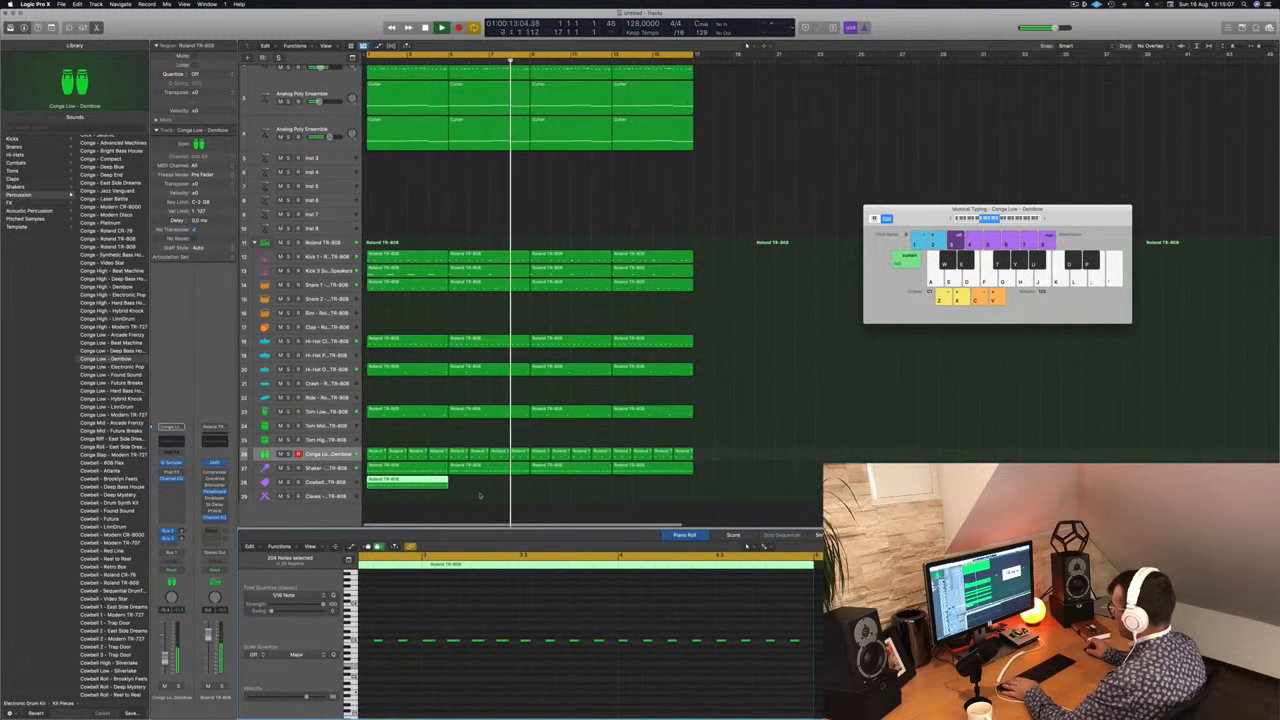
scroll(460, 680, "left", 5)
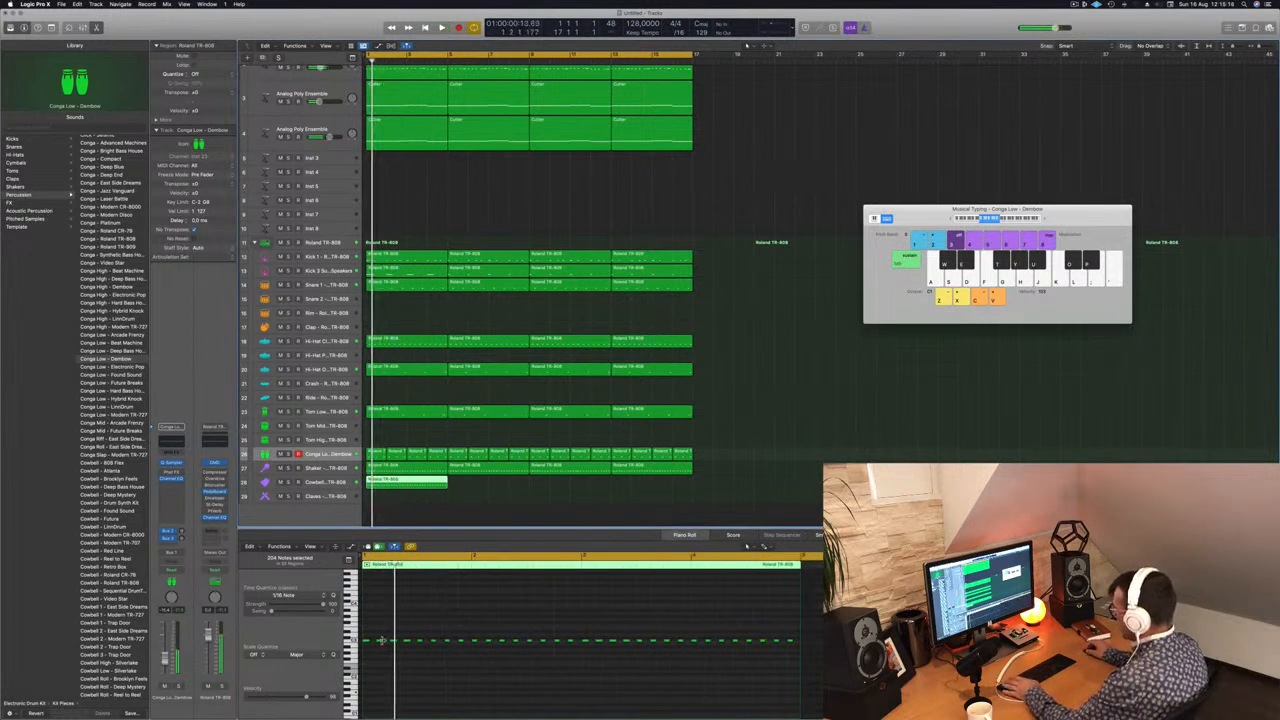
left_click(381, 642)
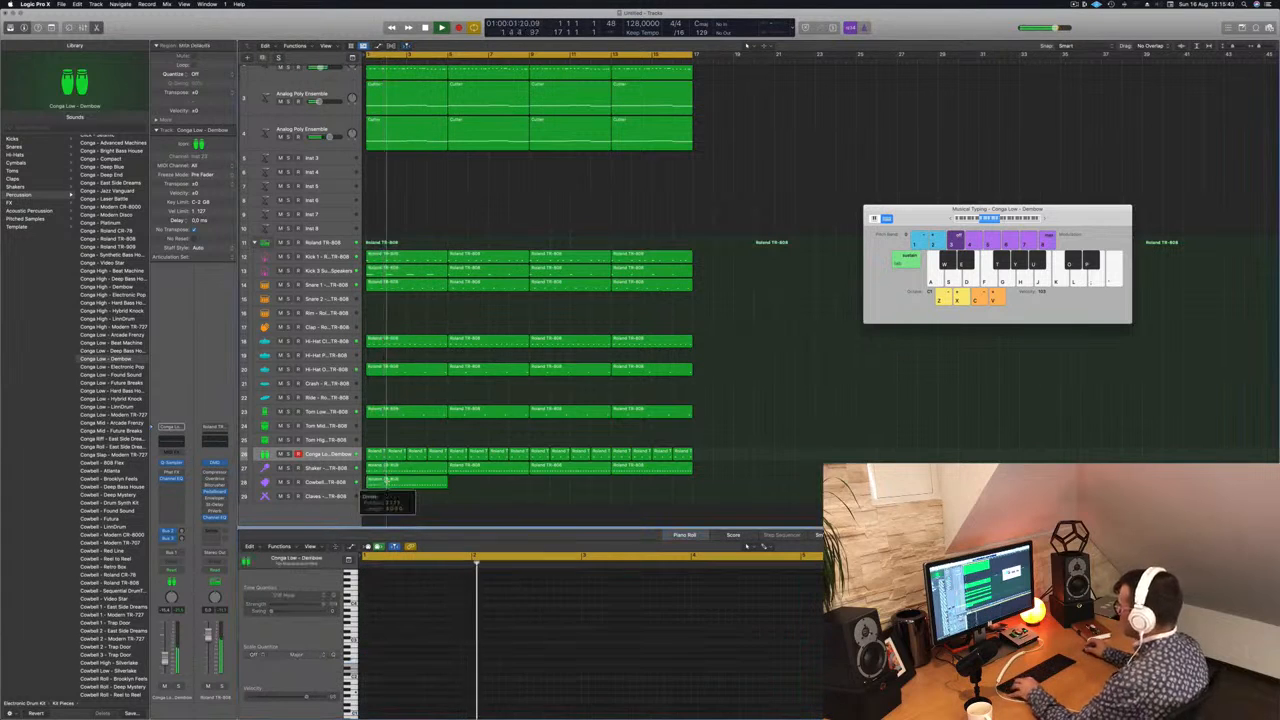
left_click_drag(374, 483, 546, 489)
left_click(375, 484, "shift")
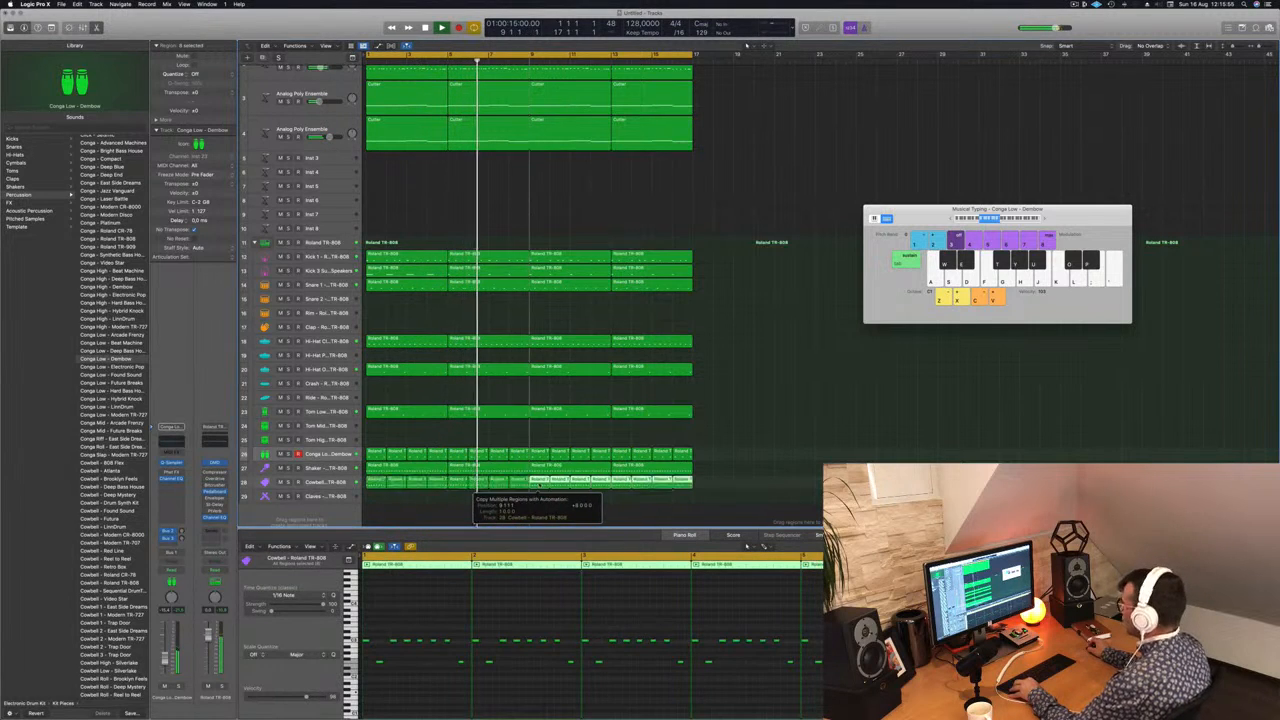
Step: Play the Cowbell track soloed and then together with the full beat from the start
left_click(325, 483)
key("Return")
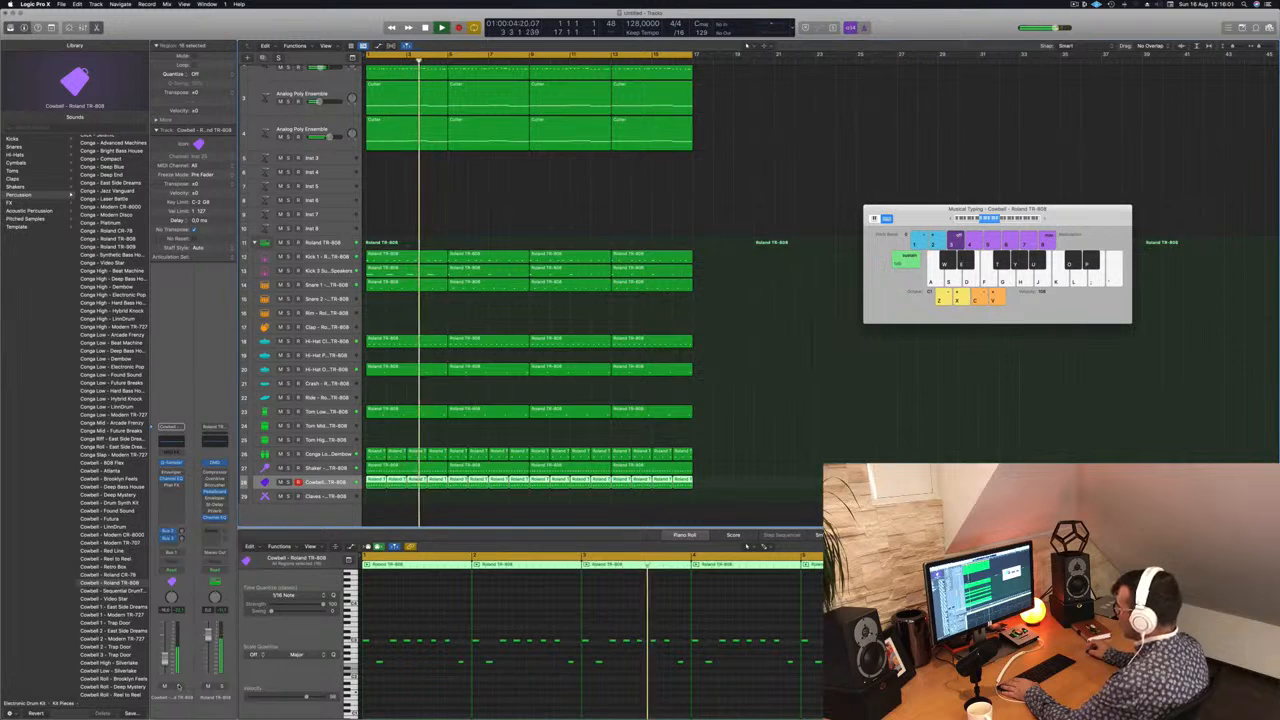
key("s")
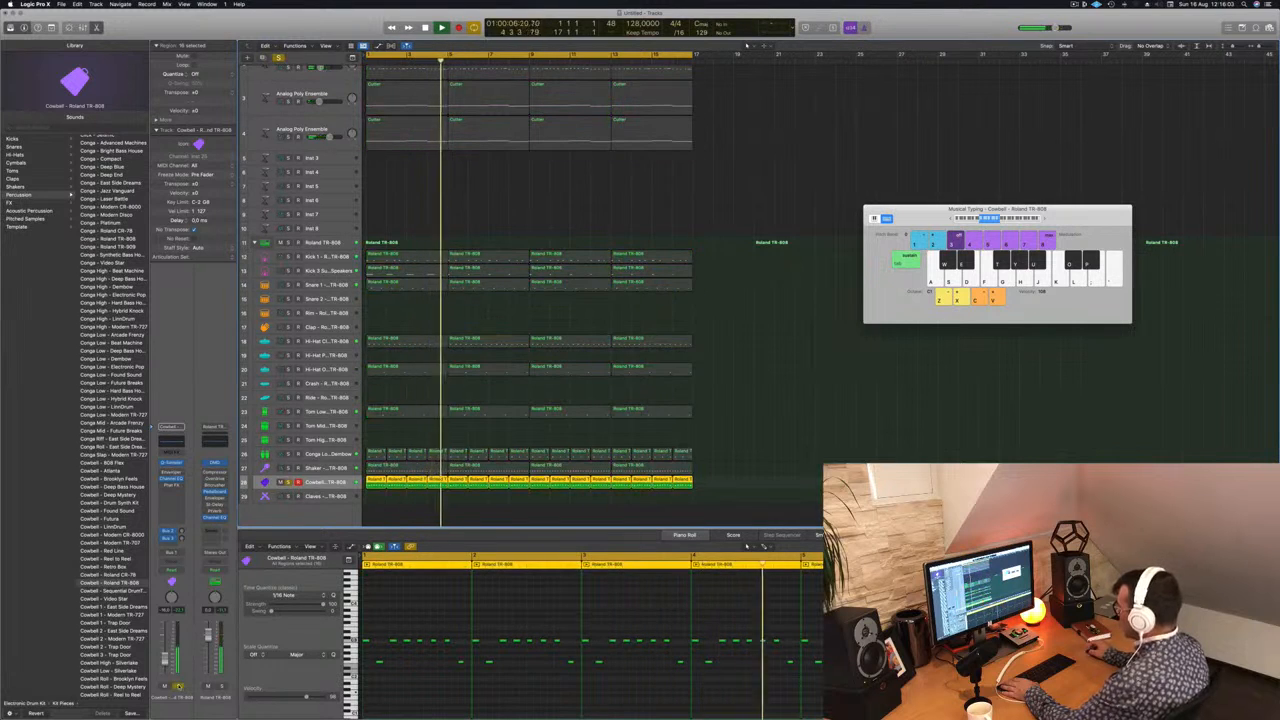
key("s")
key("Return")
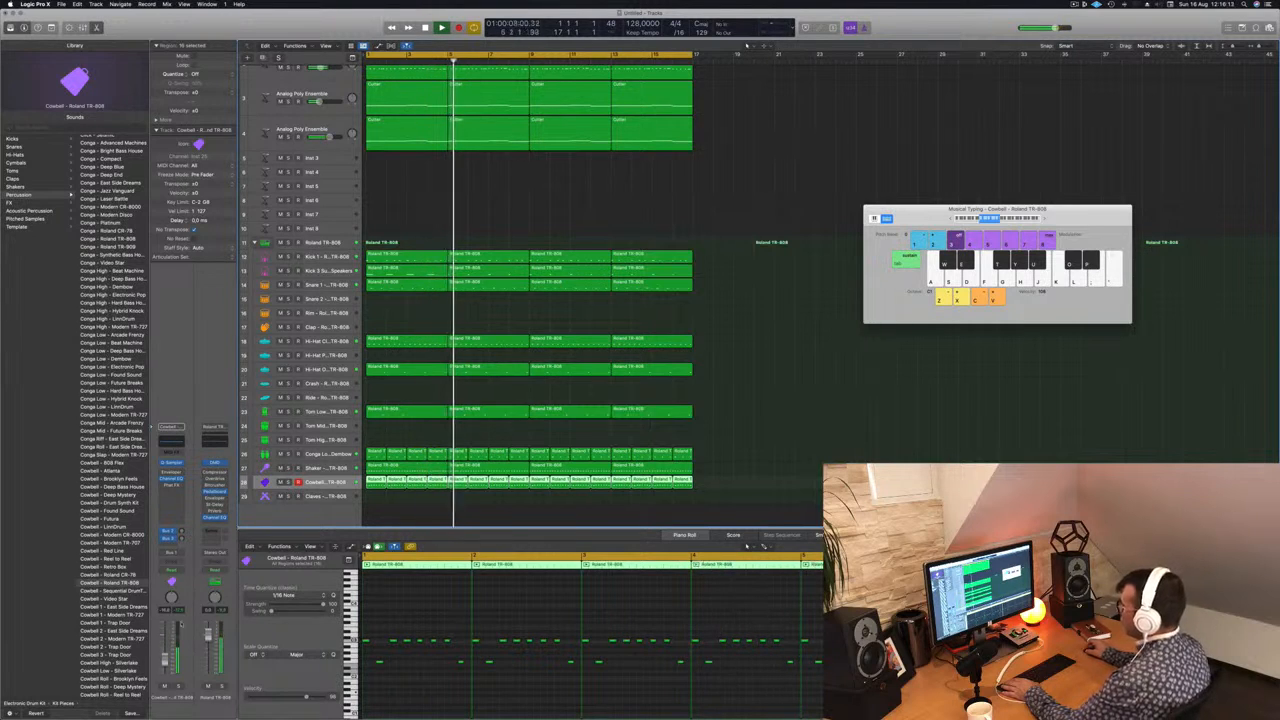
Step: Enable a 185 Hz, 24 dB/Oct low cut in the Cowbell track's Channel EQ and lower the track's volume slightly
left_click(172, 441)
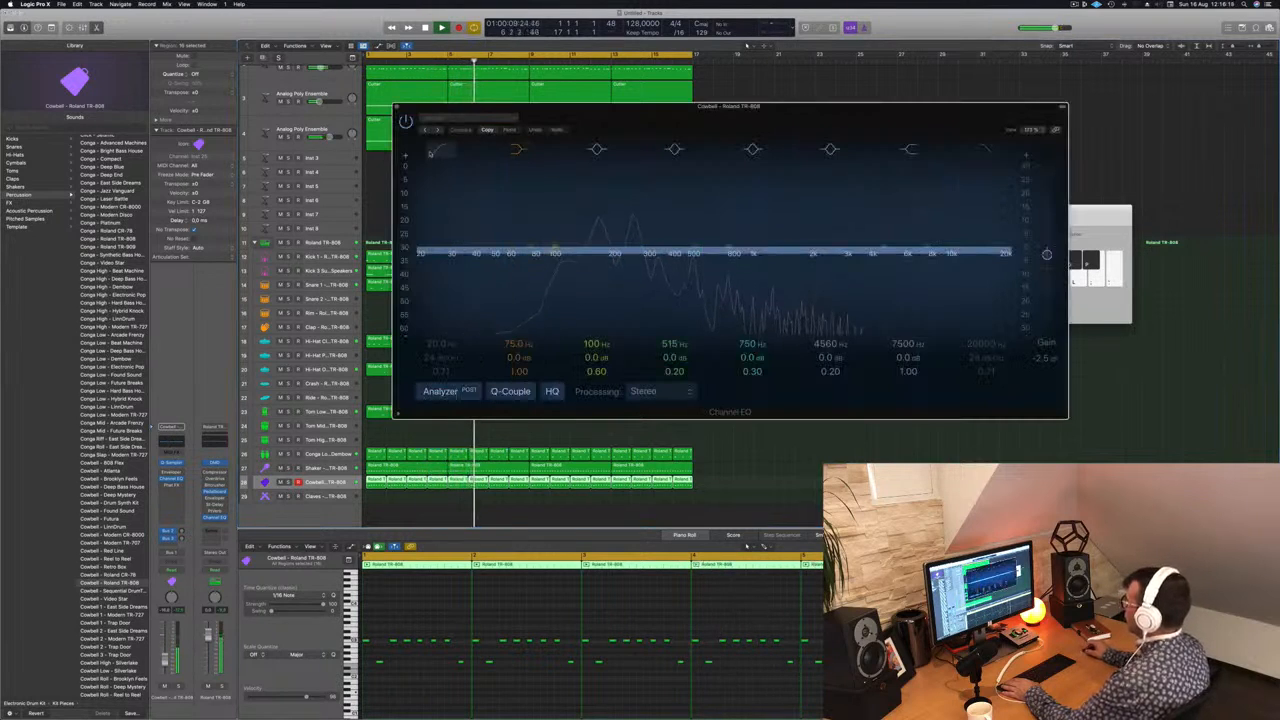
left_click(438, 150)
left_click_drag(452, 228, 612, 253)
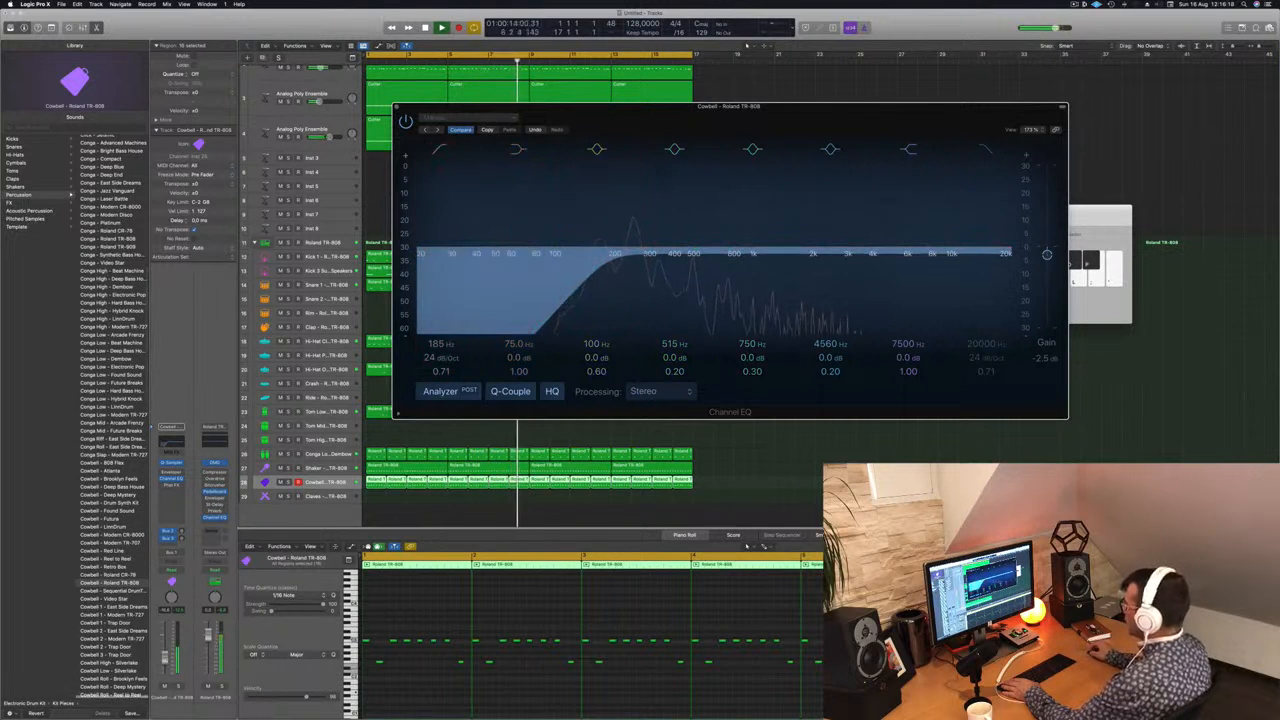
left_click_drag(165, 659, 165, 661)
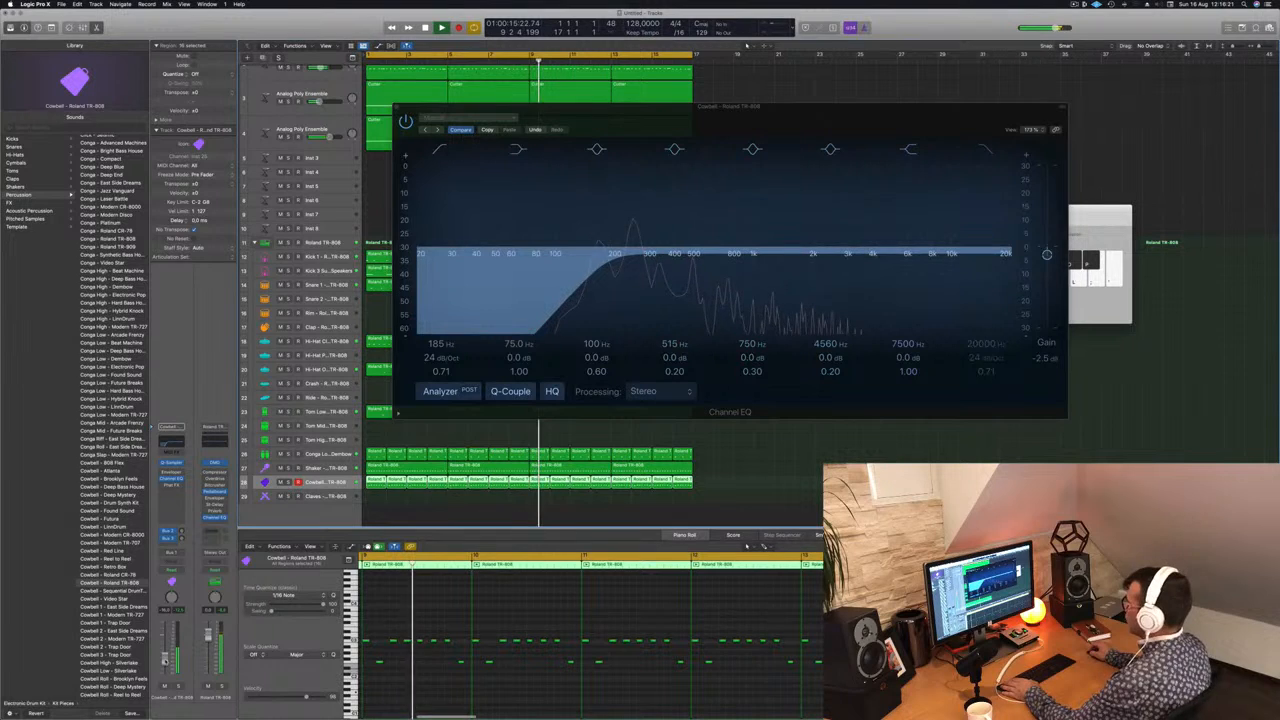
left_click(396, 107)
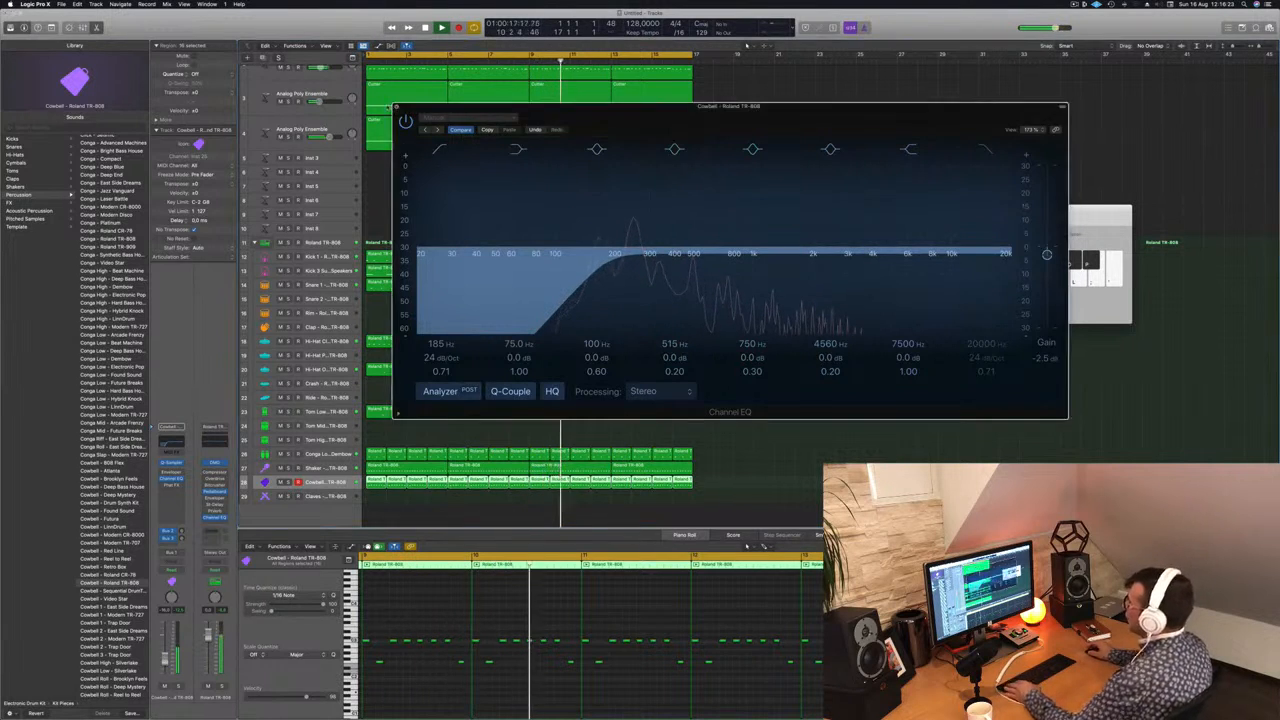
Step: Copy the first Snare 1 region onto the Clap track and transpose all its notes except the first one upwards
key("super+Left")
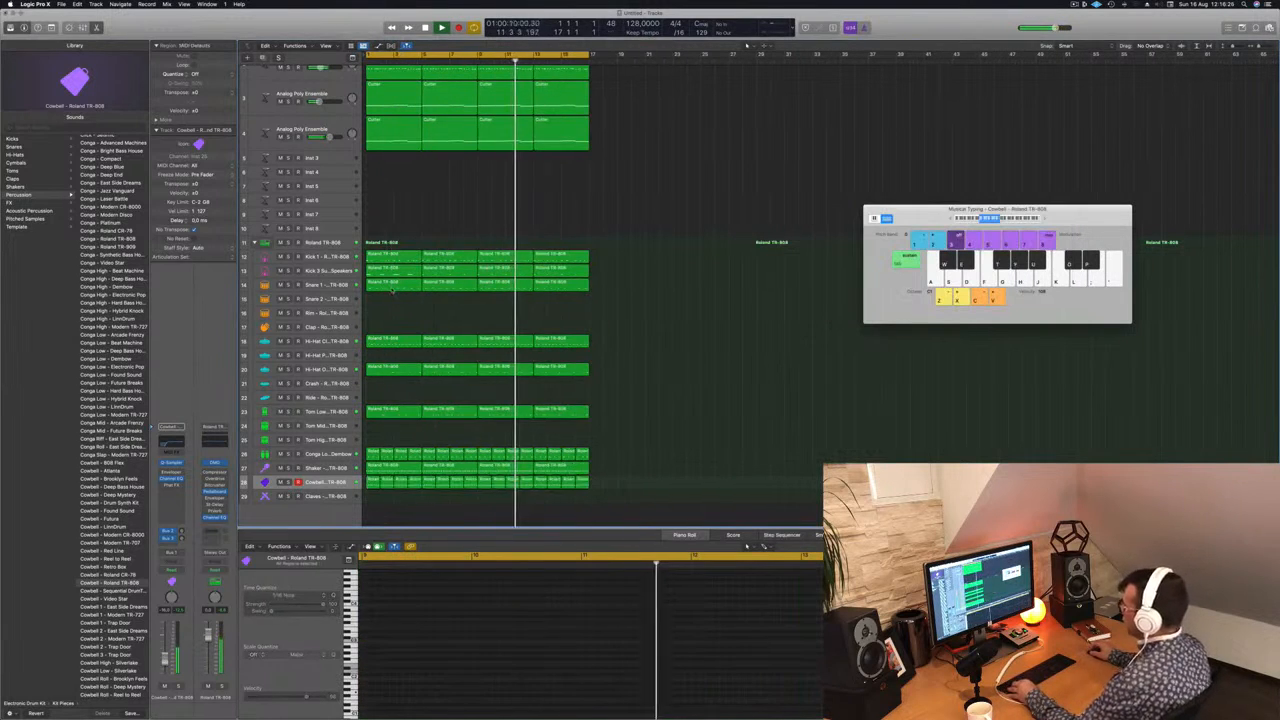
left_click_drag(392, 284, 389, 331)
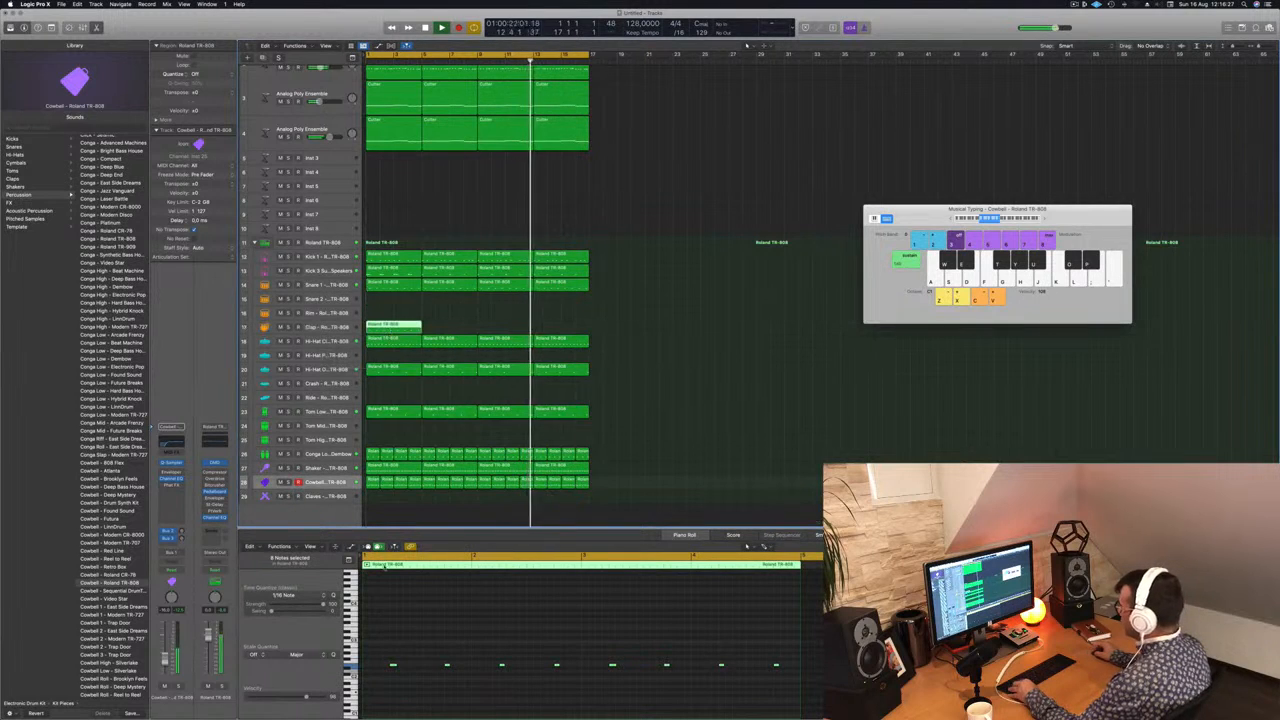
key("super+Left")
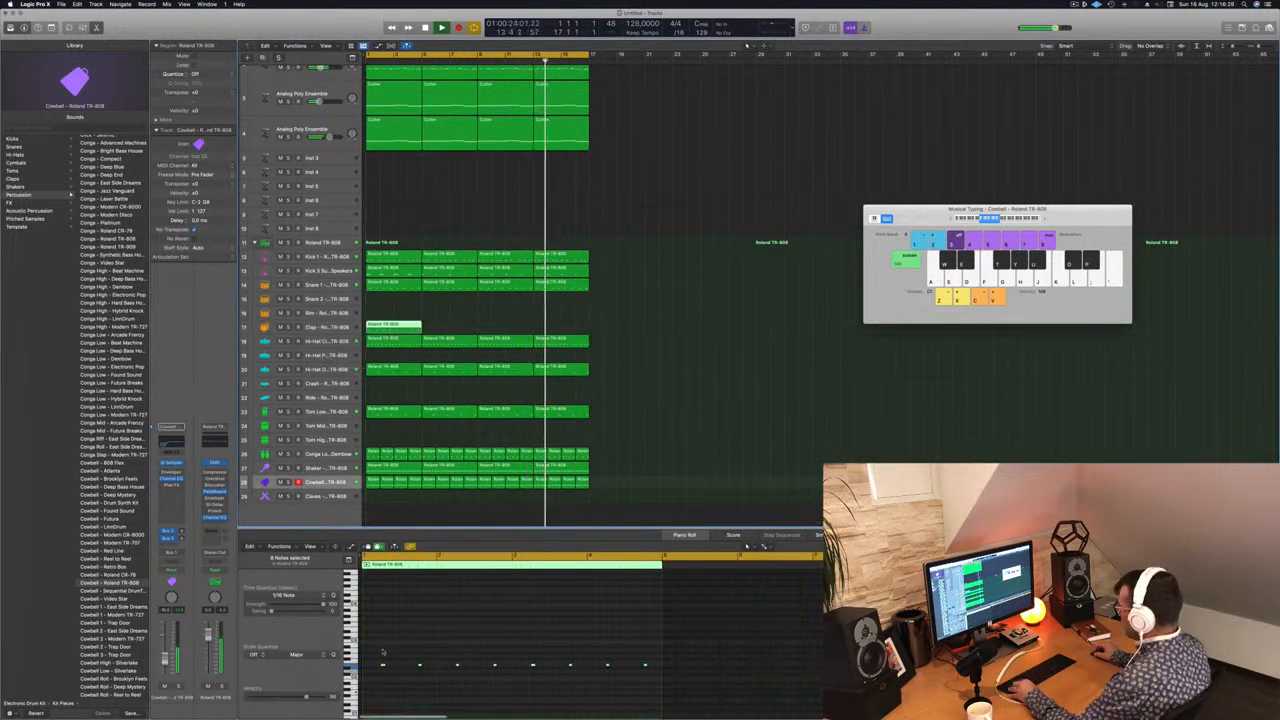
left_click_drag(387, 652, 667, 683)
key("alt+Down")
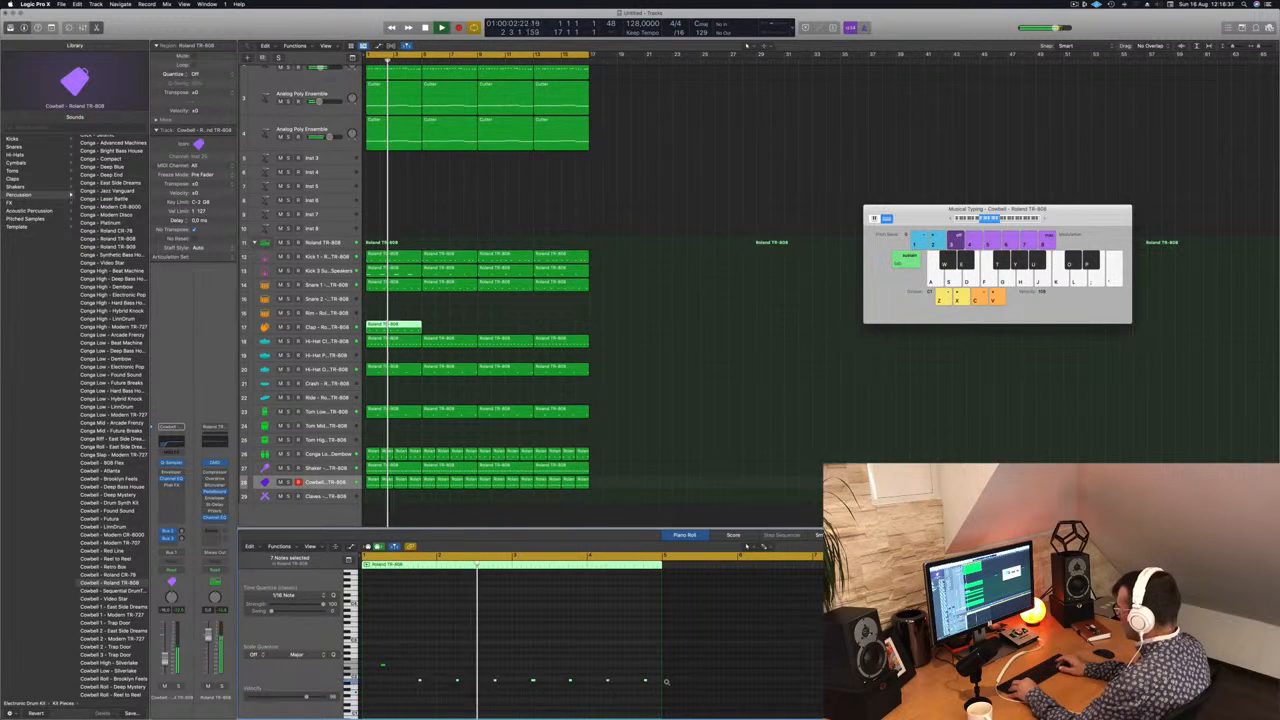
key("alt+shift+Up")
key("alt+Up")
key("alt+Up")
key("alt+Up")
key("alt+Up")
key("alt+Up")
key("alt+Up")
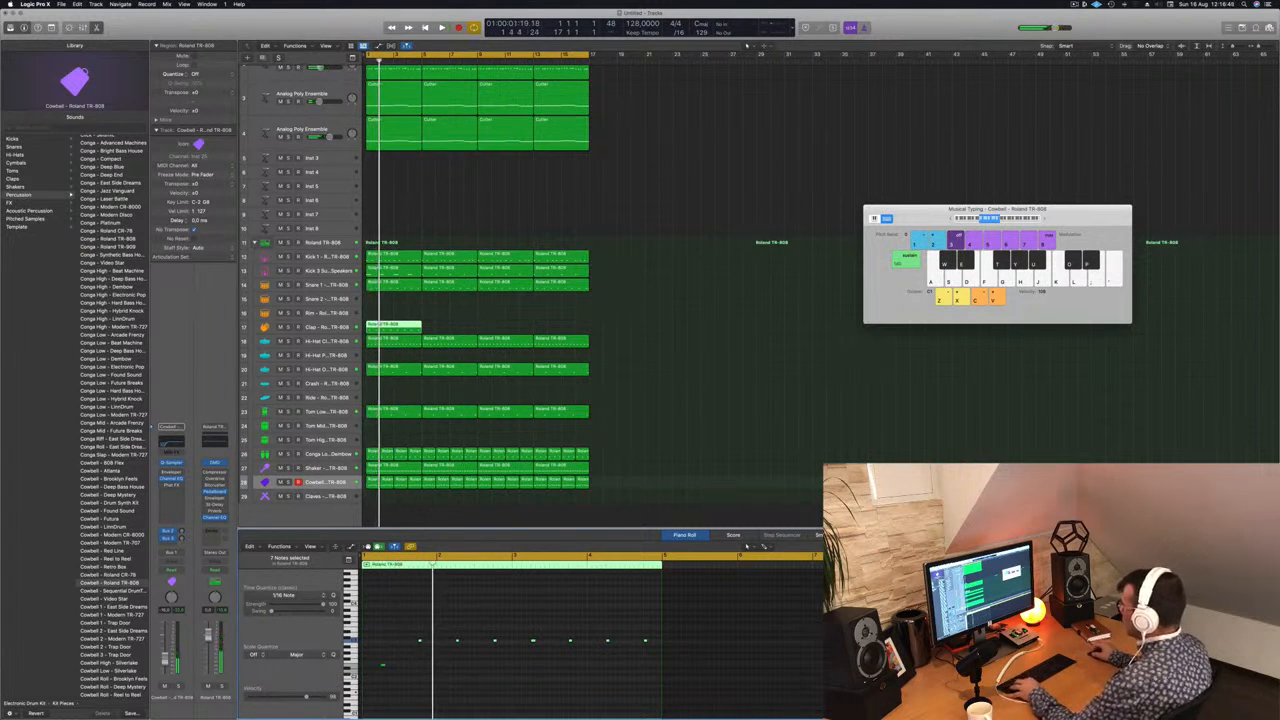
Step: Cut the Clap region down to its first bar and repeat it across the sixteen bars
double_click(380, 326, "super")
key("Delete")
key("space")
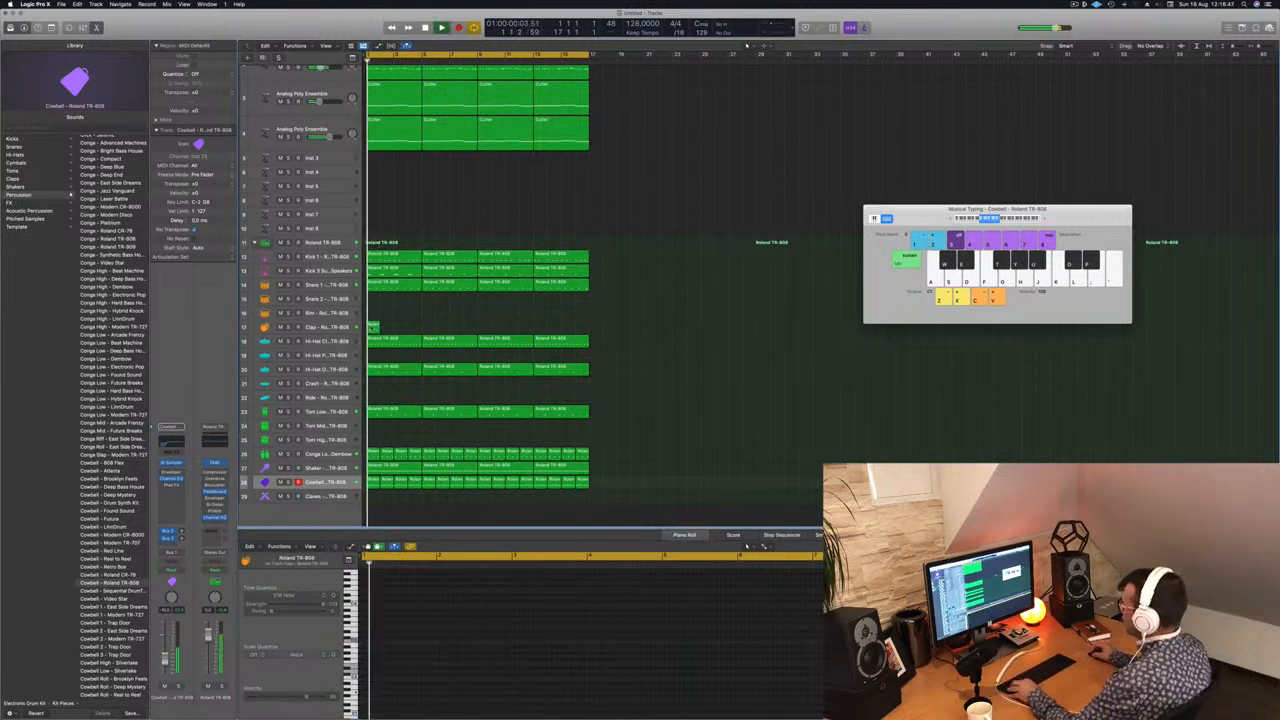
left_click_drag(374, 328, 491, 331, "alt")
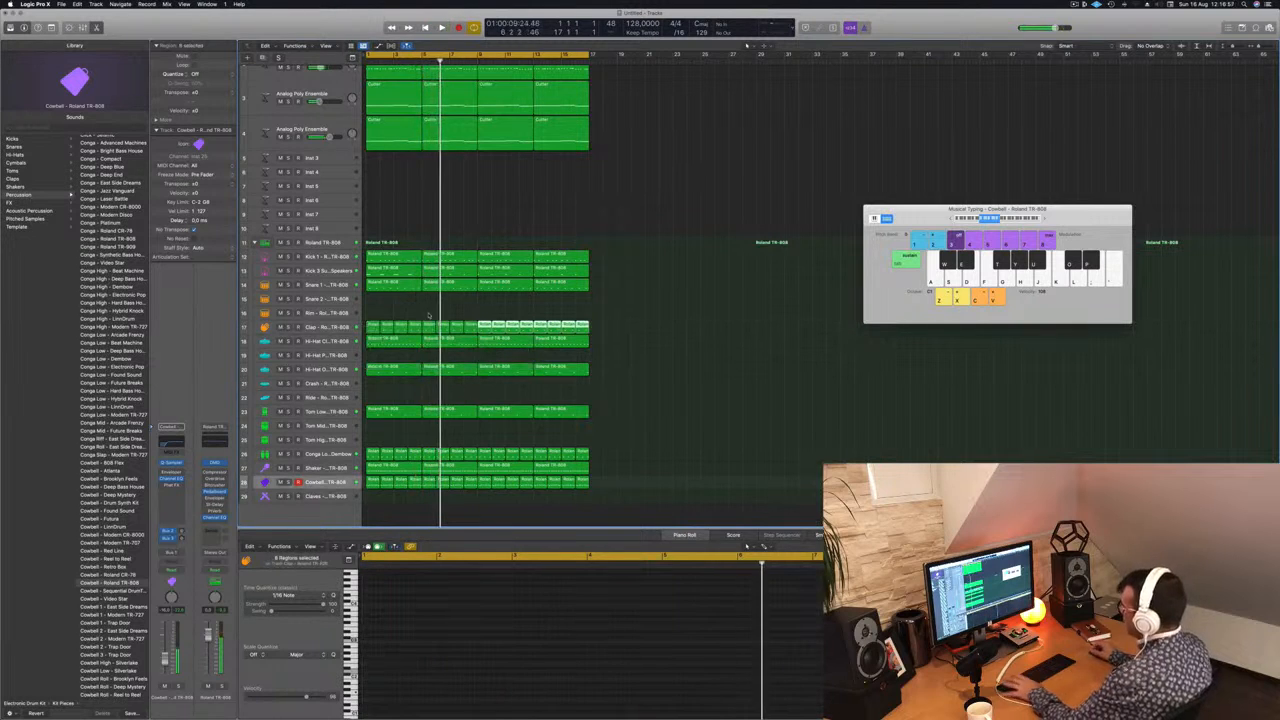
Step: Lower the Clap track's volume slightly and enable a 412 Hz, 24 dB/Oct low cut in its Channel EQ
left_click(321, 328)
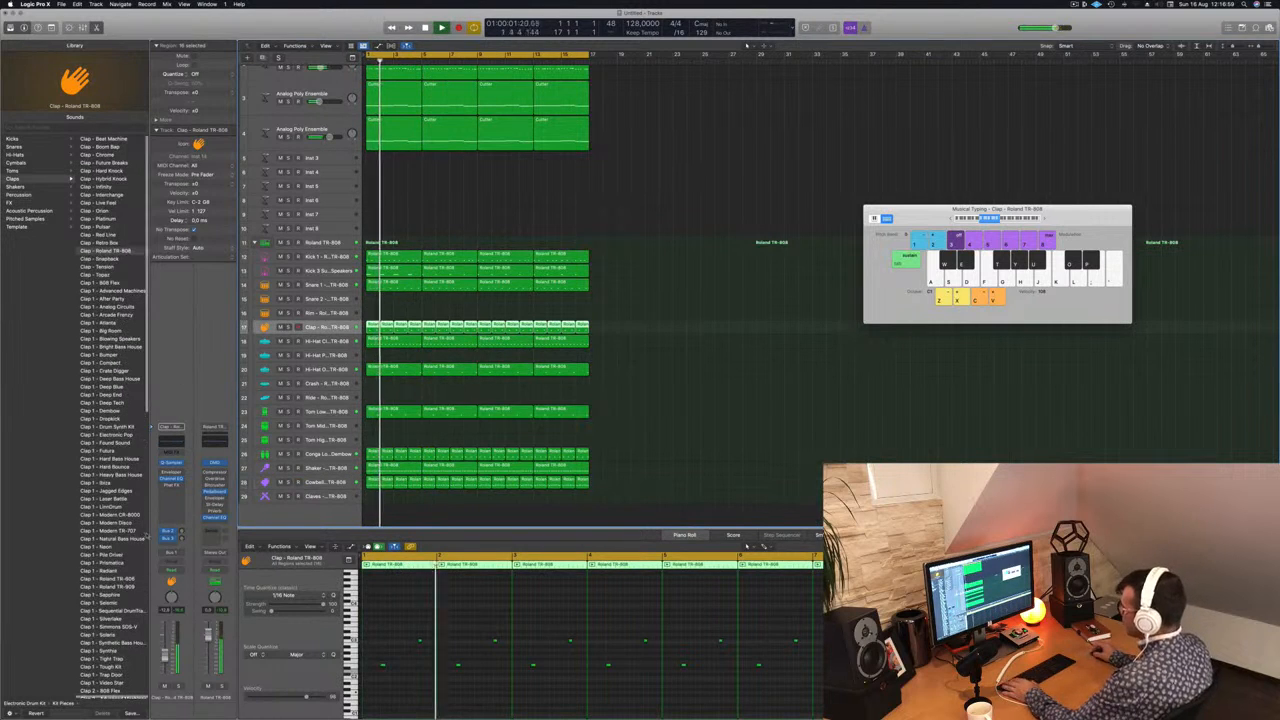
left_click_drag(168, 655, 168, 658)
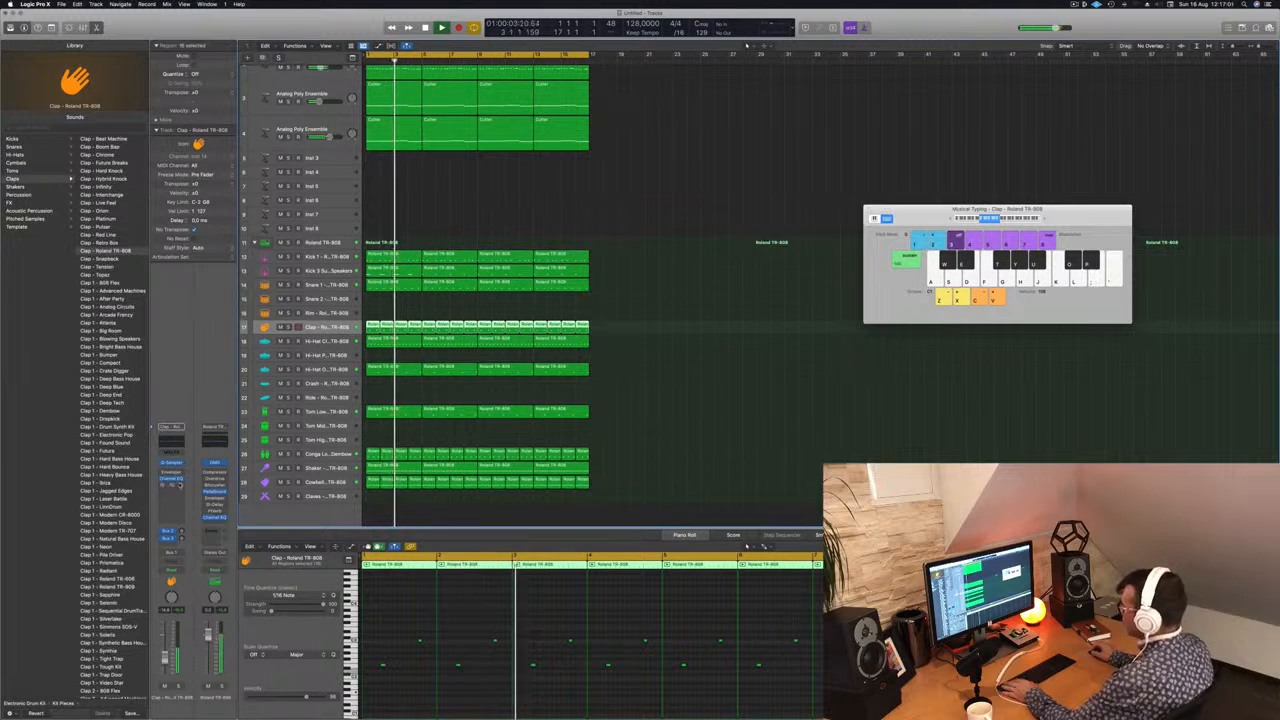
left_click(173, 442)
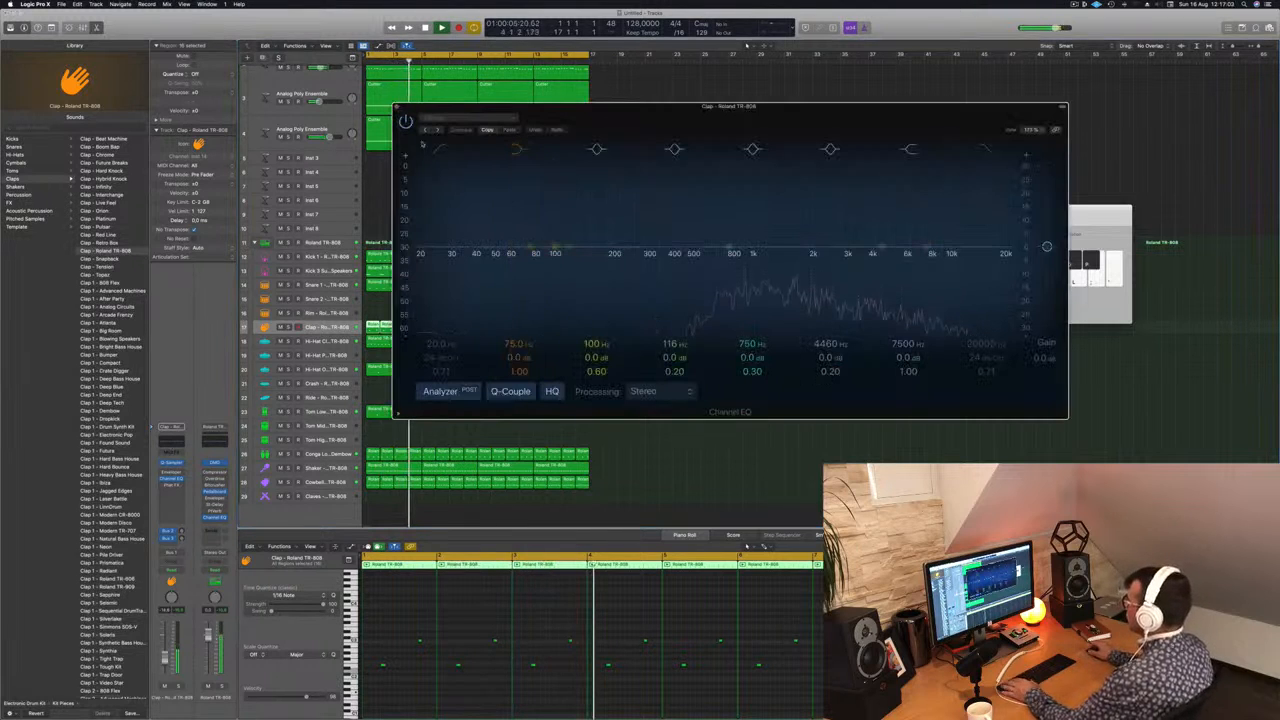
left_click(445, 249)
left_click_drag(445, 249, 688, 250)
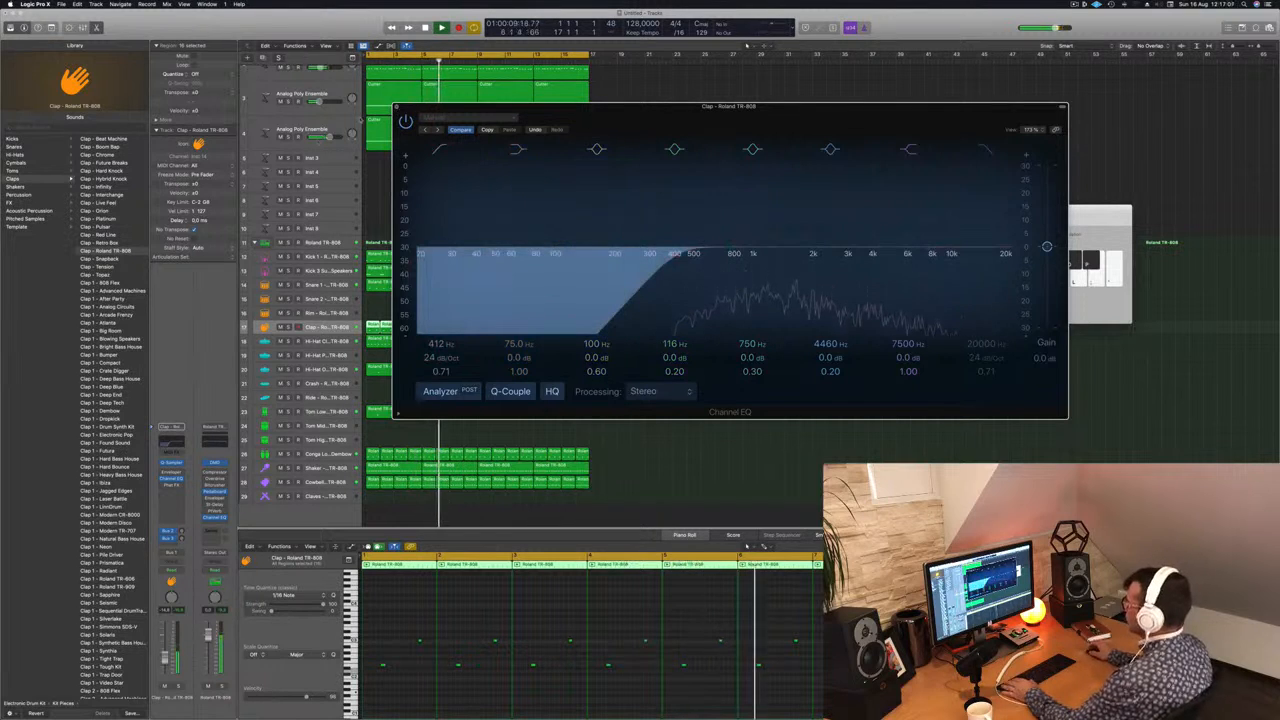
left_click(397, 107)
Step: Play the beat from the start and inspect the ChromaVerb on the Clap track's reverb bus
key("Return")
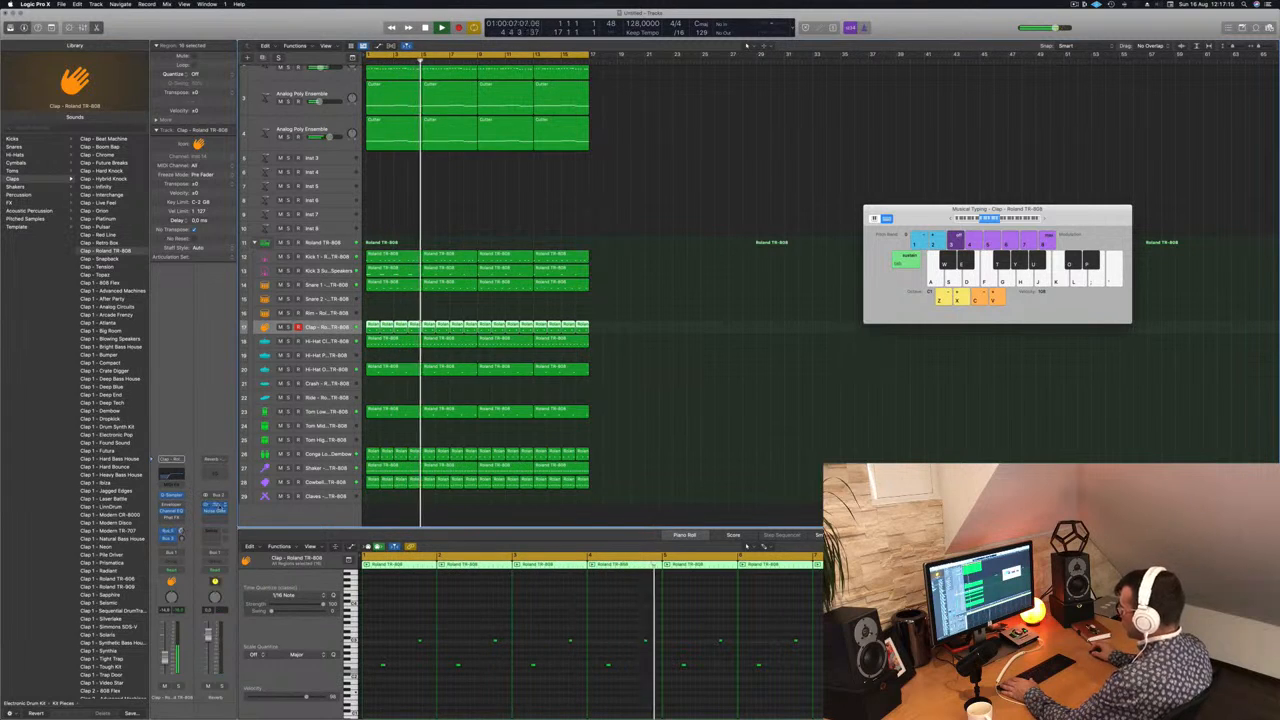
left_click(215, 506)
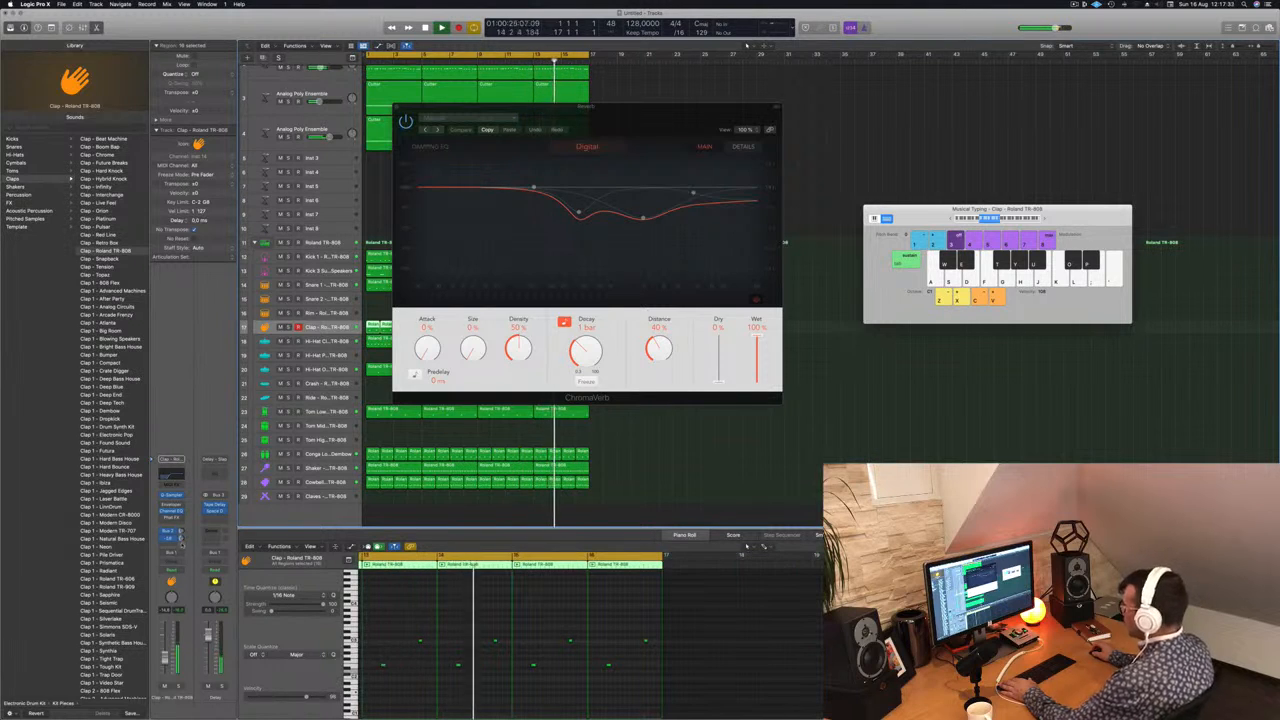
left_click(397, 108)
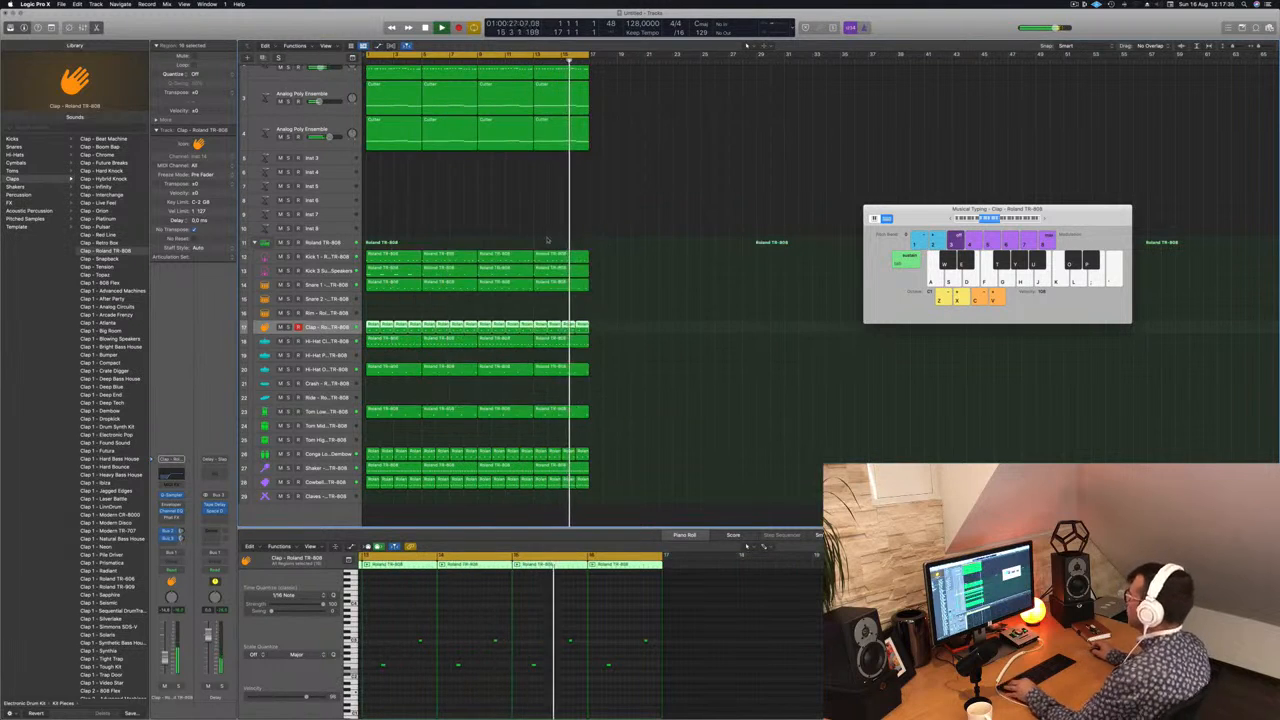
Step: Review all tracks of the sixteen-bar arrangement during playback, including the Cowbell track
key("super+Left")
key("super+Left")
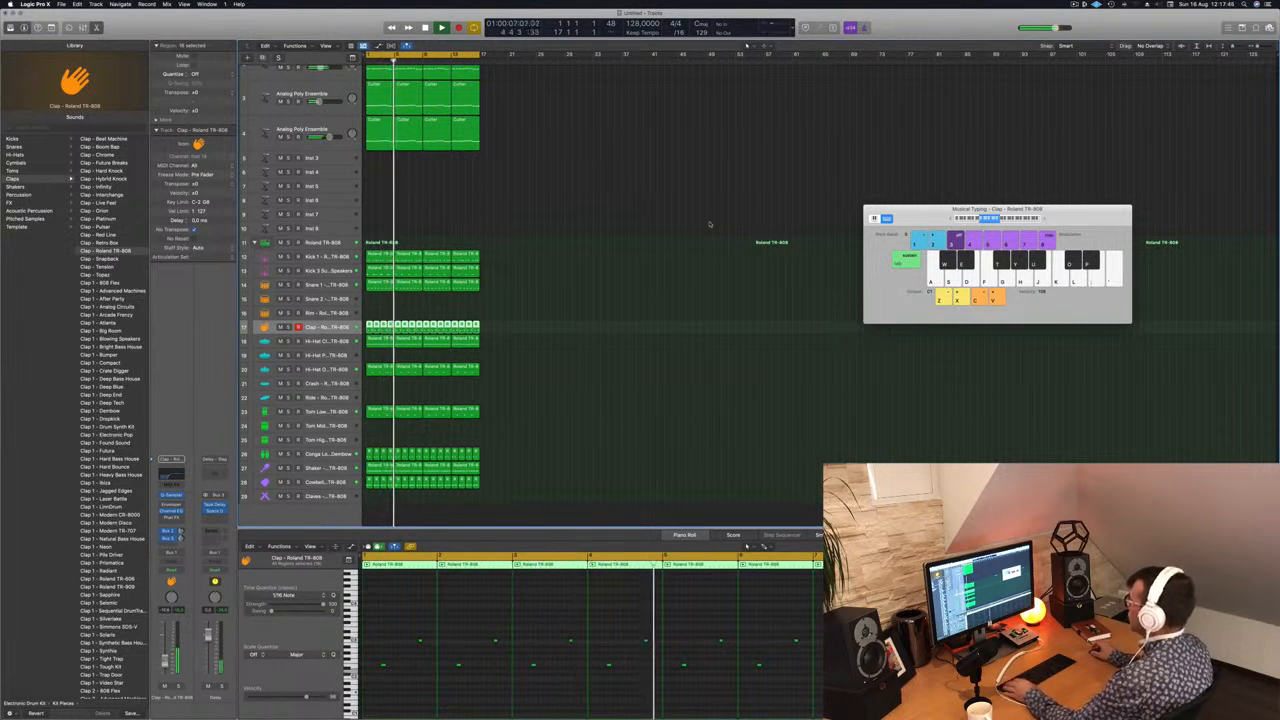
left_click(542, 208)
scroll(512, 206, "down", 2)
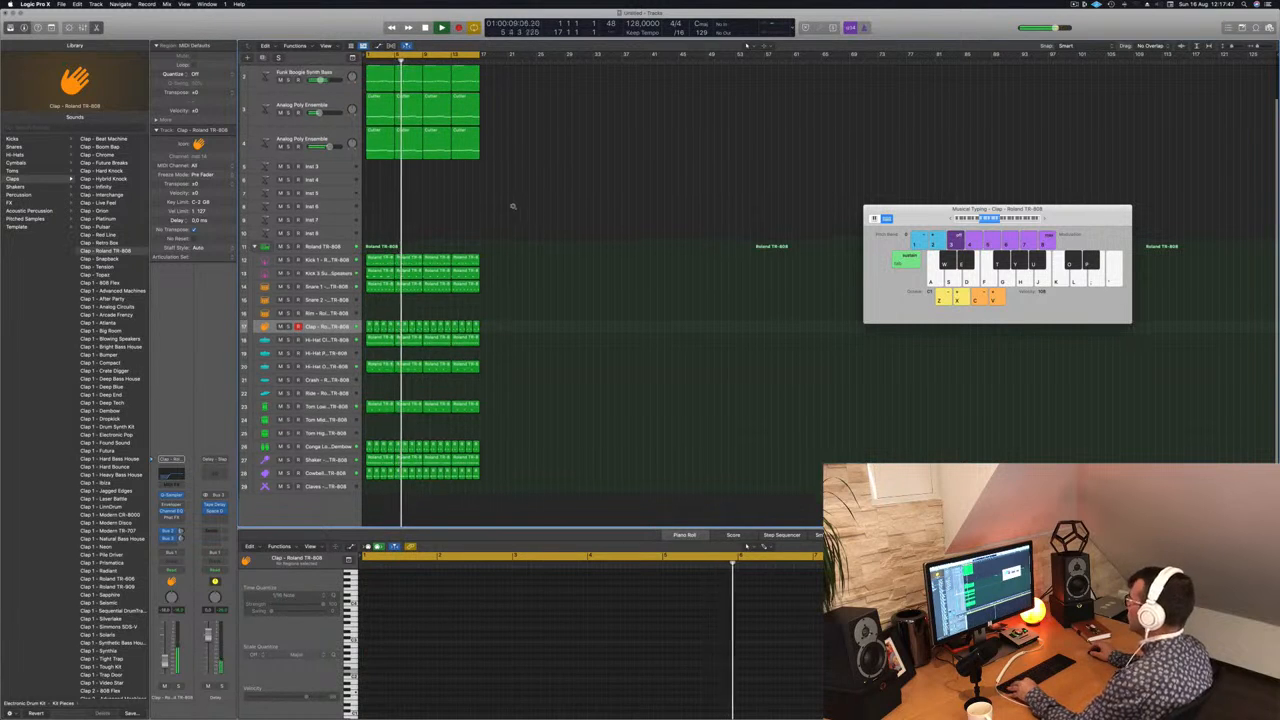
scroll(510, 206, "down", 2)
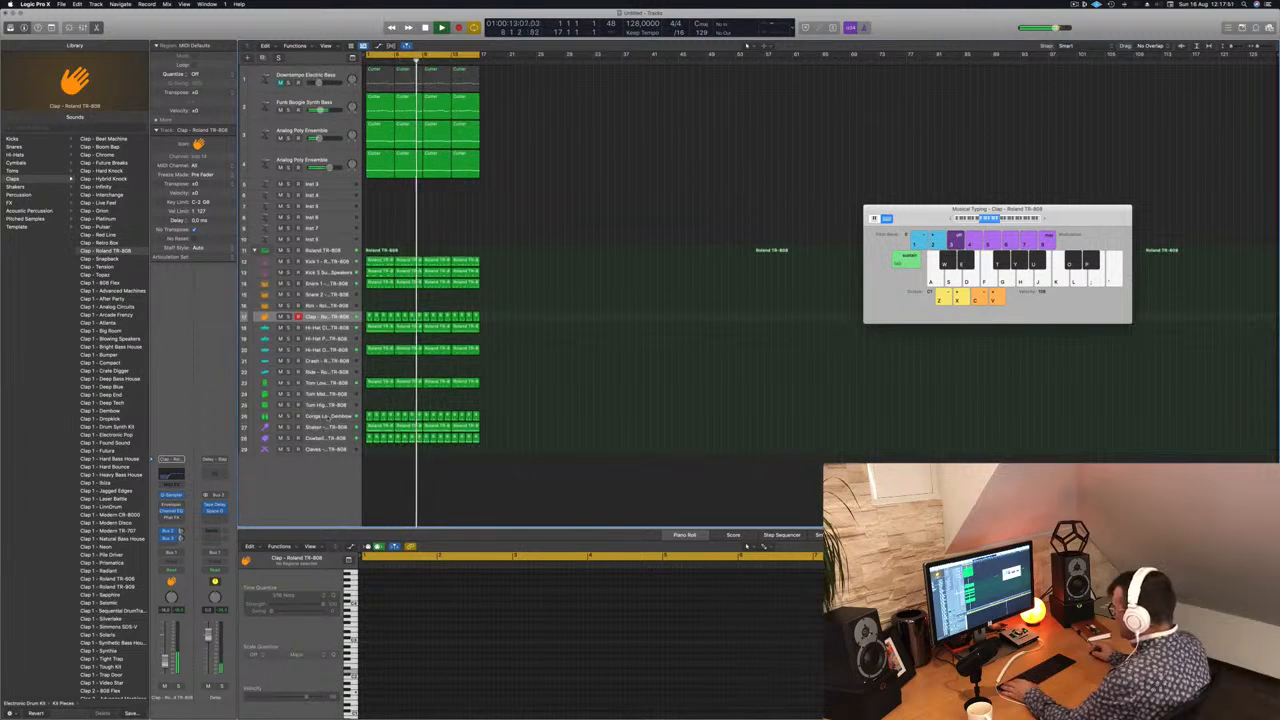
left_click(318, 438)
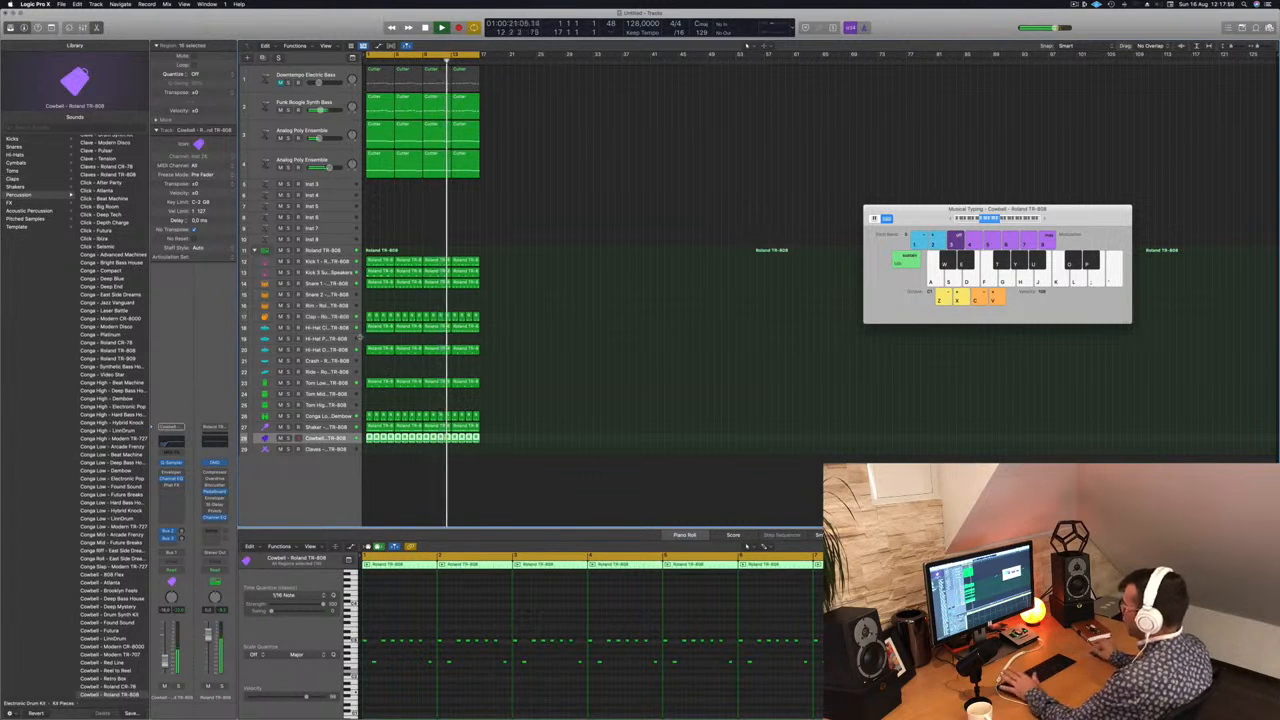
key("super+Up")
key("super+Up")
key("super+Up")
key("super+Up")
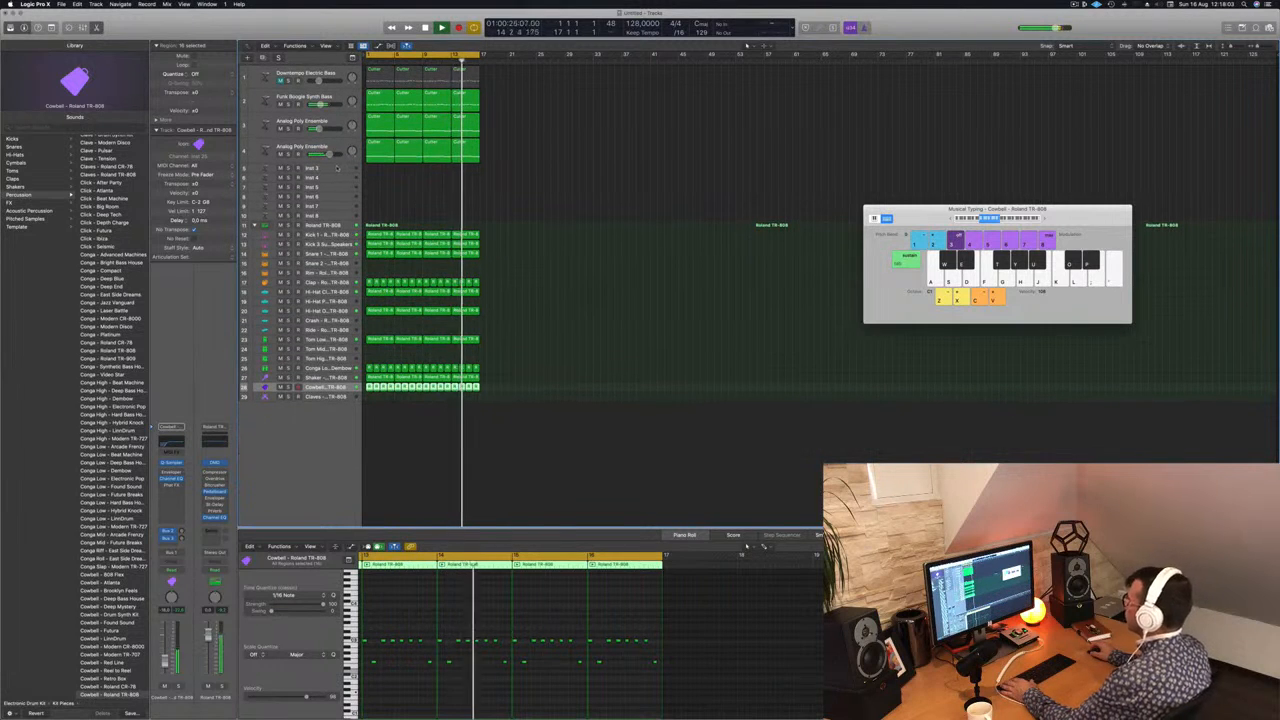
Step: Open Alchemy on the Funk Boogie Synth Bass track and adjust its Cutoff 1 control while the beat plays
left_click(339, 97)
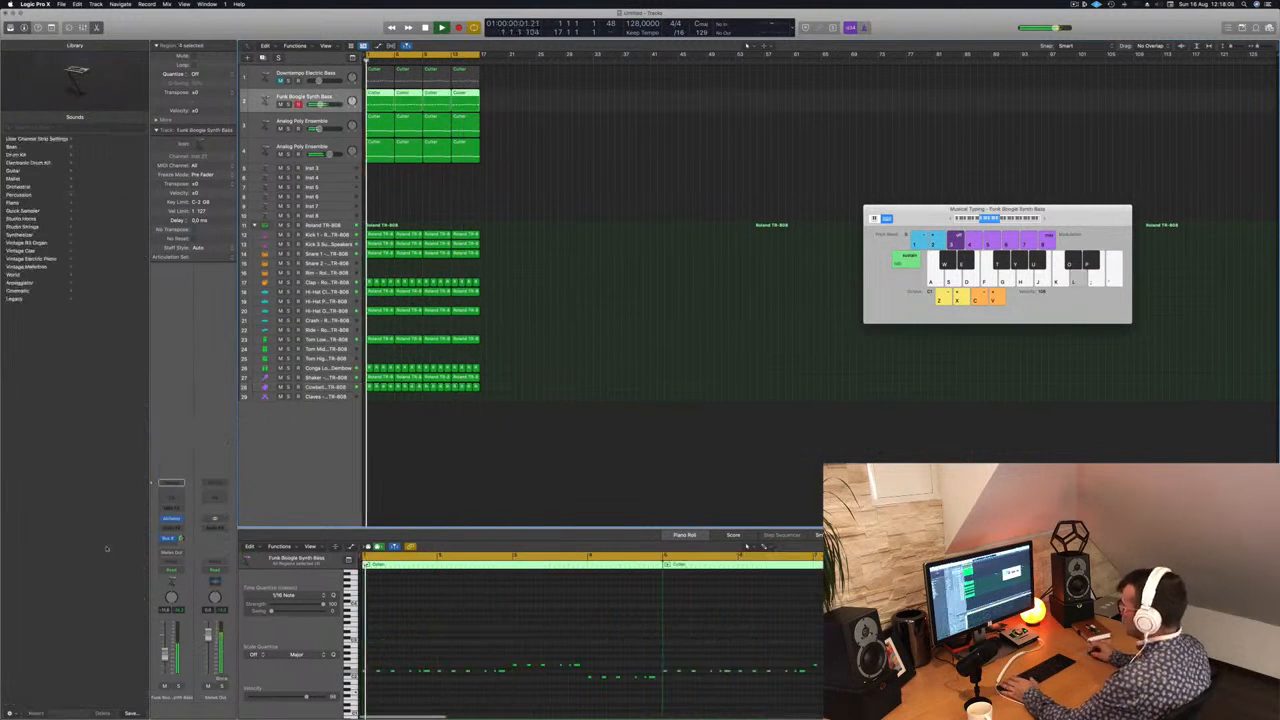
left_click(171, 519)
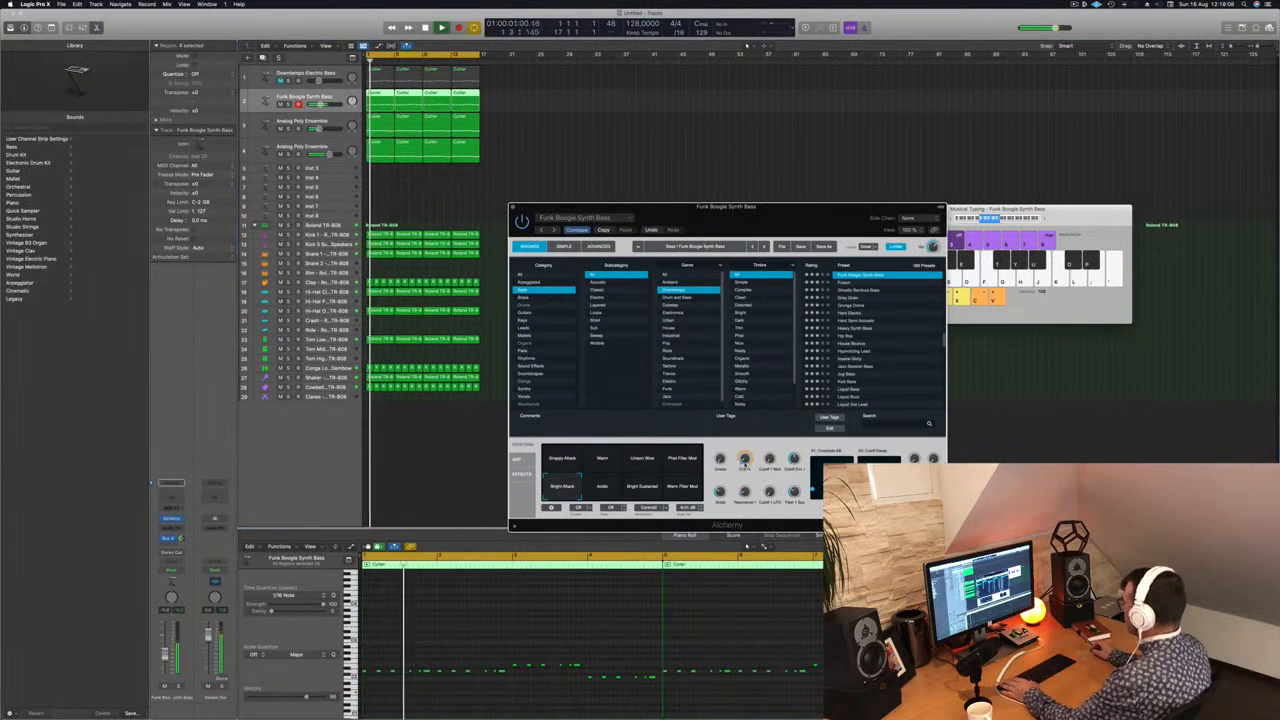
left_click_drag(746, 464, 745, 467)
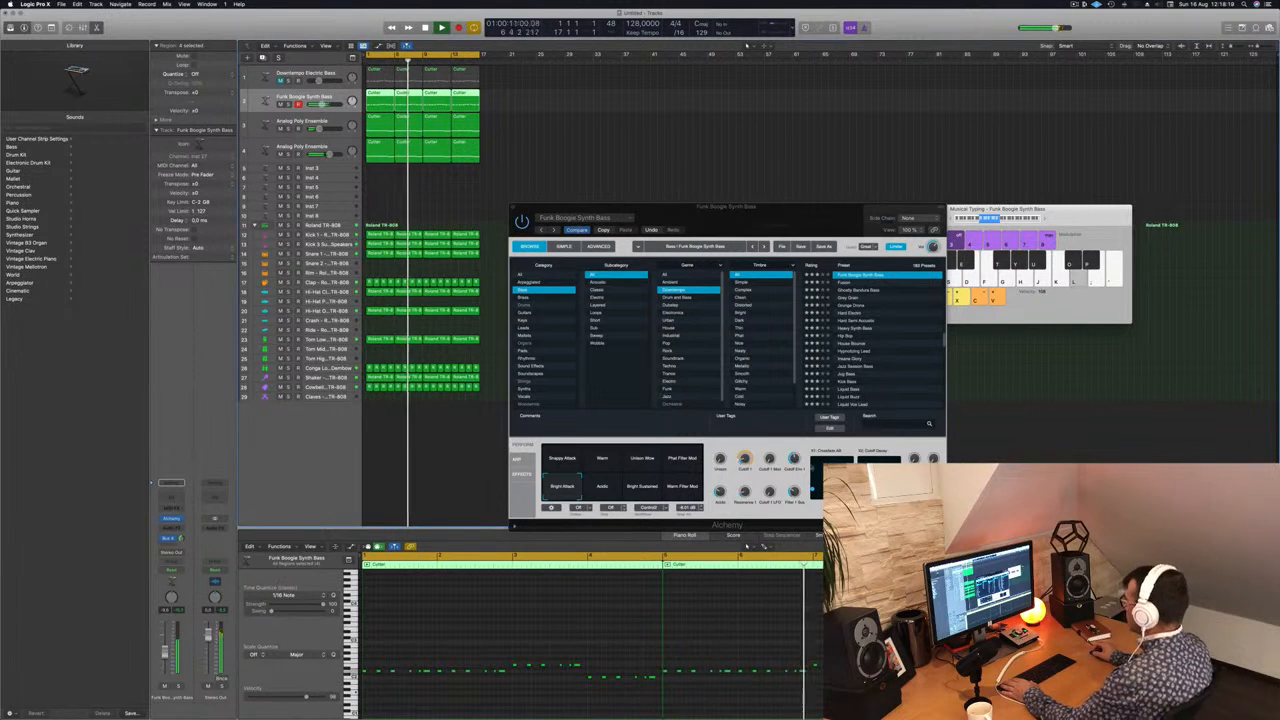
Step: Fine-tune Cutoff 1 on the Funk Boogie Synth Bass, close its Alchemy window and deselect the regions
left_click_drag(741, 461, 740, 461)
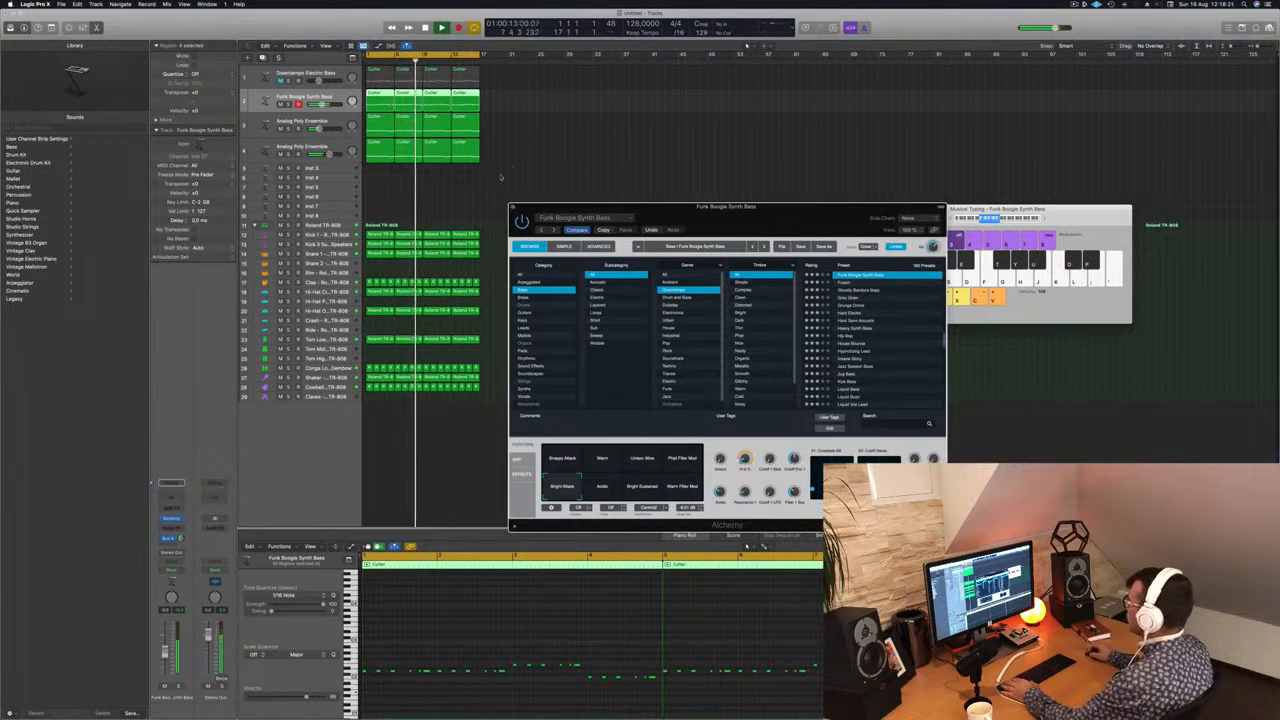
left_click(513, 207)
left_click(477, 207)
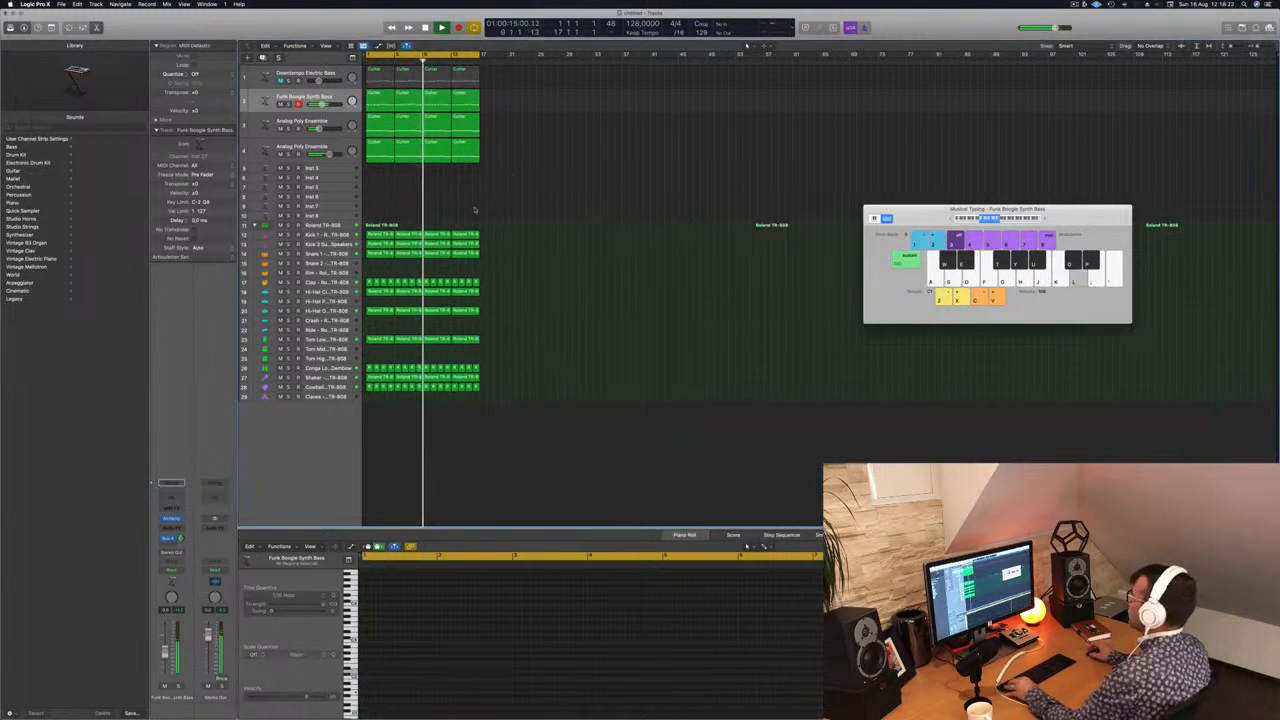
Step: Select every region in the sixteen-bar arrangement and repeat the selection three times to fill 64 bars
scroll(520, 203, "up", 1)
scroll(522, 203, "down", 1)
key("super+a")
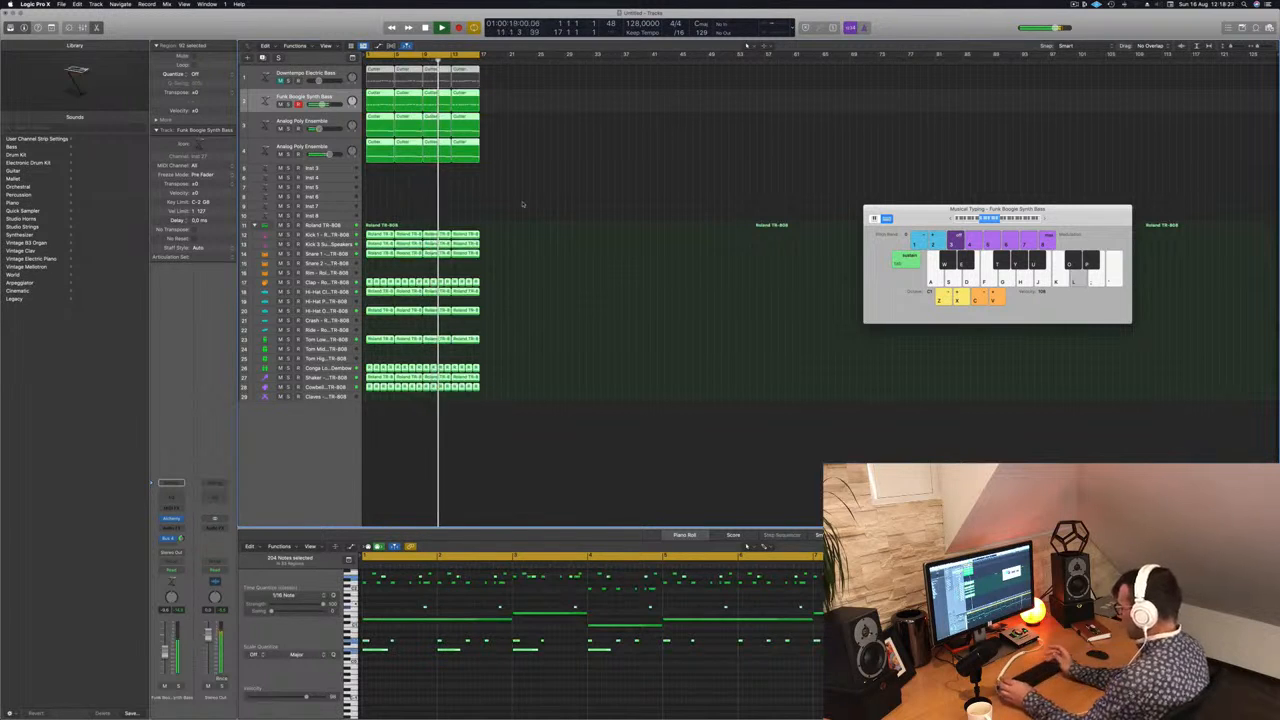
key("super+r")
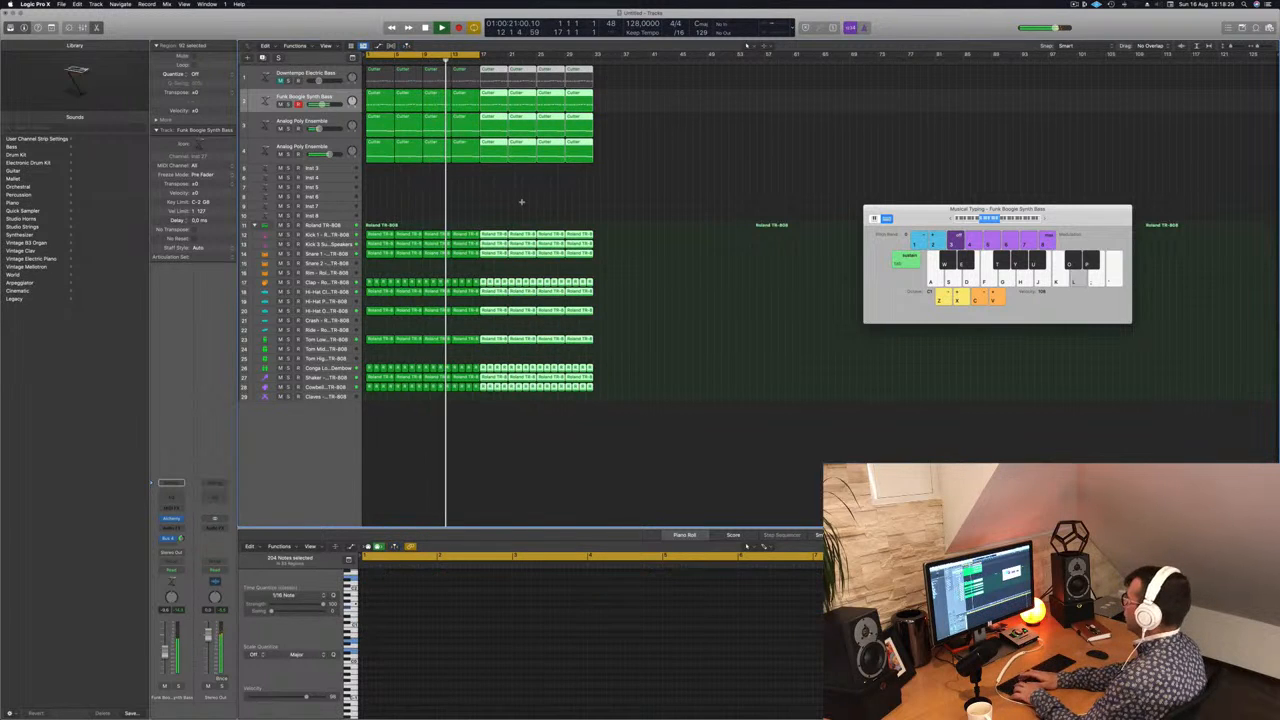
key("super+r")
key("super+r")
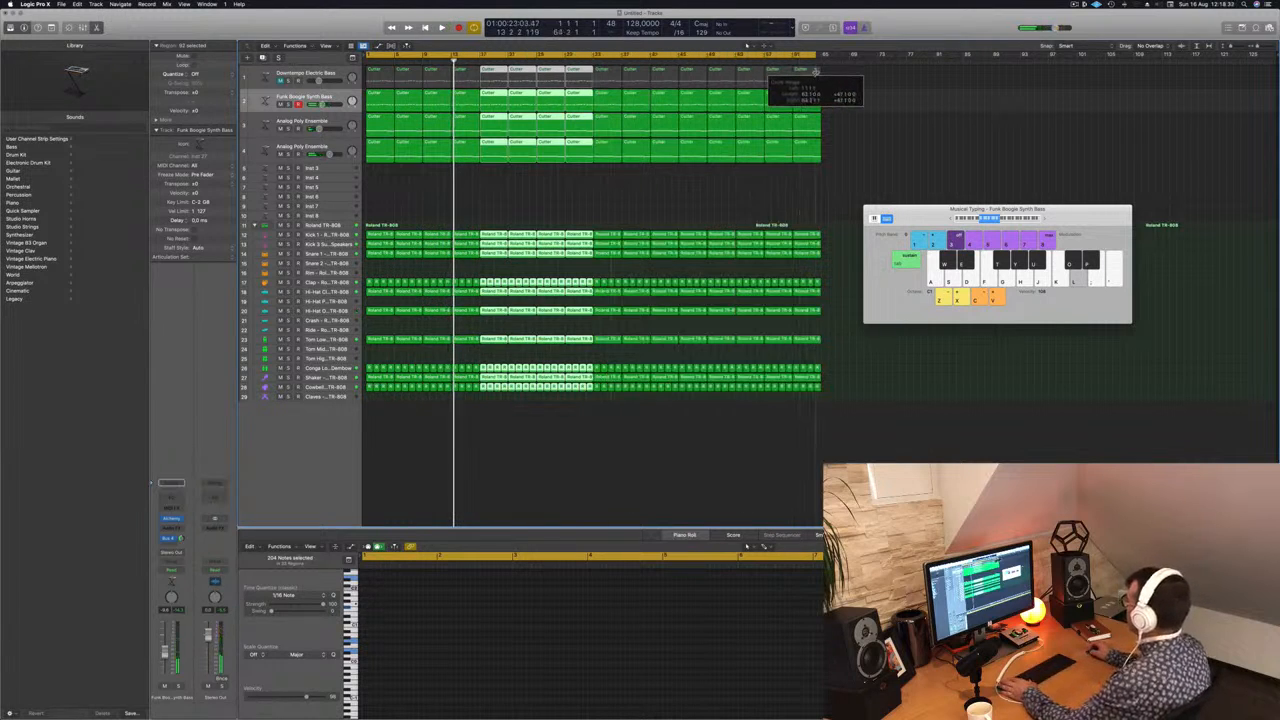
Step: Deselect the regions, play the extended arrangement from the start and move the Musical Typing window clear of the regions
left_click(1076, 4)
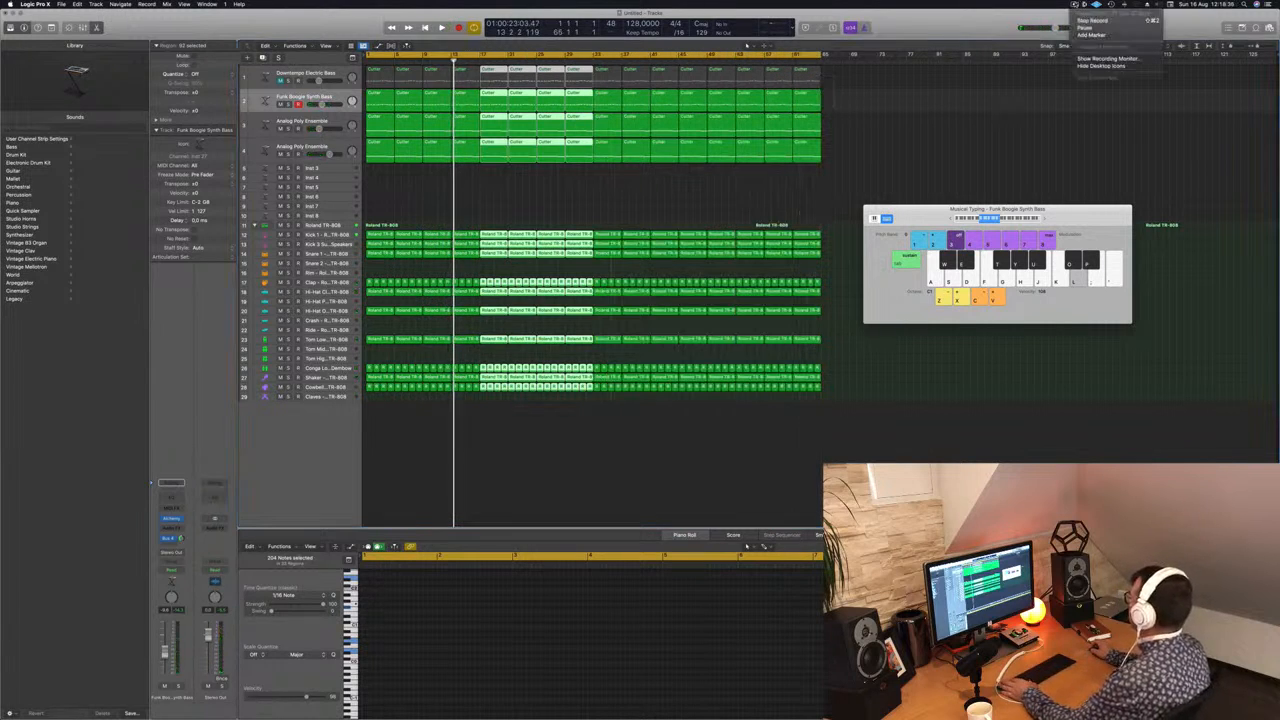
left_click(964, 35)
key("space")
left_click(547, 205)
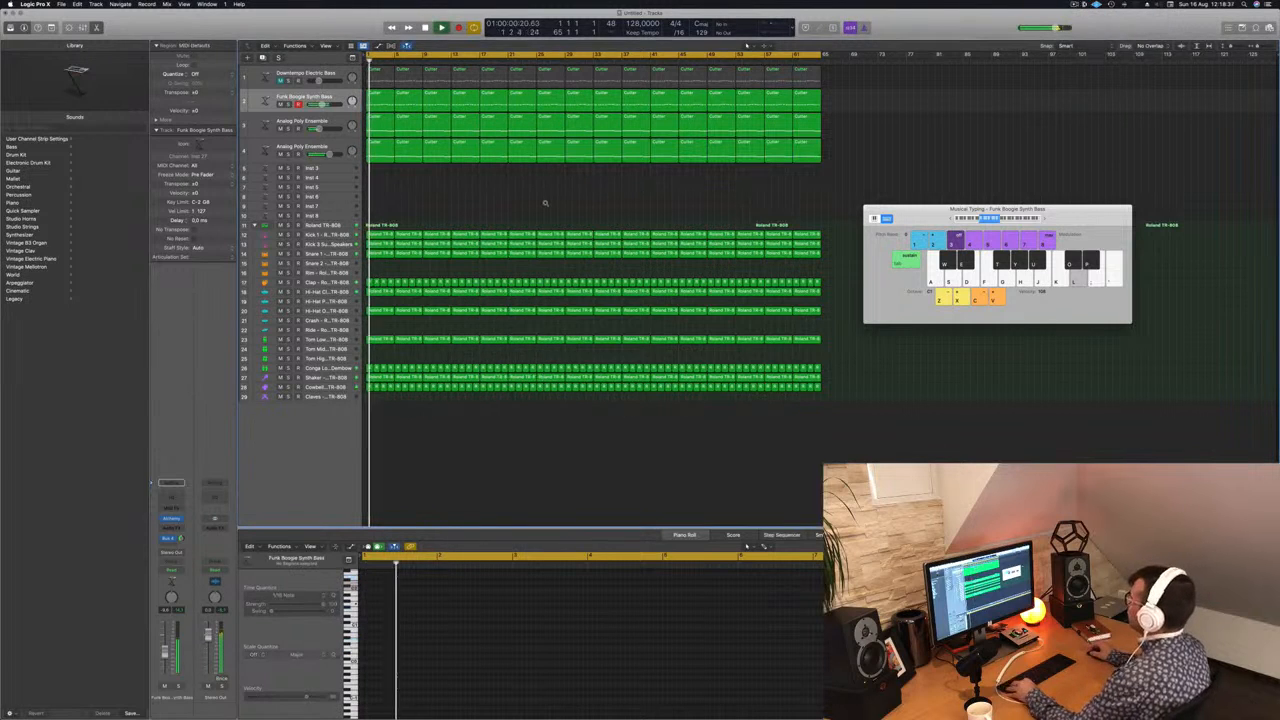
left_click_drag(905, 209, 1008, 214)
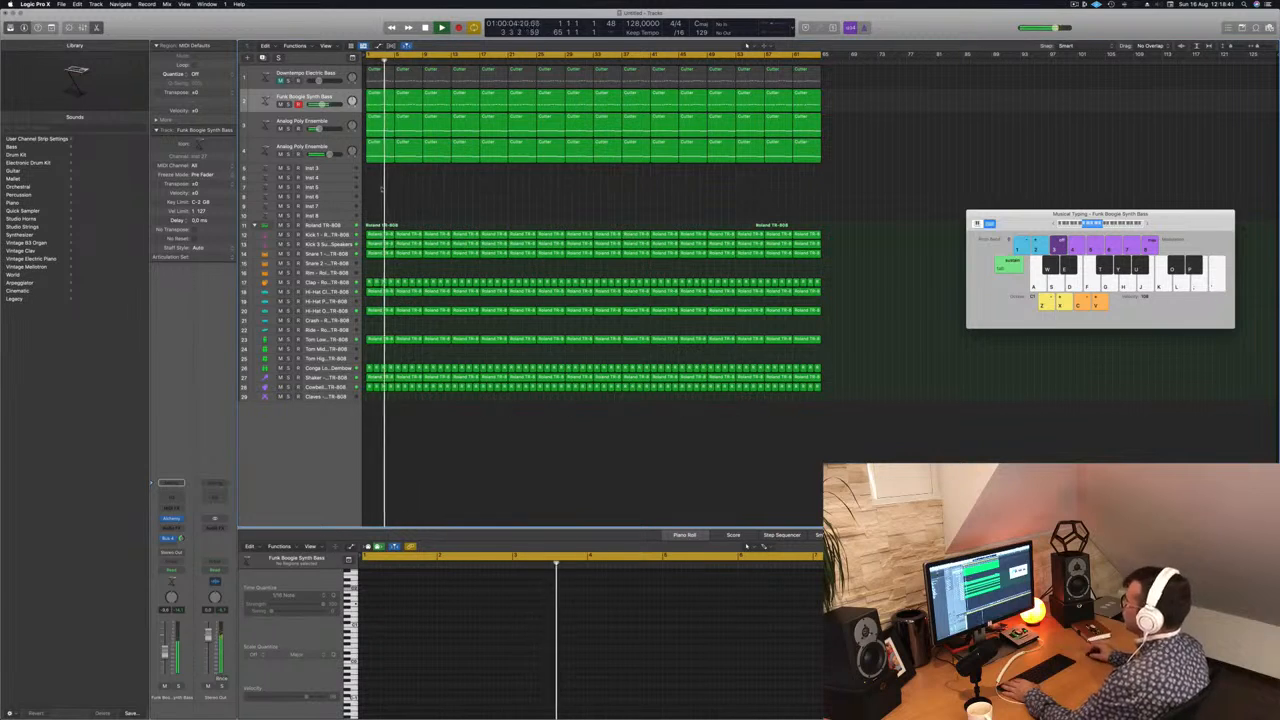
Step: Select and enlarge the empty Inst 3 track, restart playback and open its Alchemy instrument beside the track headers
left_click(338, 170)
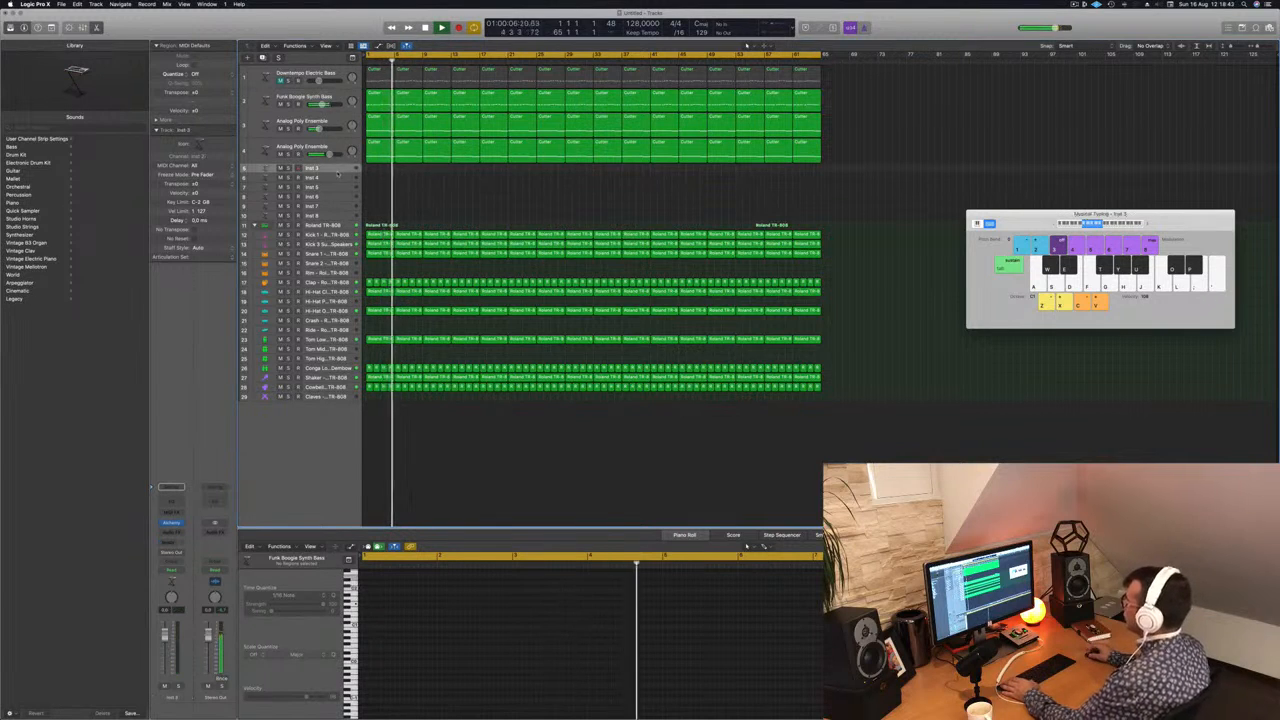
left_click_drag(338, 175, 336, 233)
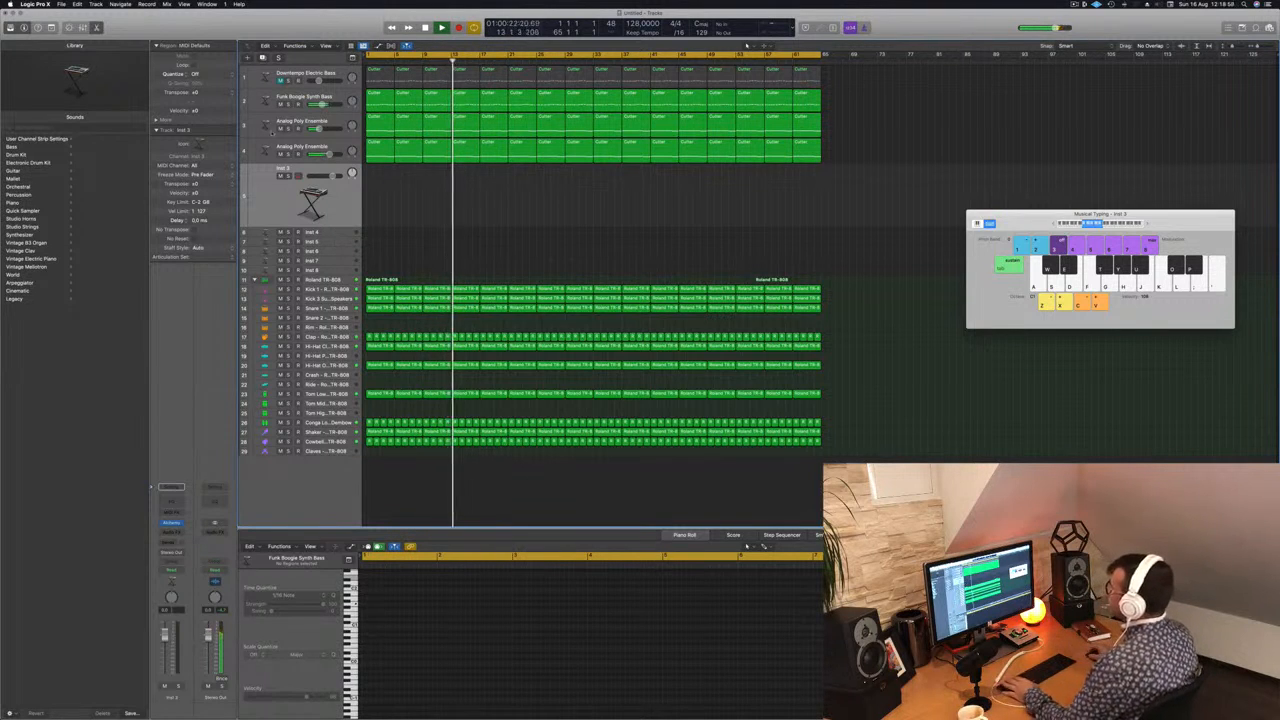
key("Return")
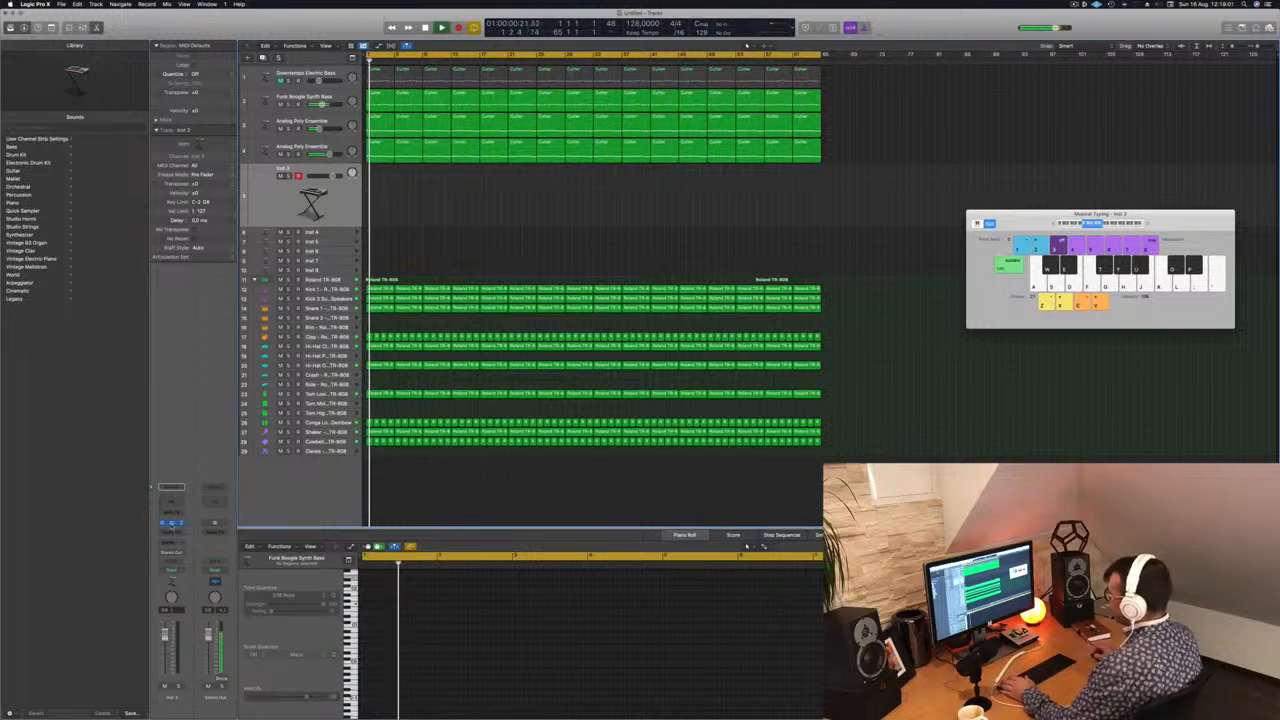
left_click(171, 522)
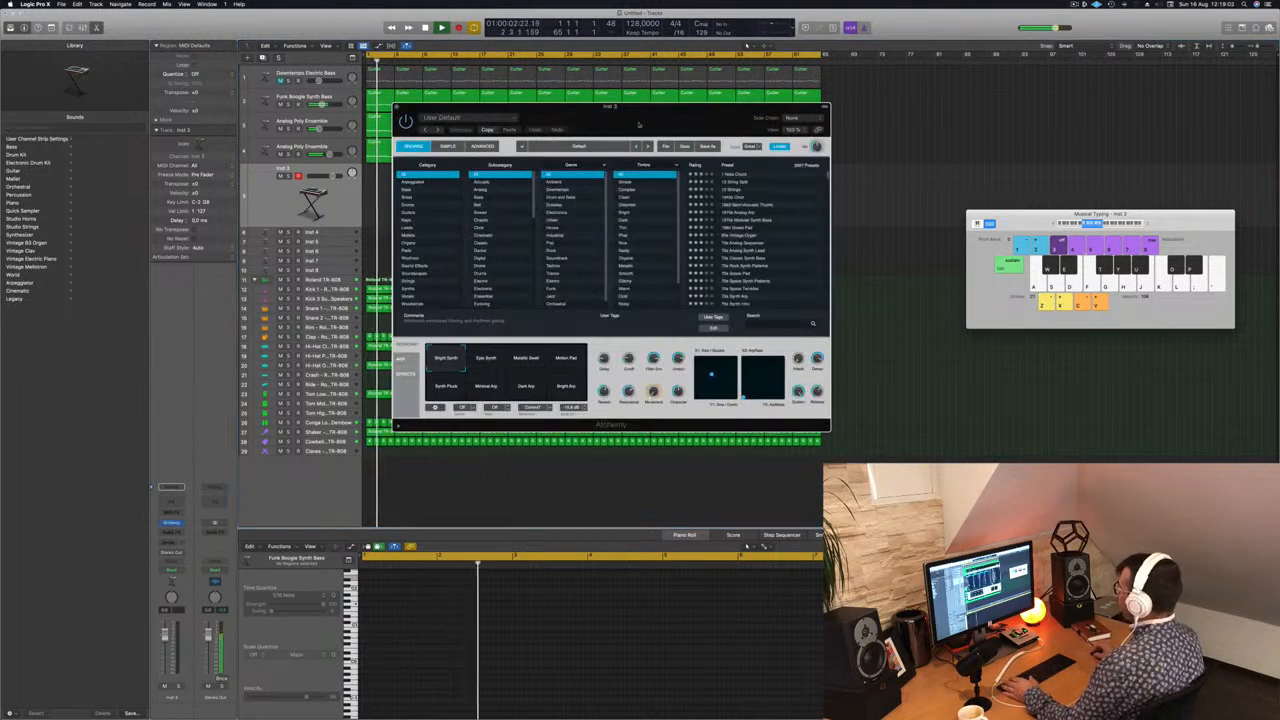
left_click_drag(642, 114, 911, 199)
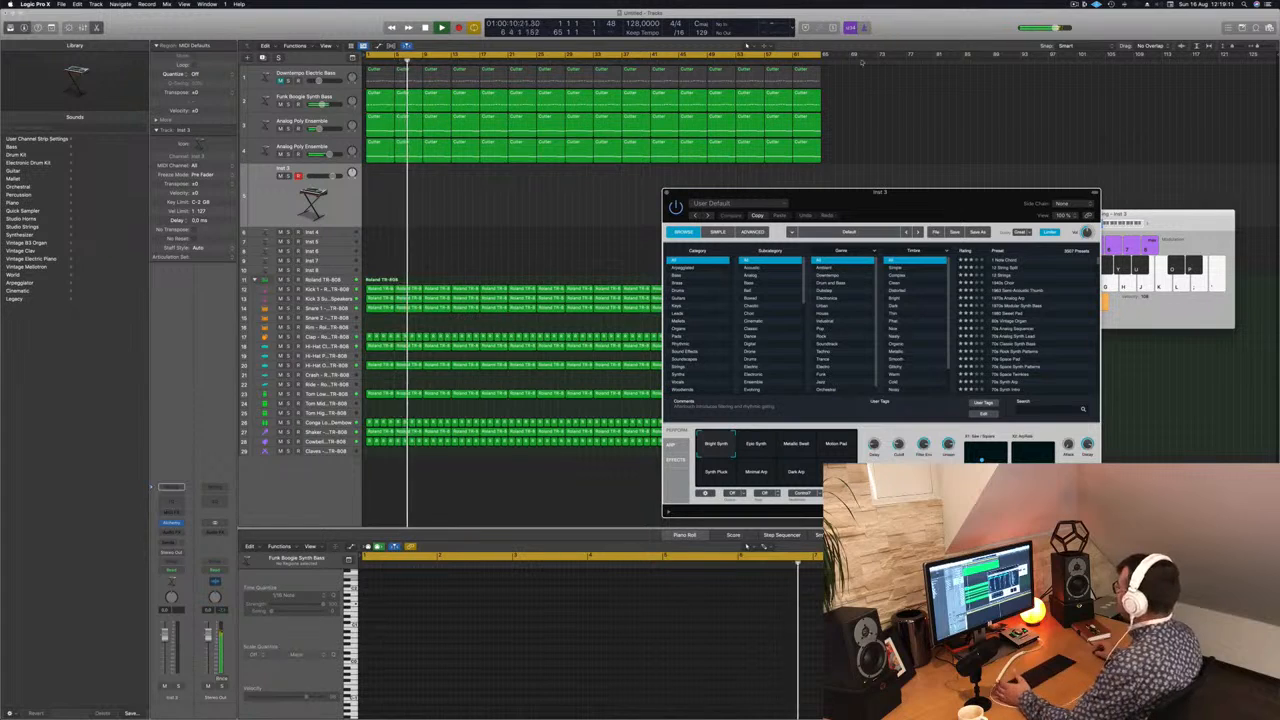
left_click_drag(903, 196, 853, 152)
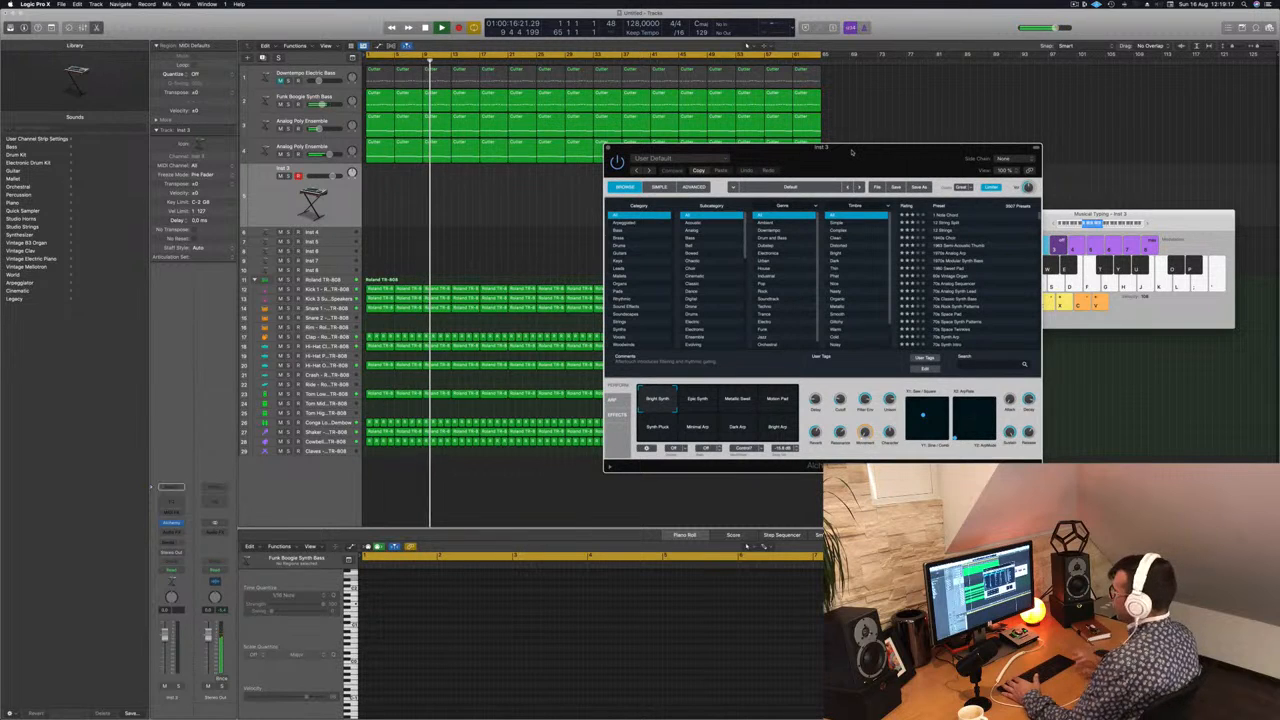
Step: Select all regions and name them by their tracks
left_click(338, 206)
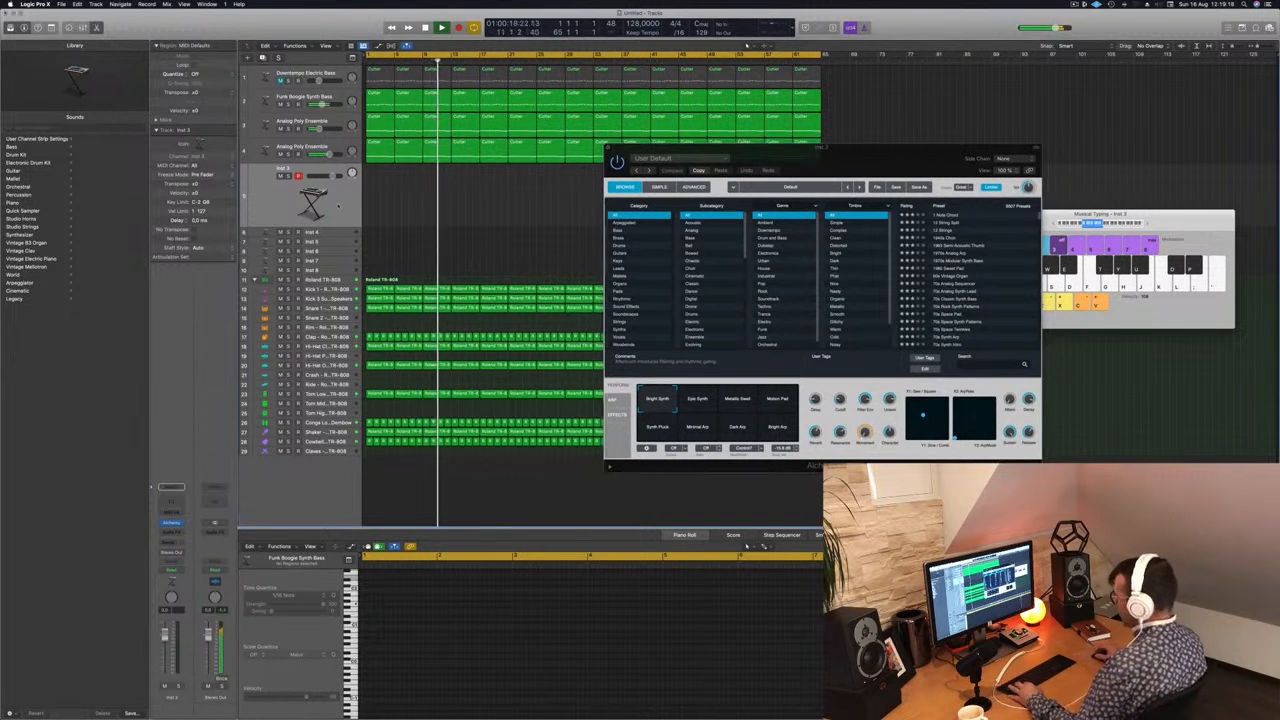
key("super+a")
right_click(426, 183)
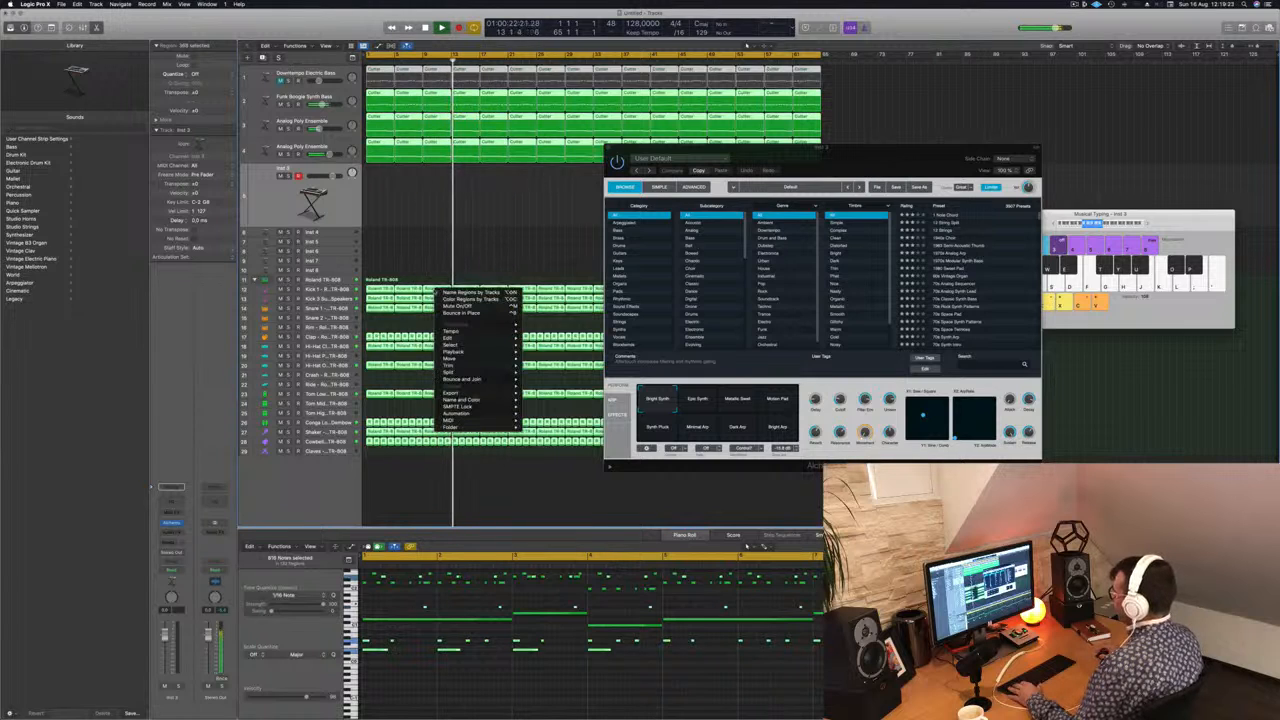
left_click(435, 271)
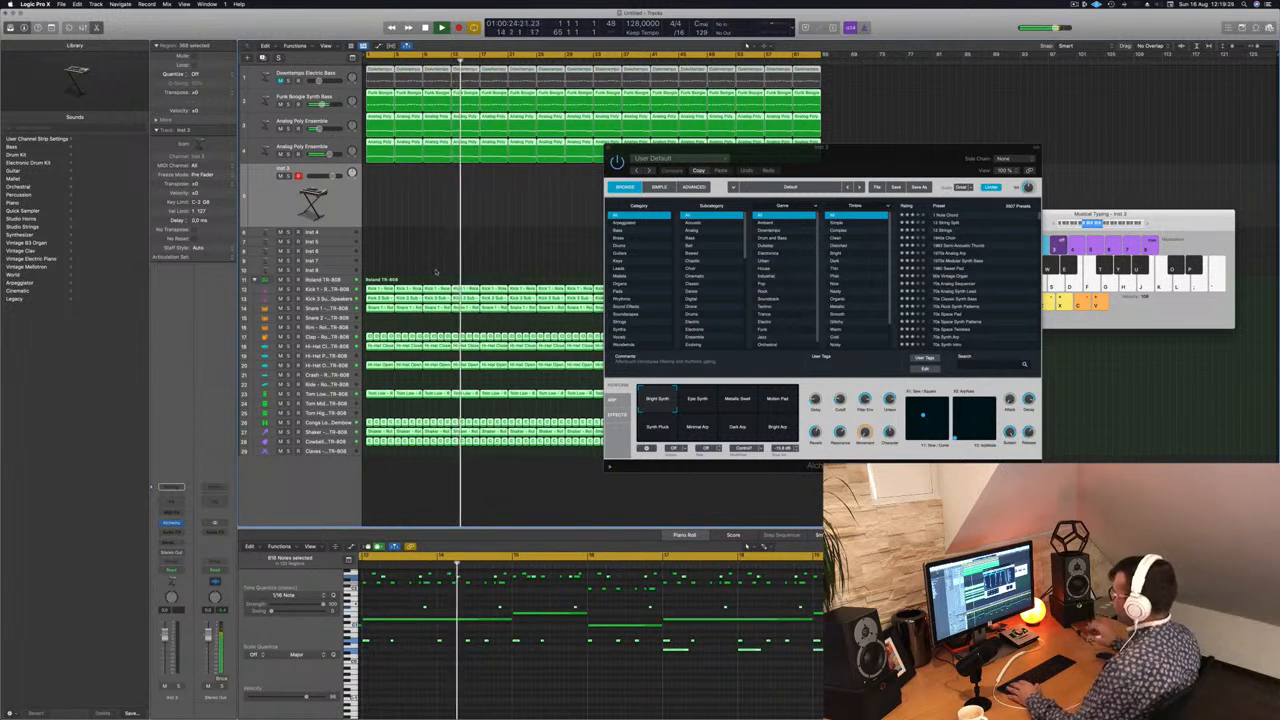
Step: Load the 80s Synth Pop Lead (1) preset from Alchemy's Leads category and bring up the Musical Typing keyboard to play it
left_click_drag(908, 168, 900, 162)
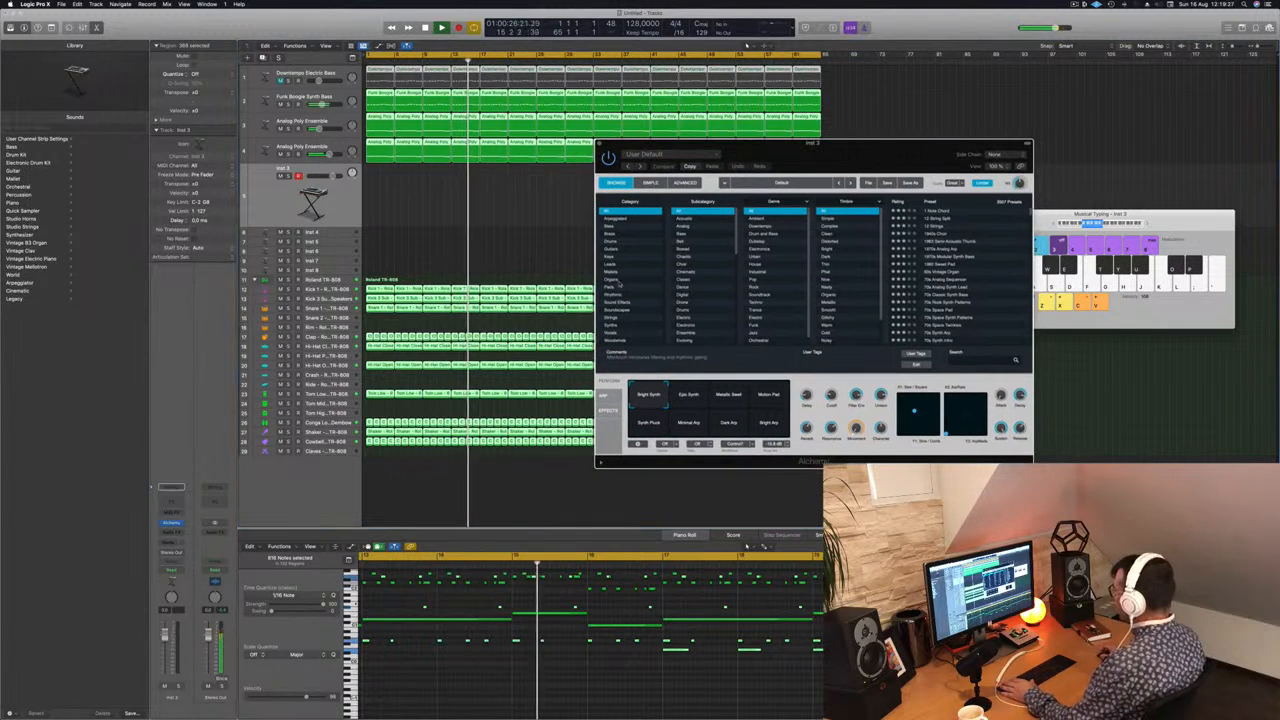
left_click(612, 265)
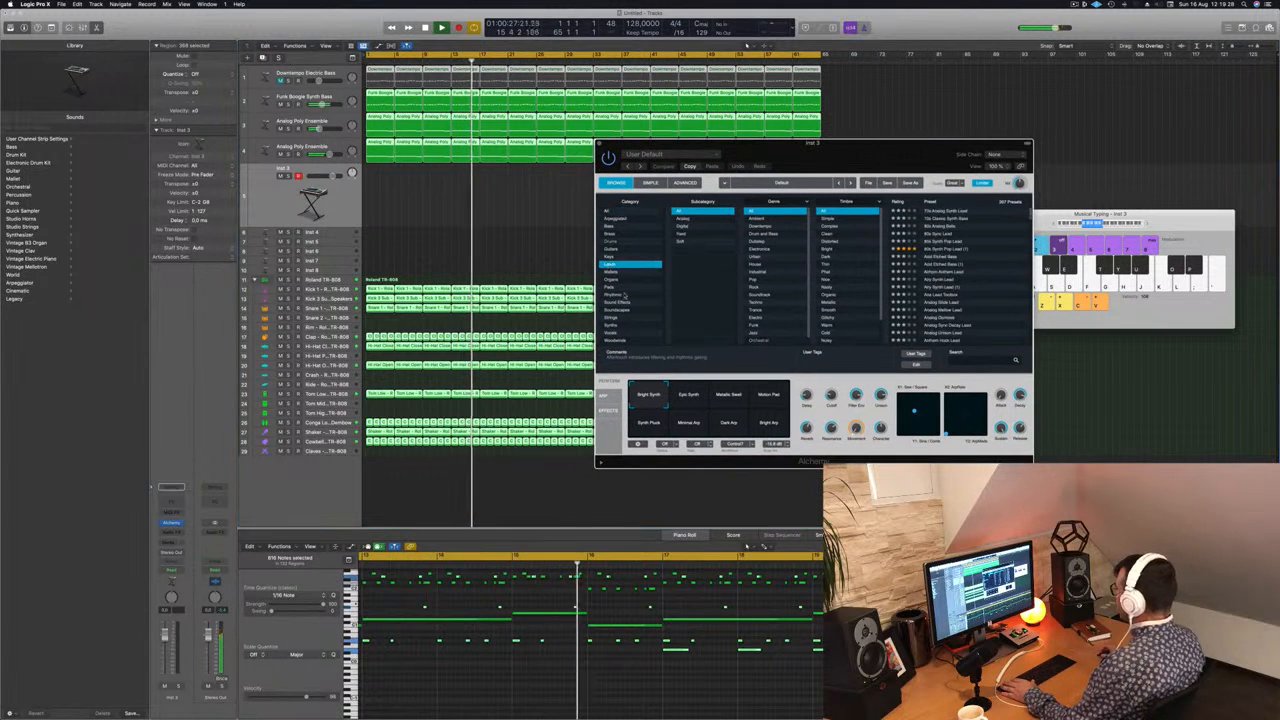
left_click(945, 249)
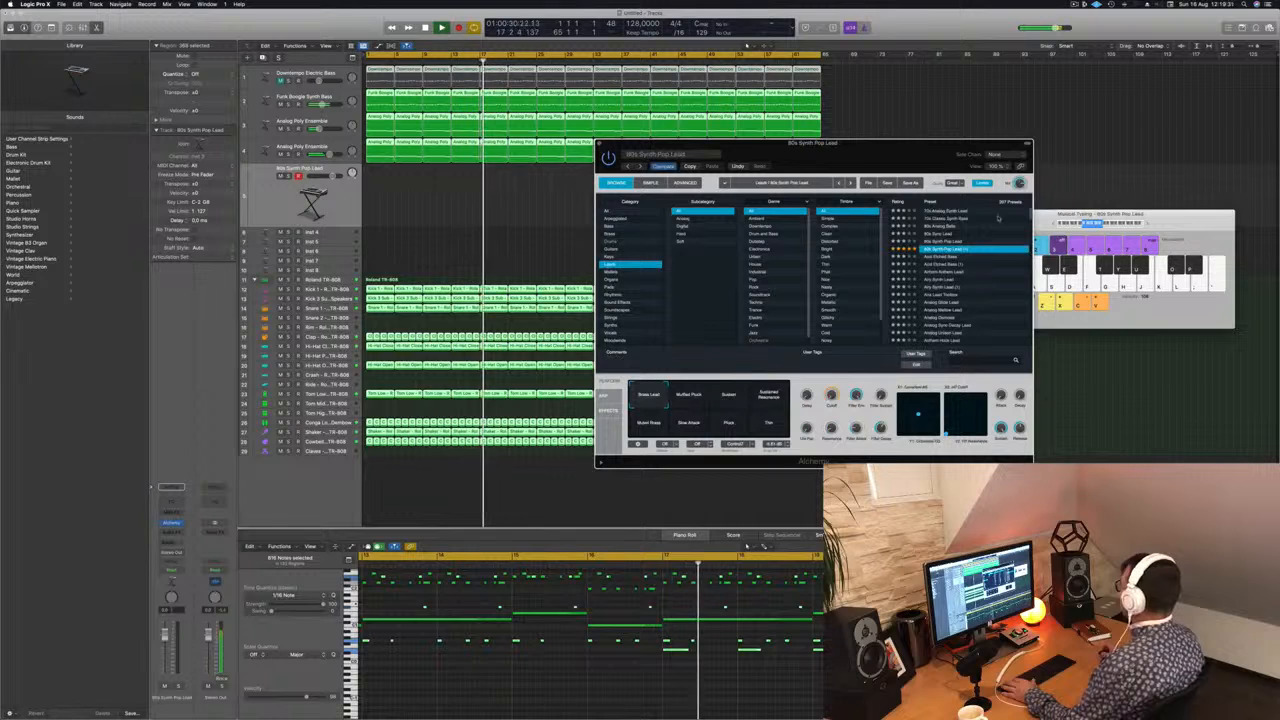
left_click(1145, 222)
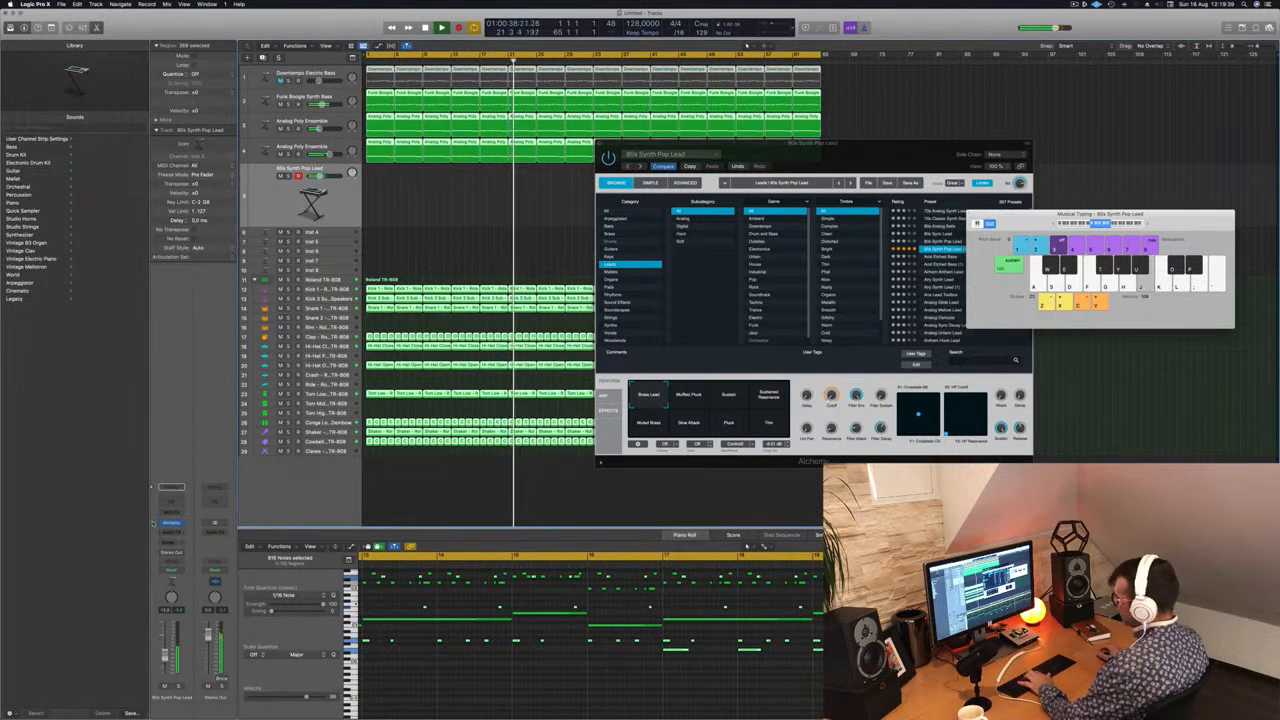
Step: Add a Bus 5 send to the 80s Synth Pop Lead track and insert a SilverVerb reverb on its aux channel
left_click(165, 541)
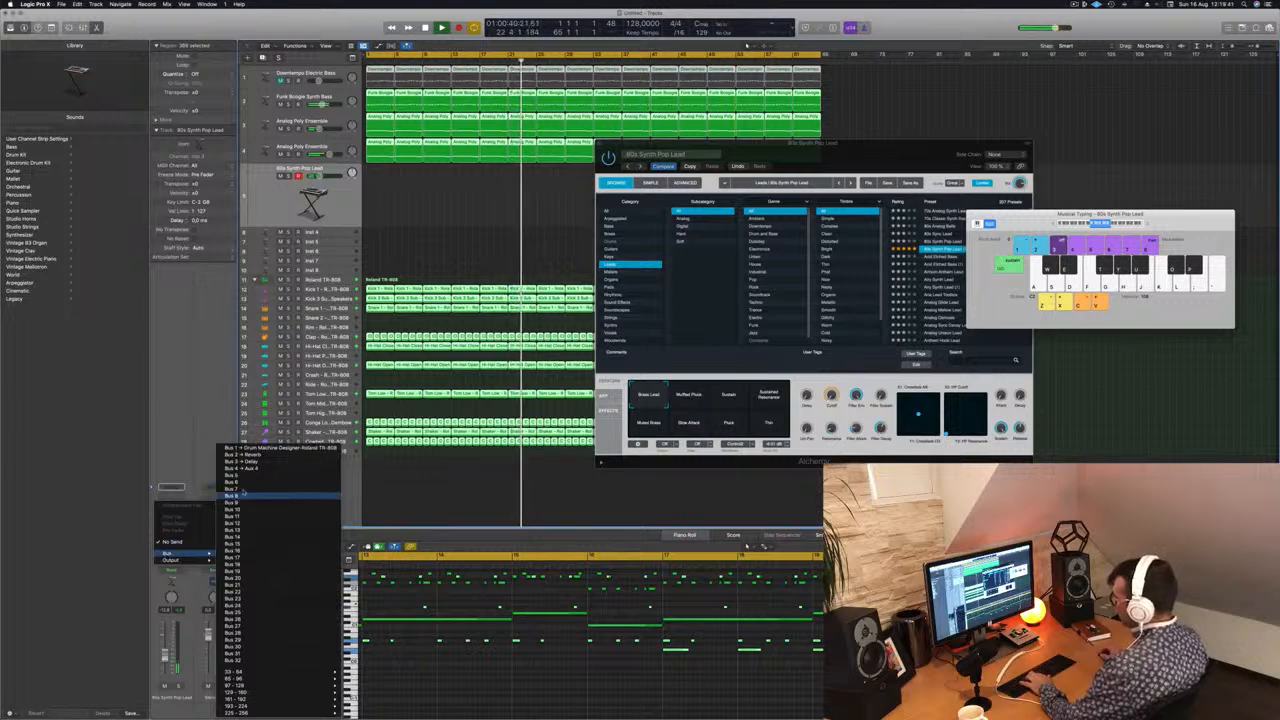
left_click(245, 478)
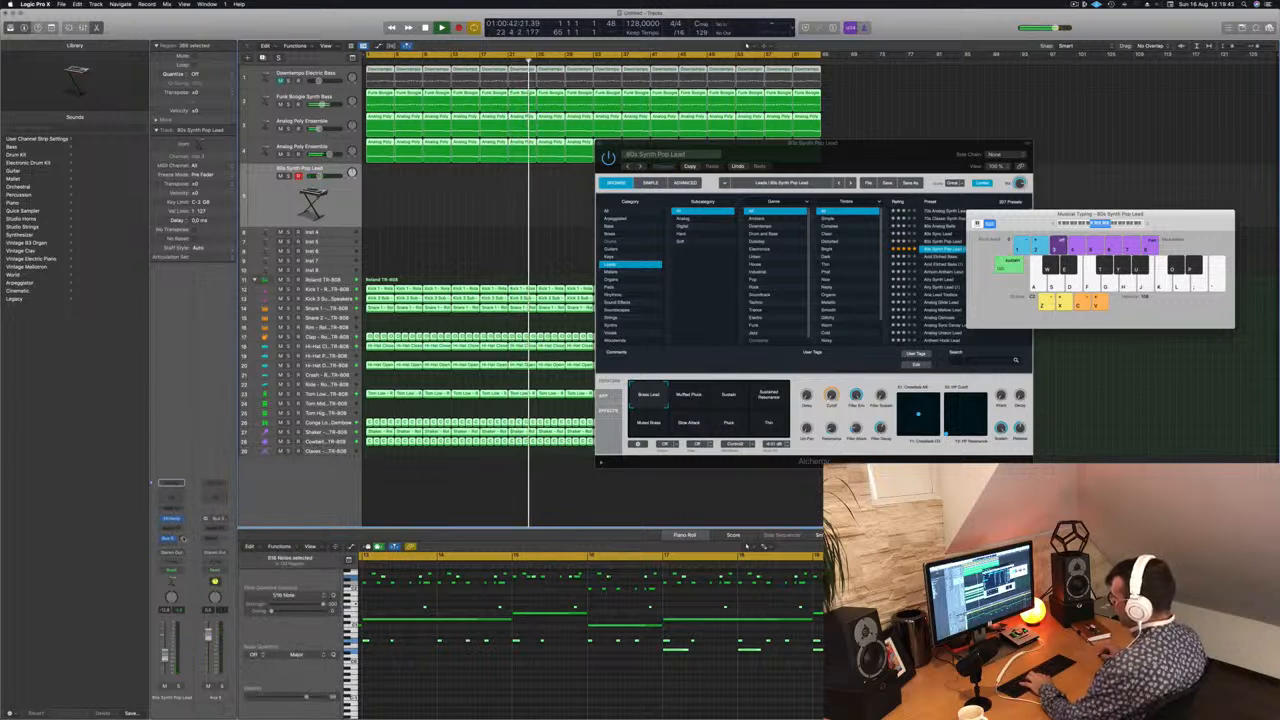
left_click(220, 527)
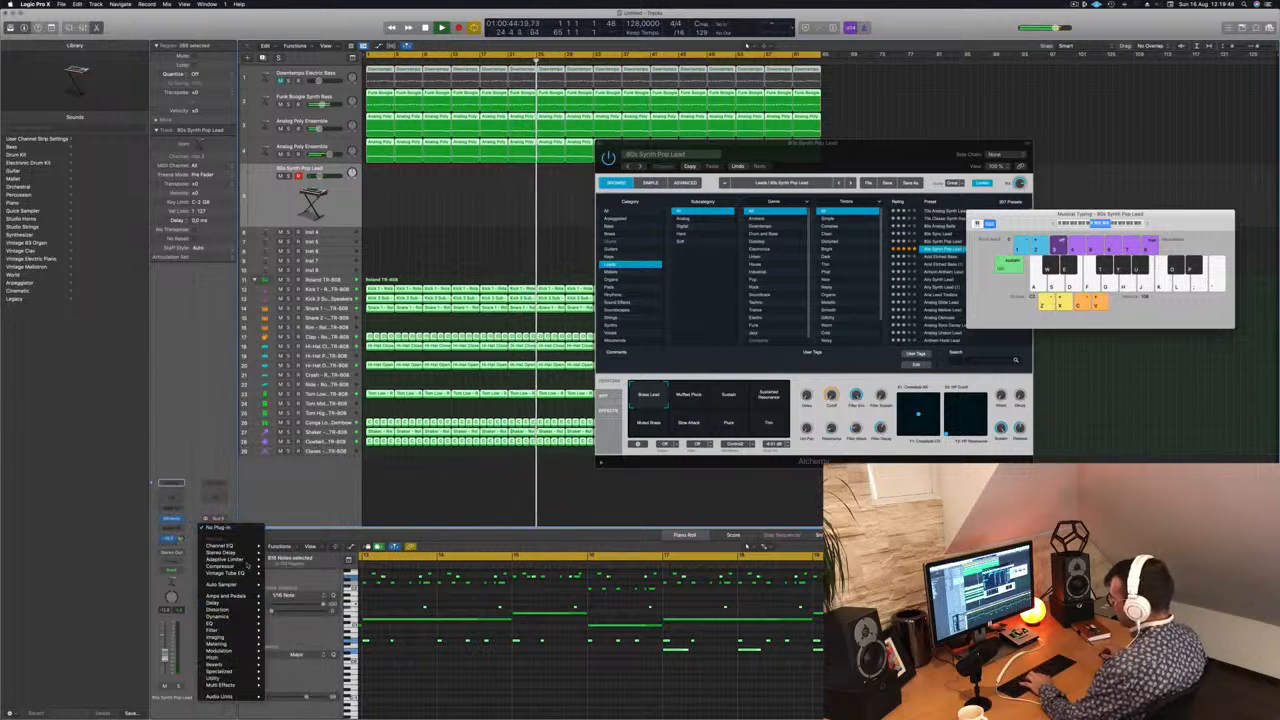
mouse_move(249, 553)
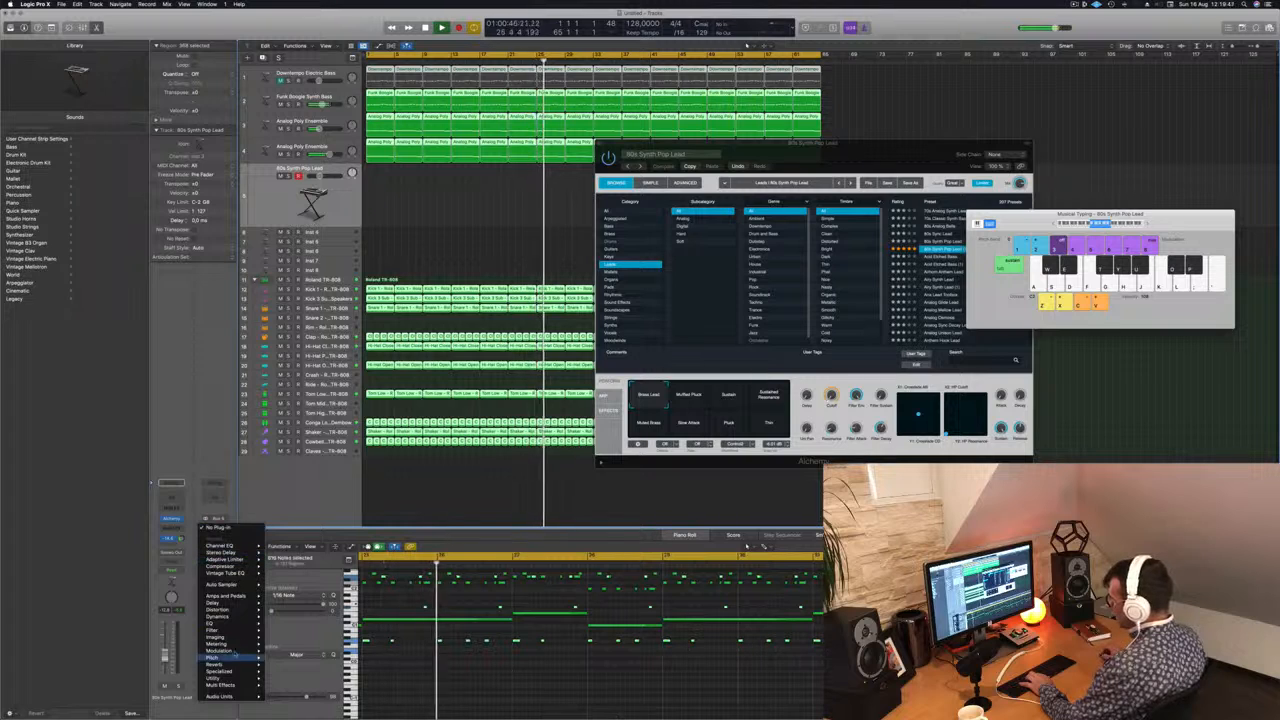
mouse_move(241, 665)
mouse_move(300, 685)
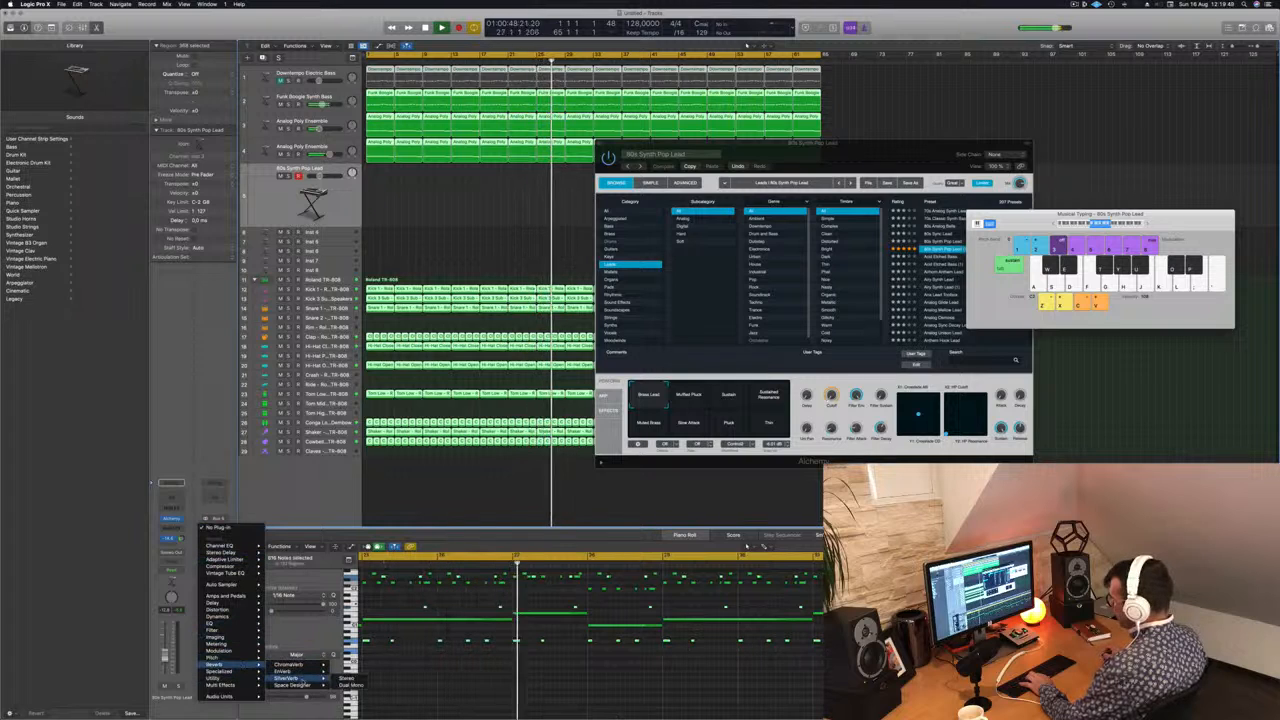
left_click(346, 686)
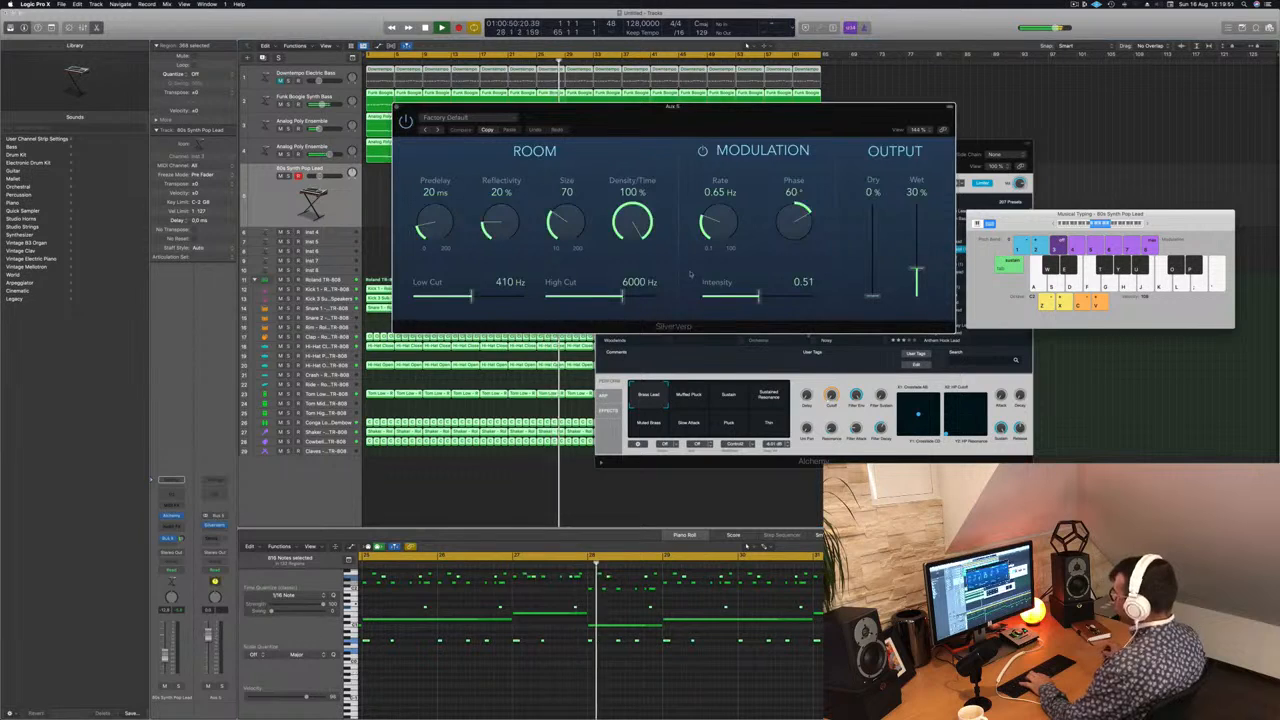
Step: Set SilverVerb's Wet output to 100%, load the saved grandiose preset and close the plug-in window
left_click_drag(918, 262, 916, 205)
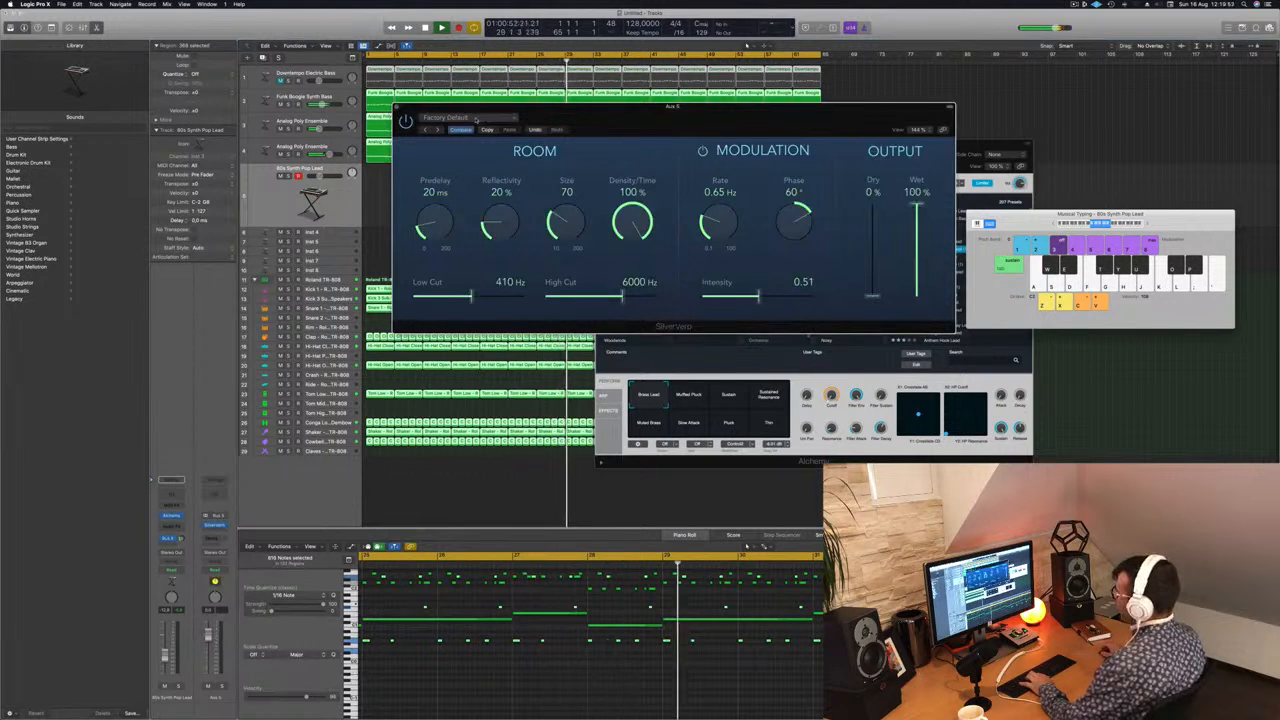
left_click(450, 118)
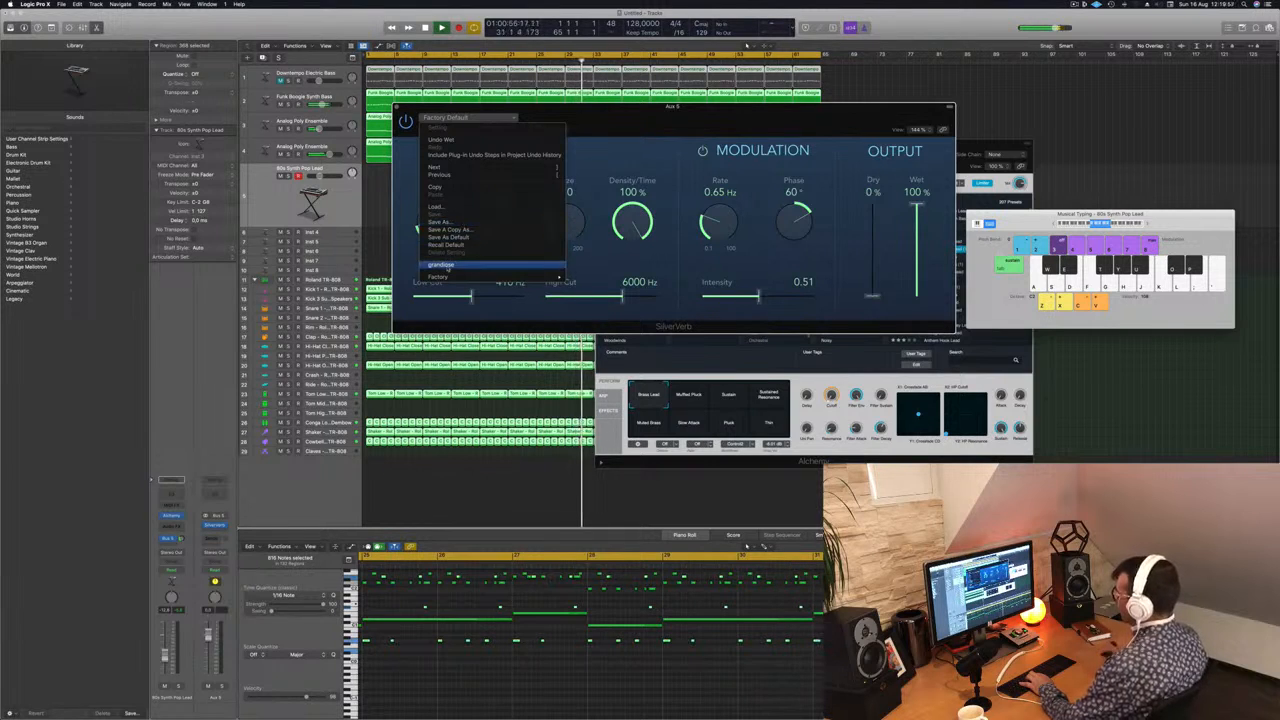
left_click(445, 265)
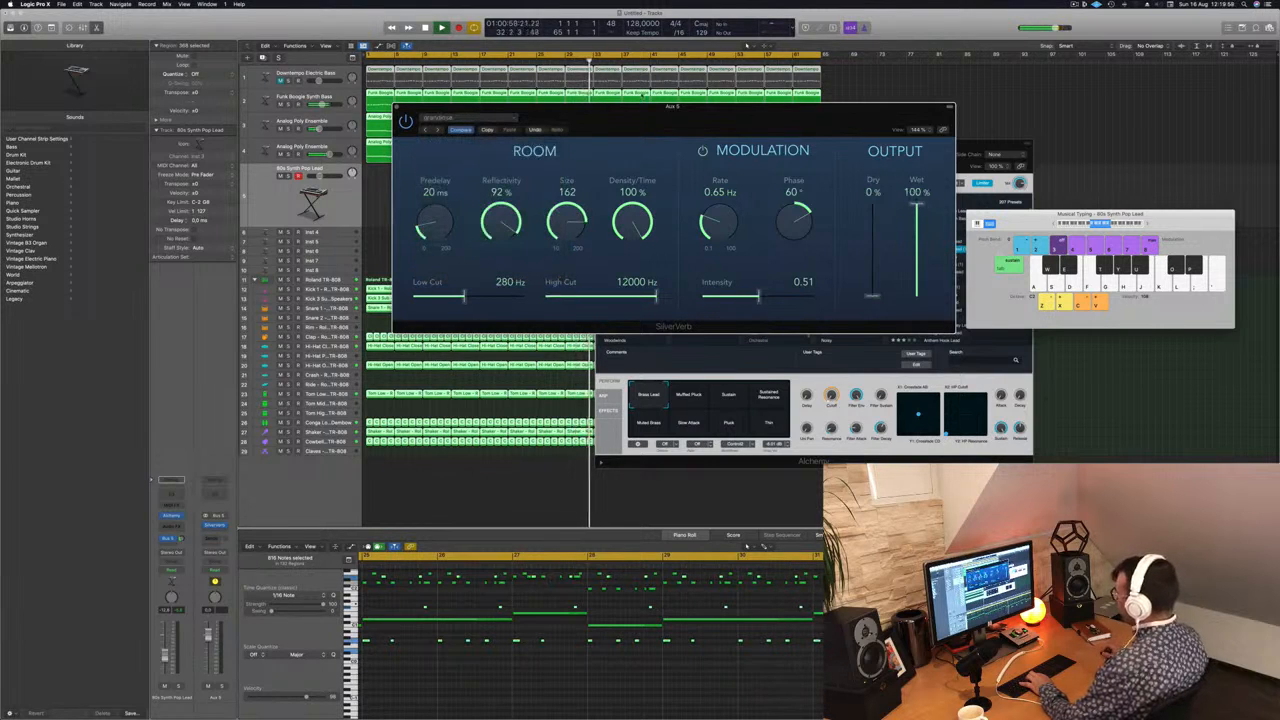
left_click(397, 107)
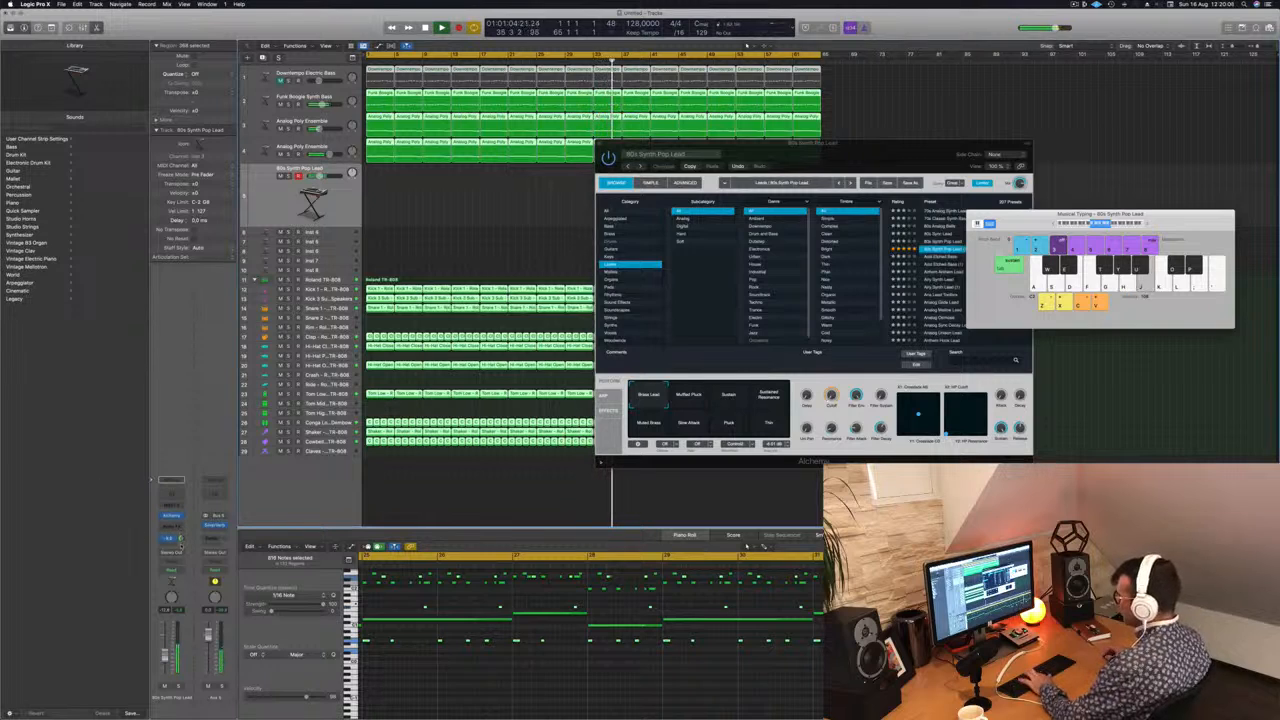
Step: Audition the lead's Alchemy snapshots, including Muffled Pluck, Sustained Resonance, Muted Brass and Slow Attack, and select Pluck
left_click_drag(879, 153, 938, 229)
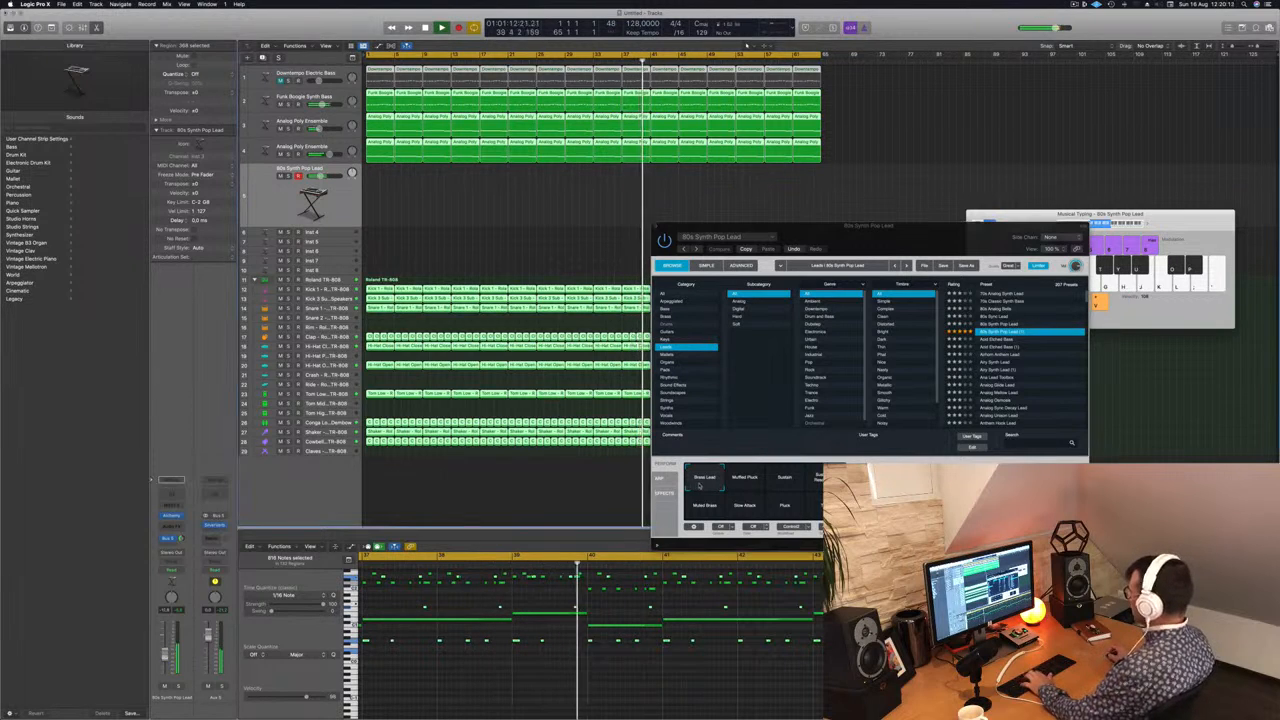
left_click(754, 479)
left_click(797, 481)
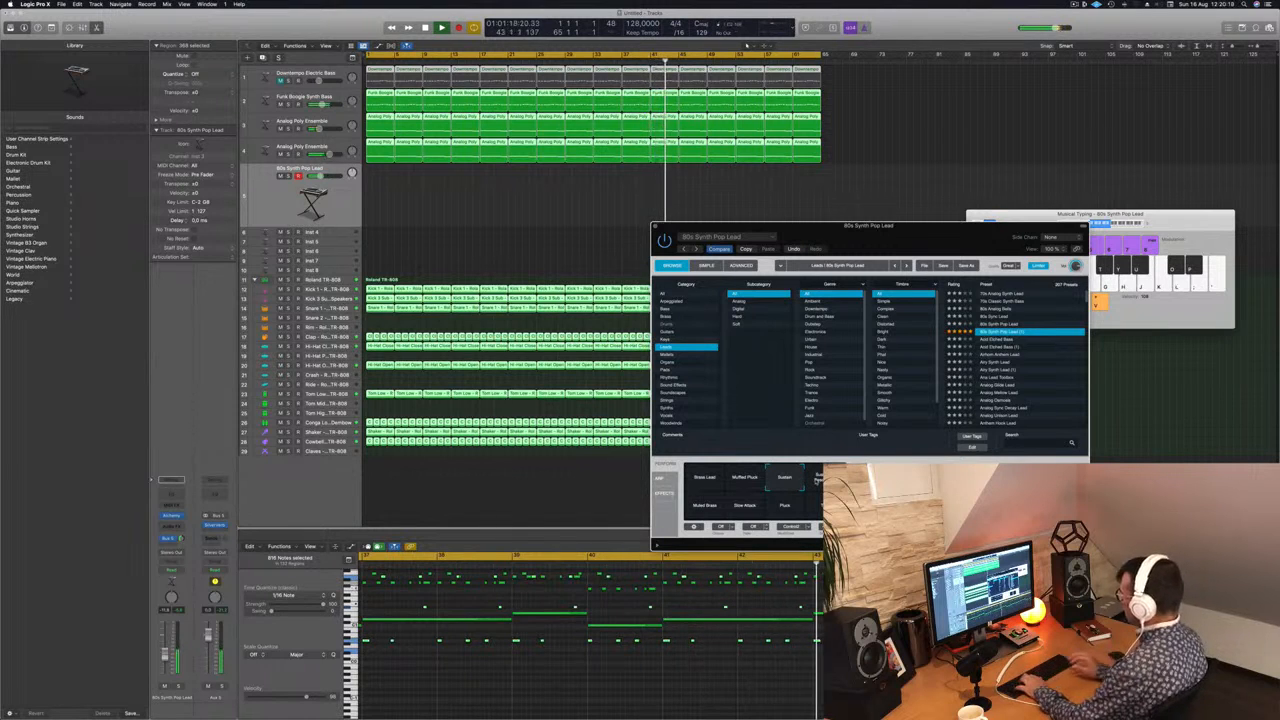
left_click(705, 506)
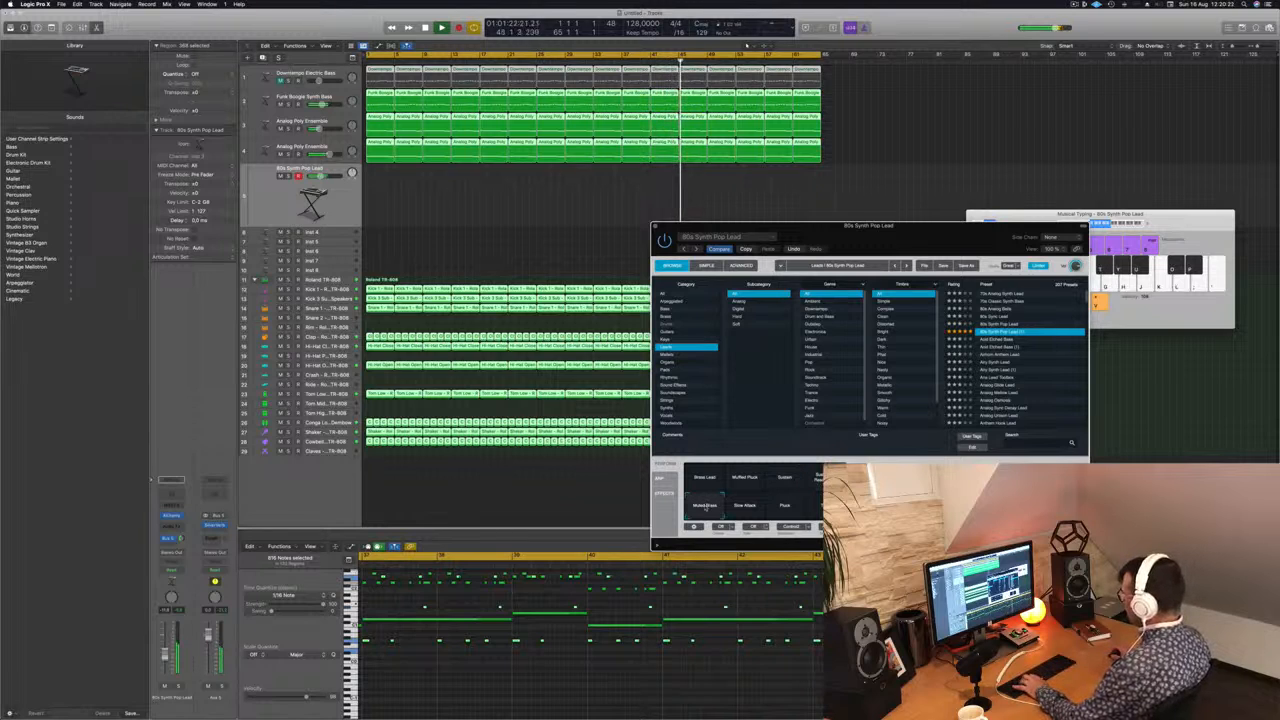
left_click(744, 508)
left_click(786, 508)
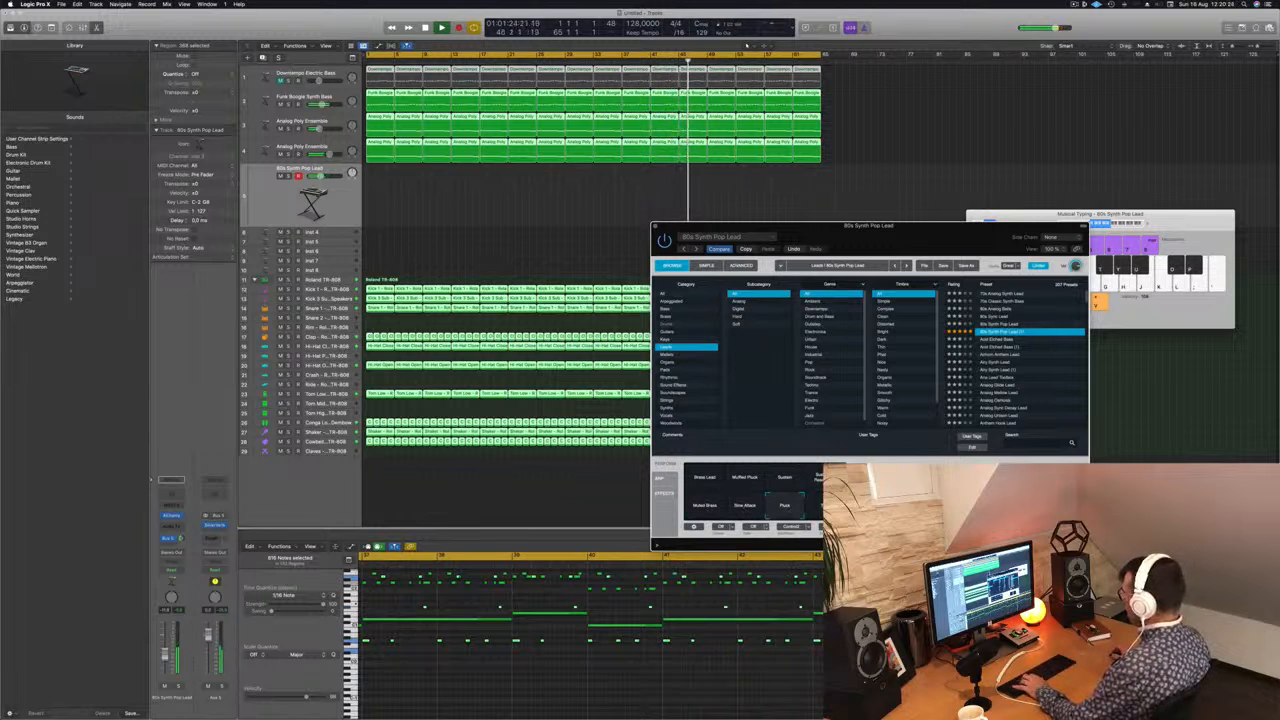
Step: Load the Resonant Sweep lead preset in Alchemy and audition its snapshots, including Dark, Dark LFO and Deep Phase
scroll(1050, 369, "down", 15)
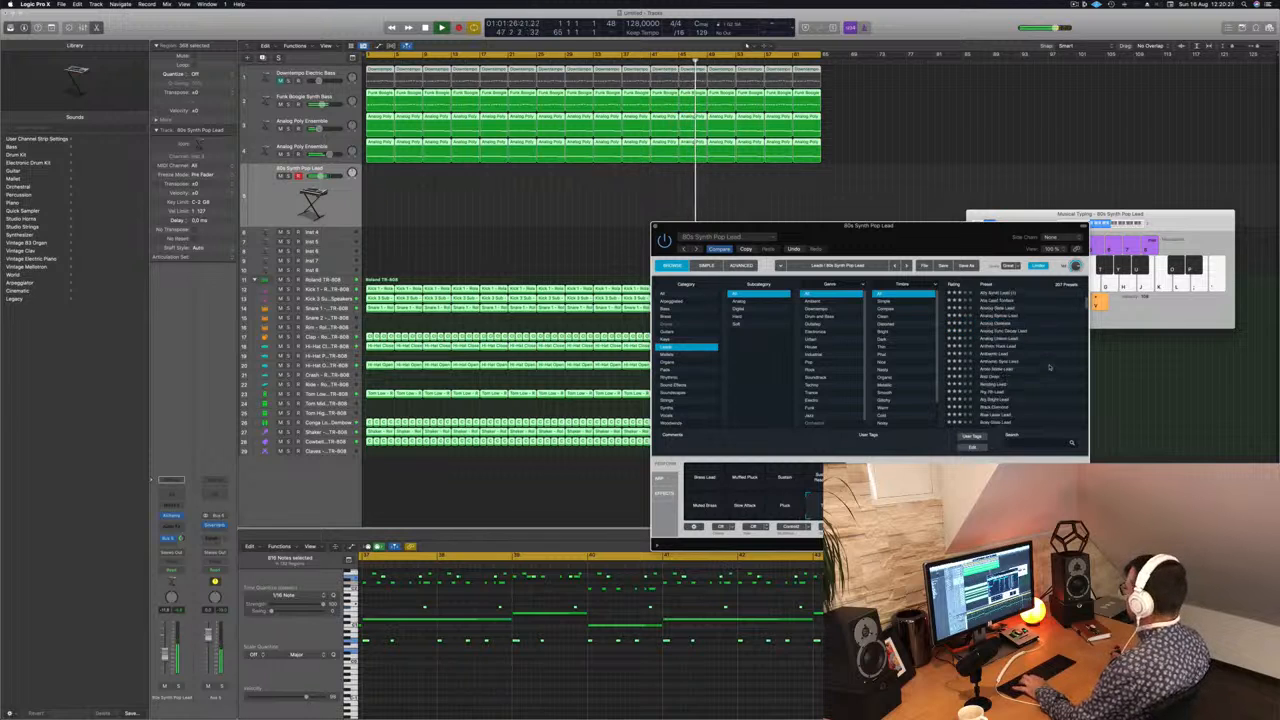
left_click(983, 358)
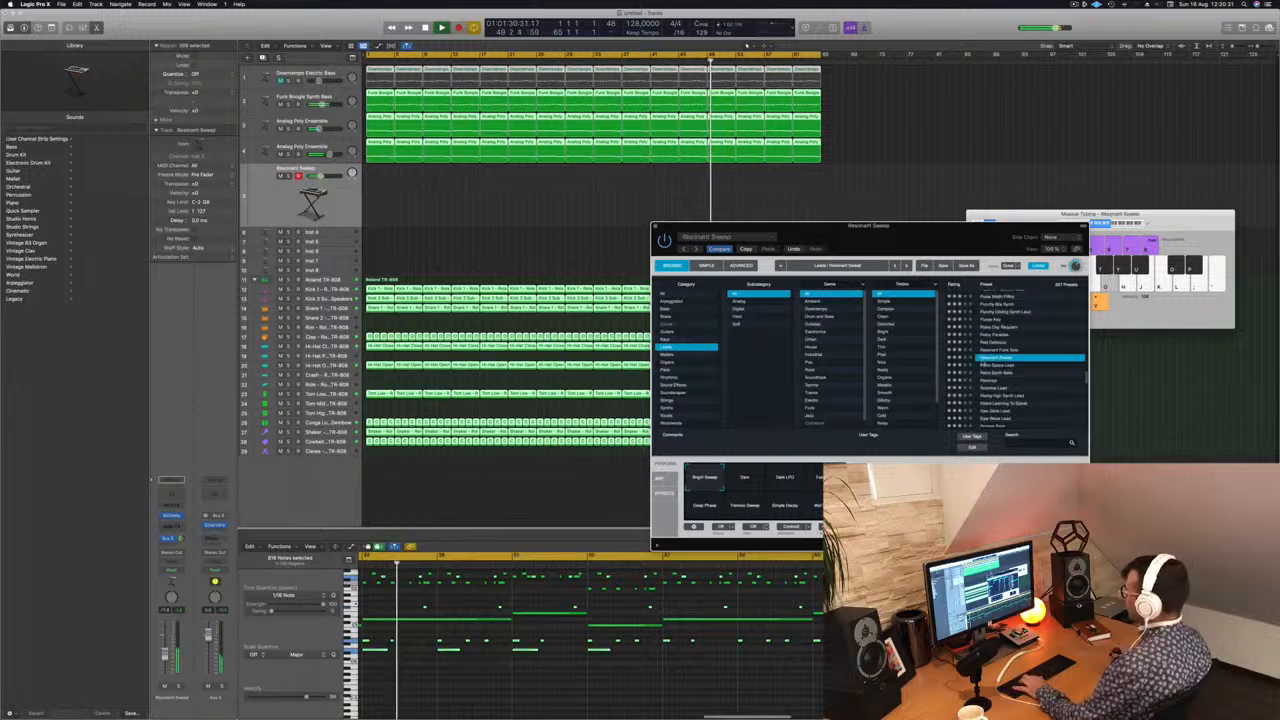
left_click(750, 482)
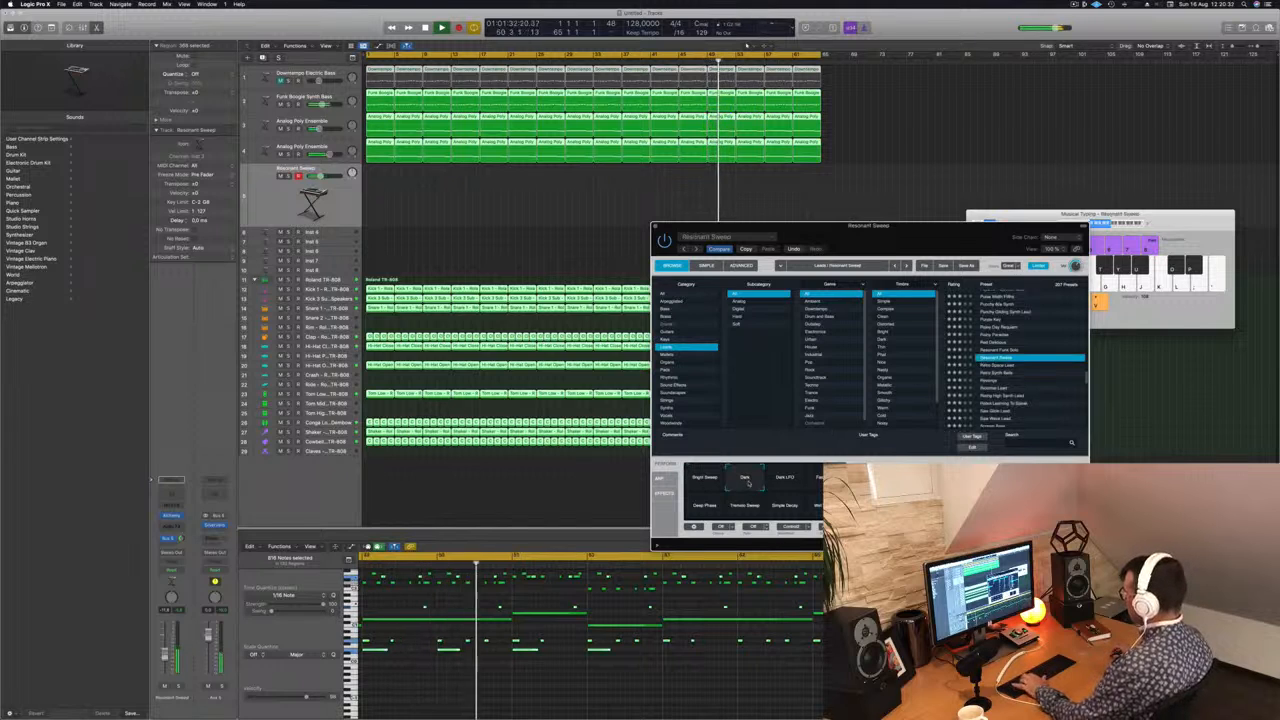
left_click(784, 478)
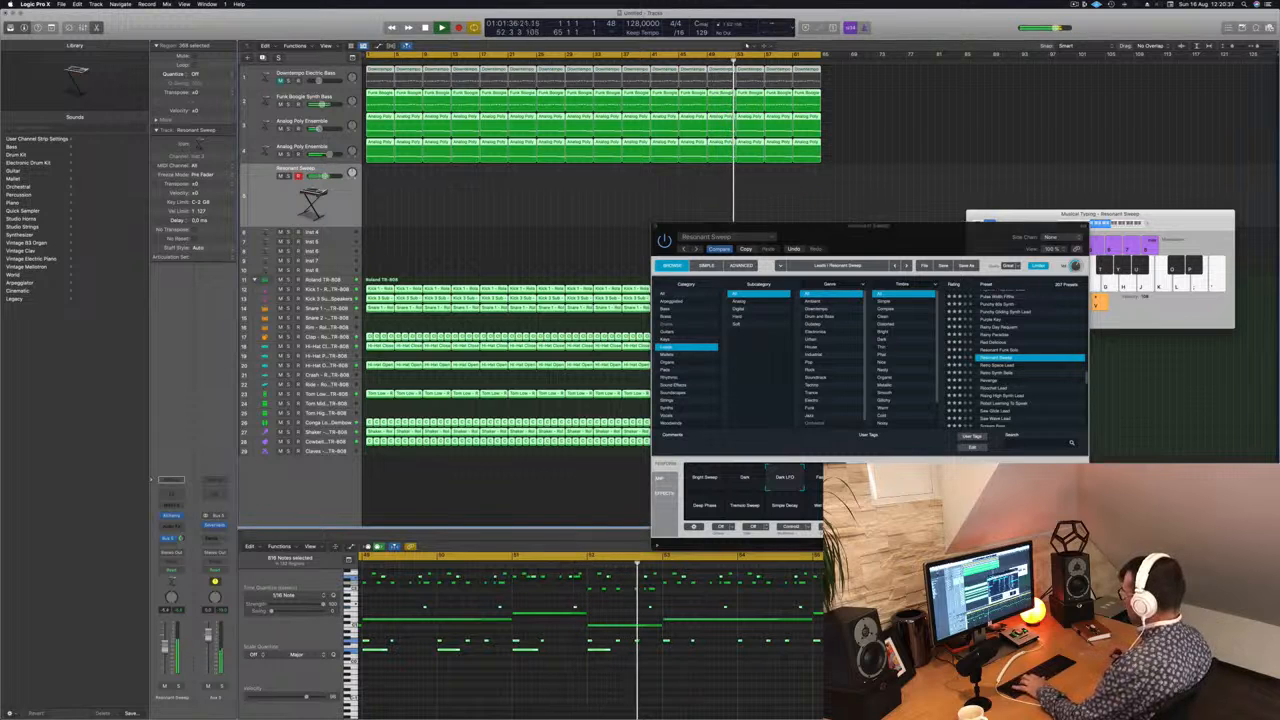
left_click(824, 478)
left_click(701, 508)
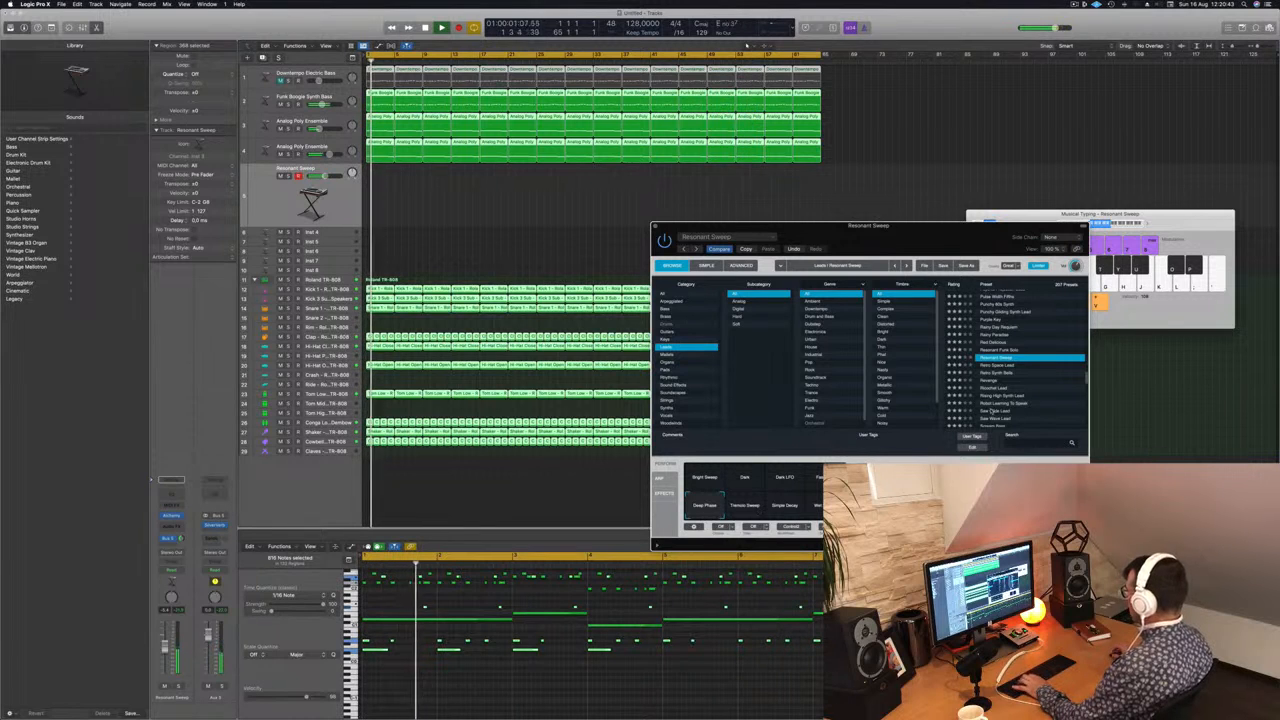
Step: Audition the Retro Space Lead and Ricochet Lead presets on the lead track, and load Rising High Synth Lead
left_click(1010, 366)
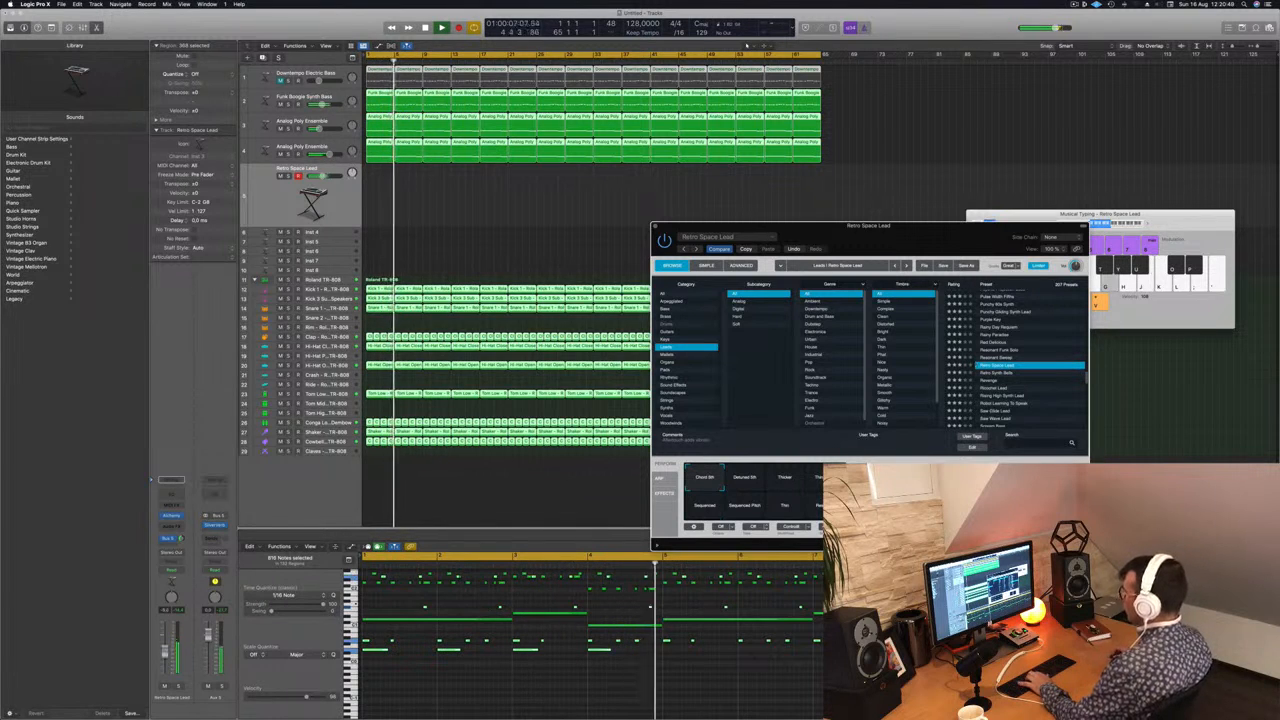
scroll(1012, 355, "down", 2)
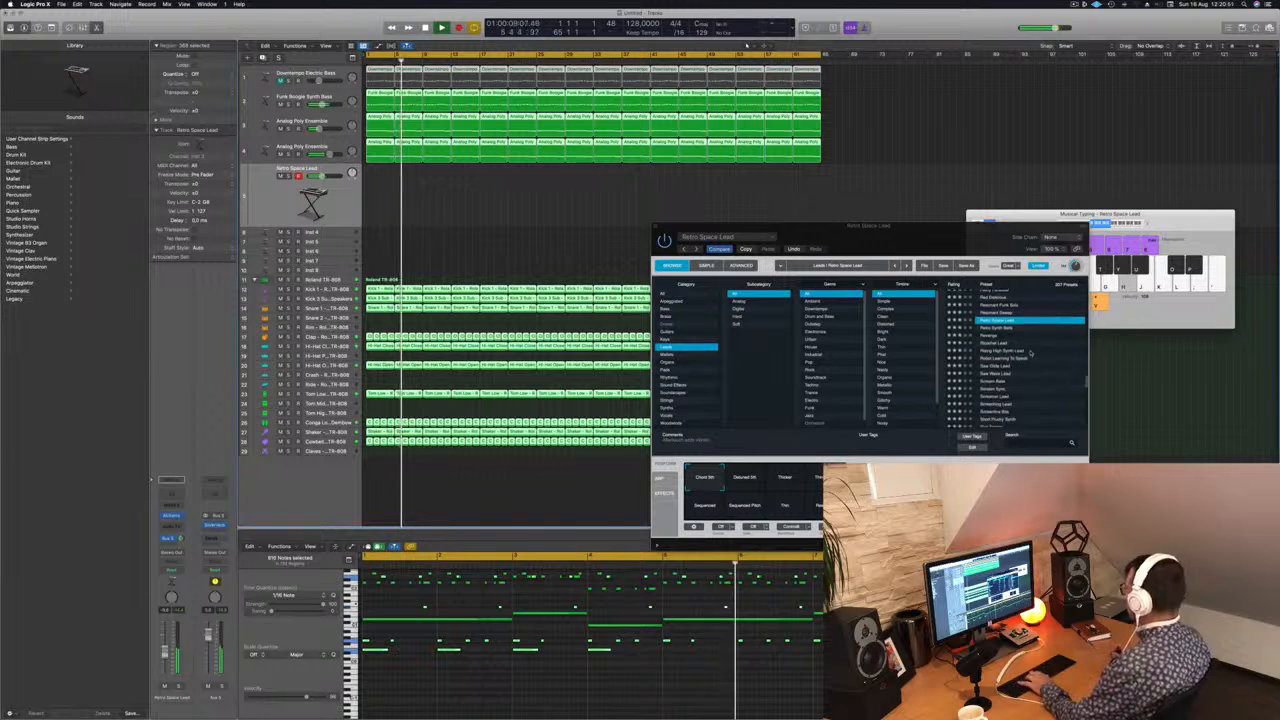
left_click(1006, 343)
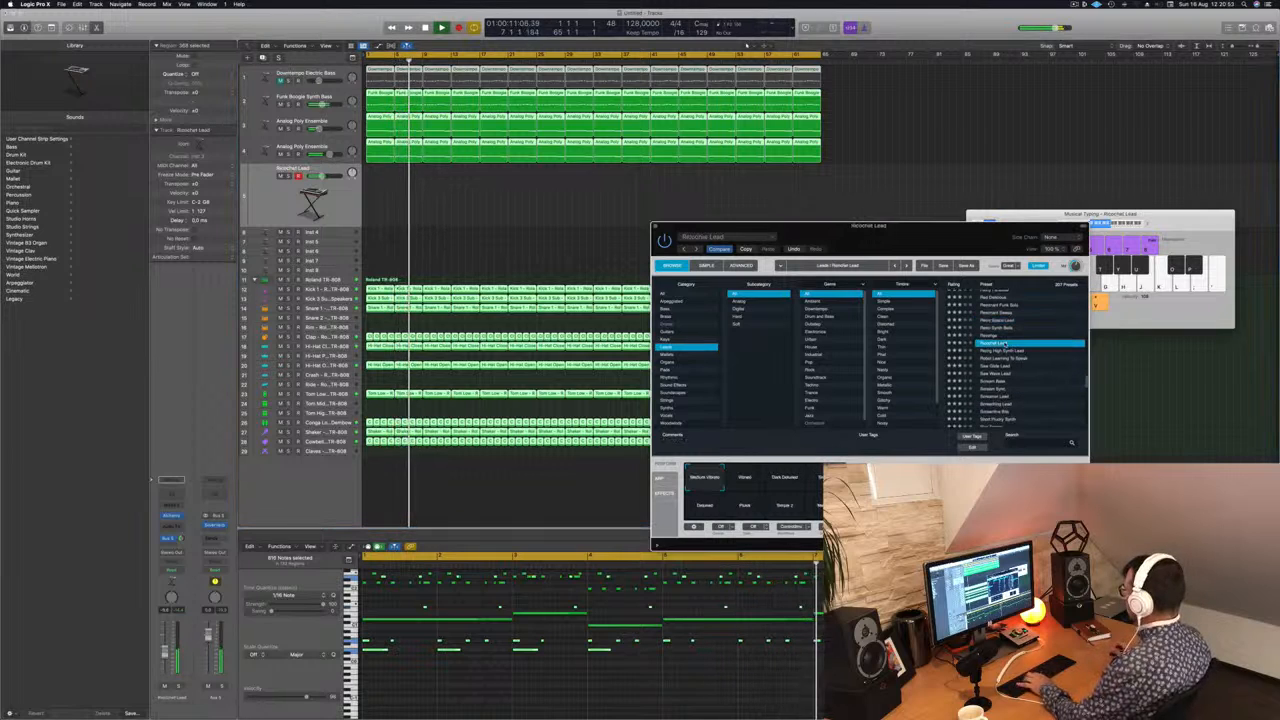
left_click(1006, 351)
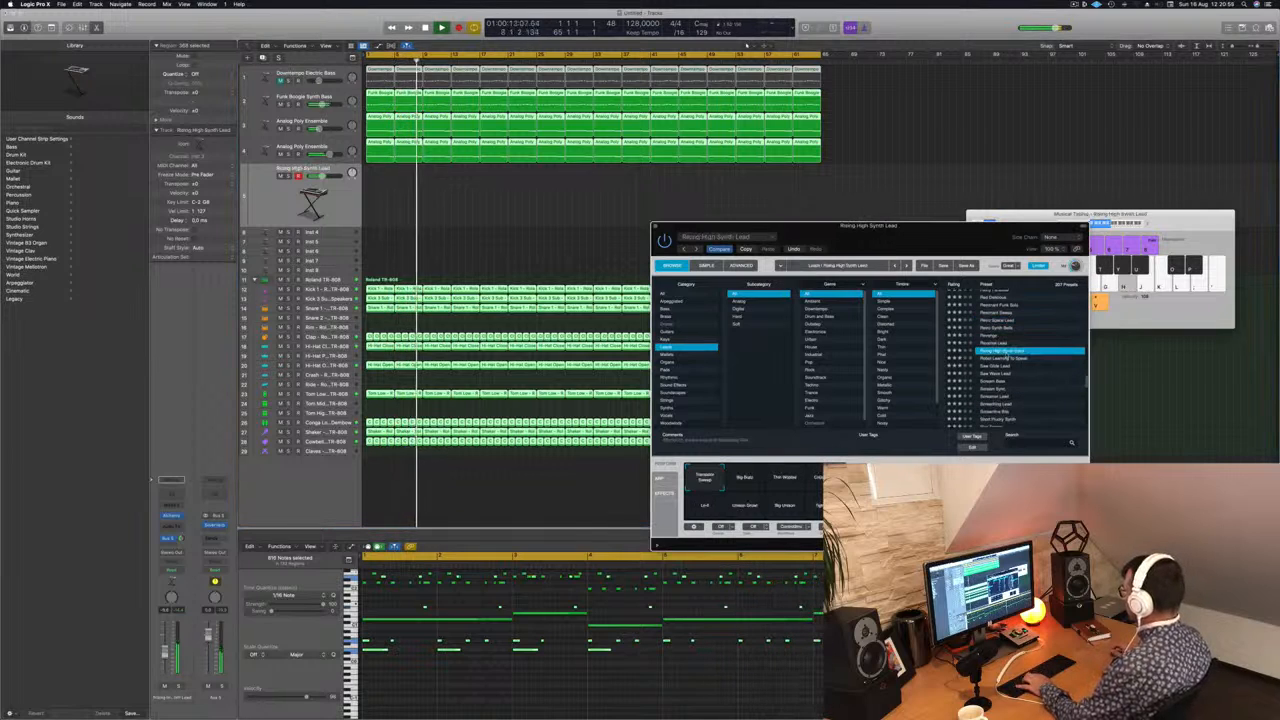
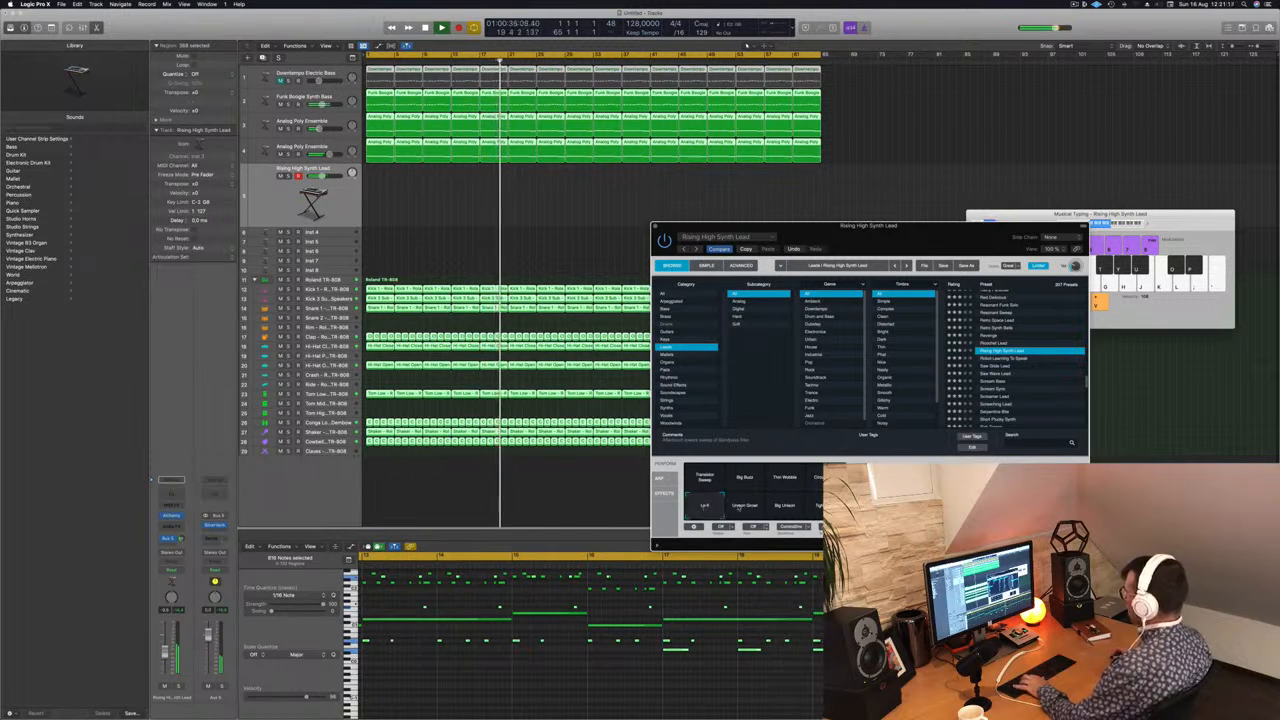
Step: Audition Rising High Synth Lead's Unison Growl, Big Unison and Tight Stab snapshots and select Circuit Bent
left_click(742, 506)
left_click(784, 511)
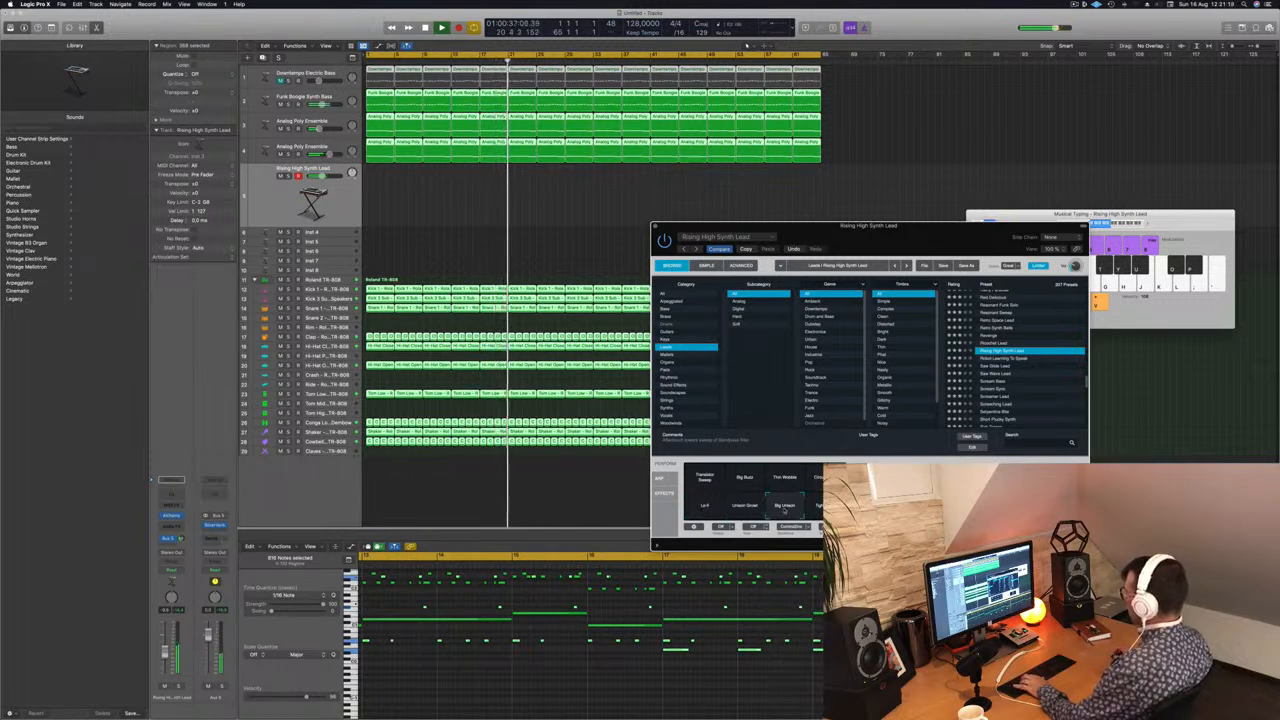
left_click(818, 505)
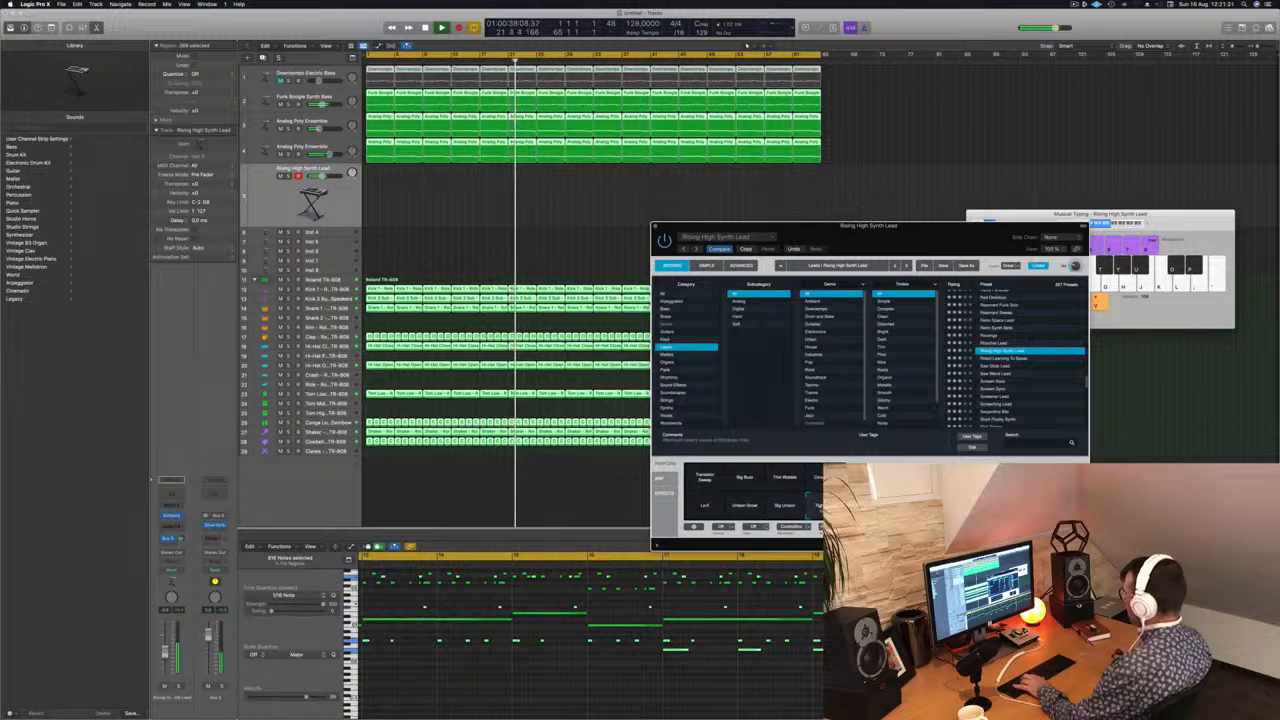
left_click(818, 477)
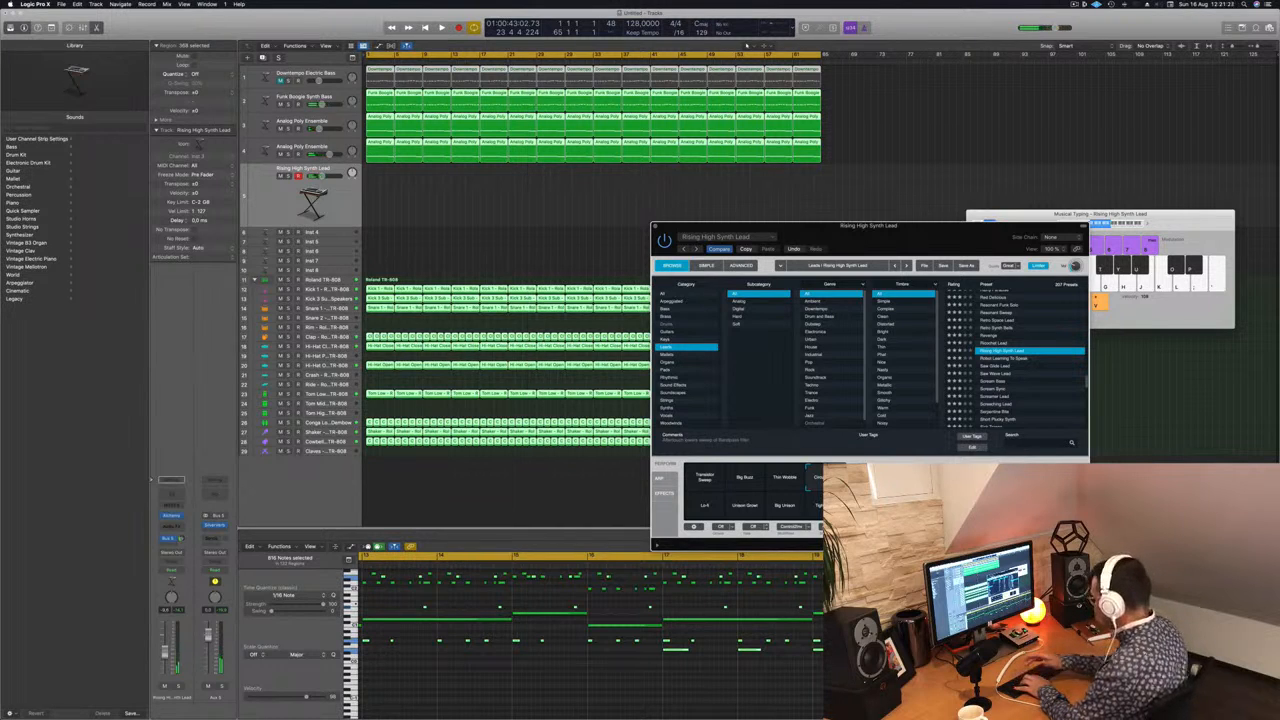
Step: Record a two-bar lead phrase from bar 1 and copy its region to bars 5, 9 and 13
key("r")
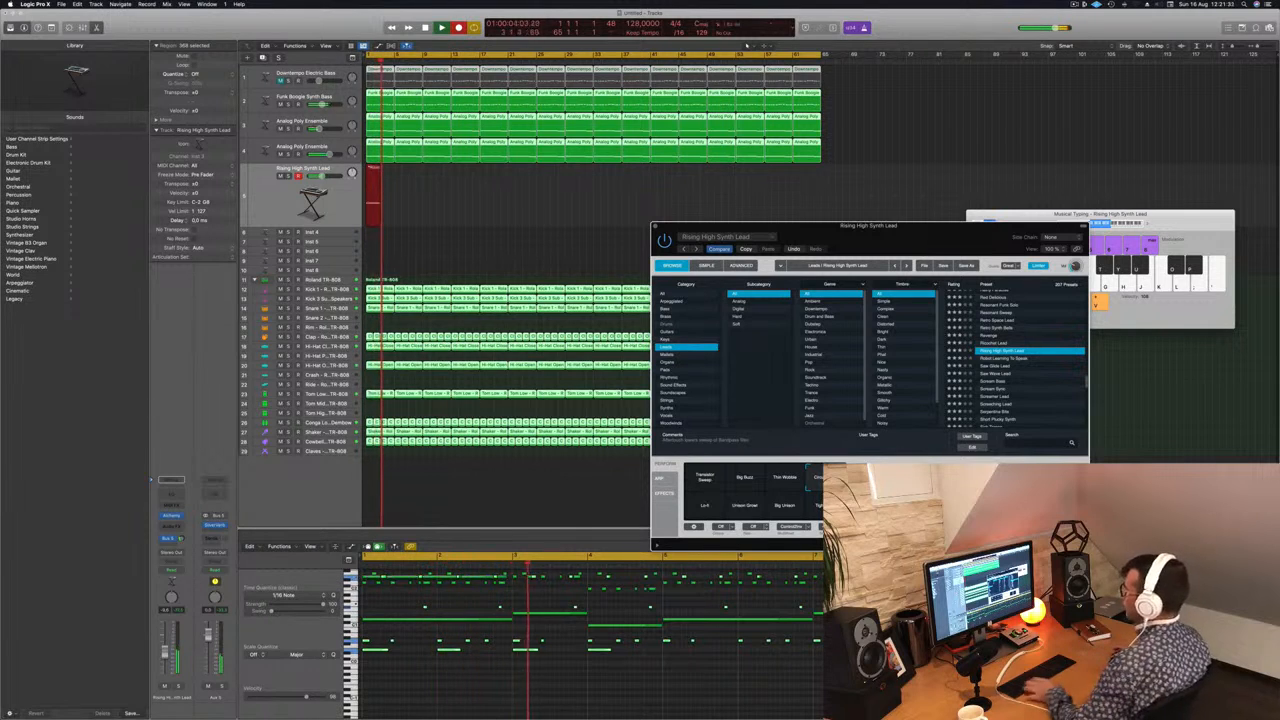
key("space")
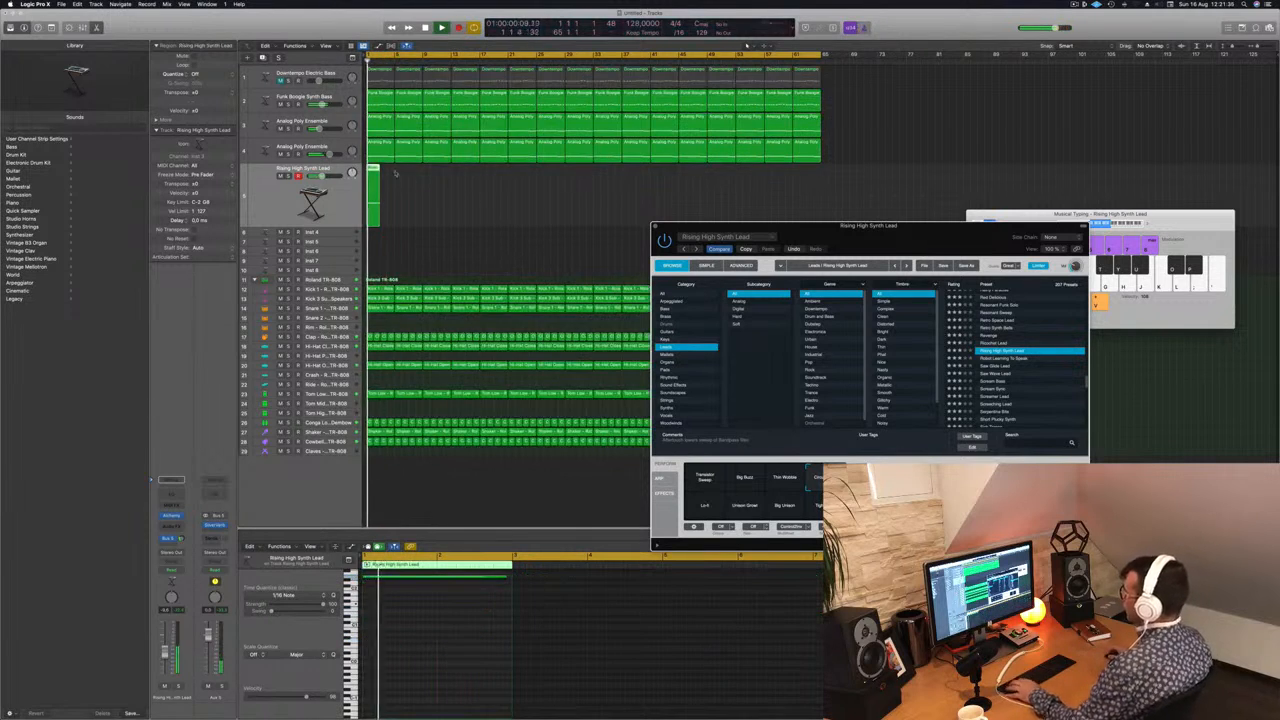
left_click_drag(374, 168, 437, 176)
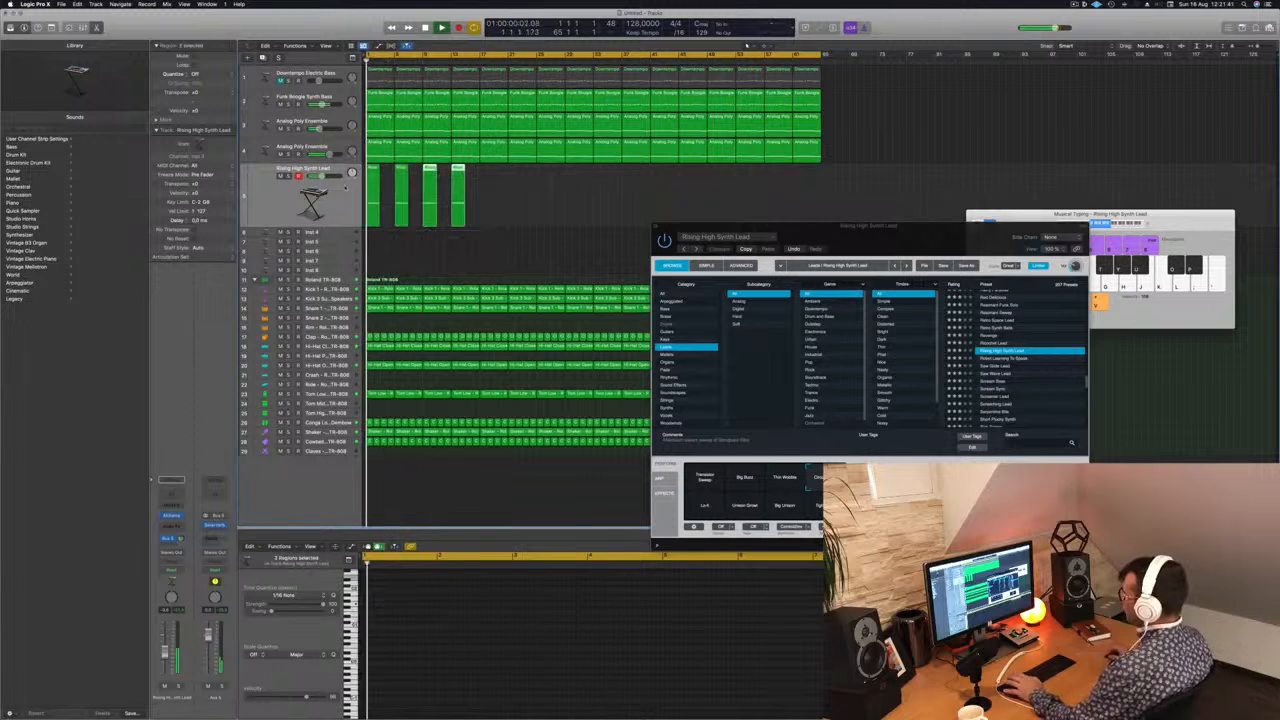
Step: Duplicate the lead track with its settings and repeat the original track's lead regions every four bars up to bar 61
left_click(329, 219)
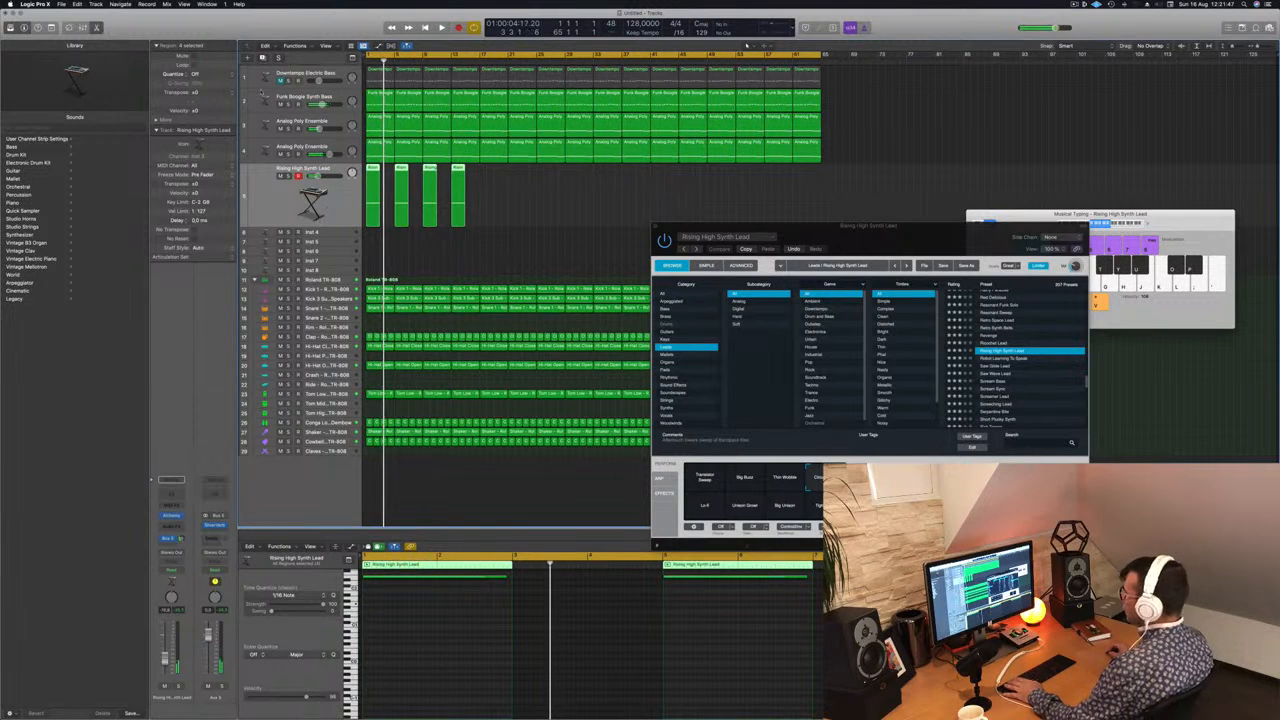
key("super+d")
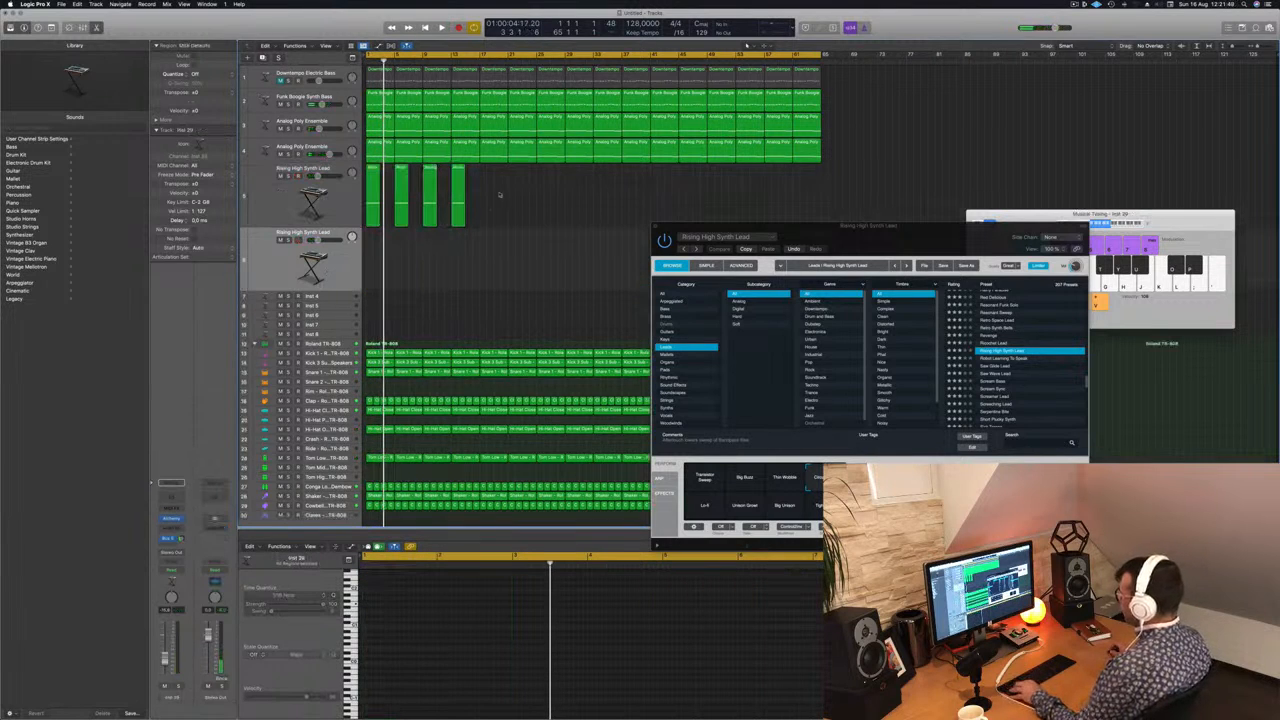
left_click_drag(499, 194, 362, 218)
left_click_drag(374, 171, 489, 180)
left_click_drag(659, 186, 603, 184)
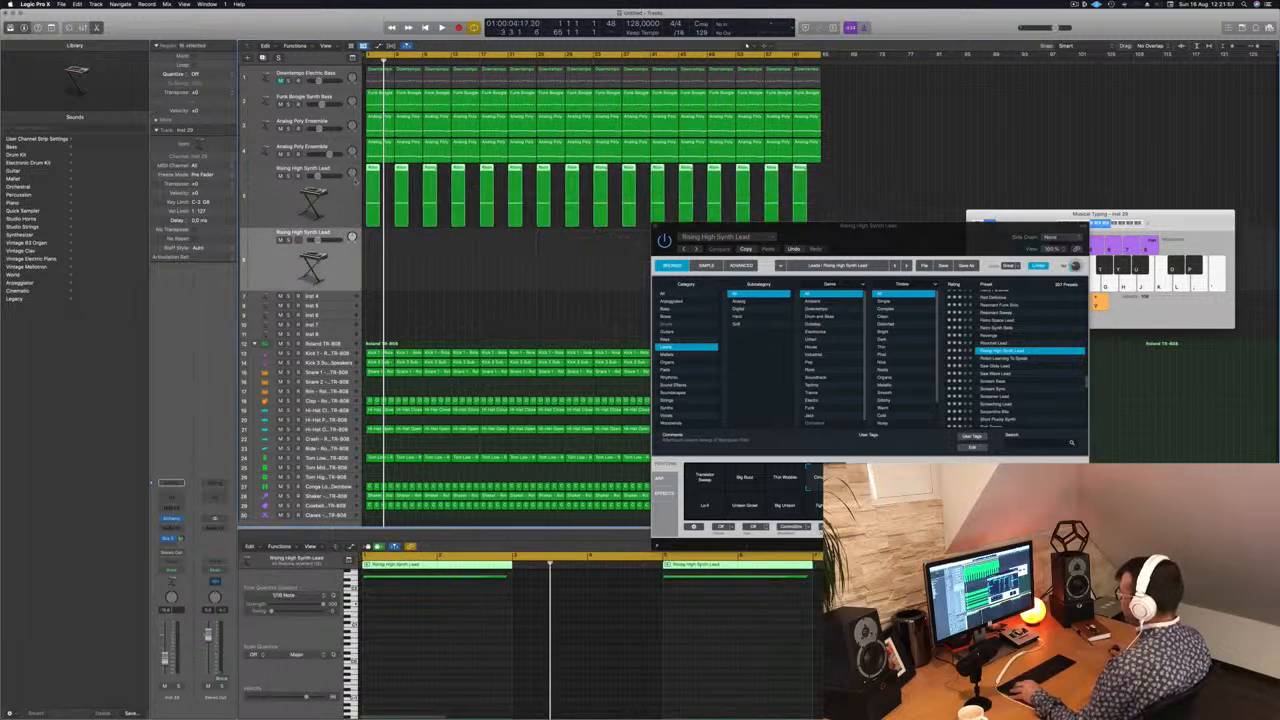
Step: Copy all lead regions to the duplicated track, offset by two bars to start at bar 3, and play from the start
left_click_drag(371, 168, 386, 260)
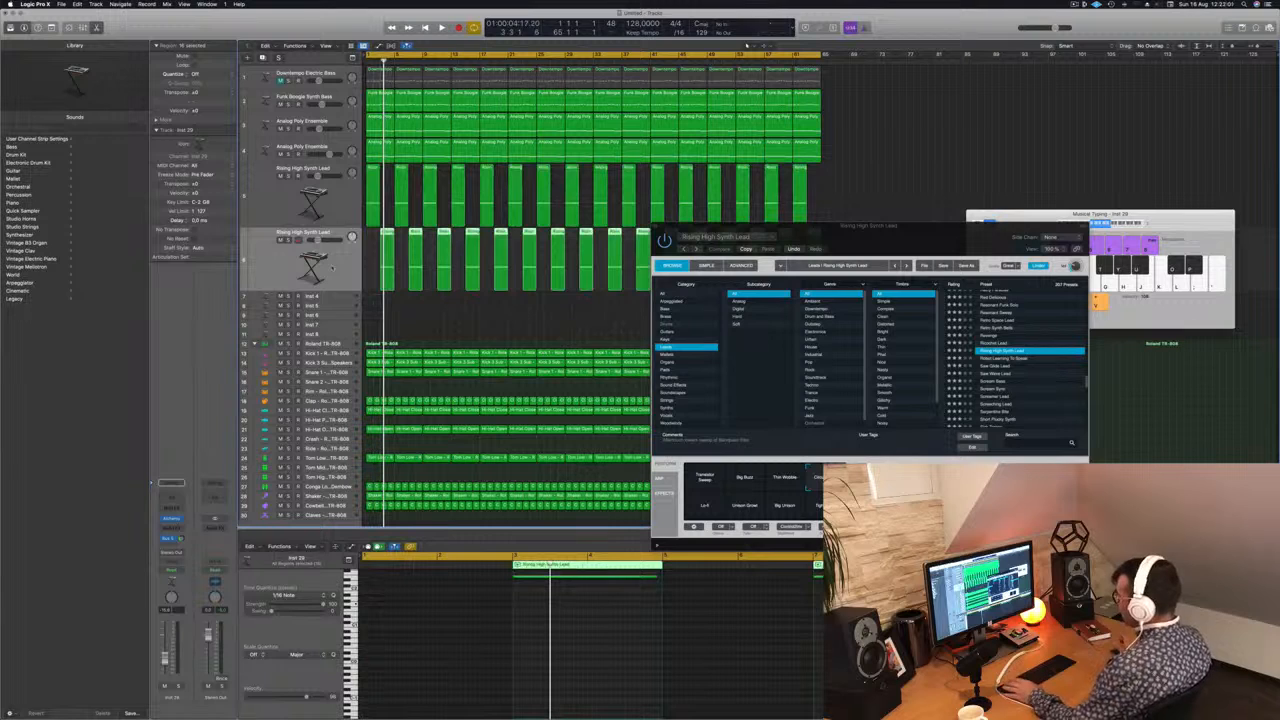
key("space")
key("space")
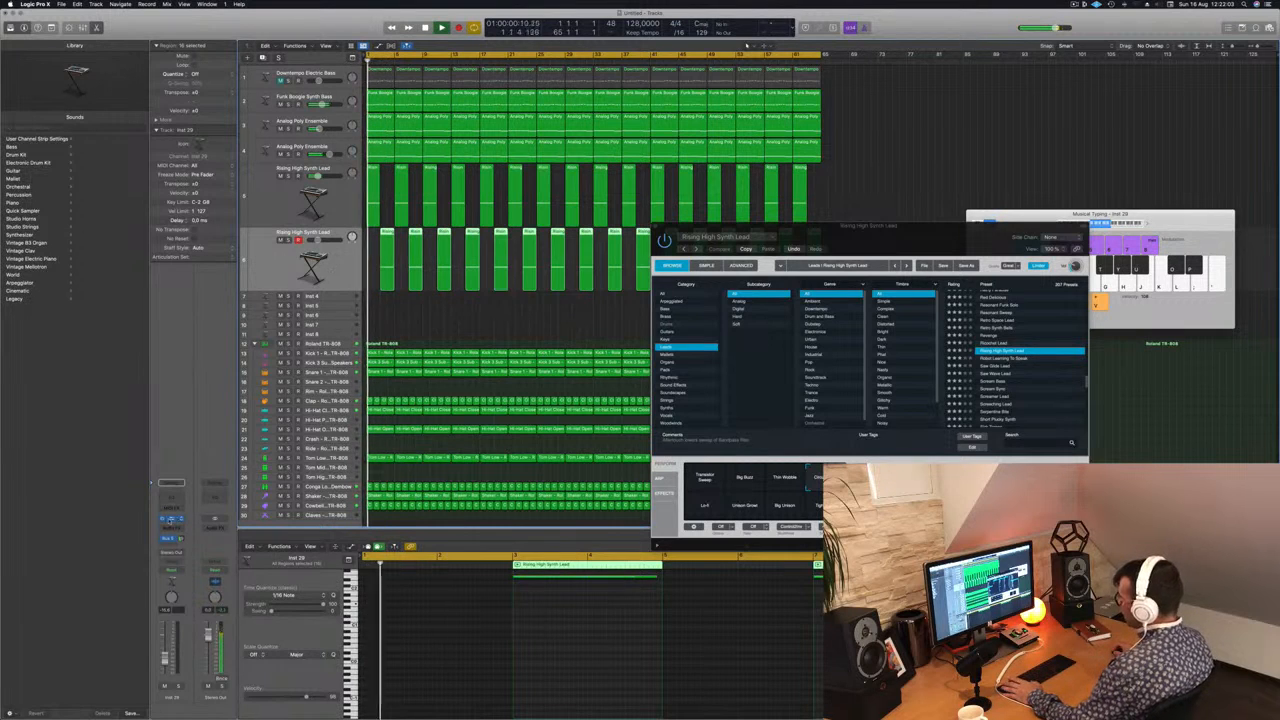
Step: Open the duplicated lead track's Alchemy and audition its Lo-Fi and Tight Stab snapshots during playback
left_click(170, 520)
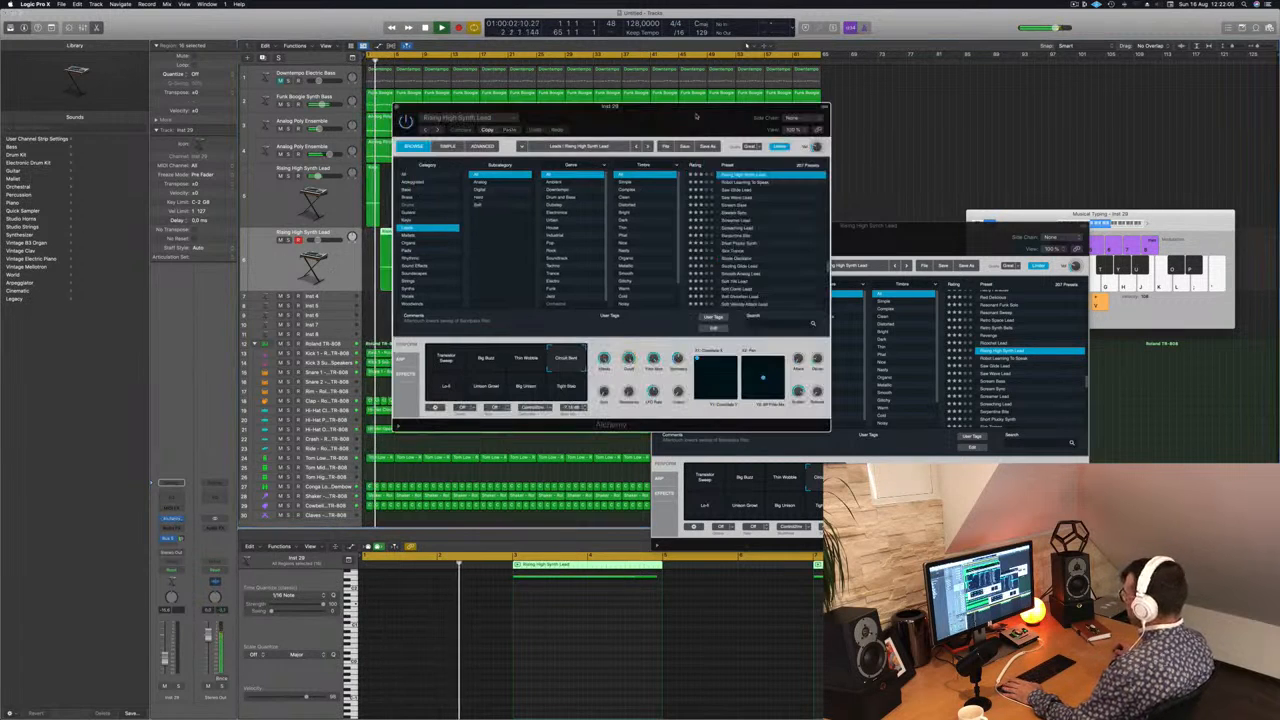
left_click_drag(697, 116, 1031, 189)
key("space")
left_click(763, 448)
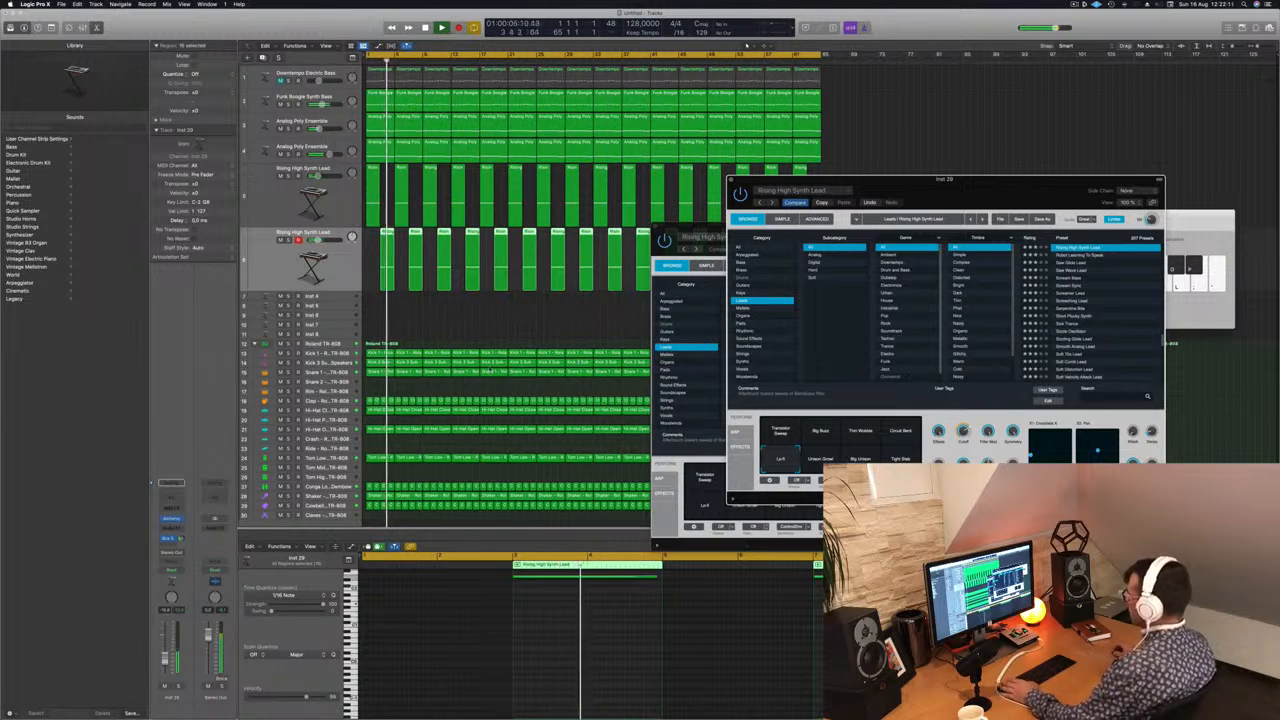
left_click(901, 457)
key("space")
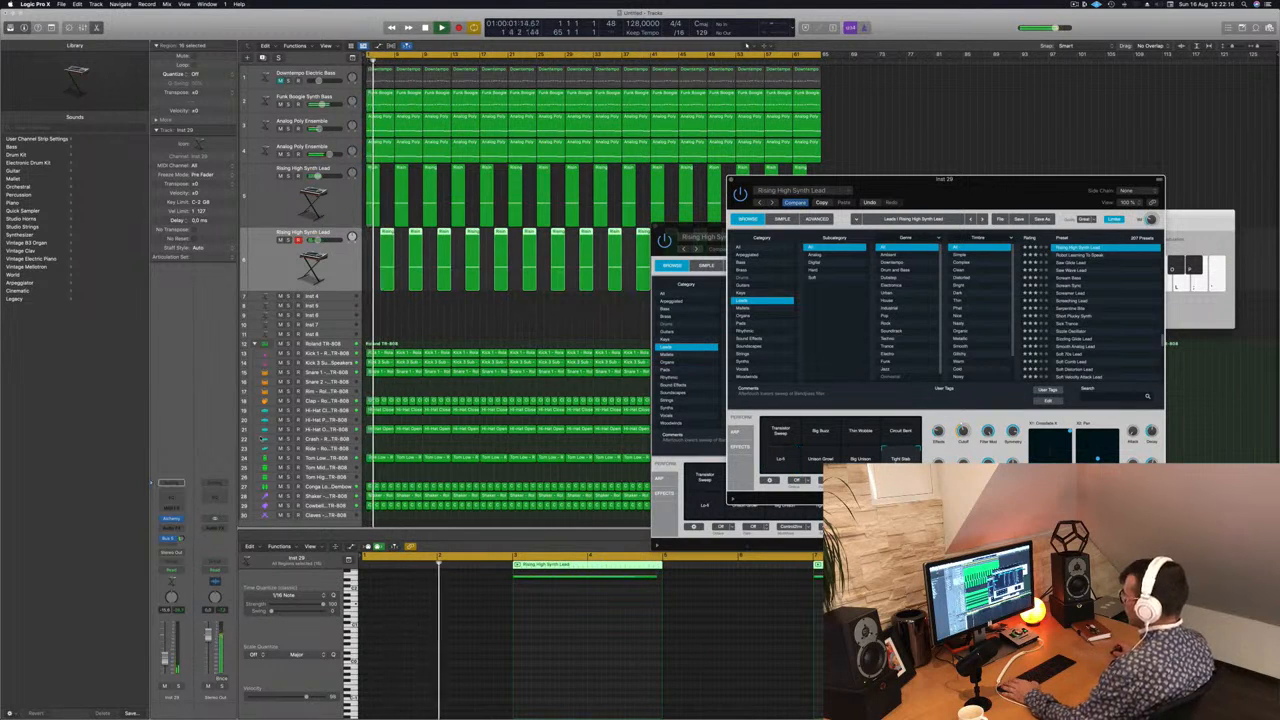
Step: Compare the two lead tracks in playback, audition Circuit Bent and Lo-Fi on the duplicate, and select the Transistor Sweep snapshot
left_click(268, 200)
key("Return")
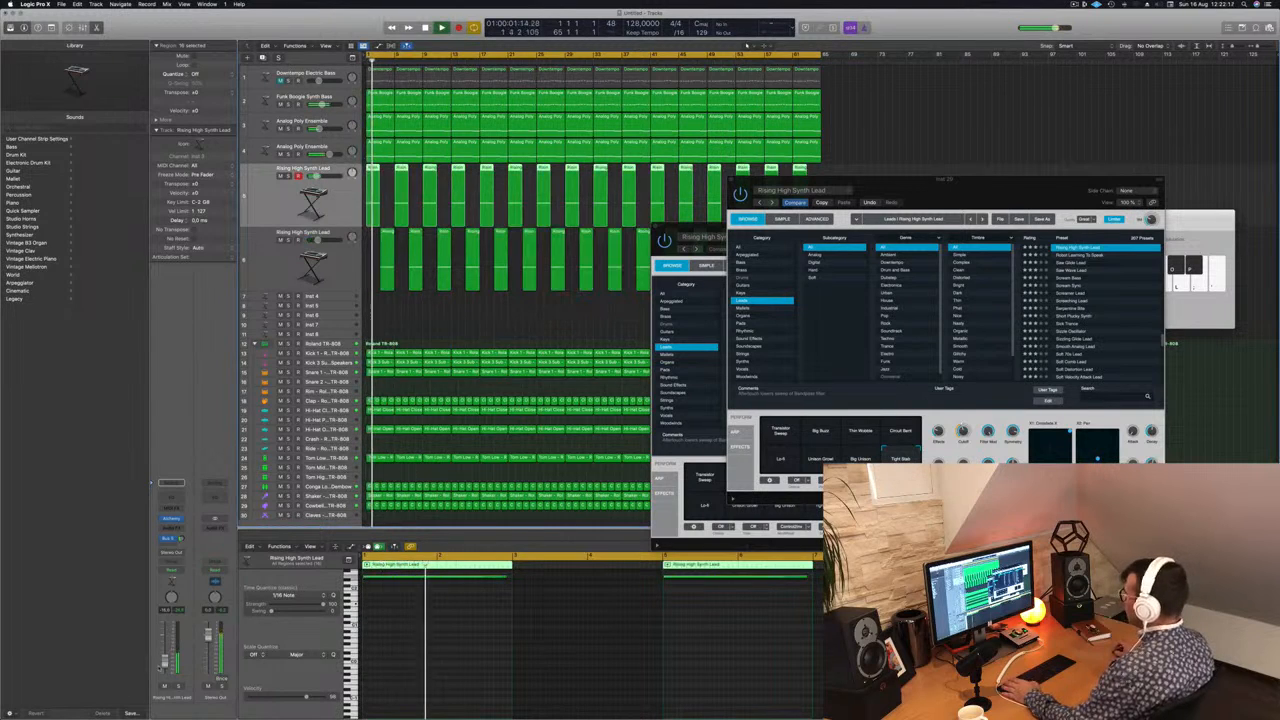
left_click(325, 272)
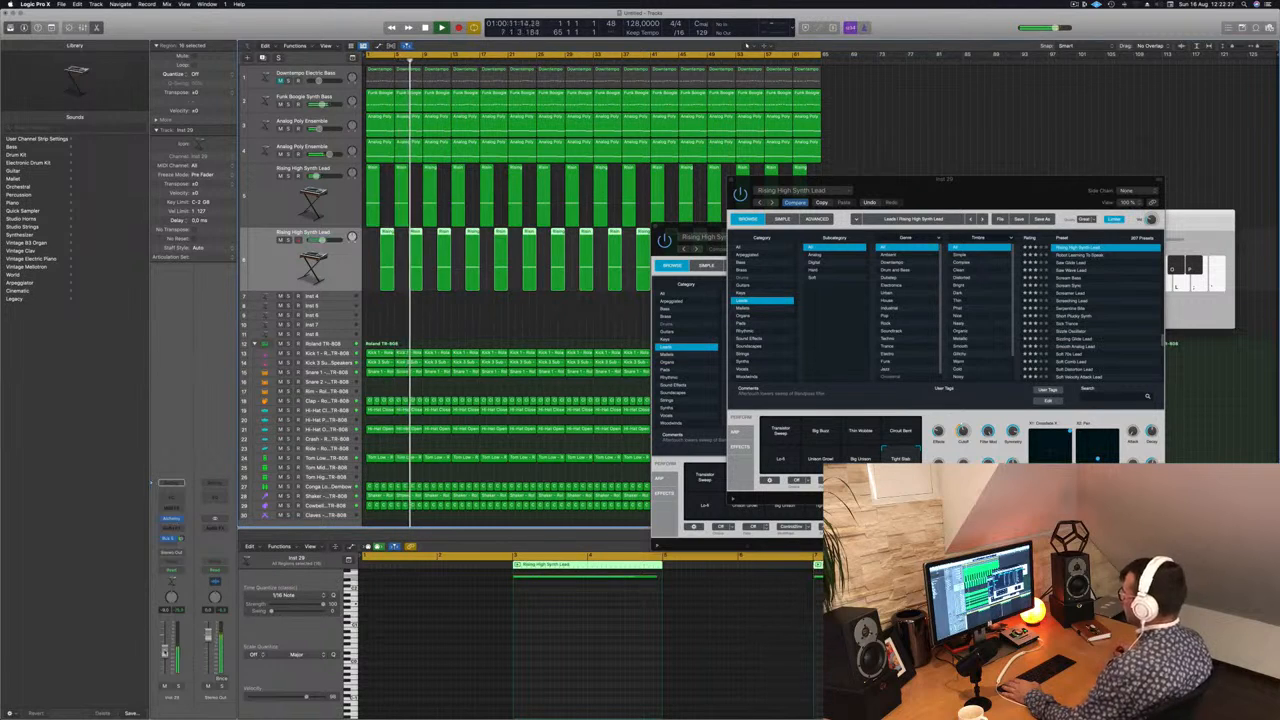
left_click(899, 432)
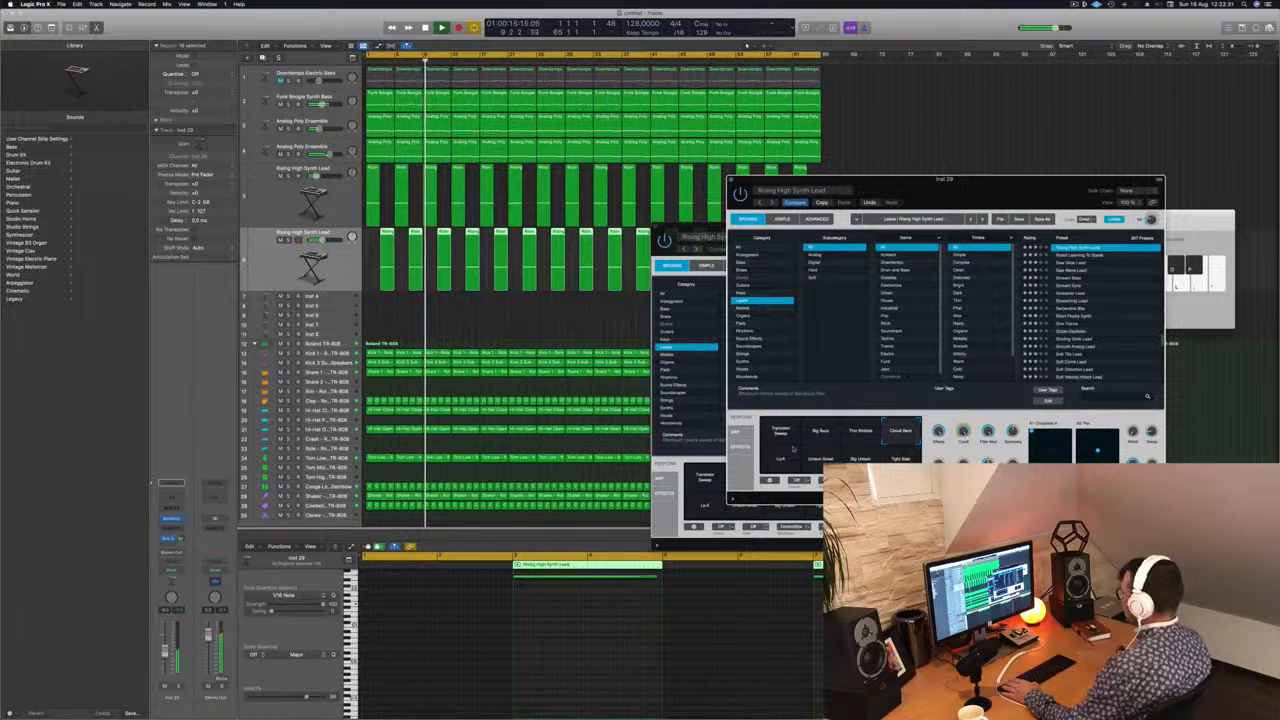
left_click(782, 457)
left_click(781, 431)
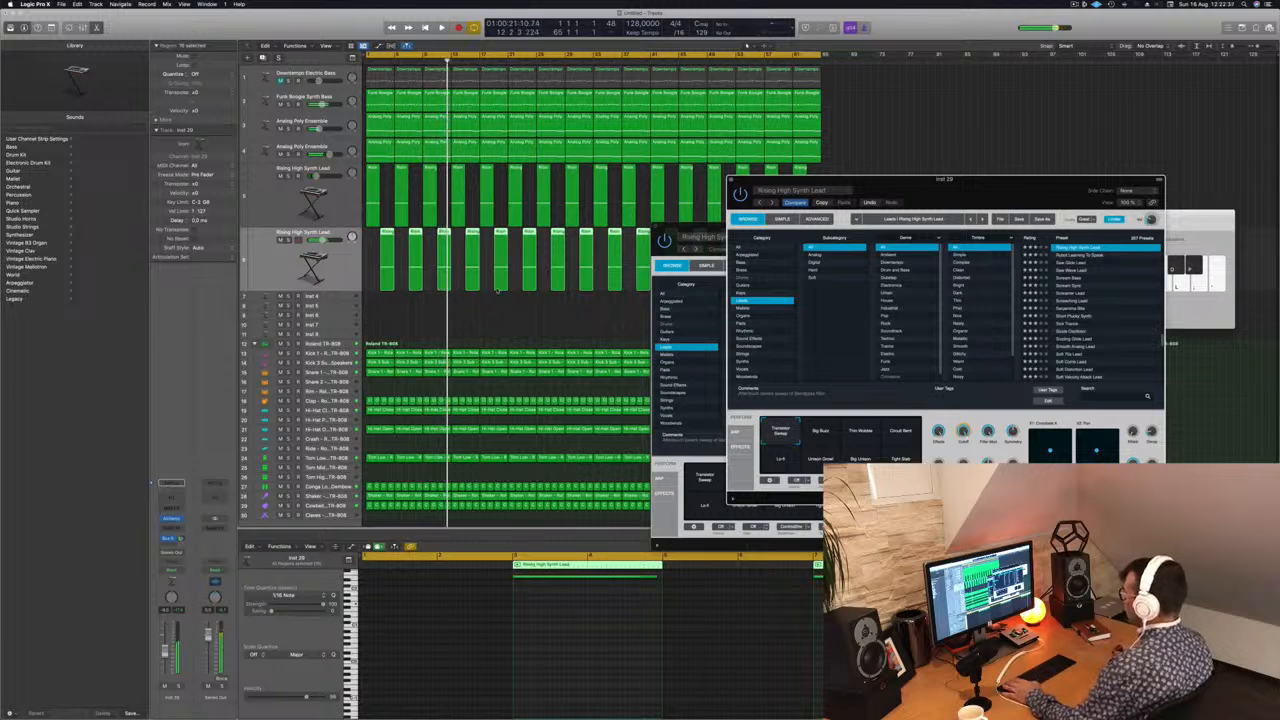
Step: Split the duplicated lead's long notes in the piano roll into two halves and lower their pitches, with each second half lower
left_click_drag(901, 187, 1258, 219)
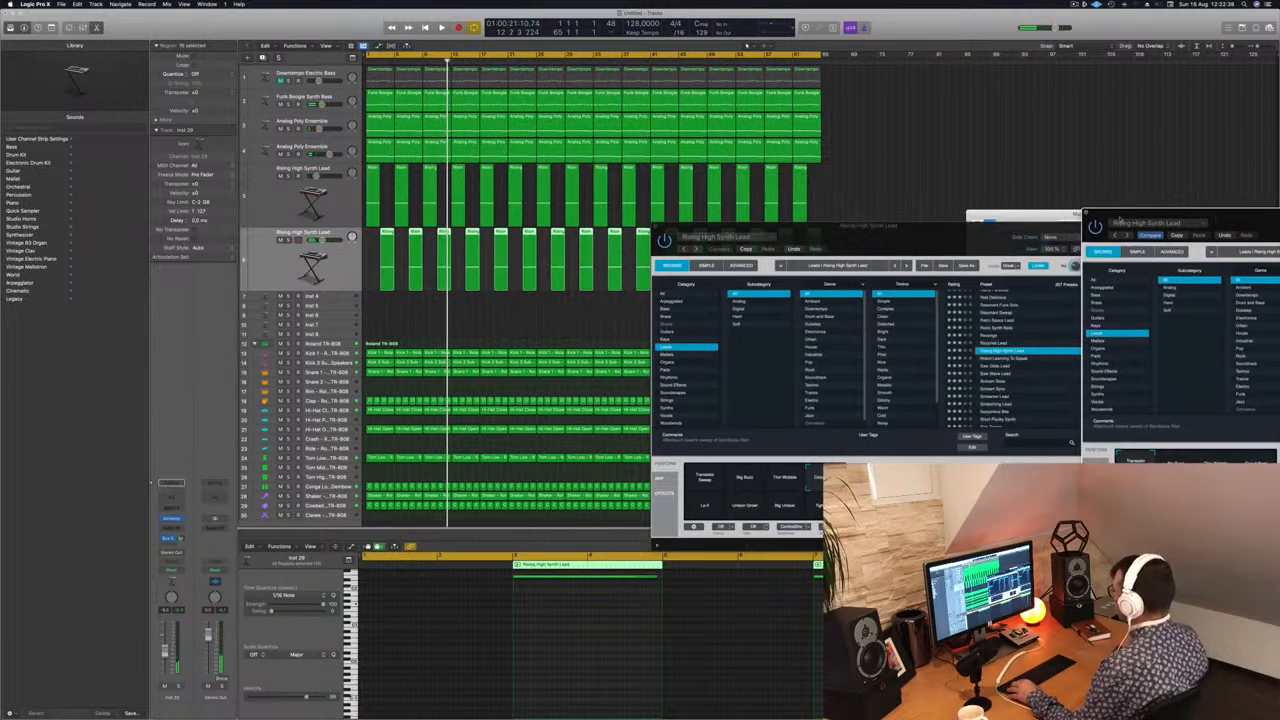
left_click_drag(870, 229, 1112, 208)
key("space")
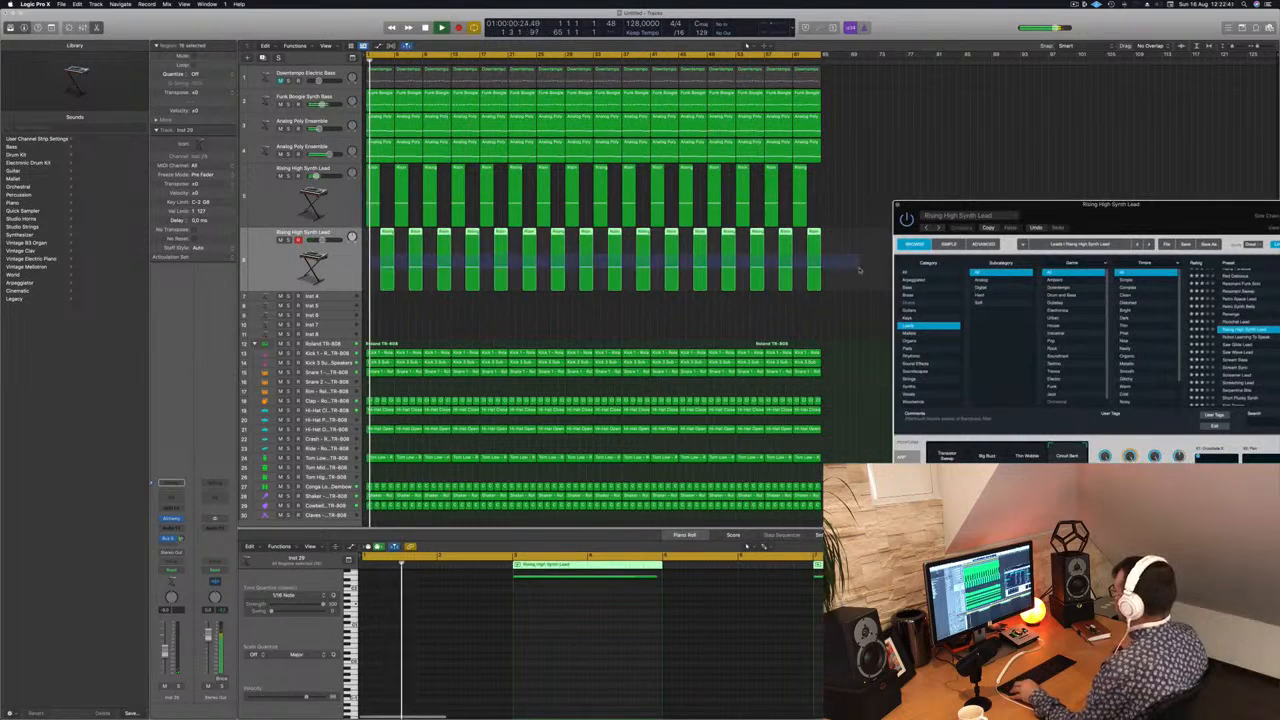
scroll(634, 622, "down", 5)
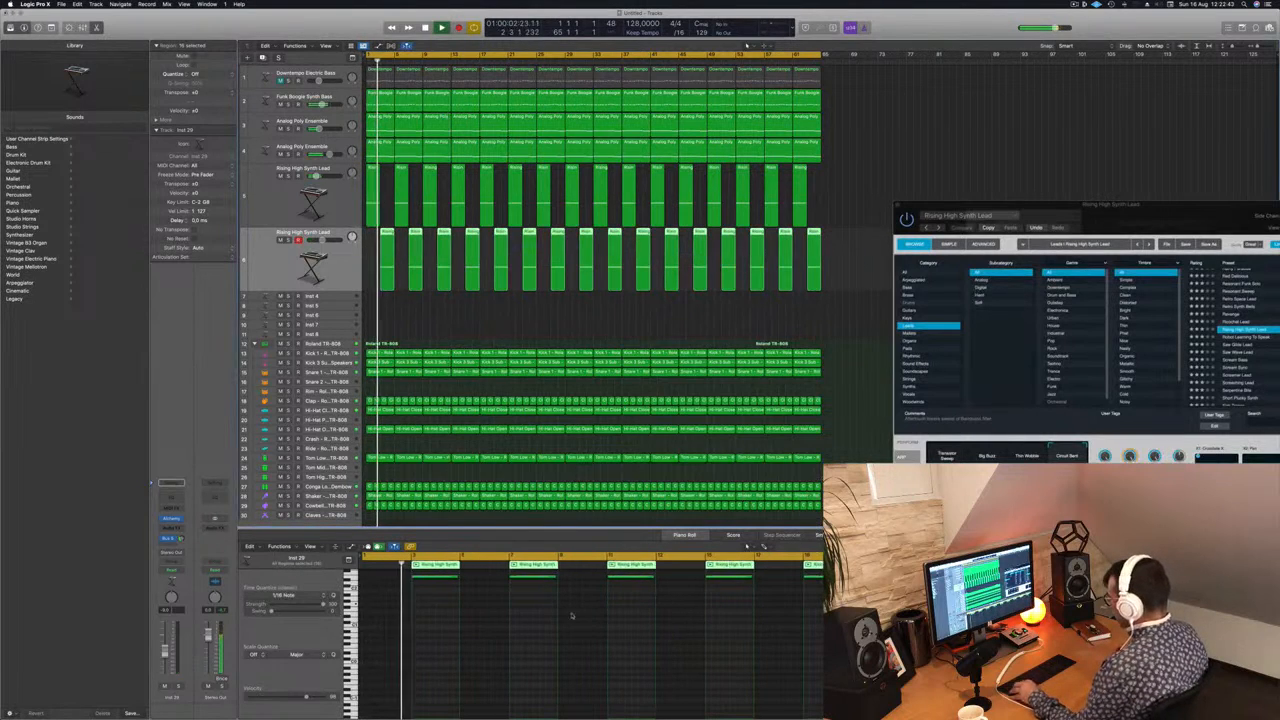
key("super+a")
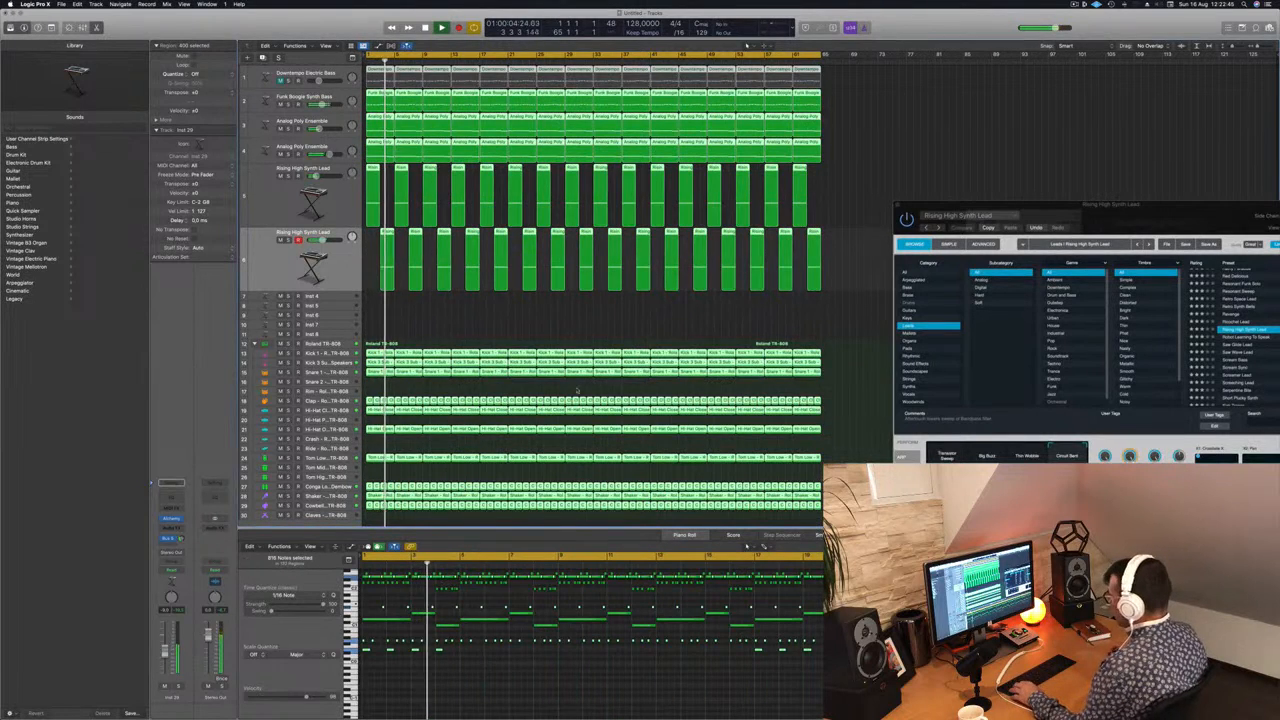
left_click(437, 314)
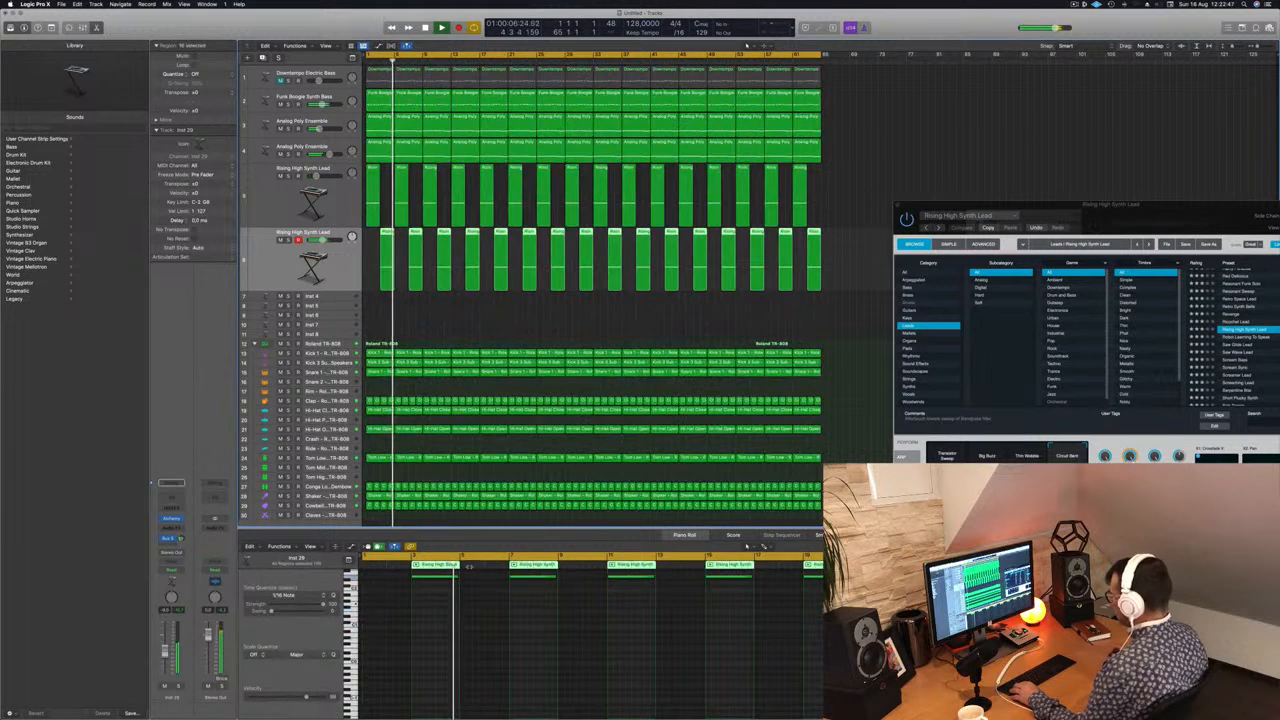
left_click(444, 600)
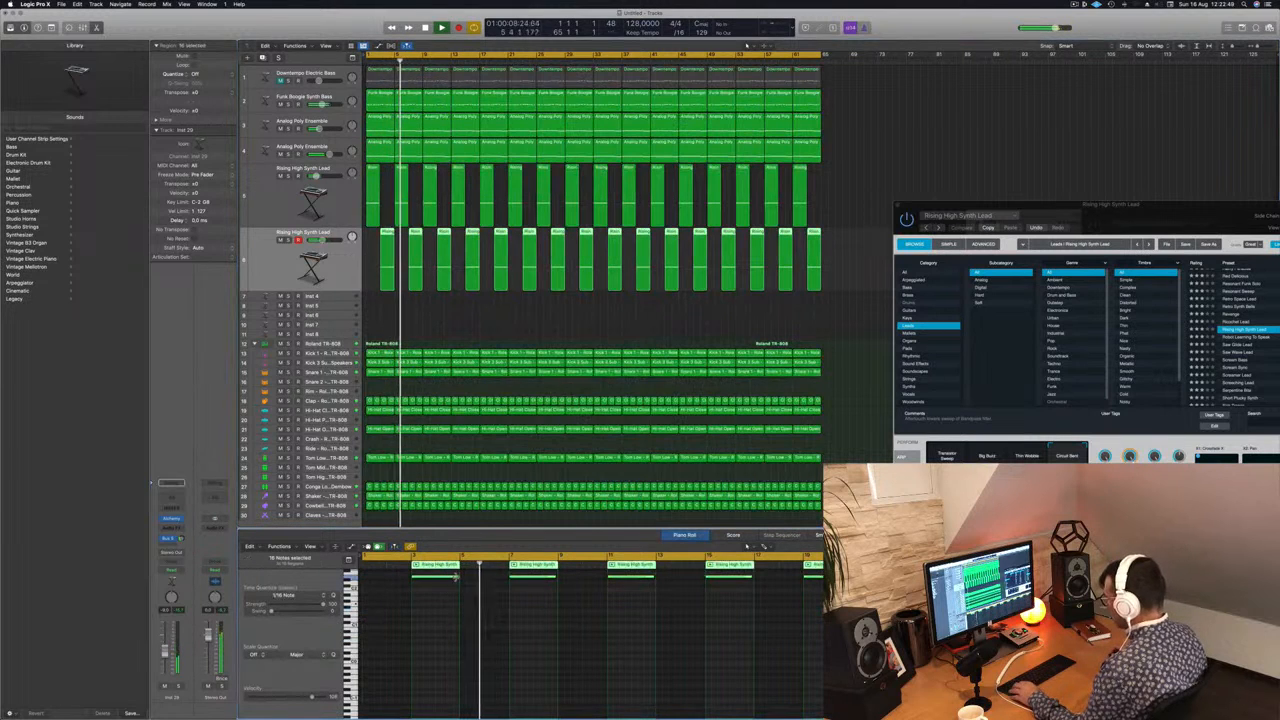
left_click(438, 578)
left_click_drag(438, 580, 448, 602)
key("Return")
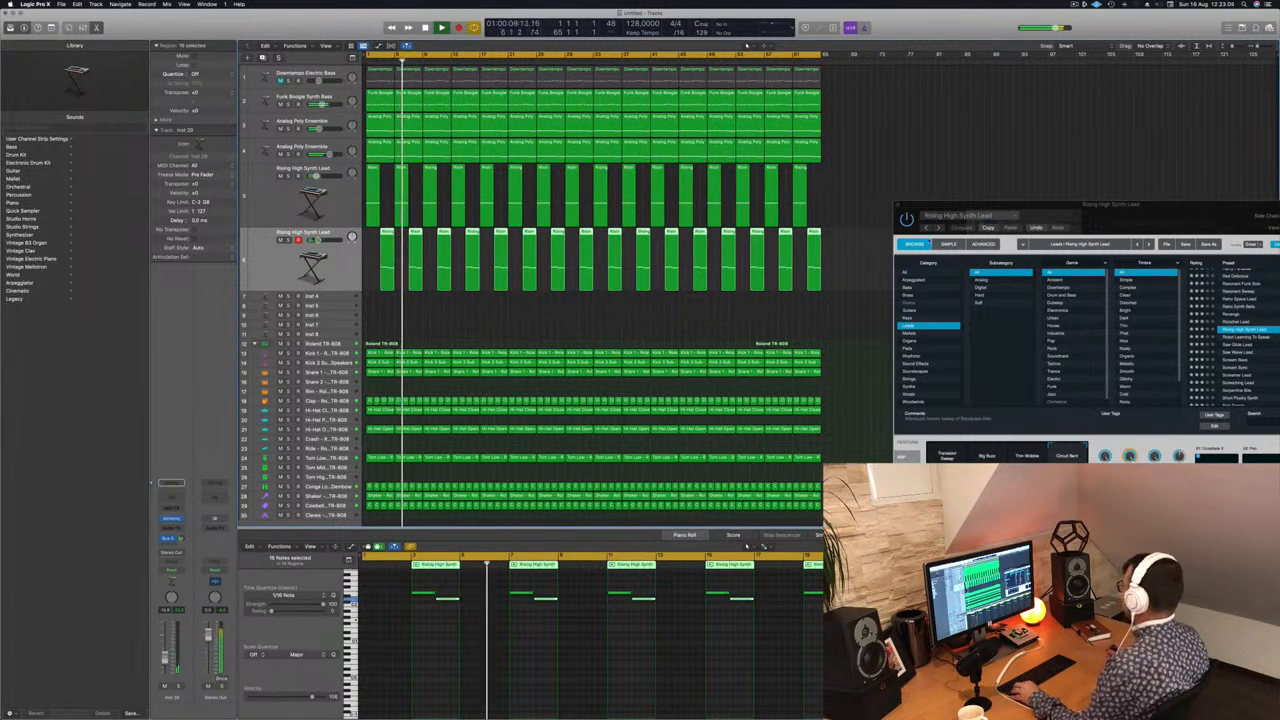
Step: Close the original lead track's Alchemy window and move the Musical Typing keyboard clear of the tracks
left_click_drag(1158, 215, 697, 217)
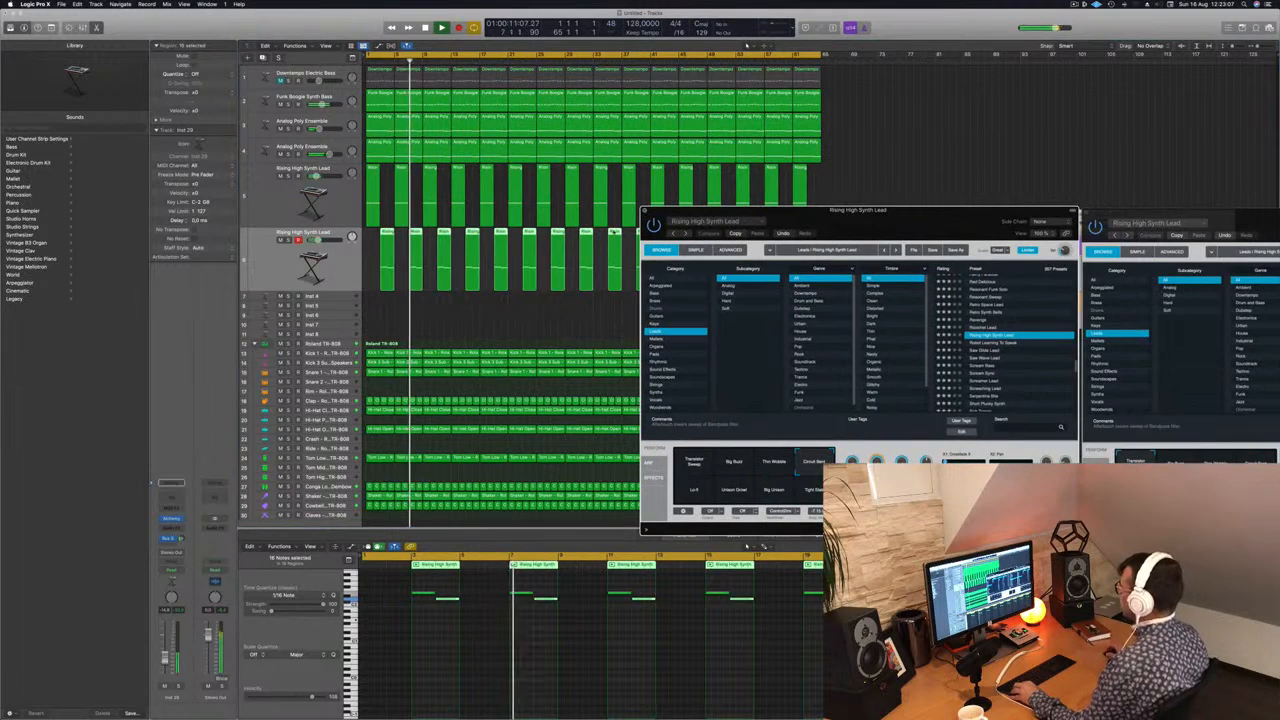
left_click(645, 210)
scroll(551, 313, "right", 3)
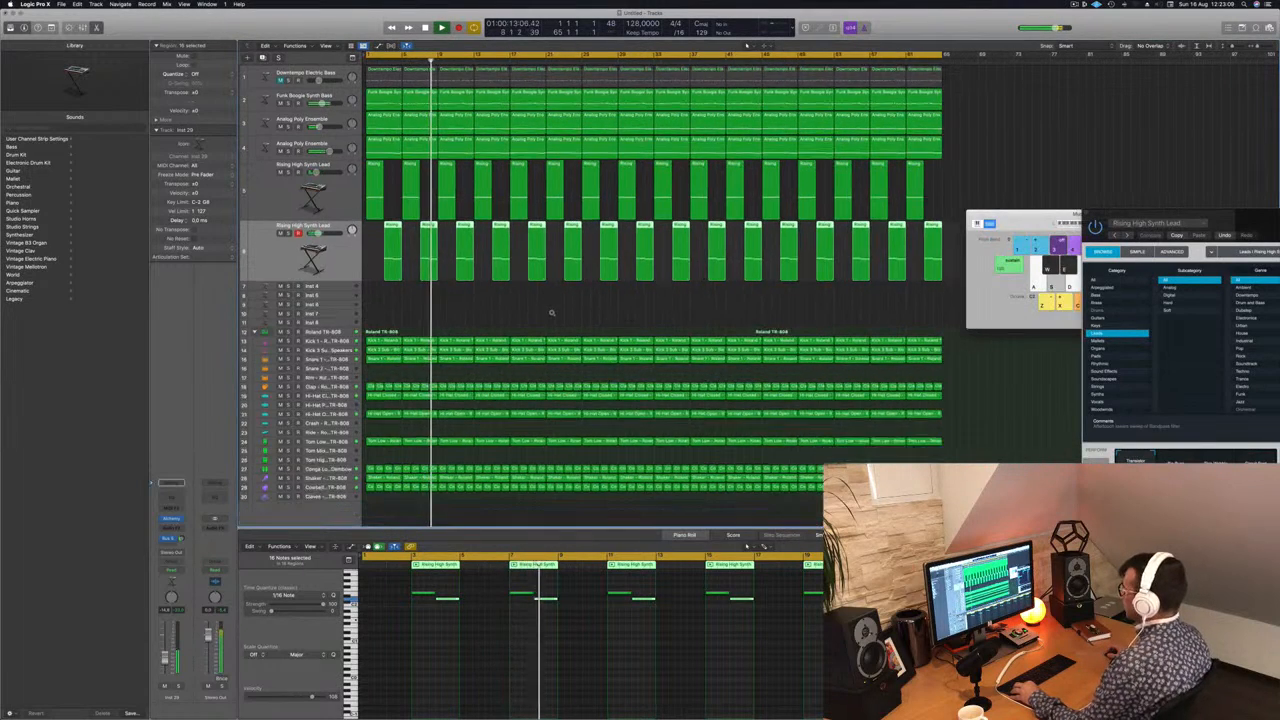
scroll(552, 311, "up", 3)
scroll(587, 281, "up", 1)
left_click_drag(1026, 214, 1048, 312)
key("Return")
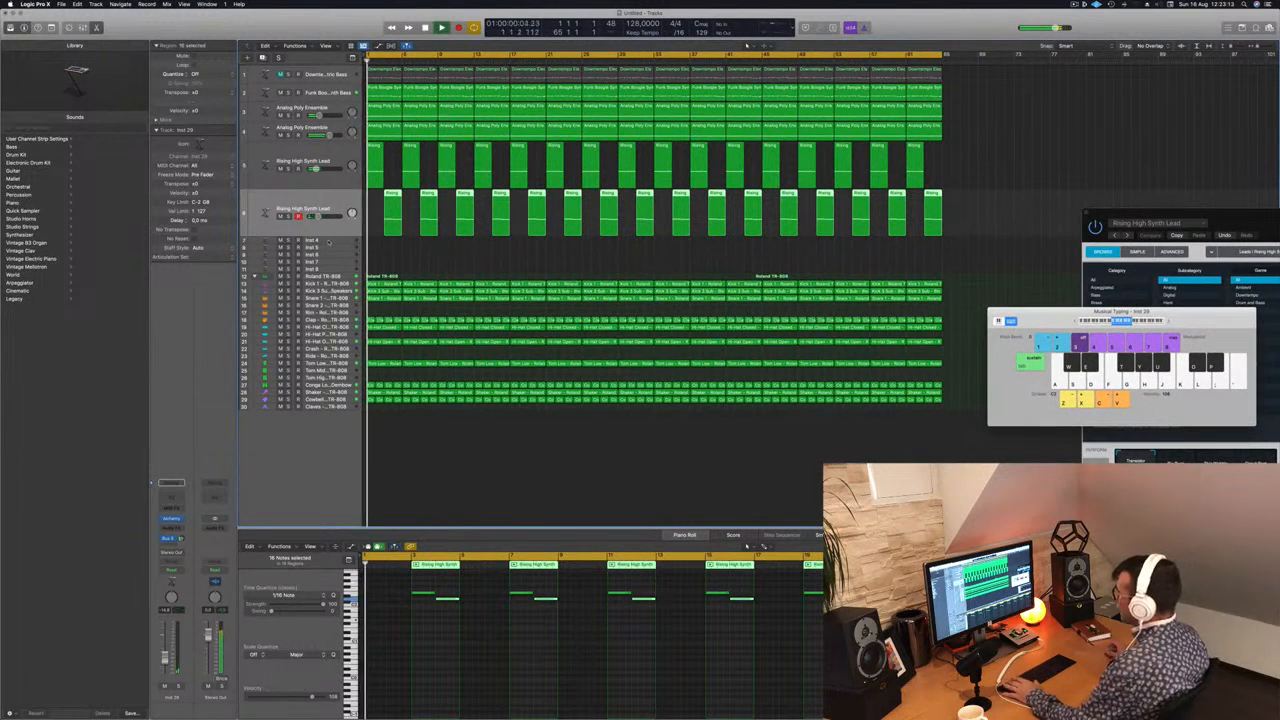
Step: Duplicate the second lead track with its settings to get an empty third lead track and restart playback
left_click(329, 243)
key("Up")
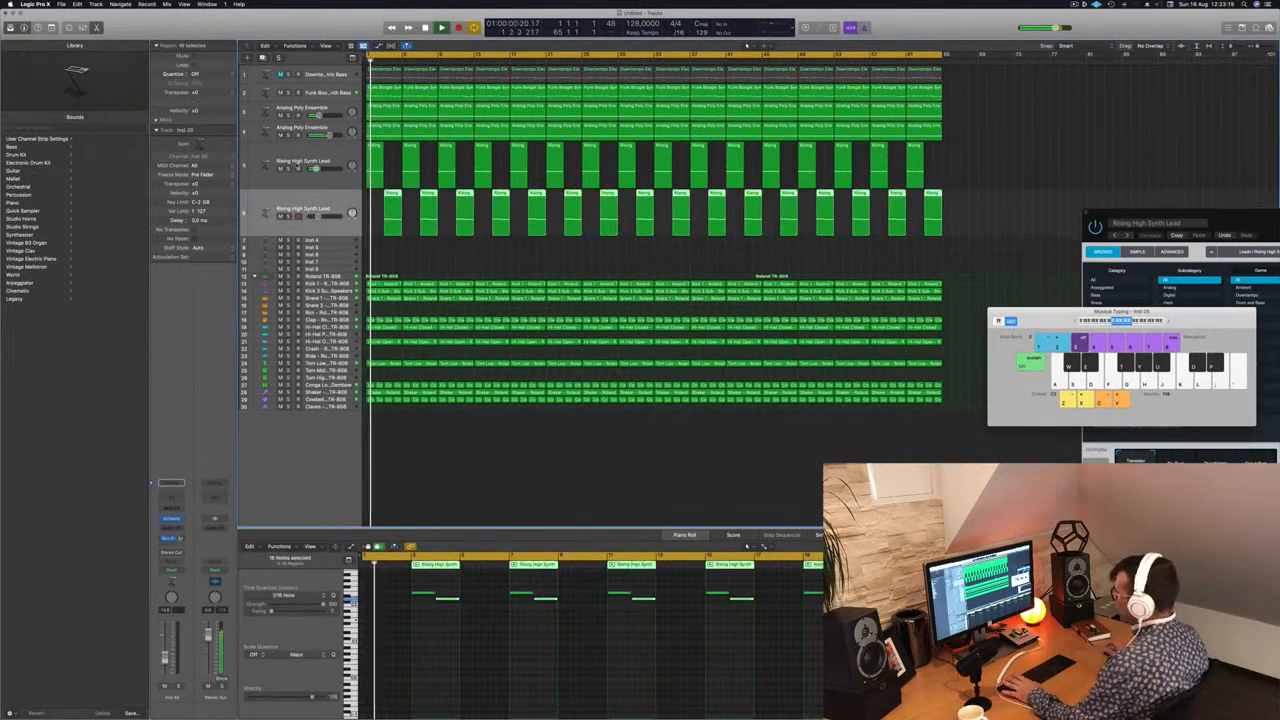
key("super+d")
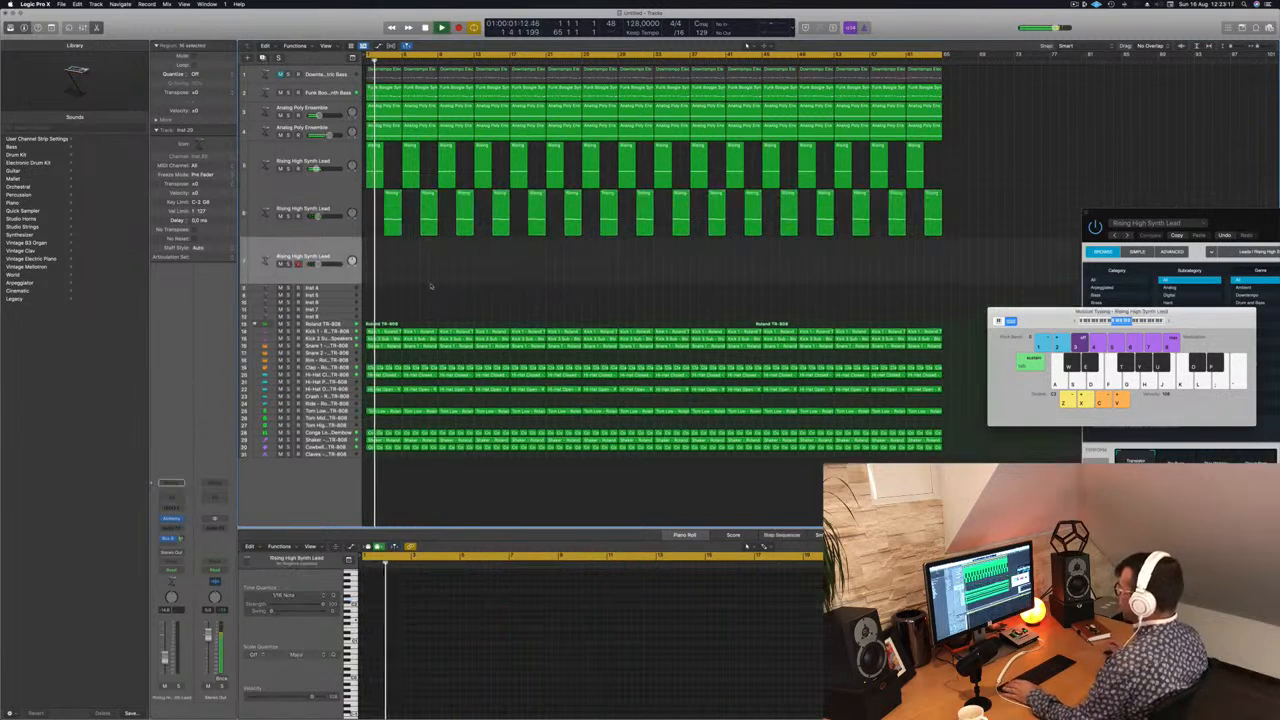
key("space")
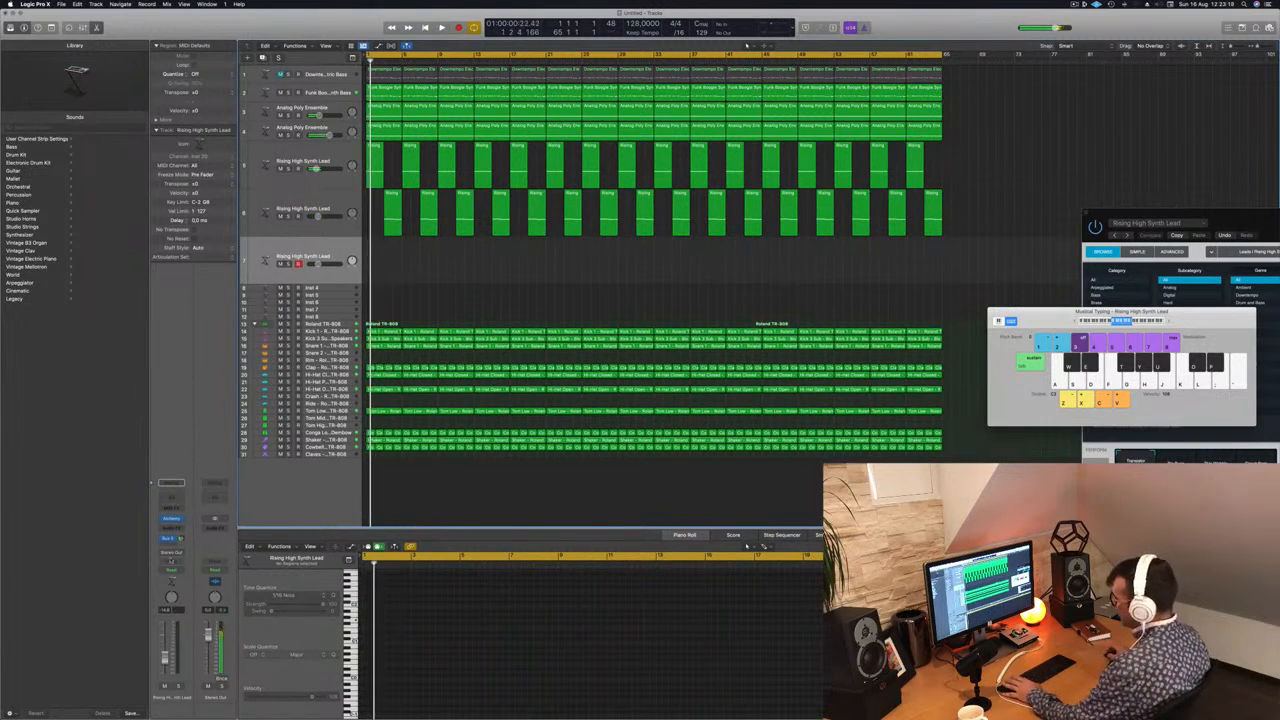
key("Return")
Step: Load the Short Plucky Synth preset in the third lead track's Alchemy and audition it with a few keyboard notes
left_click(171, 520)
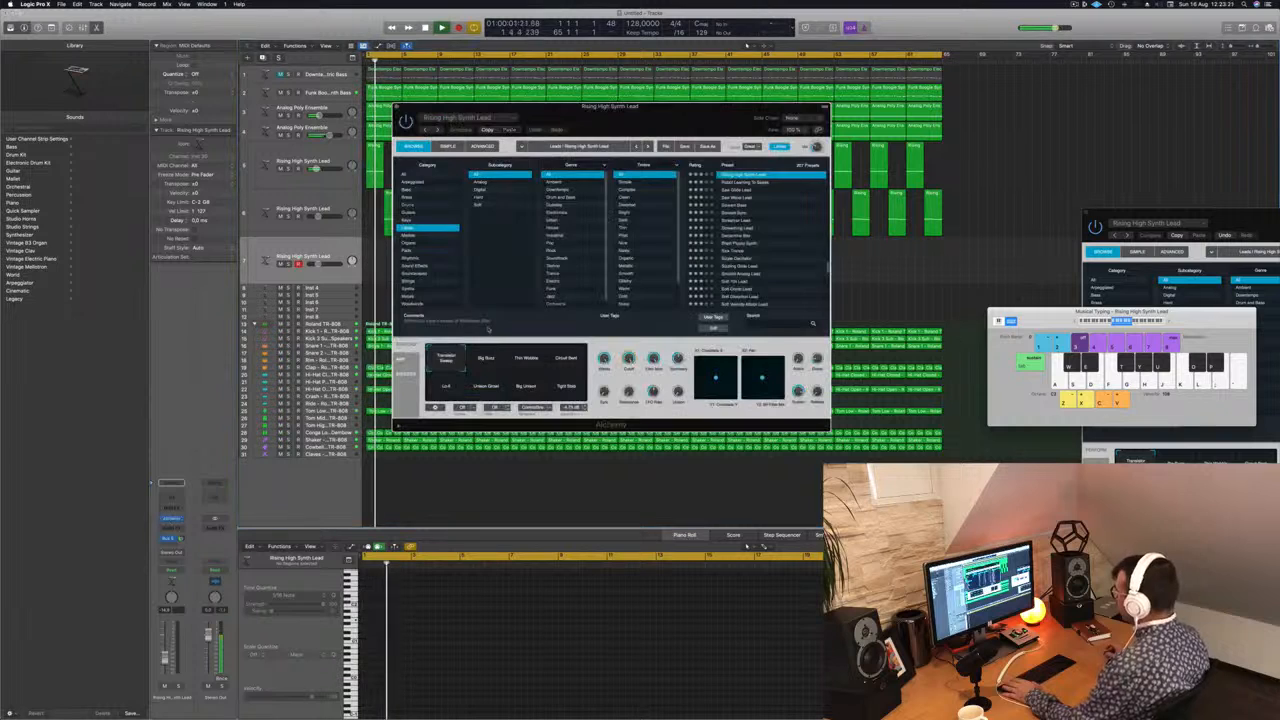
left_click_drag(711, 116, 660, 147)
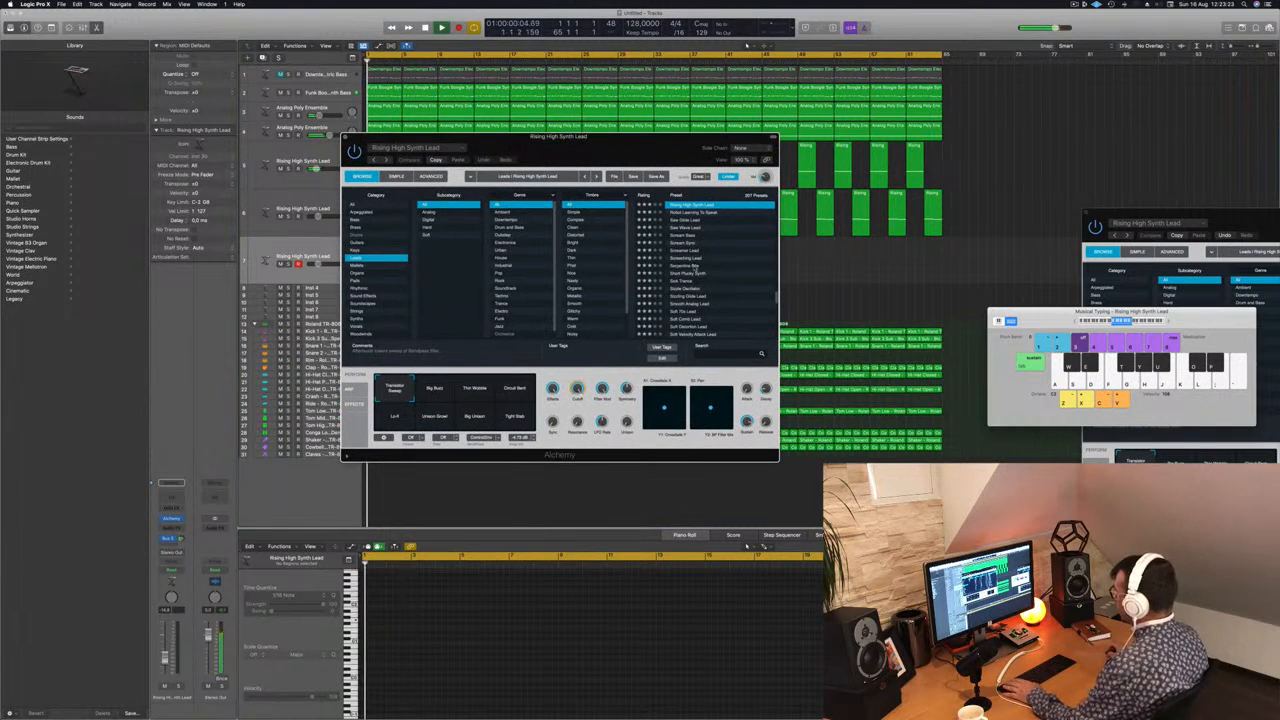
left_click(690, 274)
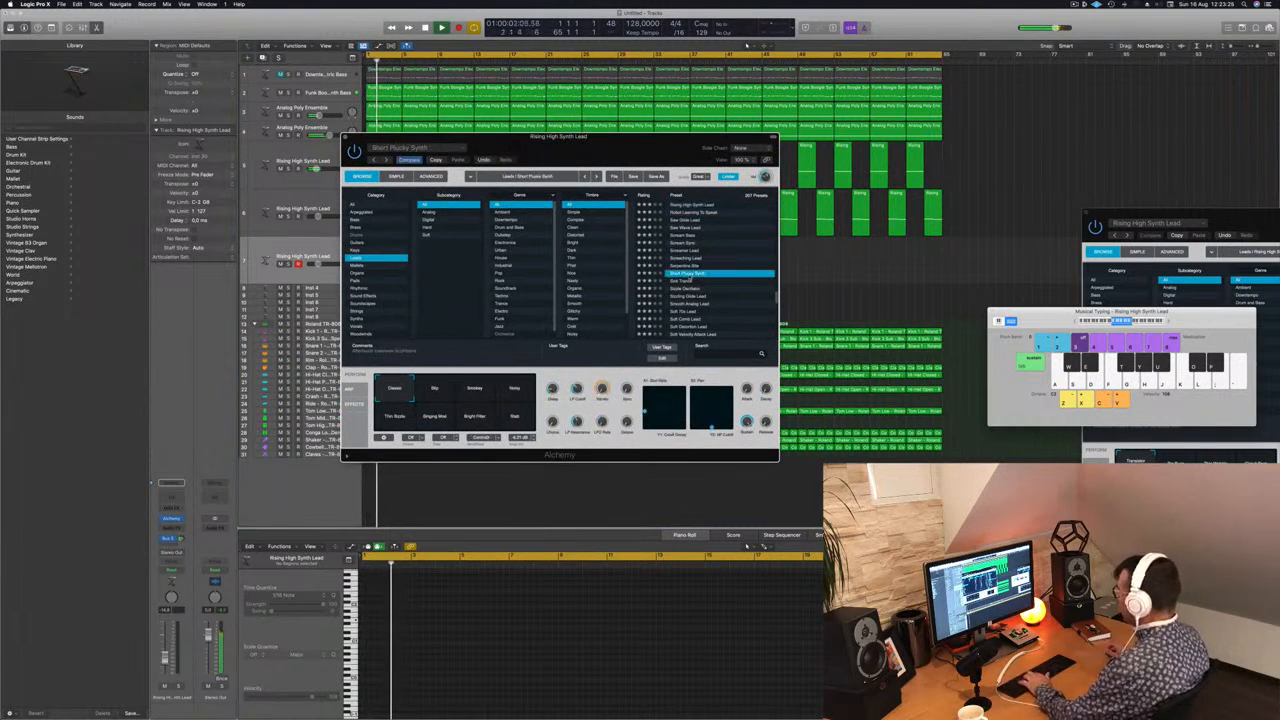
key("j")
key("h")
key("g")
key("h")
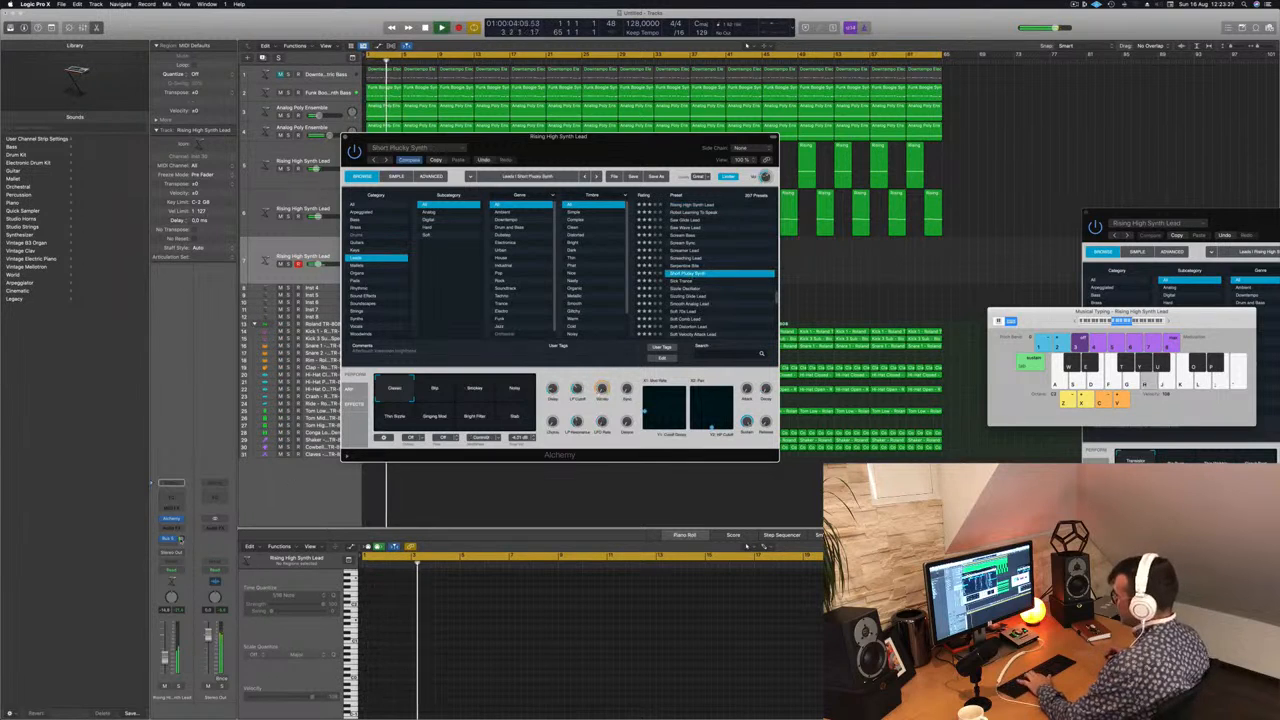
Step: Turn up the third lead track's Bus 5 send while auditioning Short Plucky Synth with keyboard notes
key("g")
key("h")
left_click_drag(181, 538, 183, 527)
key("j")
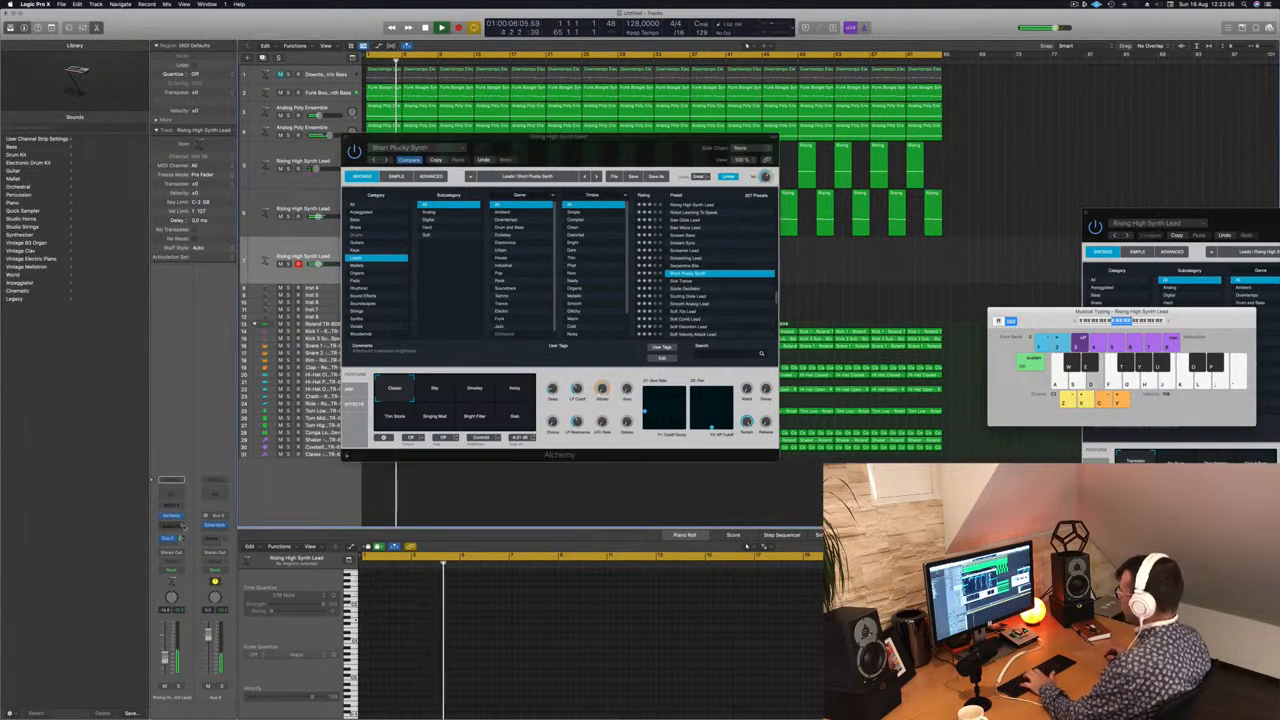
key("d")
key("g")
key("h")
Step: Switch Short Plucky Synth to its second performance snapshot and raise the third lead track's volume while playing notes
left_click(436, 388)
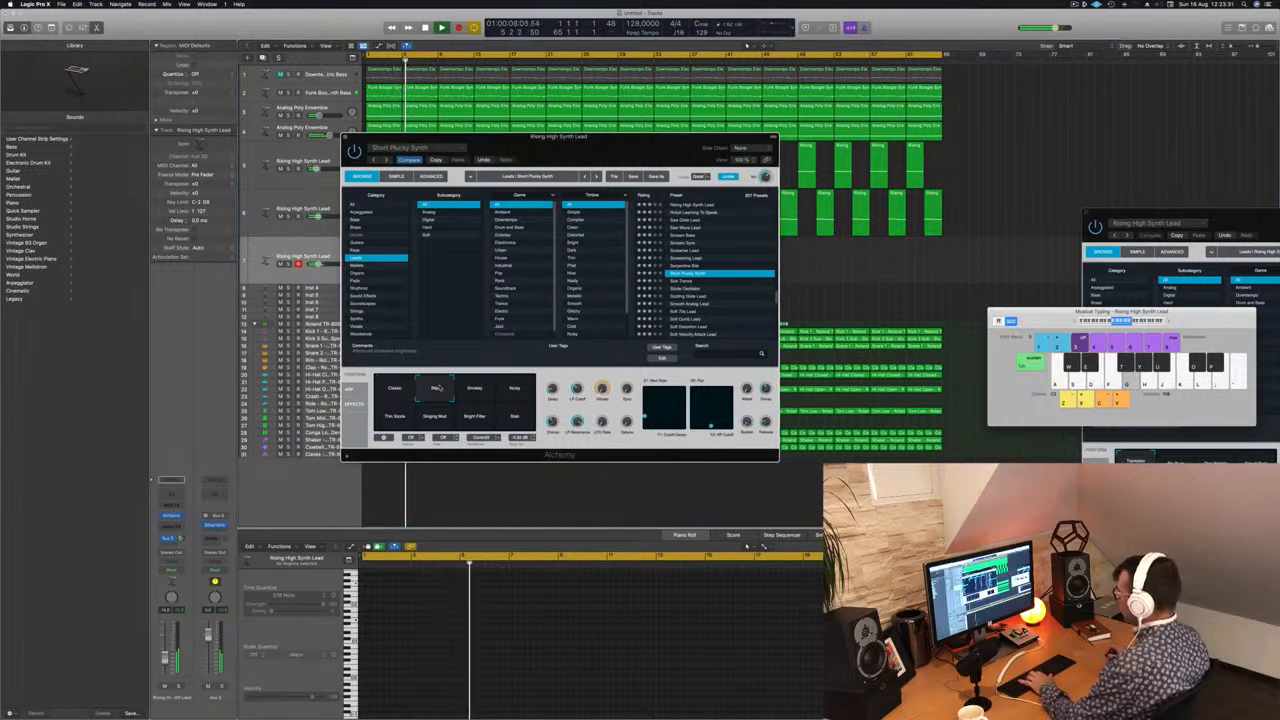
key("g")
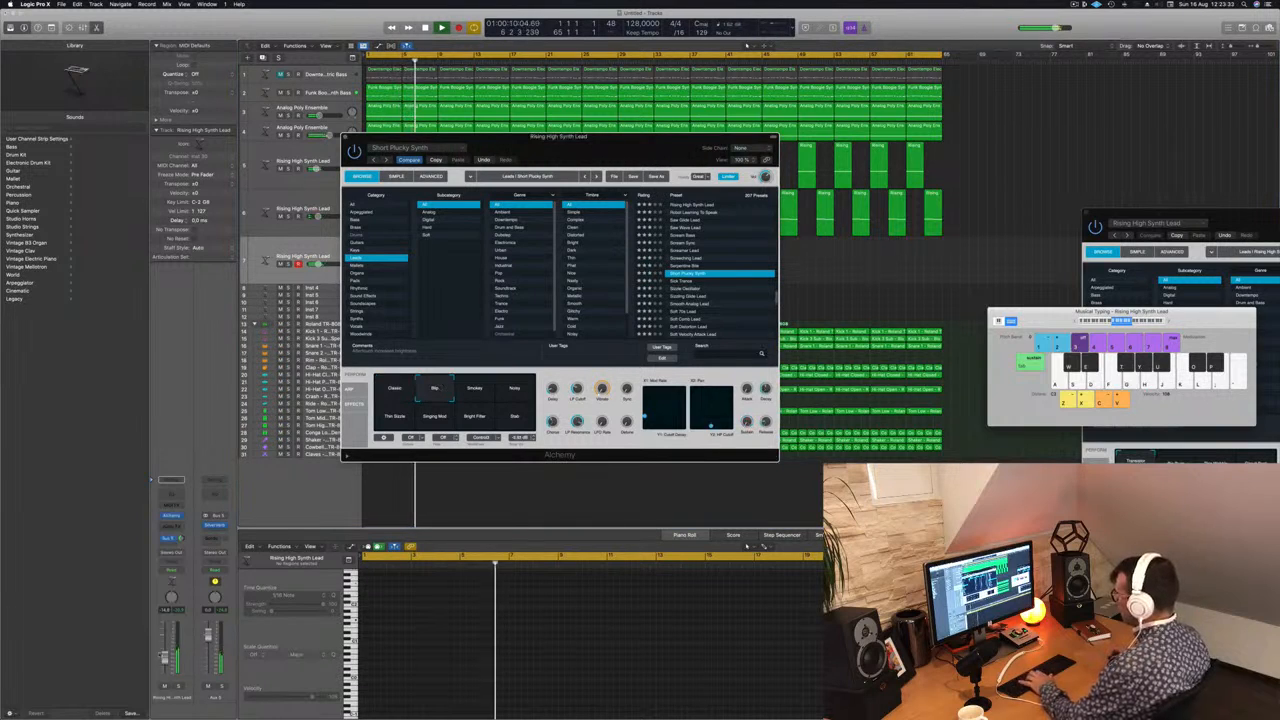
key("g")
left_click_drag(165, 657, 165, 650)
key("h")
key("j")
Step: Audition the third and fourth performance snapshots of Short Plucky Synth with a few keyboard notes
left_click(475, 394)
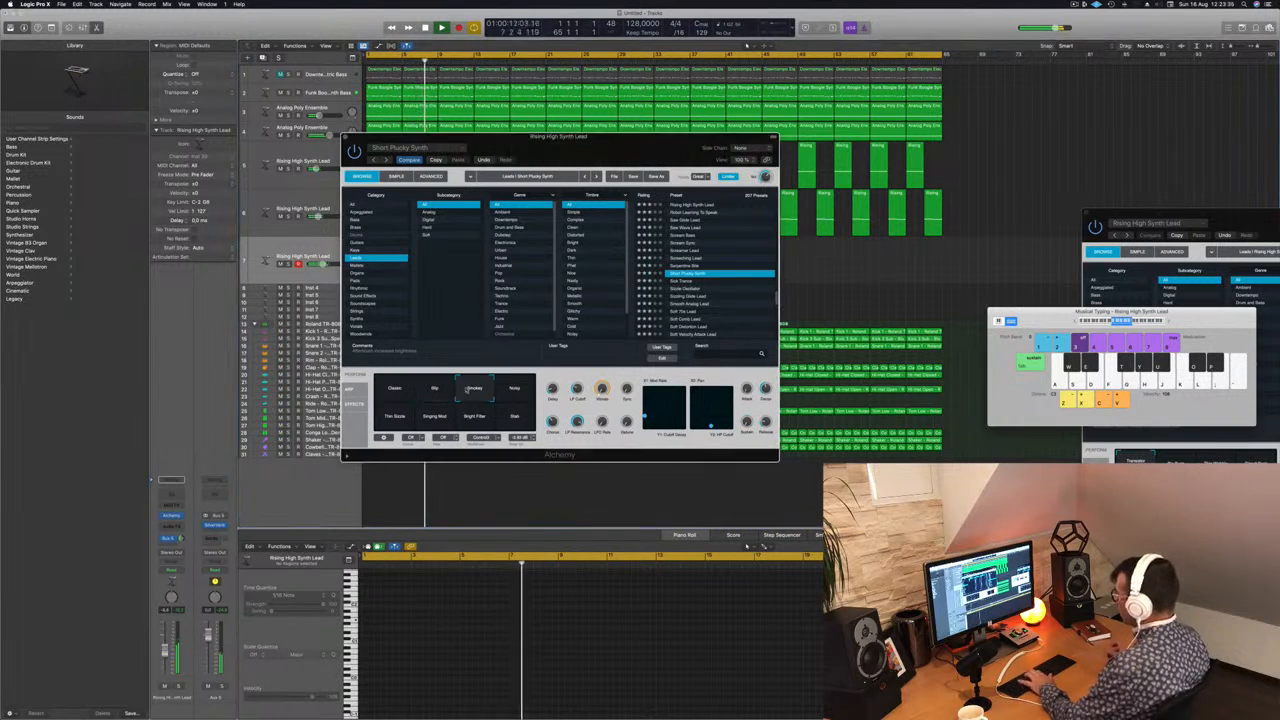
key("g")
key("h")
left_click(513, 395)
key("g")
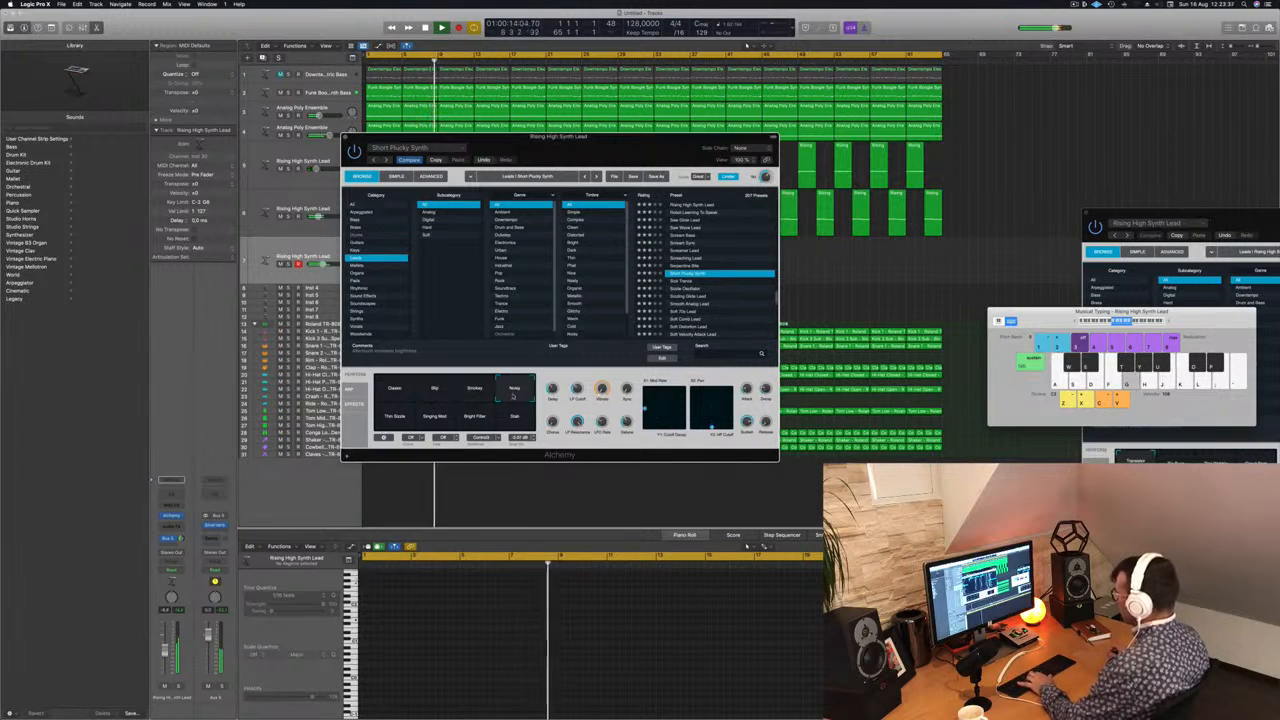
key("h")
key("a")
key("d")
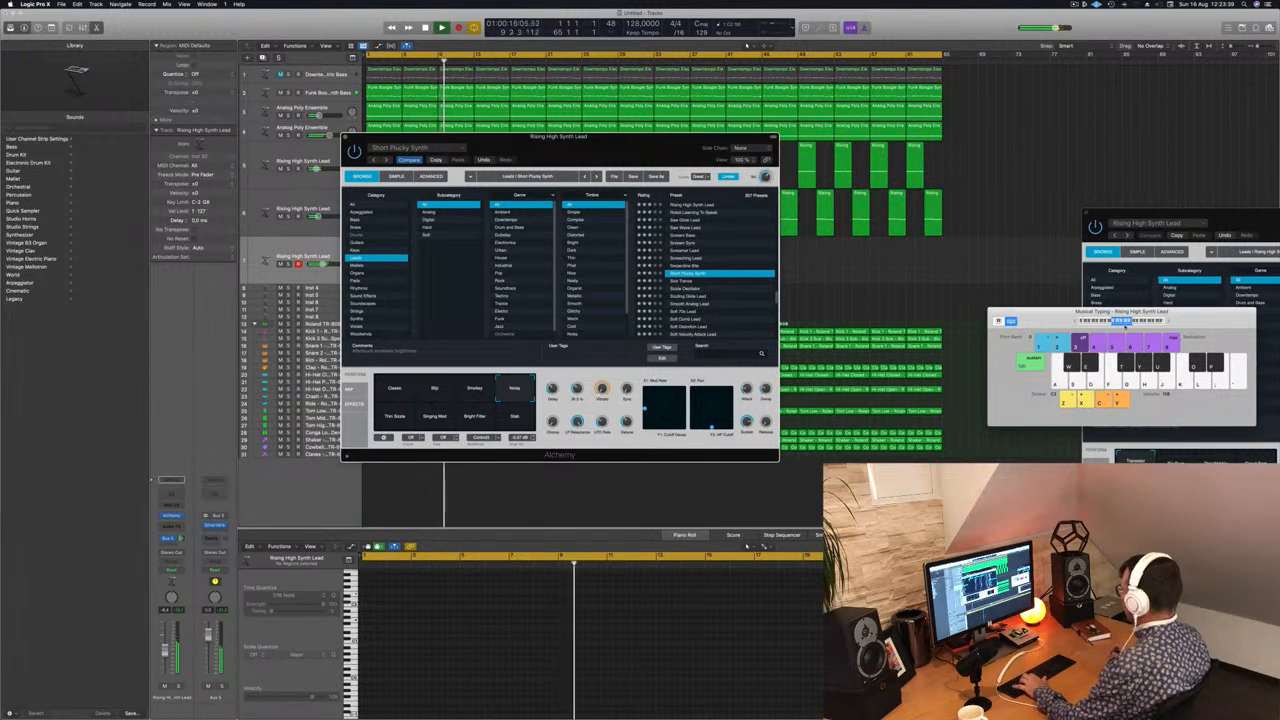
Step: Shift the Musical Typing range to higher octaves and audition the sound there with repeated notes
key("d")
left_click(1131, 322)
key("d")
key("d")
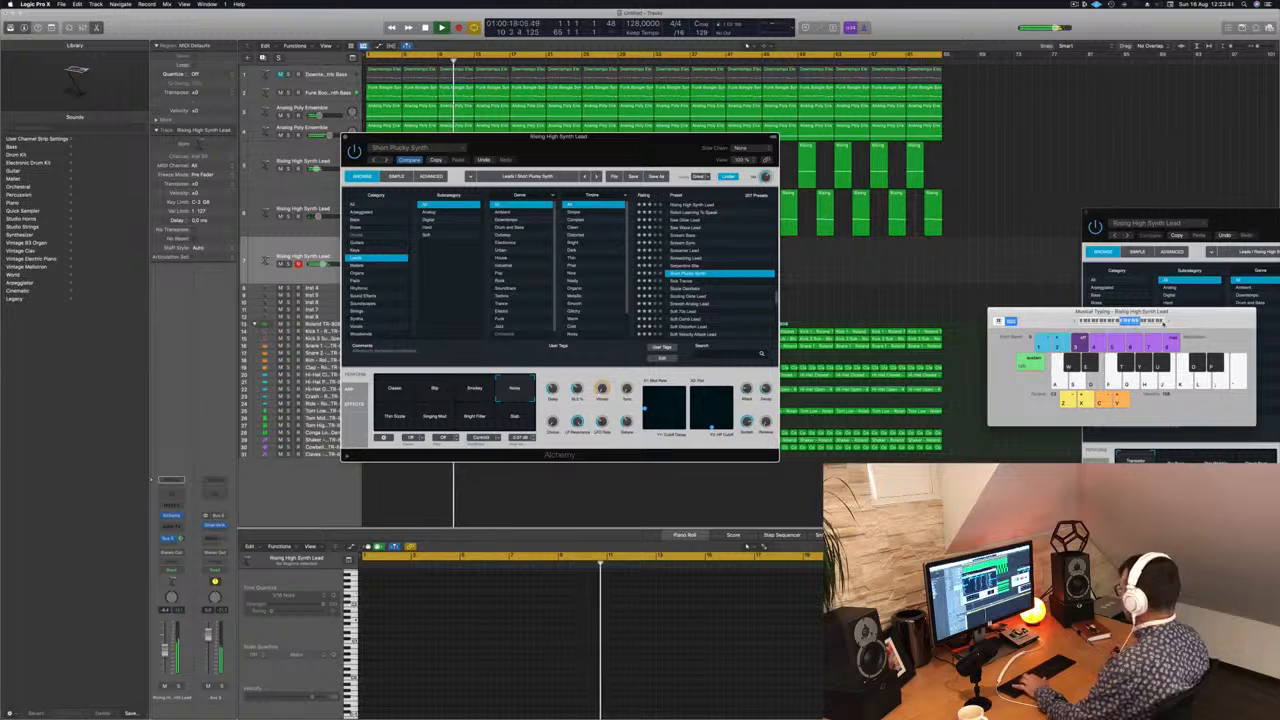
key("d")
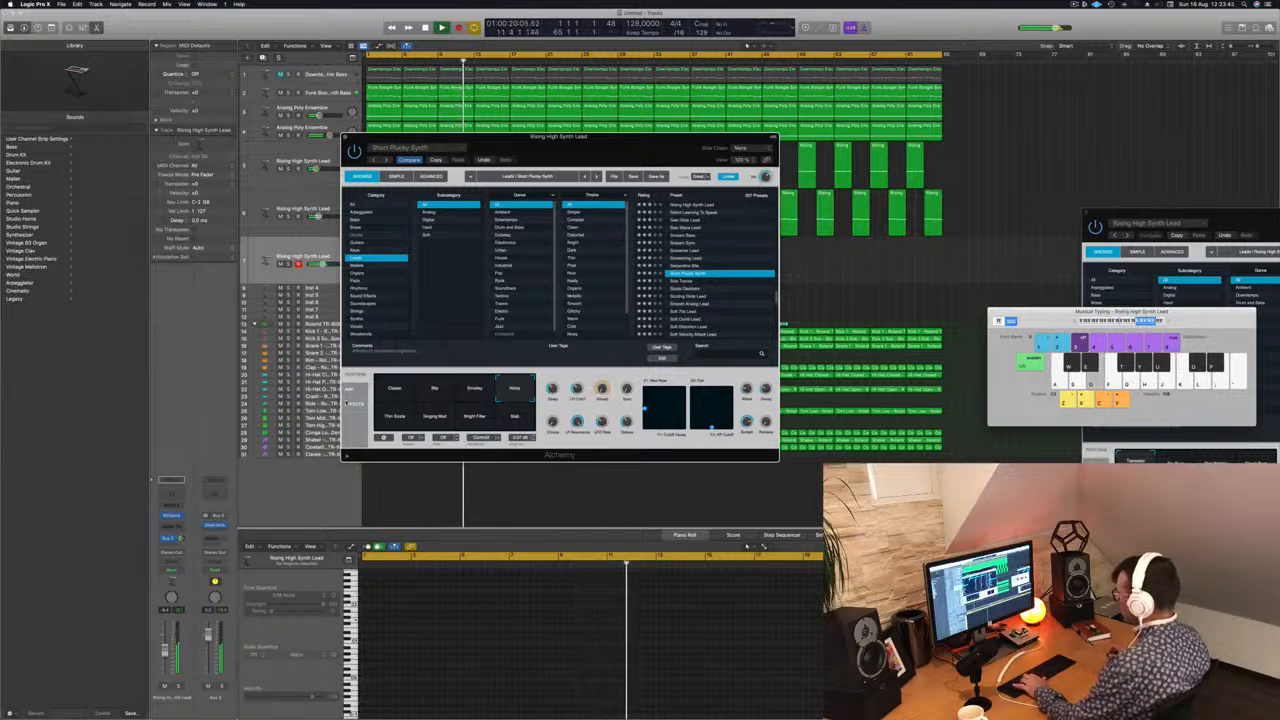
Step: Lower the third lead track's volume while playing a short high phrase
key("f")
left_click(165, 661)
key("g")
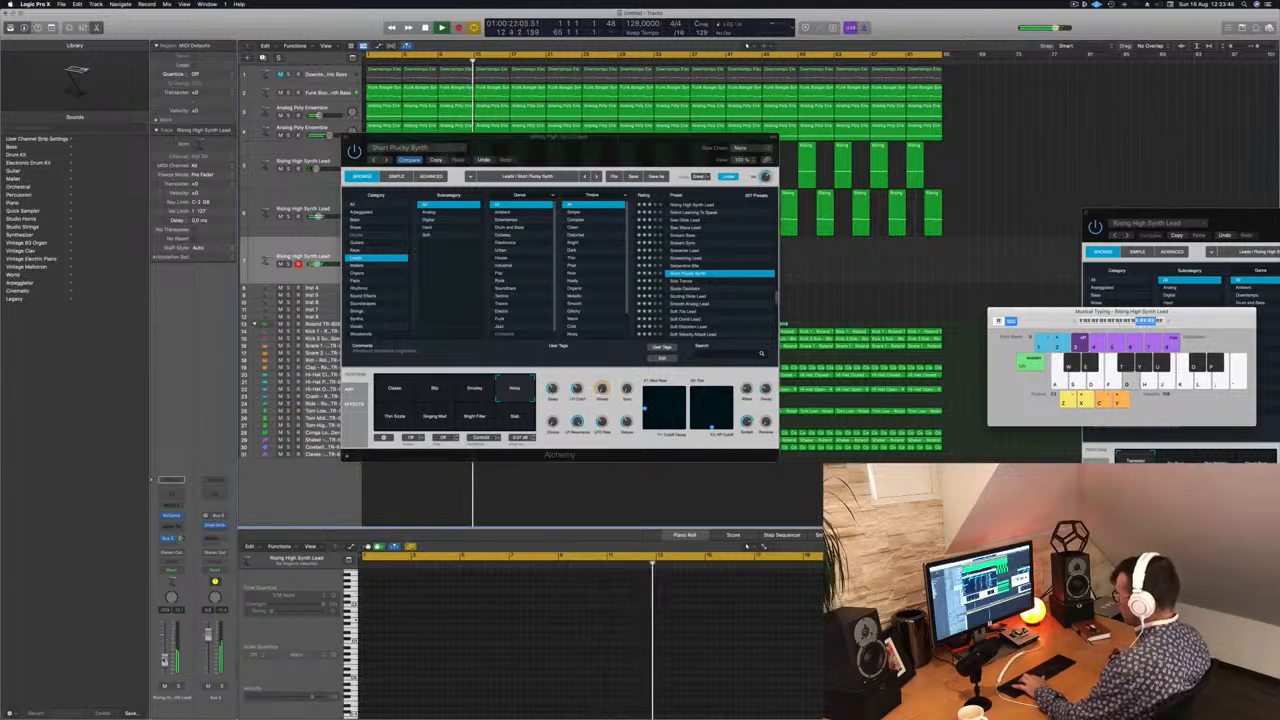
key("d")
key("a")
key("d")
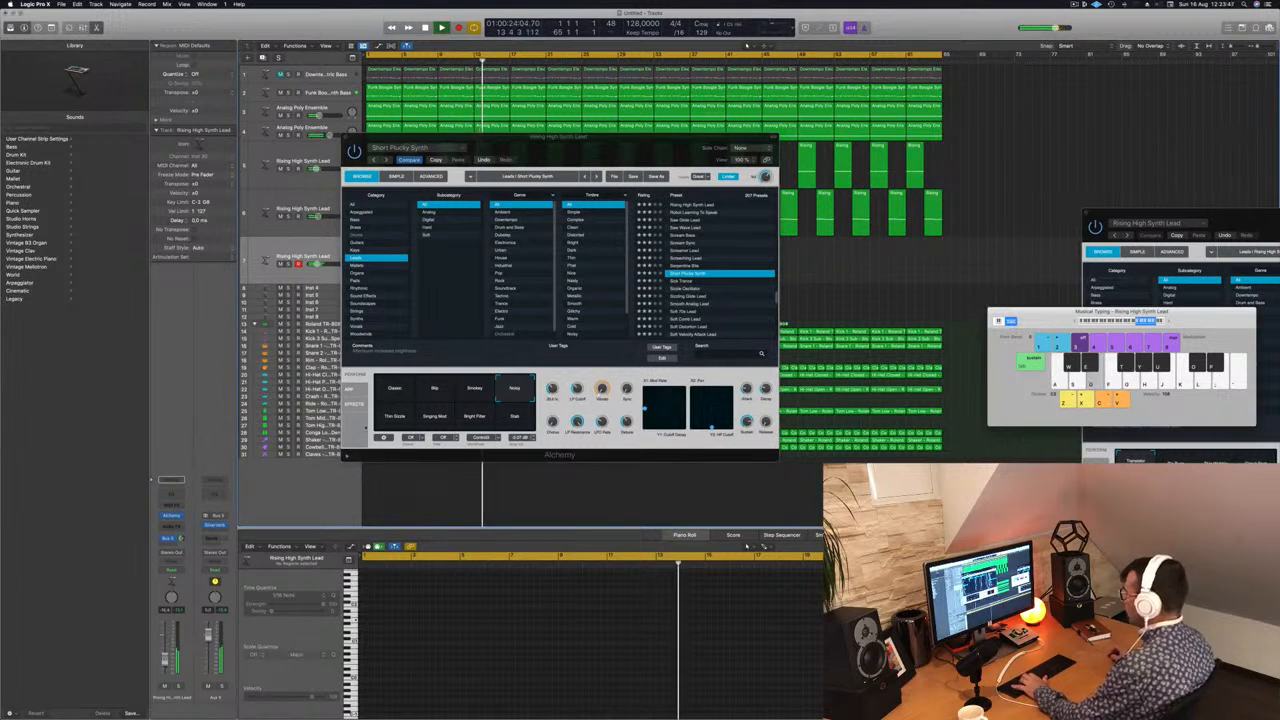
Step: Audition the remaining four Short Plucky Synth performance snapshots, including Singing Mod and Bright Filter, with repeated notes
left_click(401, 416)
key("d")
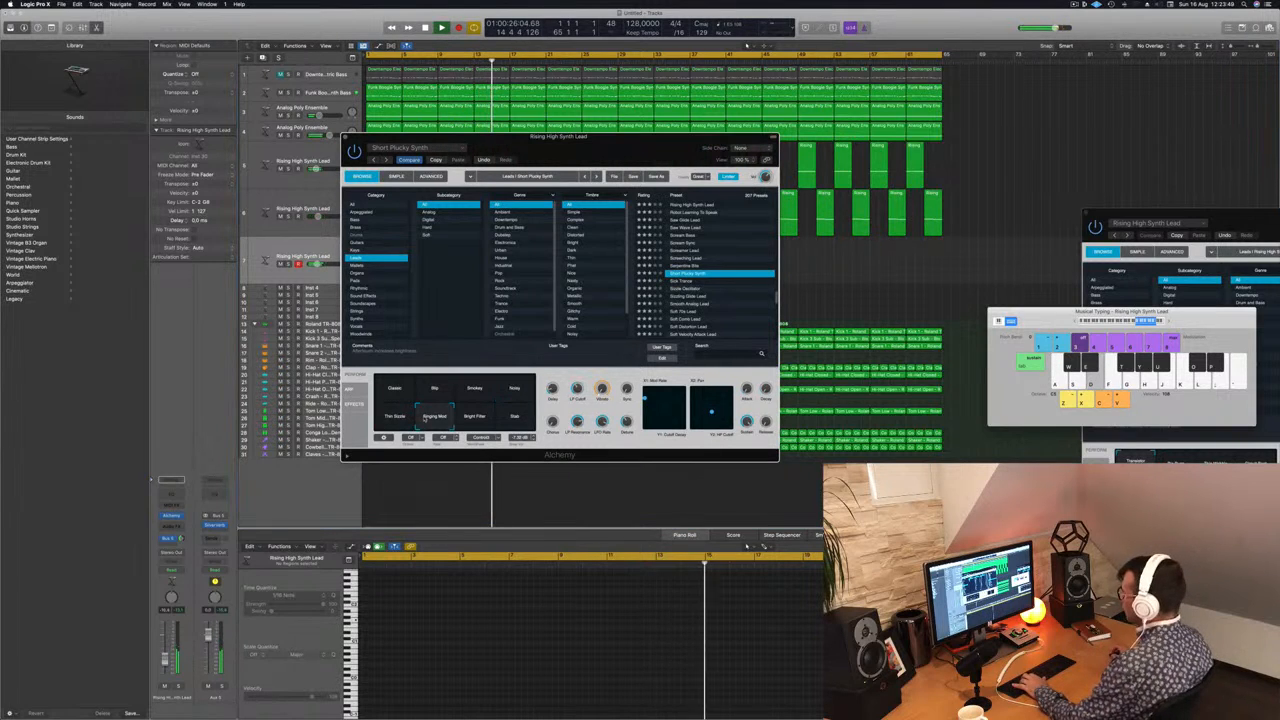
left_click(474, 418)
key("d")
key("d")
left_click(512, 418)
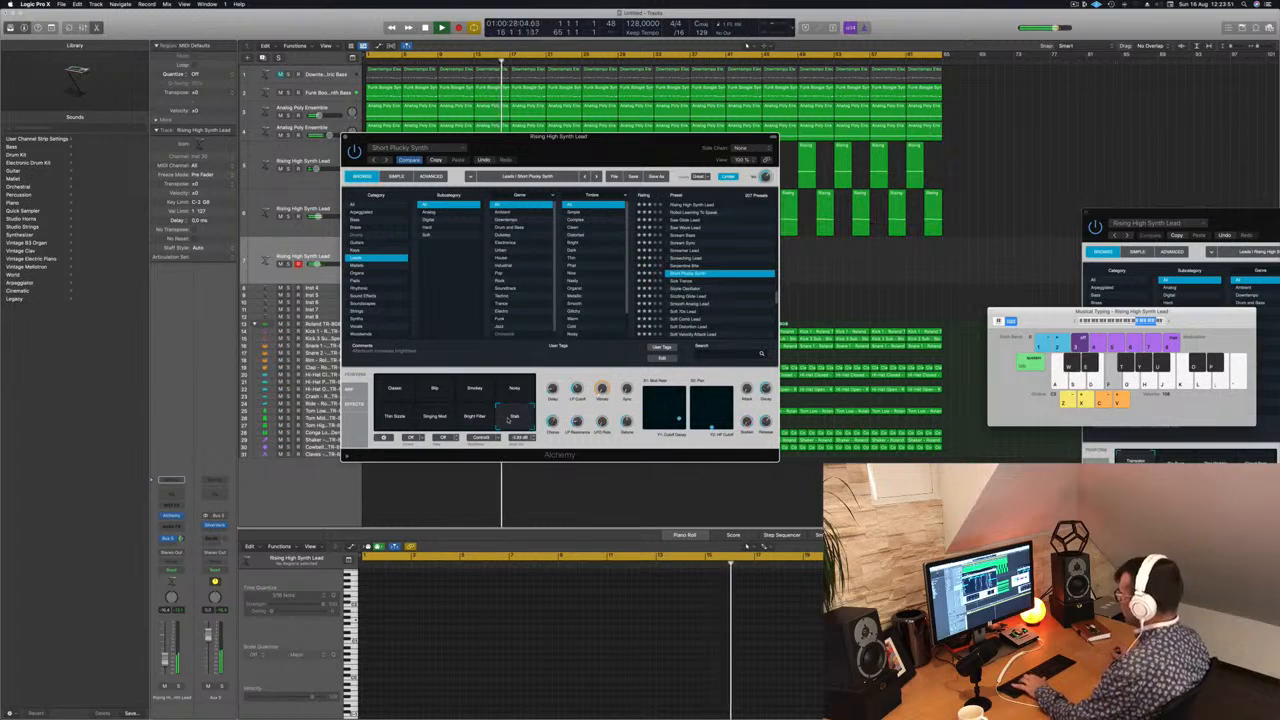
key("d")
key("d")
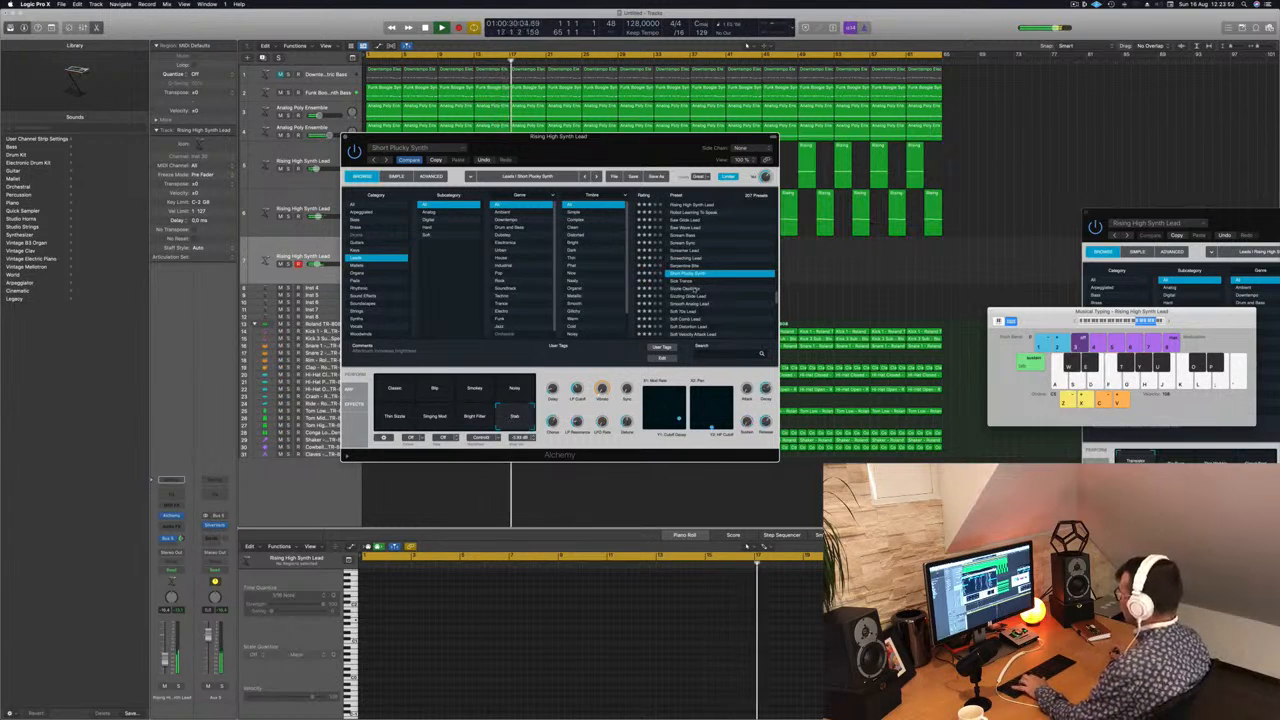
Step: Load the Sizzle Oscillator preset, audition it with keyboard notes and move the Musical Typing keyboard beside the Alchemy window
left_click(690, 289)
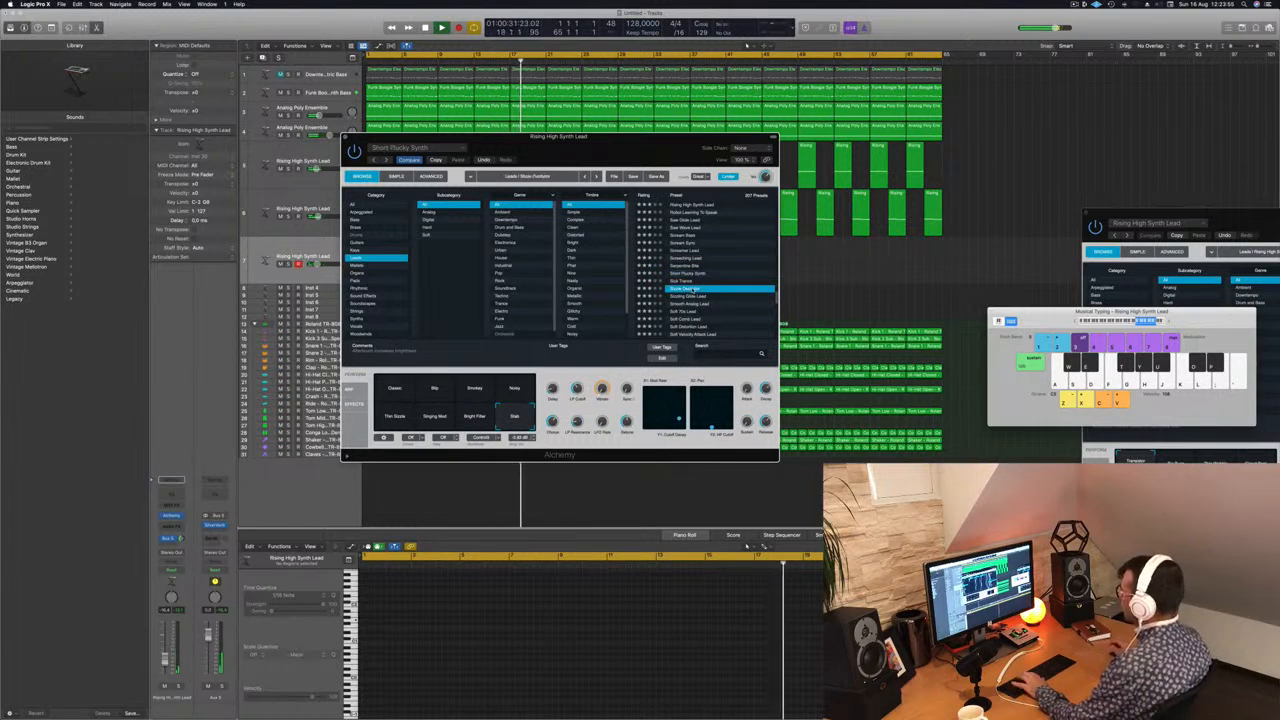
key("d")
key("f")
key("a")
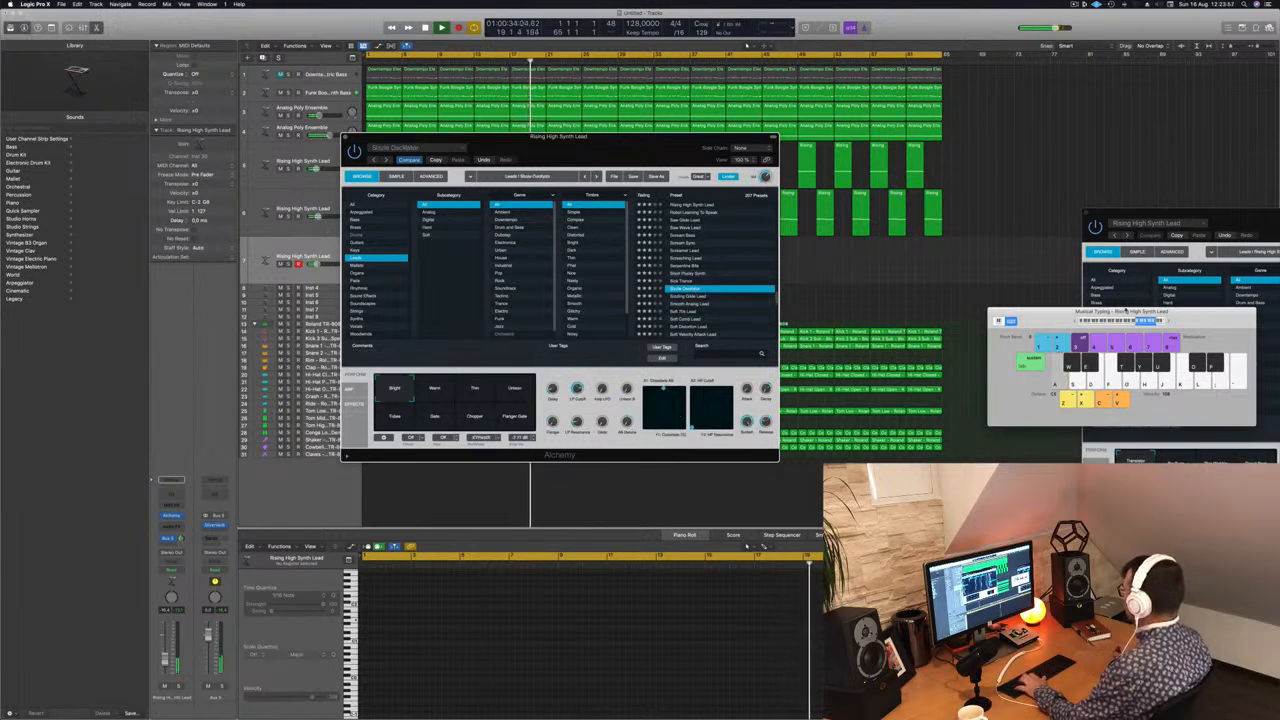
key("d")
left_click_drag(1186, 316, 1014, 168)
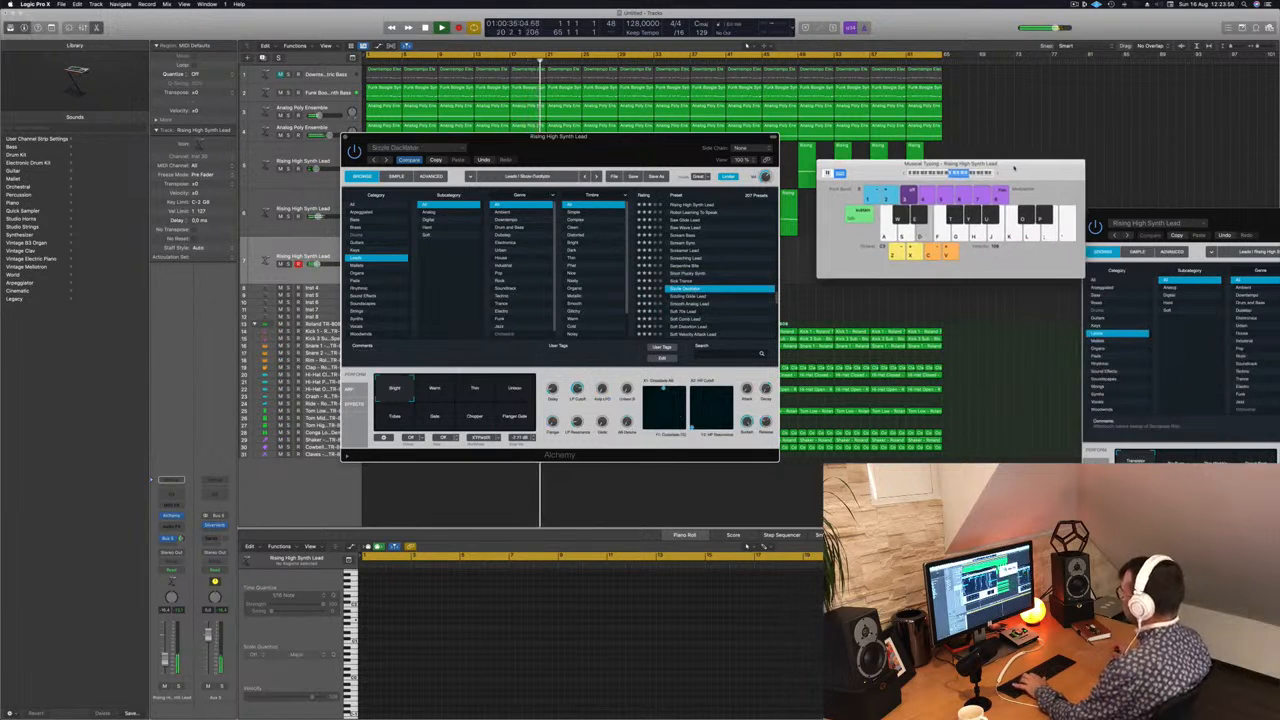
key("d")
key("s")
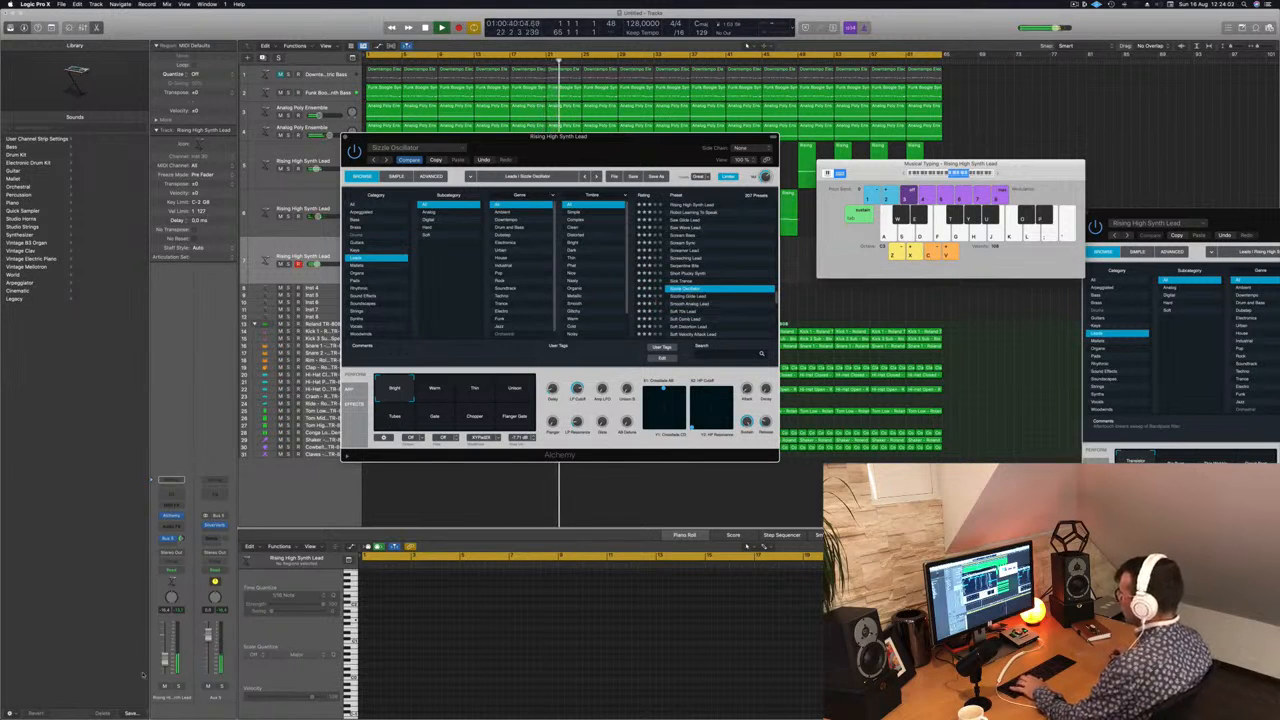
Step: Raise the third lead track's volume slightly and compare Sizzle Oscillator's snapshots from Warm through to Flanger Gate
left_click(303, 257)
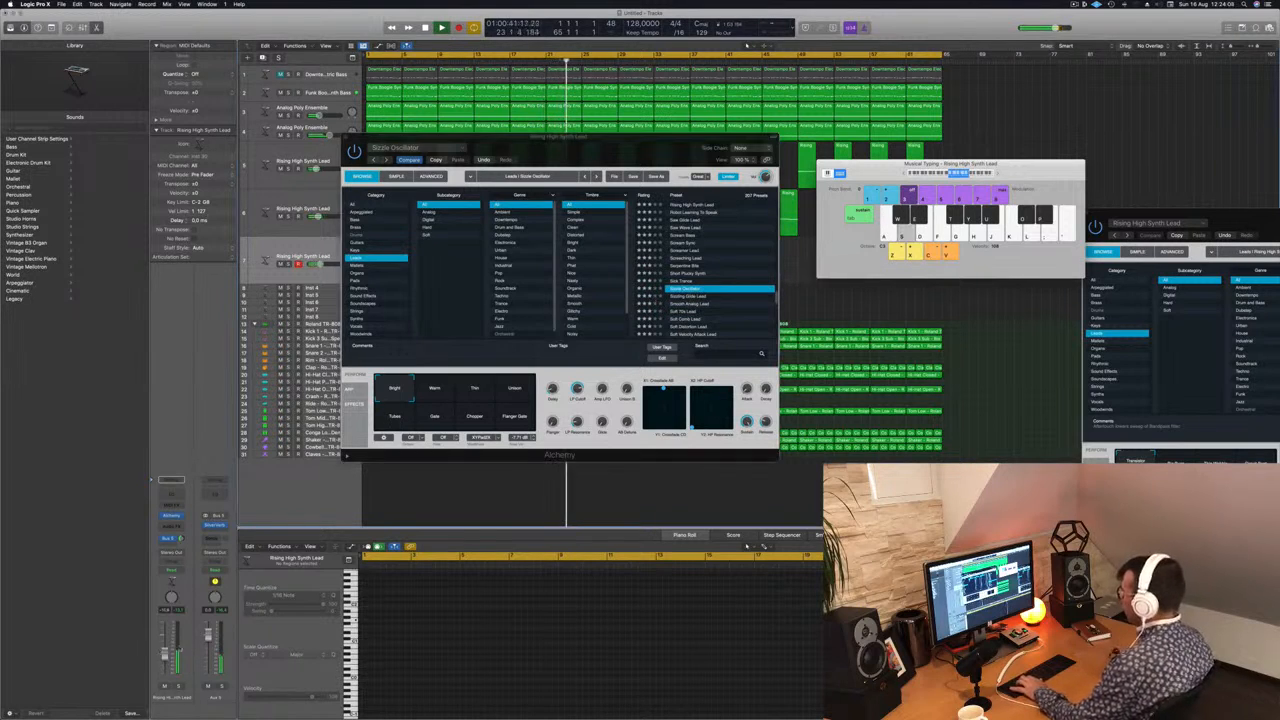
left_click(440, 388)
left_click(474, 390)
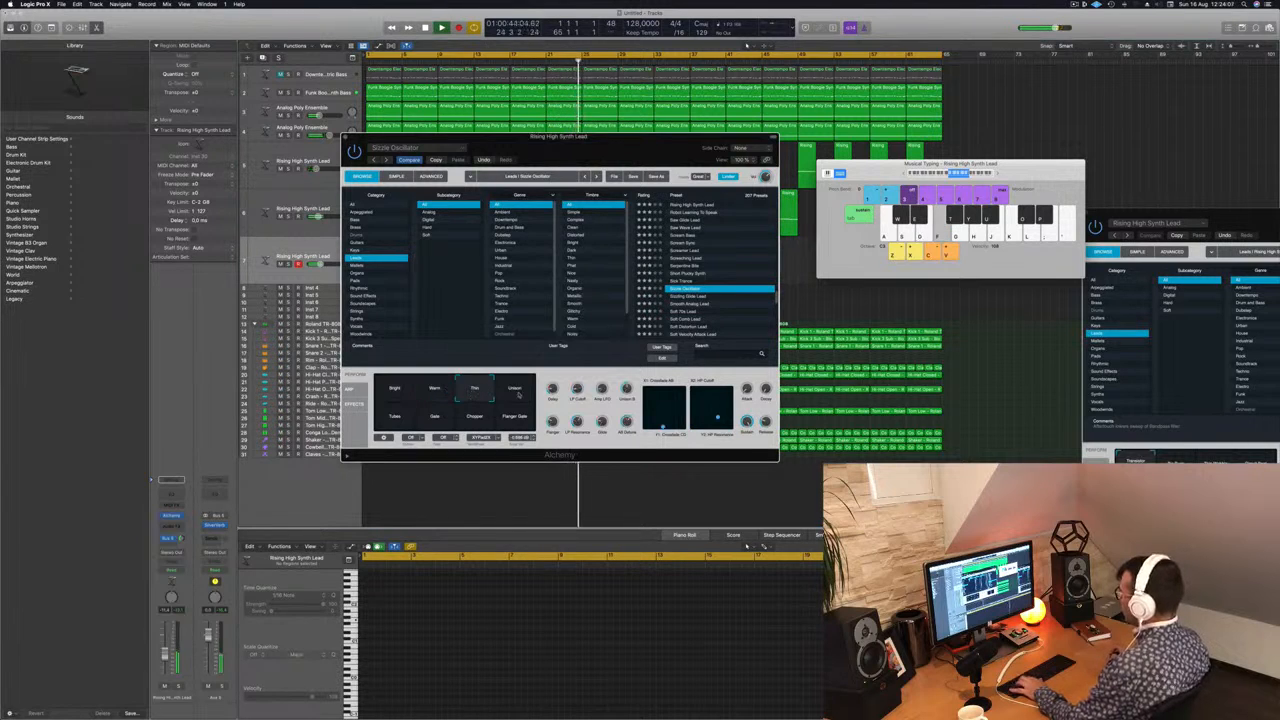
left_click(517, 392)
left_click(395, 417)
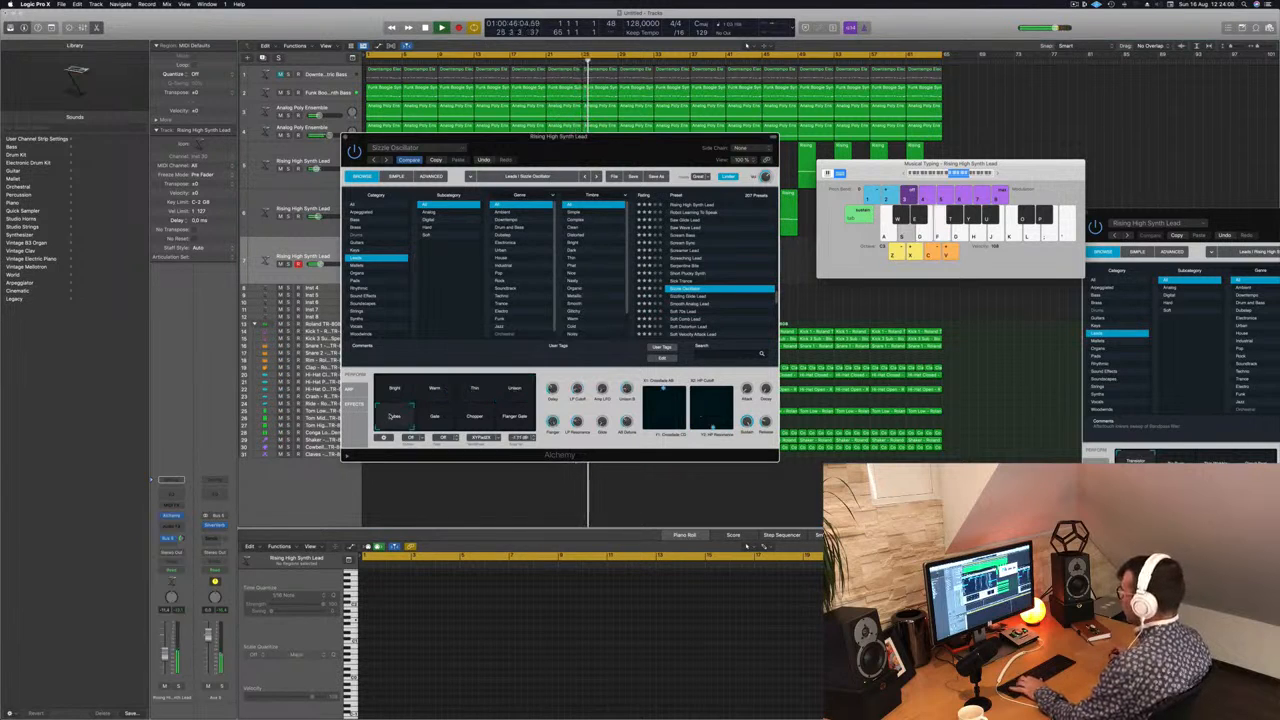
left_click(440, 418)
left_click(470, 418)
left_click(516, 419)
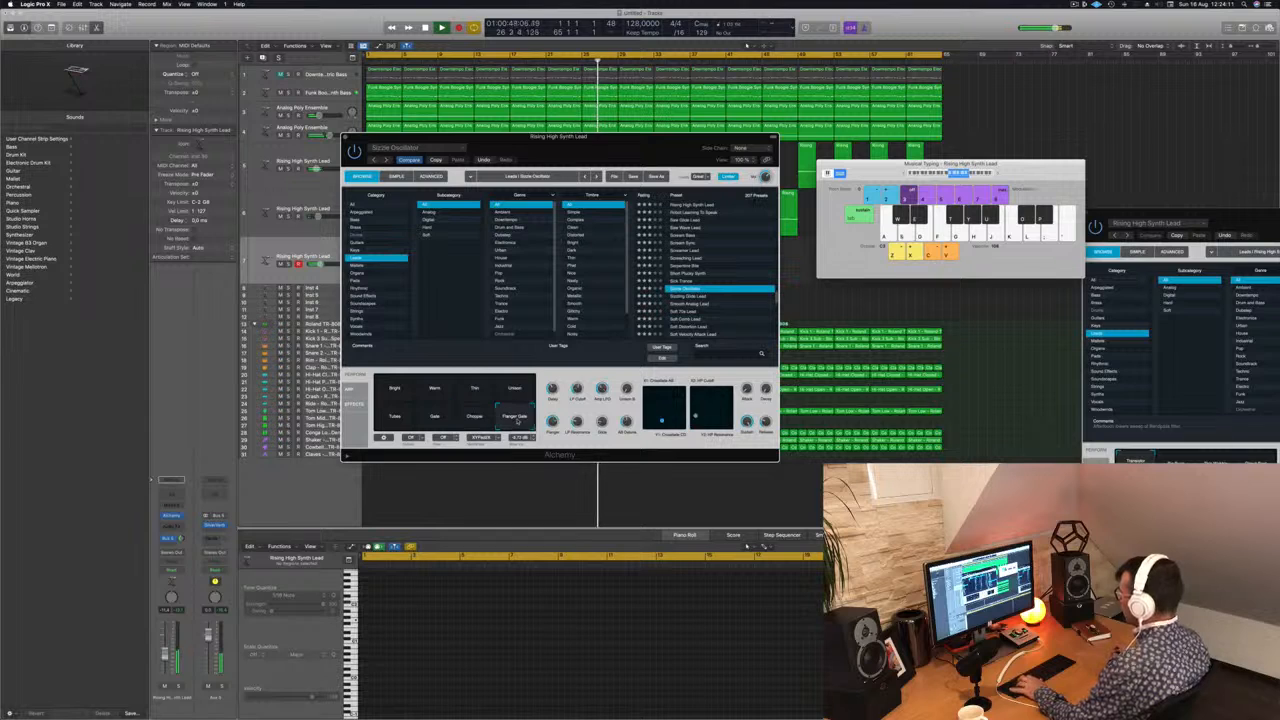
Step: Try the Sizzling Glide Lead preset, and return to Sizzle Oscillator with its Flanger Gate snapshot
left_click(688, 297)
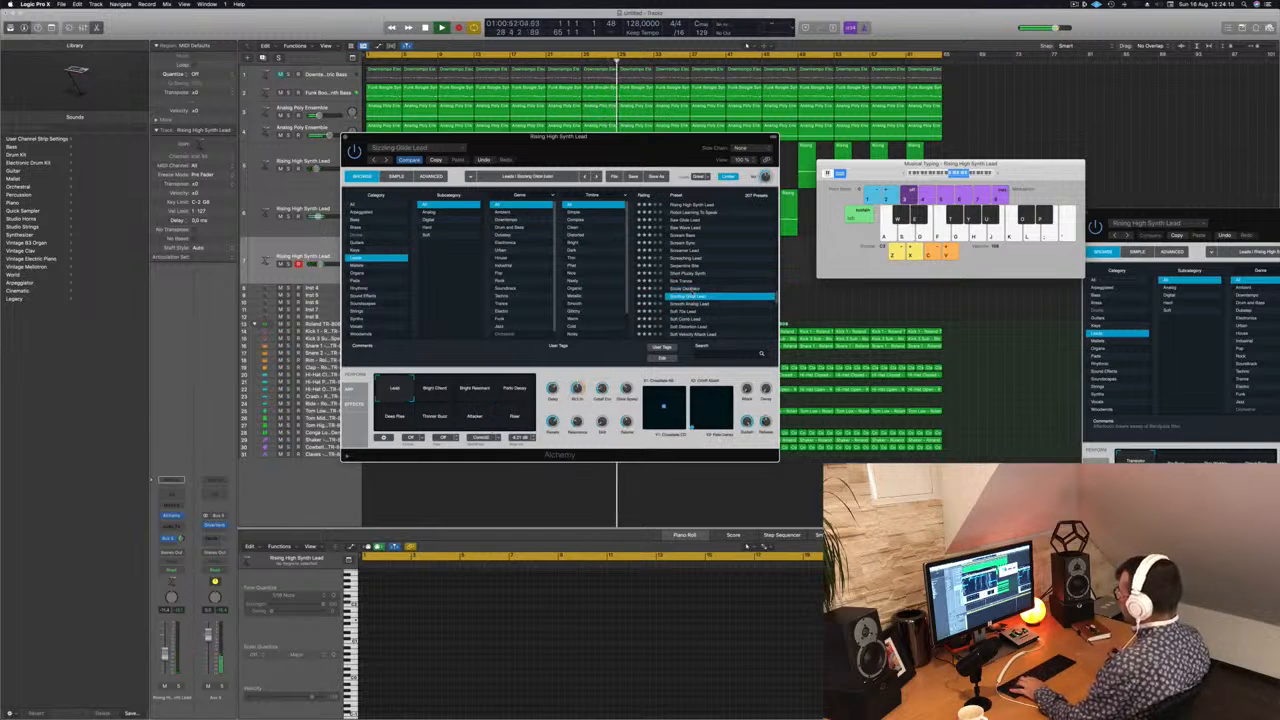
key("Up")
left_click(508, 422)
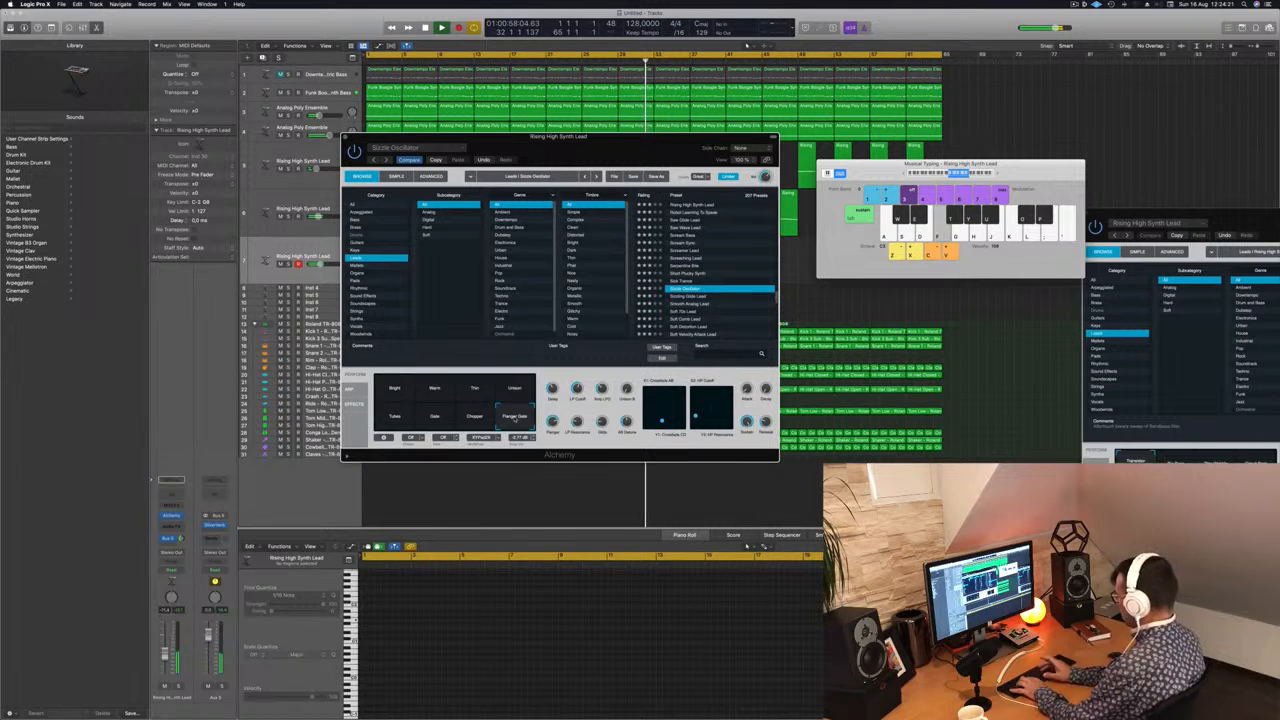
Step: Play melodic ideas over the running track with Sizzle Oscillator's Flanger Gate snapshot across low and high notes
key("k")
key("f")
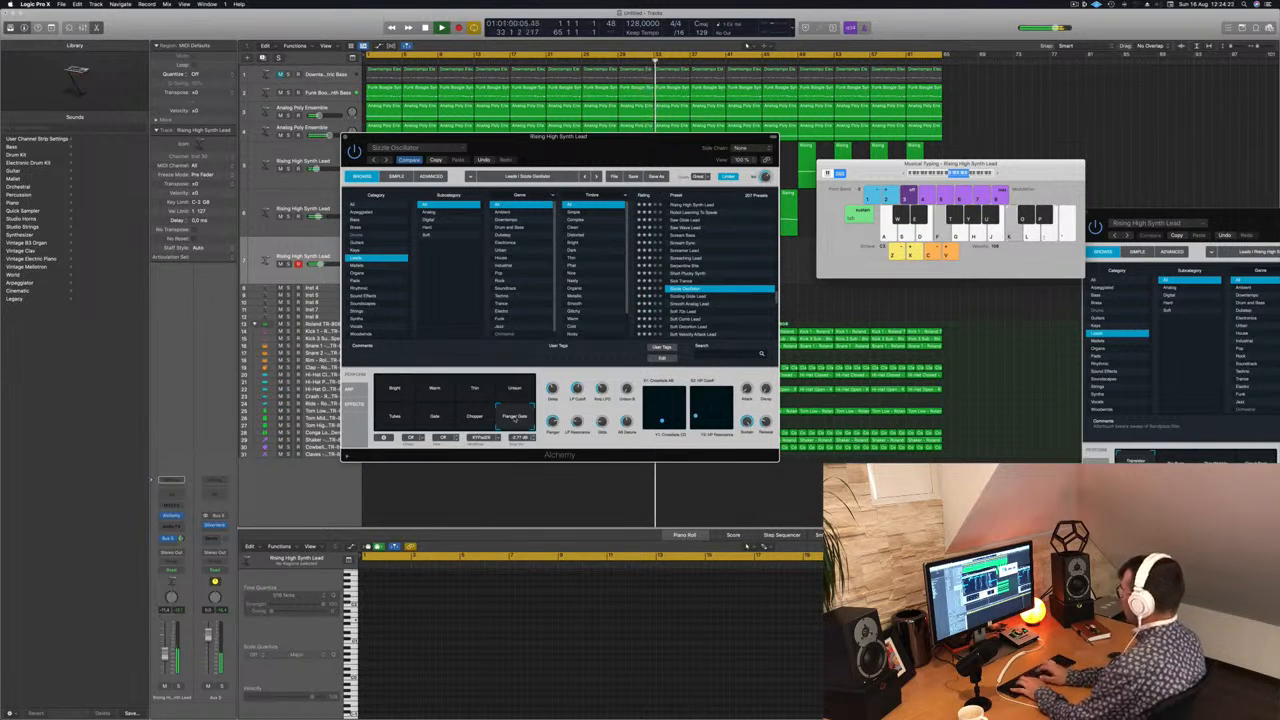
key("s")
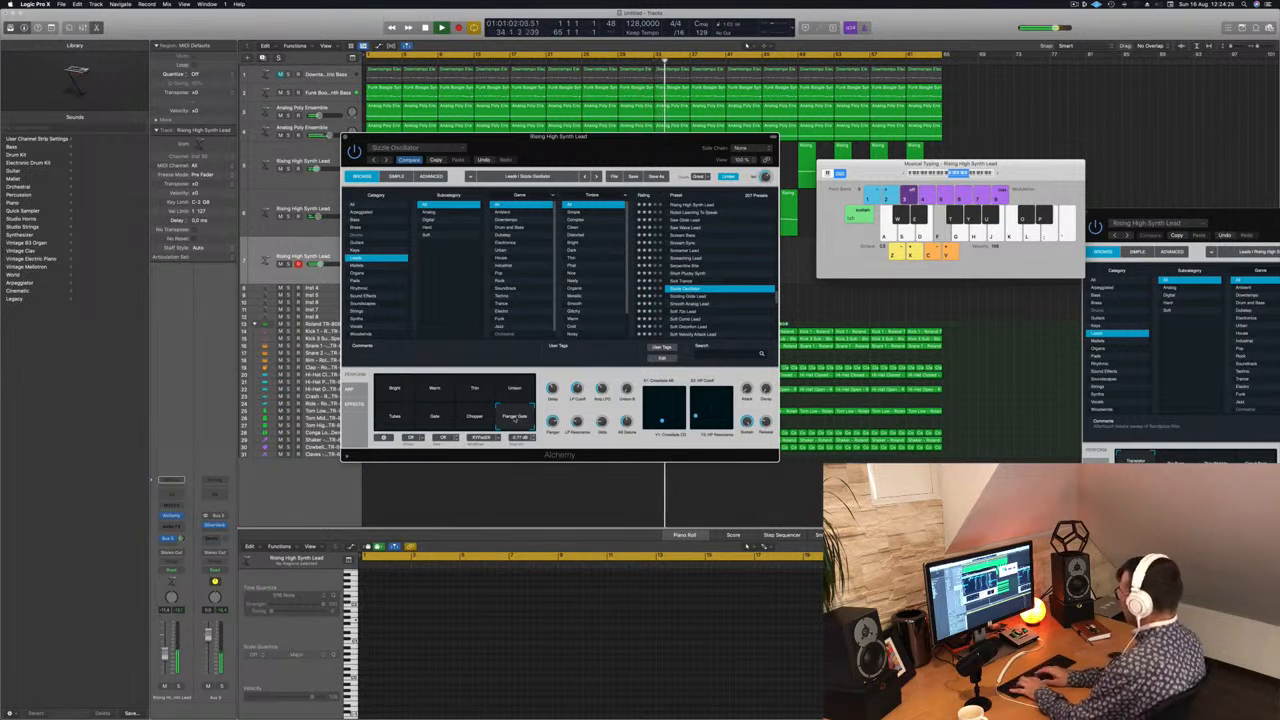
key("k")
key("j")
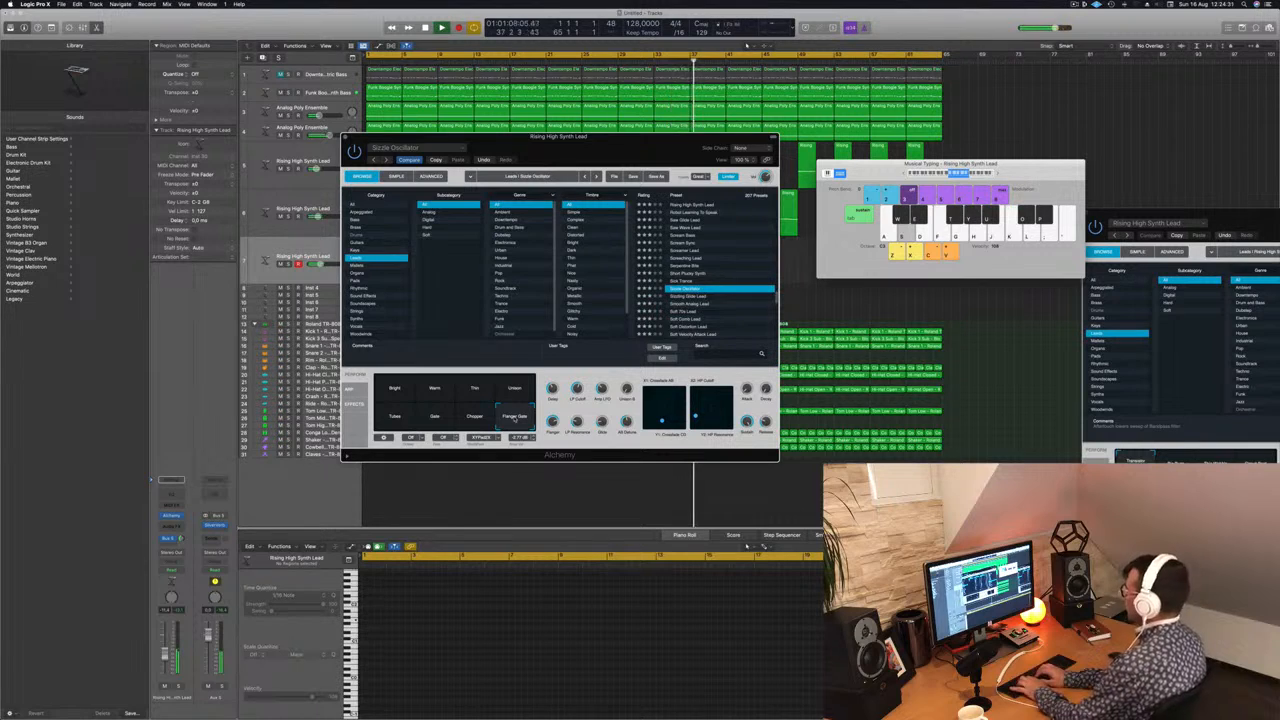
key("l")
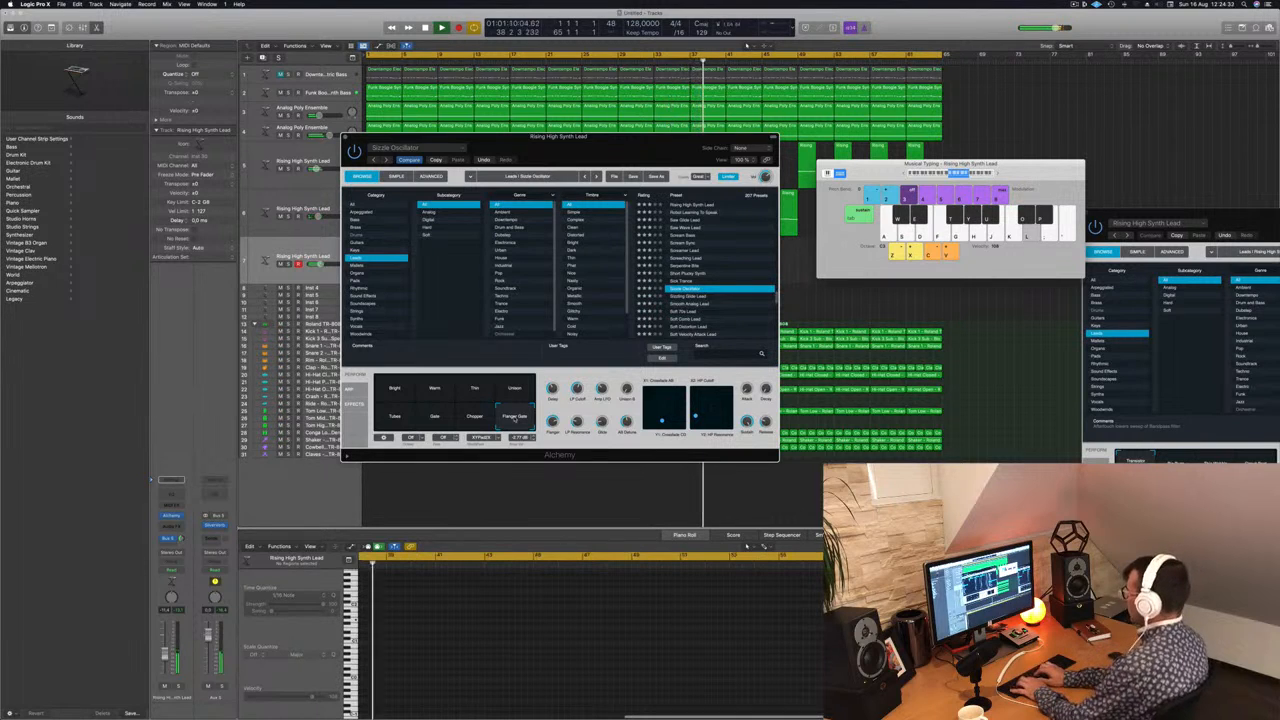
key("k")
key("f")
key("k")
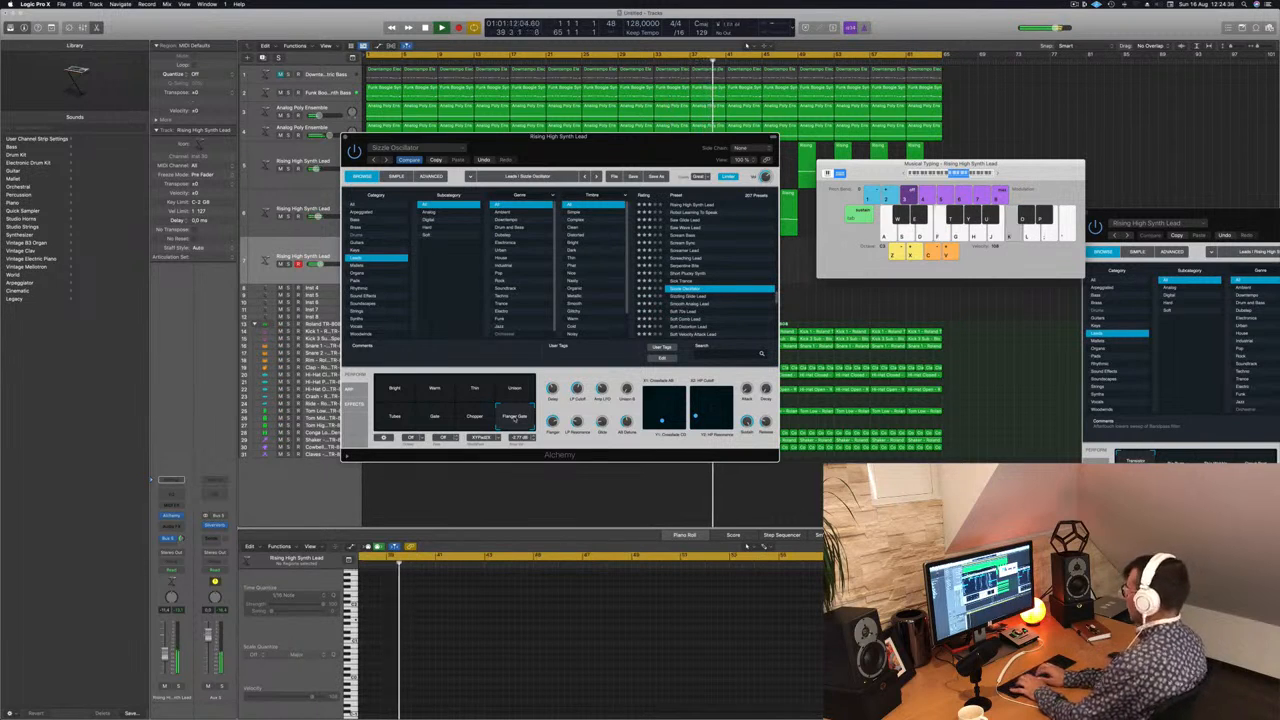
key("s")
key("p")
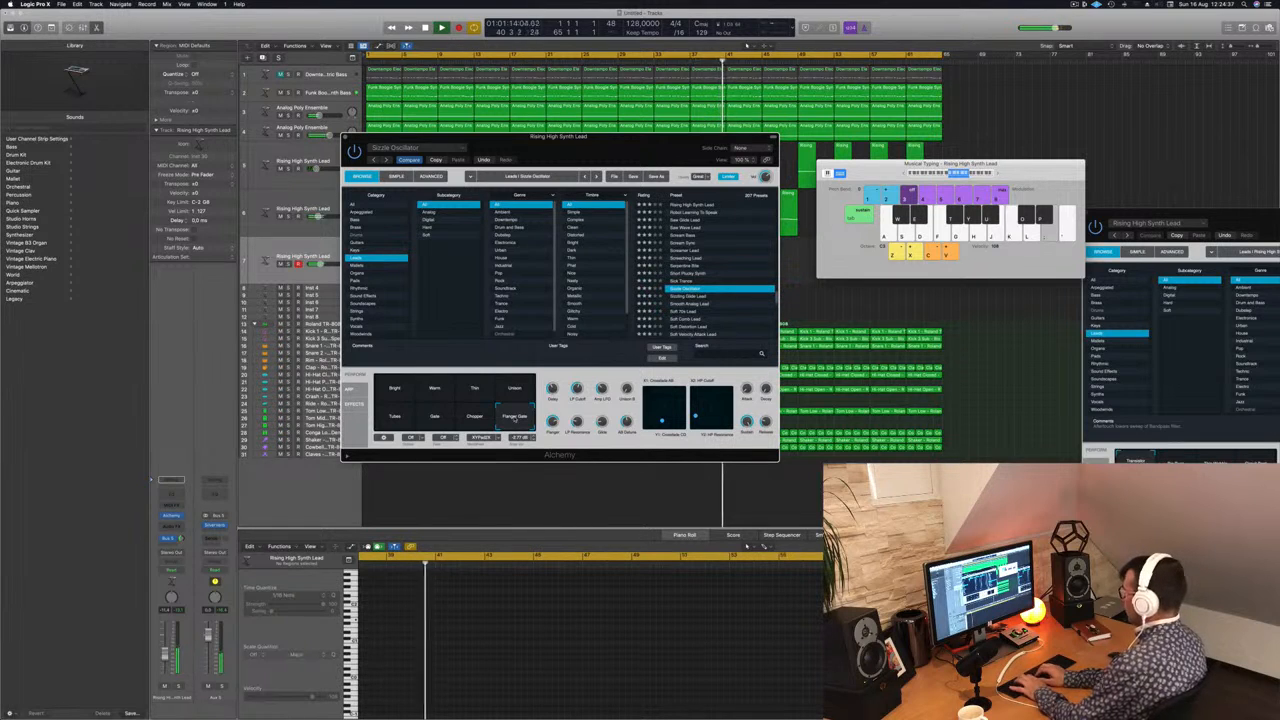
key("p")
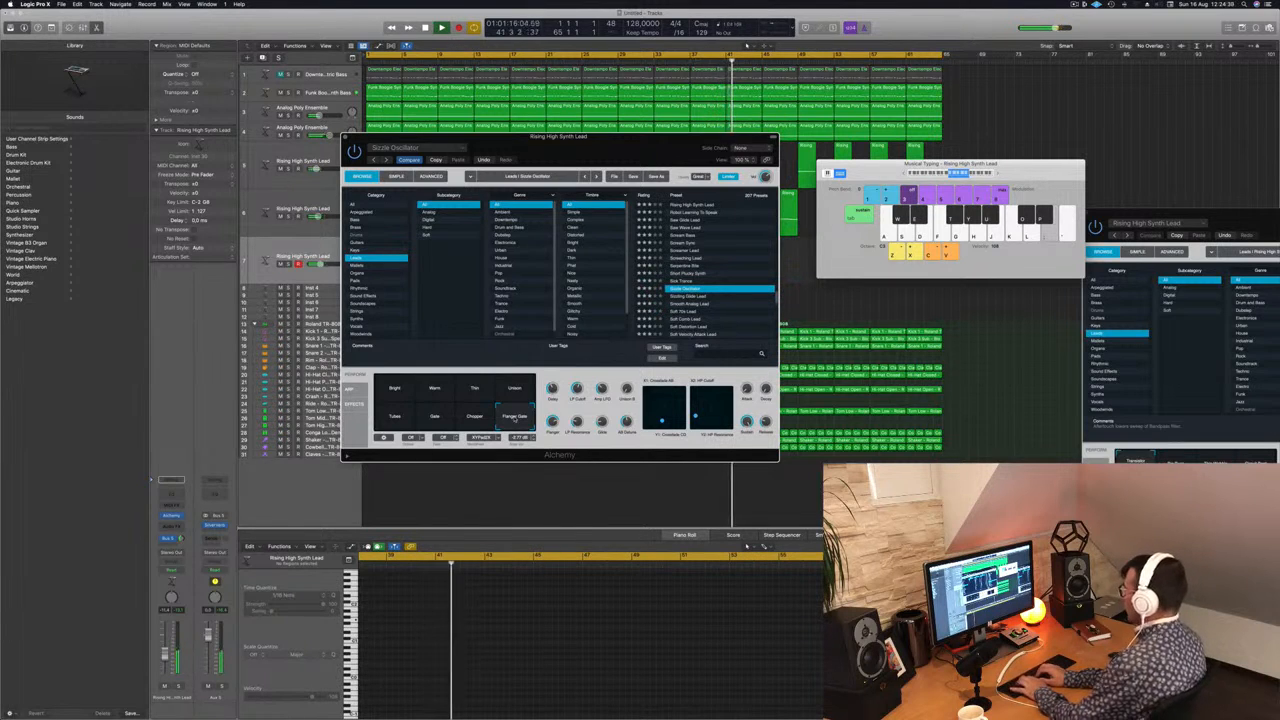
key("semicolon")
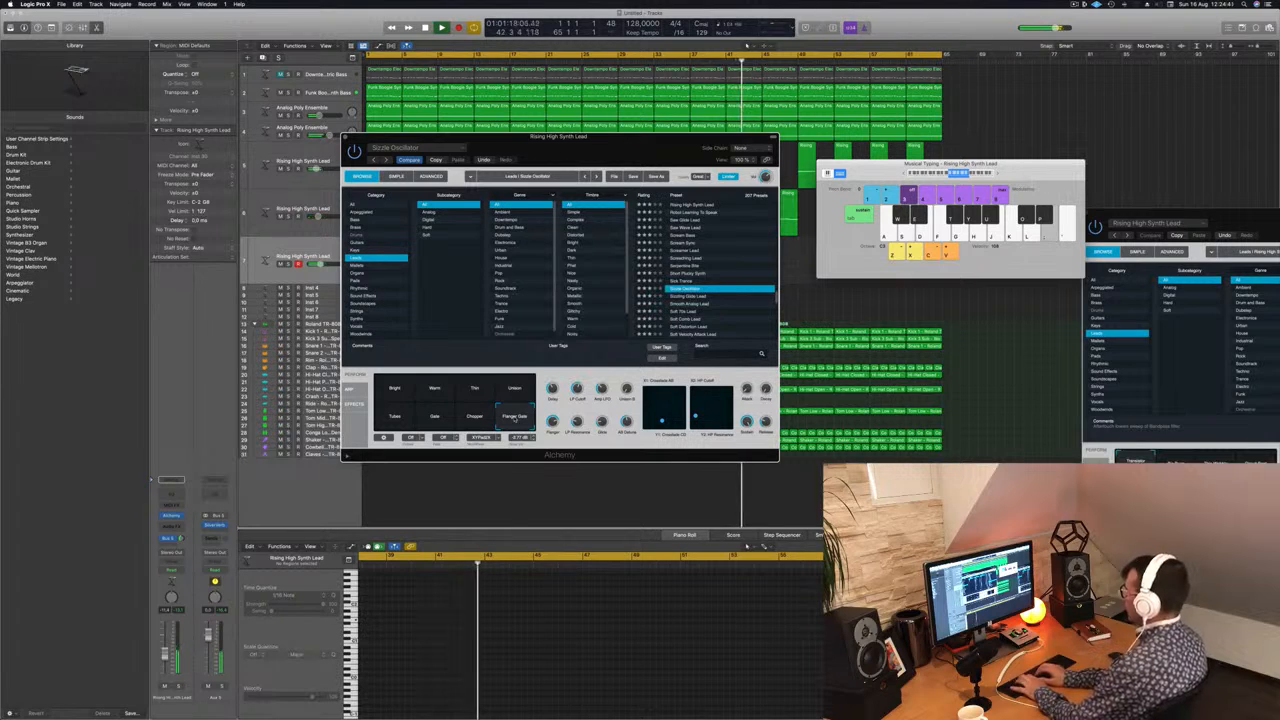
key("f")
key("d")
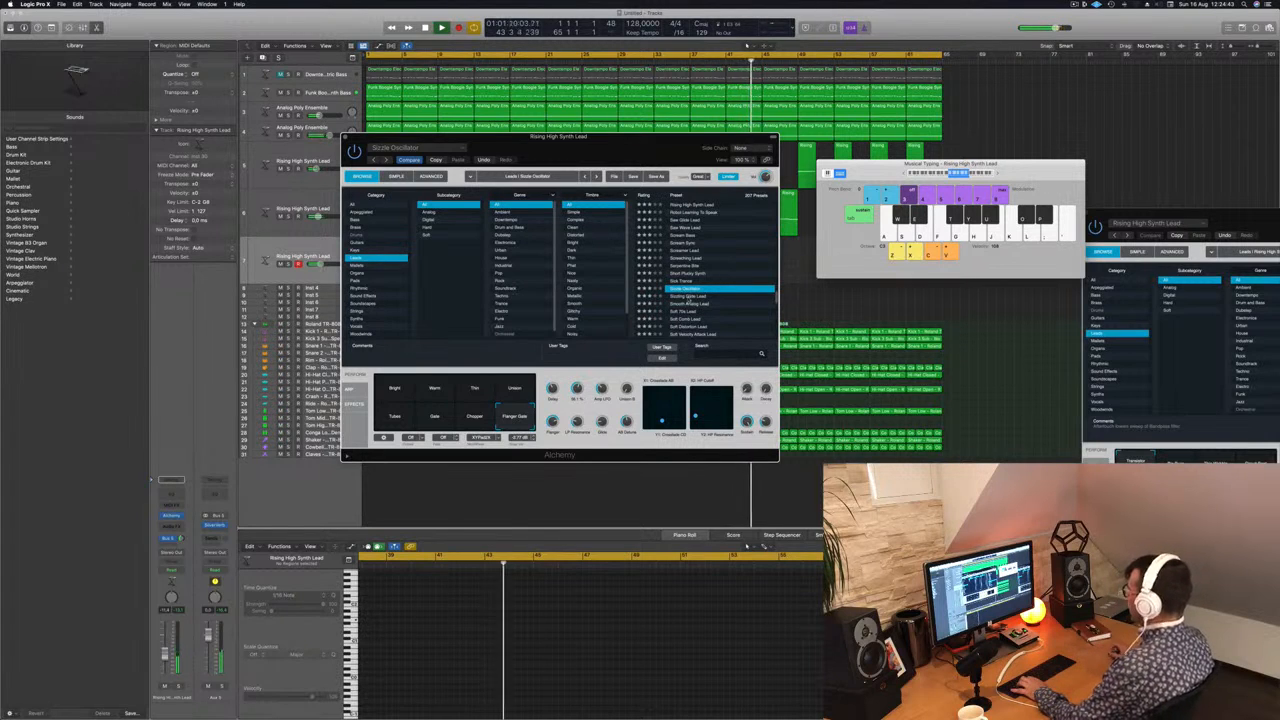
Step: Try the Sizzling Glide Lead and Smooth Analog Lead presets, and load Soft 70s Lead on the third lead track
left_click(700, 297)
key("f")
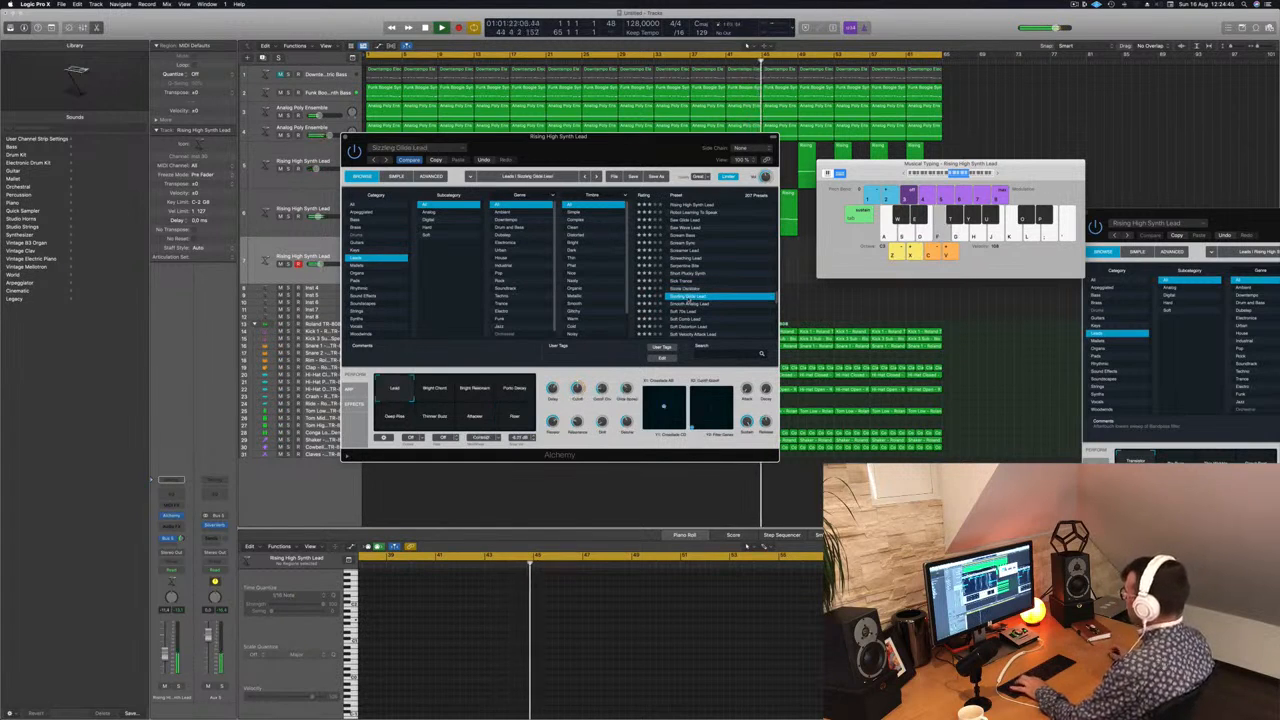
left_click(688, 304)
scroll(688, 304, "down", 3)
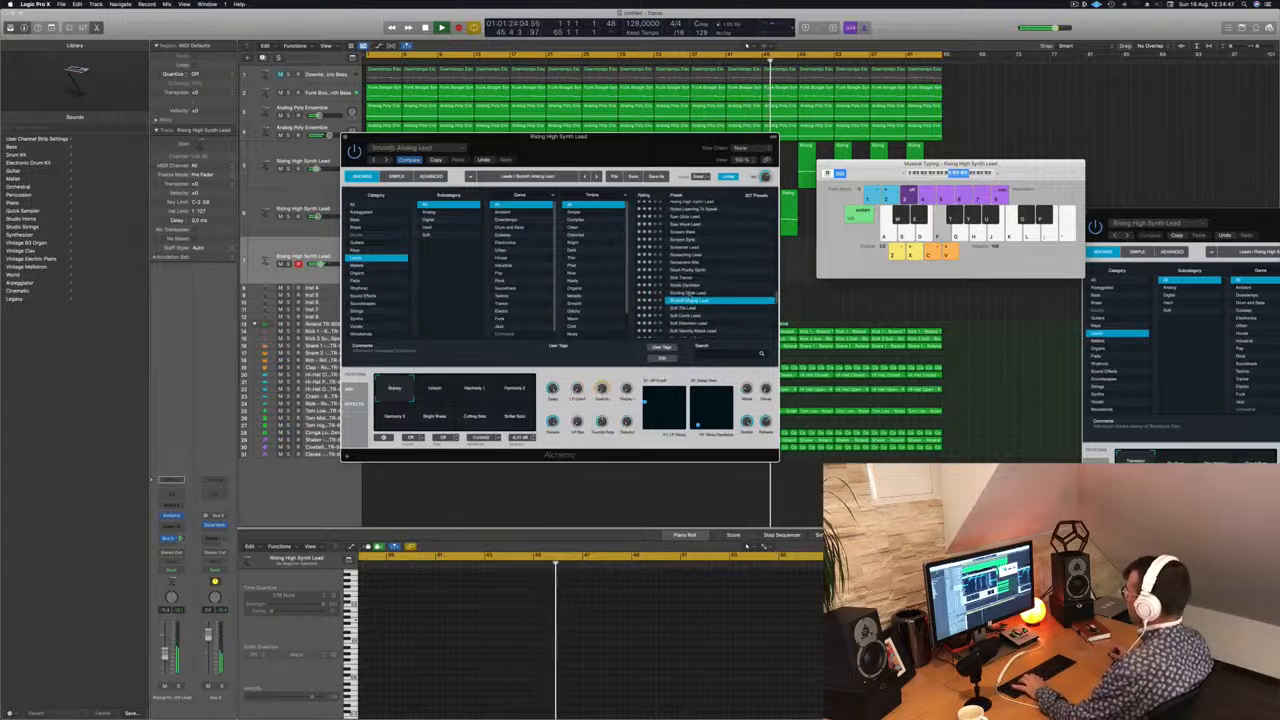
left_click(688, 268)
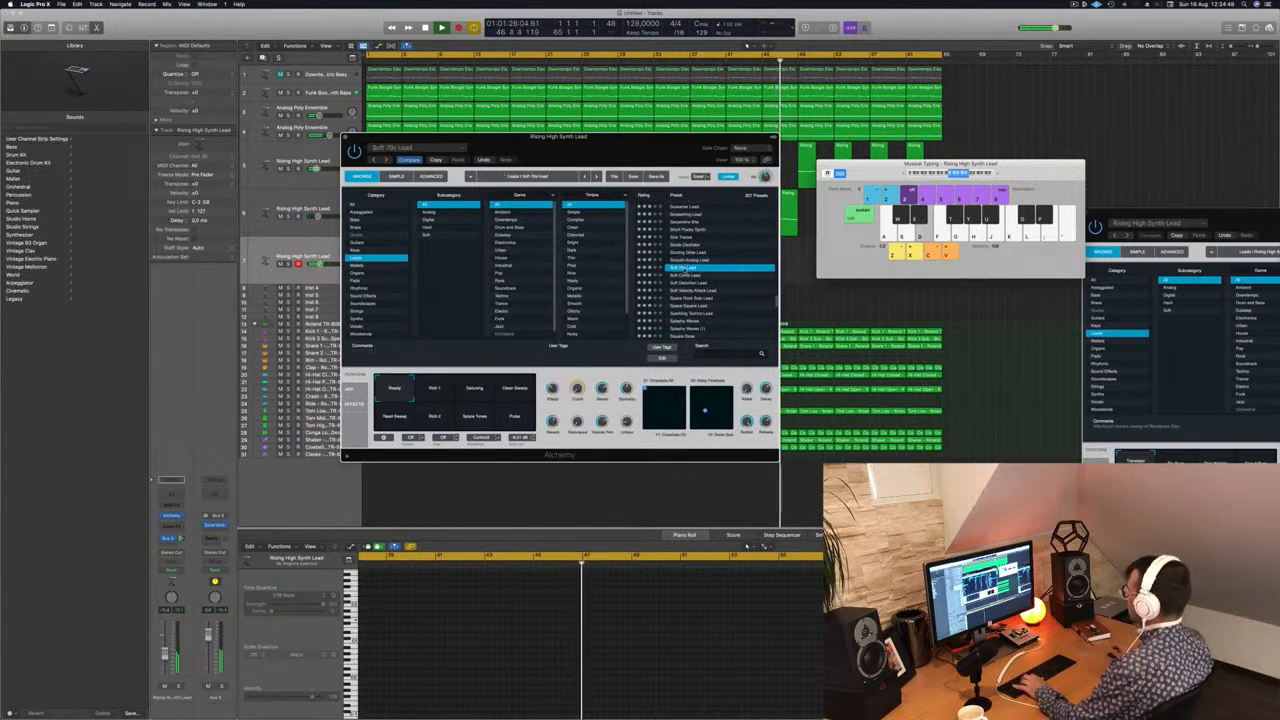
Step: Try the Soft Comb Lead and Soft Distortion Lead presets on the third lead track and lower its volume slightly
left_click(688, 275)
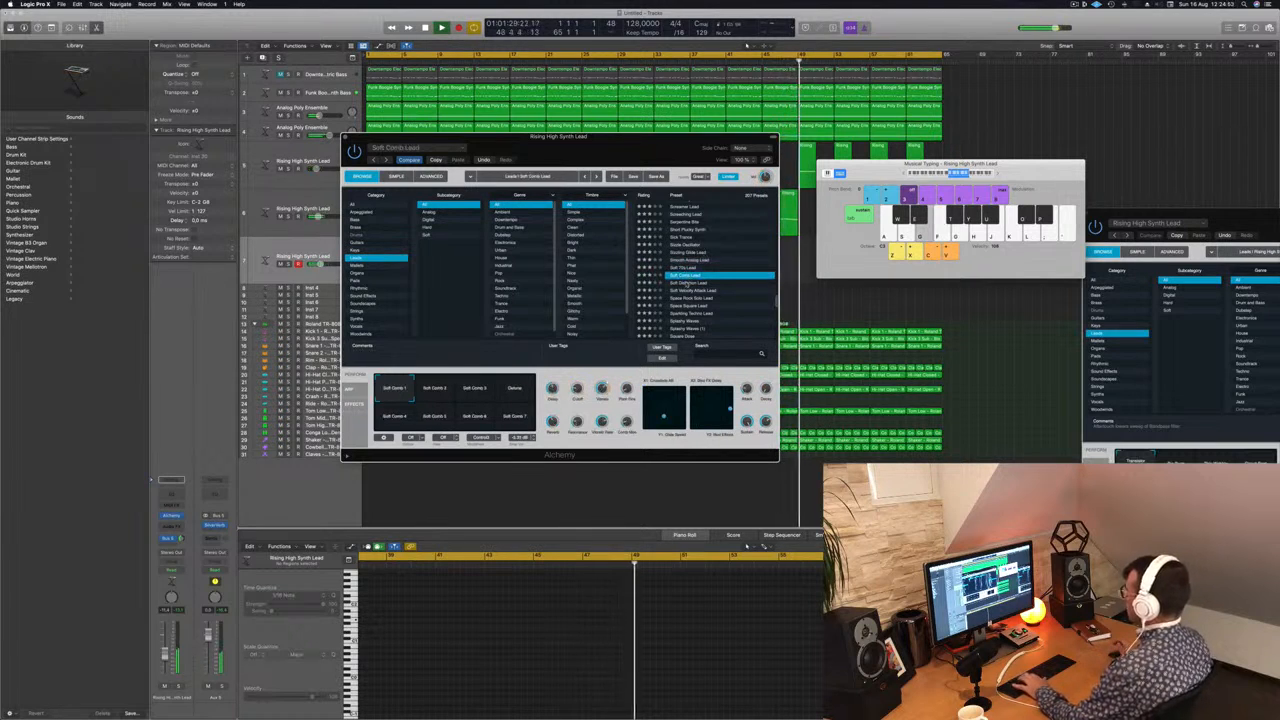
left_click(688, 284)
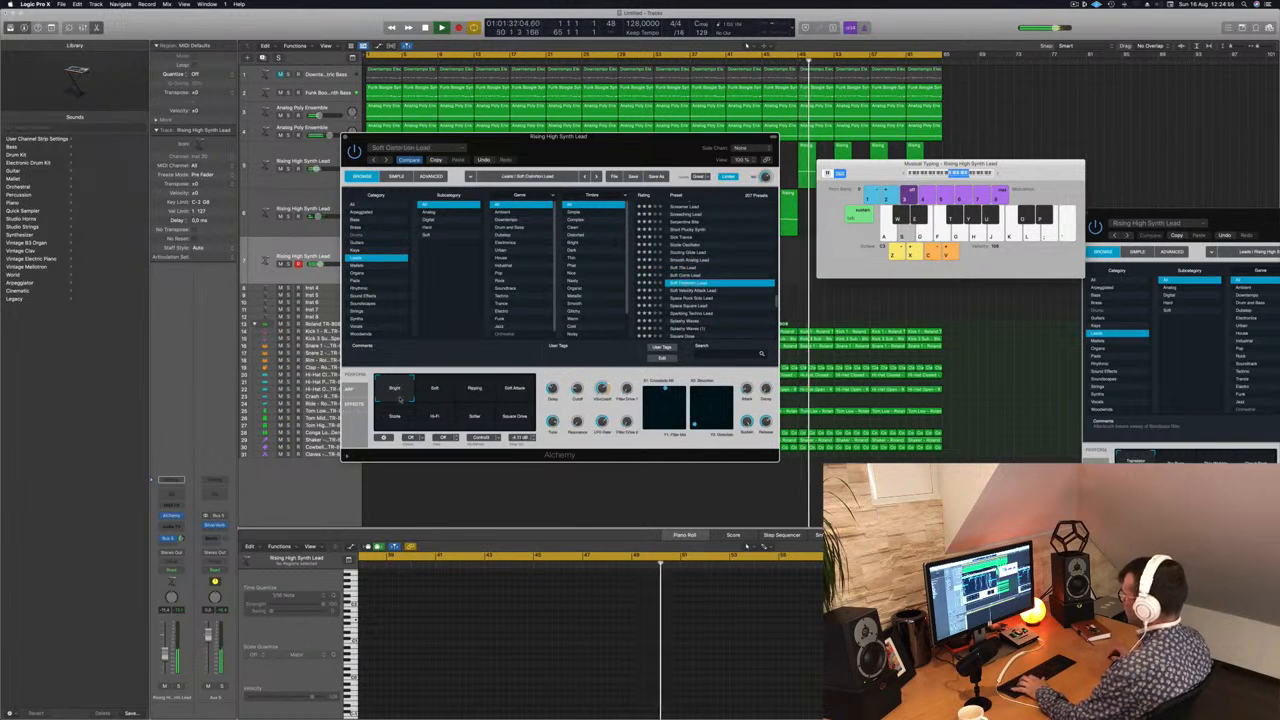
left_click(165, 657)
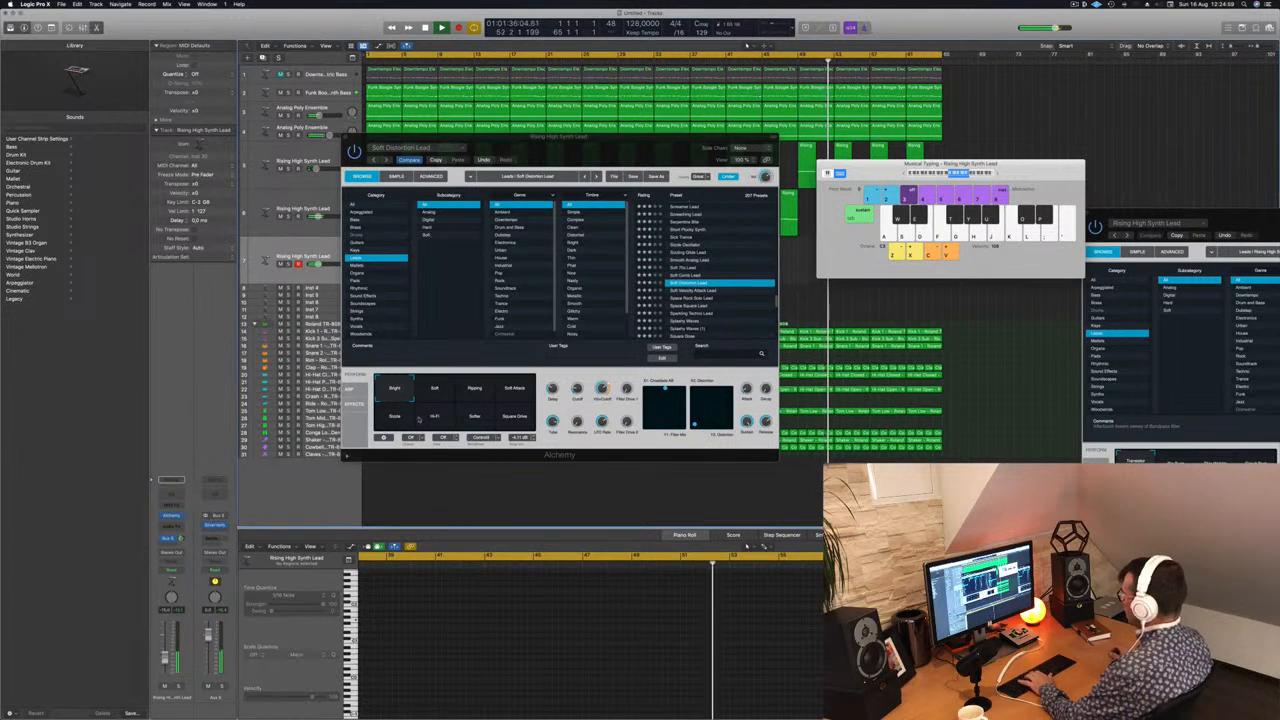
Step: Play notes while comparing Soft Distortion Lead's snapshots, including Soft, Ripping, Soft Attack, Hi-Fi and Square Drive, and return to Bright
left_click(436, 390)
left_click(473, 394)
key("h")
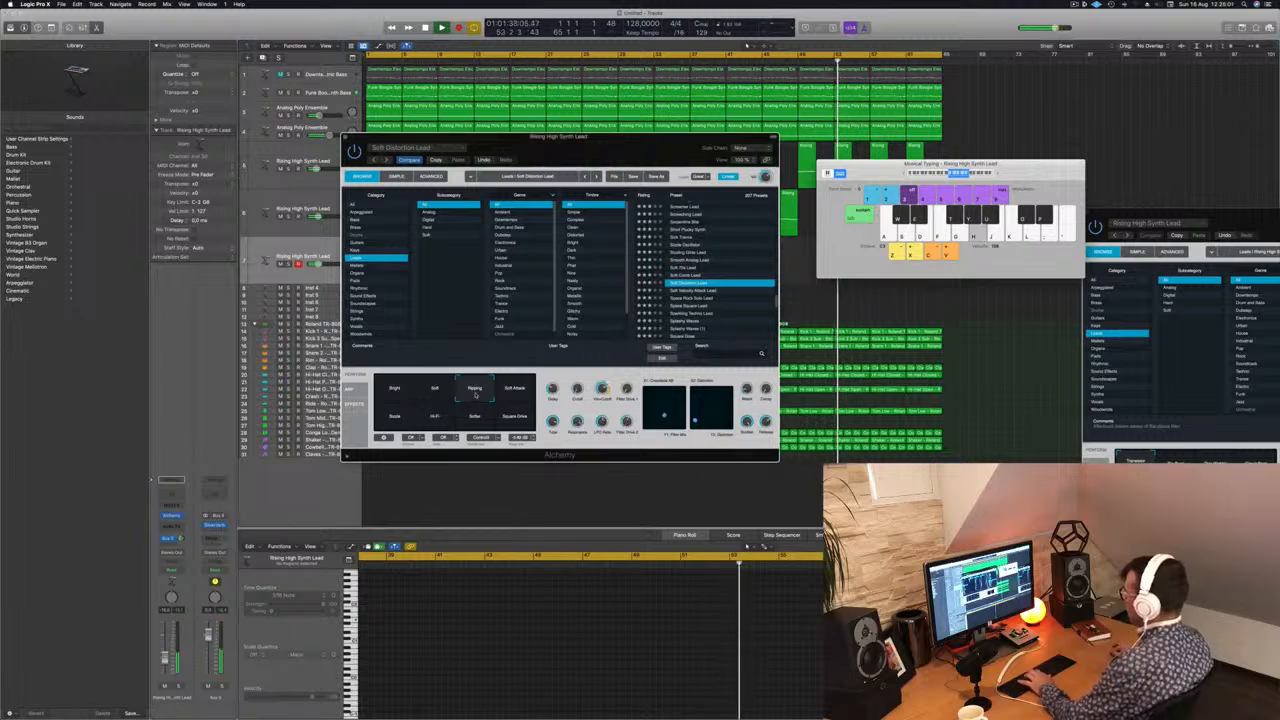
left_click(510, 392)
key("g")
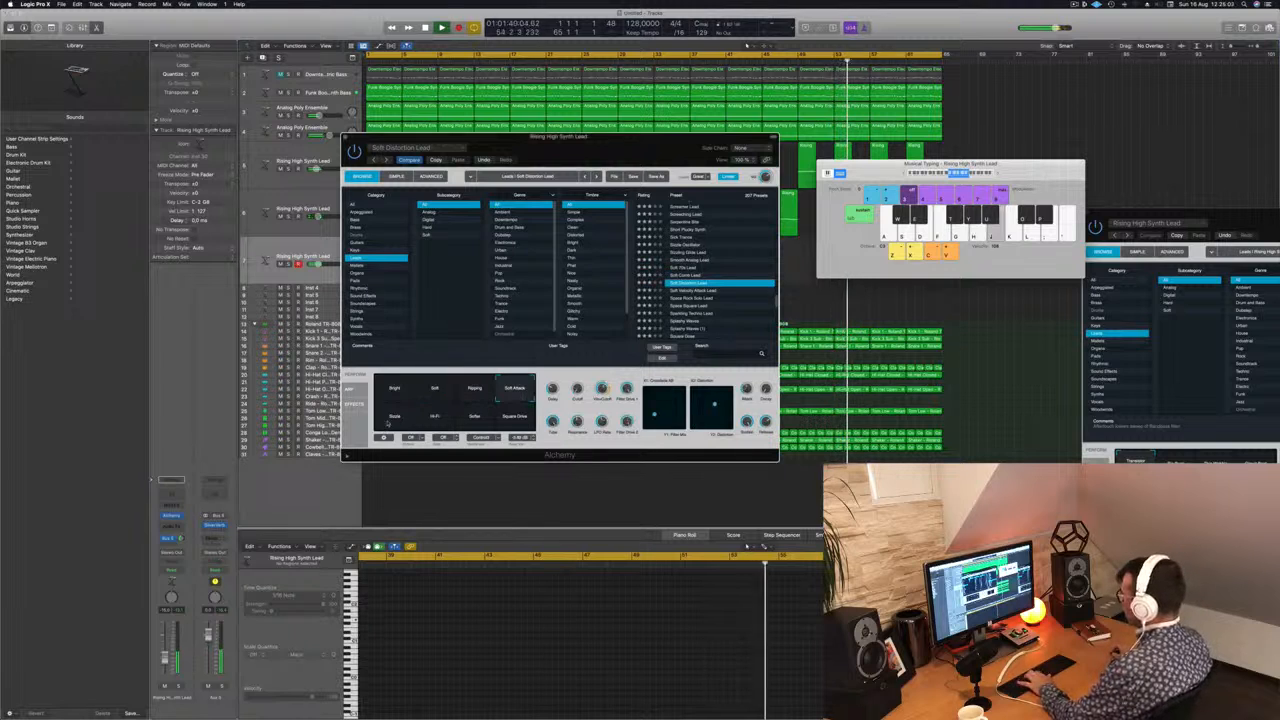
left_click(395, 416)
left_click(436, 418)
key("h")
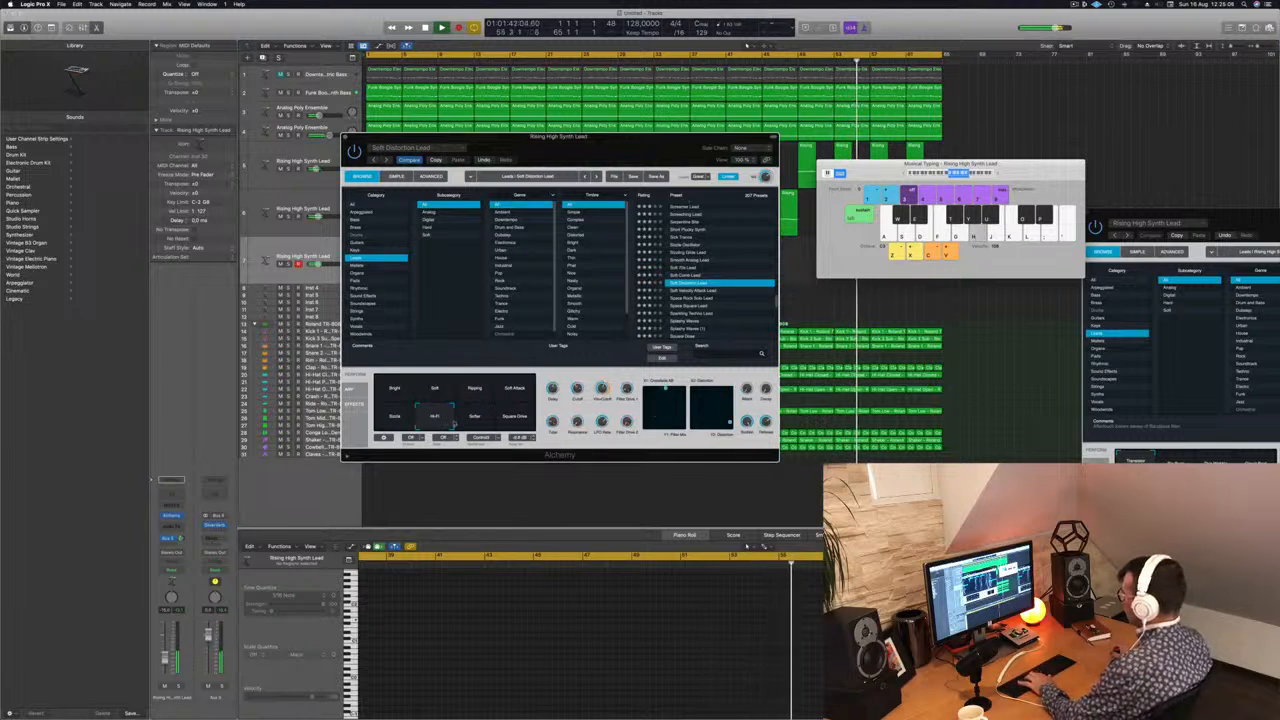
key("j")
left_click(527, 415)
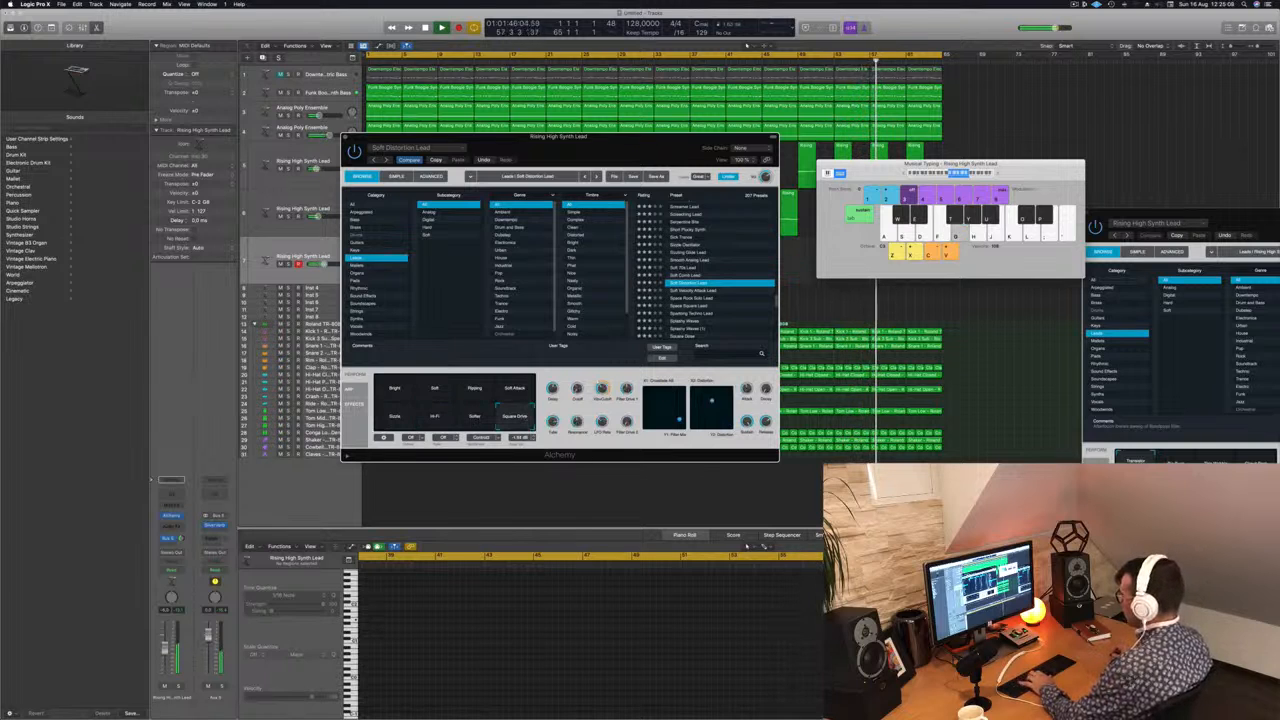
left_click(529, 392)
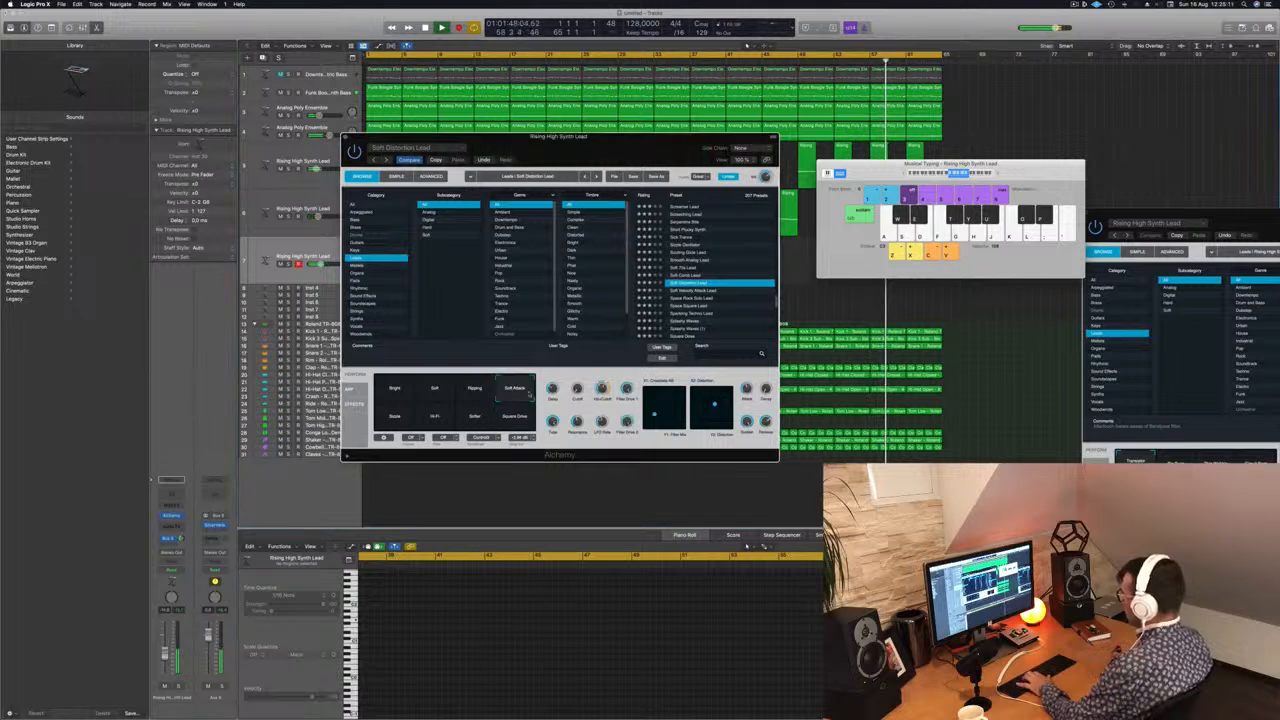
left_click(397, 390)
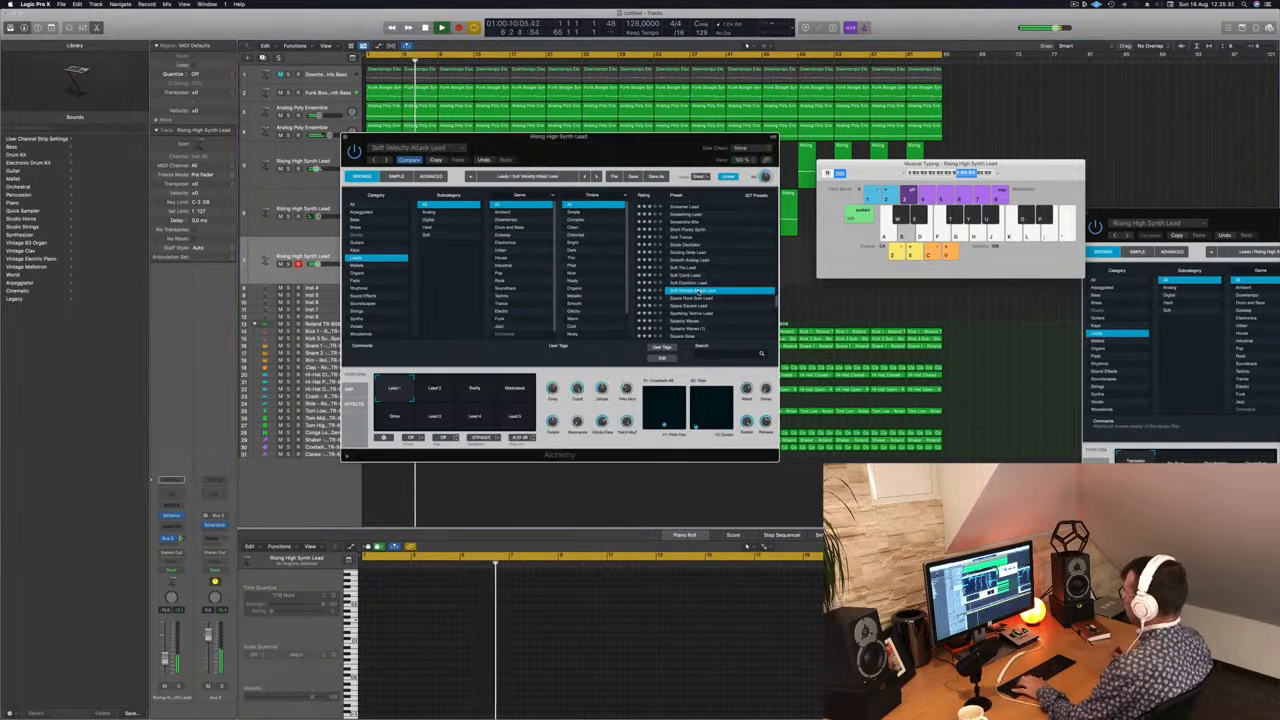
Step: Load the Space Rock Solo Lead preset and compare its Noisy Gate, Ring Mod, Bright Synth and Dark Synth snapshots
left_click(688, 298)
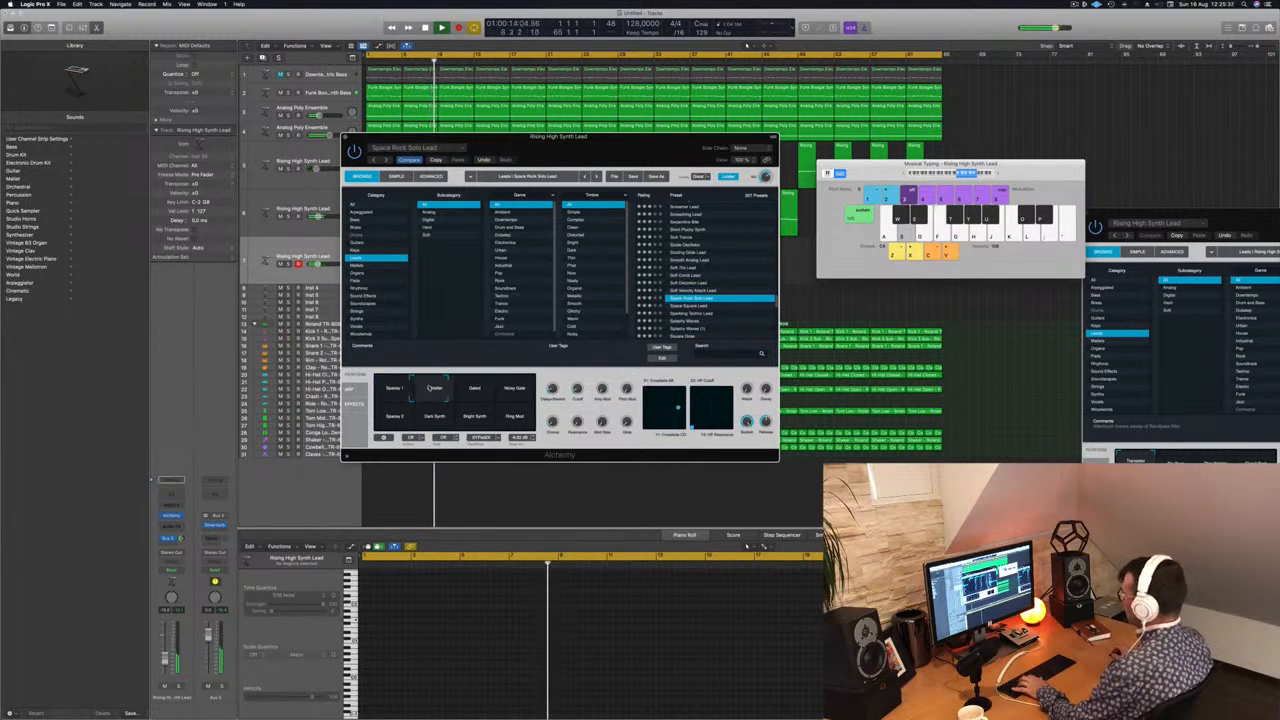
left_click(518, 396)
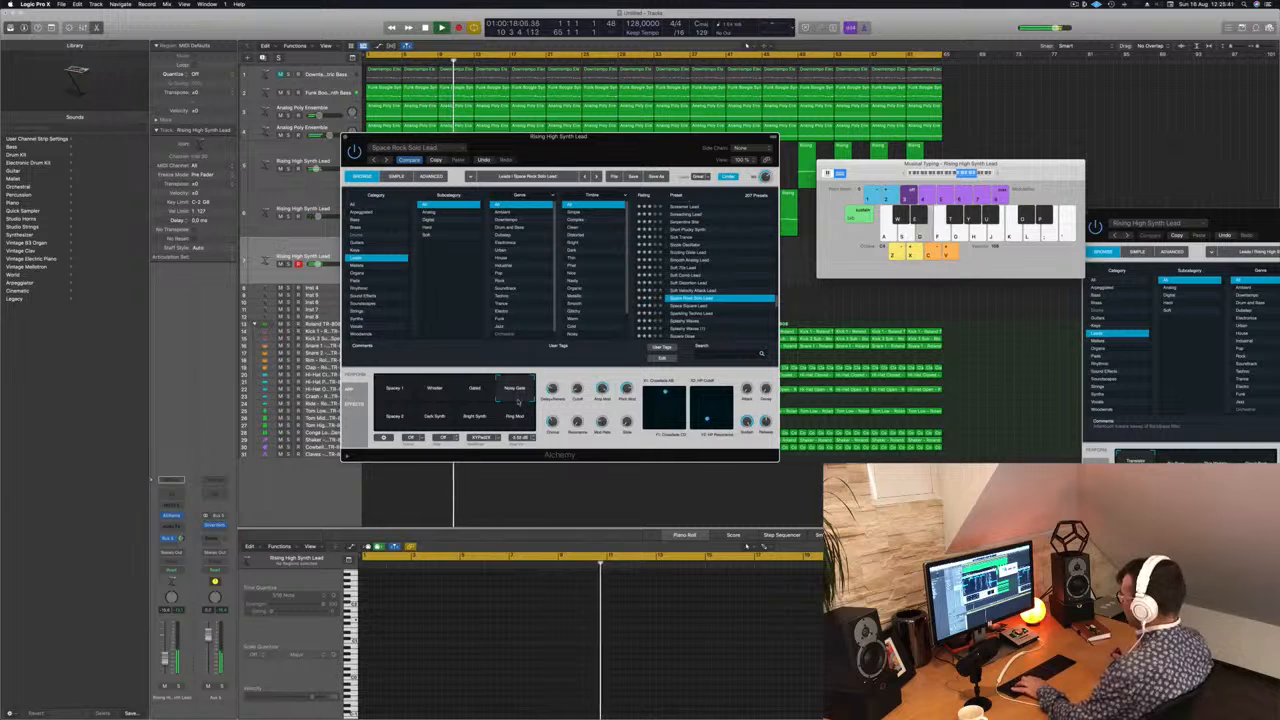
left_click(514, 414)
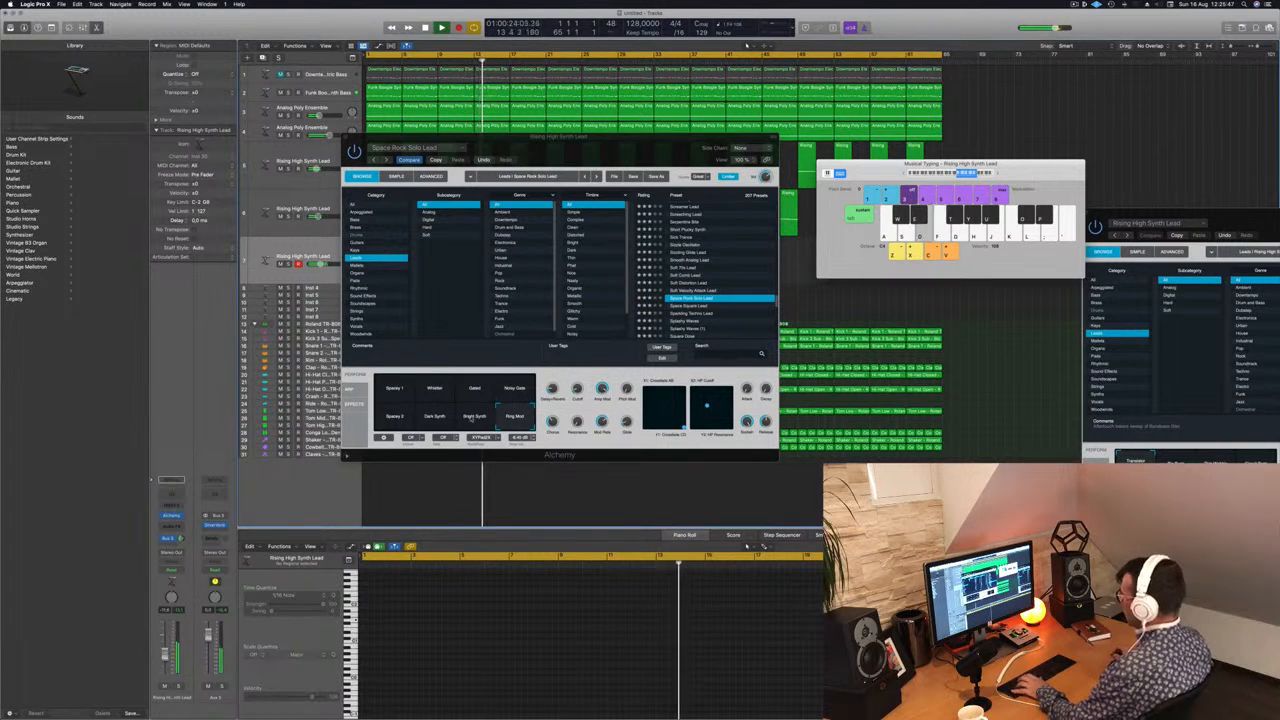
left_click(473, 418)
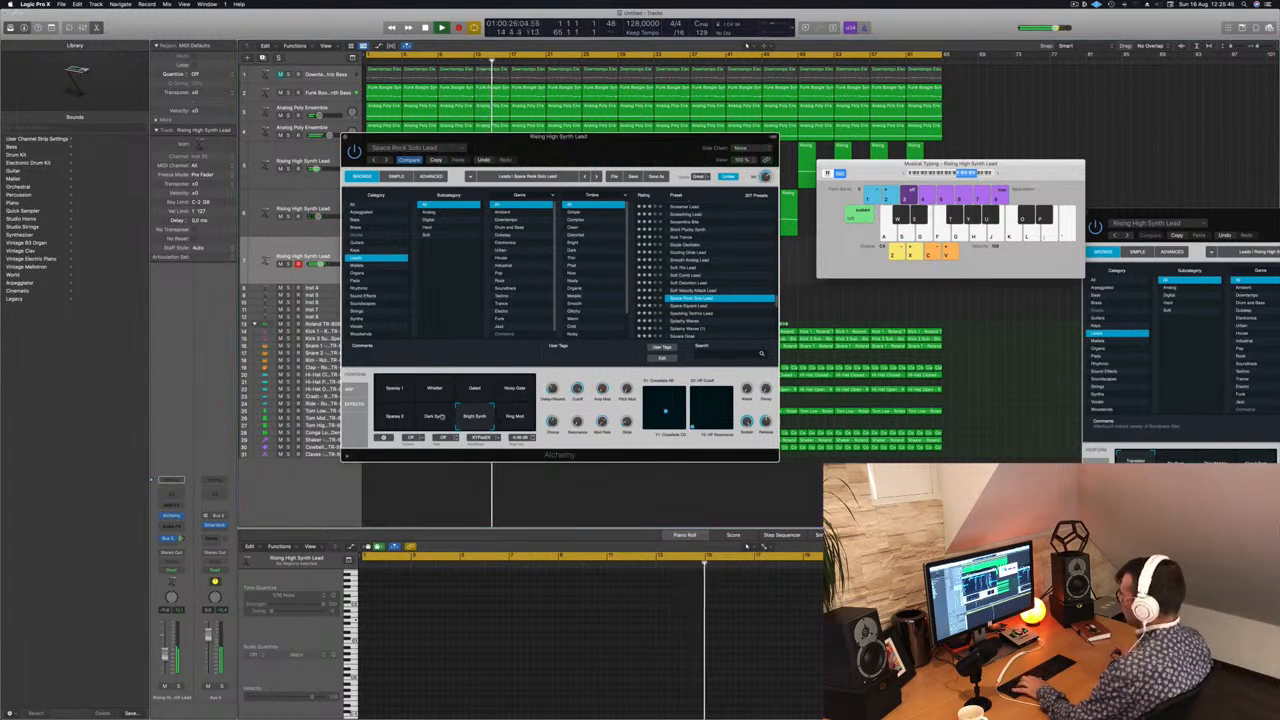
left_click(436, 416)
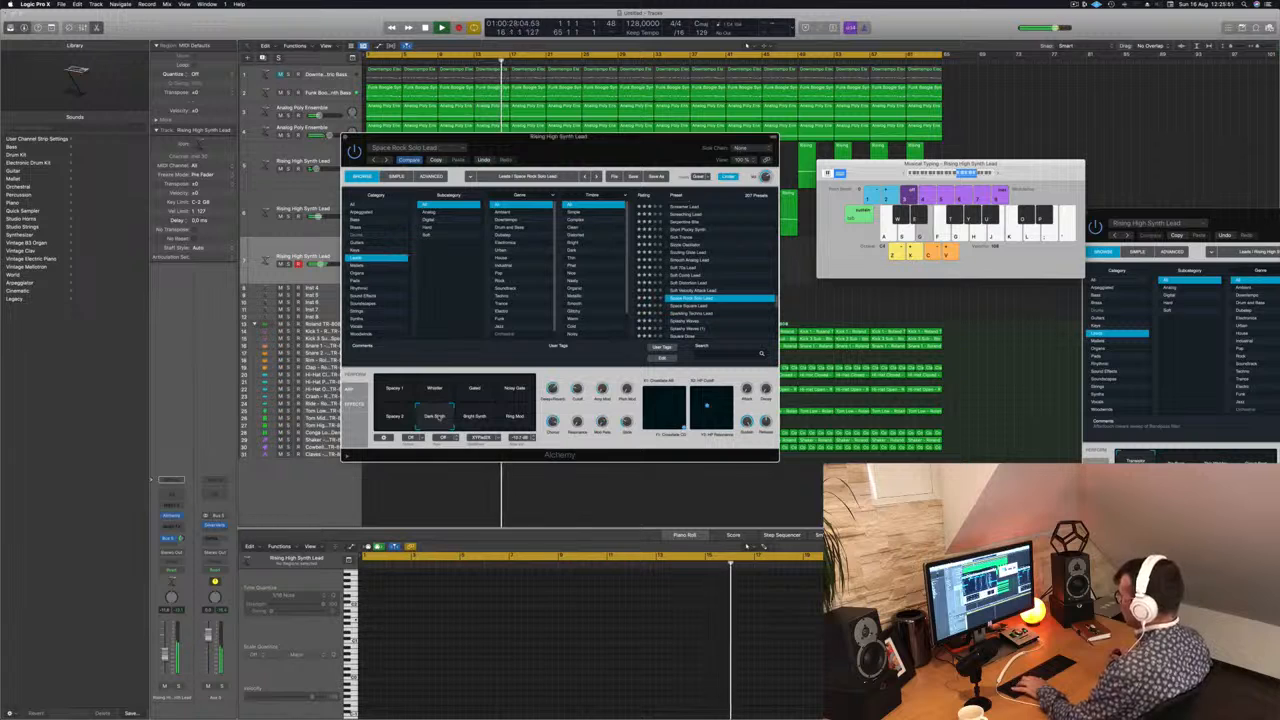
Step: Move the Alchemy window clear of the first lead regions and load the Space Square Lead preset
left_click_drag(642, 144, 702, 152)
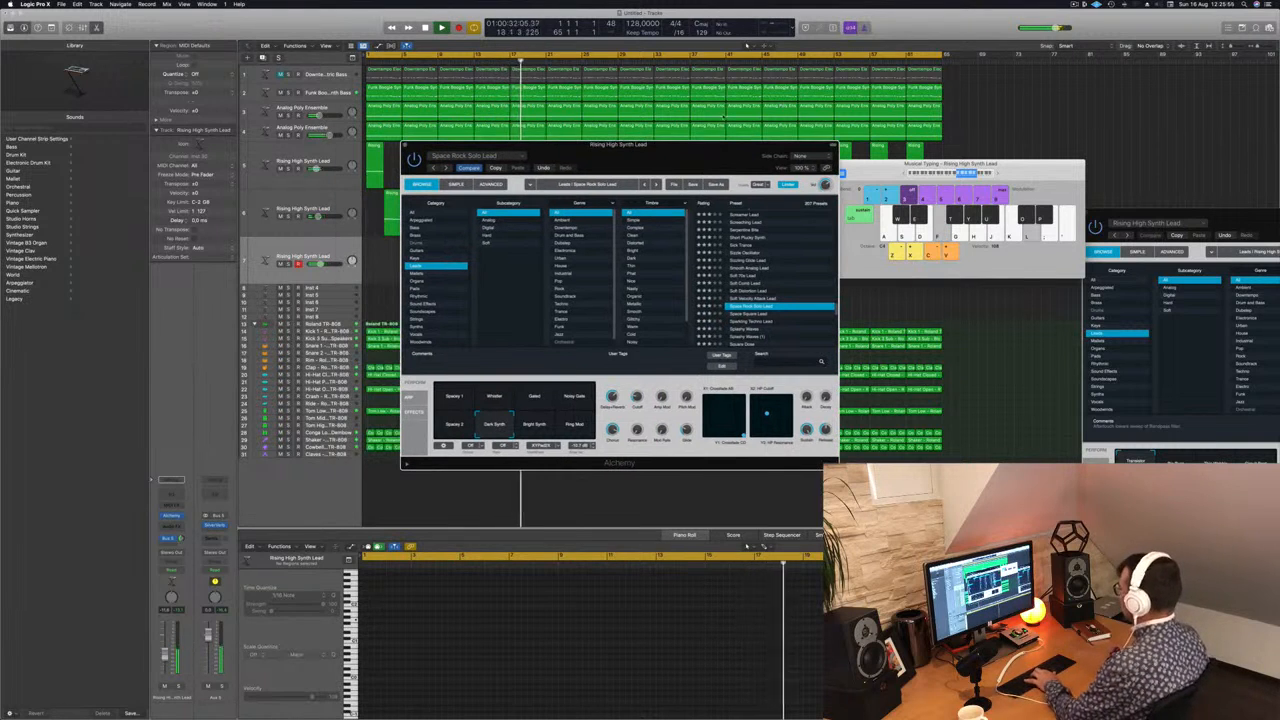
left_click_drag(689, 160, 891, 174)
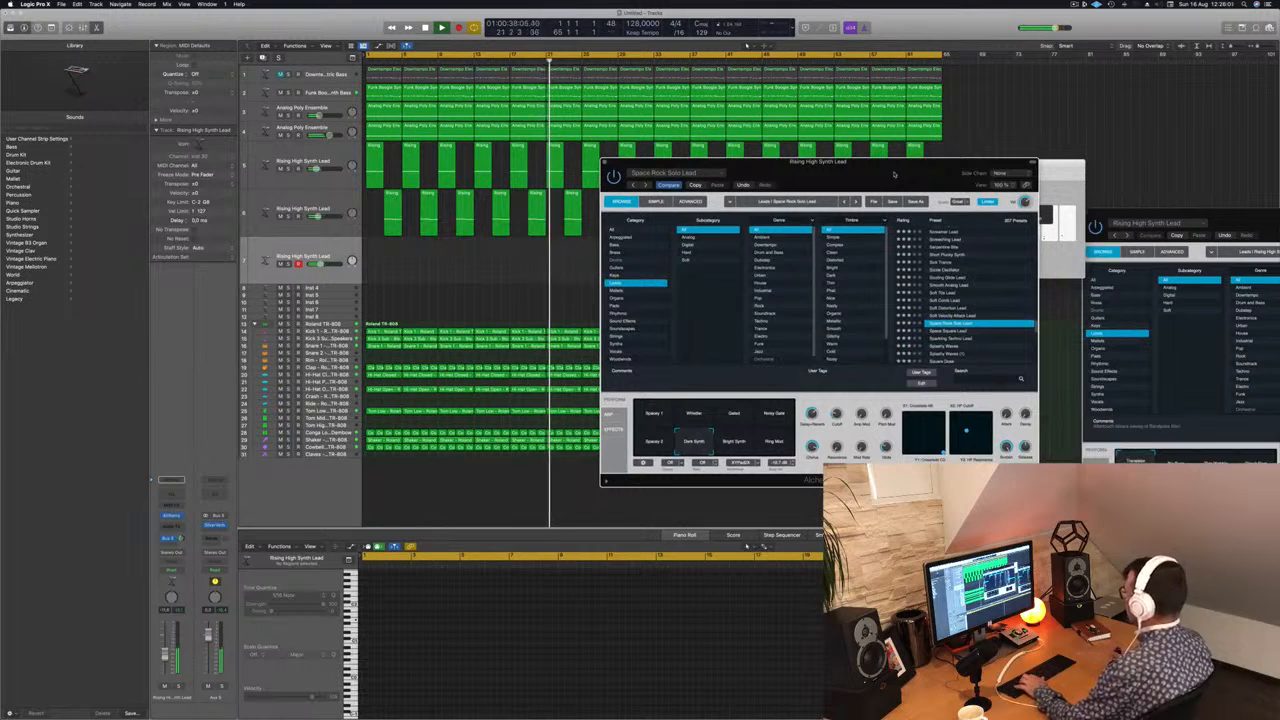
left_click(944, 331)
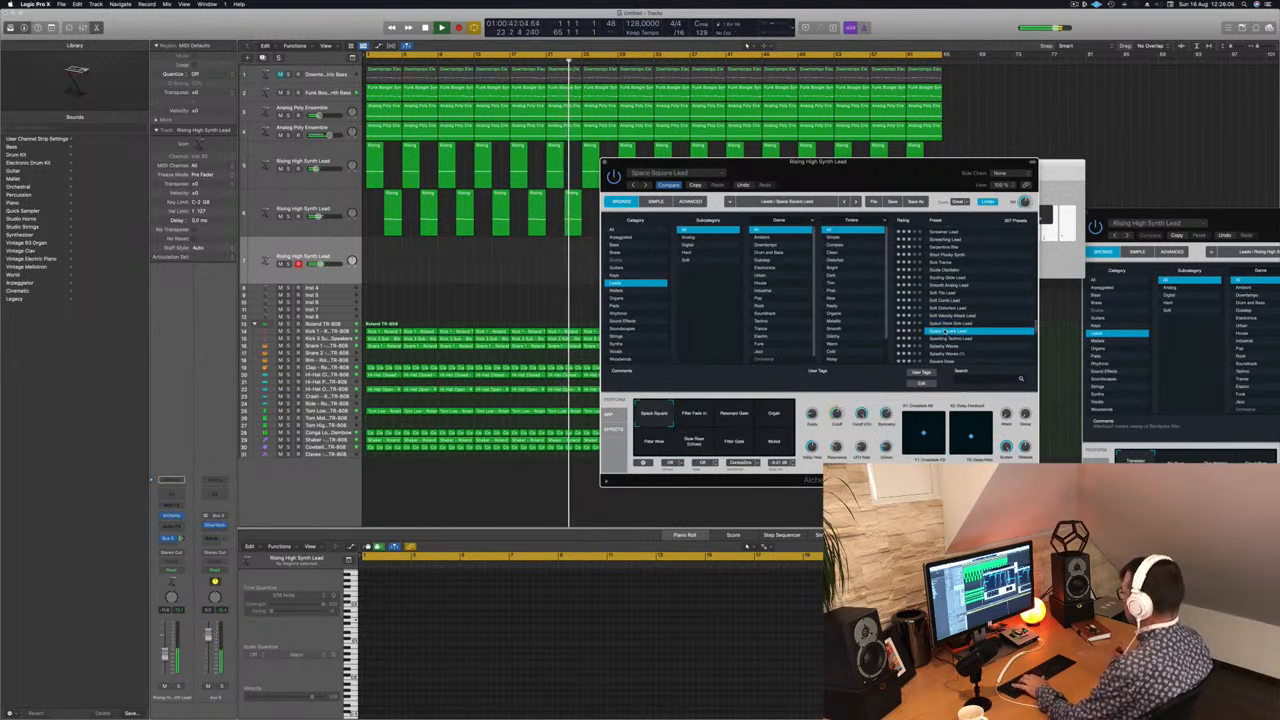
Step: Try the Sparkling Techno Lead preset and compare its Warm Drive, Thin Drive, Re-Pitch 1 and Thin snapshots
left_click(944, 338)
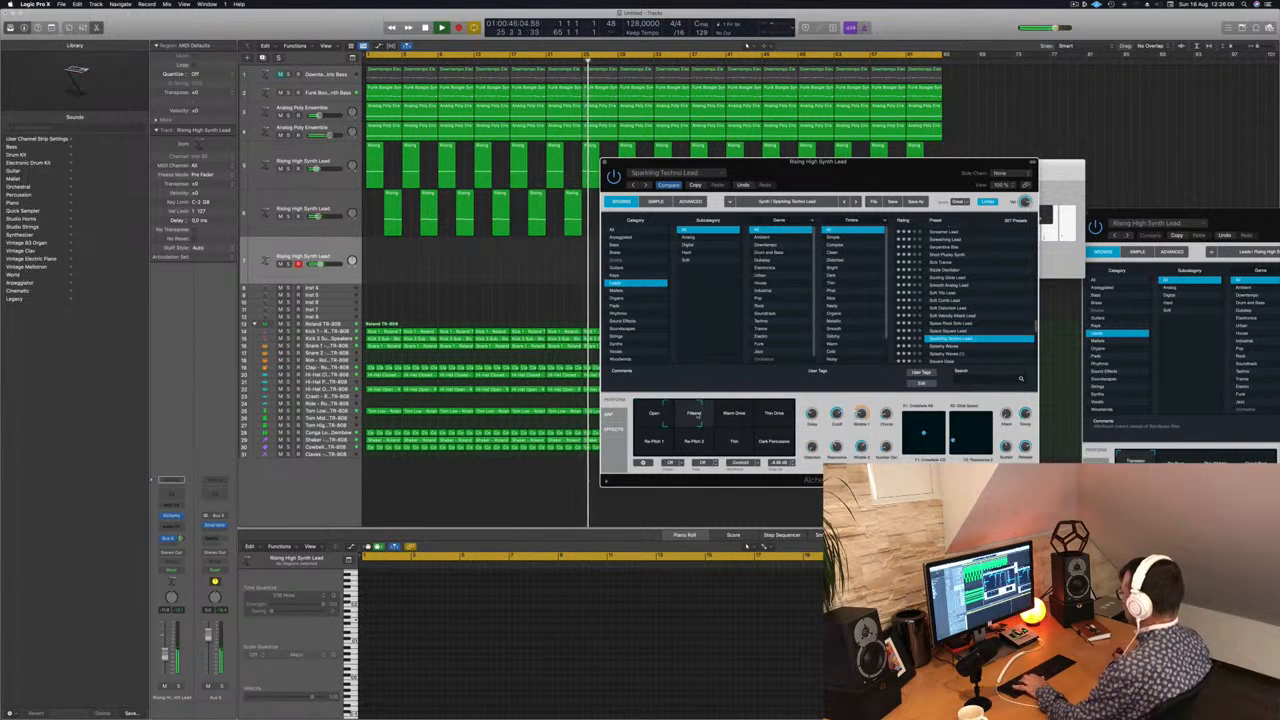
left_click(736, 415)
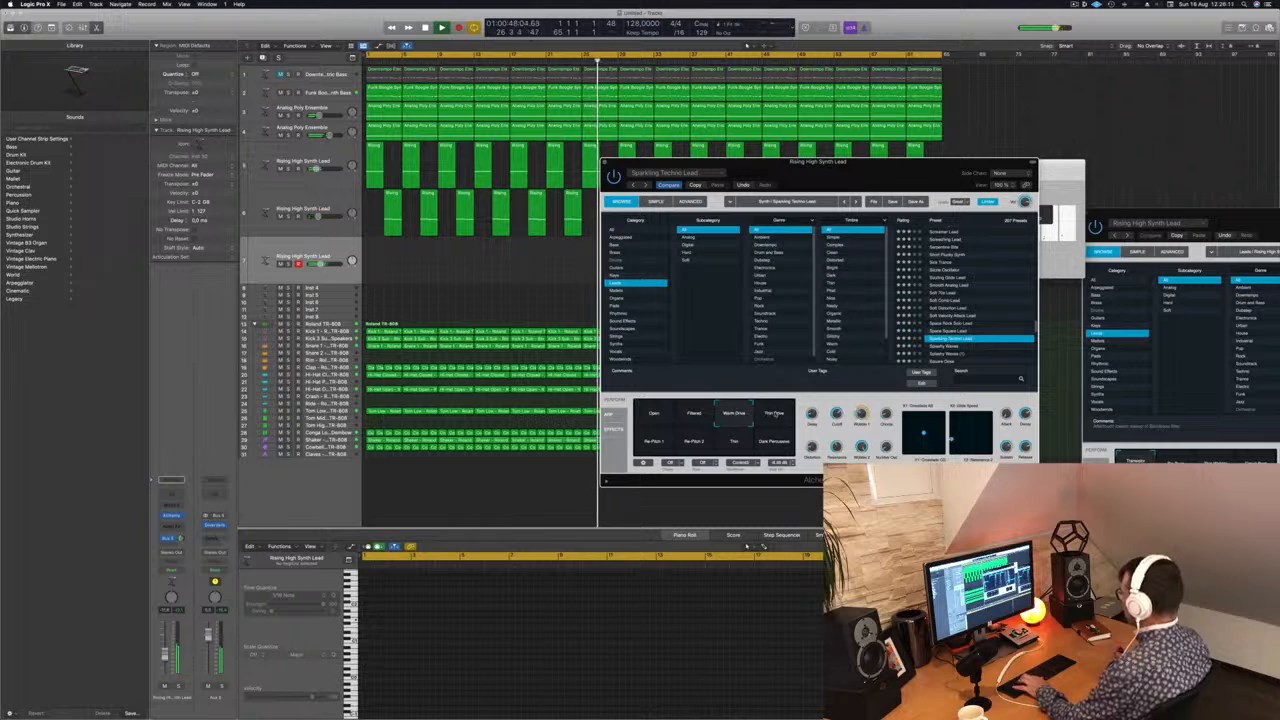
left_click(775, 414)
left_click(658, 445)
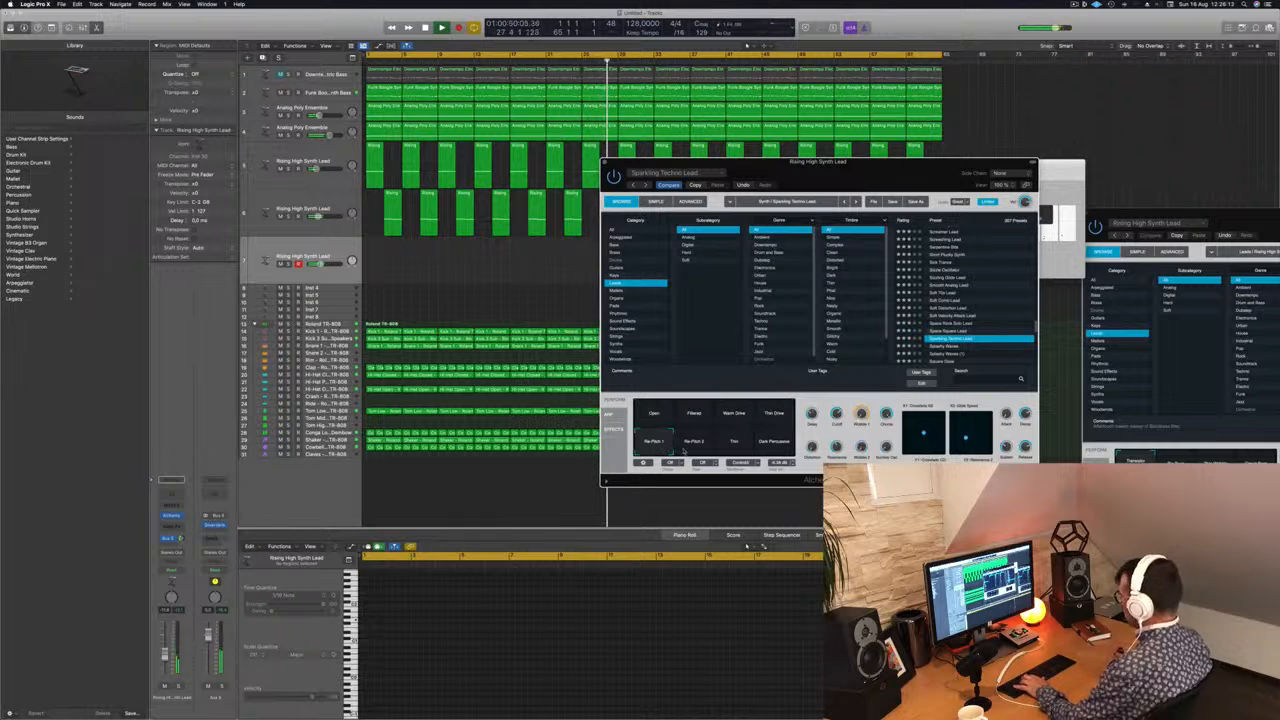
left_click(735, 445)
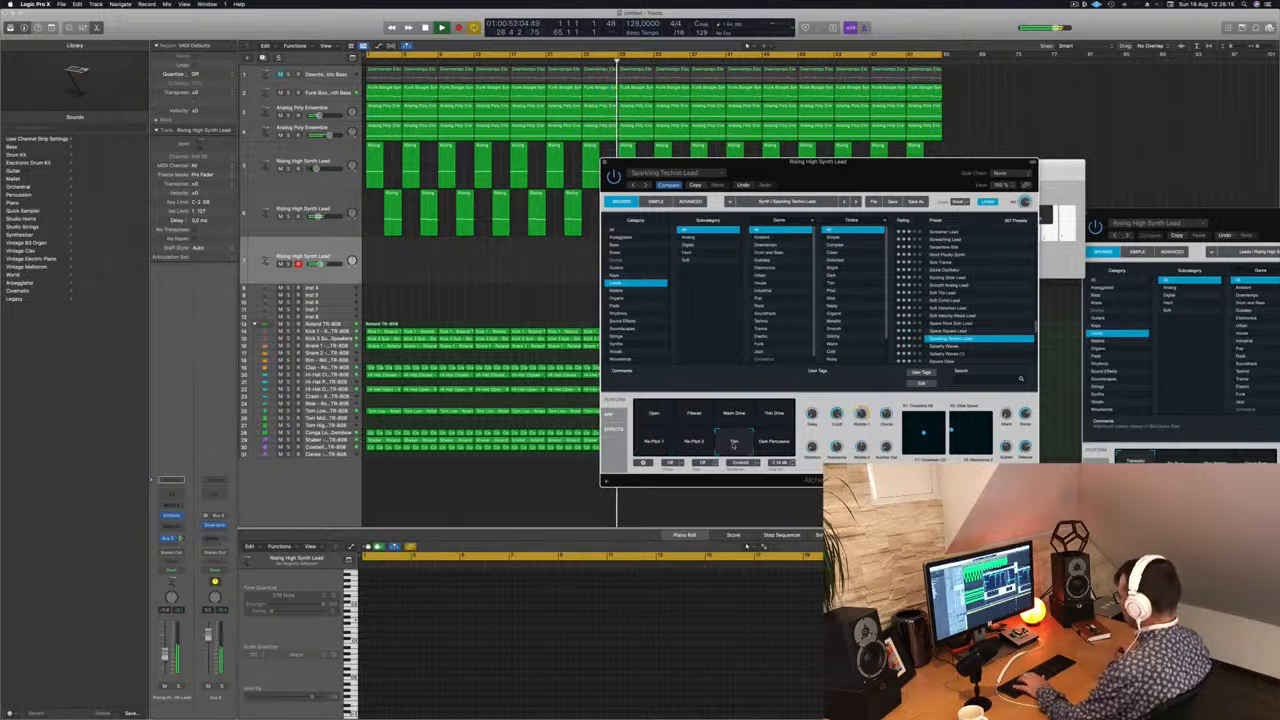
Step: Load the Splashy Waves (1) preset and lower the third lead track's volume slightly
scroll(971, 349, "down", 3)
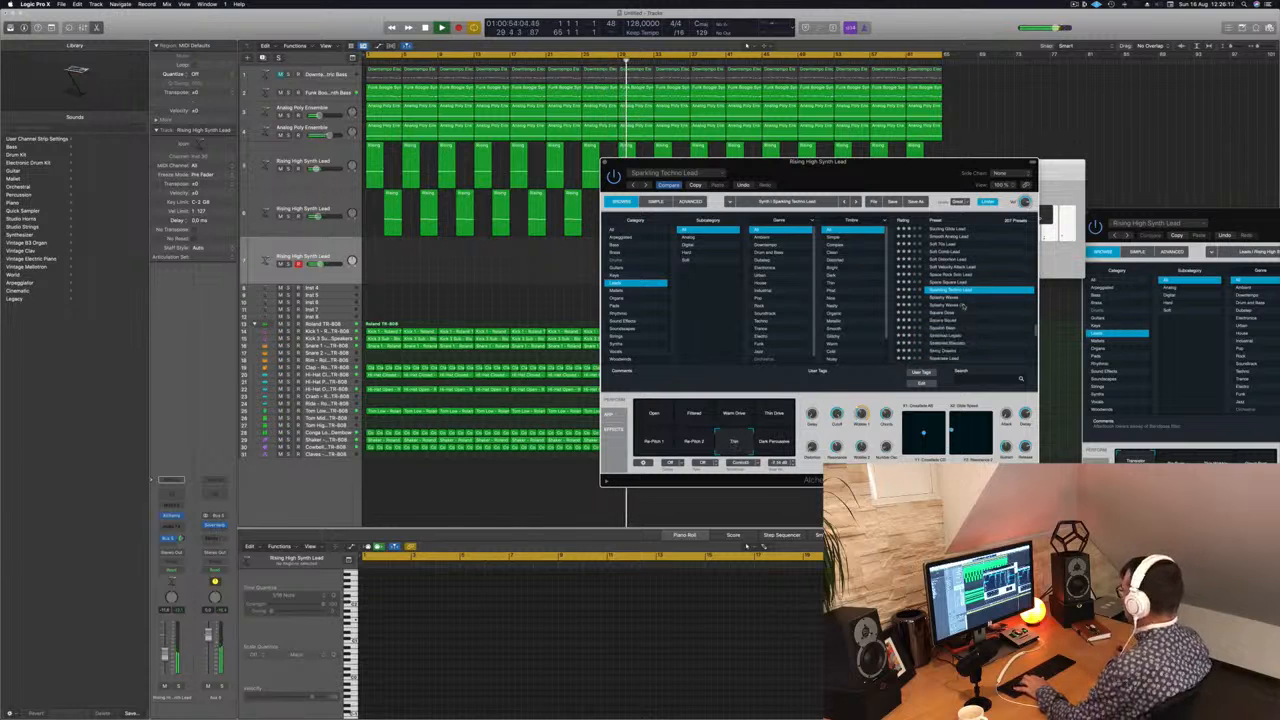
left_click(951, 305)
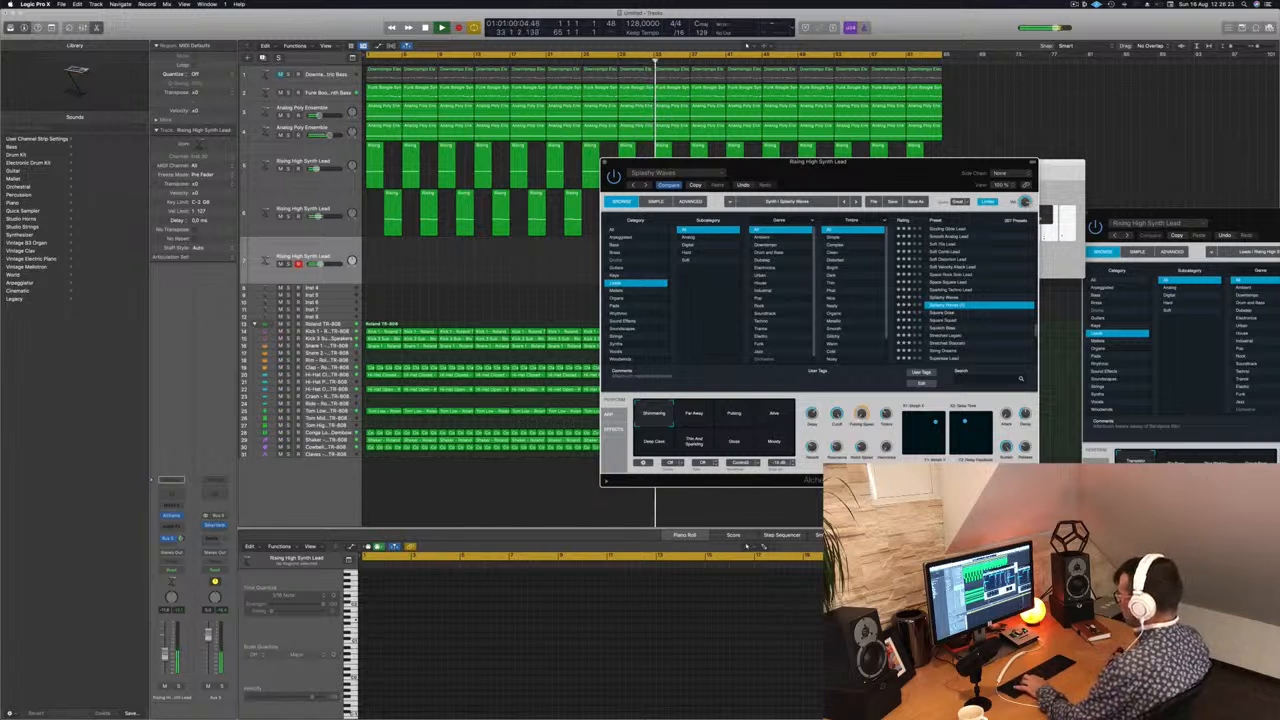
left_click_drag(165, 655, 165, 659)
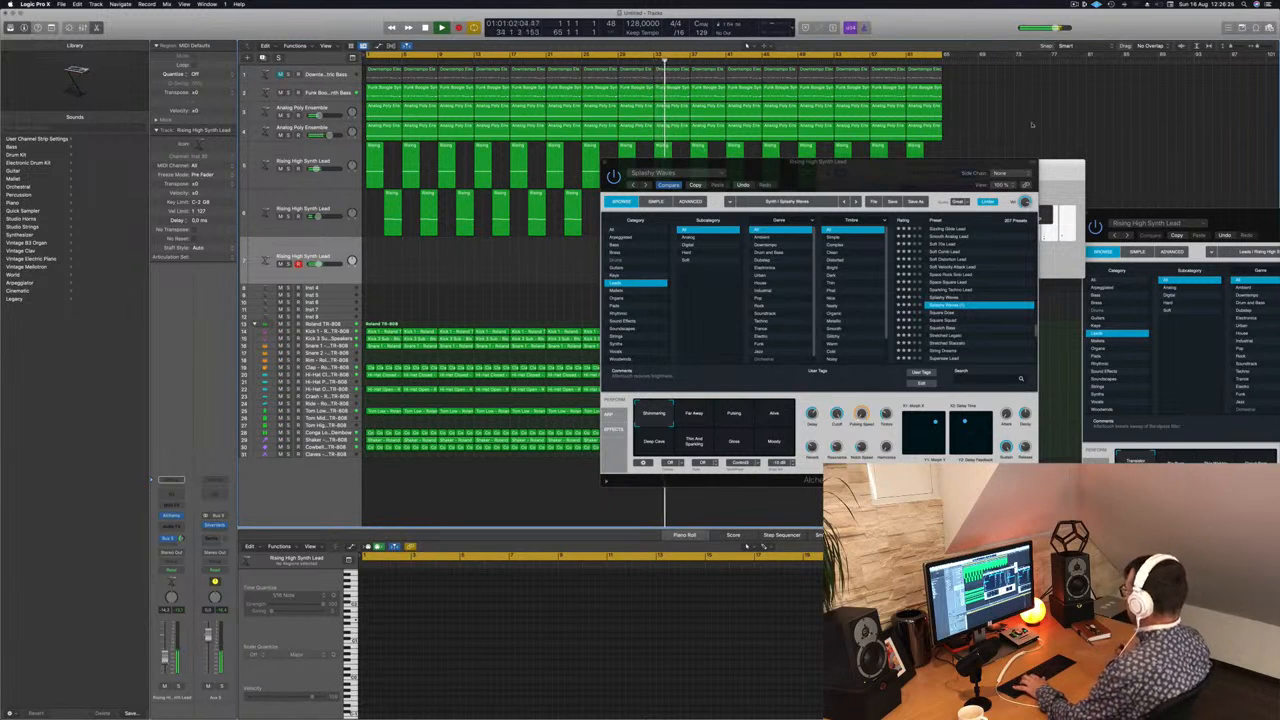
Step: Bring up Musical Typing and compare Splashy Waves' snapshots from Far Away and Pulsing through Deep Cave and Thin And Sparkling to the last one
key("super+k")
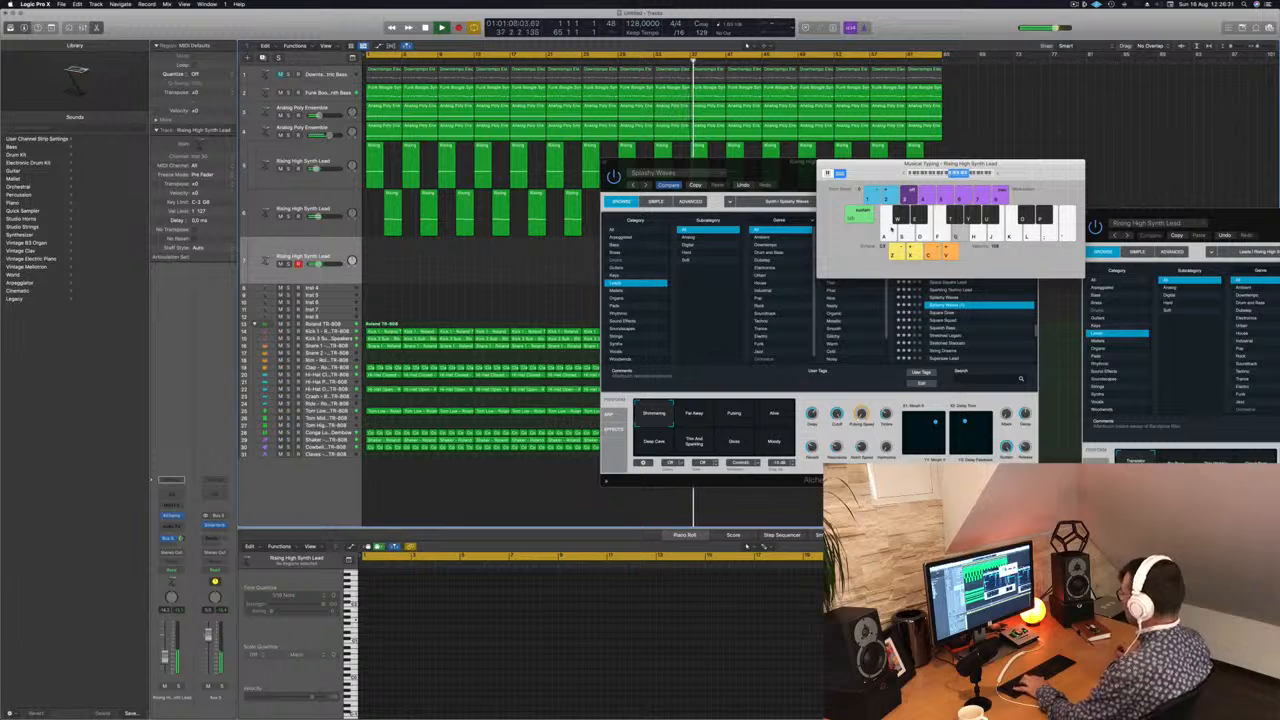
left_click(757, 409)
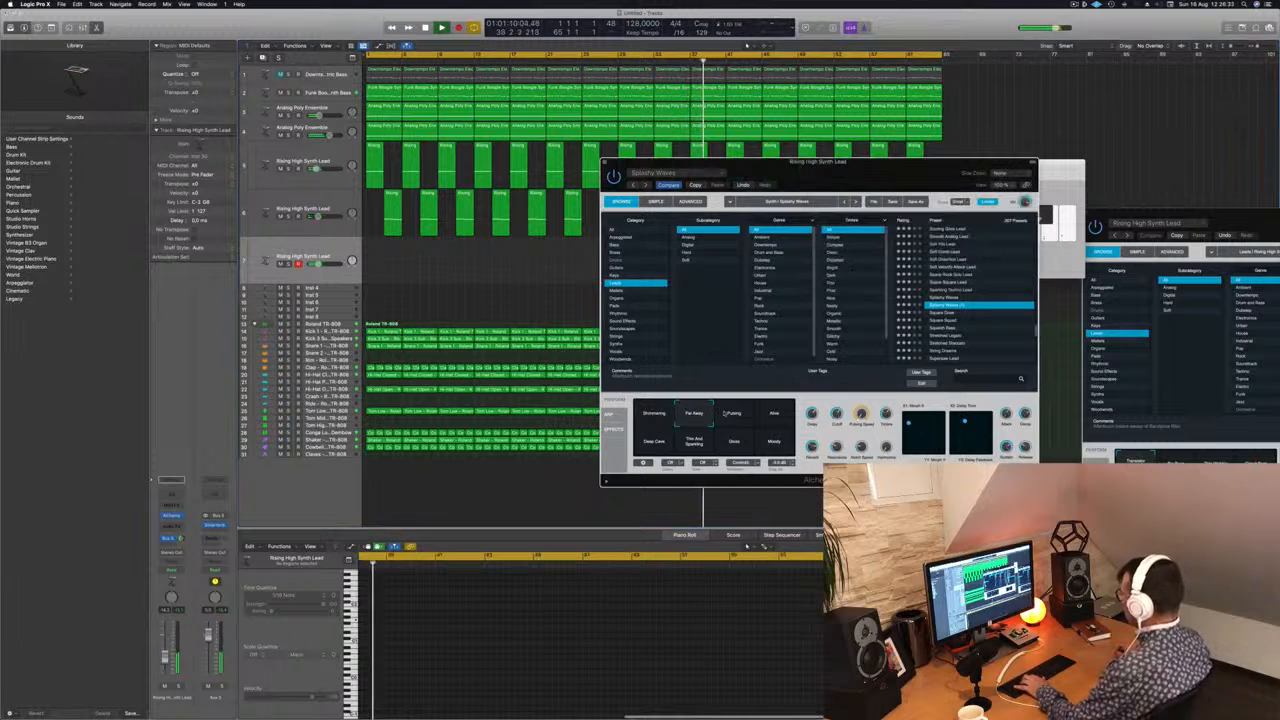
left_click(734, 414)
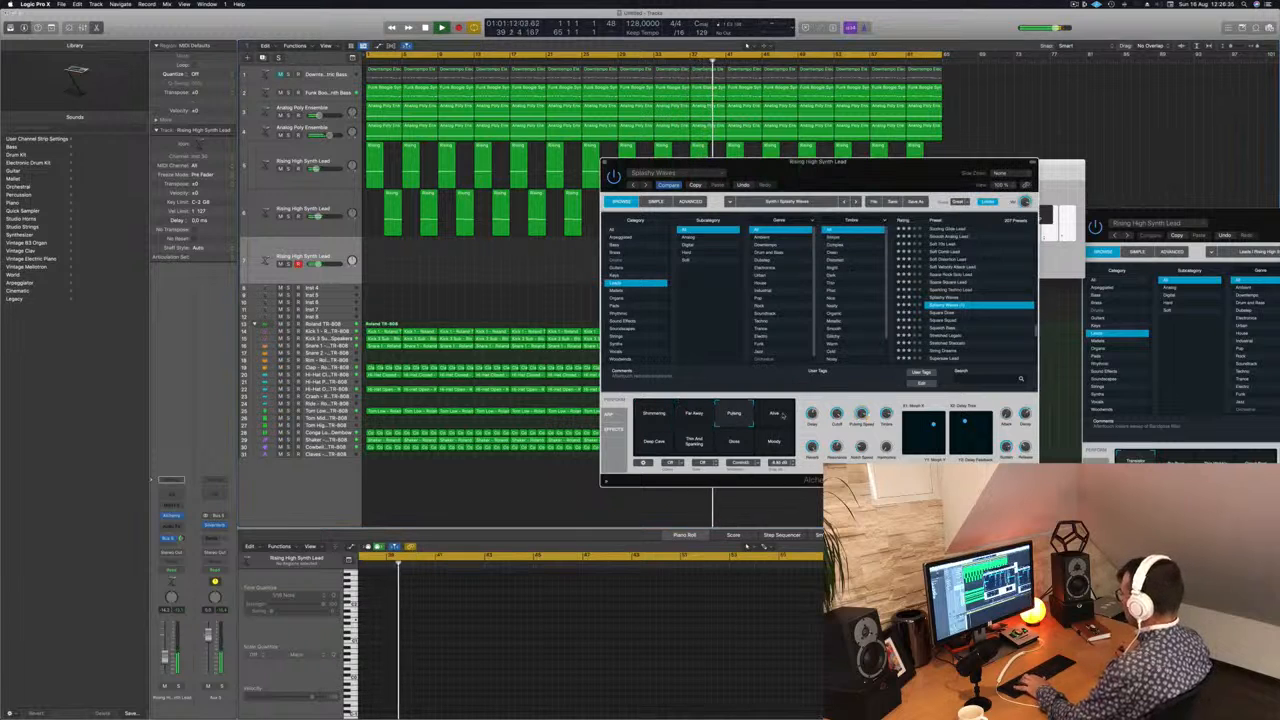
left_click(781, 415)
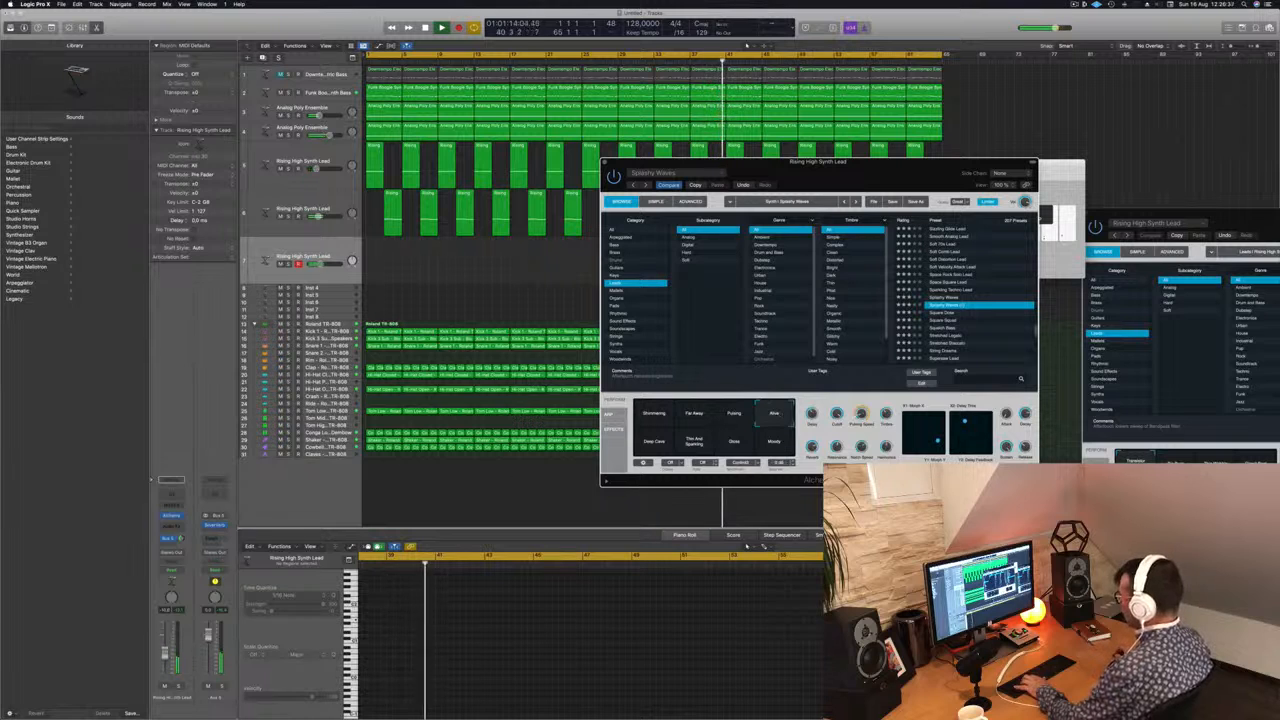
left_click(582, 474)
left_click(656, 443)
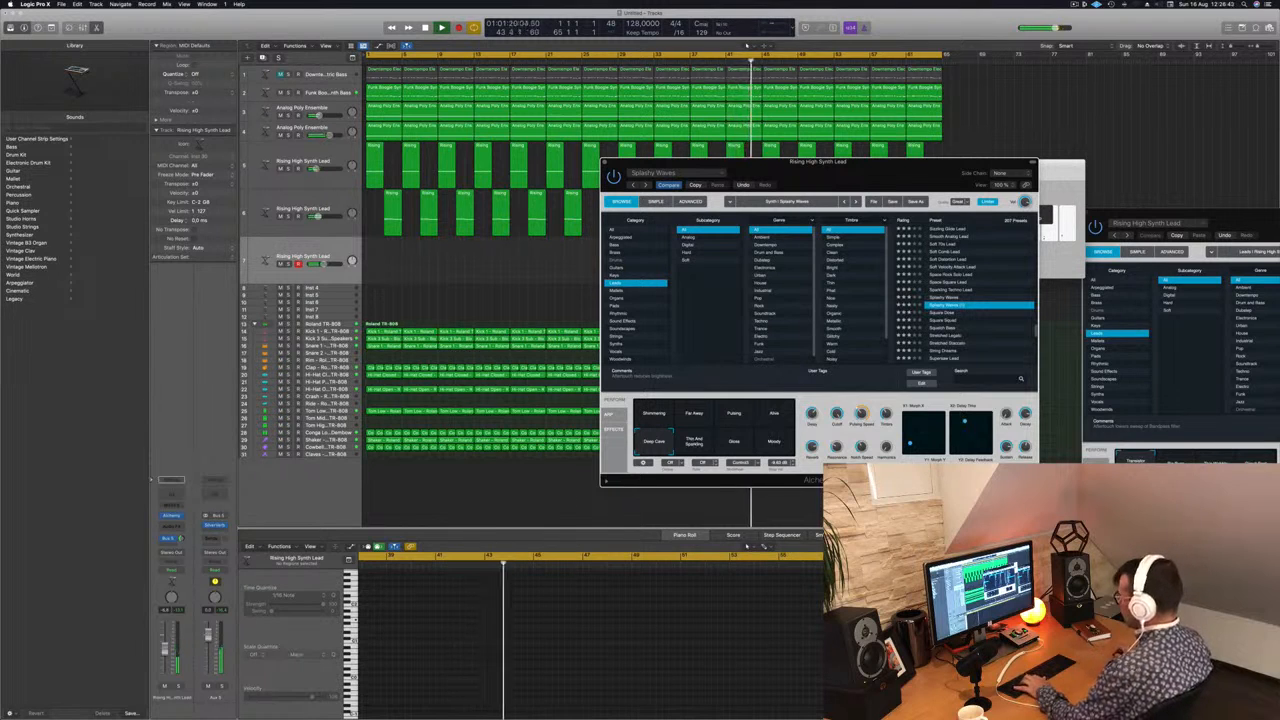
left_click(703, 442)
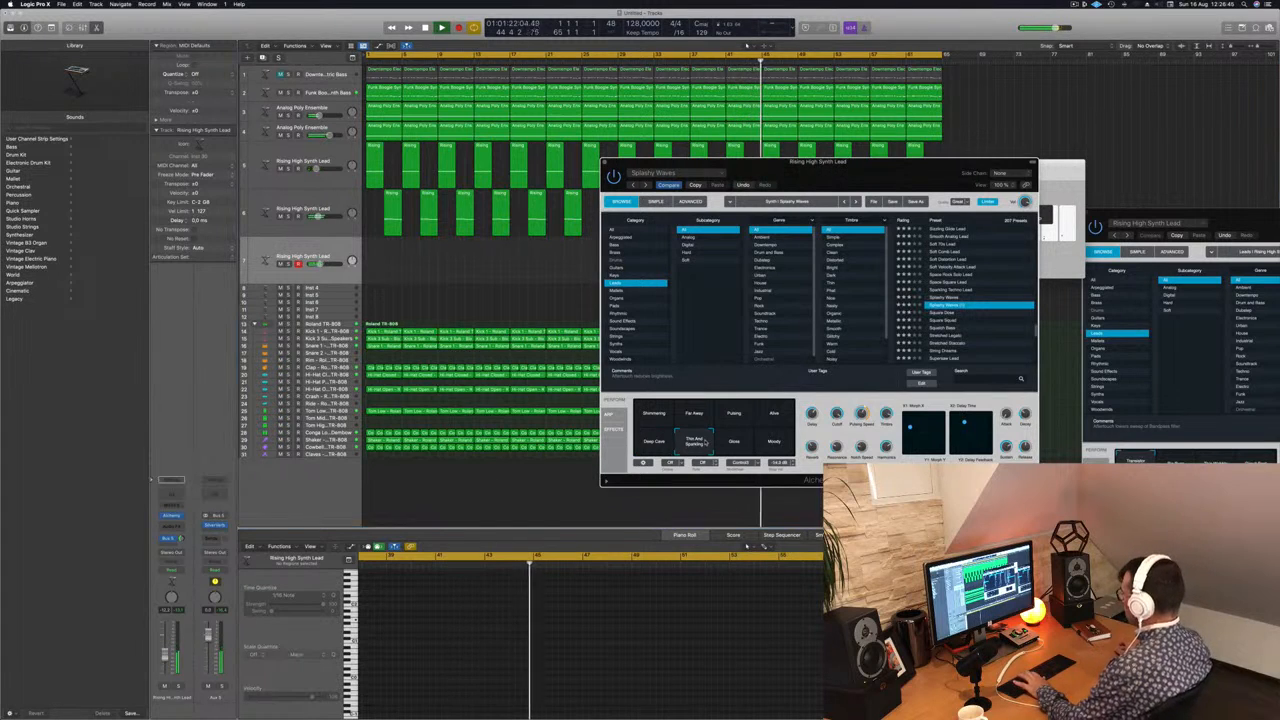
left_click(735, 442)
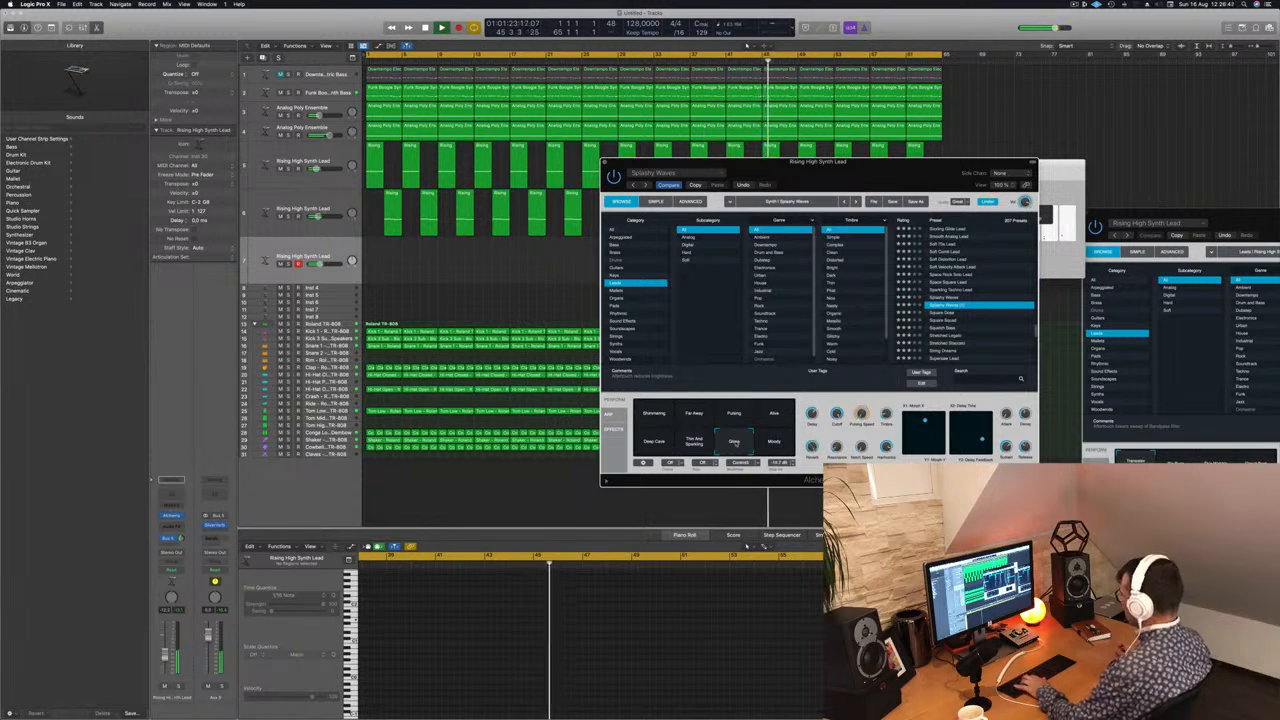
left_click(775, 442)
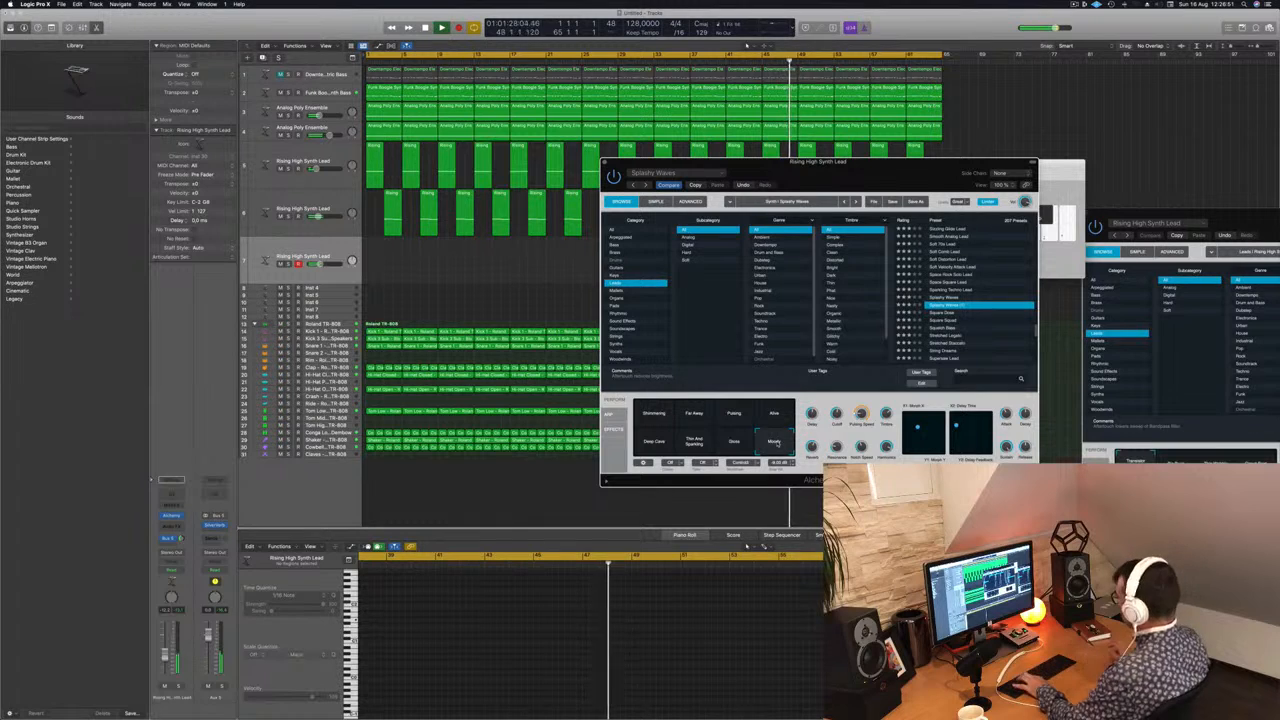
Step: Load the Squelch Bass preset with its second snapshot on the third lead track and show Musical Typing
left_click(947, 330)
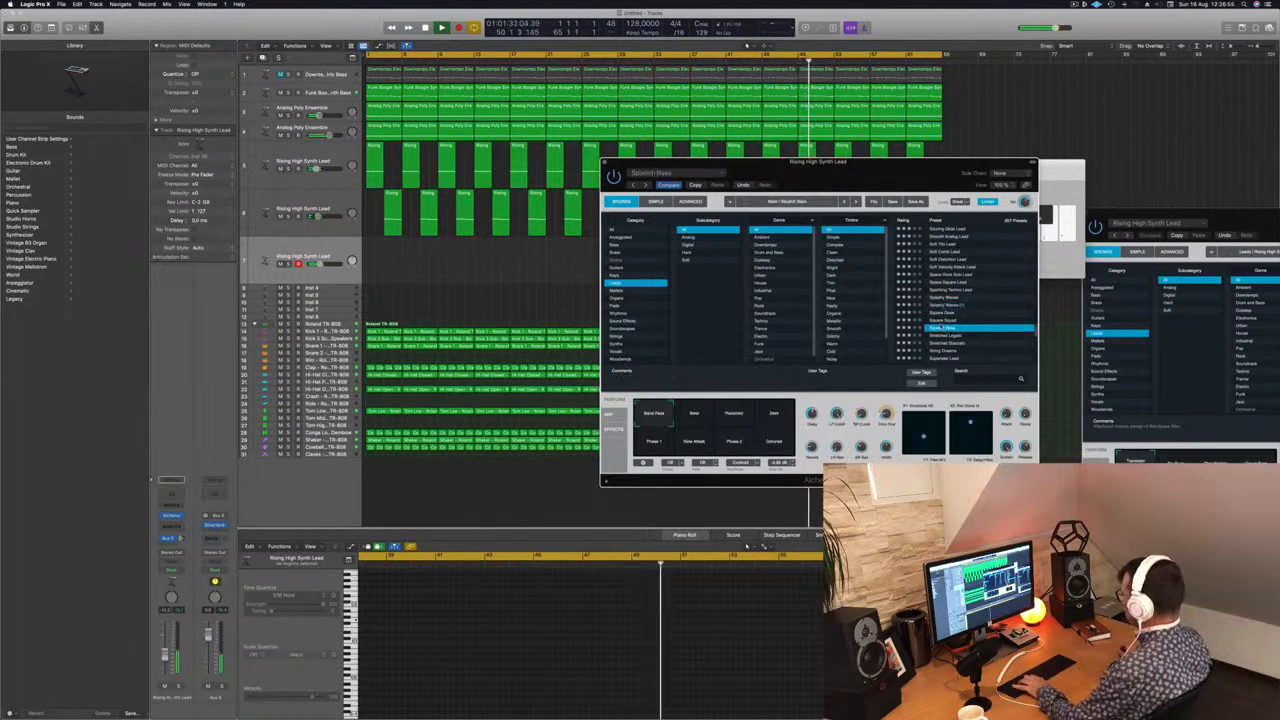
left_click(697, 415)
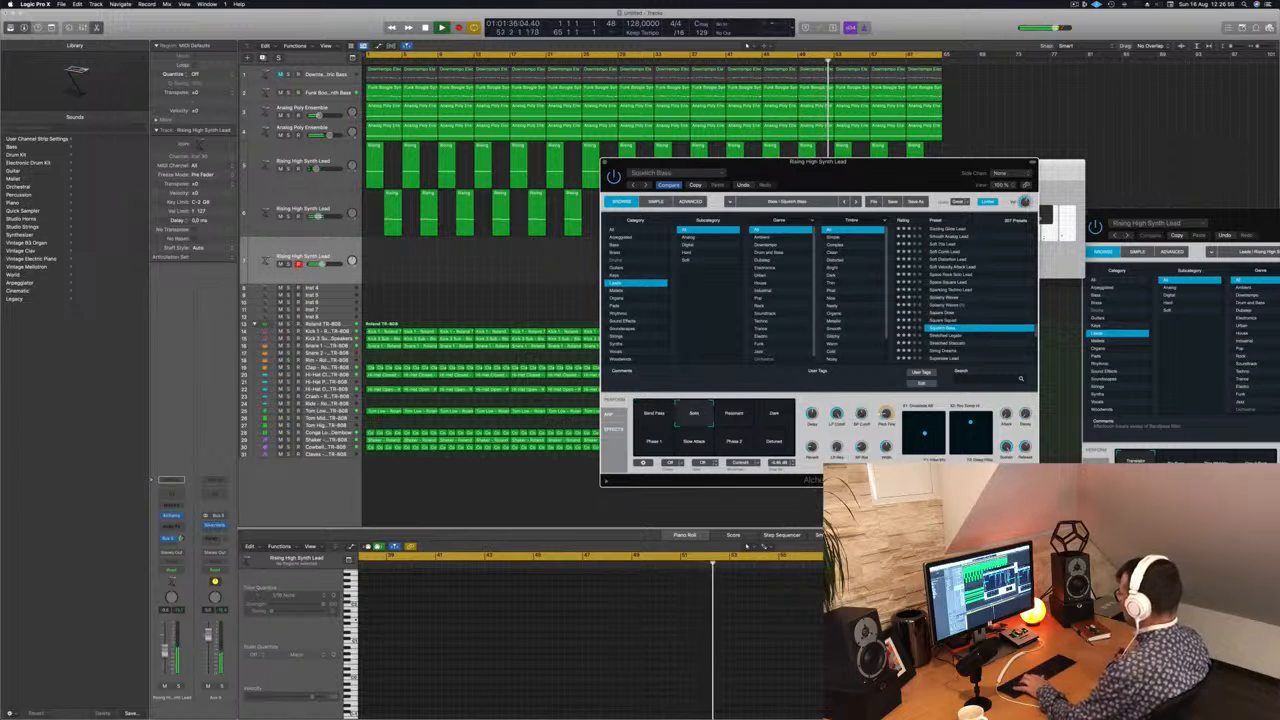
key("super+k")
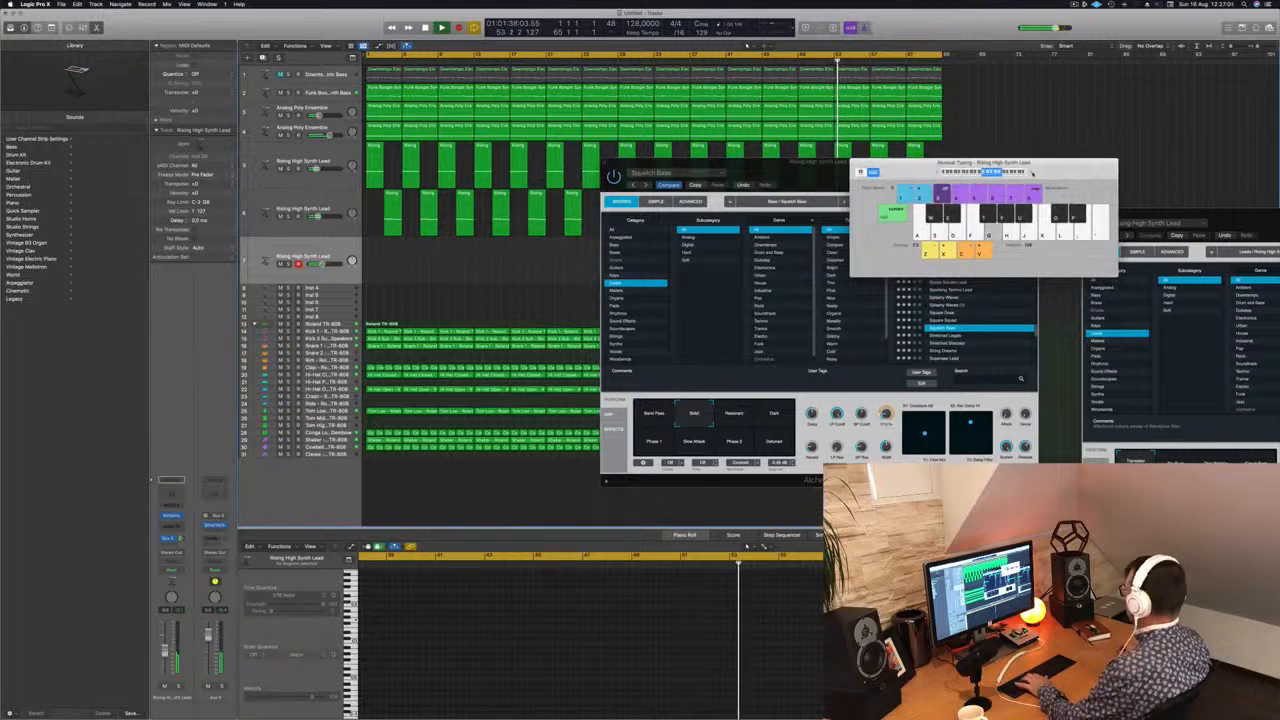
Step: Try Squelch Bass's Phase 2 snapshot and the Stretched Legato preset, then load Stretched Staccato on the third lead track
left_click(734, 436)
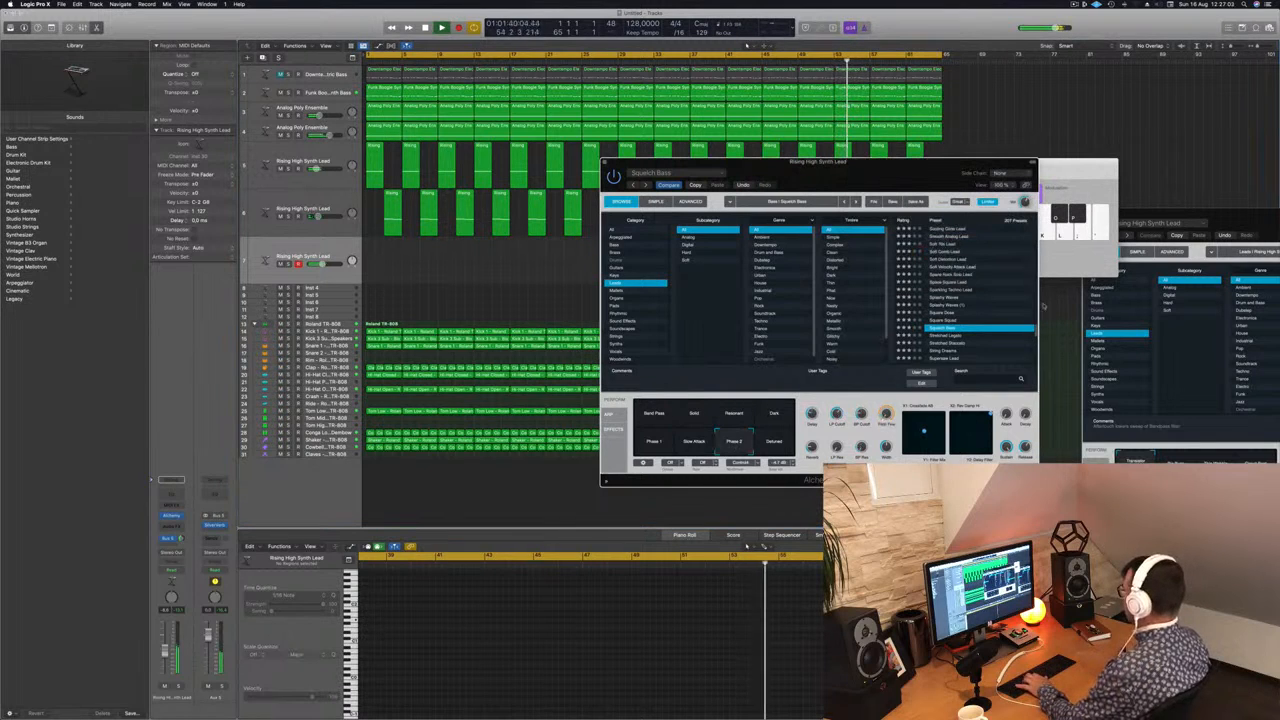
scroll(995, 286, "down", 3)
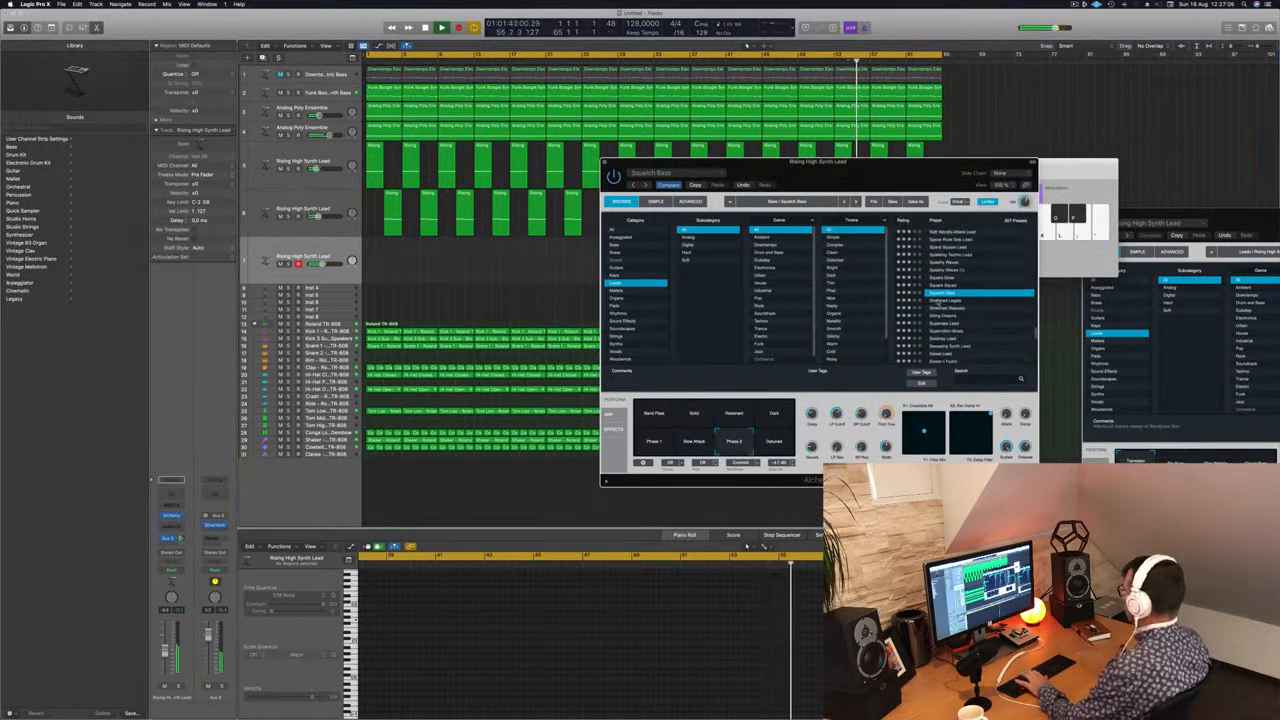
left_click(940, 301)
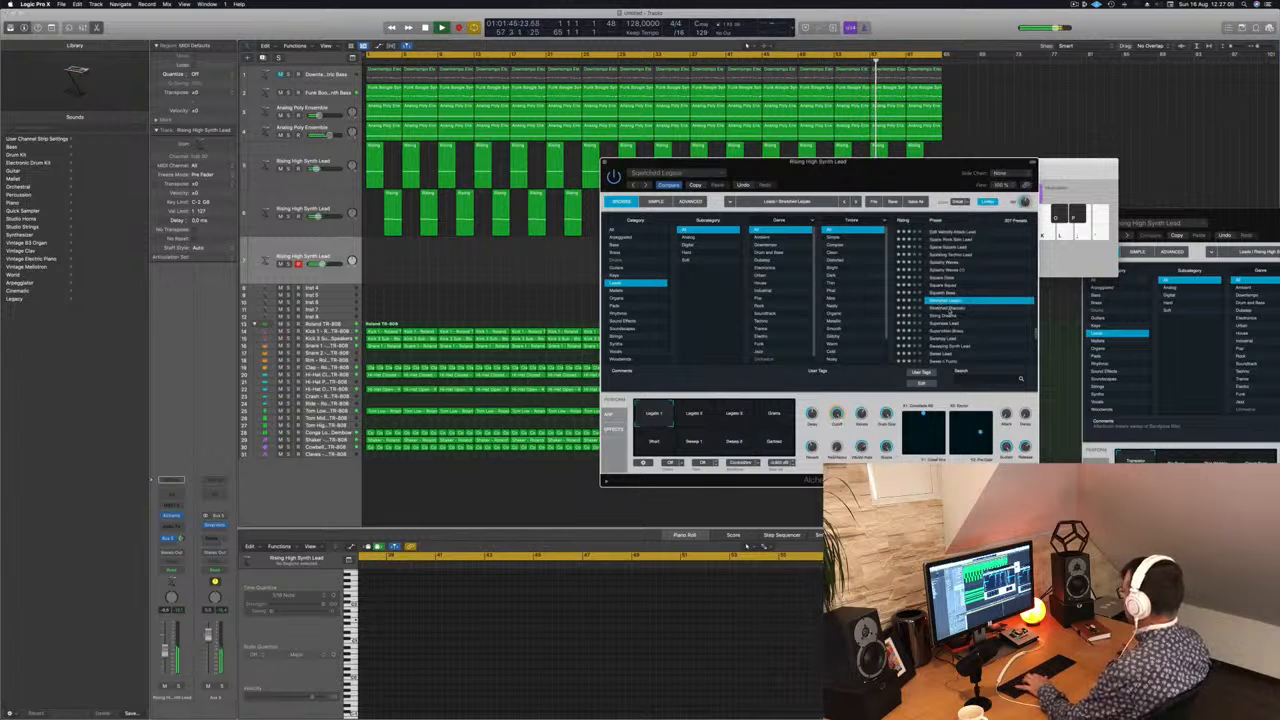
left_click(947, 308)
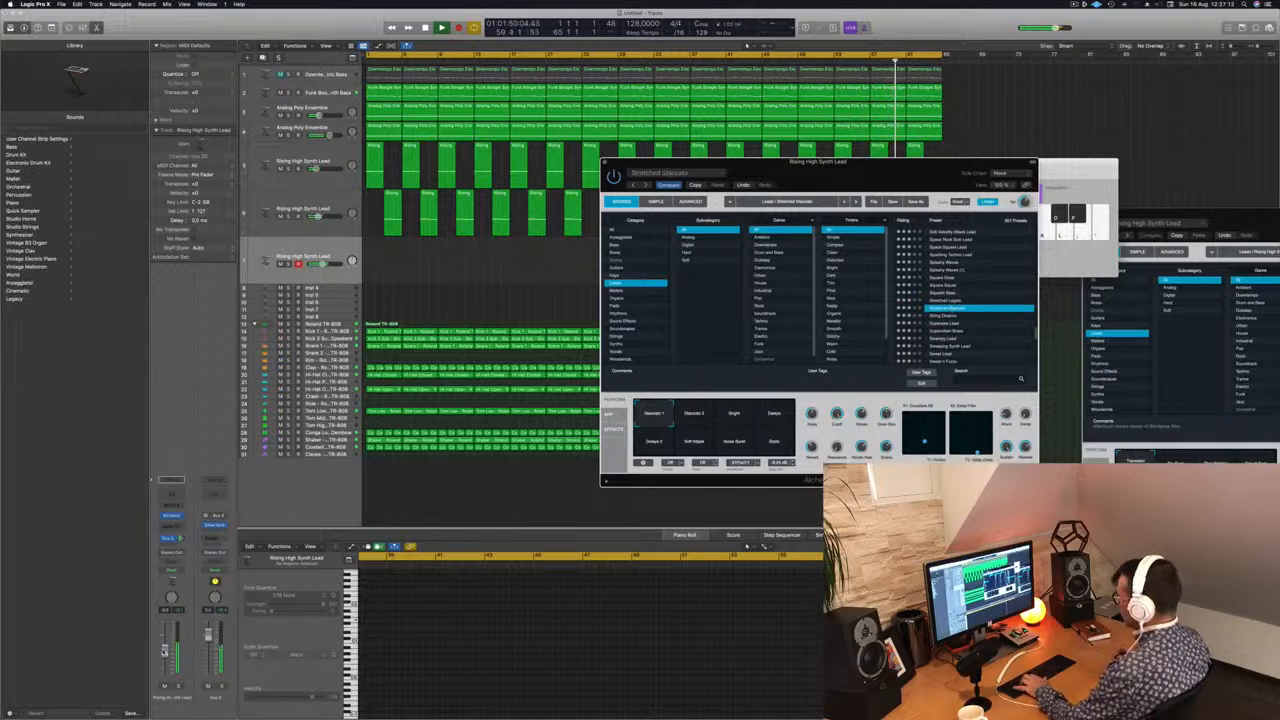
Step: Lower the third lead track's volume and try Stretched Staccato's Delays snapshot
left_click(165, 658)
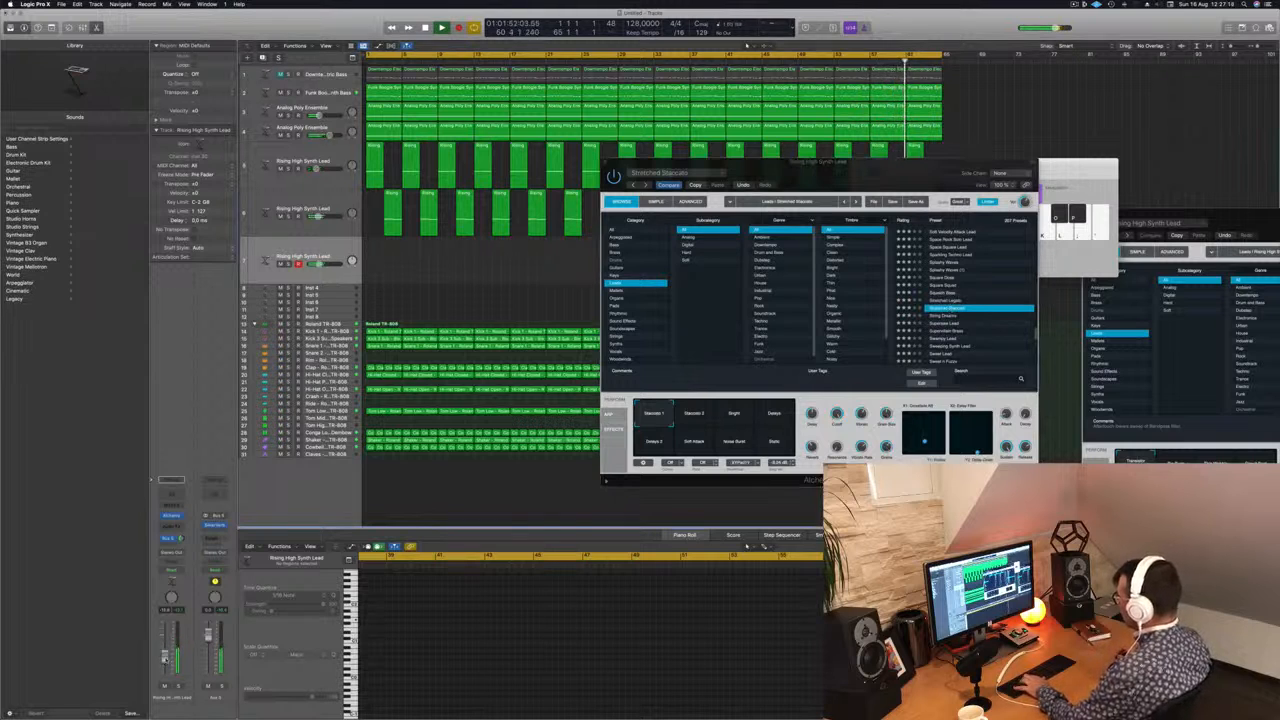
left_click(776, 413)
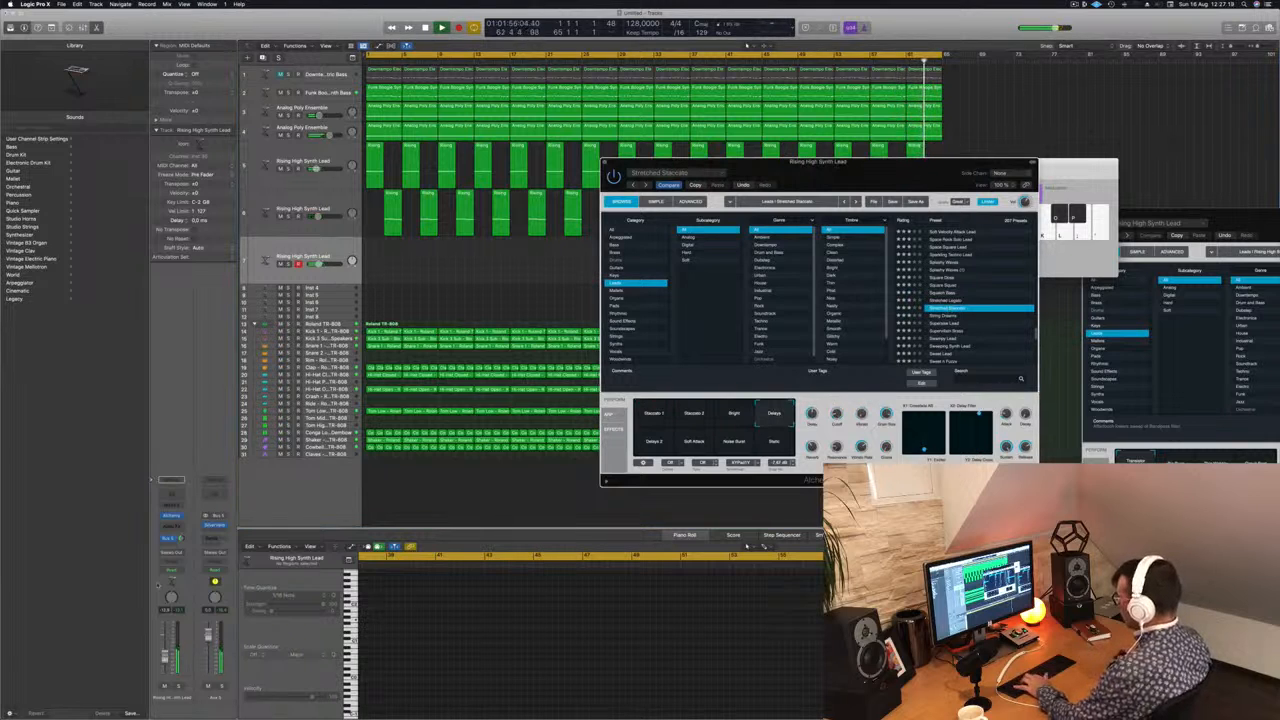
left_click(166, 655)
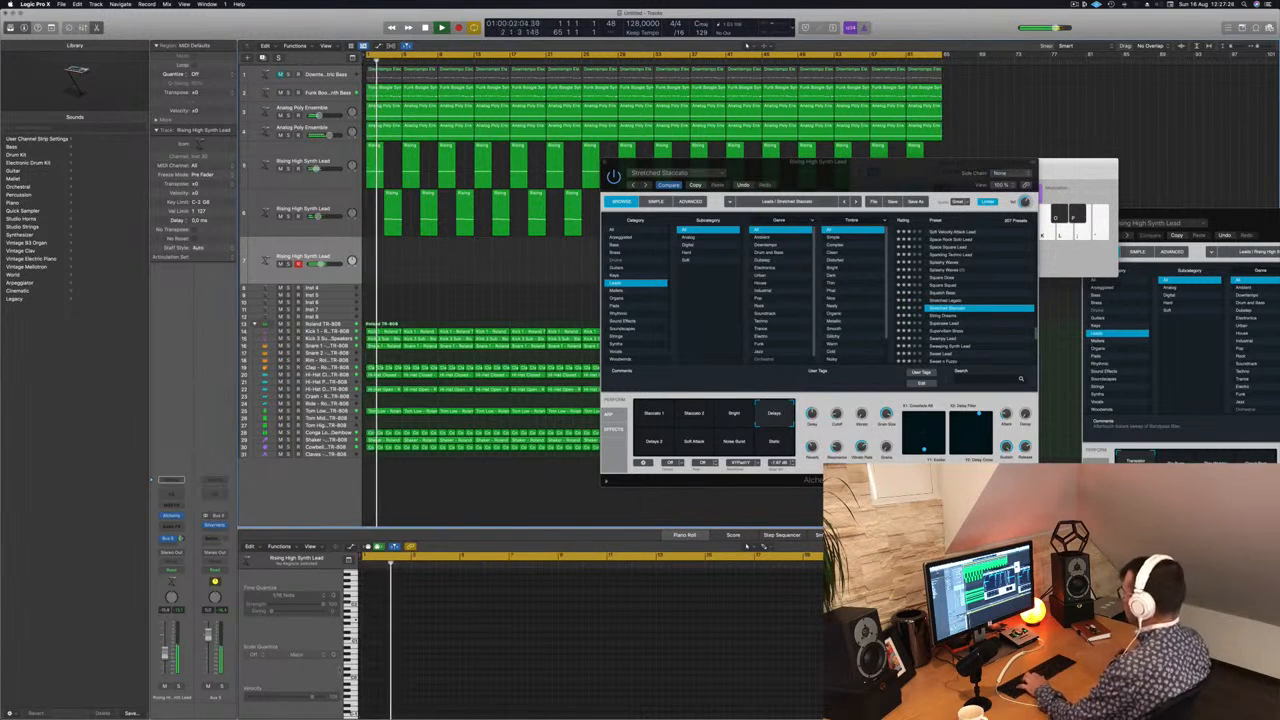
Step: Compare the Static, Soft Attack, Delays 2 and Bright snapshots, settle on Delays 2 and raise the third lead track's volume slightly
left_click(766, 442)
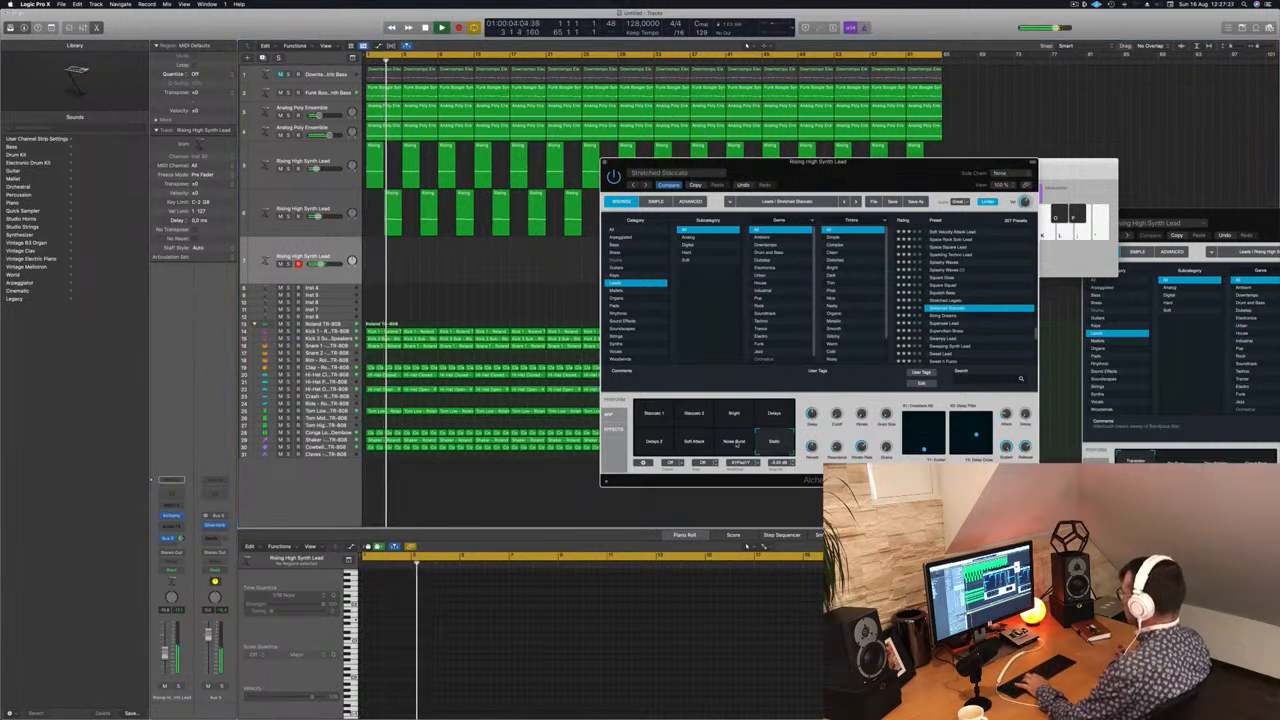
left_click(696, 446)
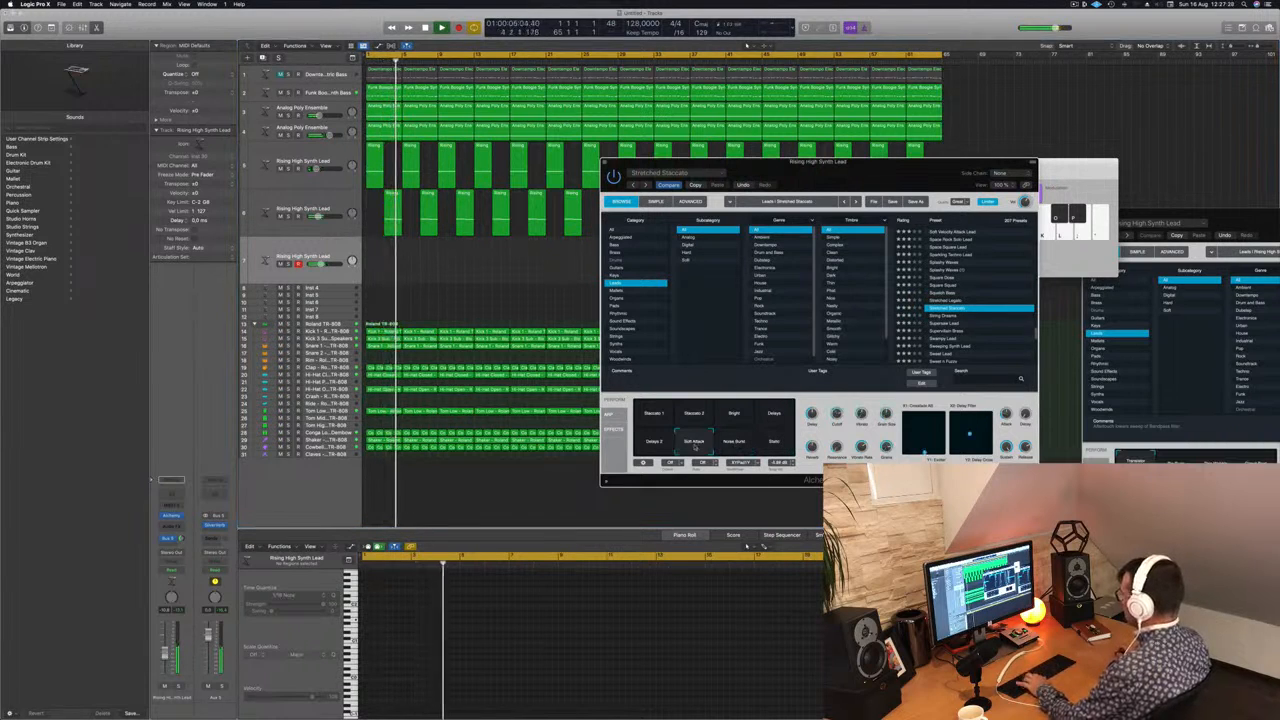
left_click(663, 441)
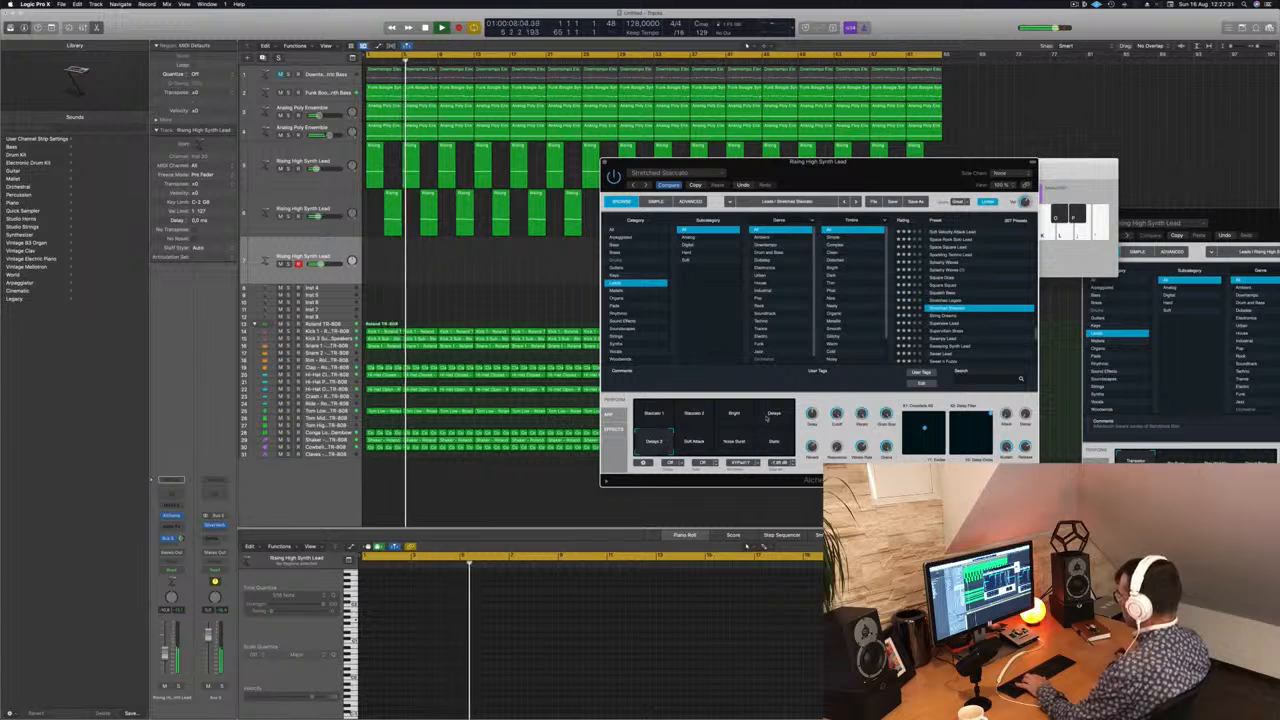
left_click(731, 415)
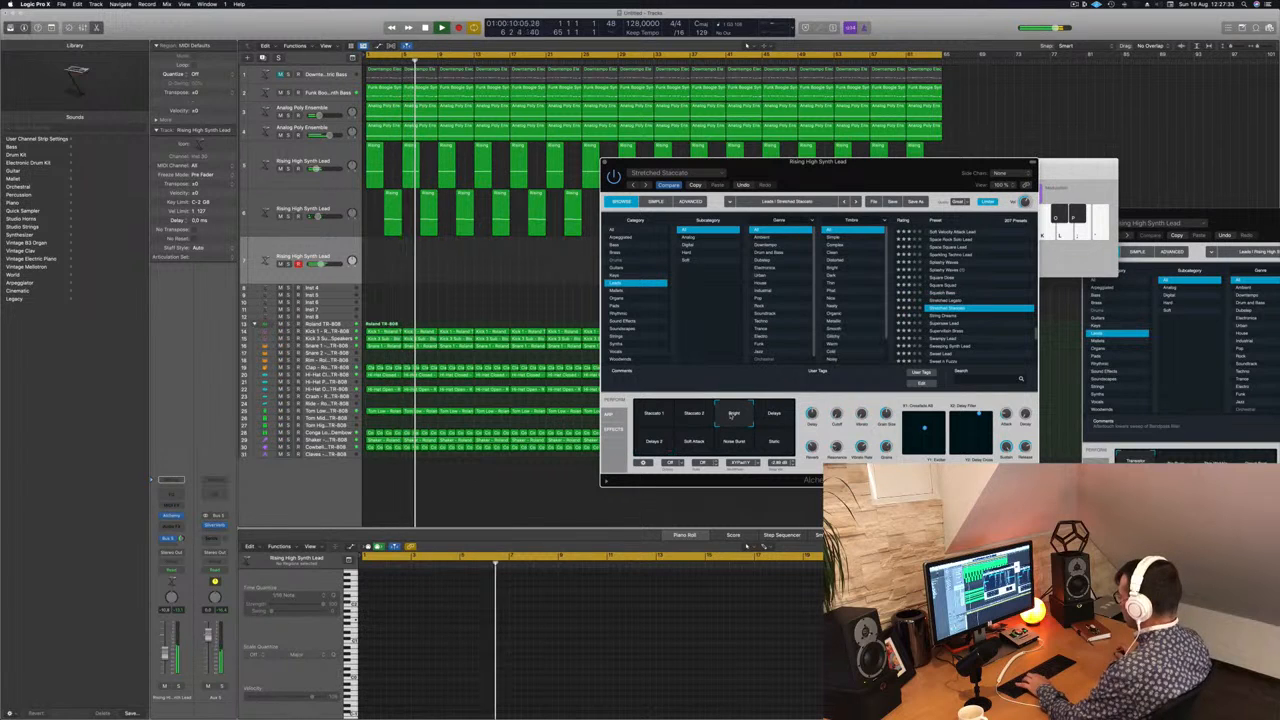
left_click(654, 443)
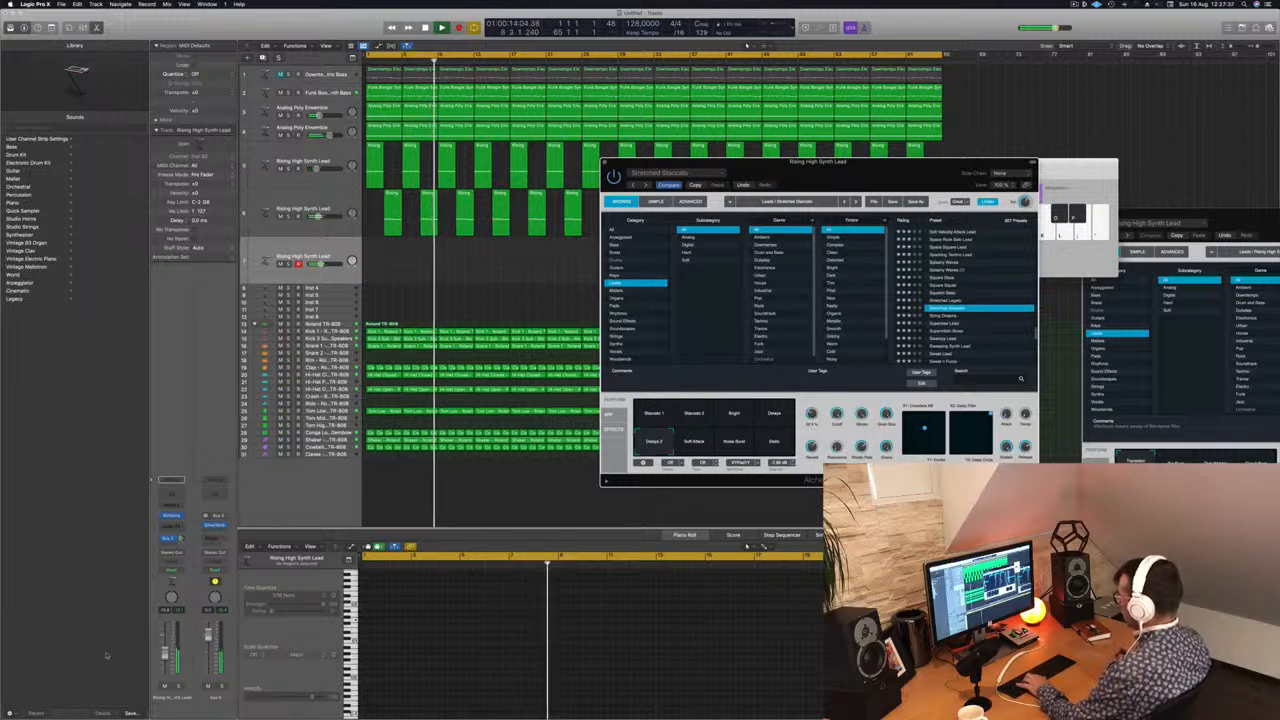
left_click_drag(165, 653, 166, 648)
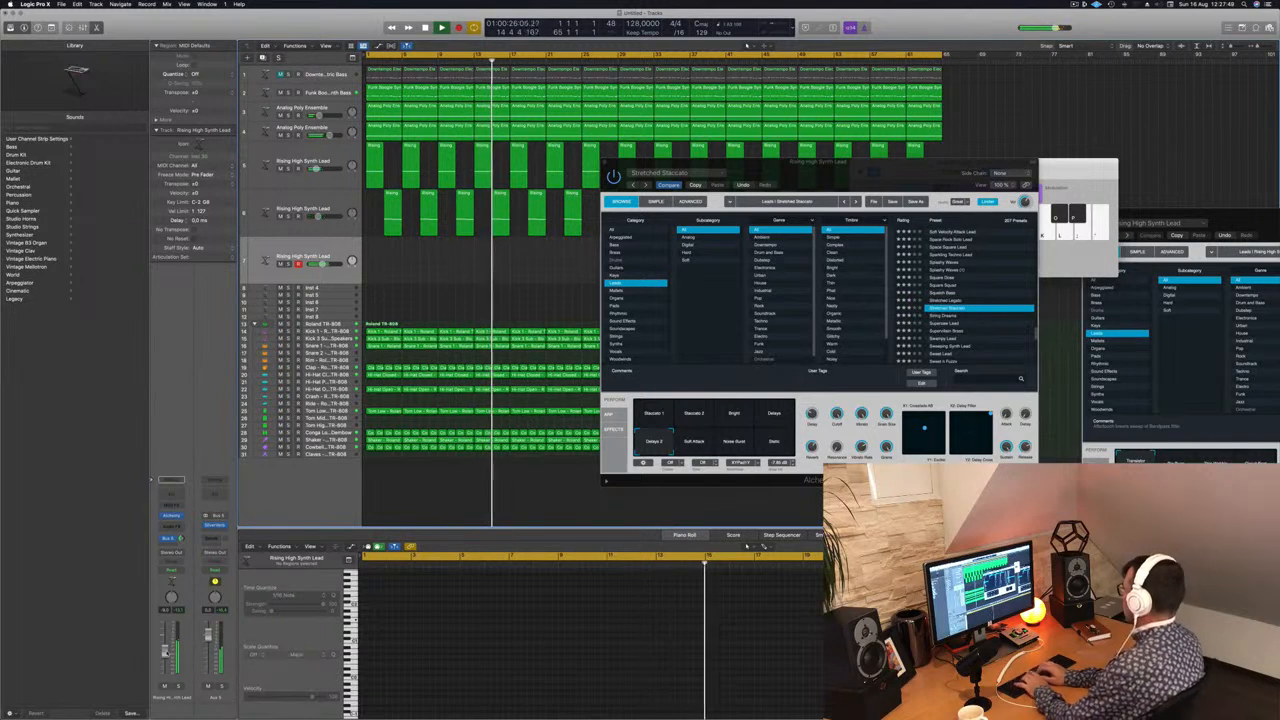
Step: Record a MIDI part on the third lead track from about bar 16 to bar 39 and uncover the recorded region
key("r")
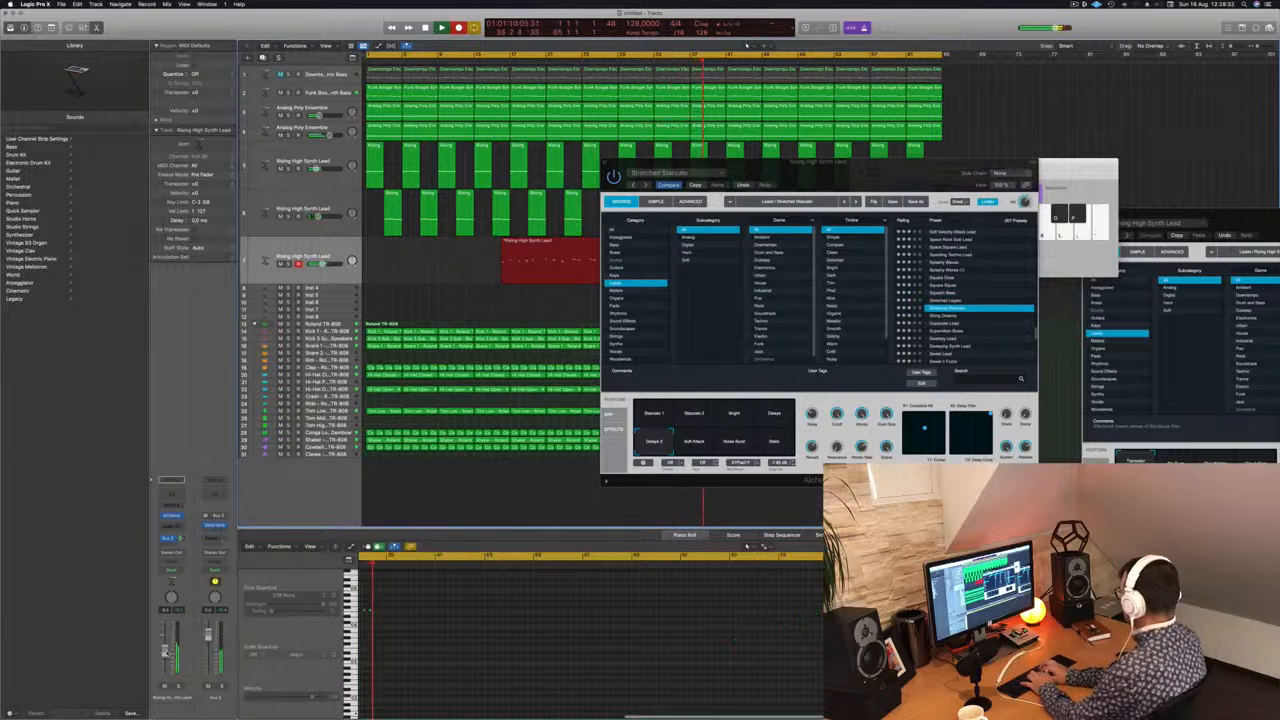
key("space")
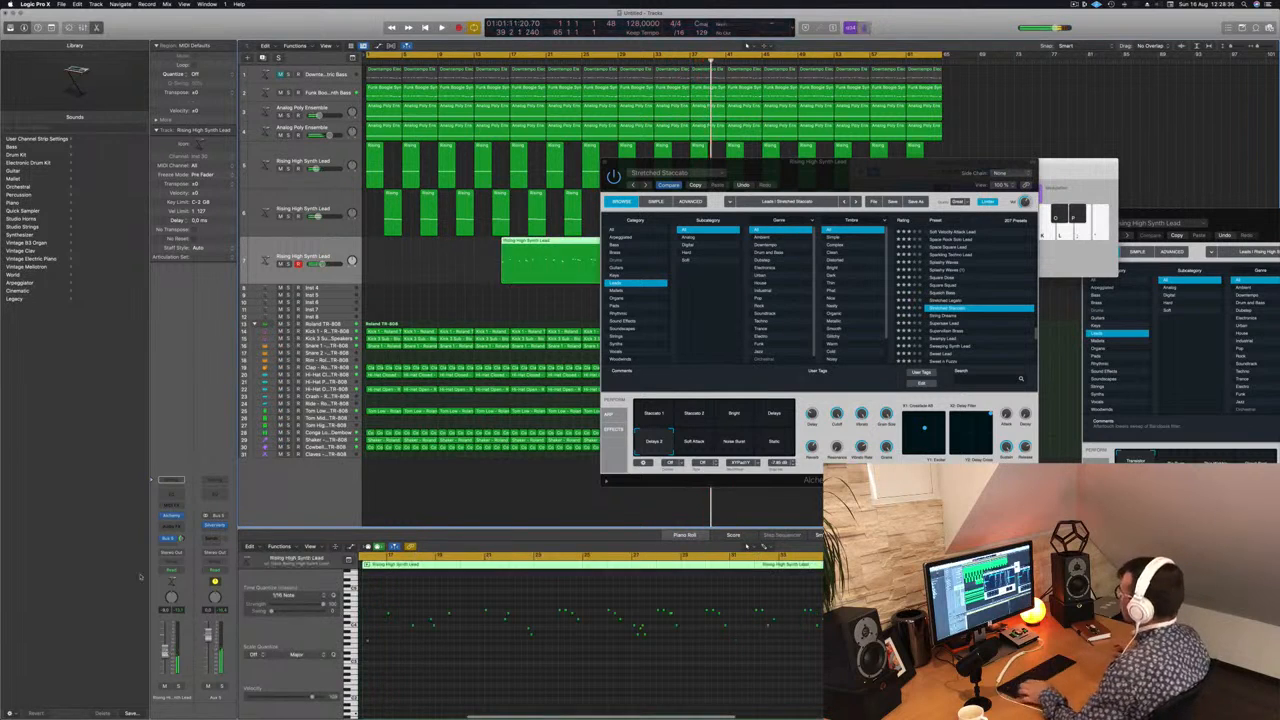
left_click_drag(760, 161, 1001, 165)
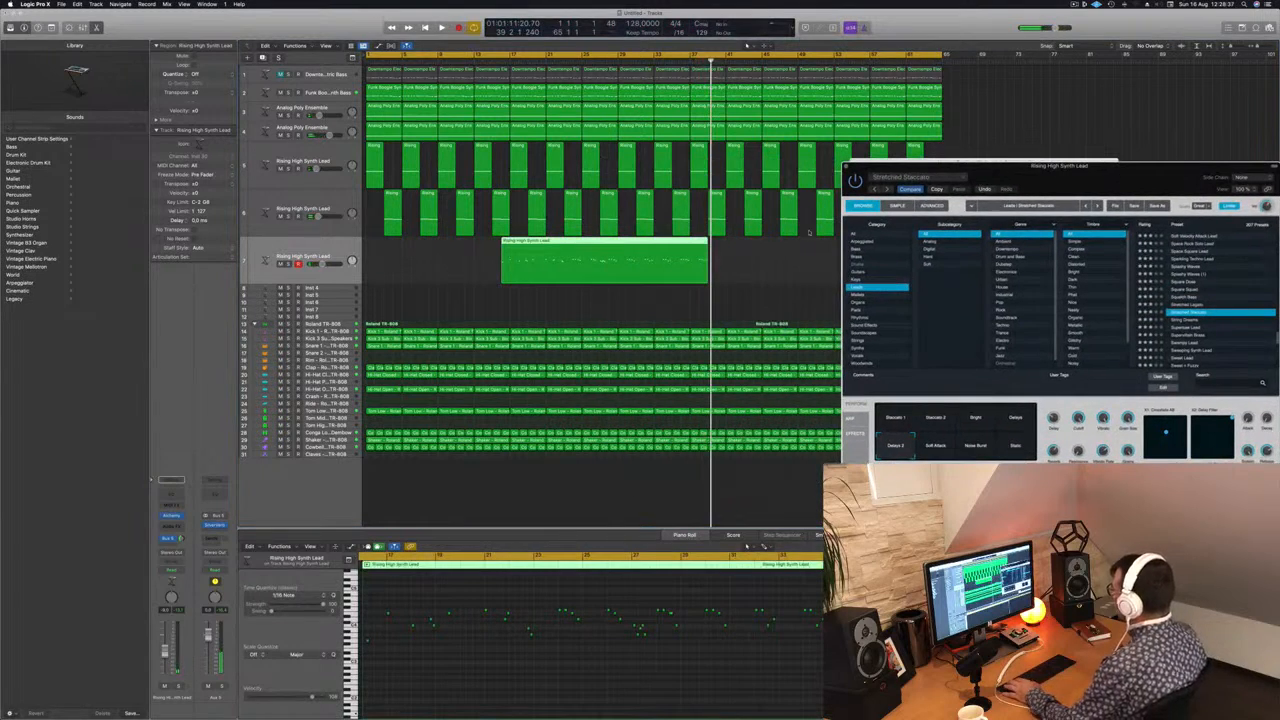
Step: Split off the recording's last four bars at bar 35, move them to bar 1 and play them back with their notes enlarged
left_click(672, 247)
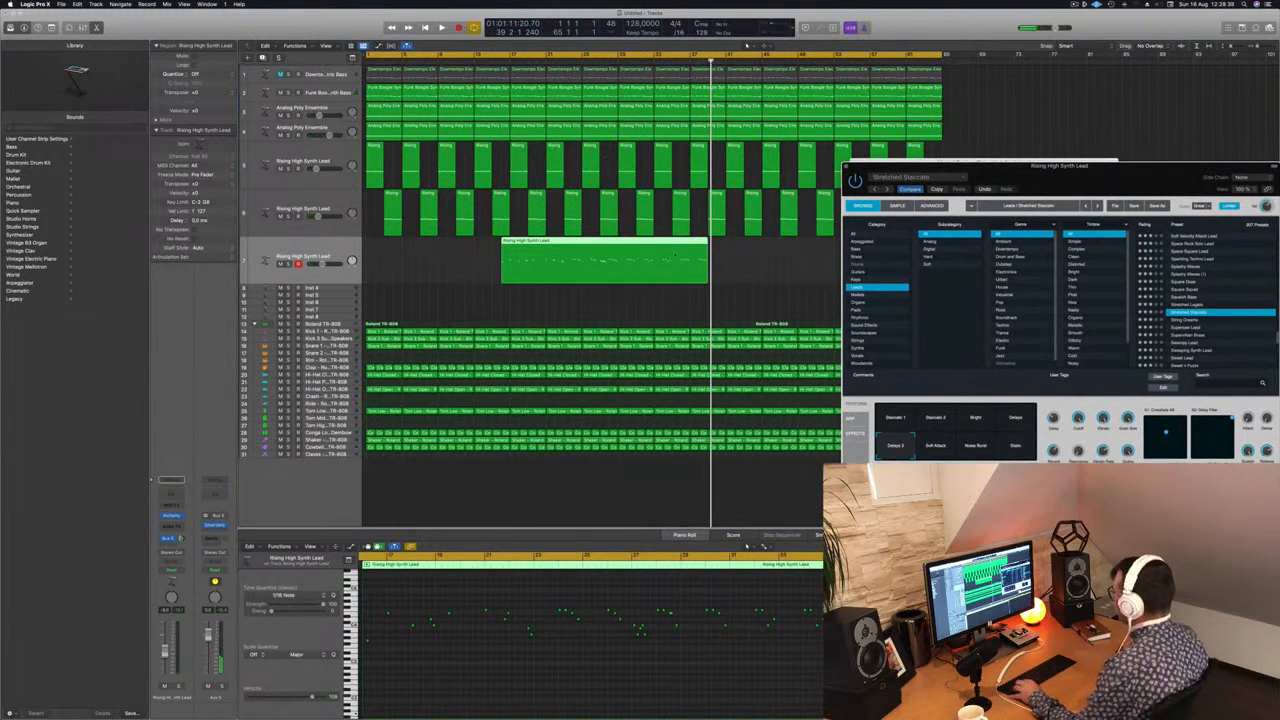
left_click(671, 313)
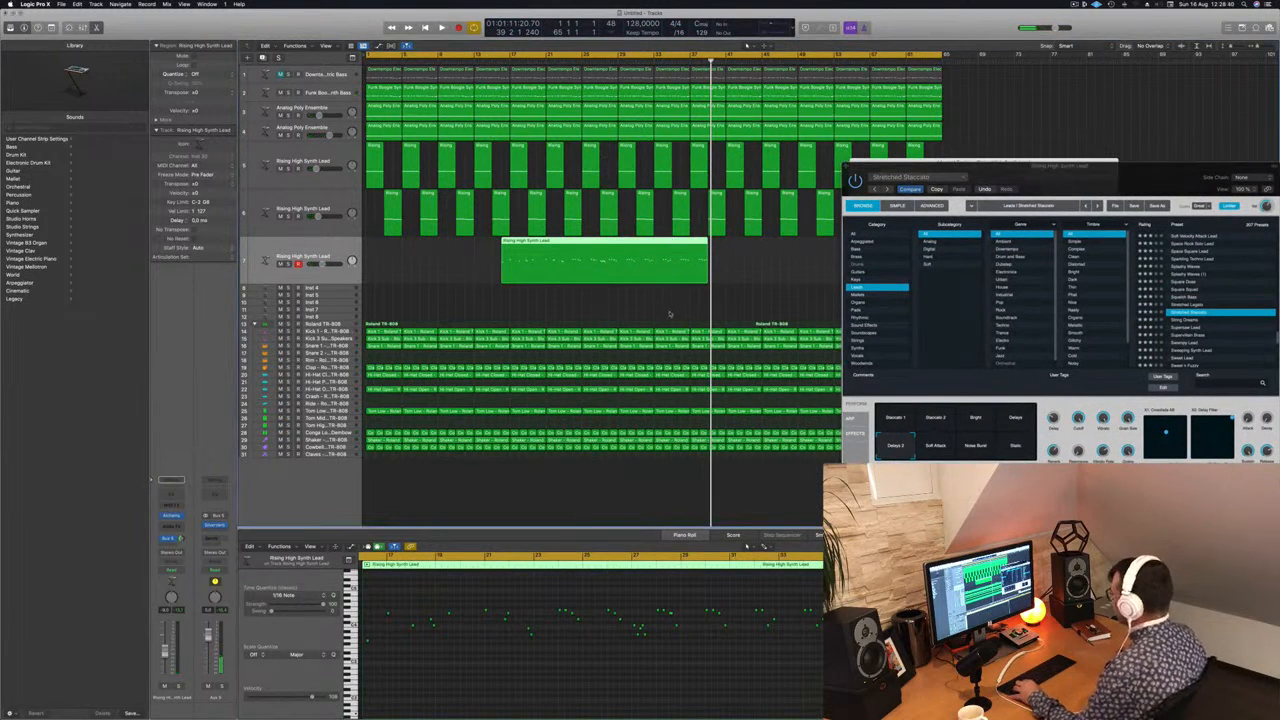
left_click(672, 242)
left_click_drag(690, 248, 383, 253)
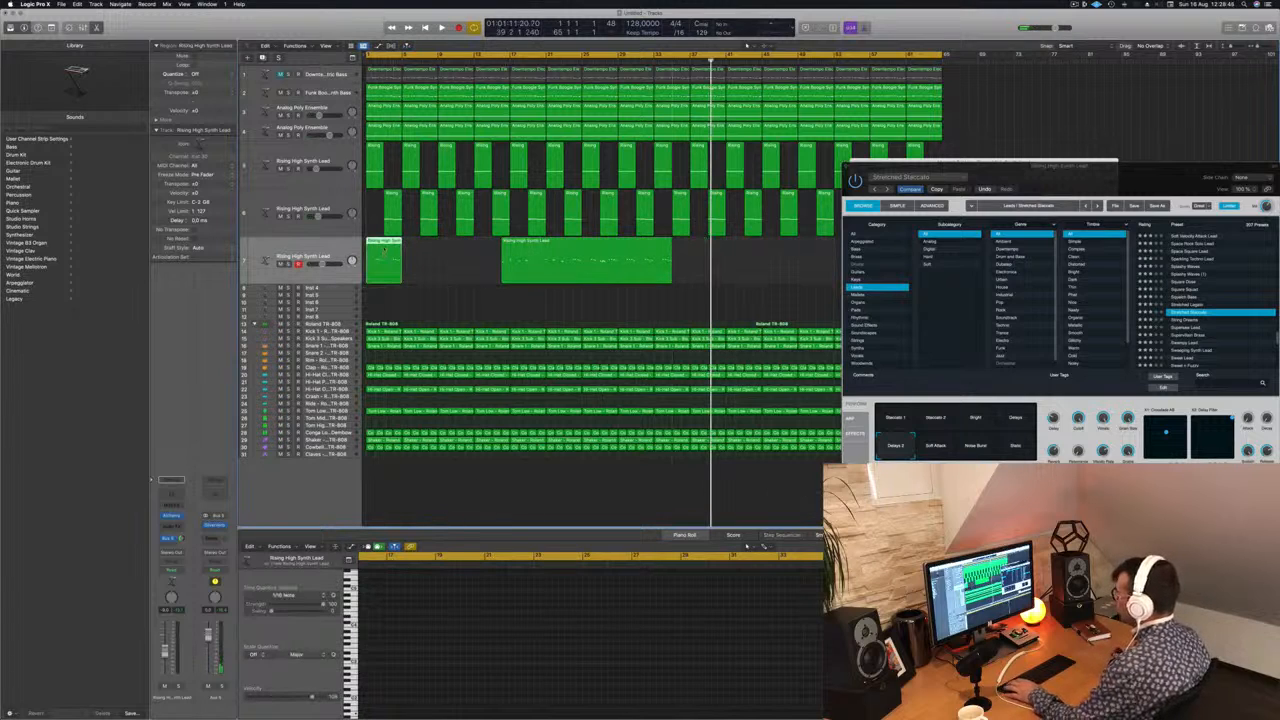
key("Return")
key("space")
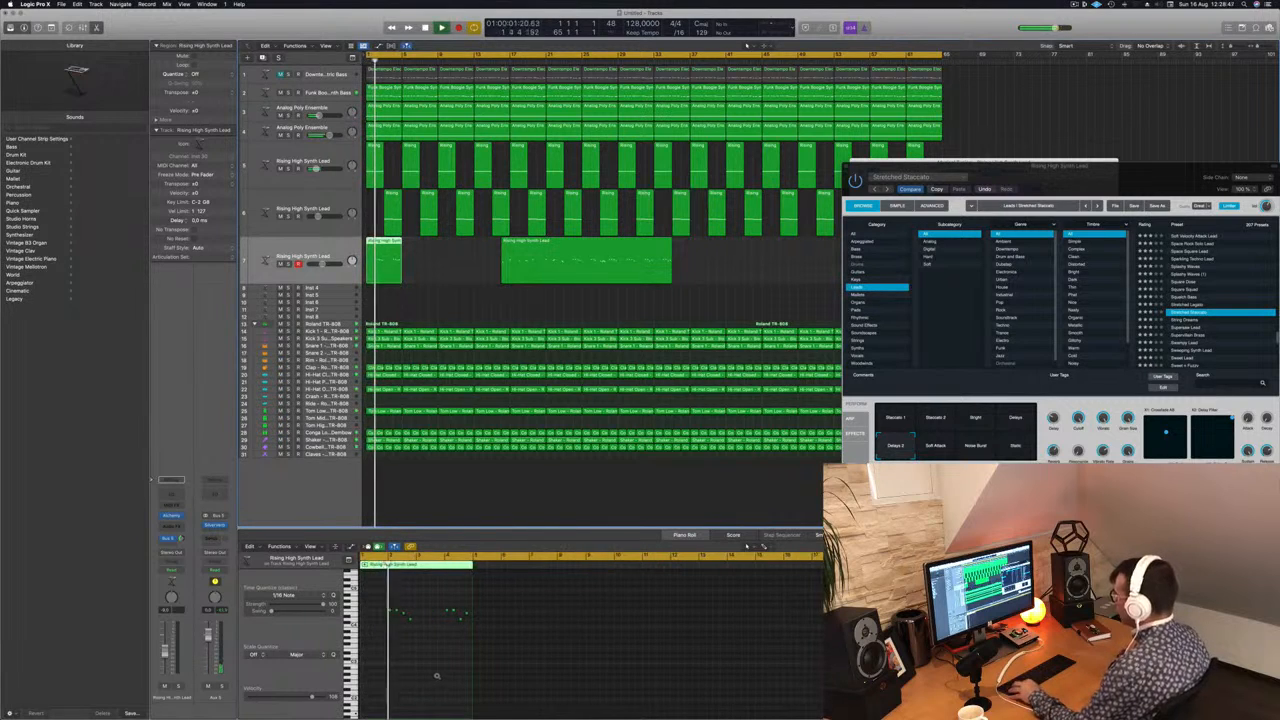
scroll(440, 675, "up", 5)
left_click(469, 669)
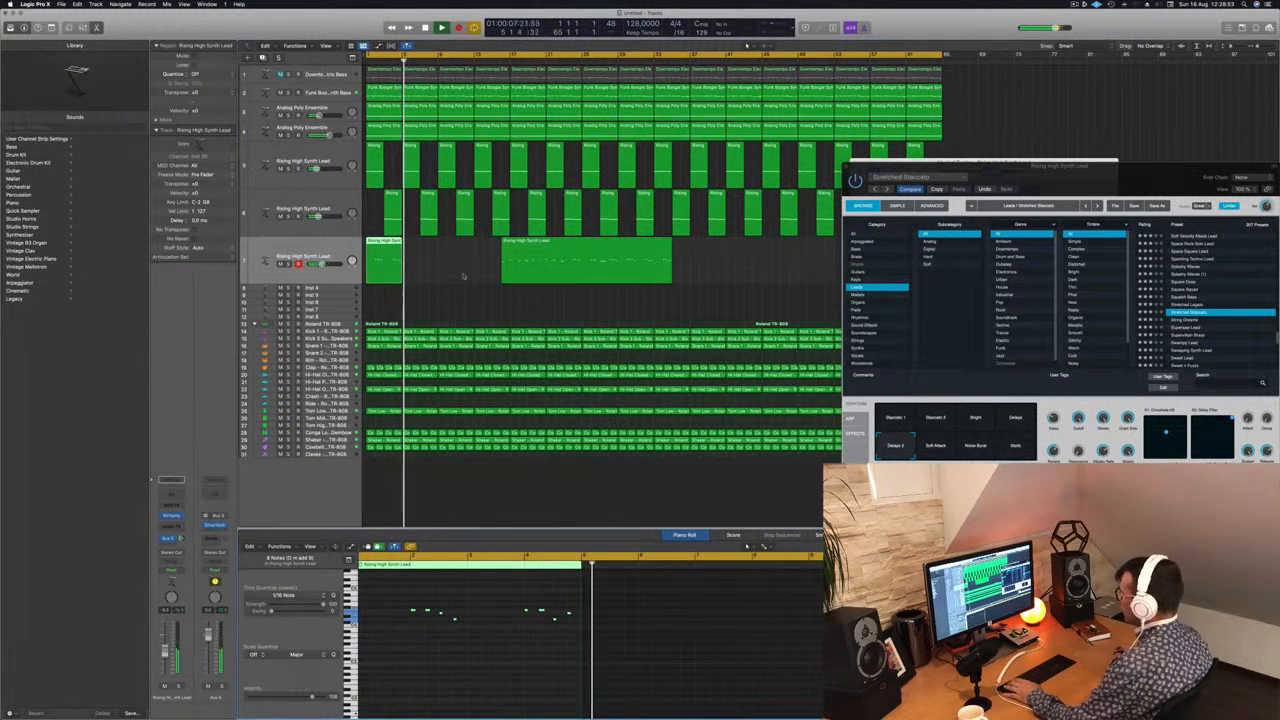
Step: Move the remaining long recorded region onto the second lead track just past bar 65 and rearrange the Alchemy and Musical Typing windows
left_click(557, 241)
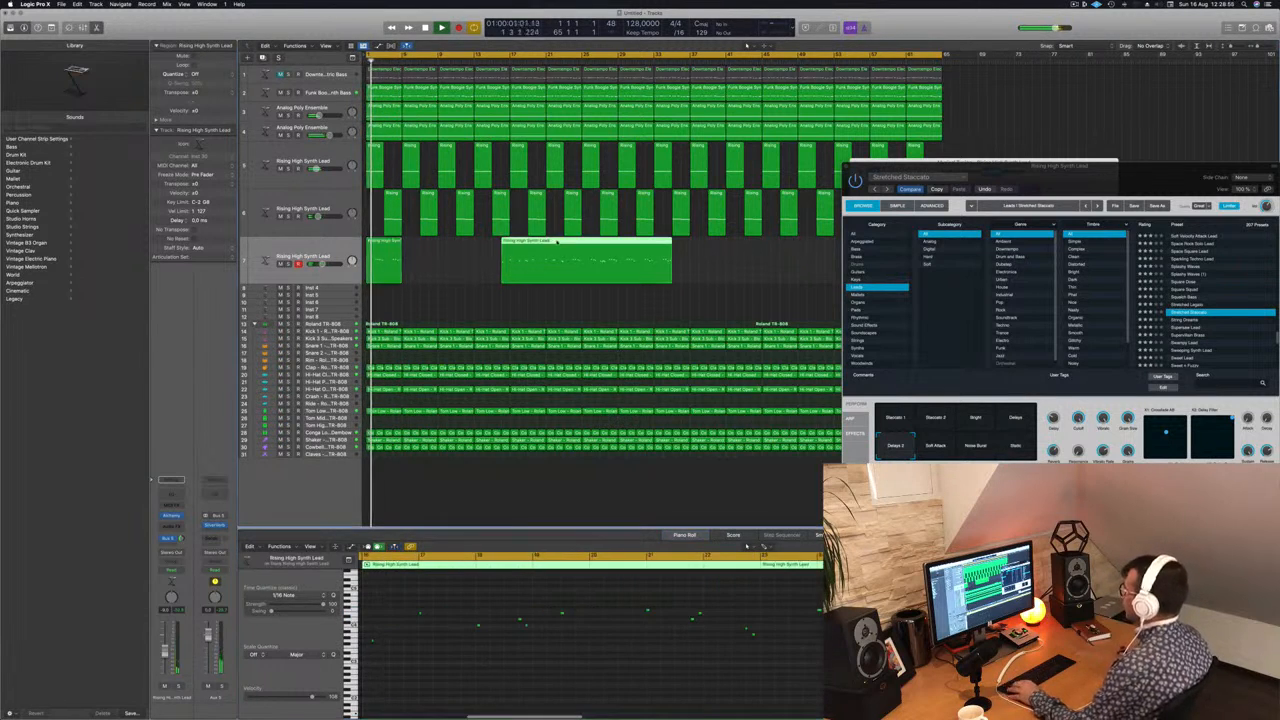
left_click_drag(557, 241, 683, 241)
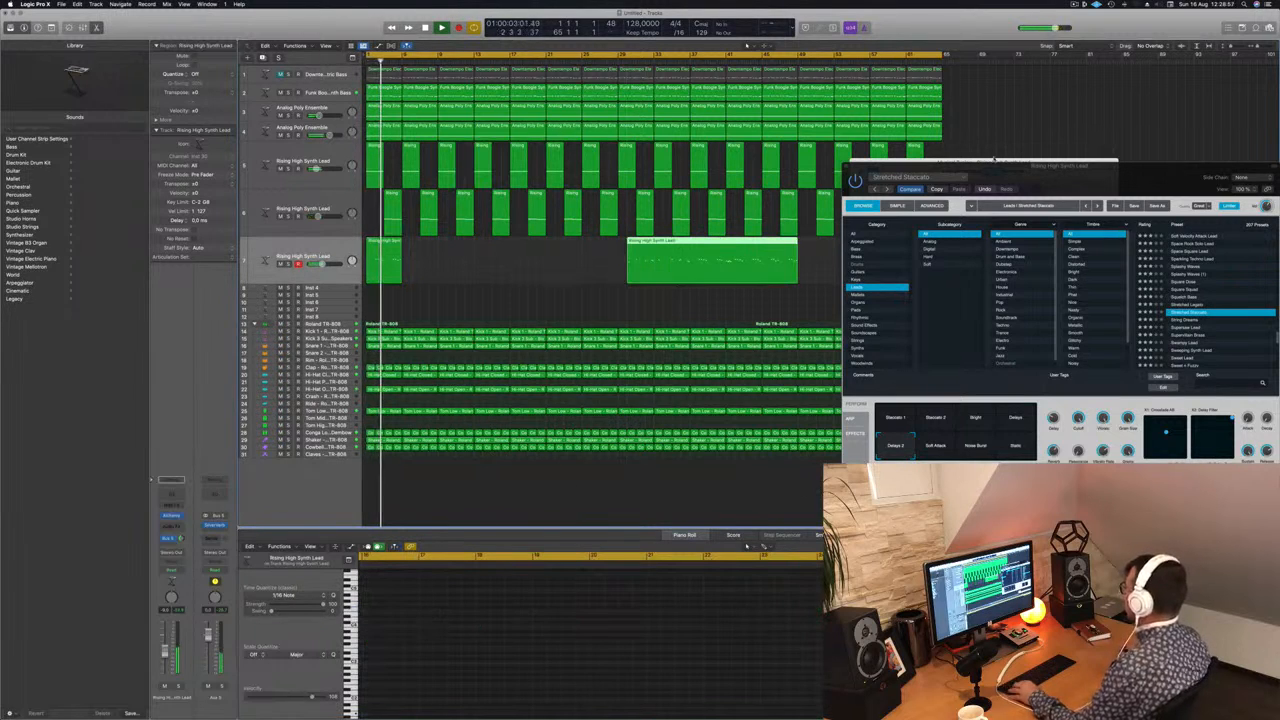
left_click_drag(994, 165, 703, 299)
left_click_drag(930, 162, 1154, 177)
key("space")
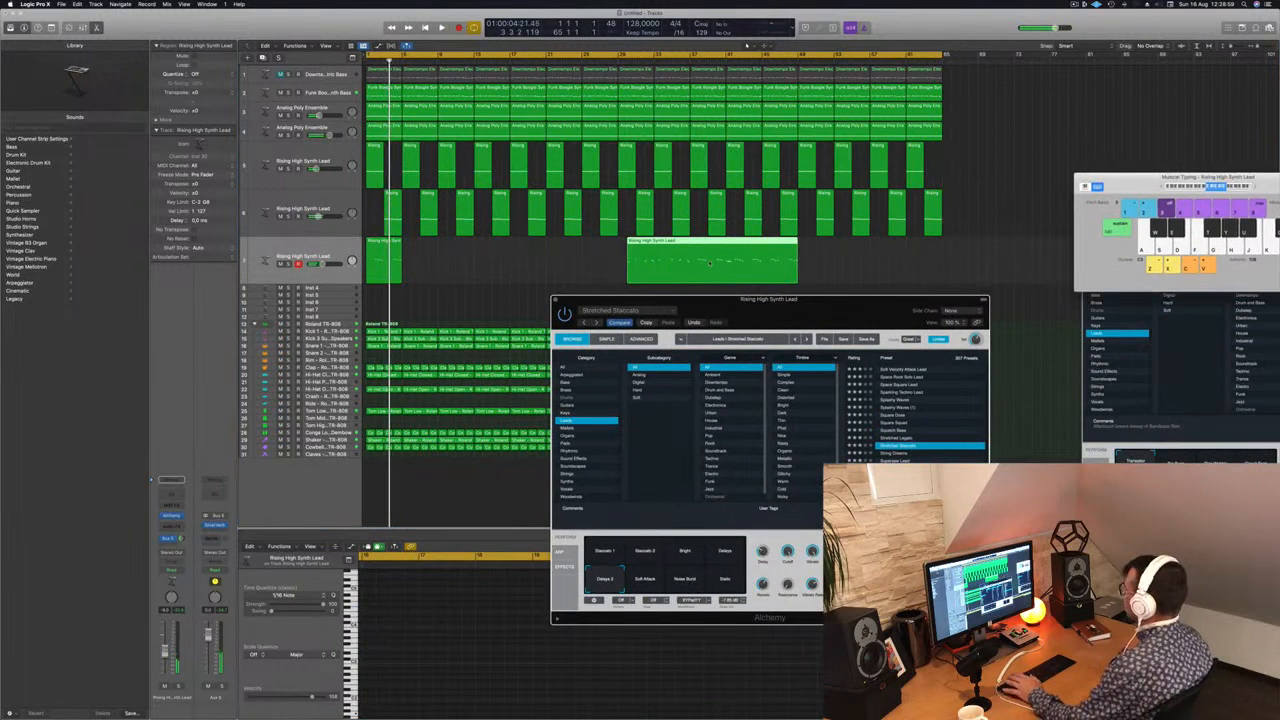
left_click_drag(705, 243, 1030, 195)
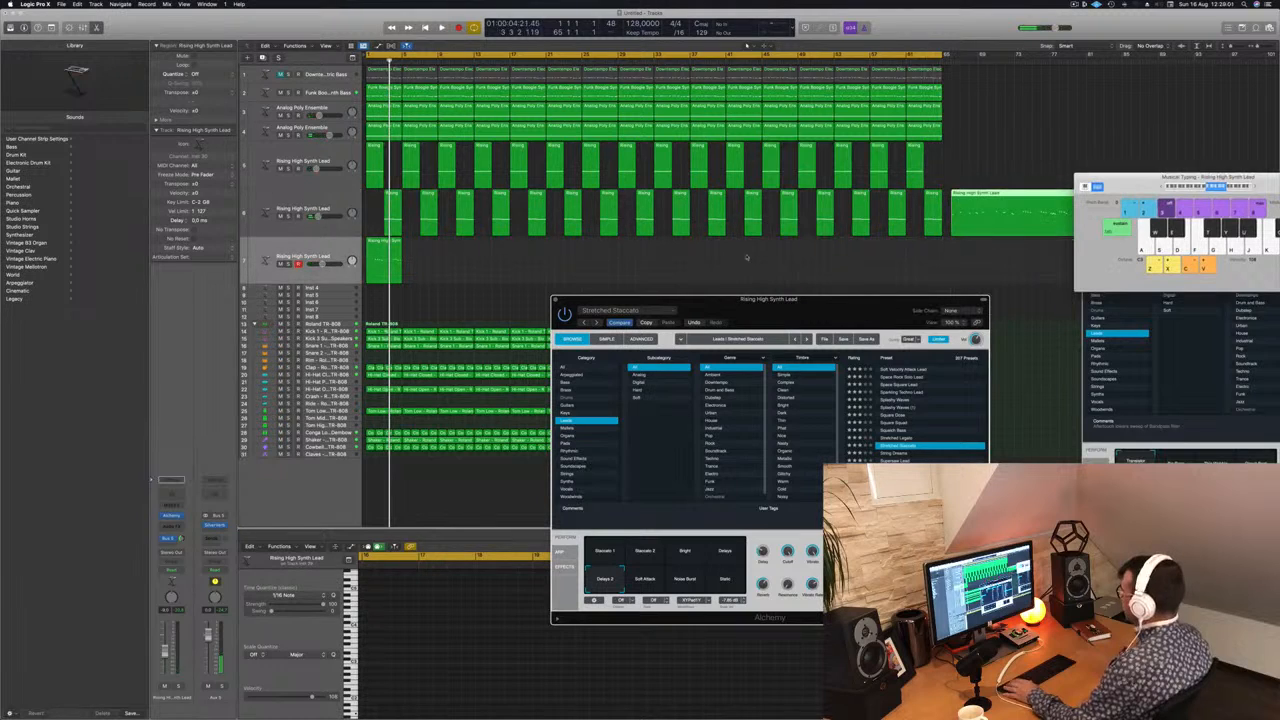
Step: Duplicate the four-bar region along the third lead track up to bar 65 and play the arrangement from the start
left_click_drag(386, 249, 442, 252)
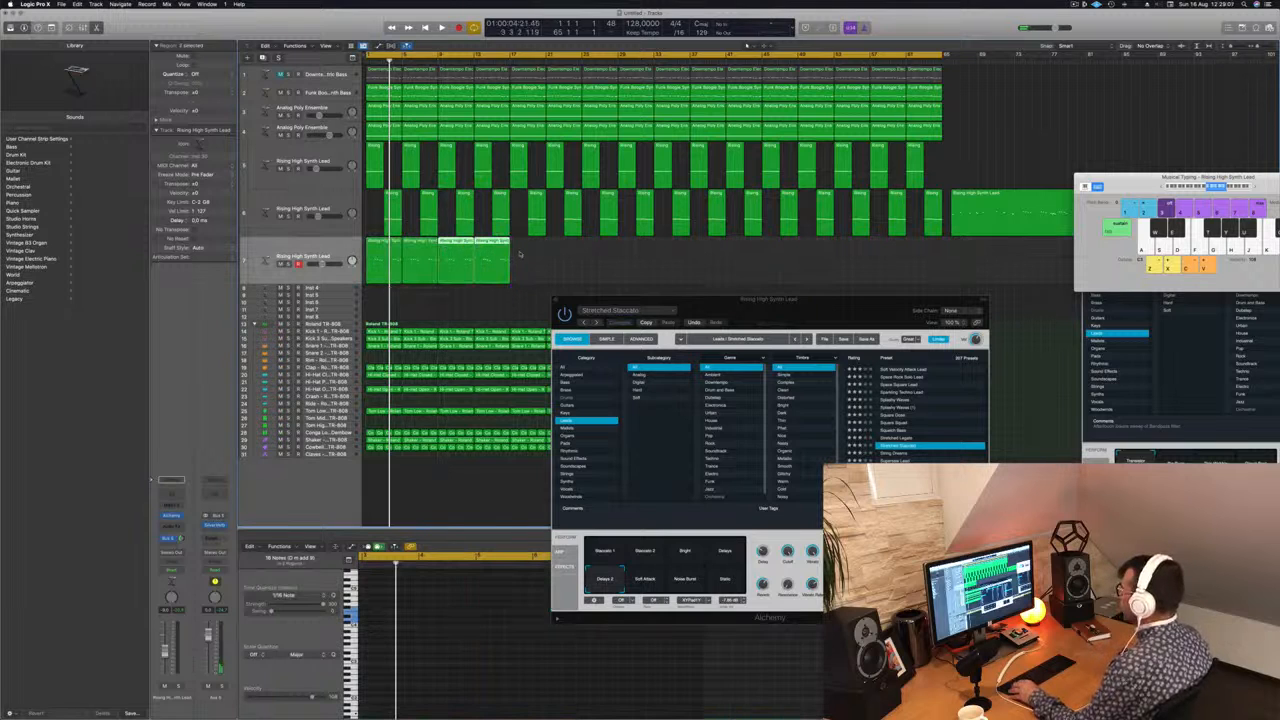
left_click_drag(519, 254, 545, 257)
left_click_drag(717, 254, 678, 250)
key("space")
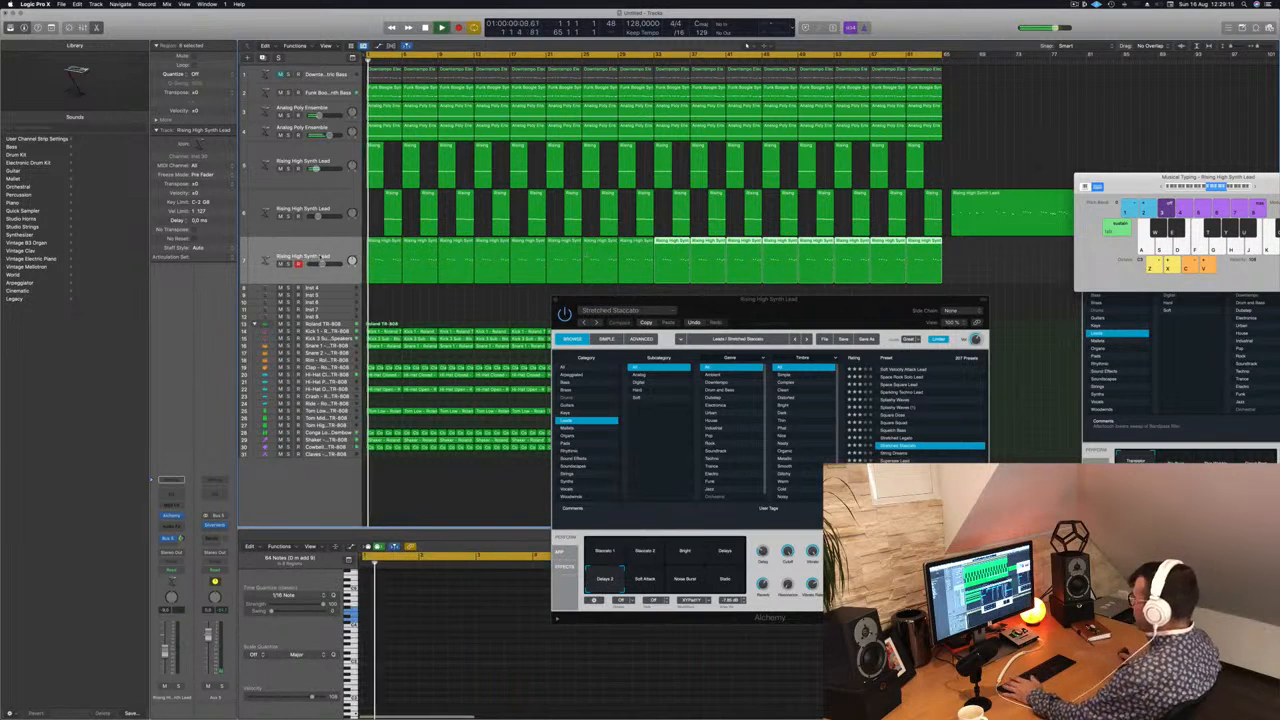
left_click(321, 243)
key("space")
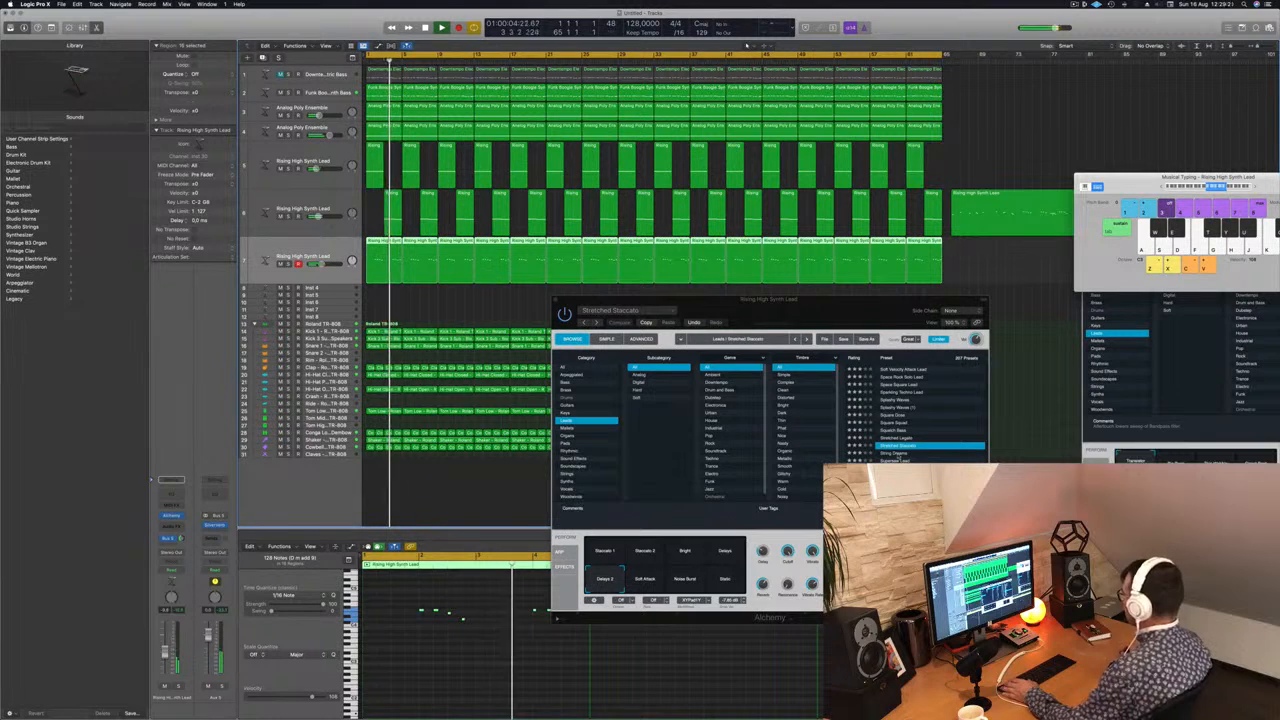
Step: Try the Supersaw Lead, Swampy Lead and Sweet n Fuzzy presets on the third lead track during playback
left_click(897, 461)
left_click(897, 461)
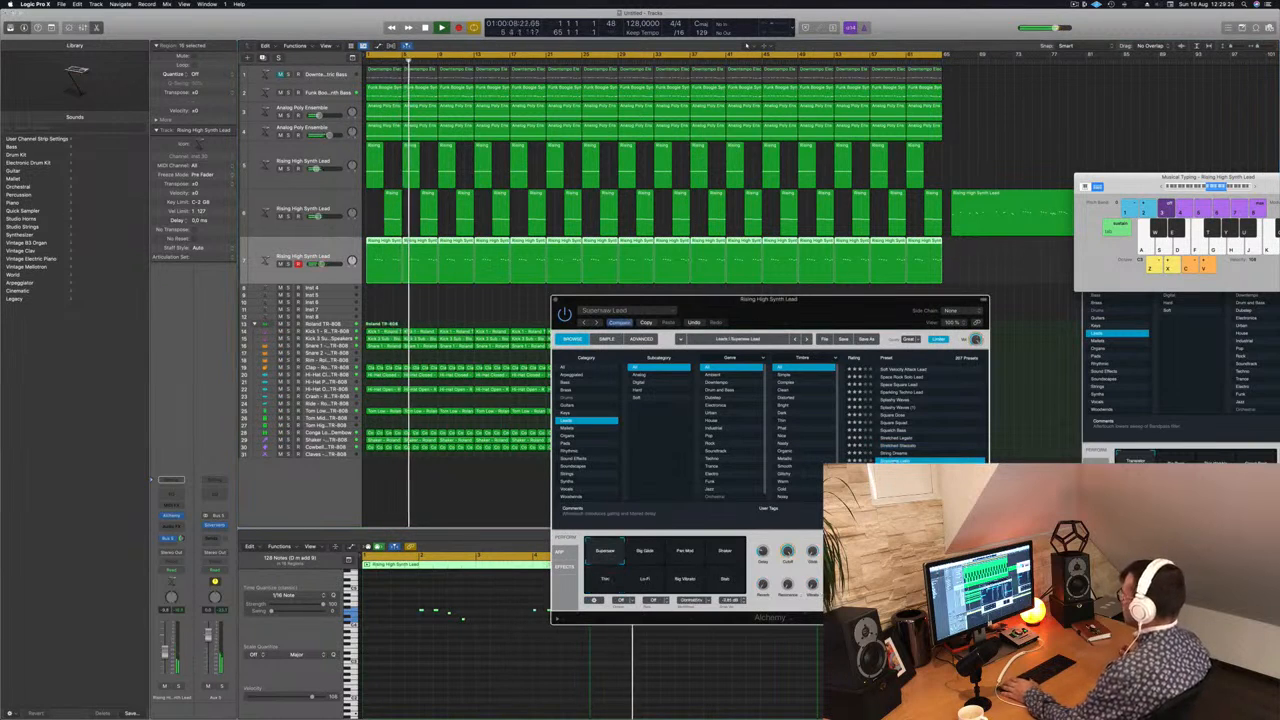
left_click(935, 476)
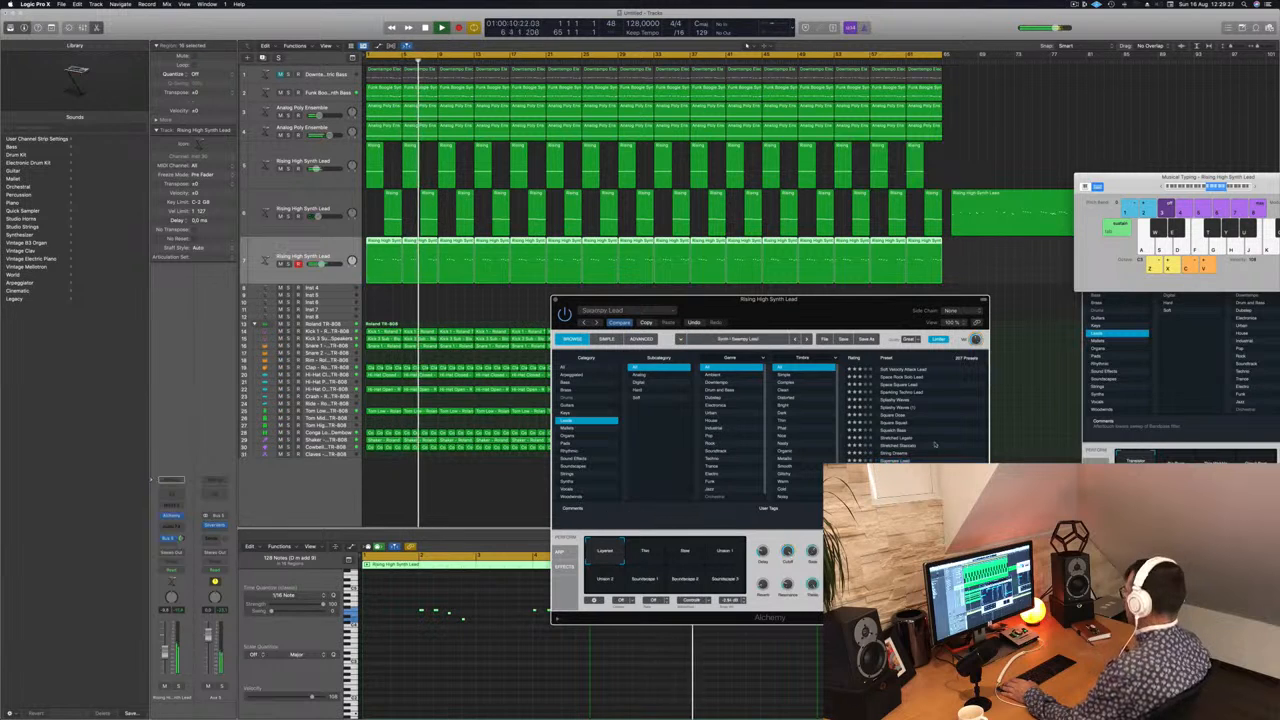
scroll(946, 457, "down", 2)
scroll(946, 456, "down", 1)
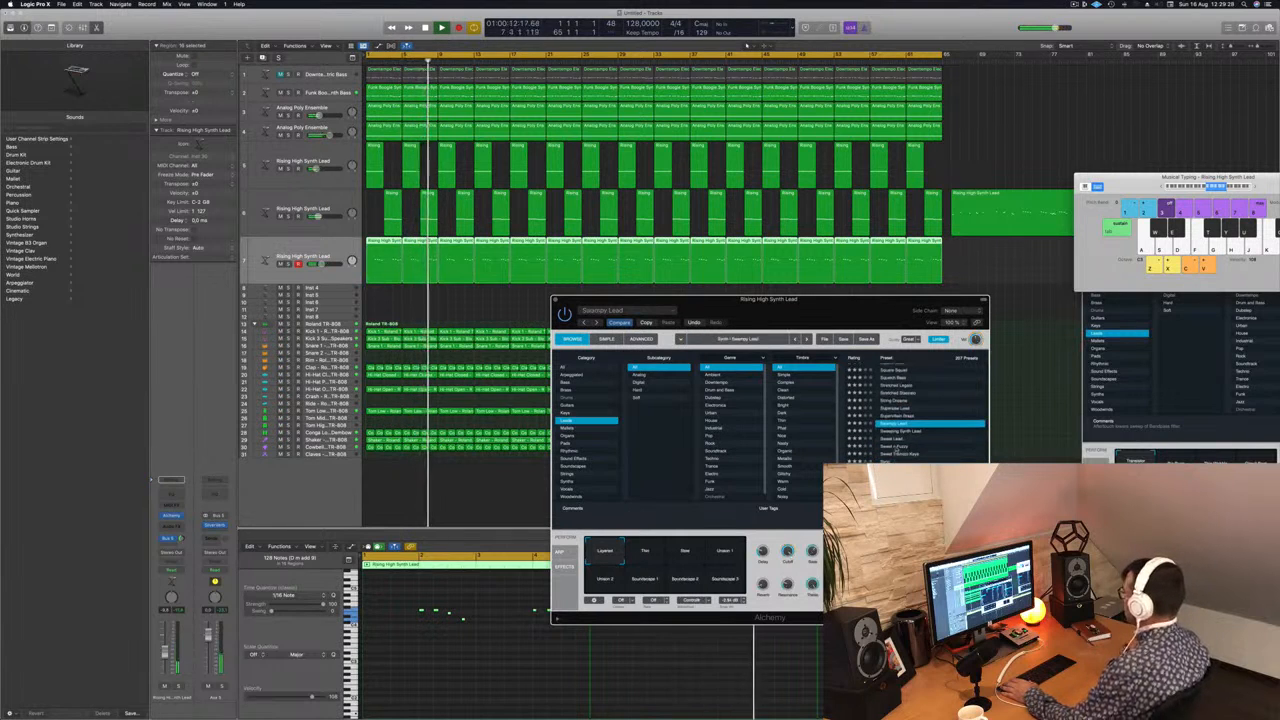
left_click(897, 448)
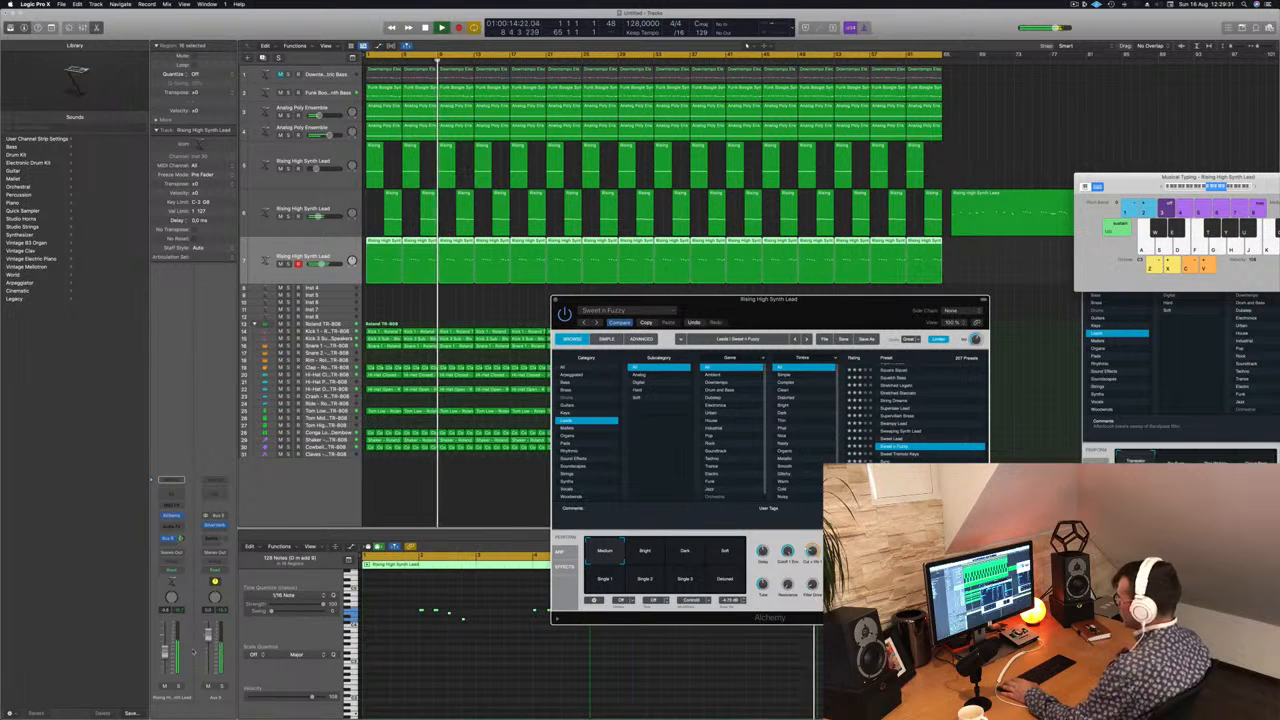
Step: Lower the third lead track's volume and load the Sweet Tremolo Keys preset while playing from the start
key("Return")
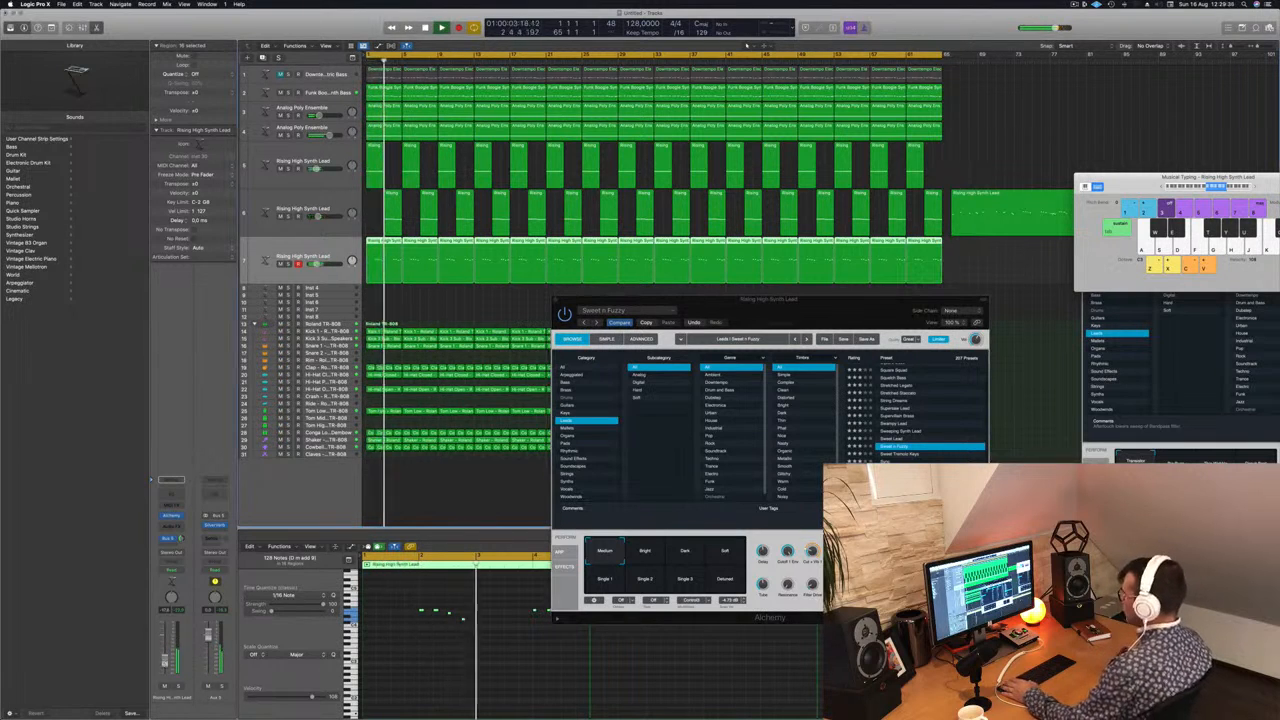
left_click_drag(803, 314, 776, 318)
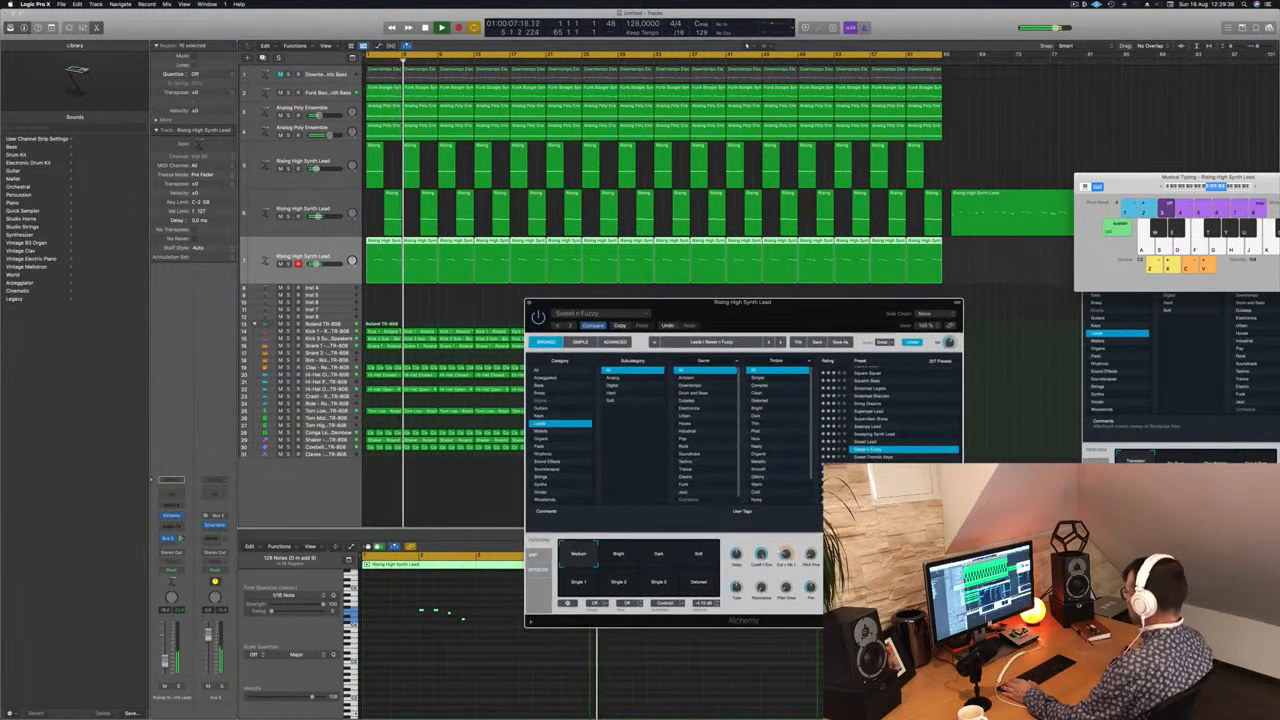
key("Down")
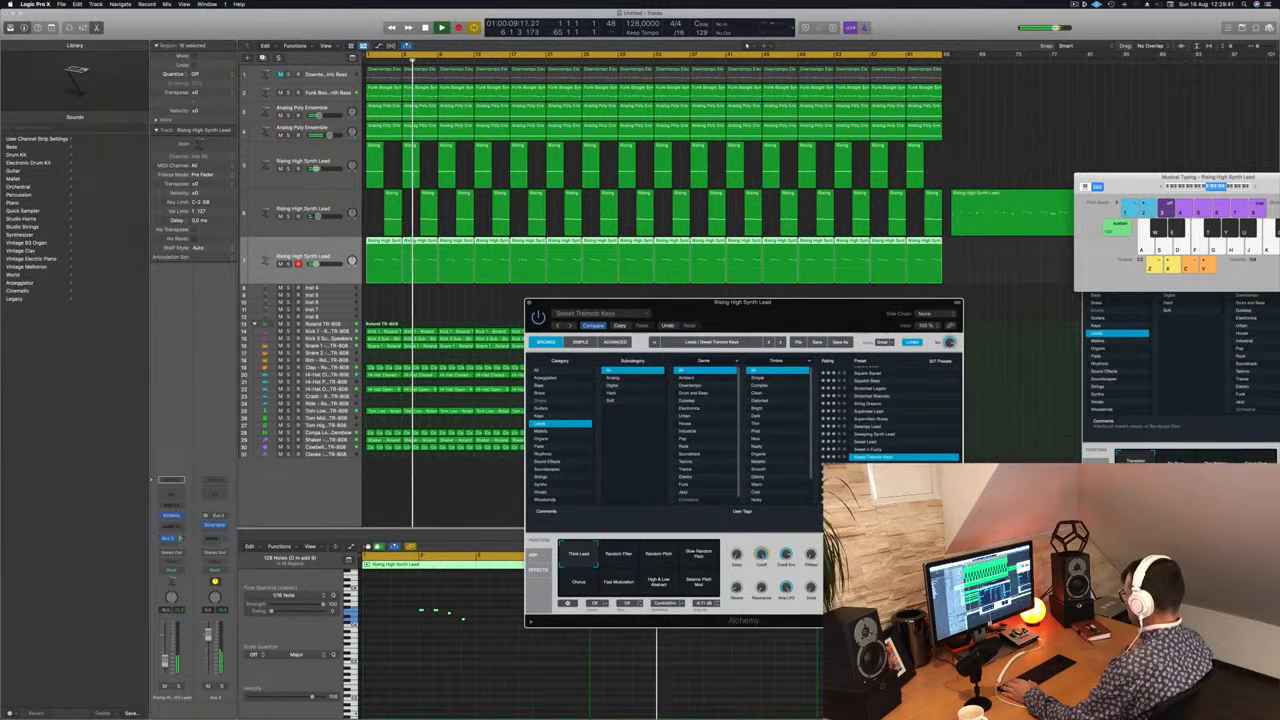
Step: Audition the Taurog Moon Bass, Tight Punchy Lead and Tokyo Futures presets on the third lead track during playback
left_click(880, 450)
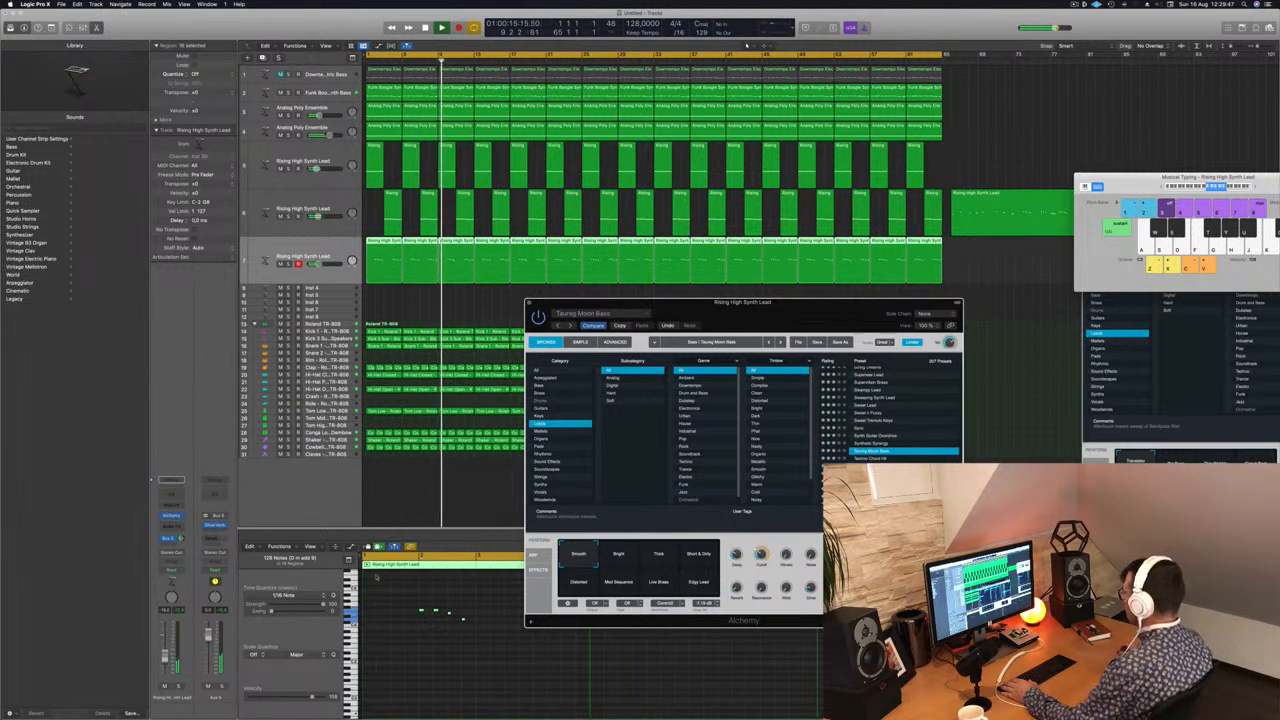
scroll(869, 445, "down", 5)
left_click(876, 447)
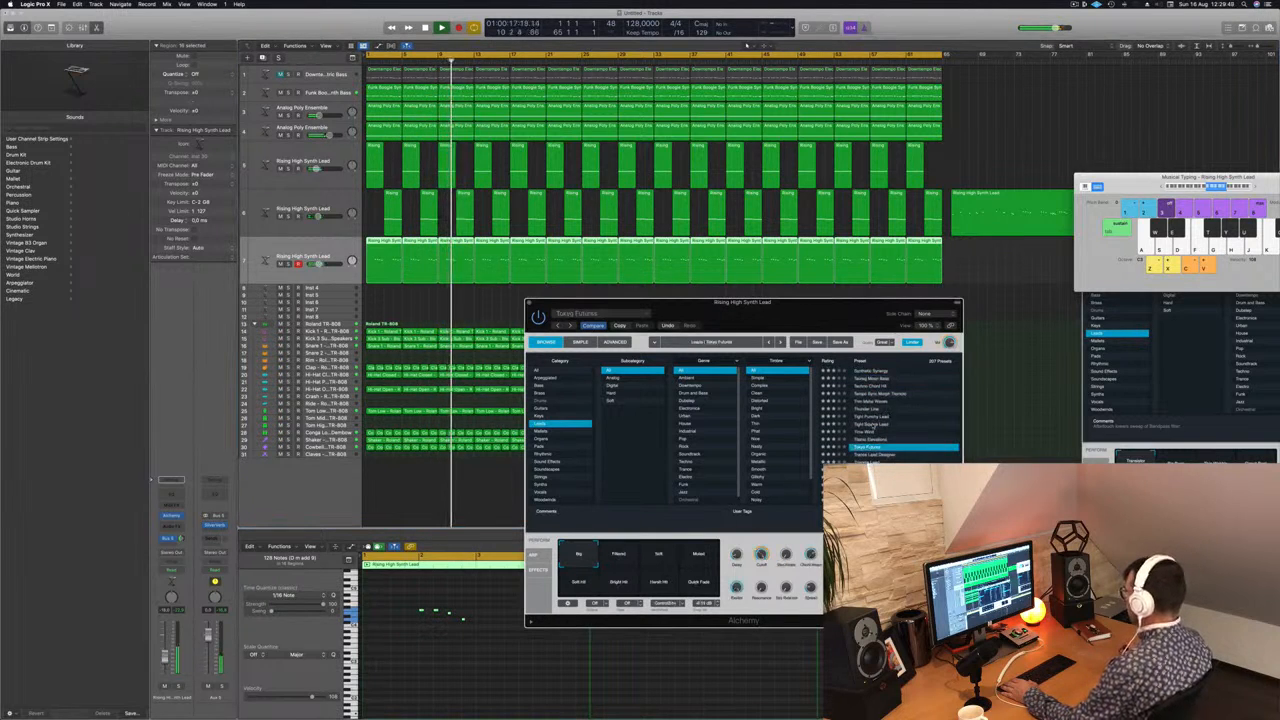
left_click(877, 417)
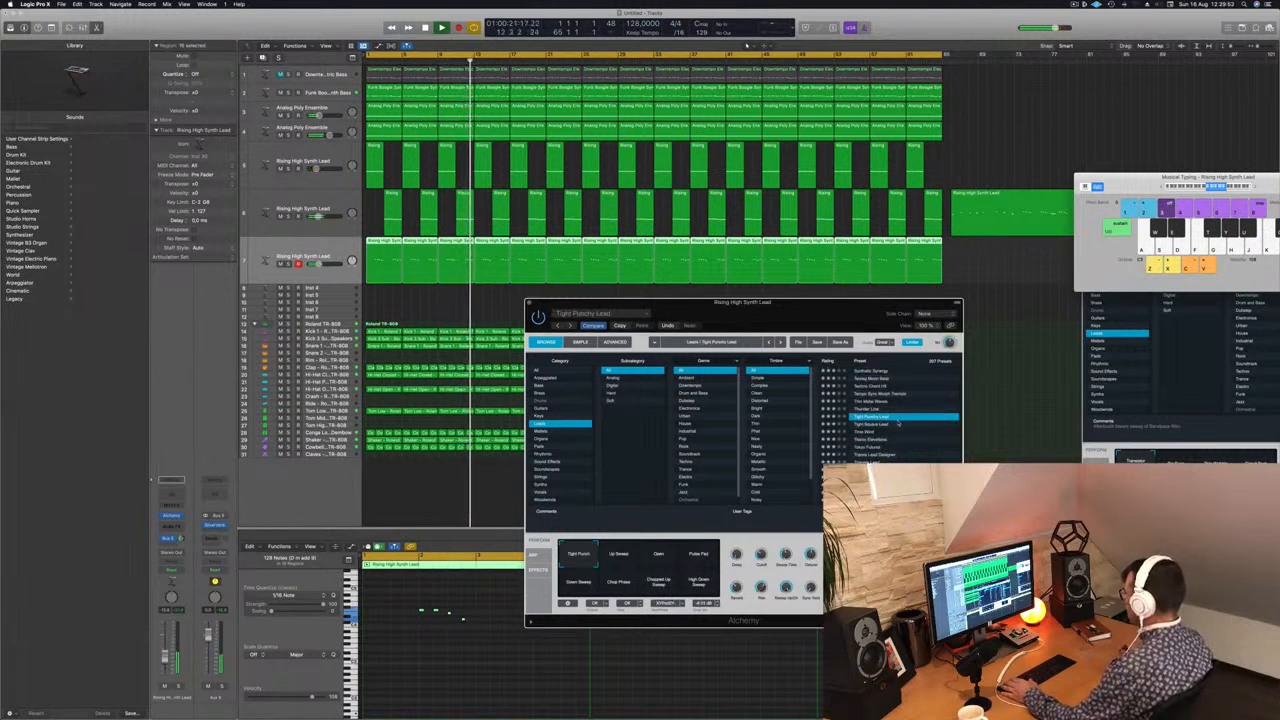
scroll(893, 444, "down", 1)
left_click(900, 430)
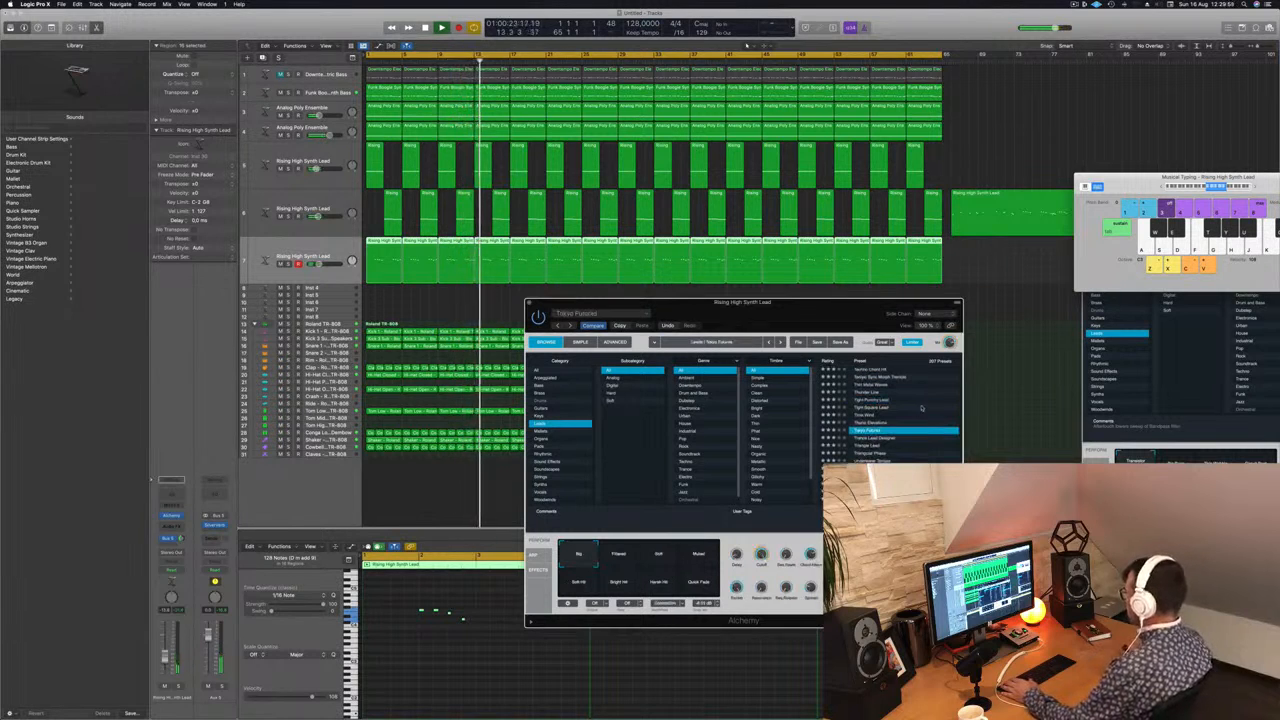
Step: Try the Underwater Temple and Water Shredder presets on the third lead track while the arrangement plays
scroll(910, 420, "down", 2)
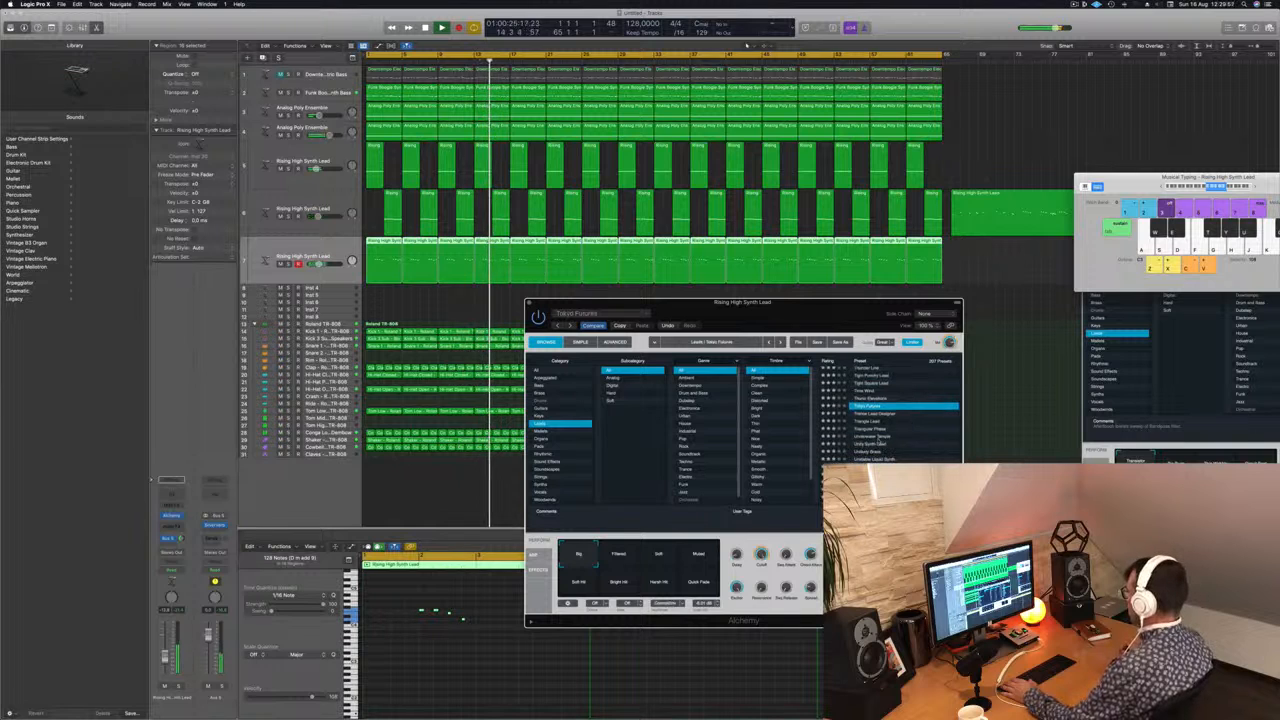
left_click(875, 438)
scroll(904, 447, "down", 2)
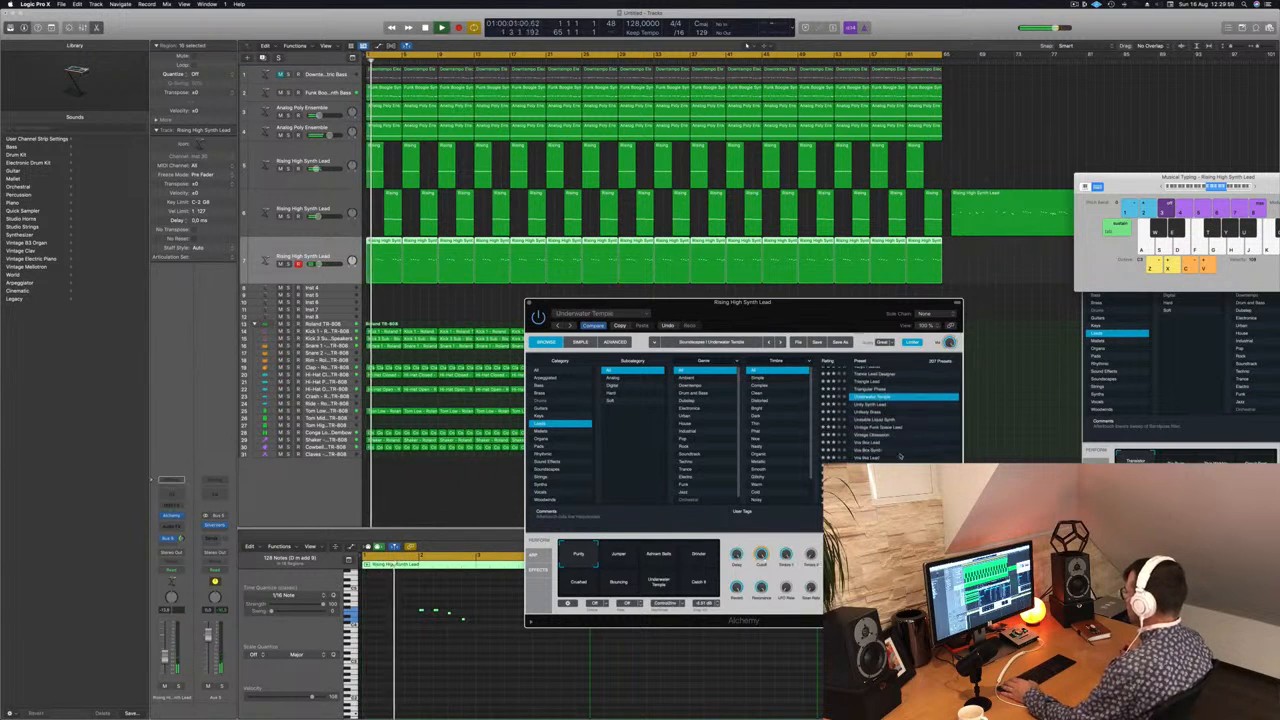
scroll(904, 446, "down", 2)
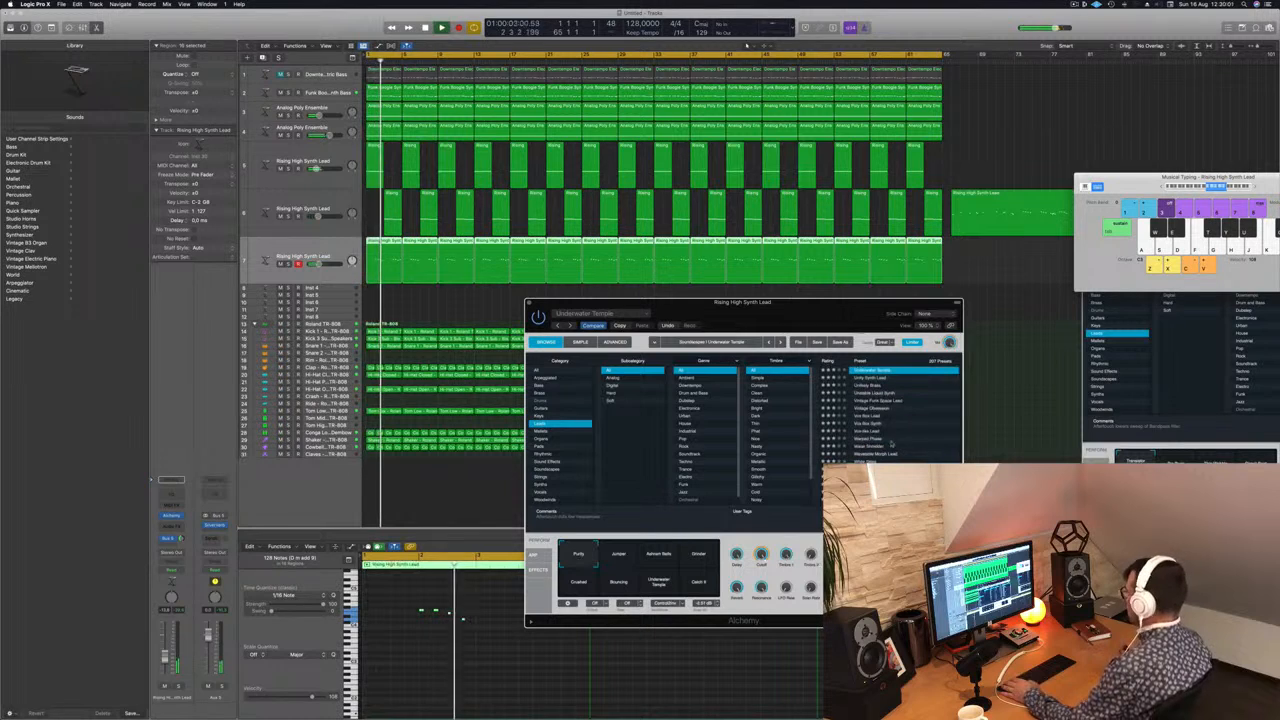
left_click(873, 447)
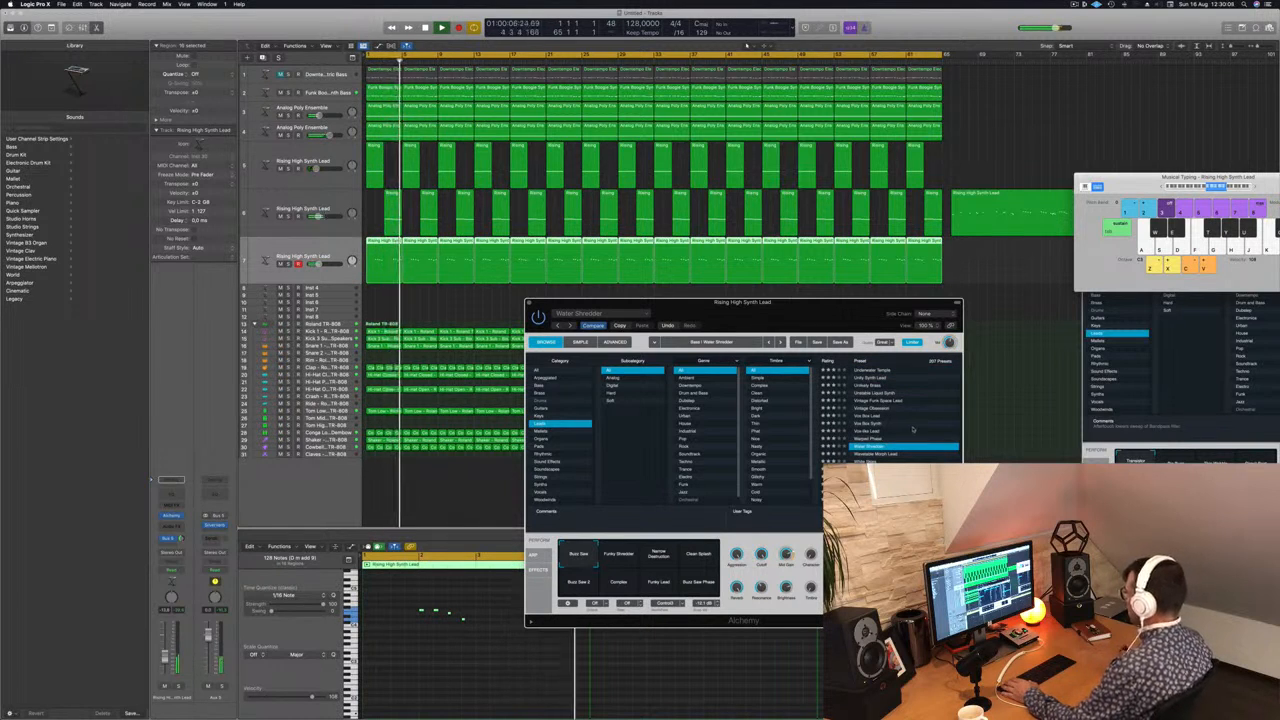
Step: Load the 70s Classic Synth Bass preset on the third lead track and restart playback from the beginning
scroll(912, 430, "up", 20)
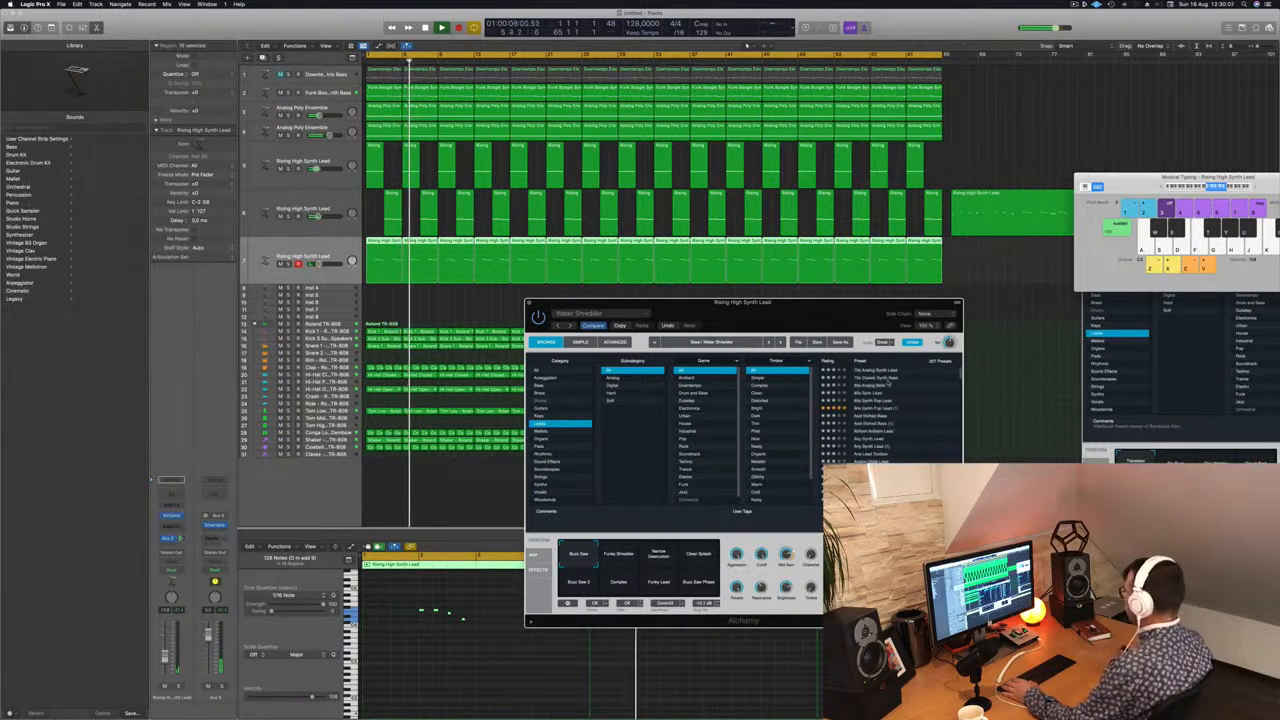
left_click(884, 379)
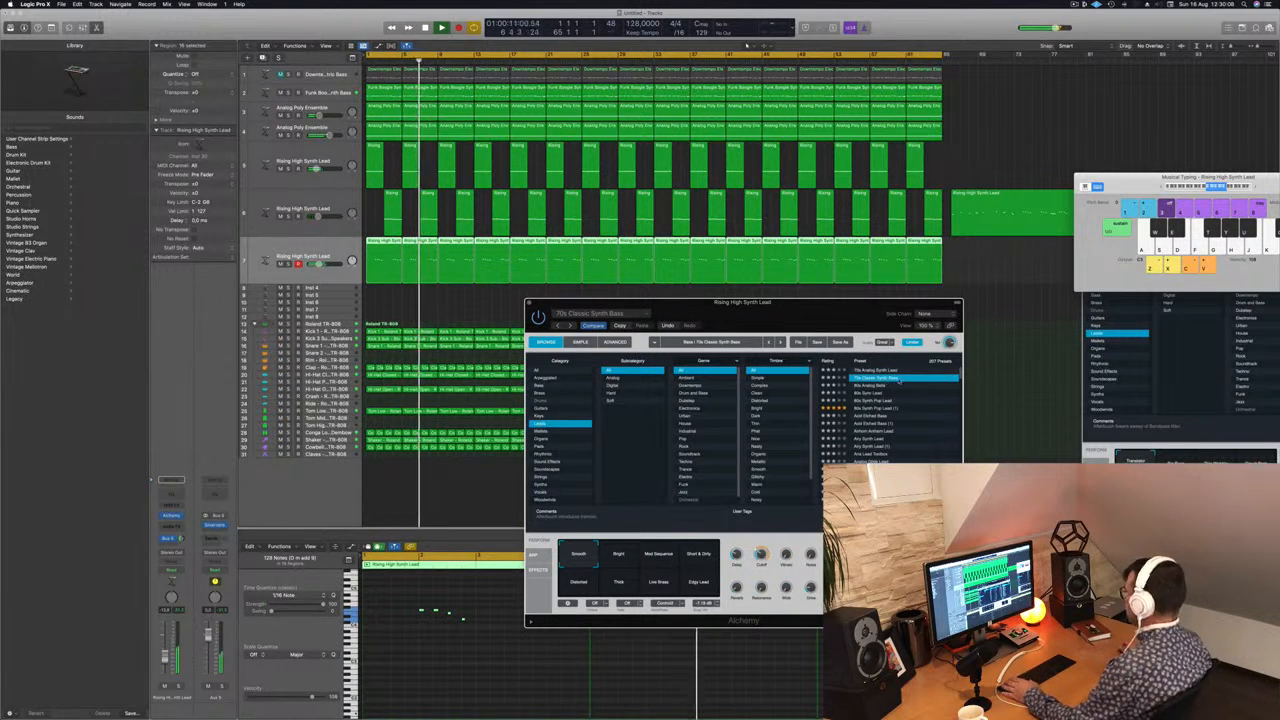
key("Return")
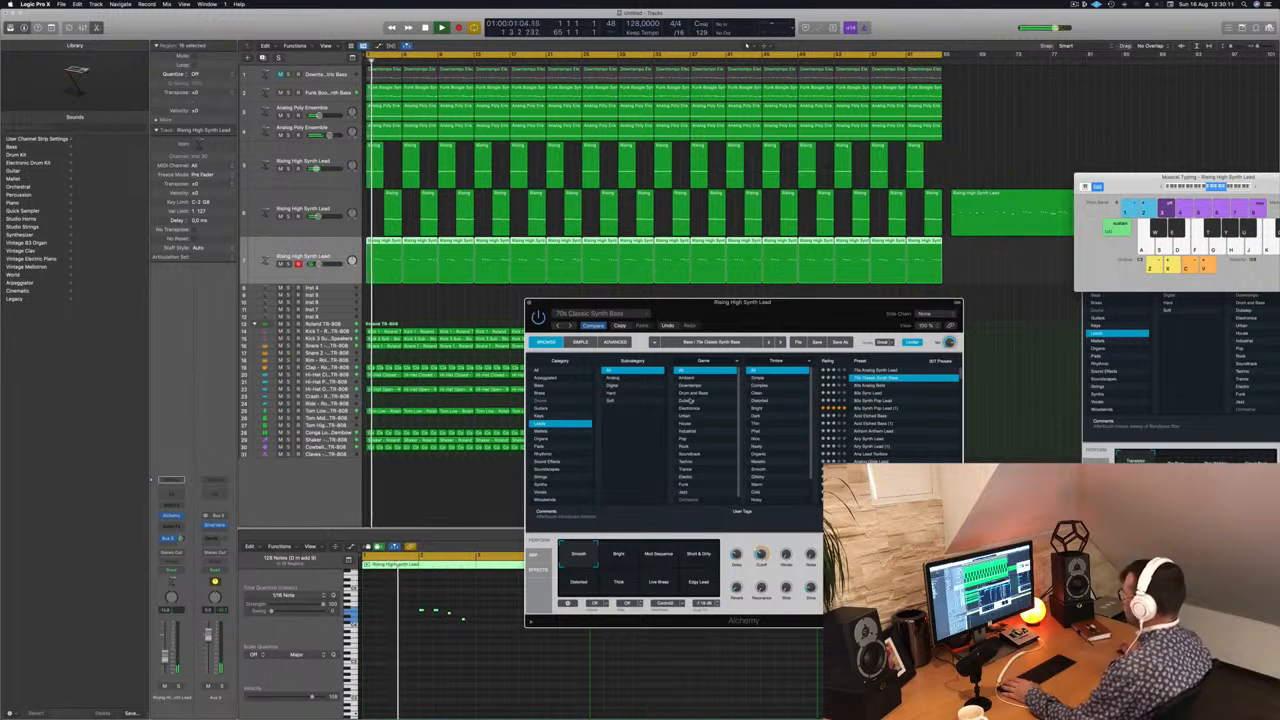
Step: Select the second lead track and clear the third lead's Alchemy window and the Musical Typing keyboard off the arrangement
left_click_drag(812, 311, 904, 216)
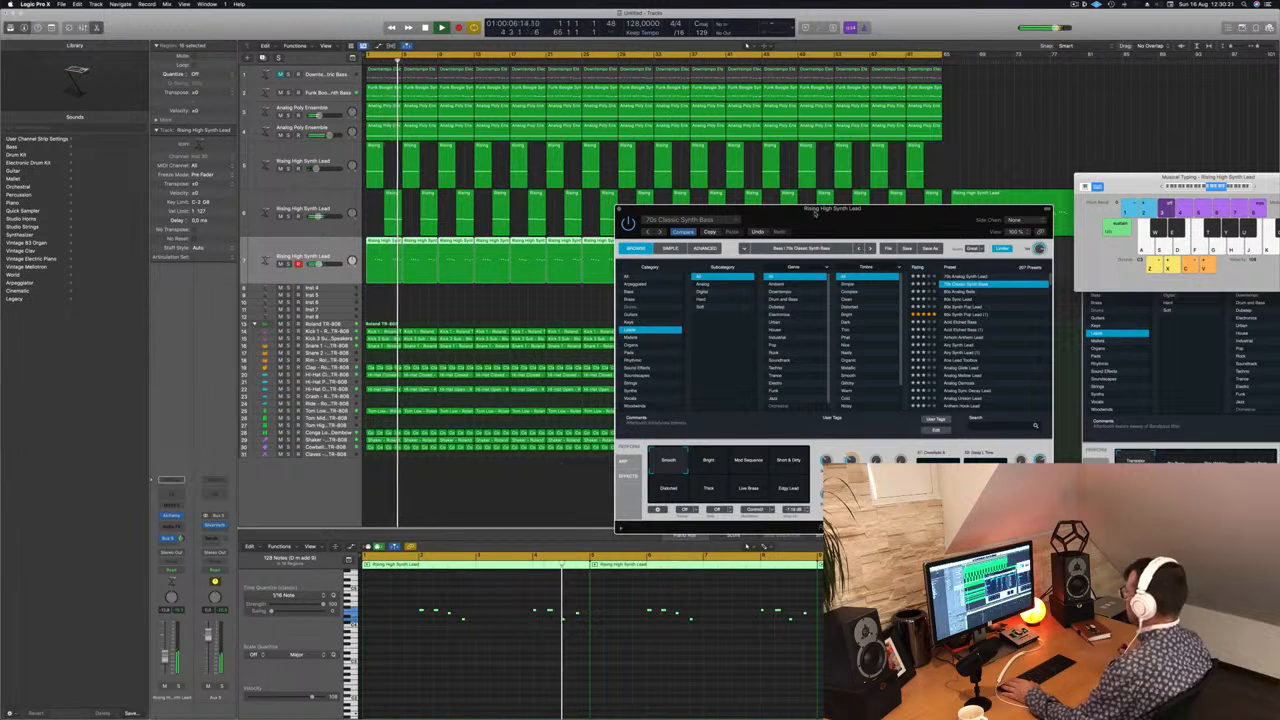
left_click_drag(815, 212, 913, 205)
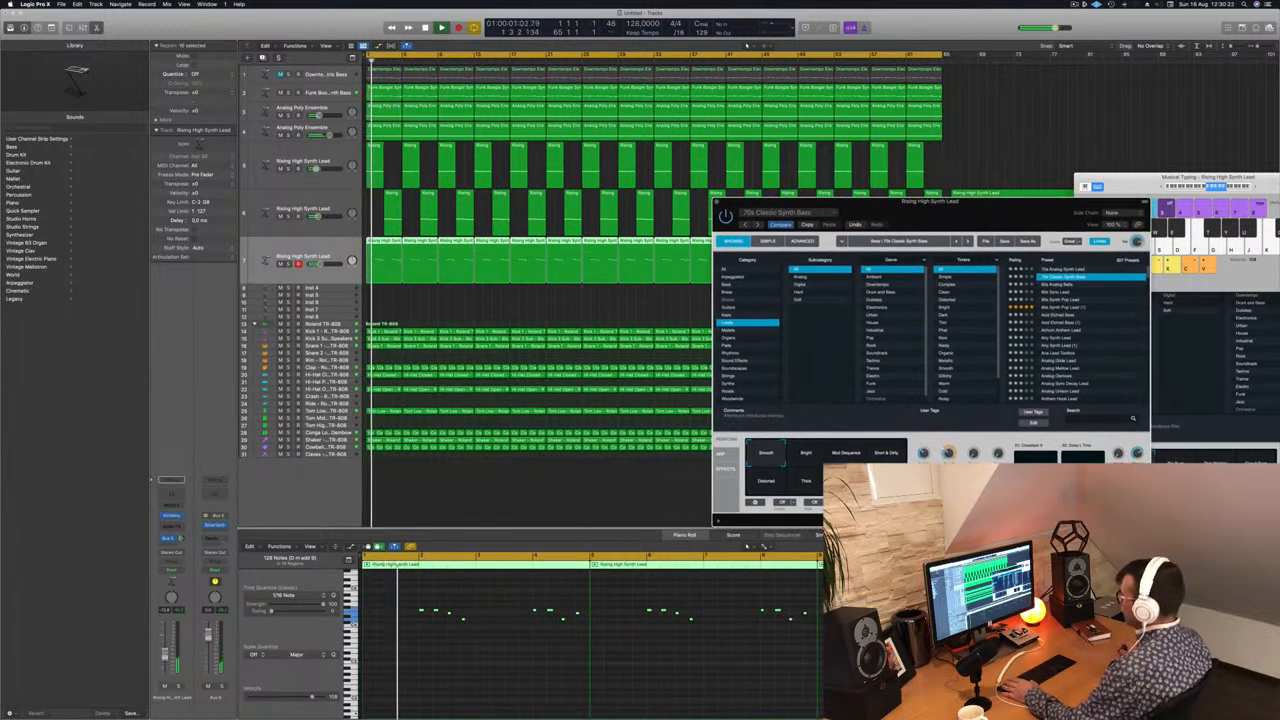
left_click(334, 207)
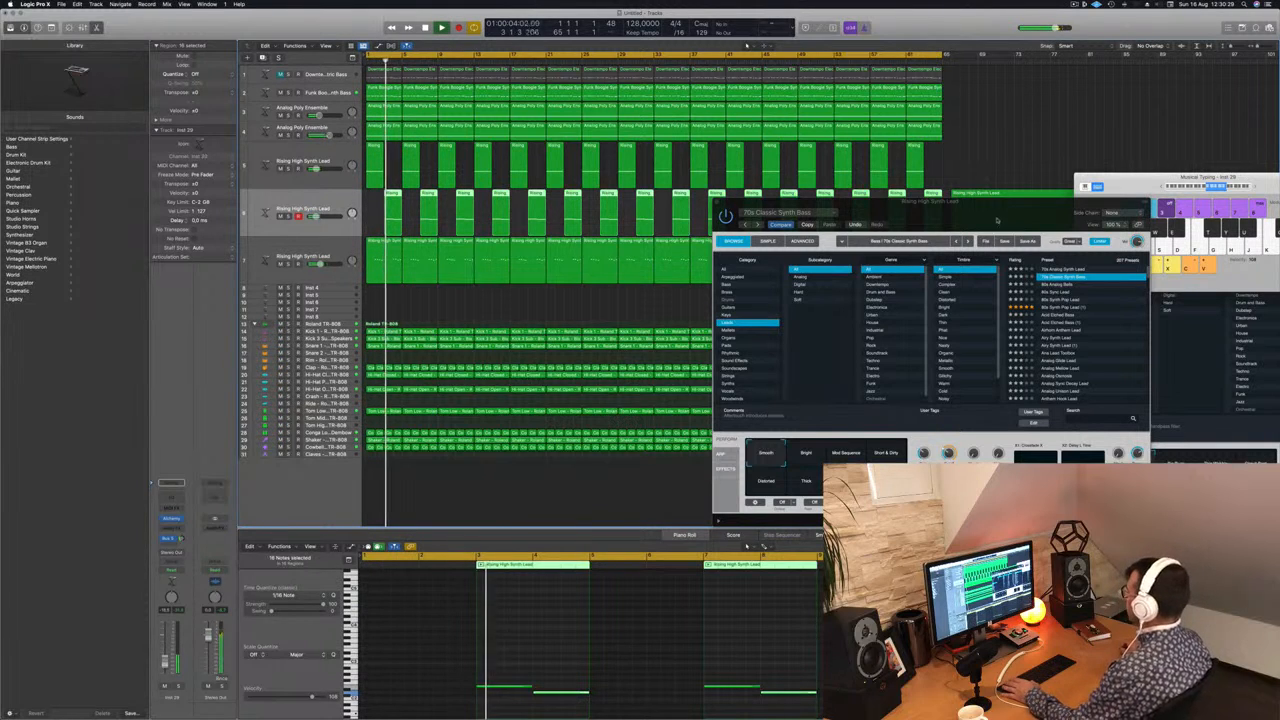
left_click_drag(997, 220, 699, 281)
left_click(419, 262)
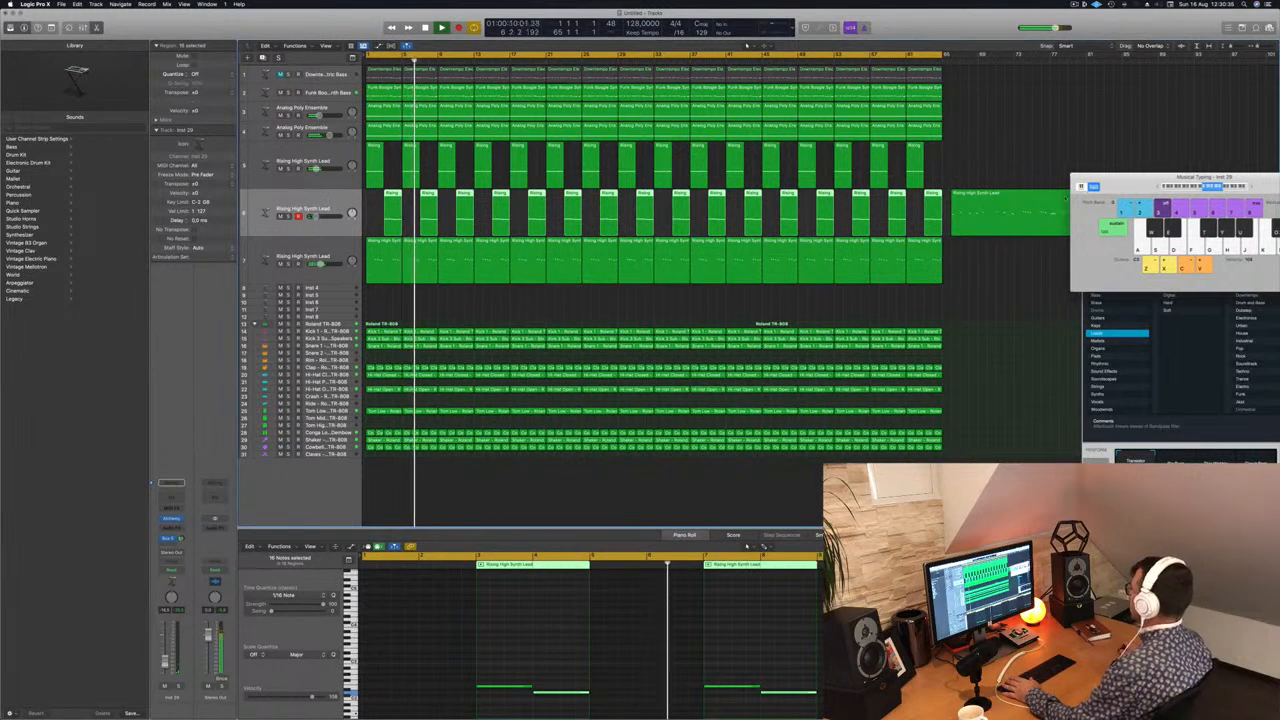
left_click_drag(1066, 198, 952, 213)
left_click(825, 213)
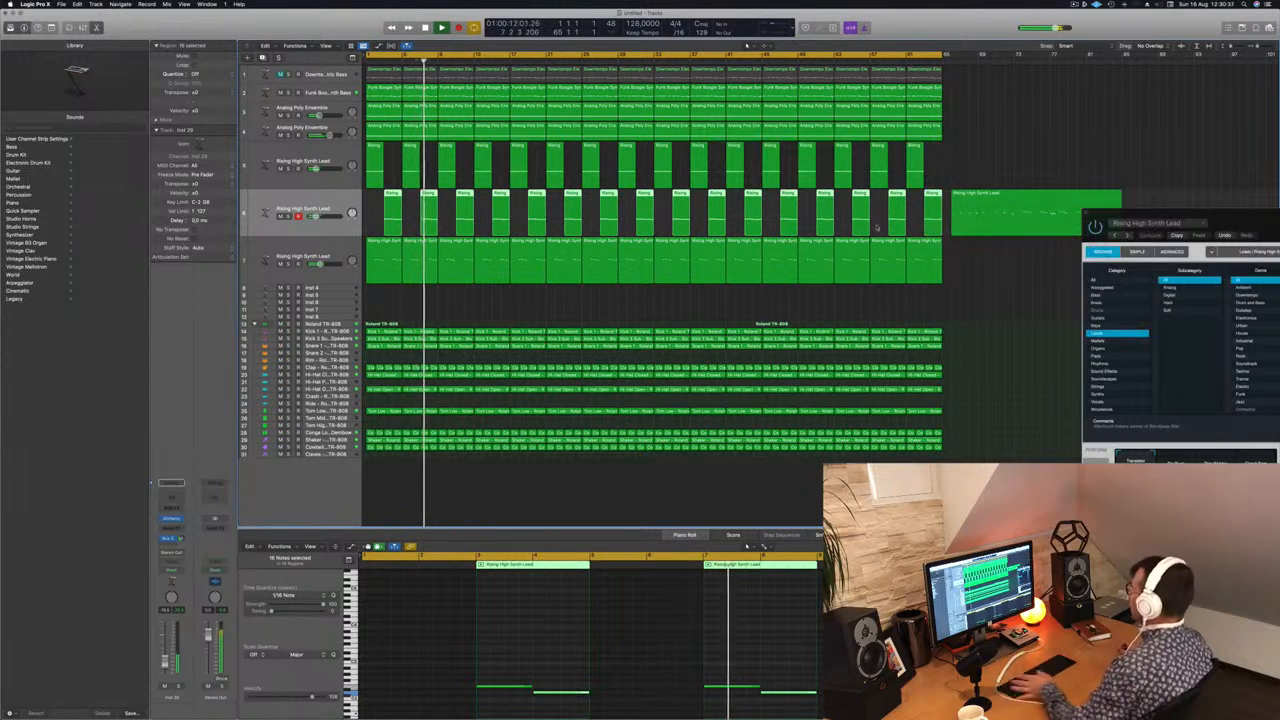
Step: Restart playback, move the leftover long region on the second lead track out to bar 77, and stop
key("Return")
left_click(1021, 131)
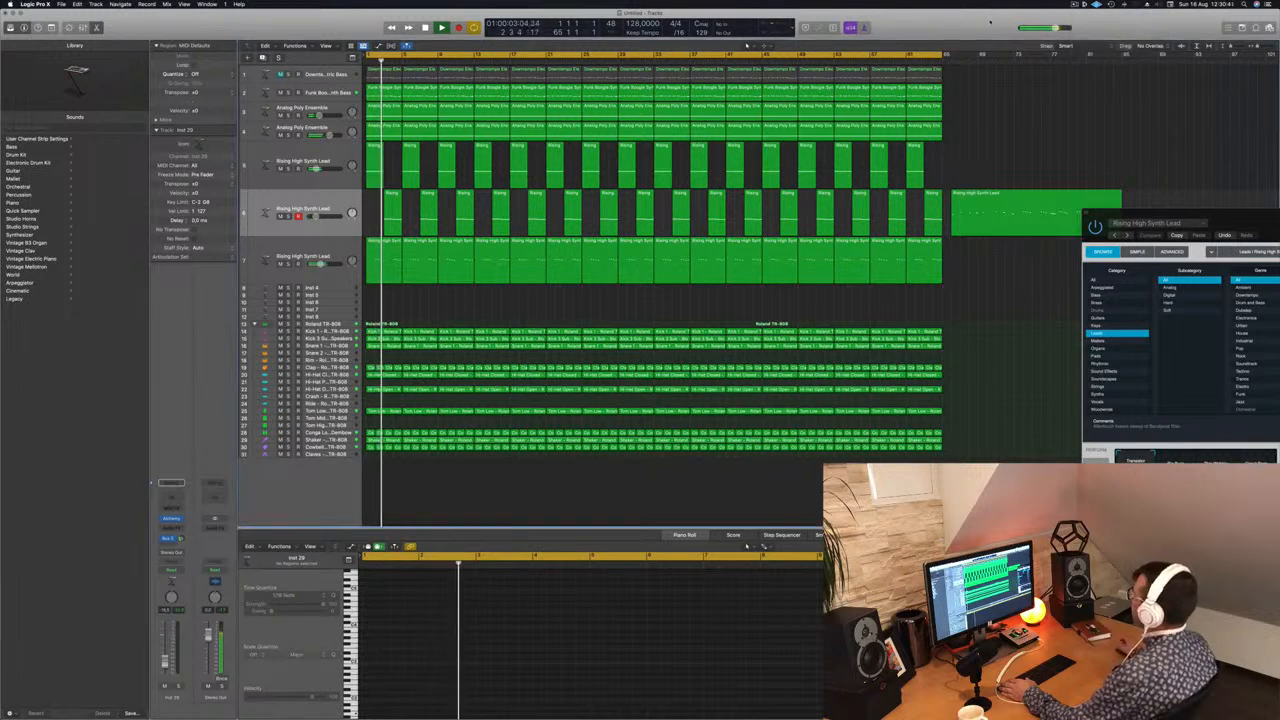
left_click_drag(955, 228, 1048, 232)
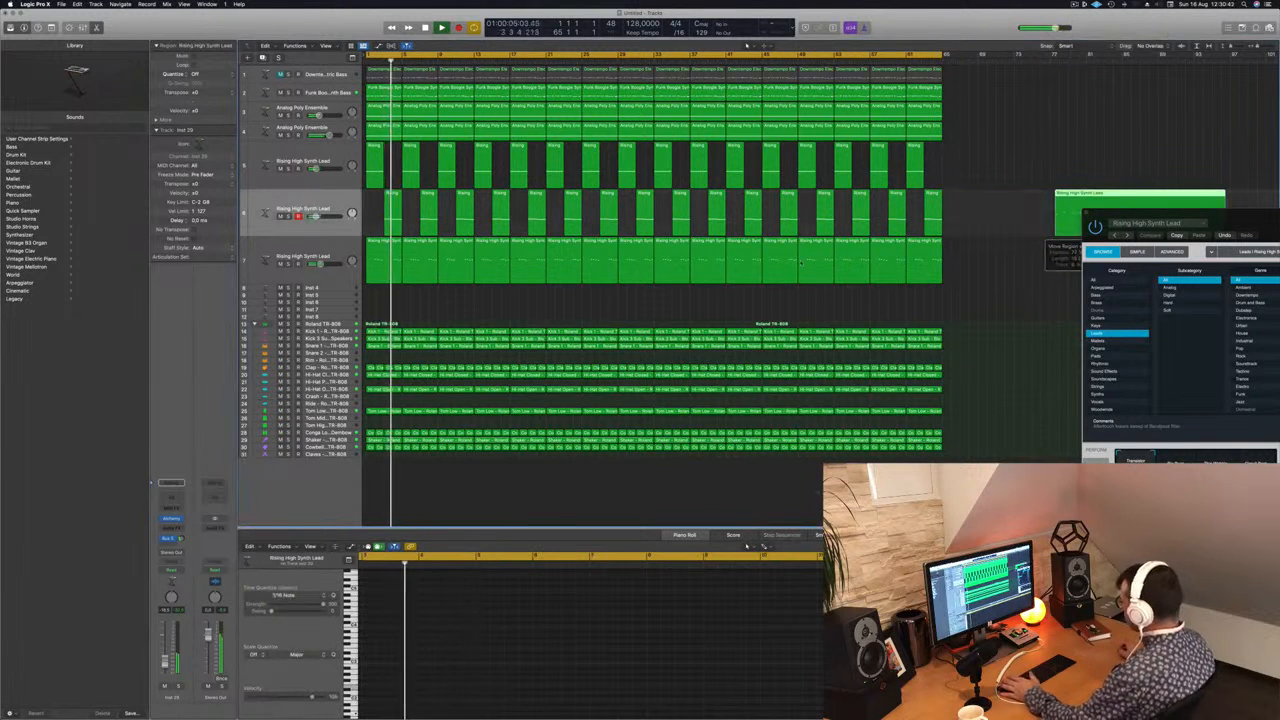
key("space")
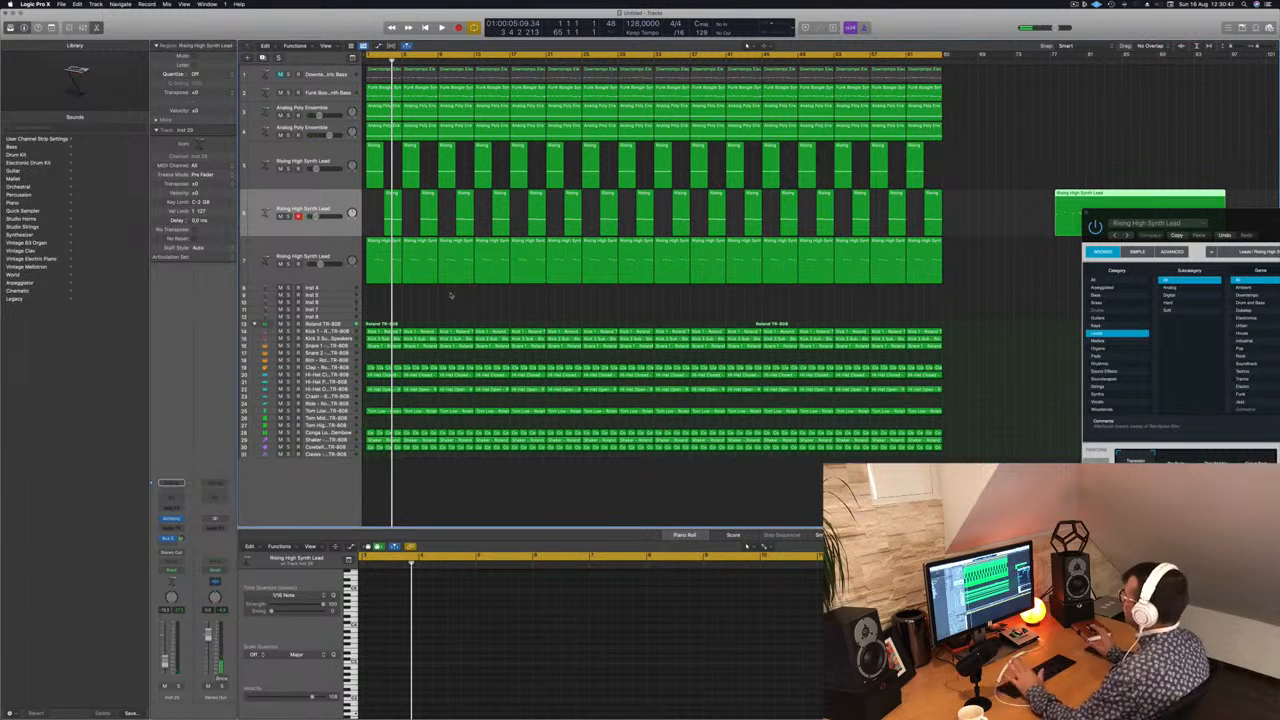
Step: Play the arrangement from the start, show the mixer, and stop with the playhead back at bar 1
left_click(458, 308)
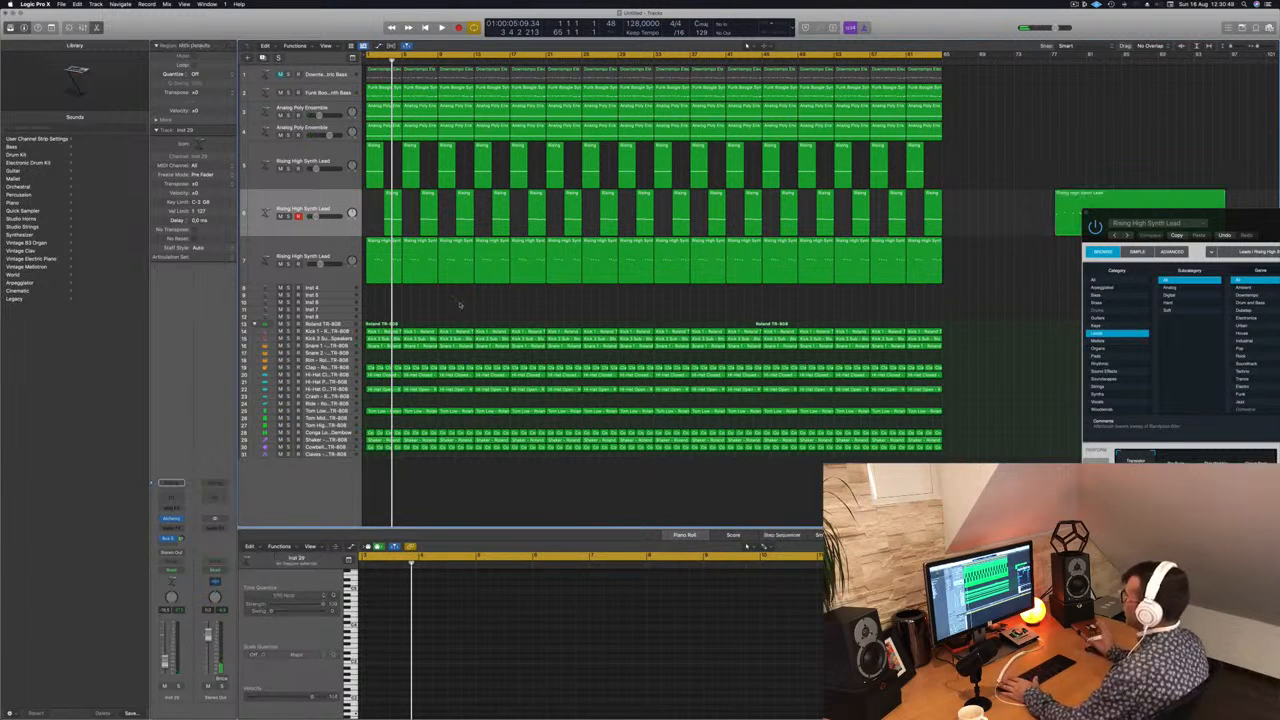
key("Return")
key("space")
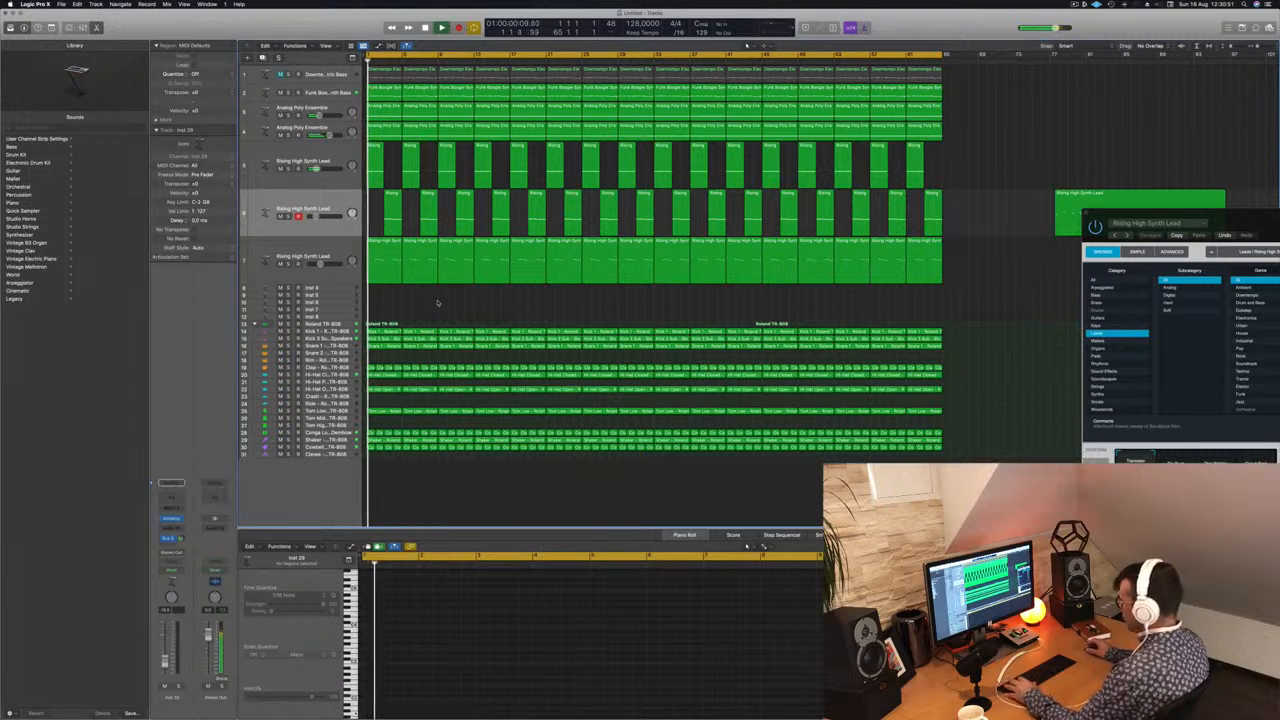
key("x")
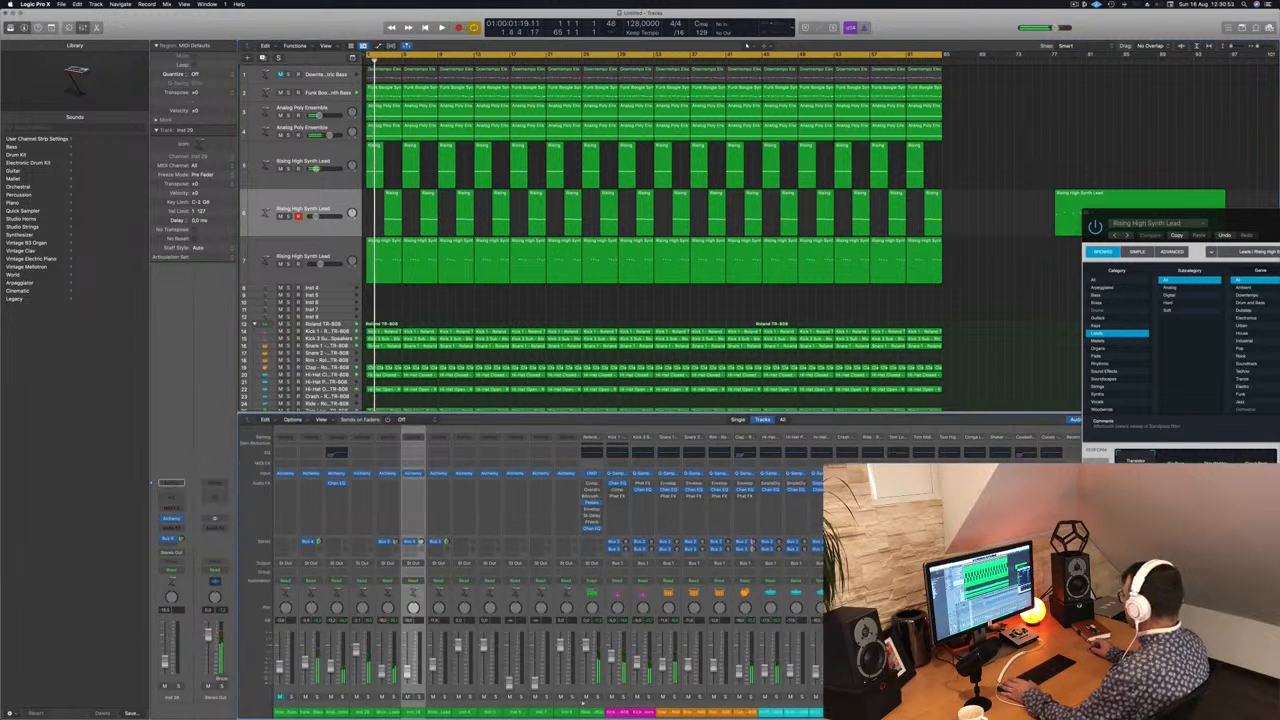
key("Return")
key("space")
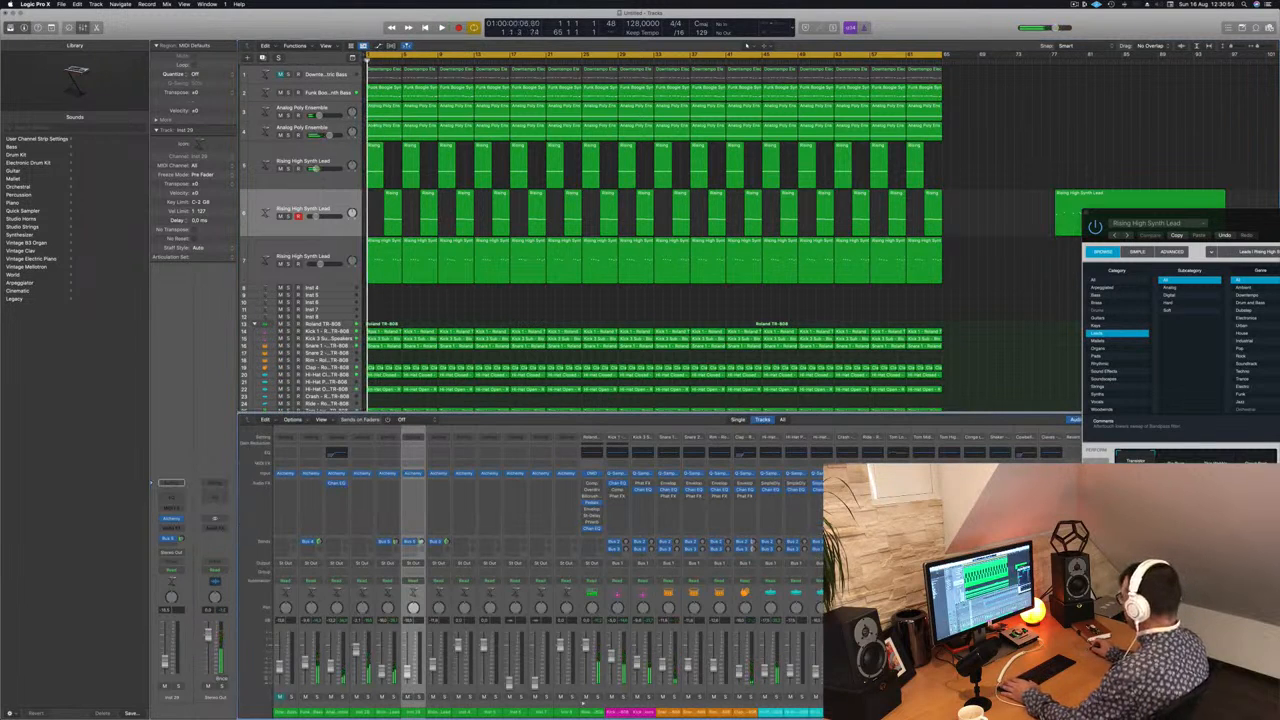
Step: Pull the volume faders of all TR-808 drum channels and of the Funk Boogie bass through third lead channels to the minimum
left_click_drag(1050, 712, 614, 712)
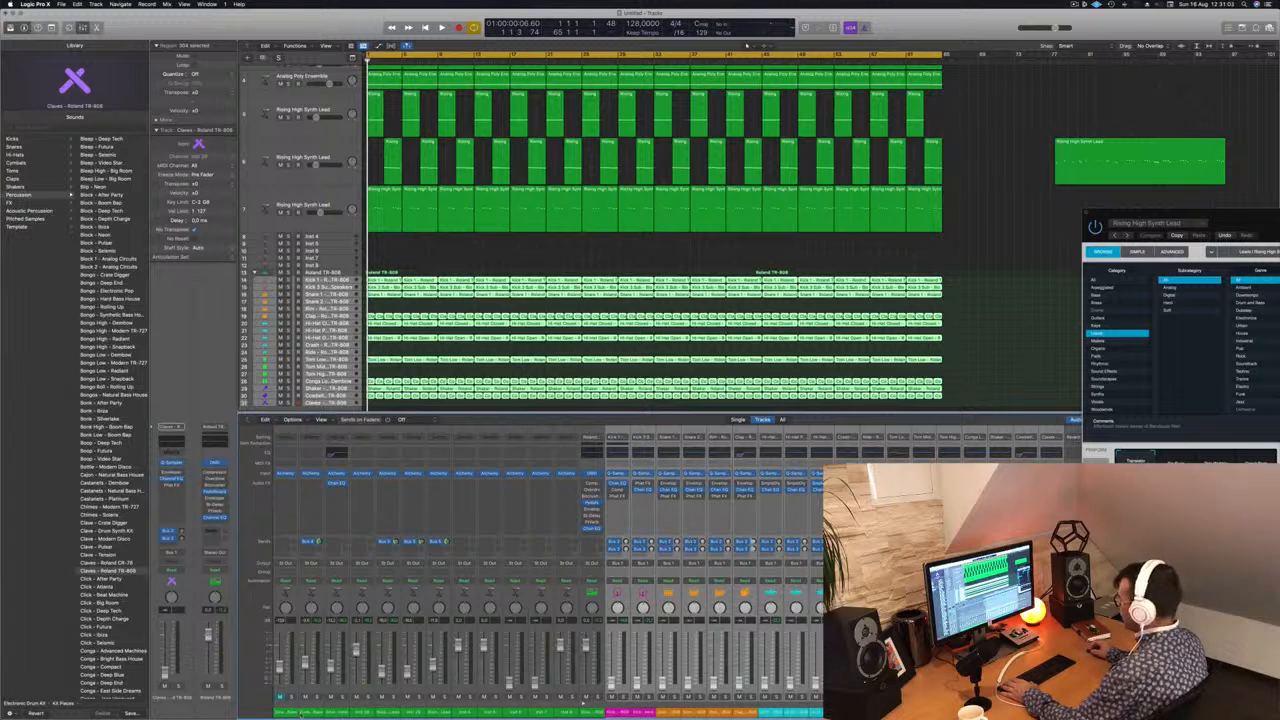
left_click_drag(305, 712, 432, 716)
left_click_drag(433, 665, 434, 700)
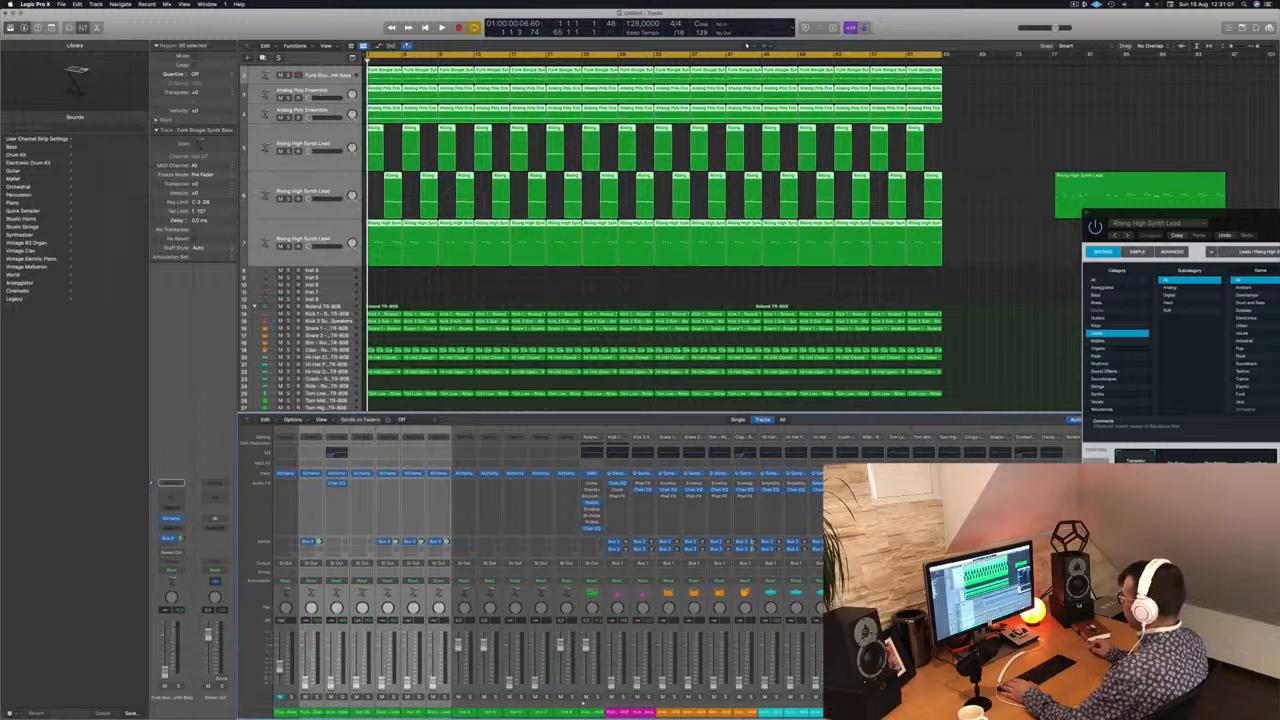
left_click(1005, 258)
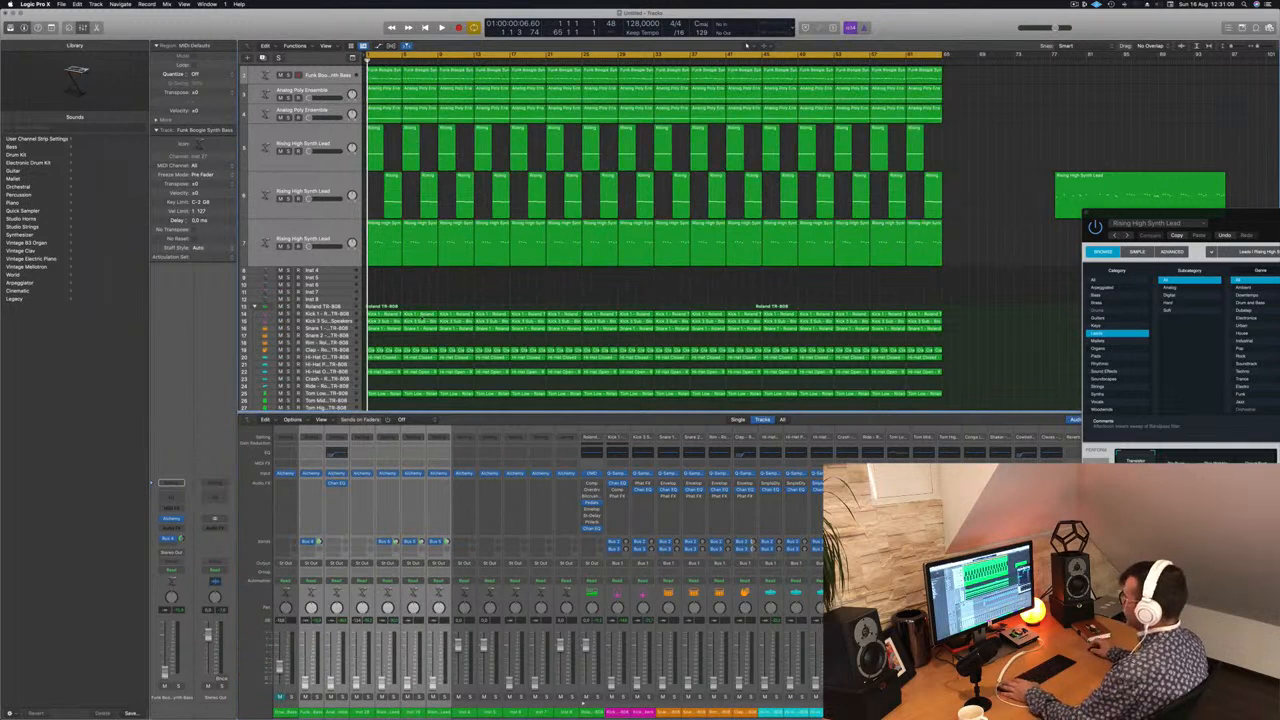
Step: Start playback with the Kick 1 track selected and open the Kick 3 Sub channel's EQ beside the arrangement
left_click(331, 313)
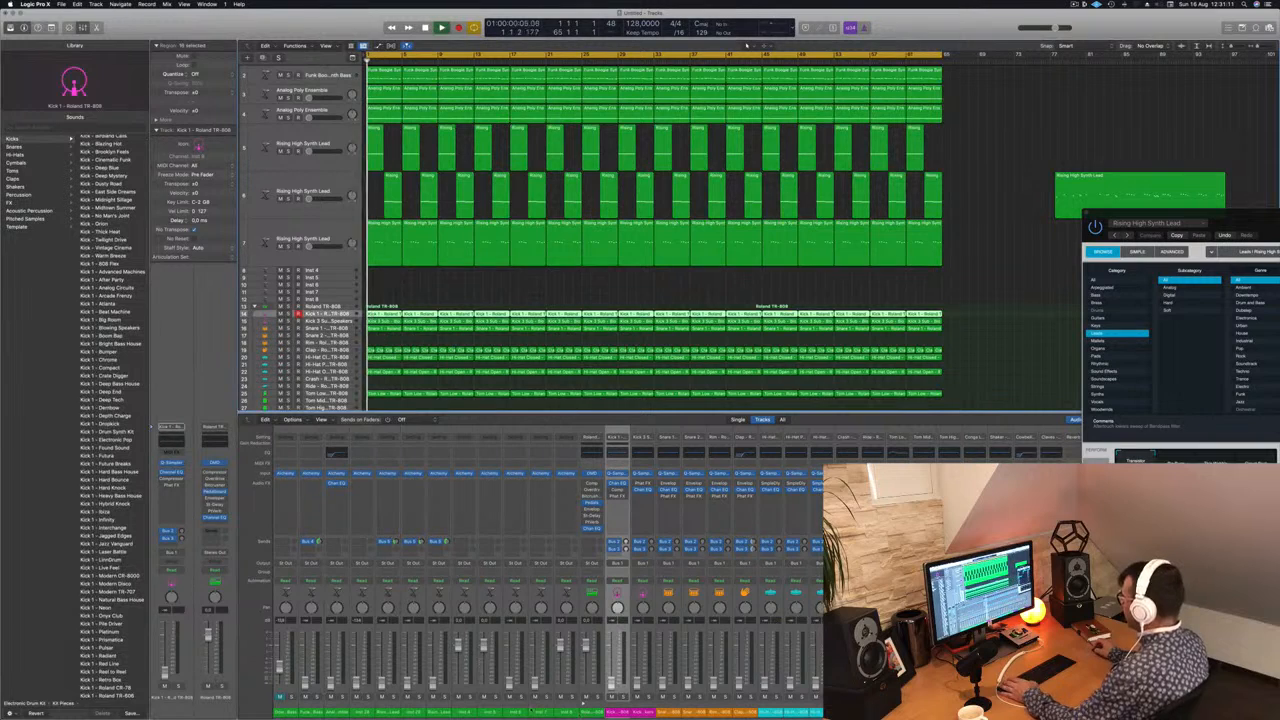
key("space")
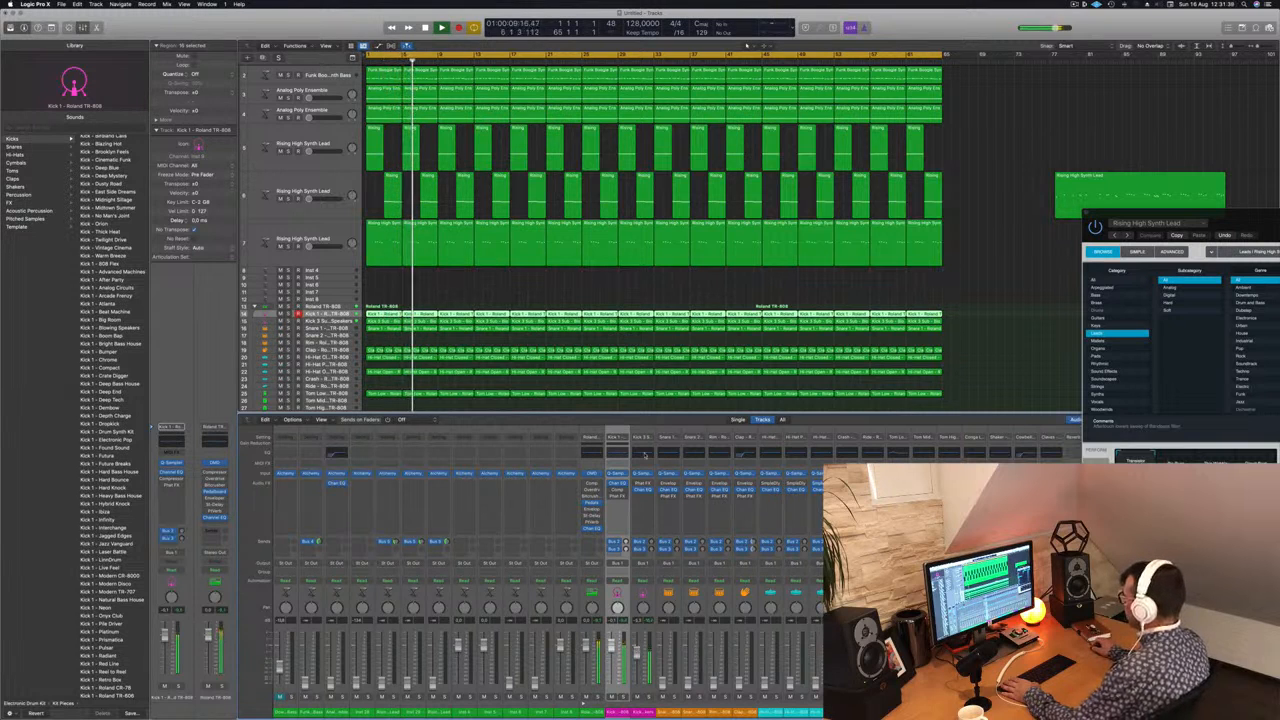
left_click(645, 455)
left_click_drag(596, 107, 901, 110)
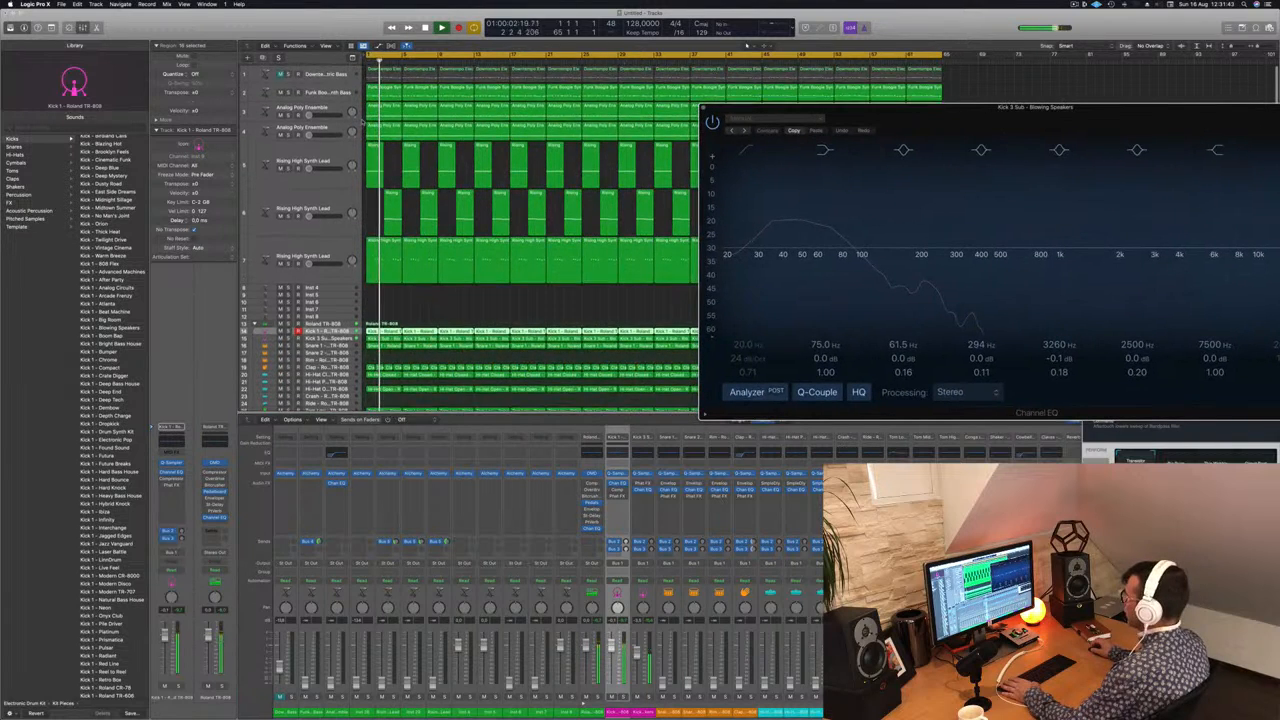
Step: Enlarge the Kick 3 Sub track using track zoom and stop playback
left_click(344, 314)
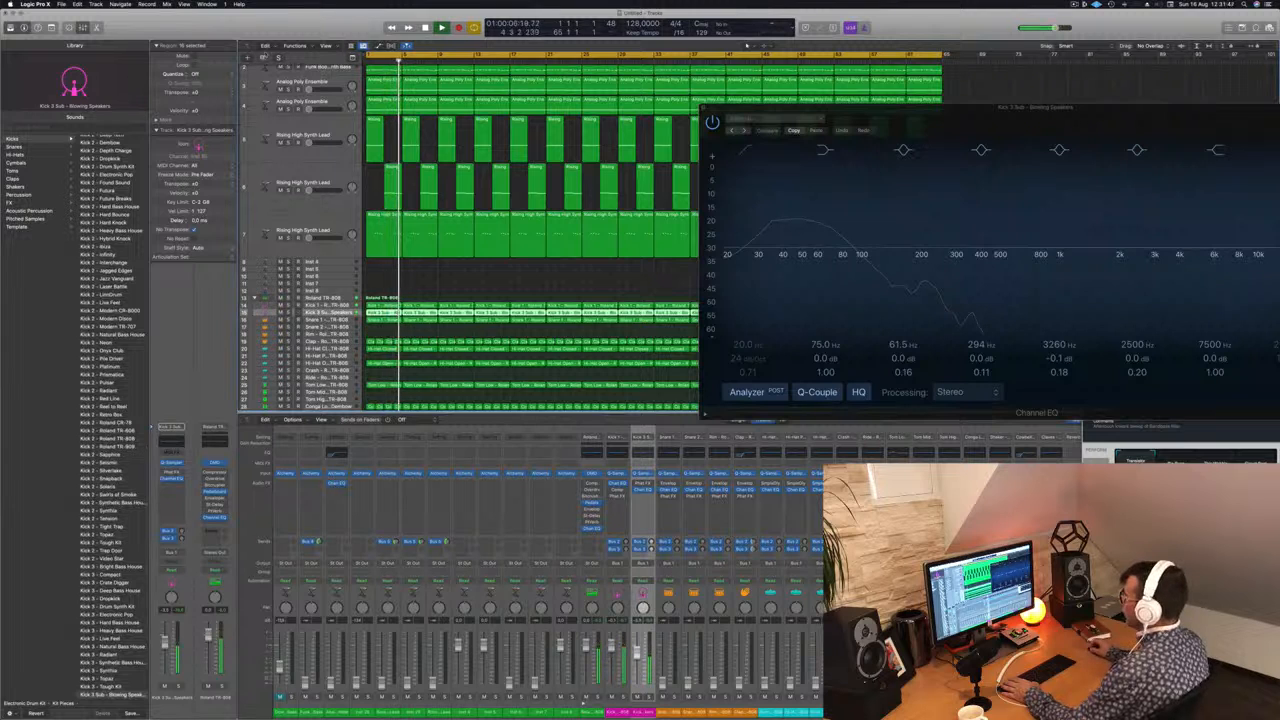
left_click(53, 28)
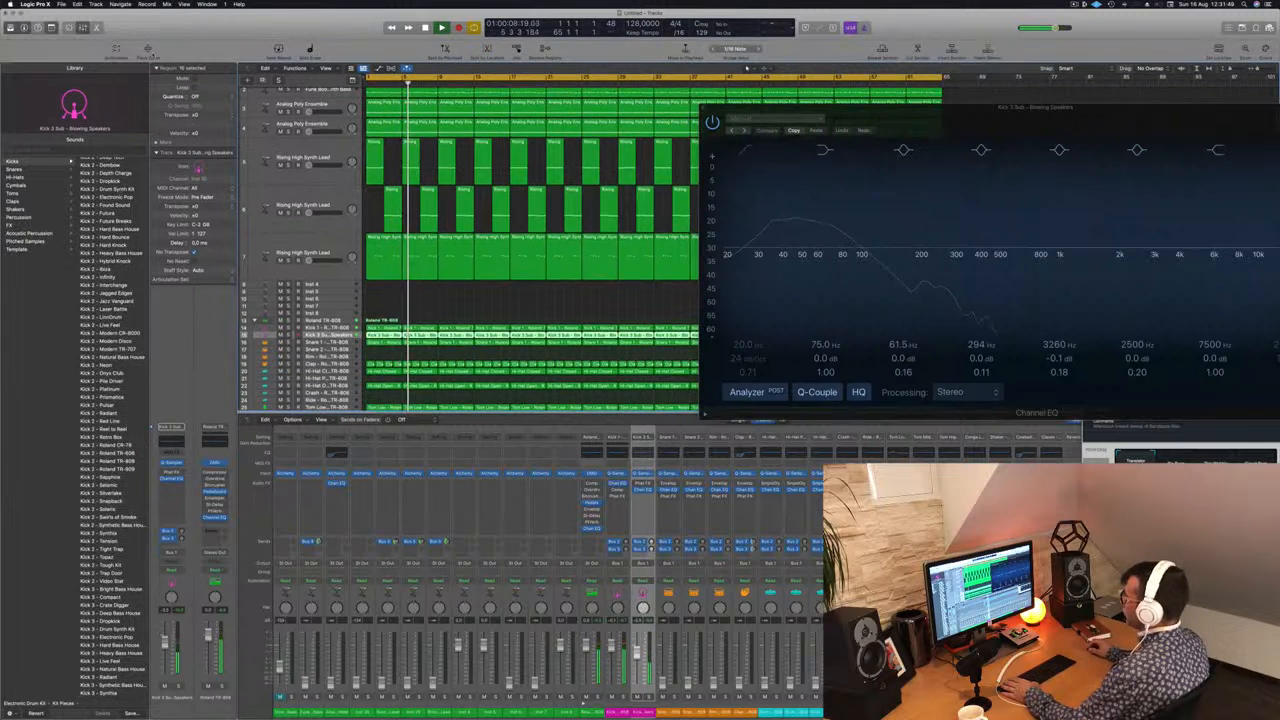
left_click(148, 49)
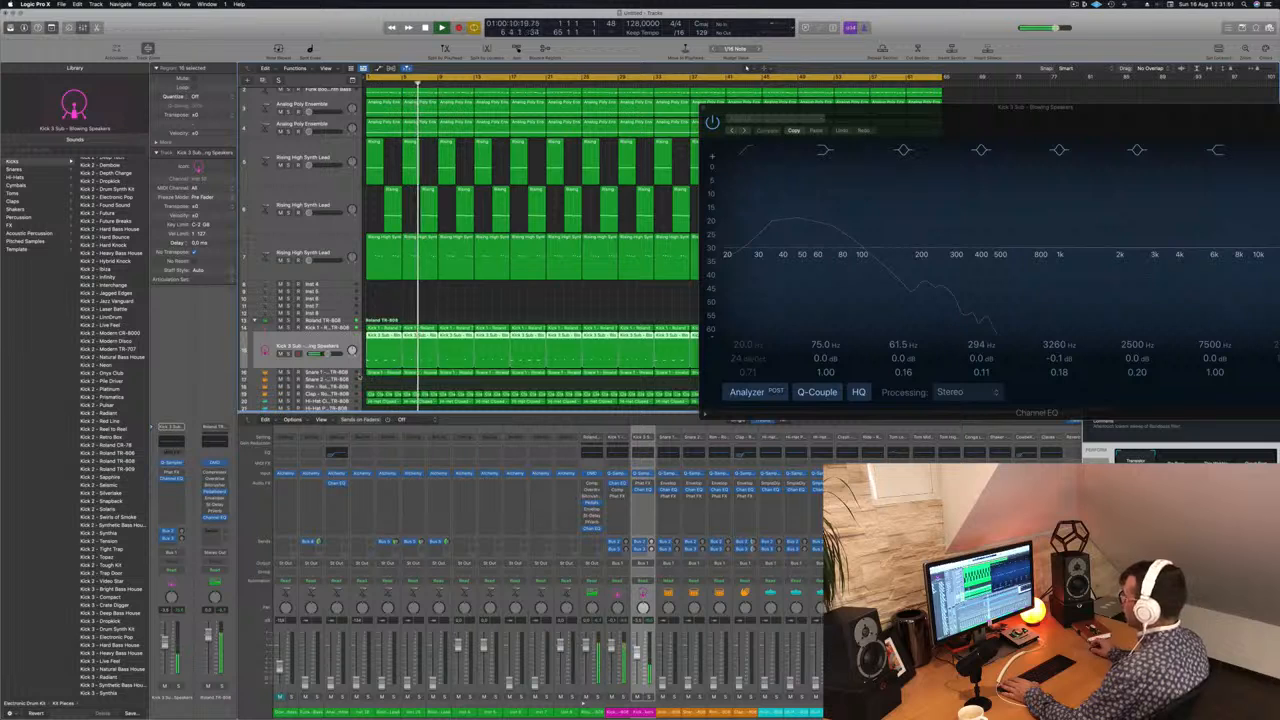
key("space")
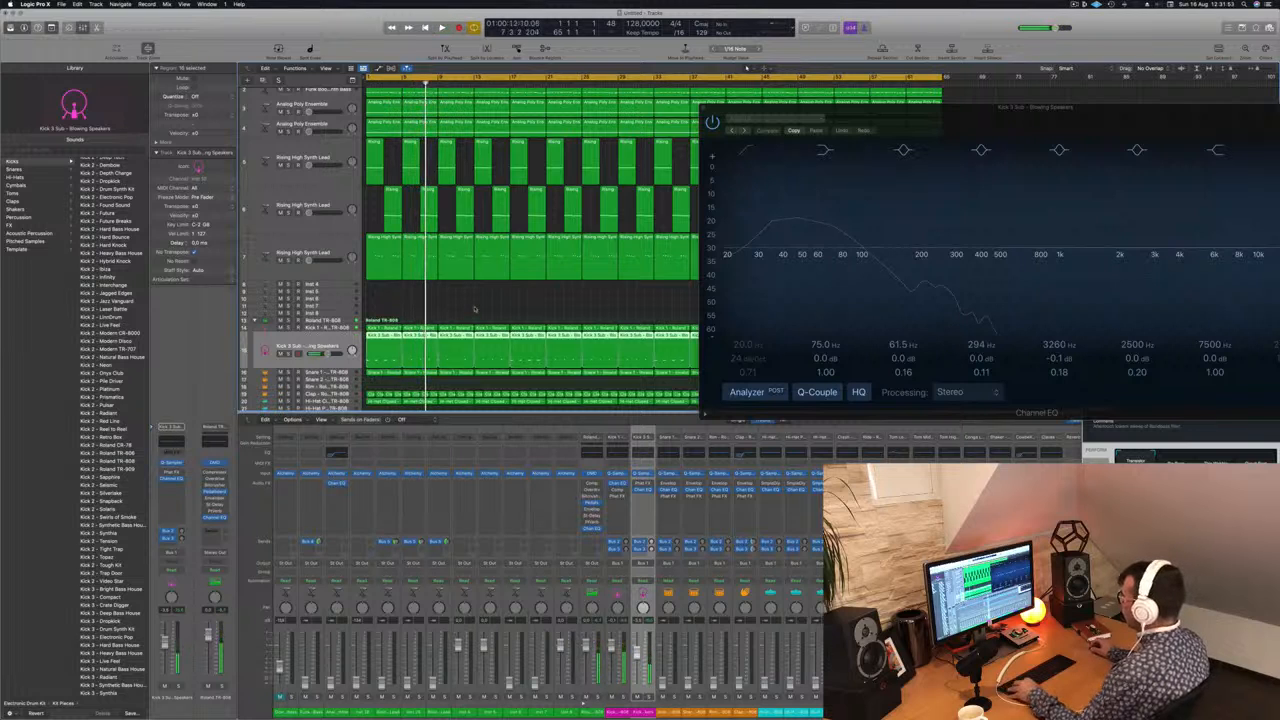
Step: Move the Channel EQ window aside and delete the Kick 3 Sub regions from bar 9 on, keeping the first two
scroll(475, 307, "left", 2)
left_click_drag(932, 108, 1217, 121)
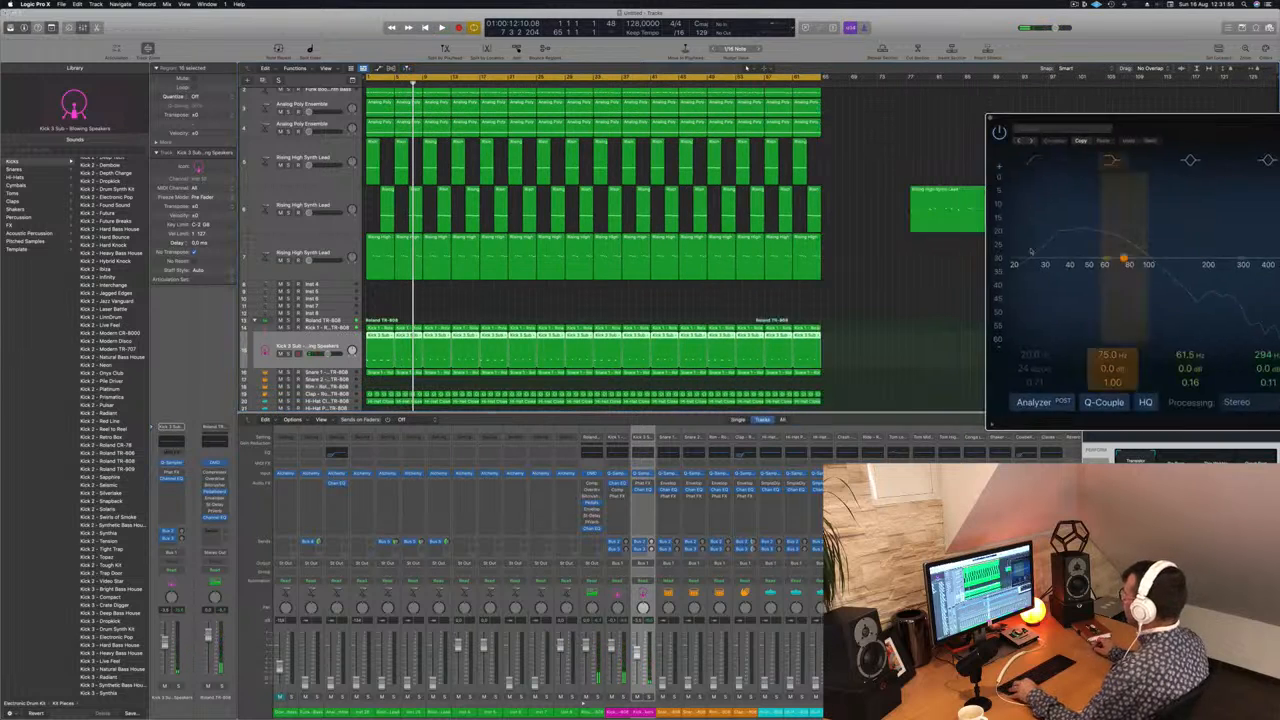
left_click_drag(844, 337, 404, 338)
key("Delete")
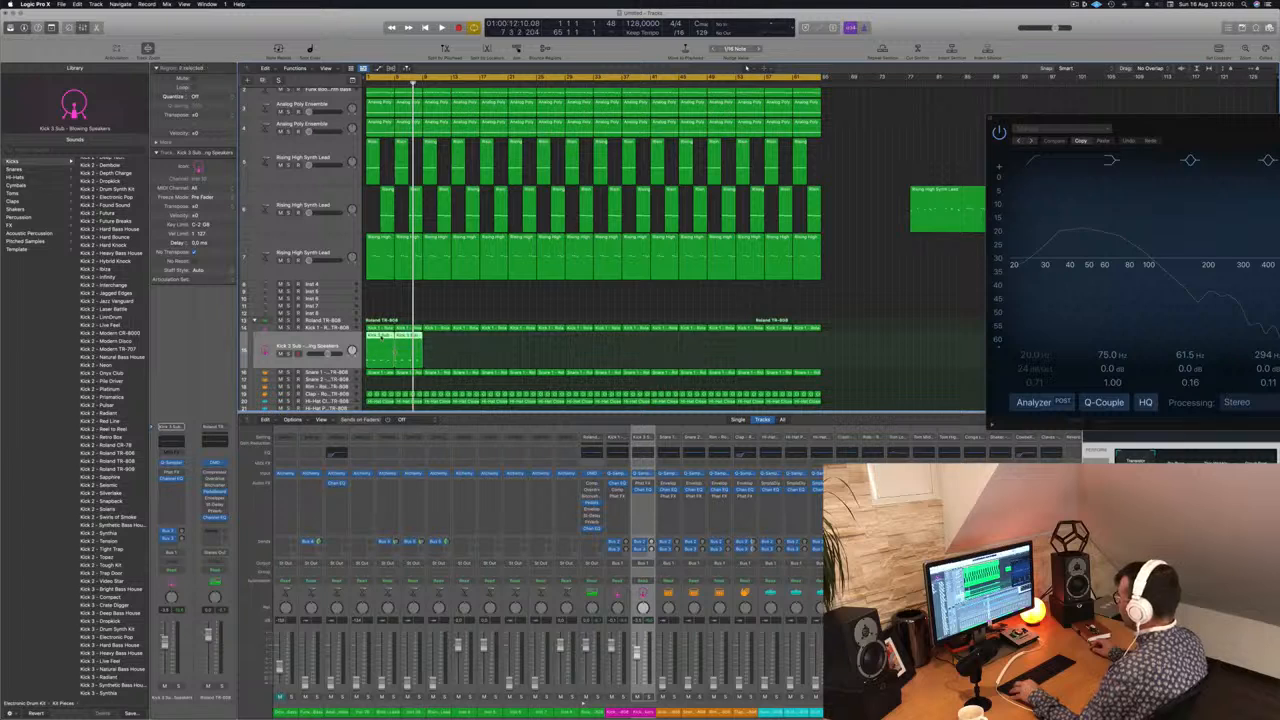
Step: Repeat the first two Kick 3 Sub regions until the track is filled to bar 65, and play the result
key("super+r")
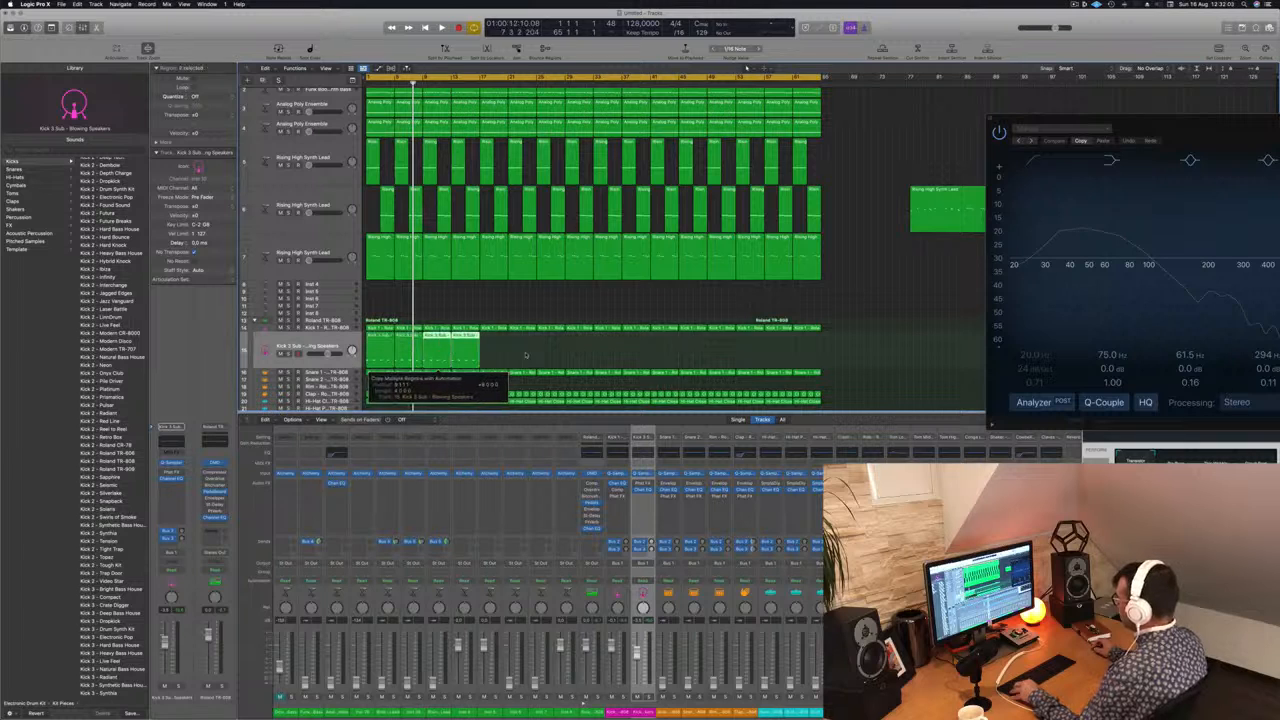
left_click_drag(380, 338, 722, 340)
key("space")
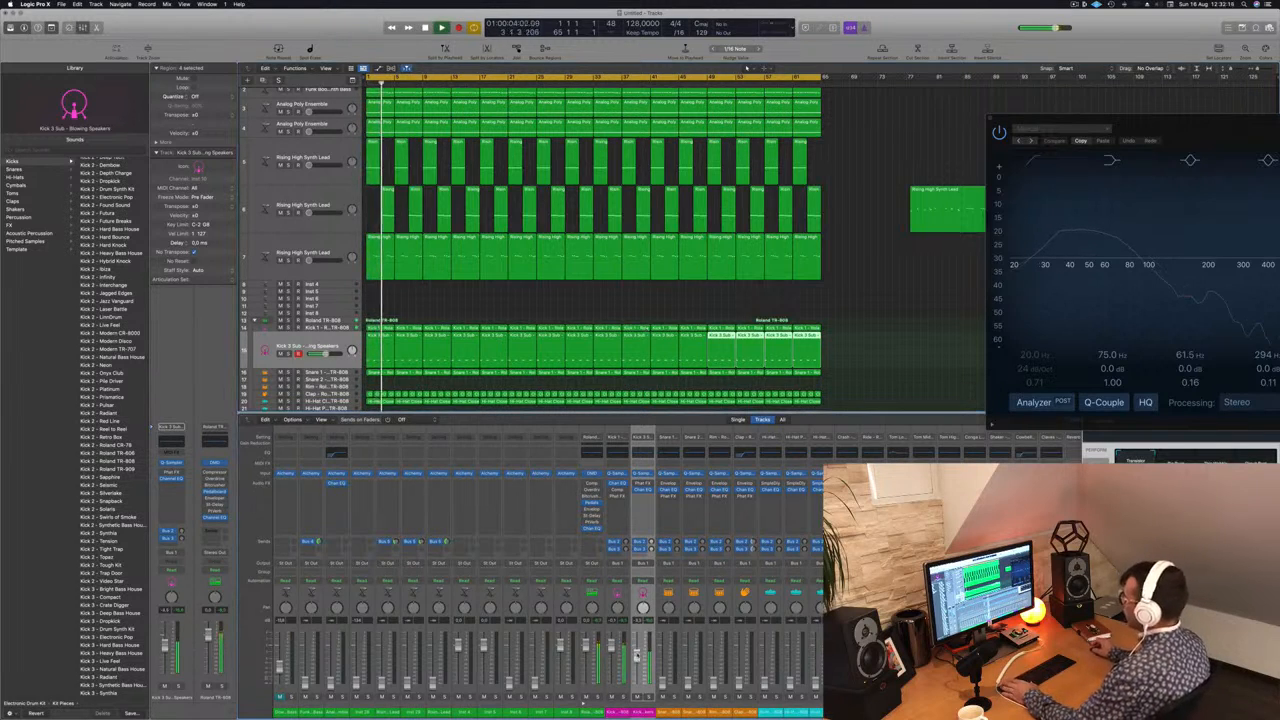
key("space")
Step: Select the Snare 1 track and bring its volume up from the minimum against the kicks during playback
left_click(323, 374)
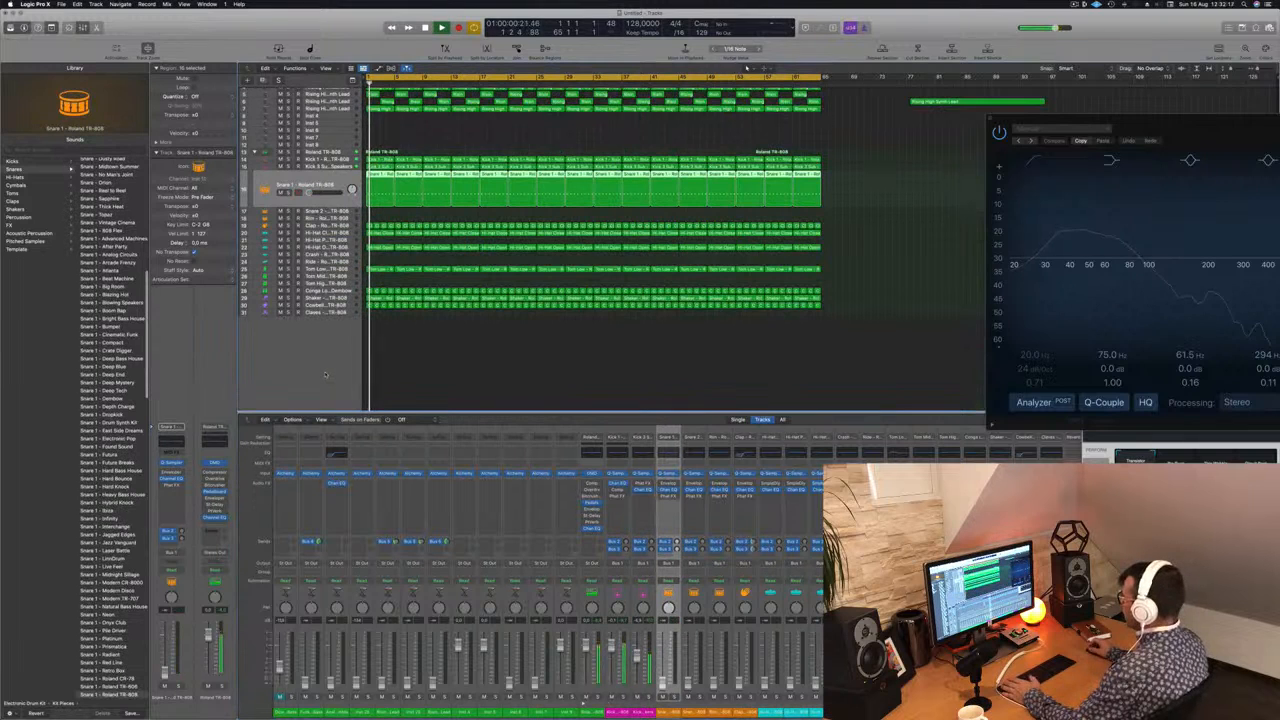
key("space")
key("space")
key("space")
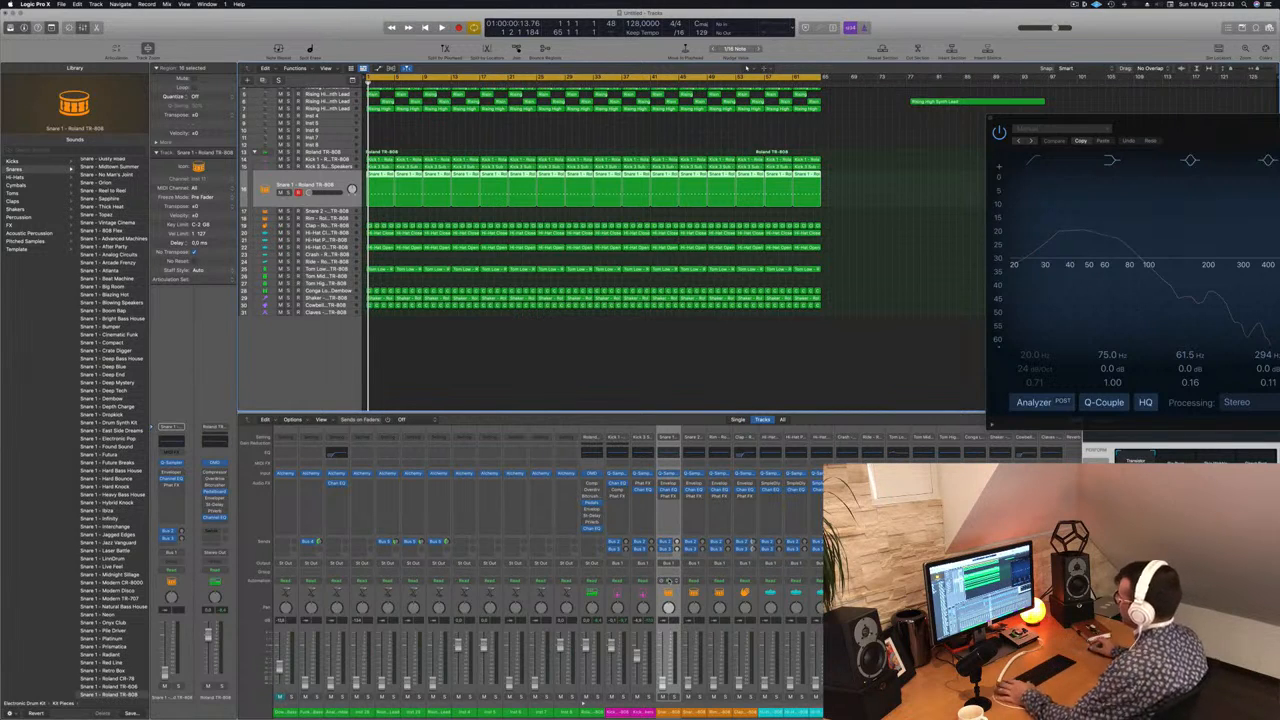
key("space")
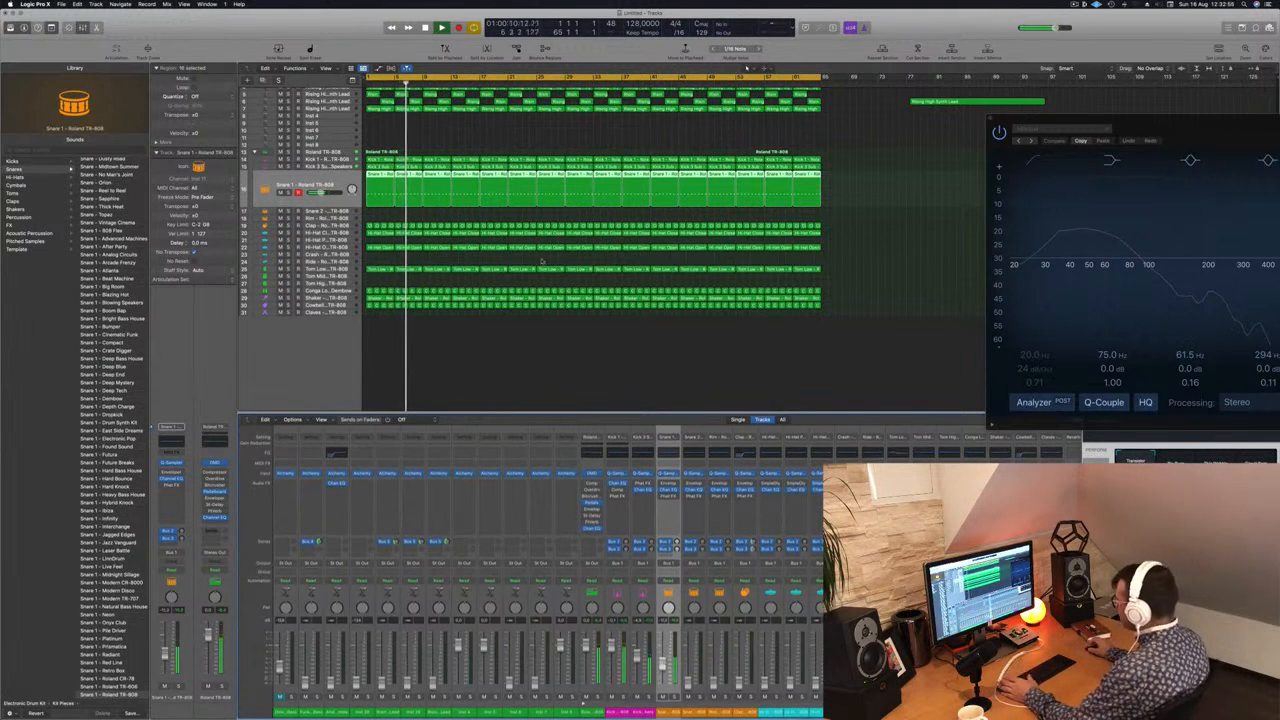
Step: Raise the Funk Boogie Synth Bass volume and add a Channel EQ with a +5.1 dB low shelf at 85.5 Hz
scroll(386, 148, "up", 2)
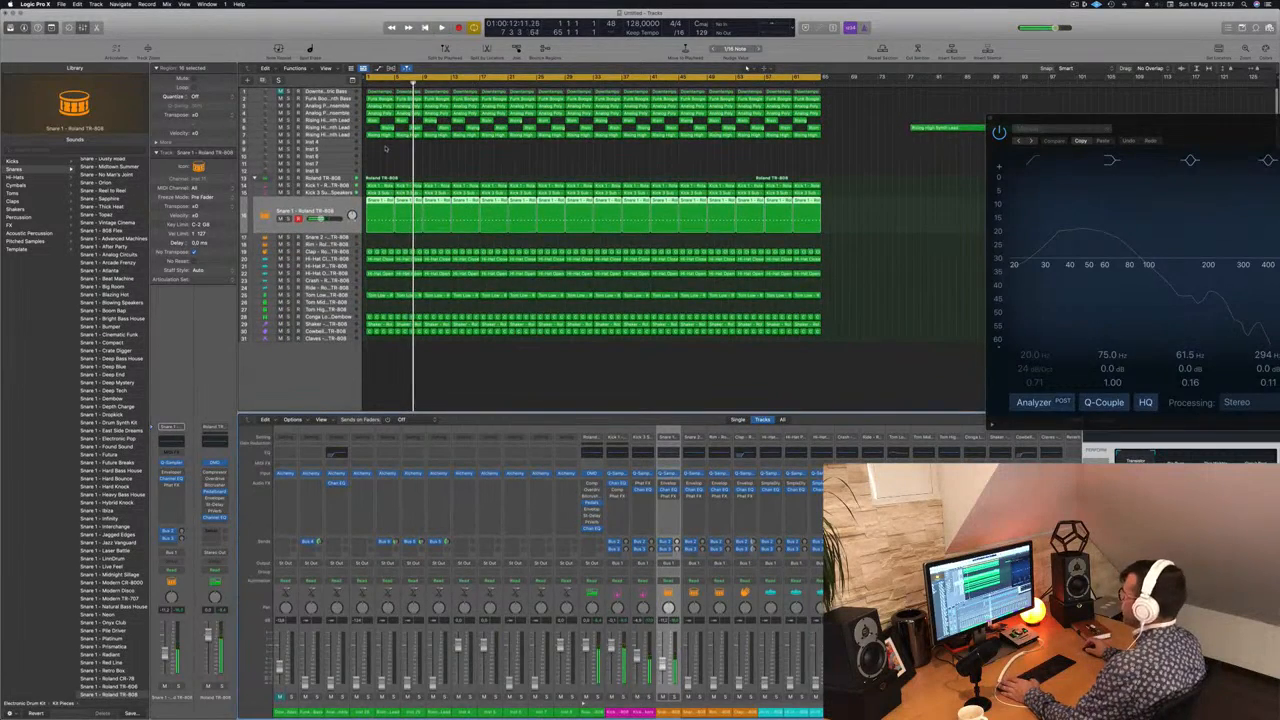
scroll(386, 148, "up", 2)
left_click(310, 108)
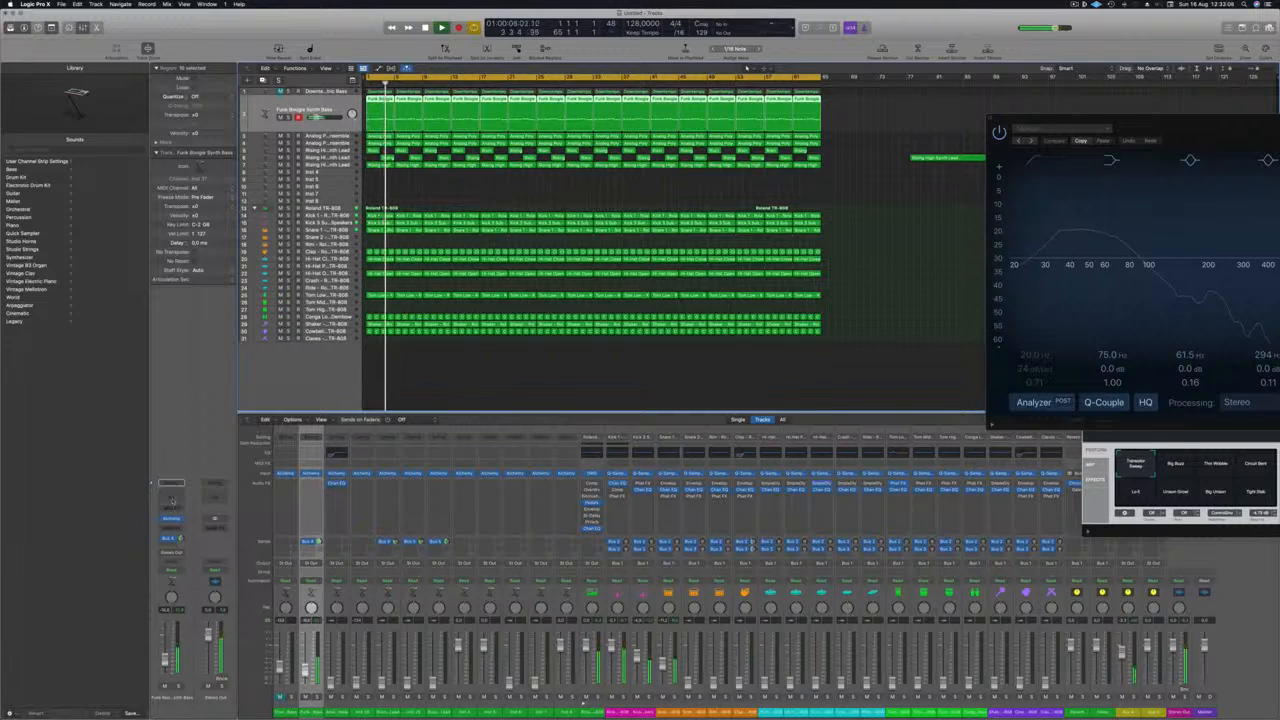
left_click(172, 501)
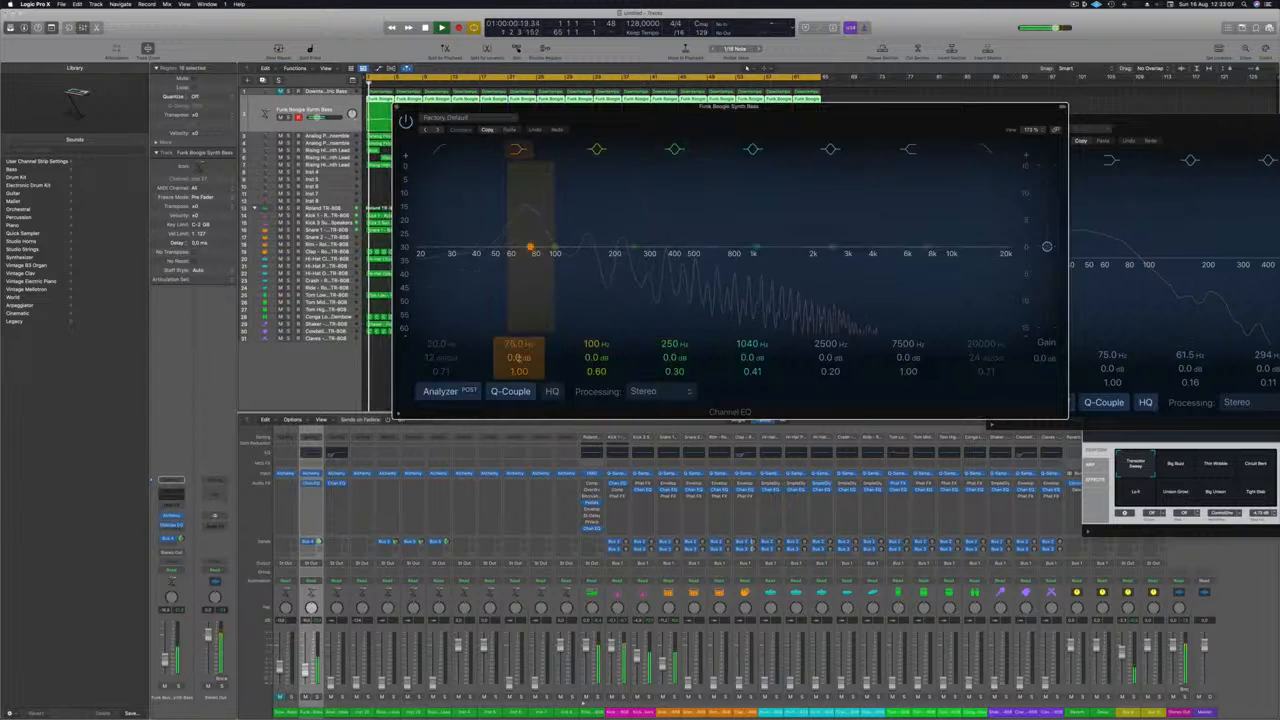
left_click_drag(516, 357, 516, 350)
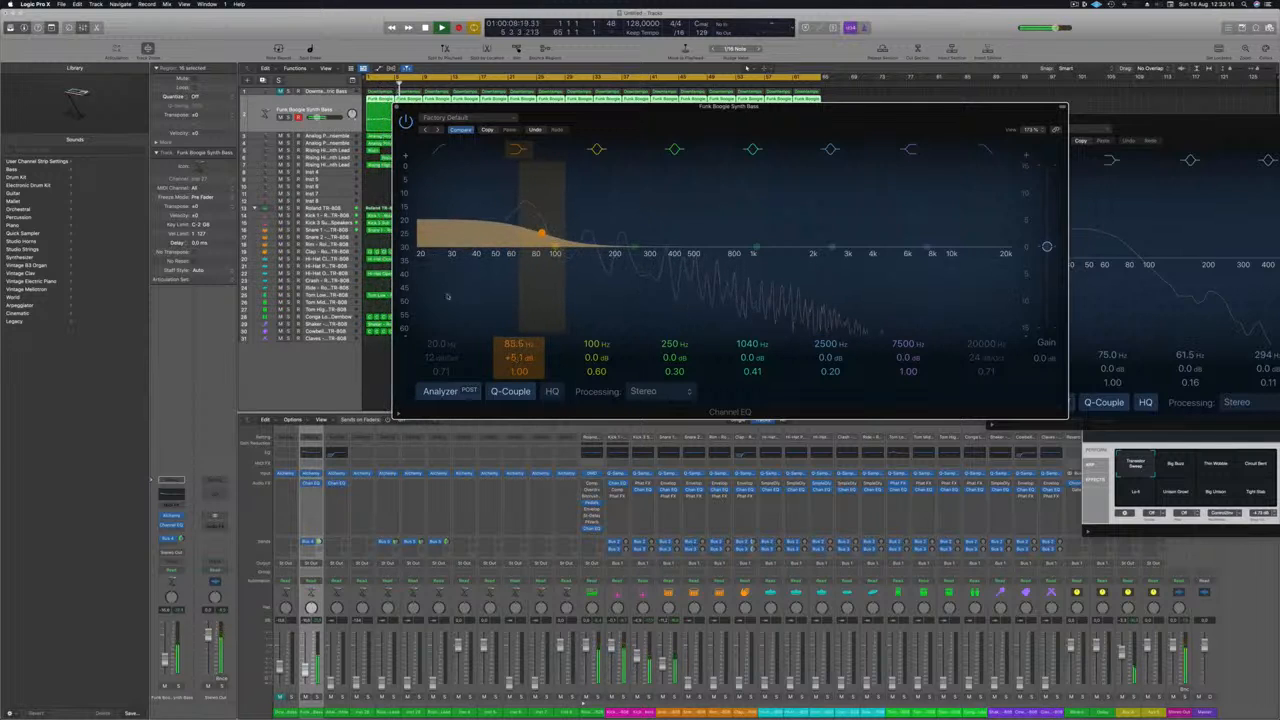
Step: Compare the bass with its Channel EQ bypassed and active, and close the EQ with it switched on
left_click(405, 120)
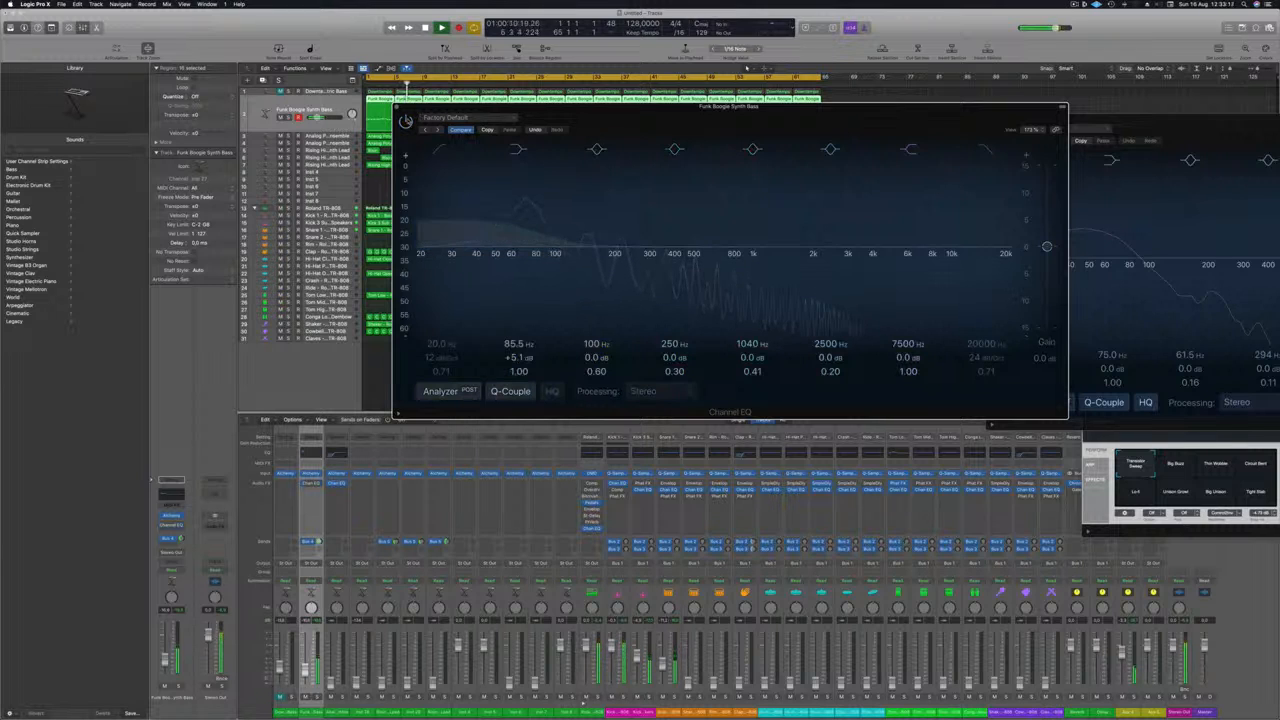
left_click(406, 121)
left_click(397, 107)
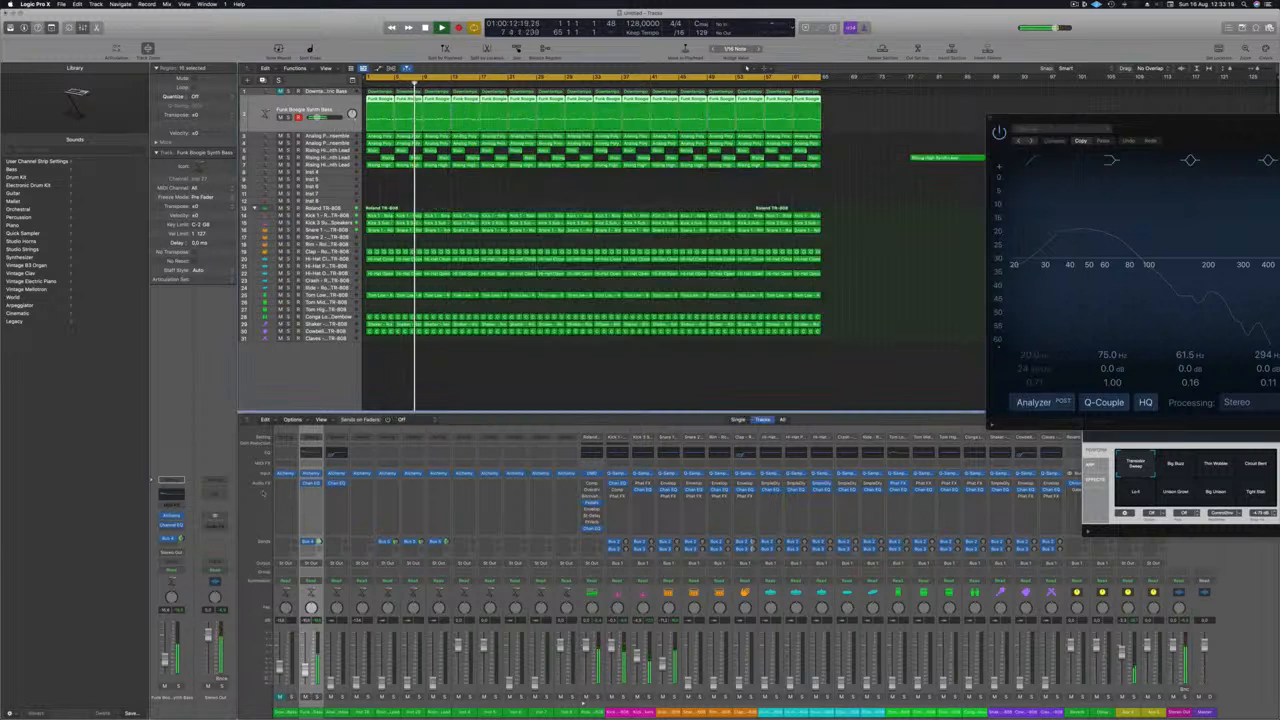
Step: Insert a stereo Compressor on the Funk Boogie Synth Bass channel and raise the bass volume slightly during playback
key("Return")
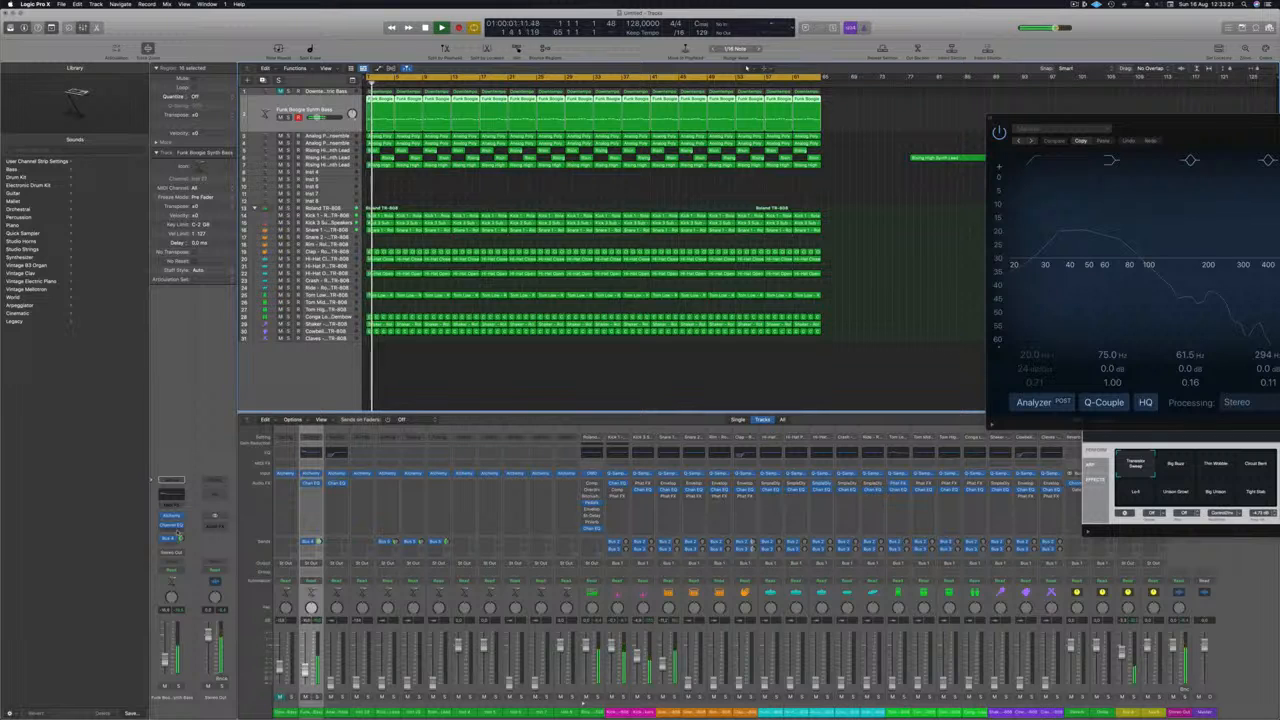
left_click(178, 530)
mouse_move(200, 575)
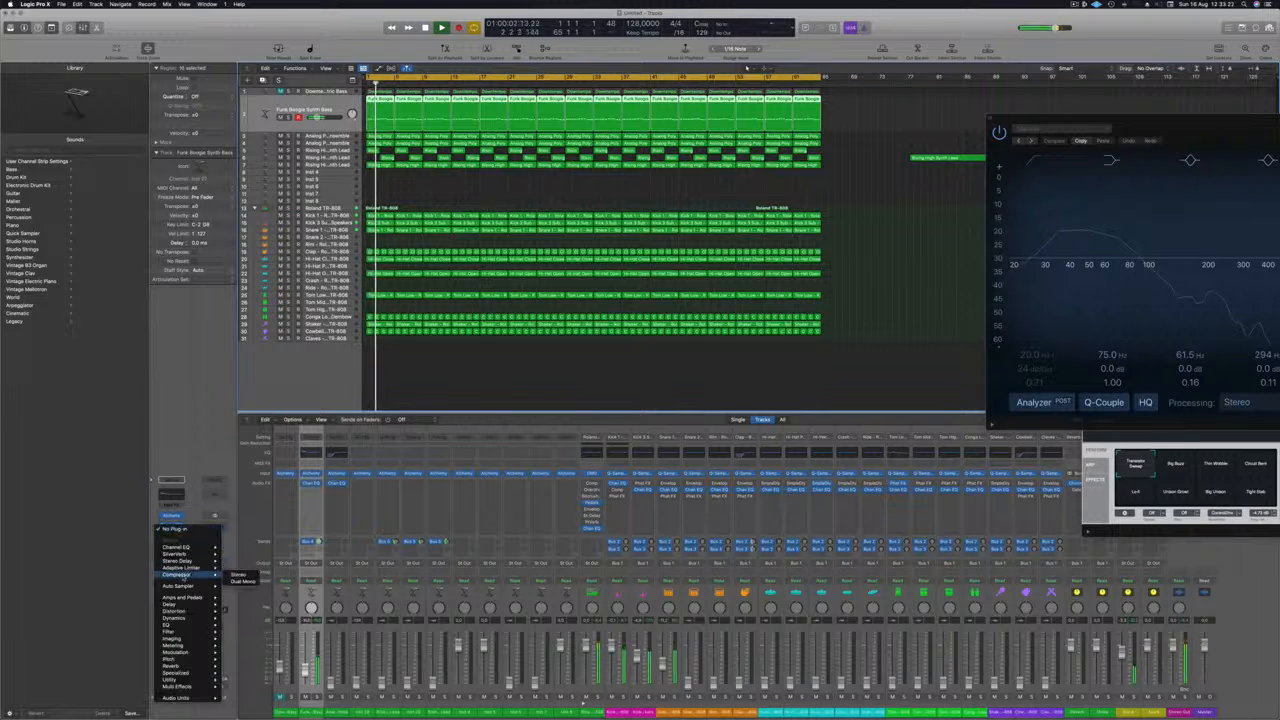
left_click(240, 577)
left_click_drag(565, 111, 537, 121)
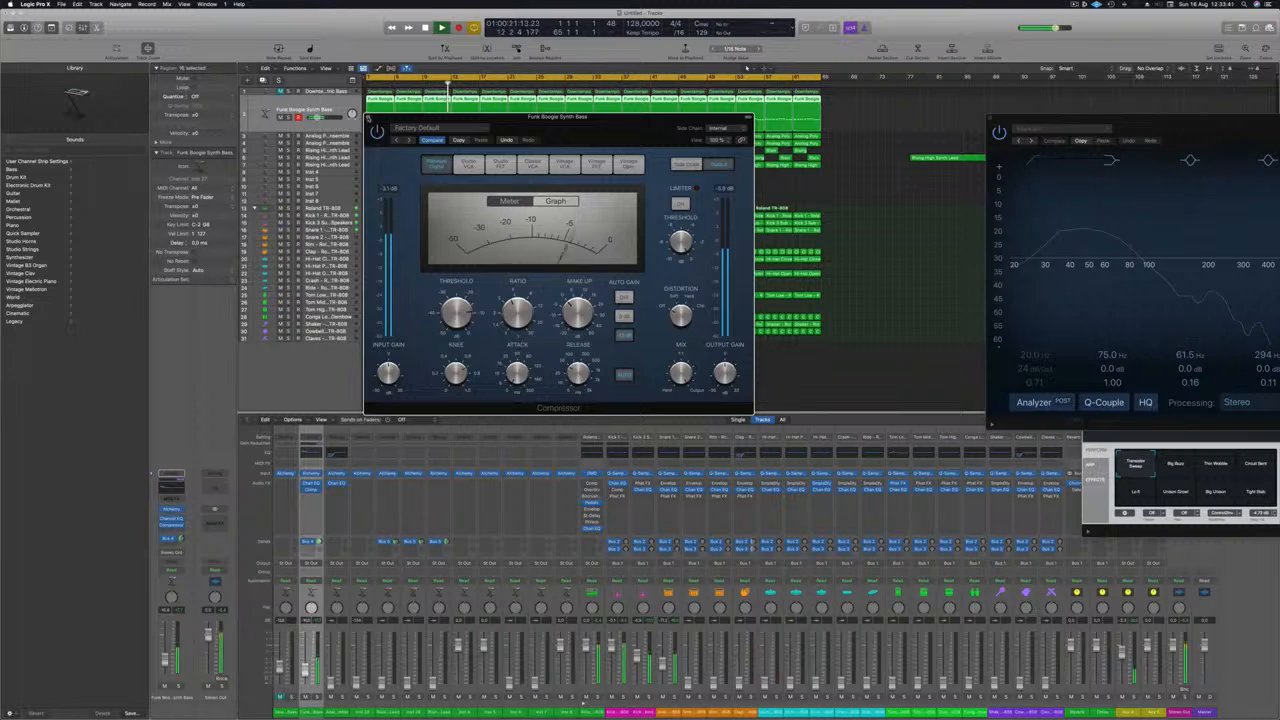
left_click(368, 118)
key("Return")
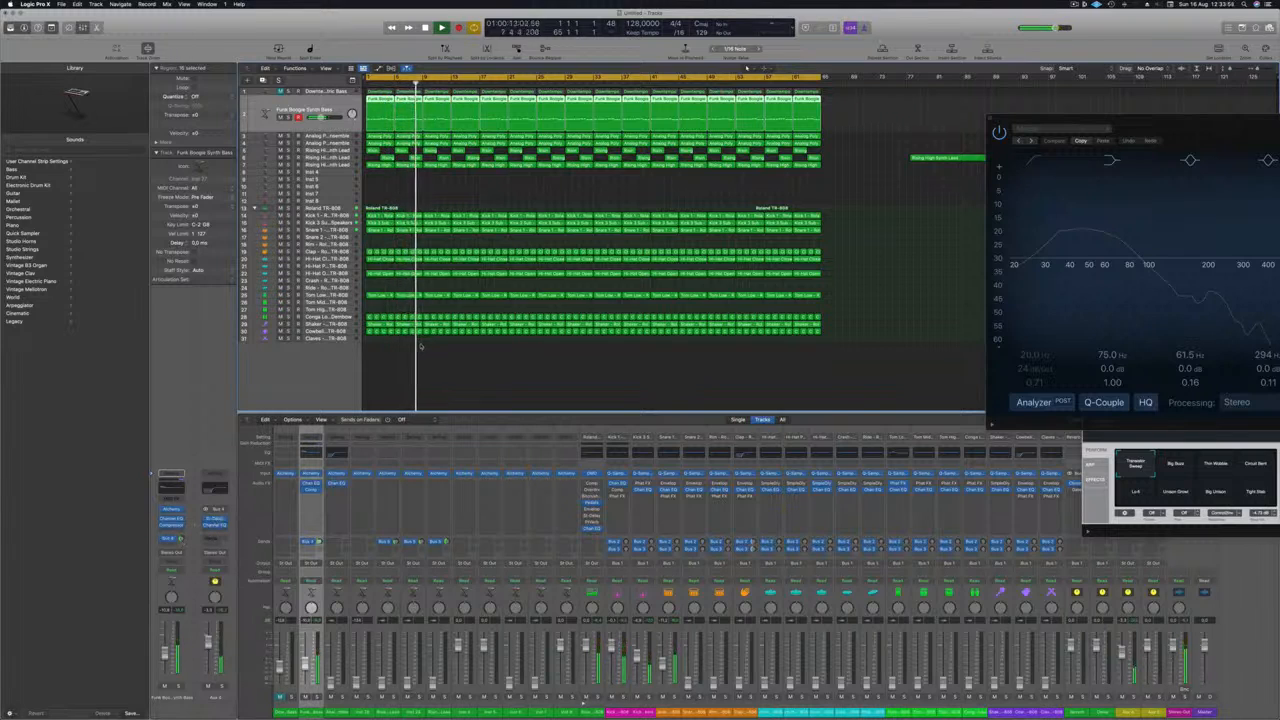
left_click(396, 186)
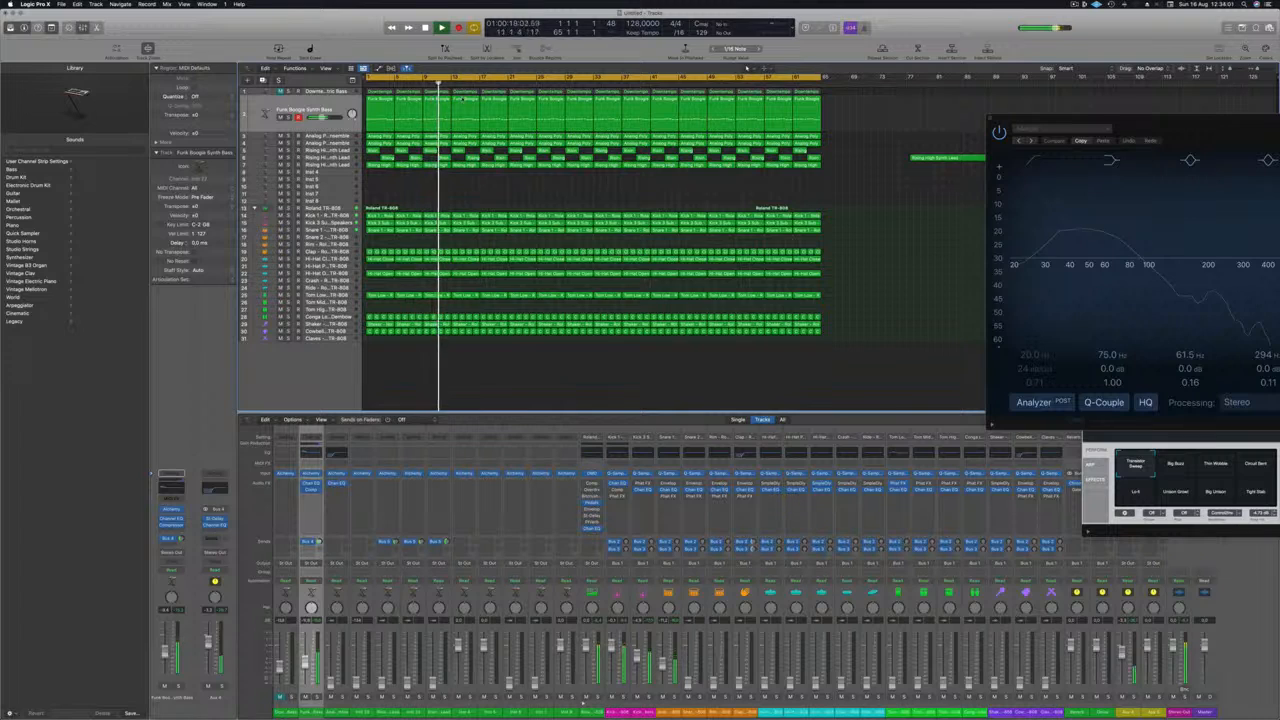
Step: Compare the two Analog Poly Ensemble tracks and bring up the volume of the first one during playback
left_click(343, 136)
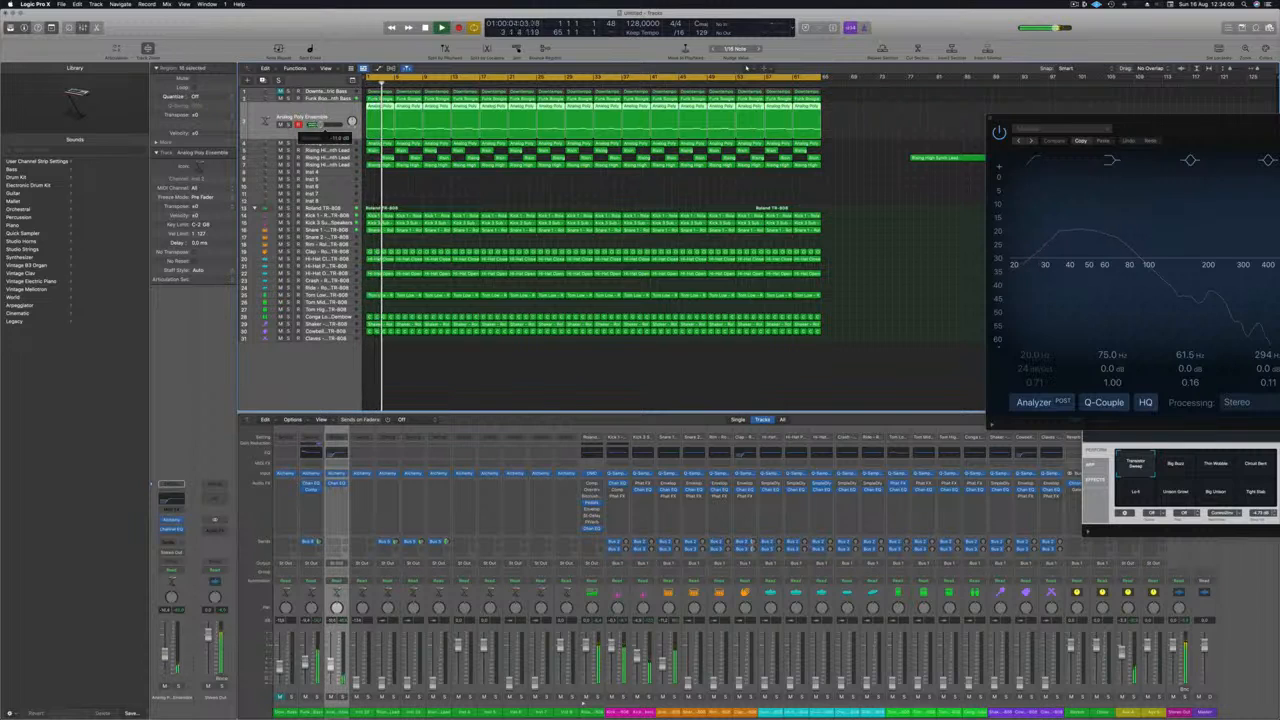
left_click(310, 144)
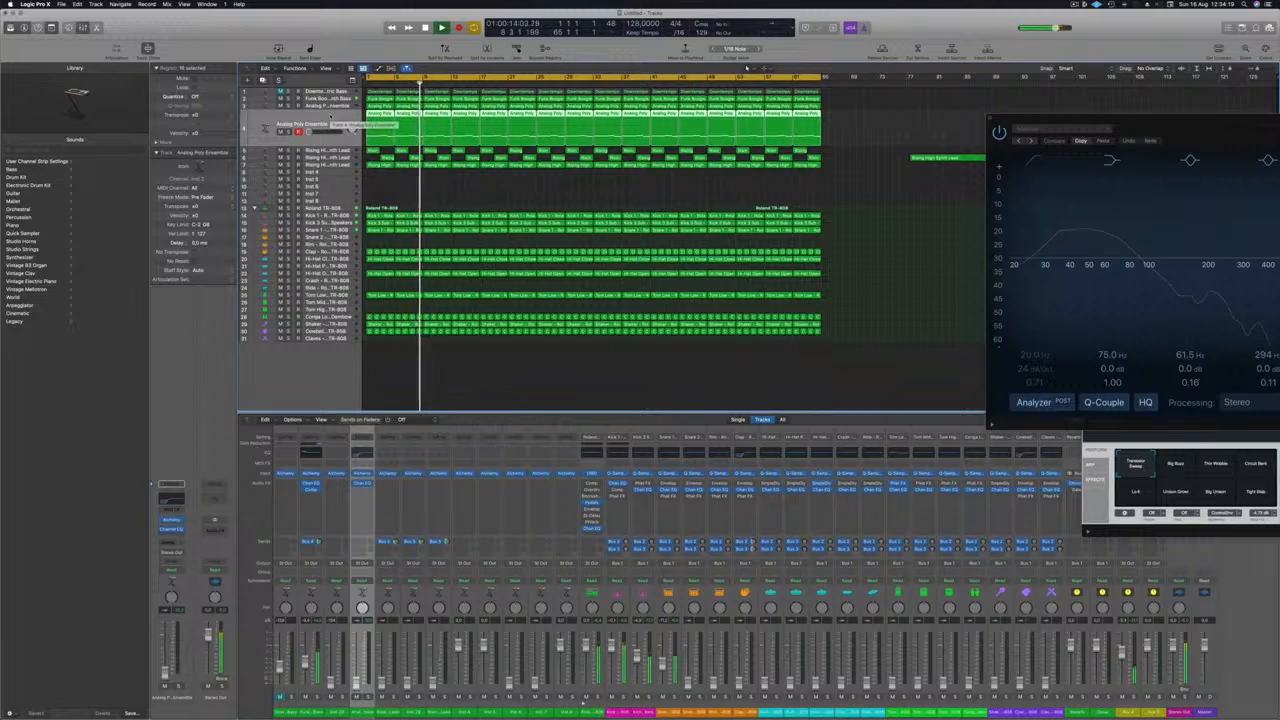
left_click(345, 106)
left_click(332, 683)
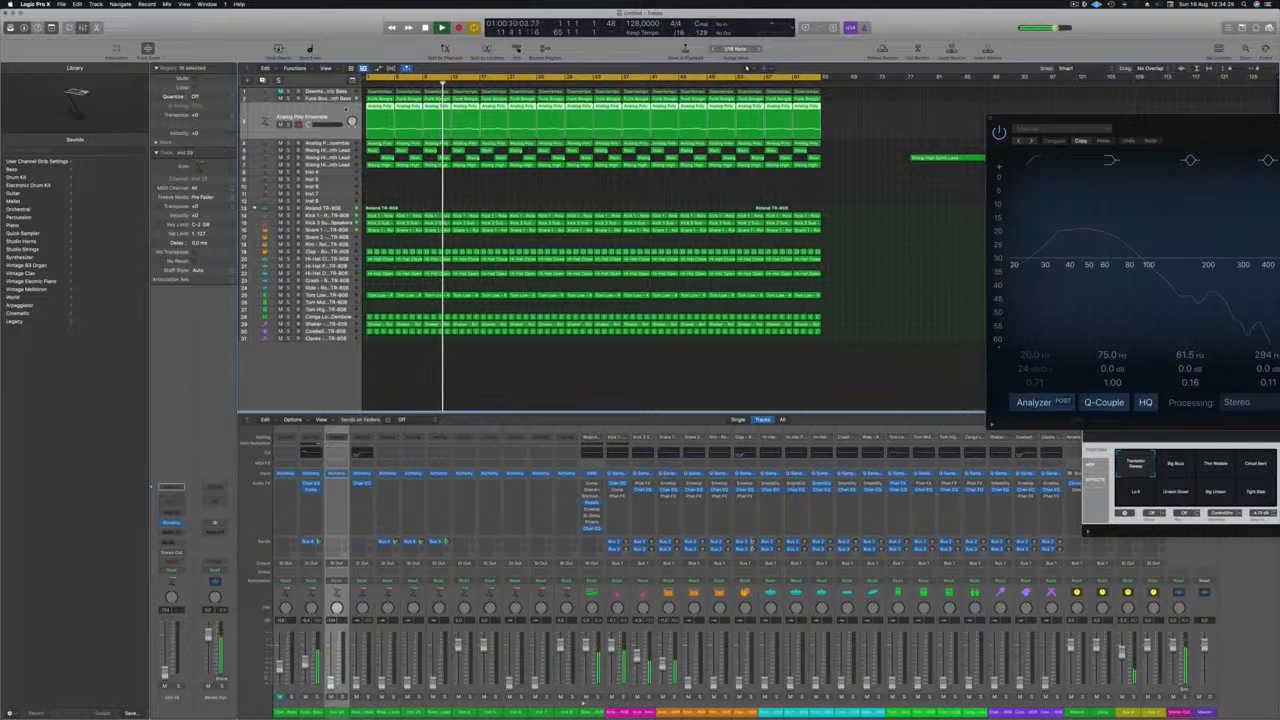
key("space")
key("Return")
key("space")
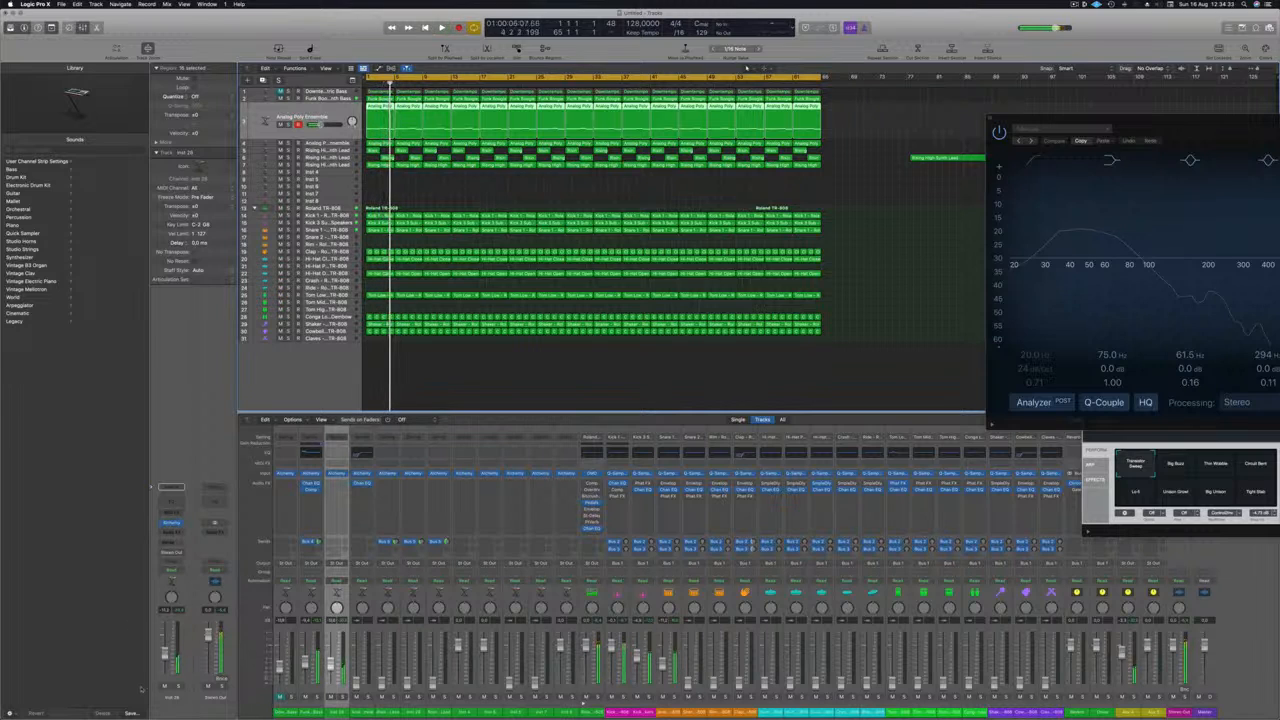
Step: Insert a SubBass effect on the first Analog Poly Ensemble channel and load its Bass Booster preset
key("Return")
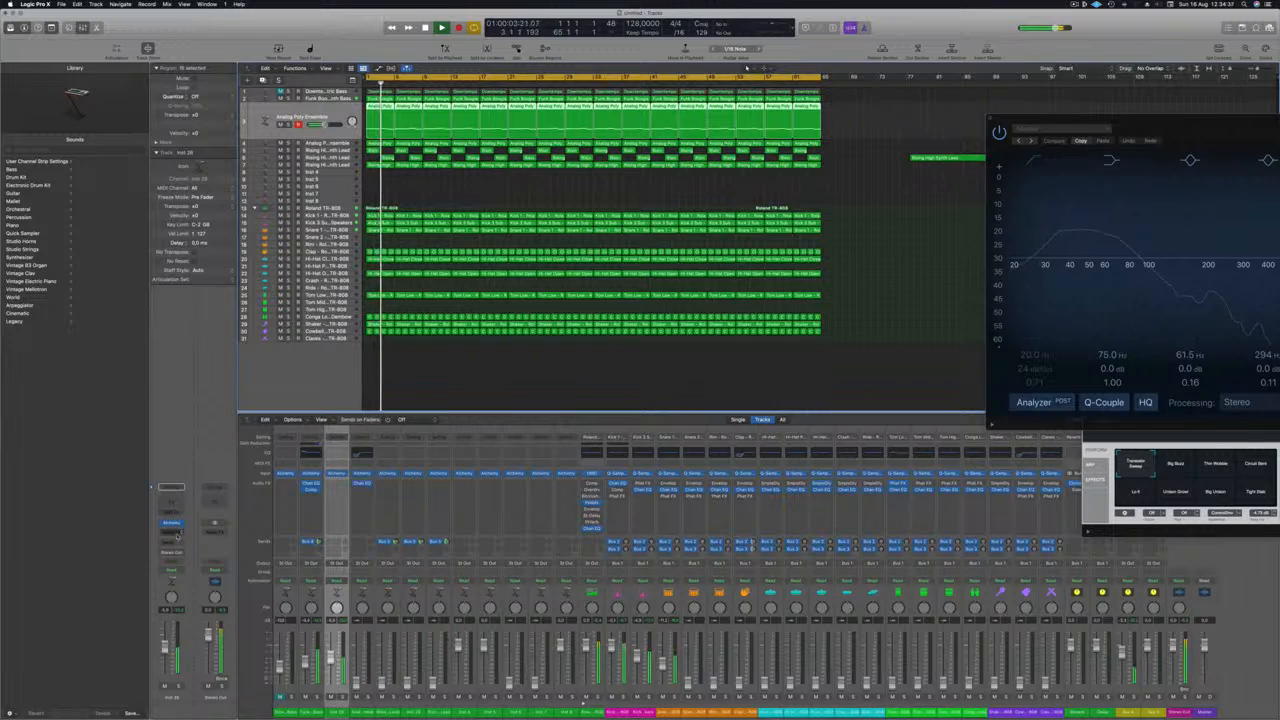
left_click(178, 535)
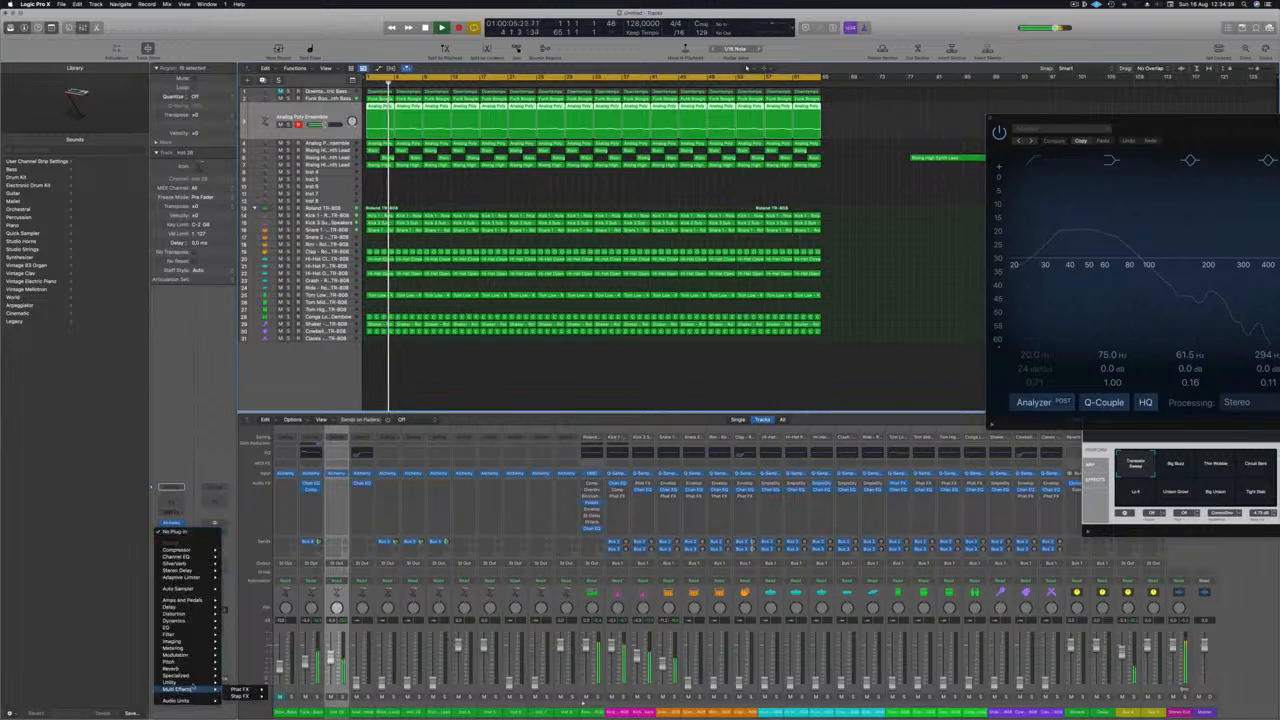
mouse_move(198, 677)
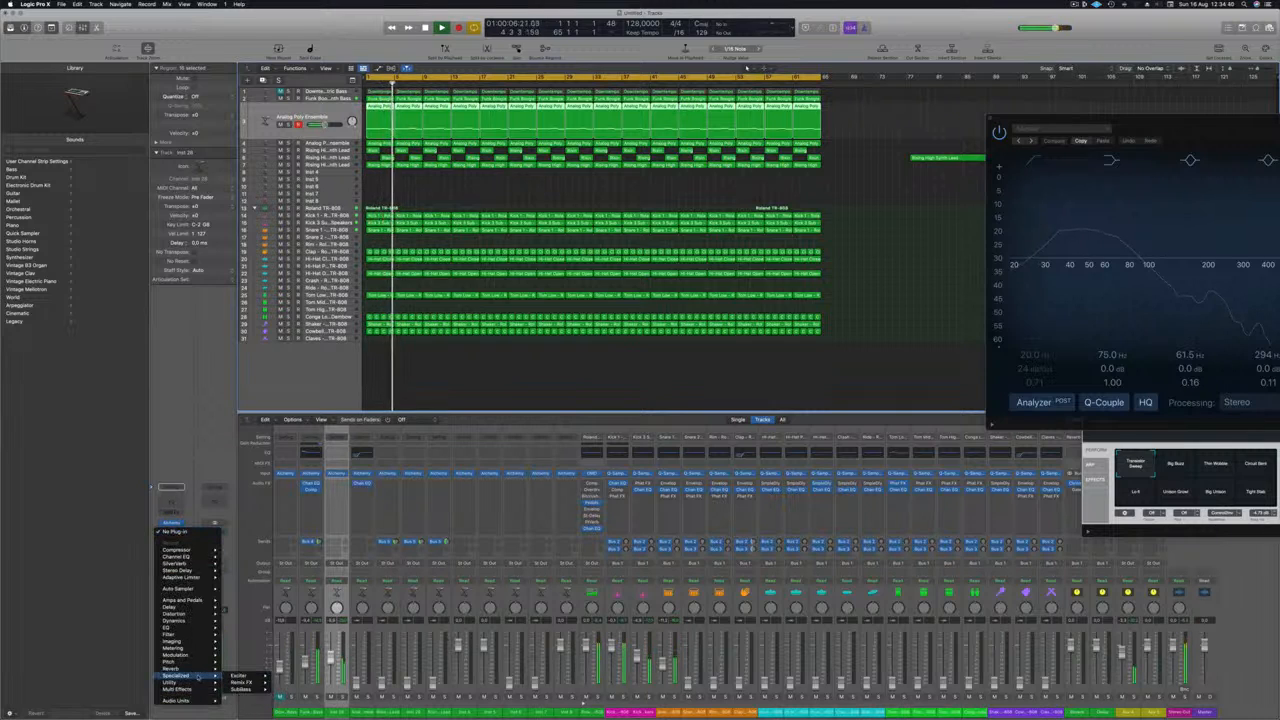
left_click(245, 689)
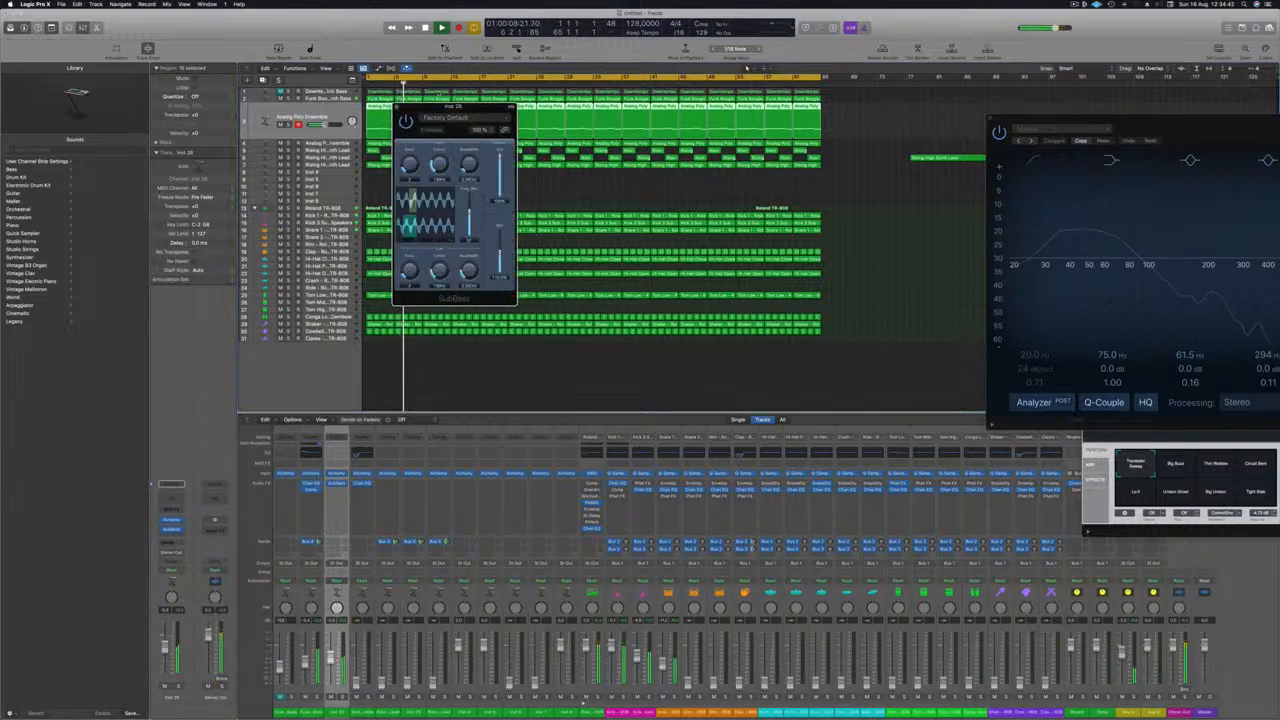
left_click_drag(446, 106, 569, 128)
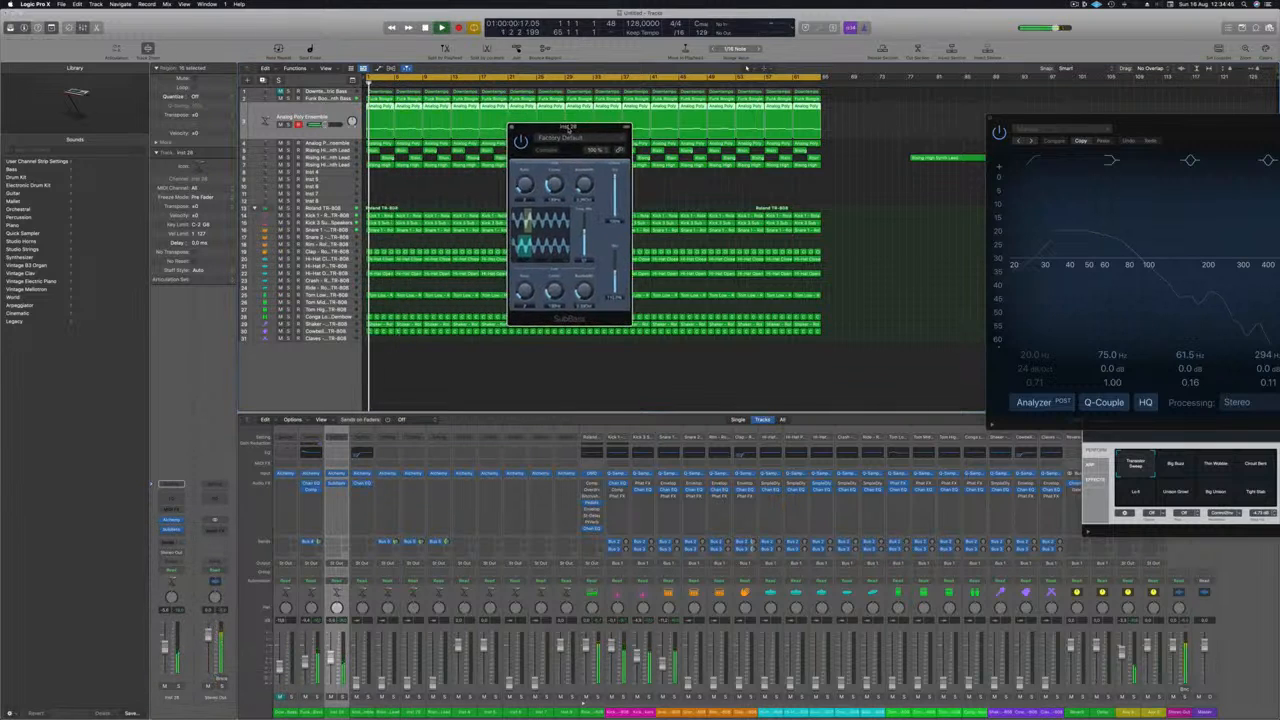
left_click(582, 136)
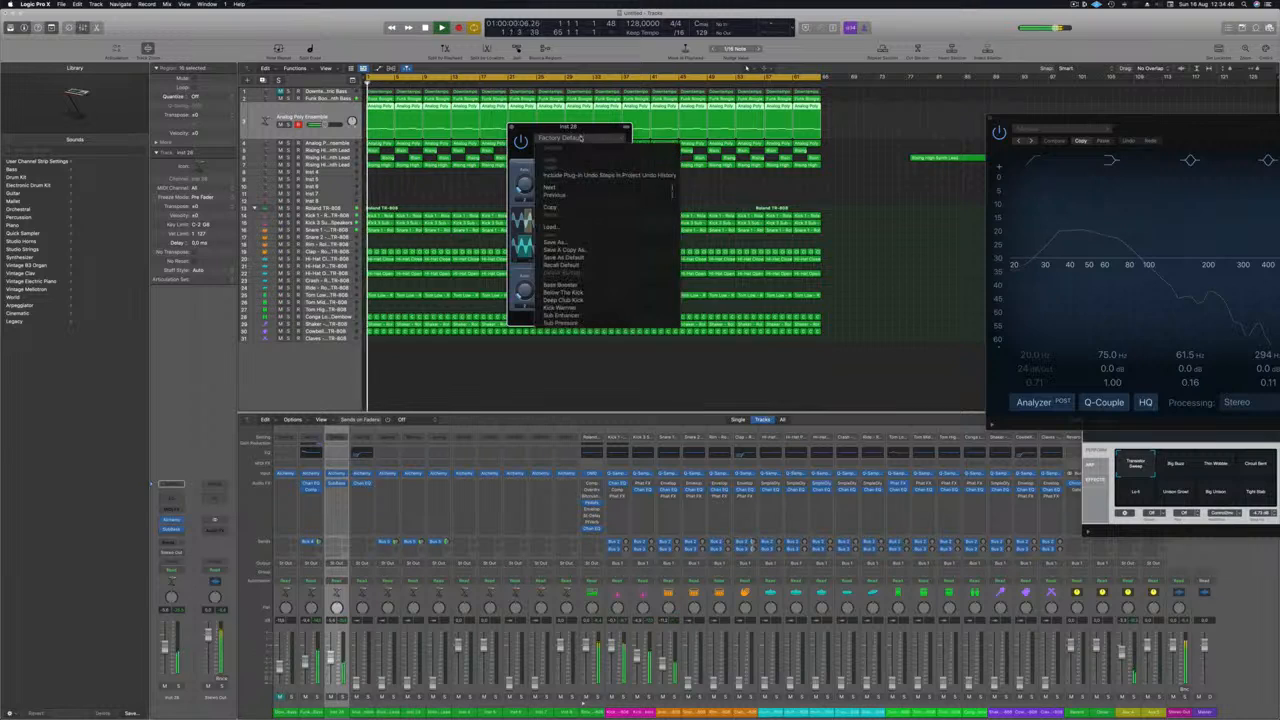
left_click(606, 290)
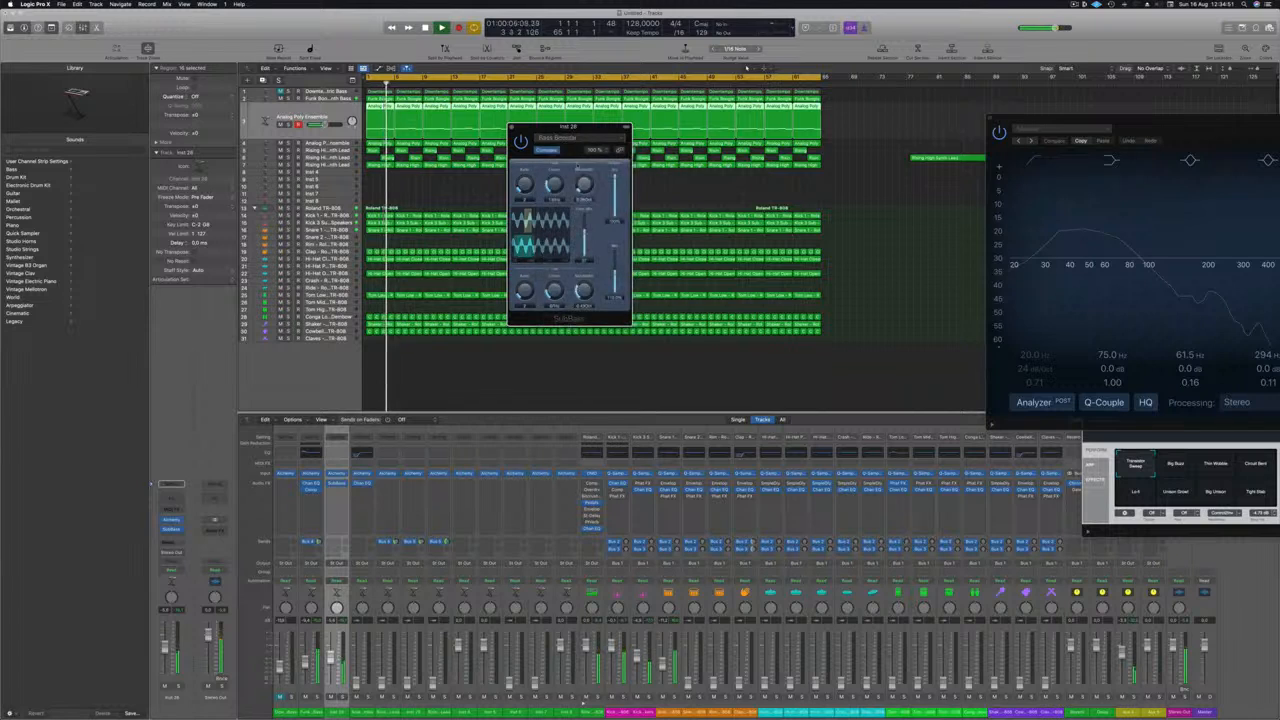
left_click_drag(595, 131, 620, 131)
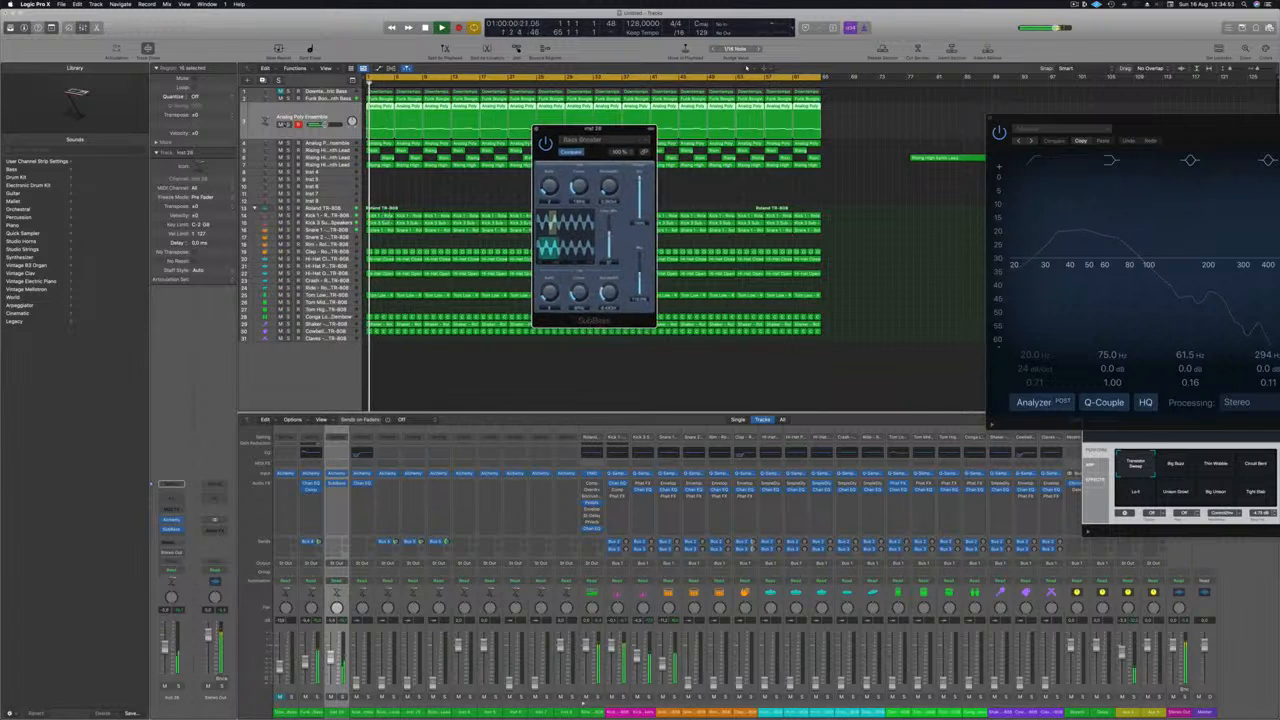
Step: Solo the first Analog Poly Ensemble track, adjust the SubBass wet level and compare the effect bypassed and active
left_click(288, 125)
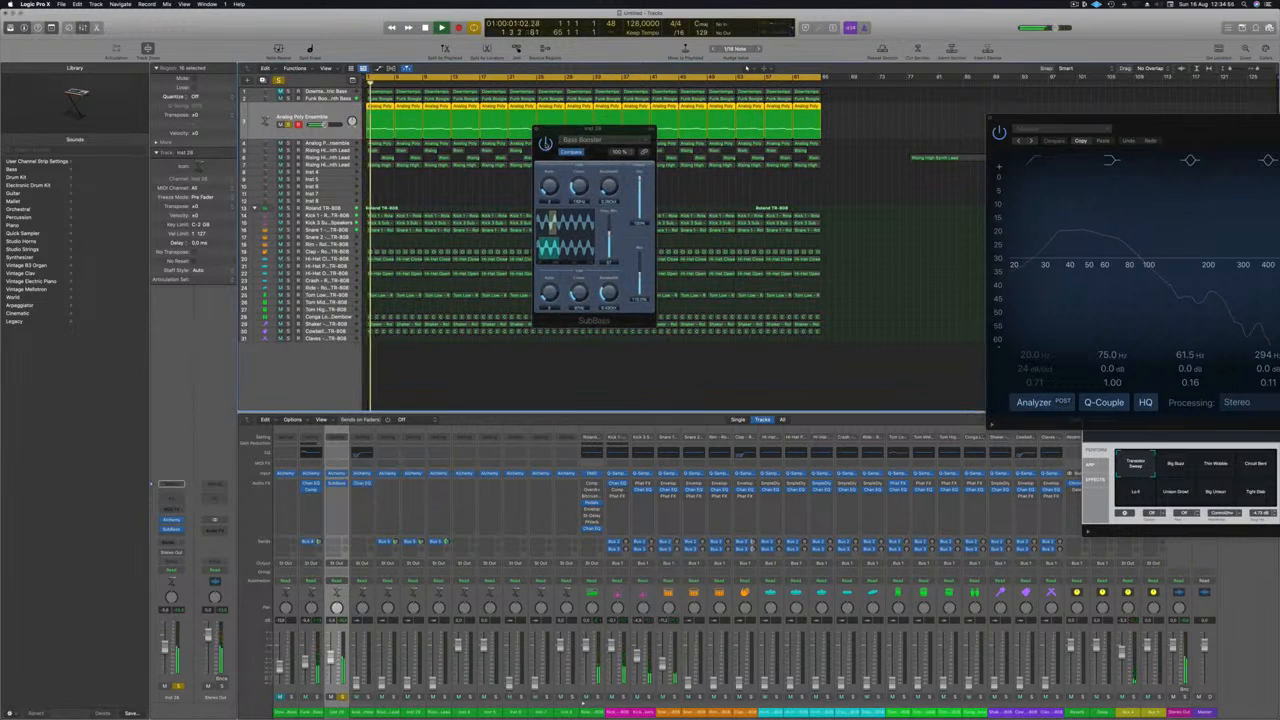
left_click(546, 145)
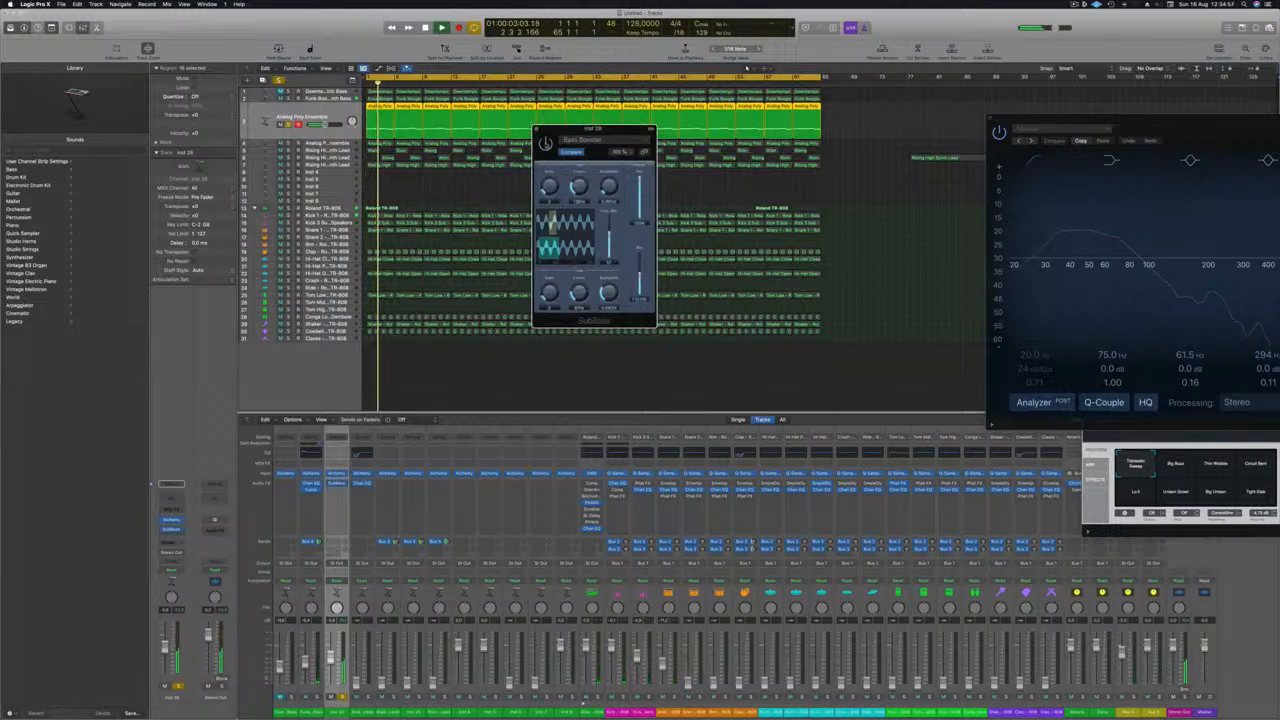
key("space")
key("space")
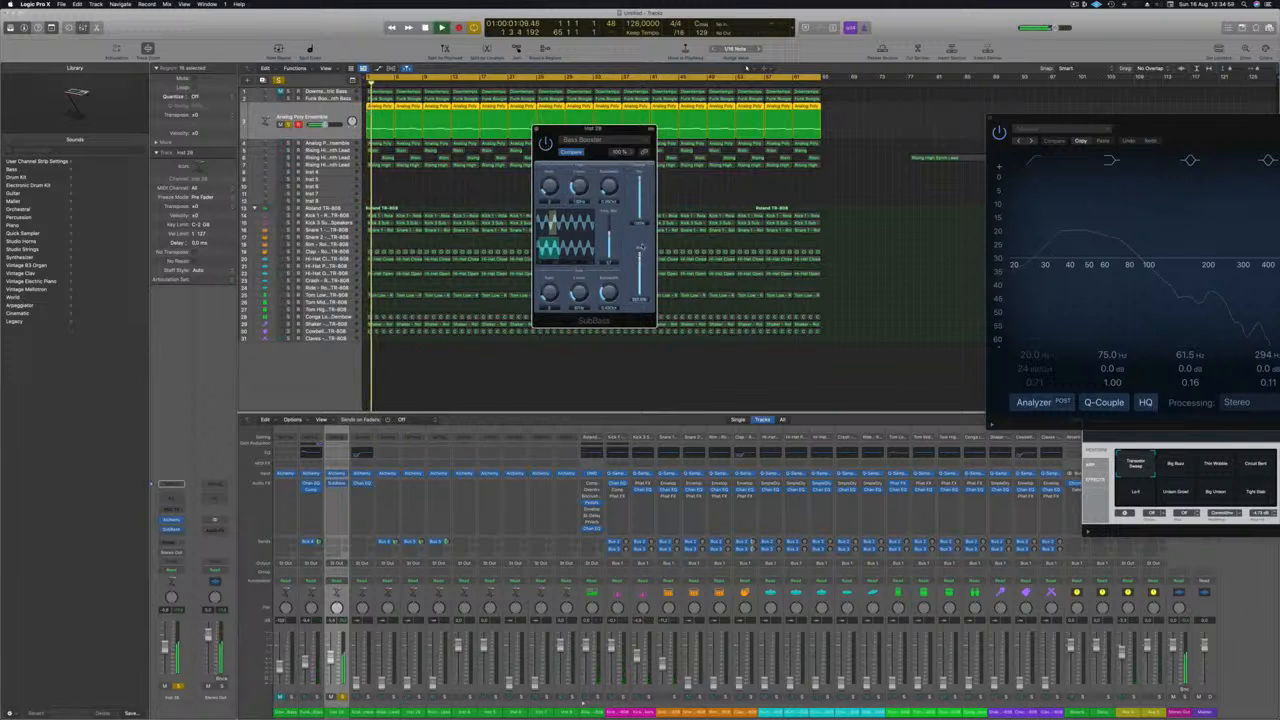
key("space")
key("space")
left_click(546, 145)
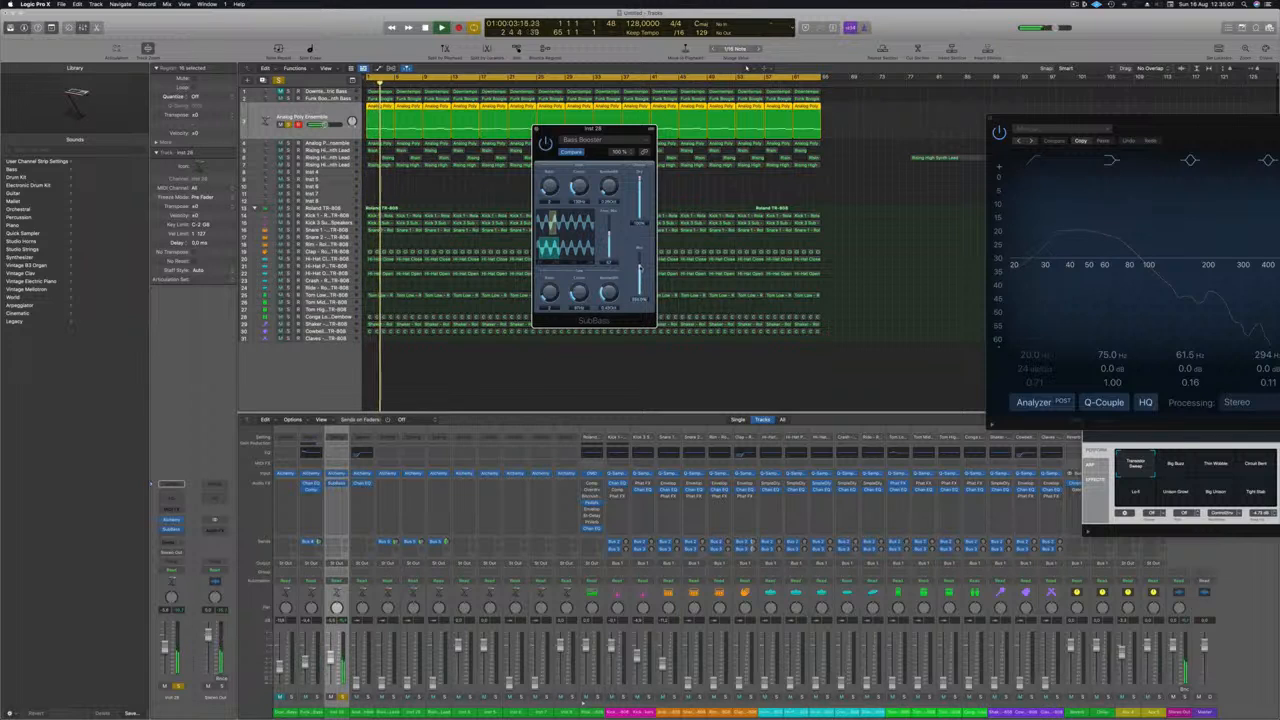
key("space")
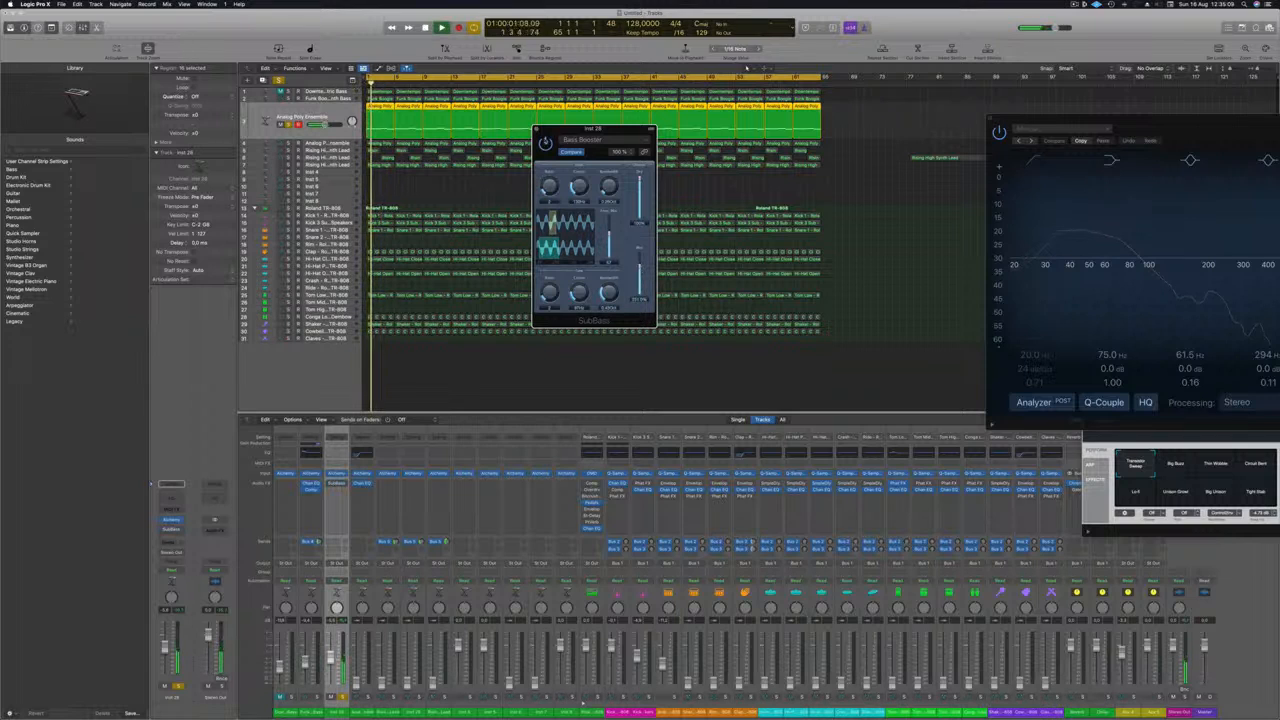
key("space")
Step: Close the SubBass window, unsolo the first Analog Poly Ensemble track and play the full mix
left_click(537, 129)
key("space")
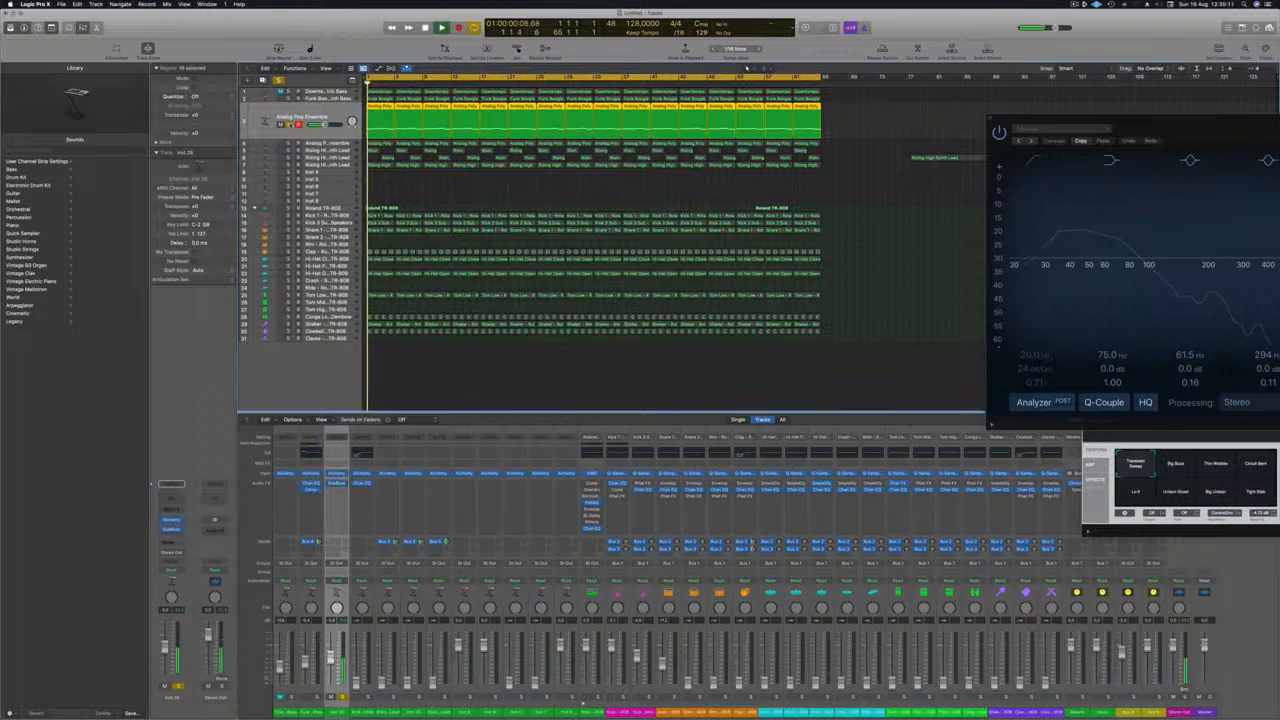
left_click(289, 125)
key("space")
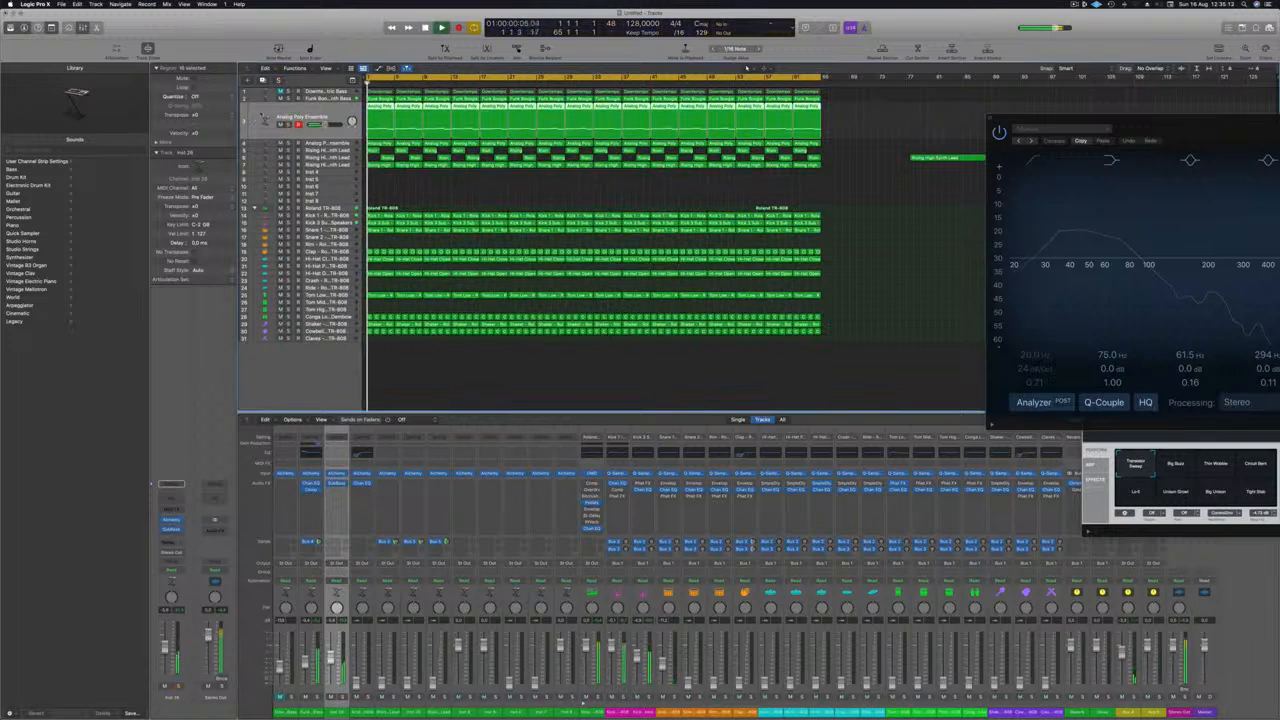
Step: Lower the volume of the first Analog Poly Ensemble track and play the mix with the second one selected
left_click_drag(325, 125, 311, 132)
left_click(324, 144)
key("space")
key("space")
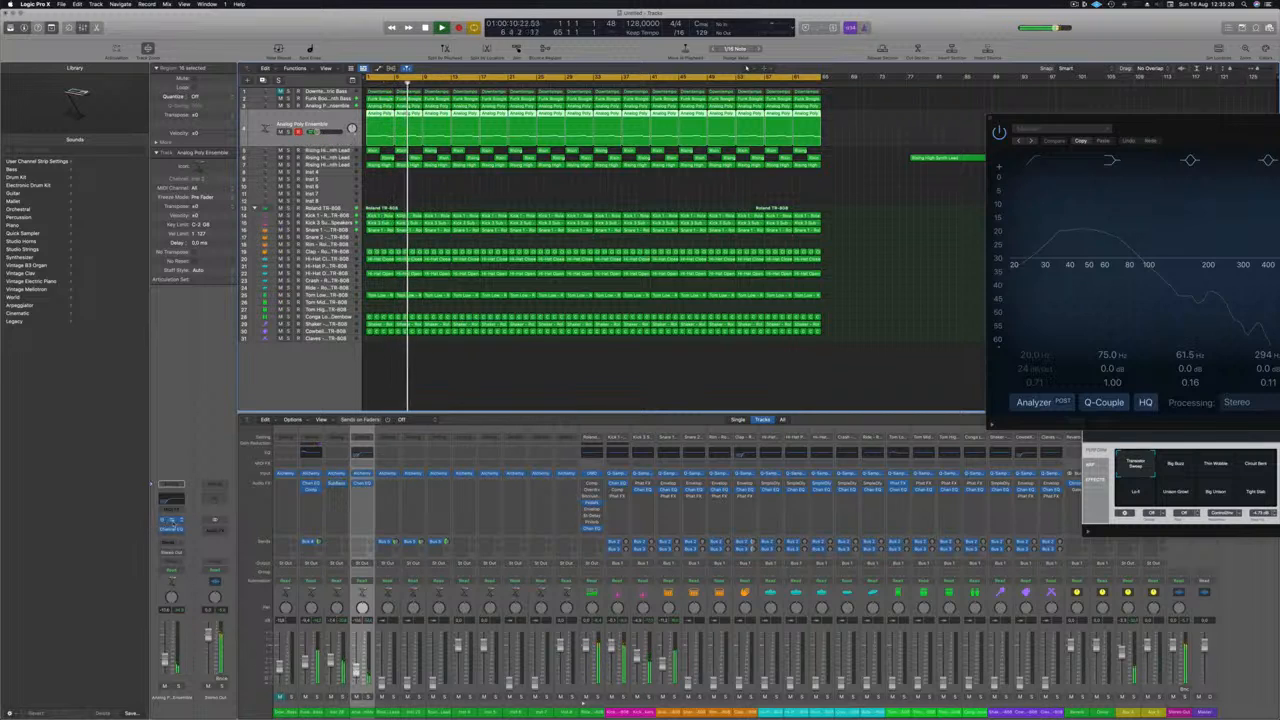
Step: Open the Alchemy instrument of the second Analog Poly Ensemble track, tweak its sound and audition it in the mix from the start
left_click(172, 521)
key("space")
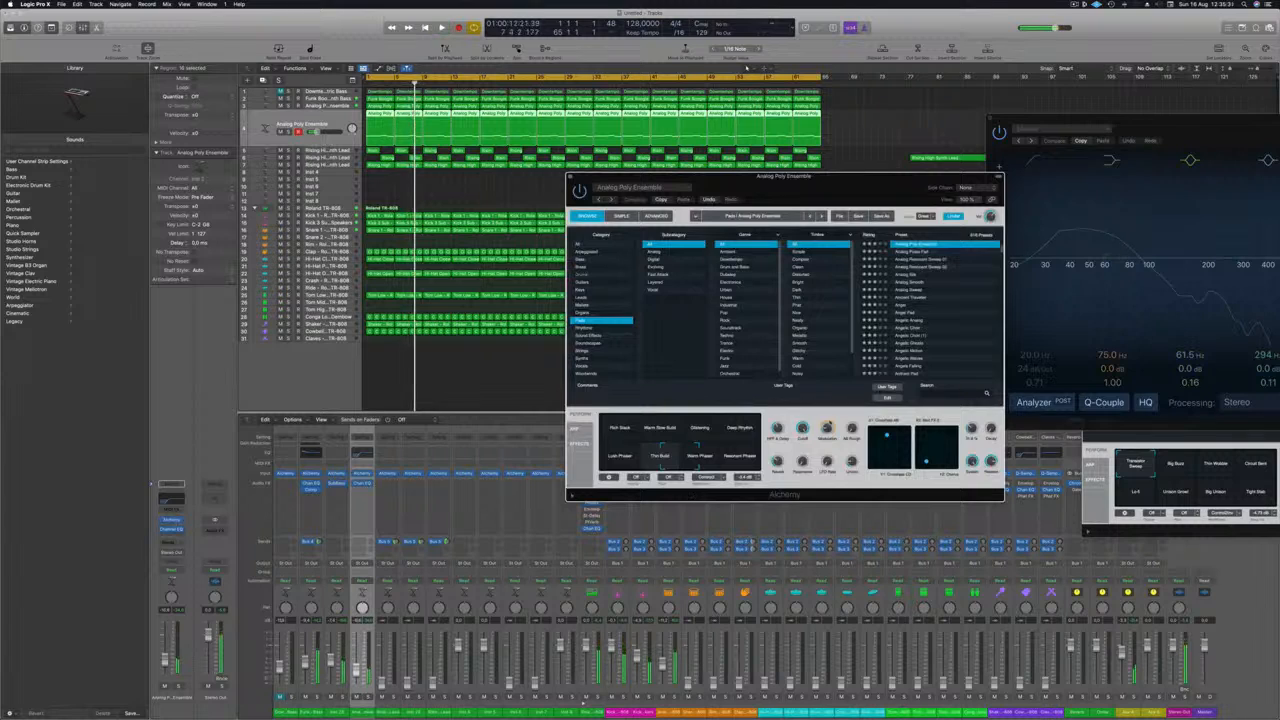
key("space")
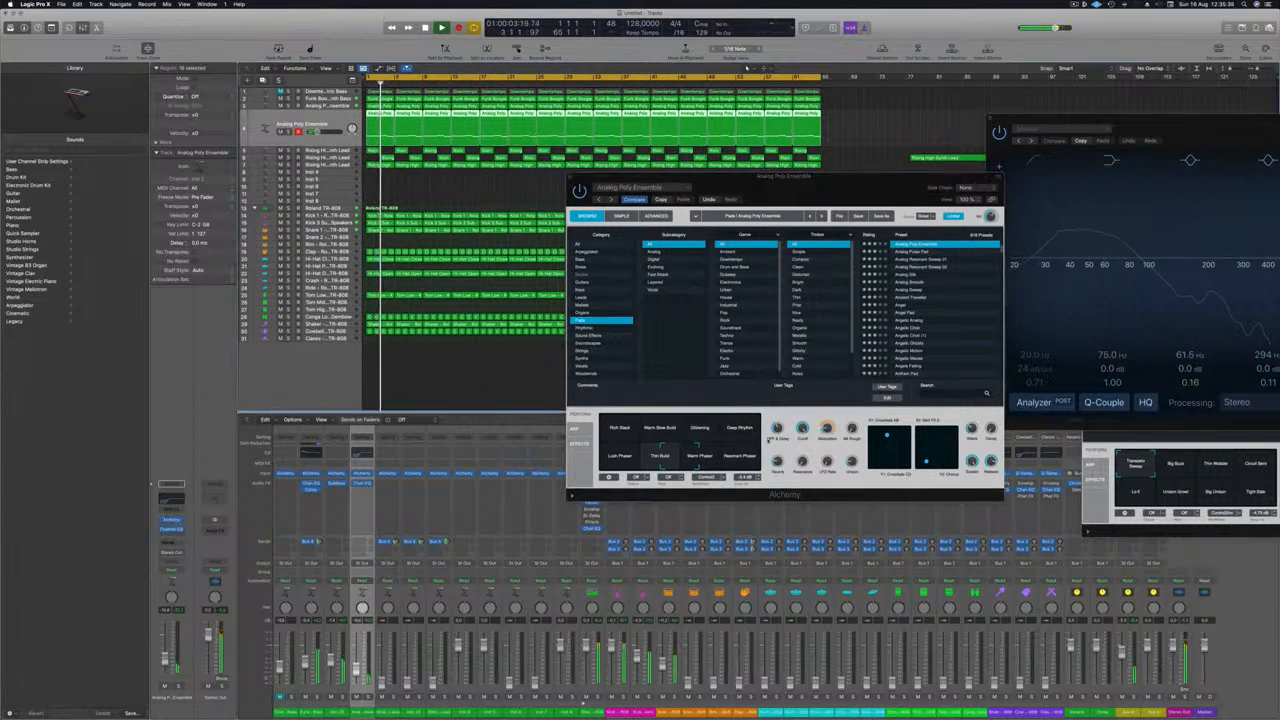
left_click(608, 478)
key("space")
key("space")
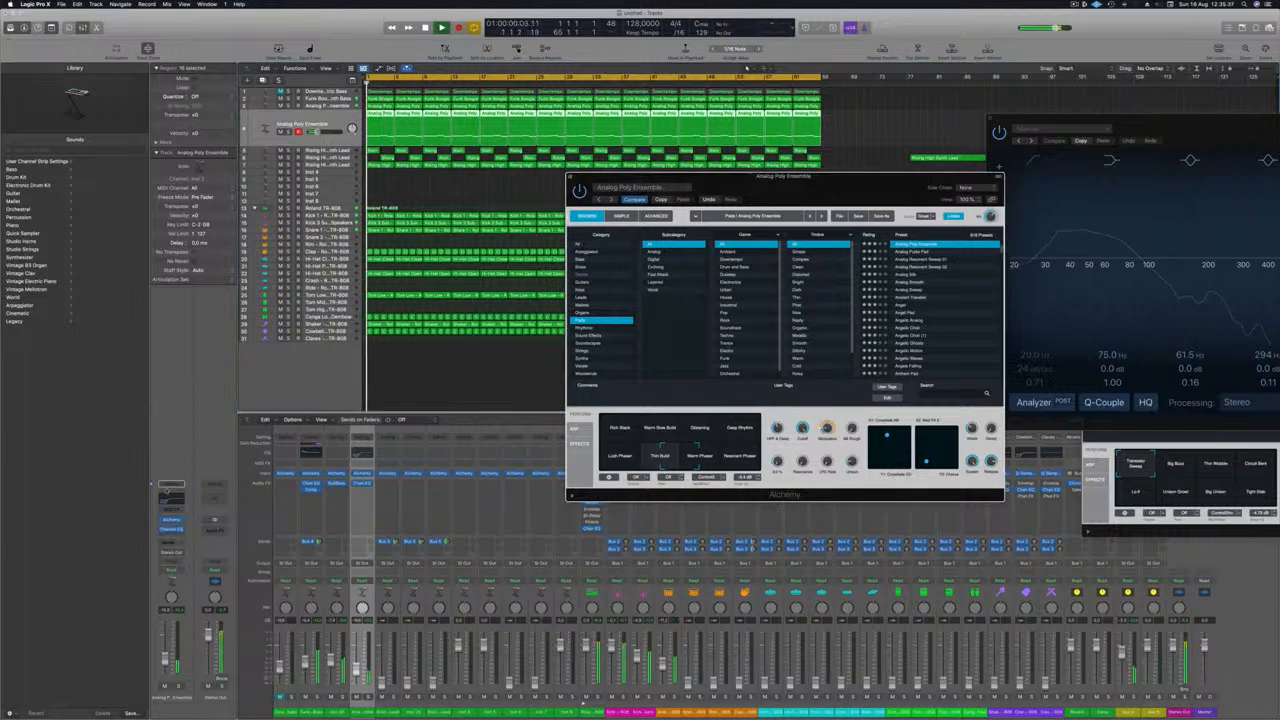
Step: Add a send to Bus 5 on the second Analog Poly Ensemble channel and close the Alchemy window
left_click(166, 544)
mouse_move(185, 553)
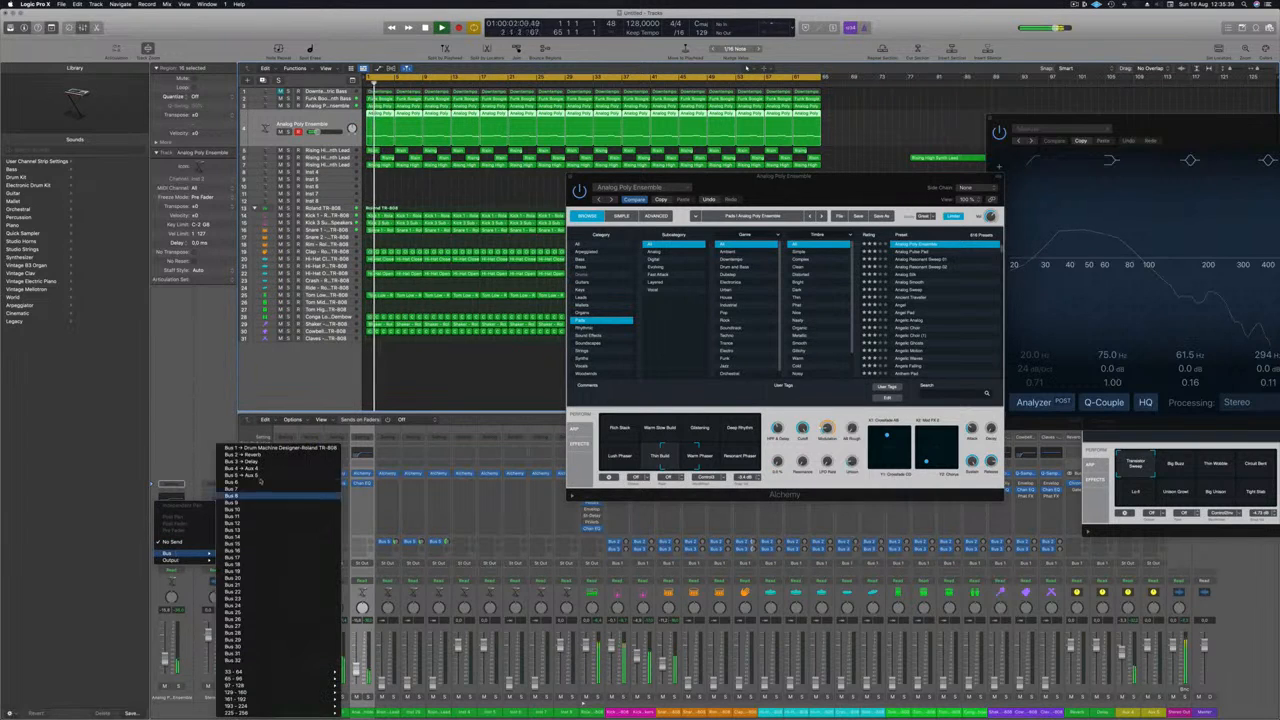
left_click(257, 476)
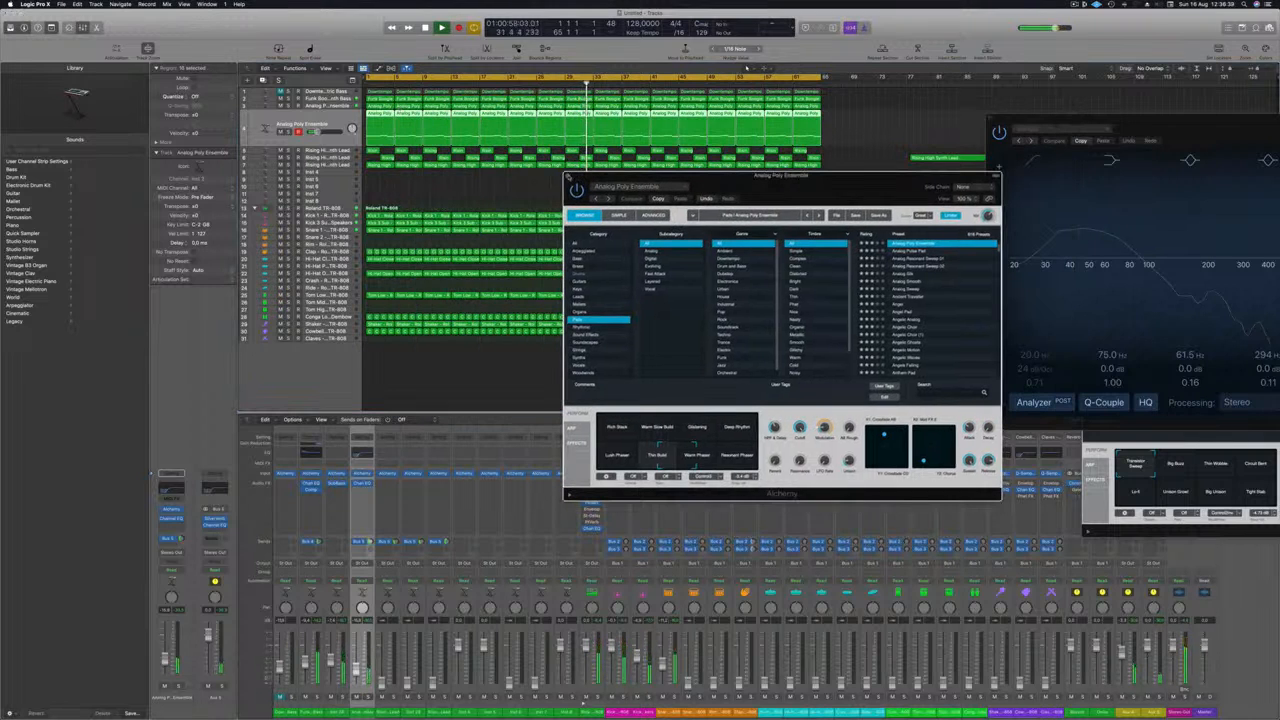
left_click(568, 176)
Step: Select the third Rising High Synth Lead track and bring up its volume while replaying the mix from the start
left_click(323, 151)
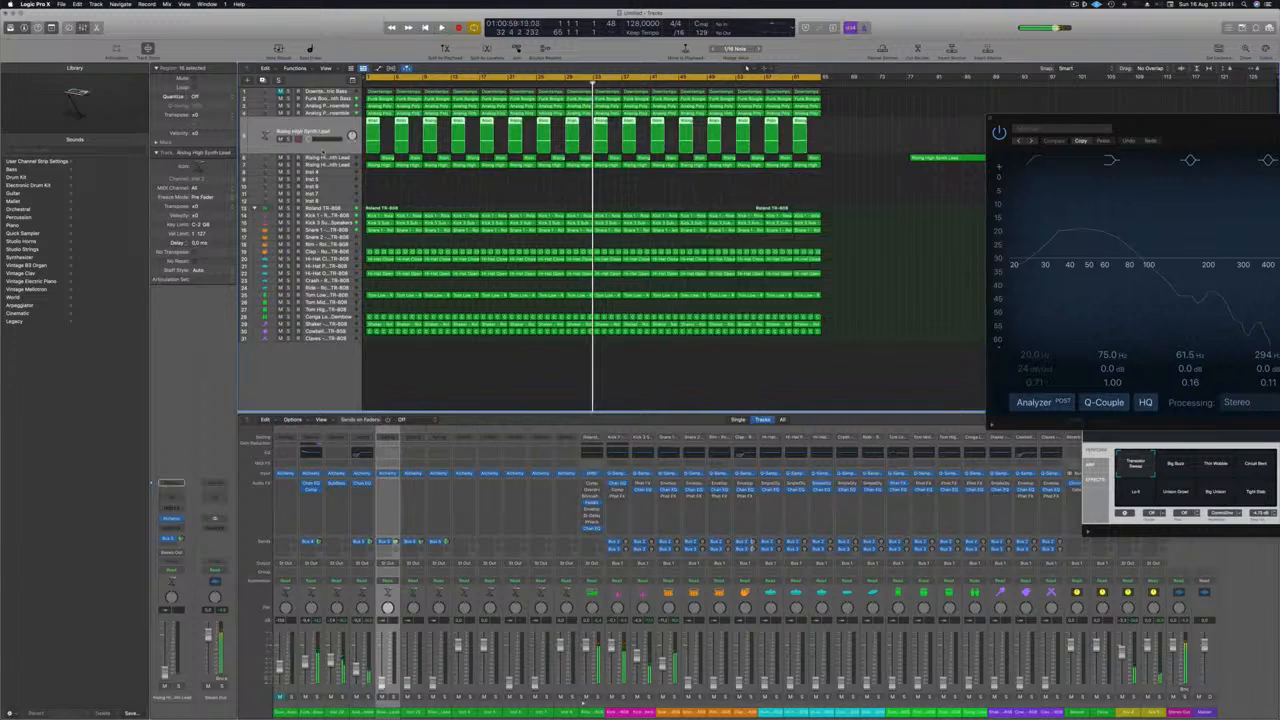
key("Return")
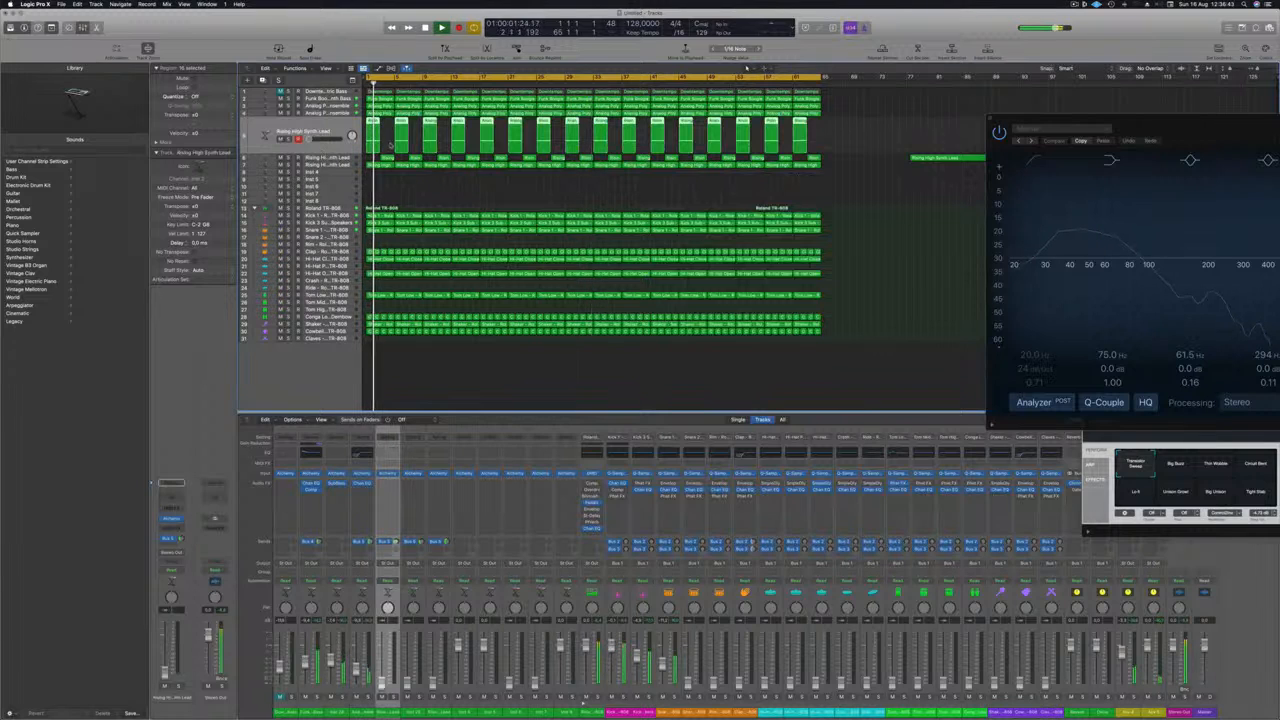
left_click(332, 166)
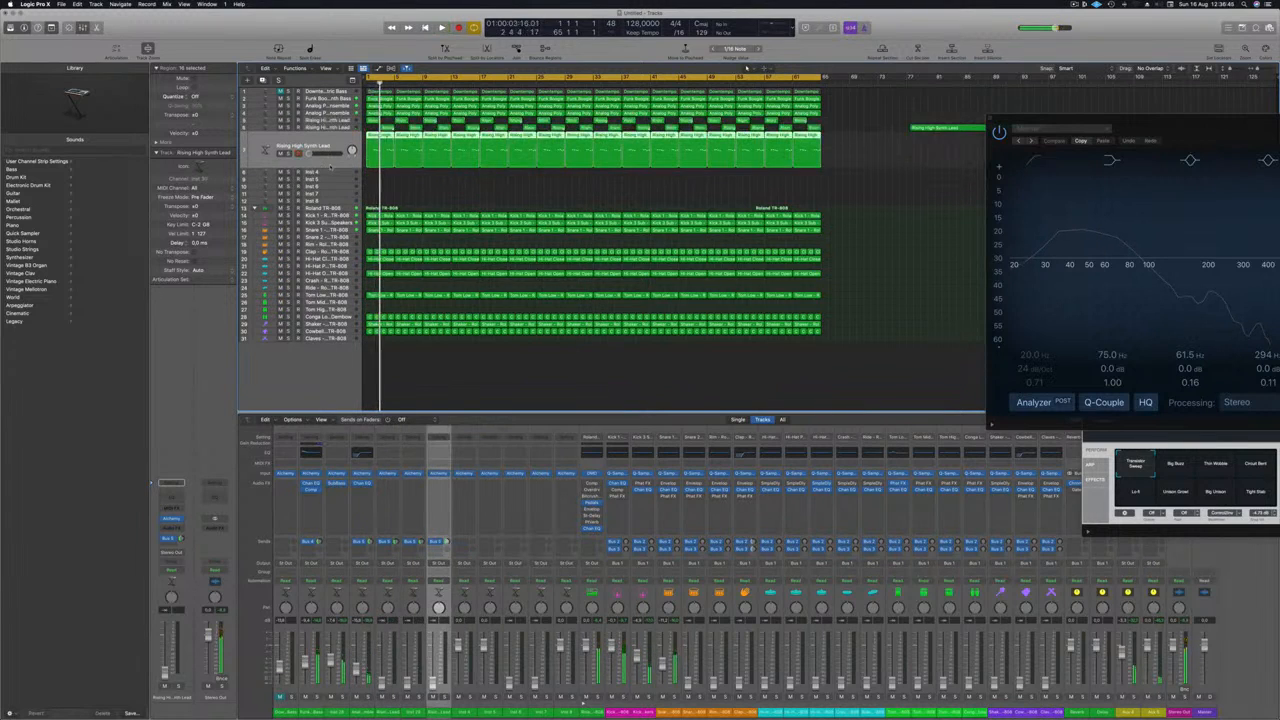
key("Return")
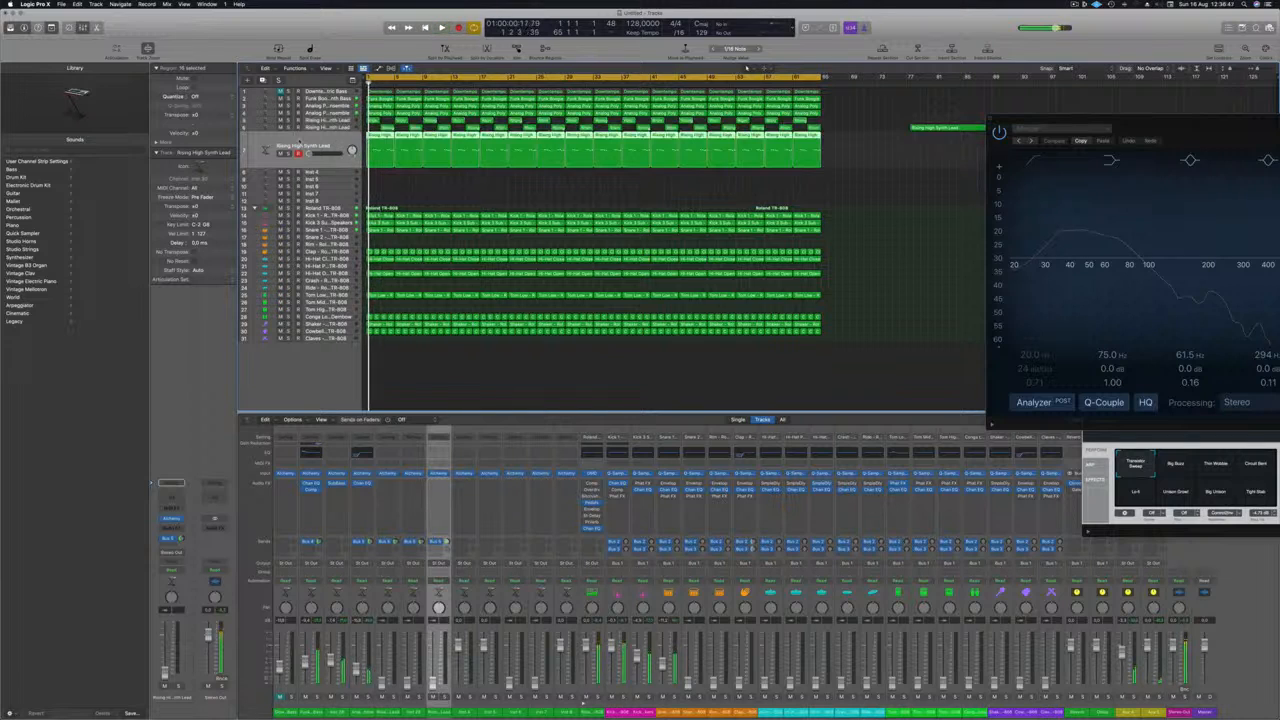
left_click_drag(309, 154, 316, 154)
key("Return")
key("Return")
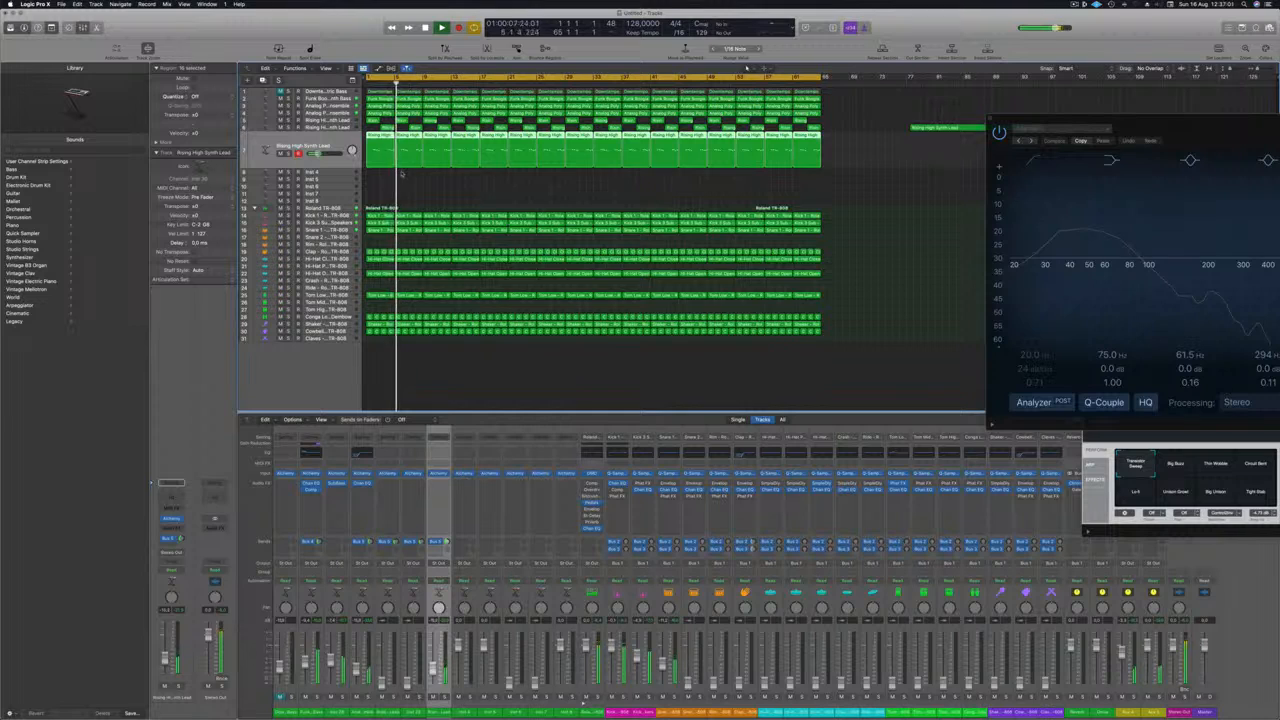
key("space")
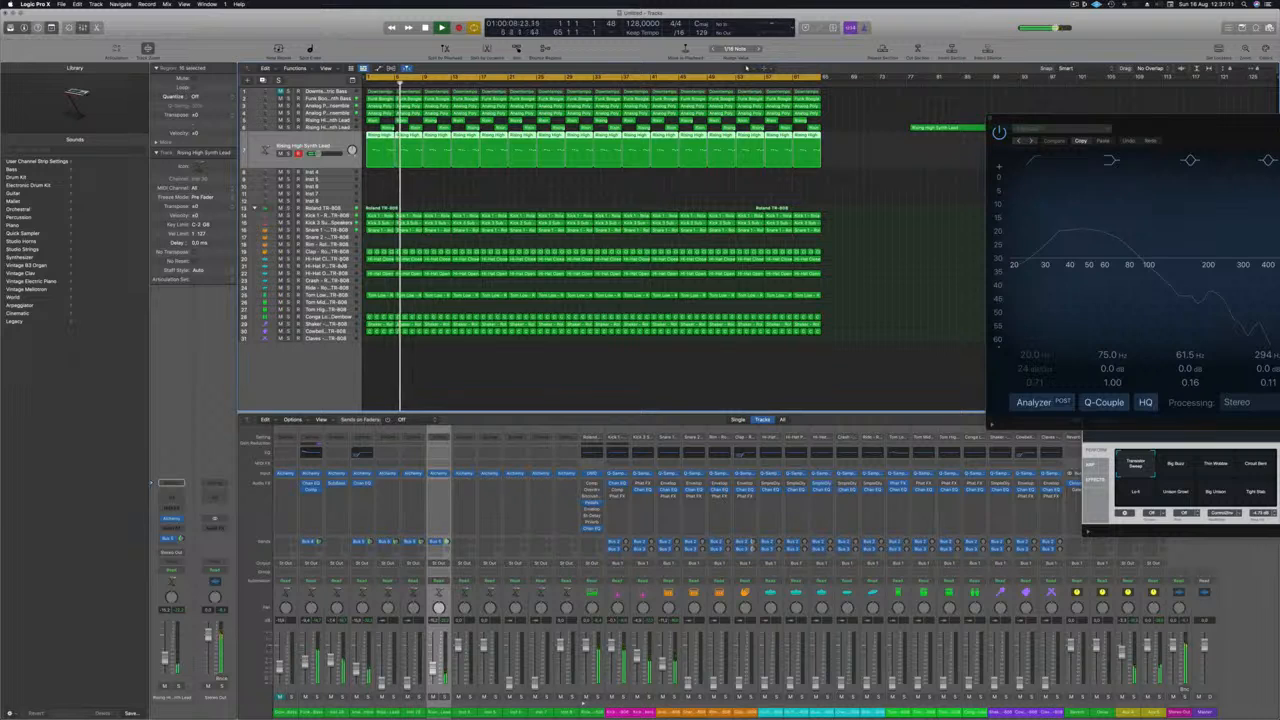
Step: Bring up the clap, closed hi-hat and open hi-hat tracks one after another while replaying the mix
left_click(343, 251)
key("Return")
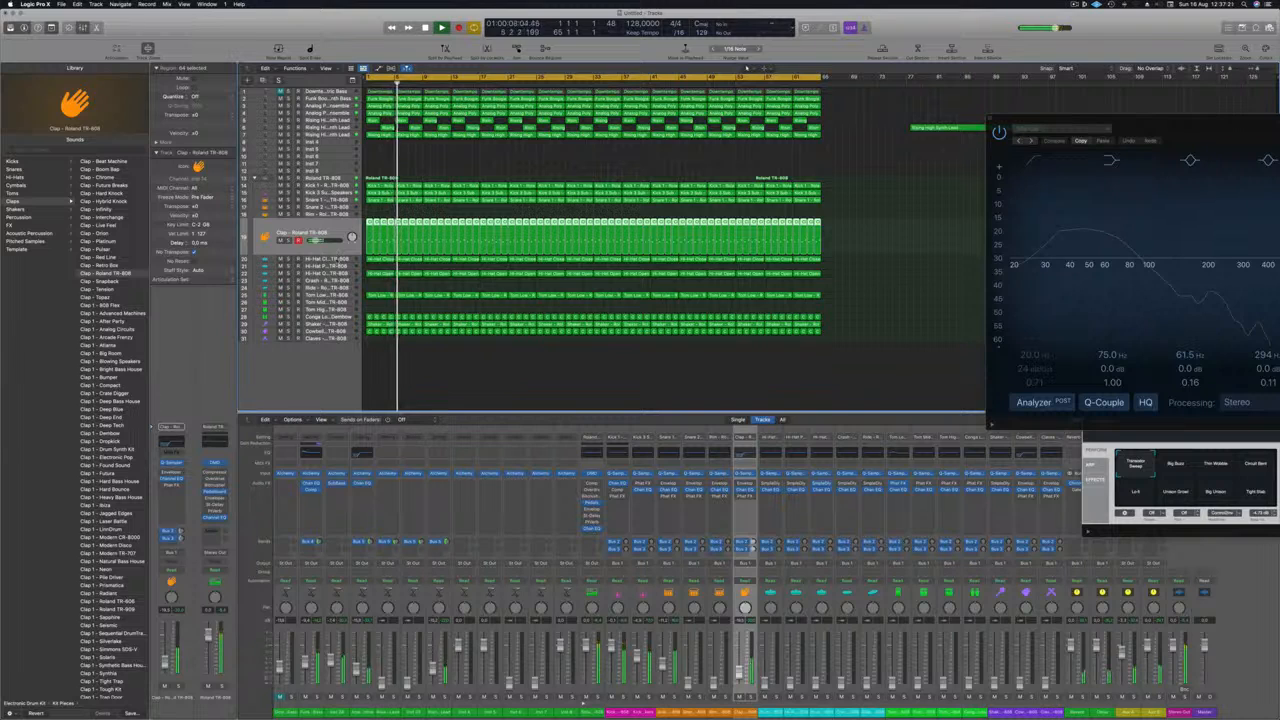
left_click(338, 260)
key("Return")
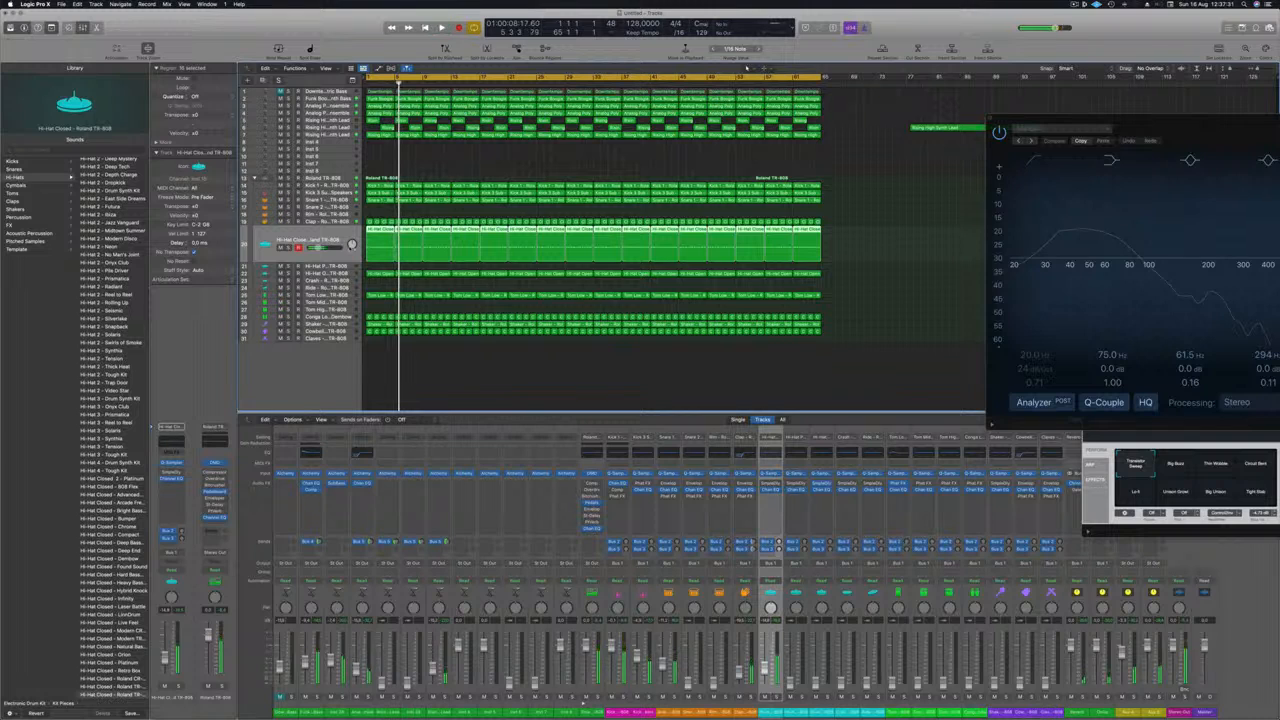
left_click(341, 273)
key("space")
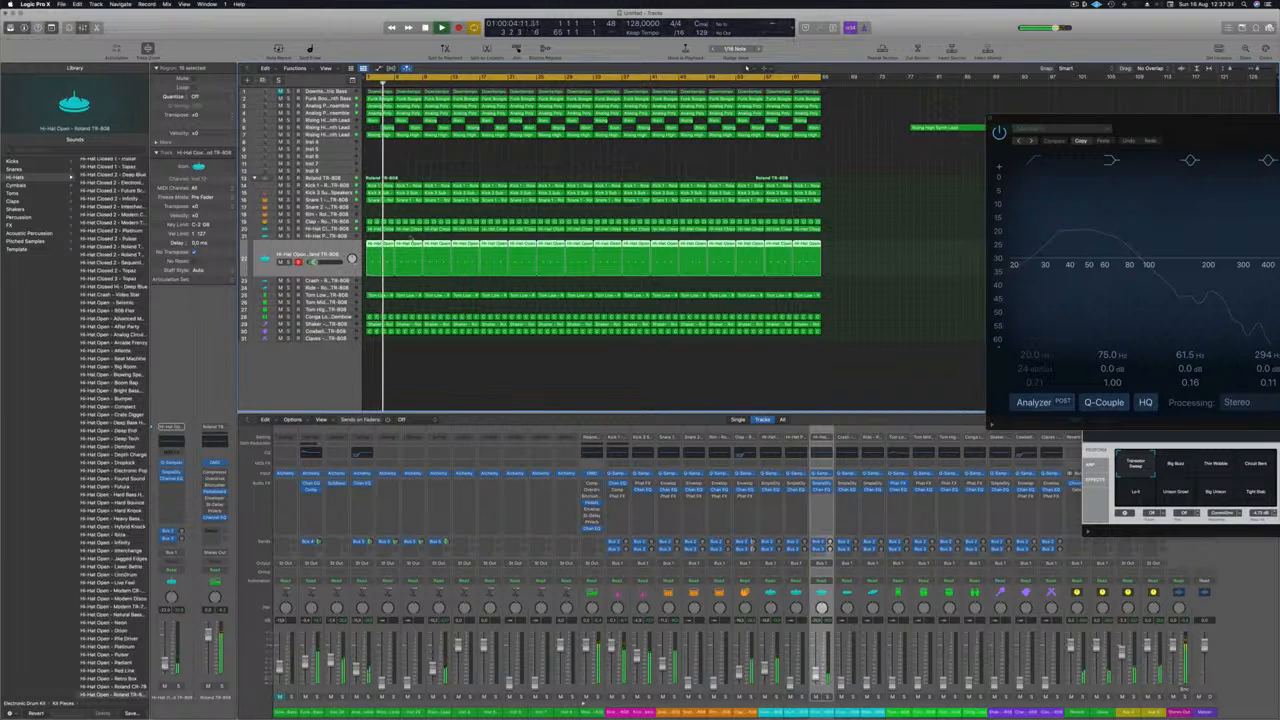
Step: Bring up the levels of the low tom, low conga and shaker tracks during playback
key("Down")
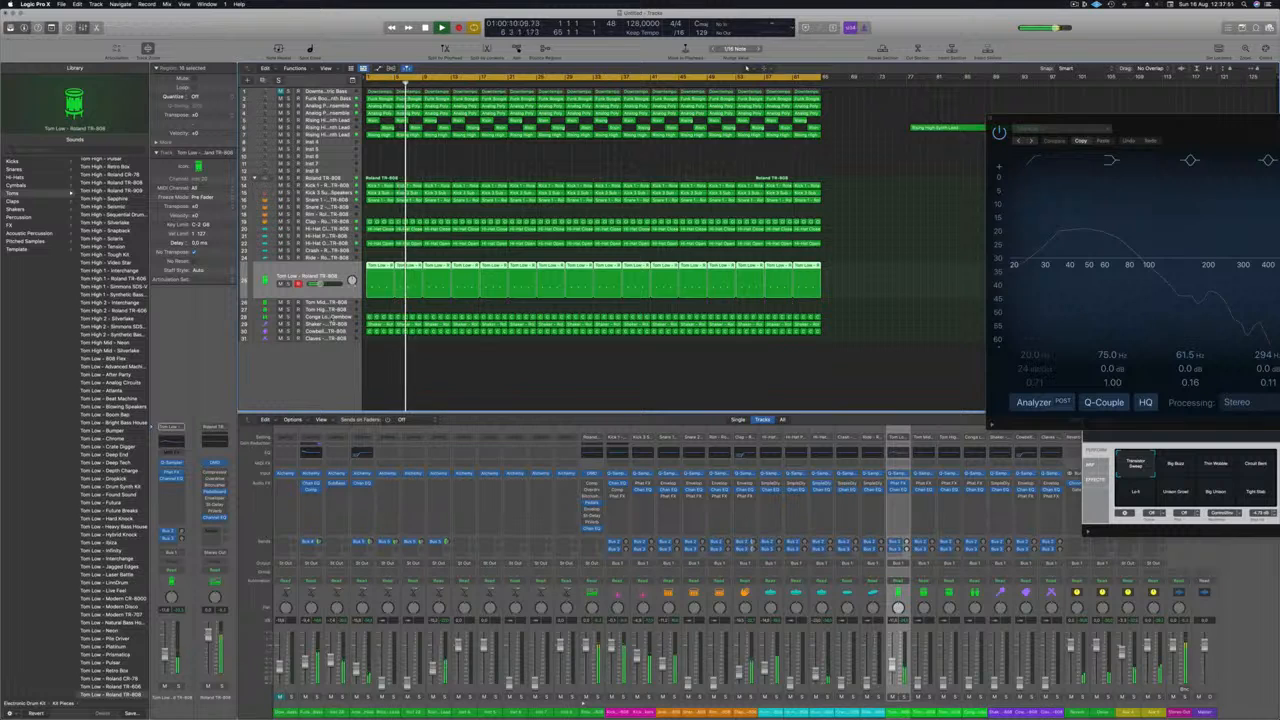
left_click(314, 317)
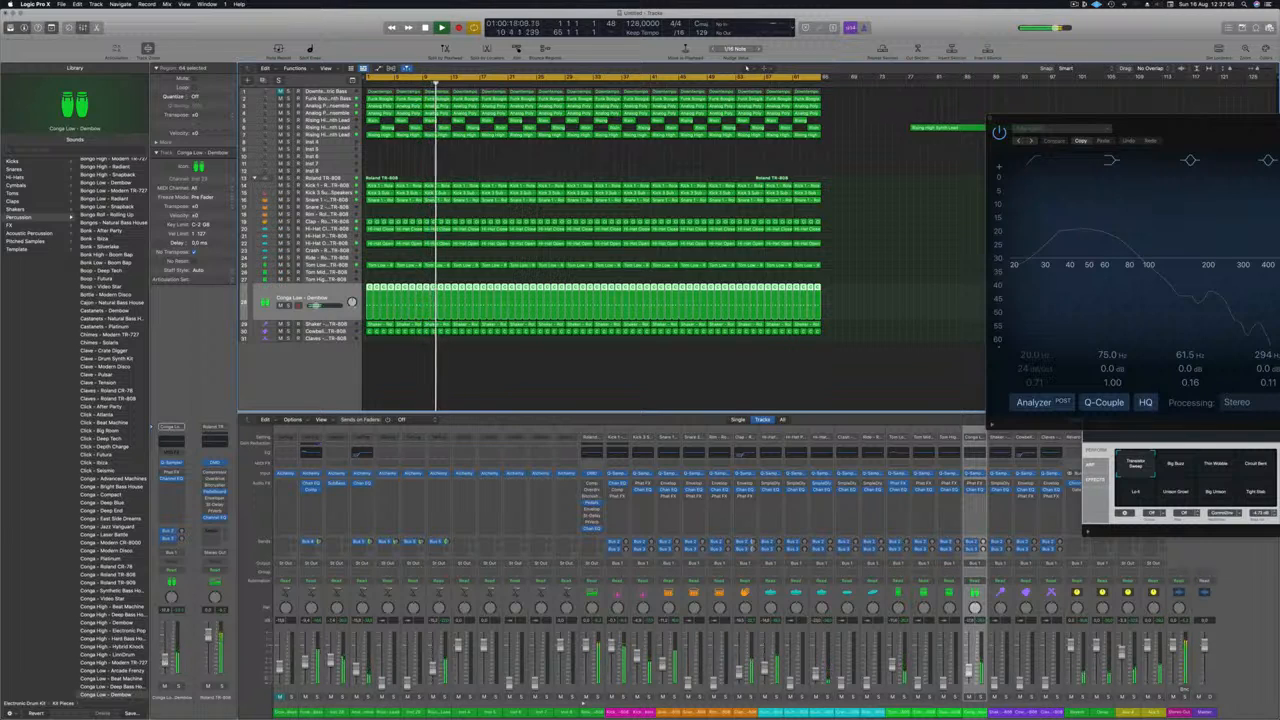
left_click(308, 324)
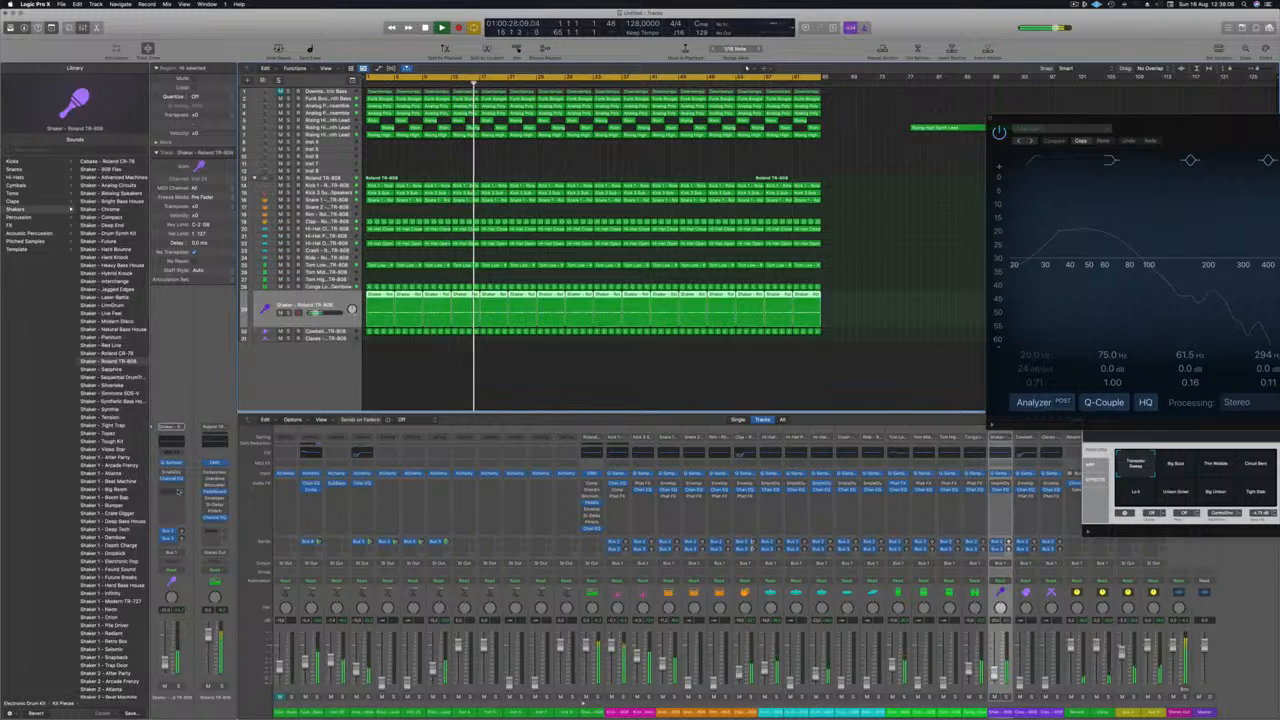
Step: Insert a Stereo Delay on the shaker channel with delay times of 20 ms left and 10 ms right
left_click(180, 489)
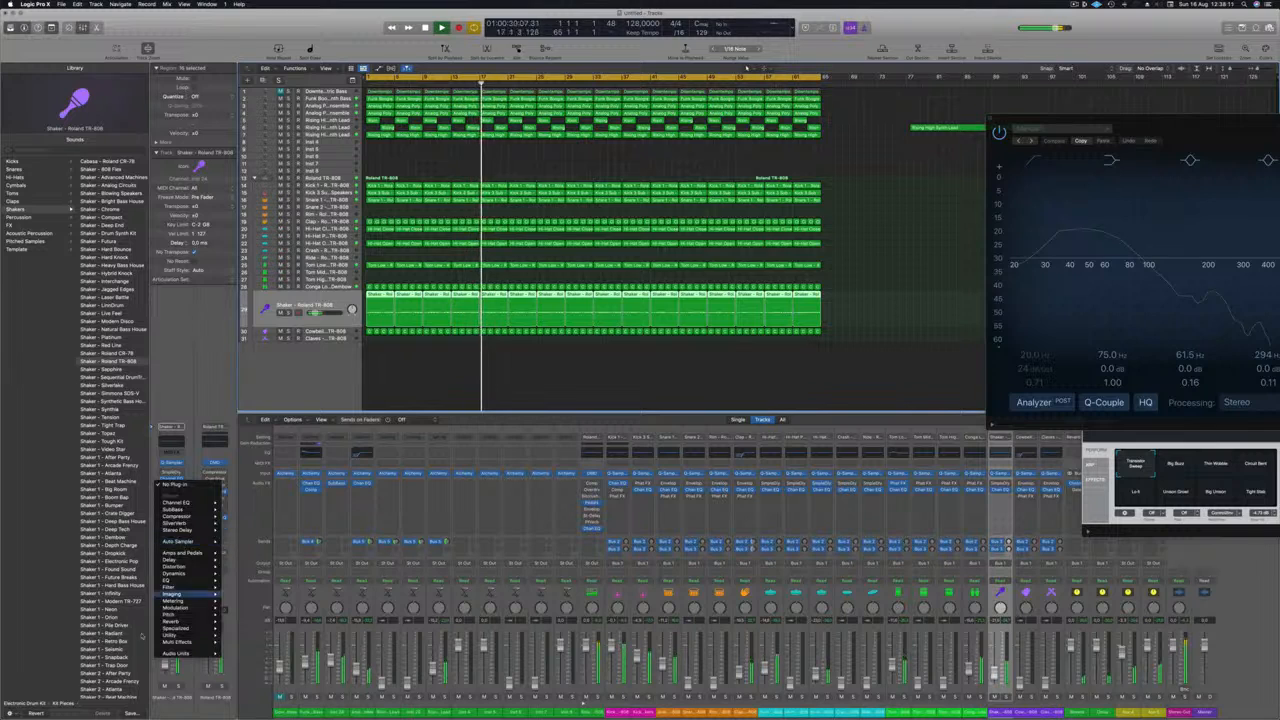
mouse_move(175, 560)
mouse_move(246, 562)
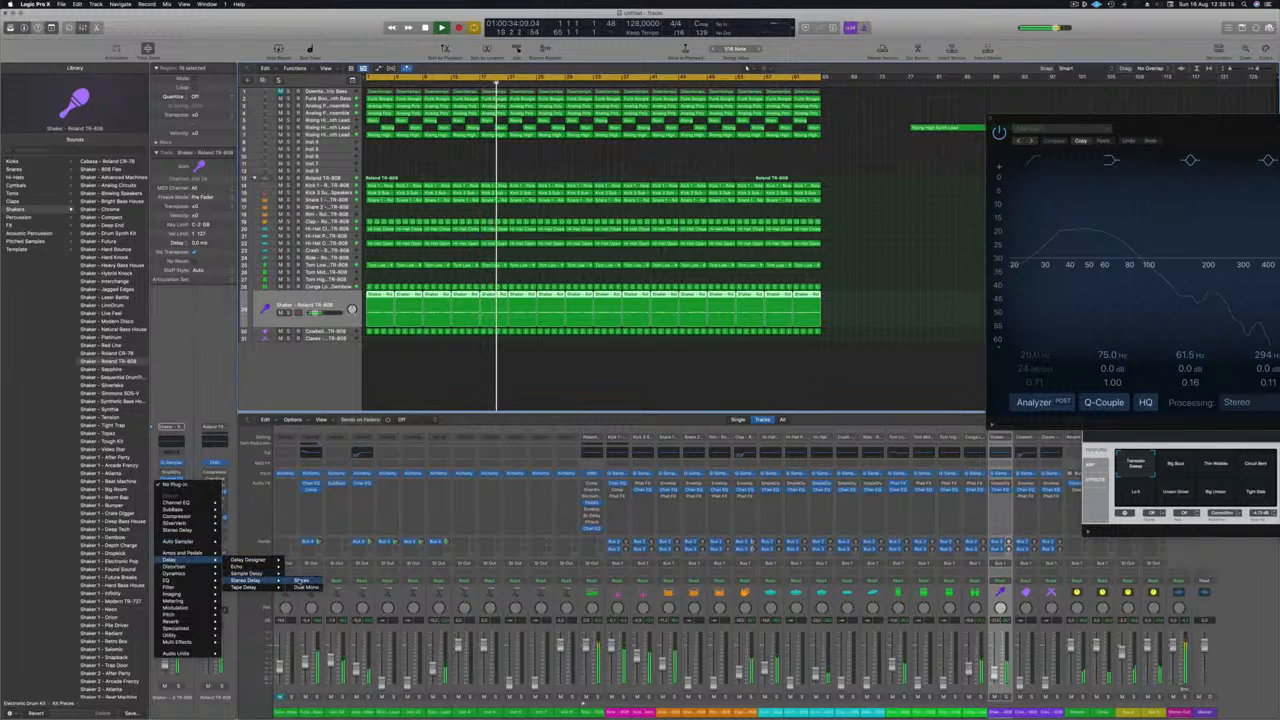
left_click(300, 580)
left_click_drag(568, 112, 549, 115)
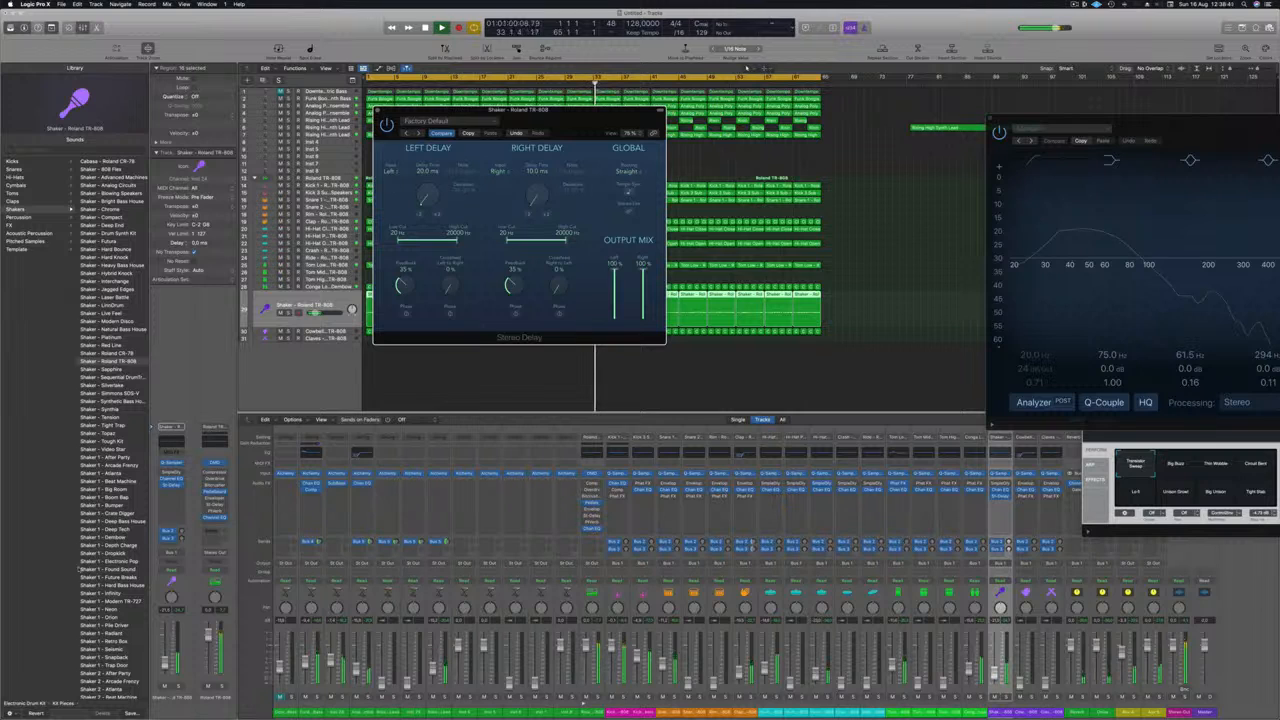
Step: Replay the mix from the start and compare the shaker with the Stereo Delay active and bypassed
key("Return")
left_click(377, 110)
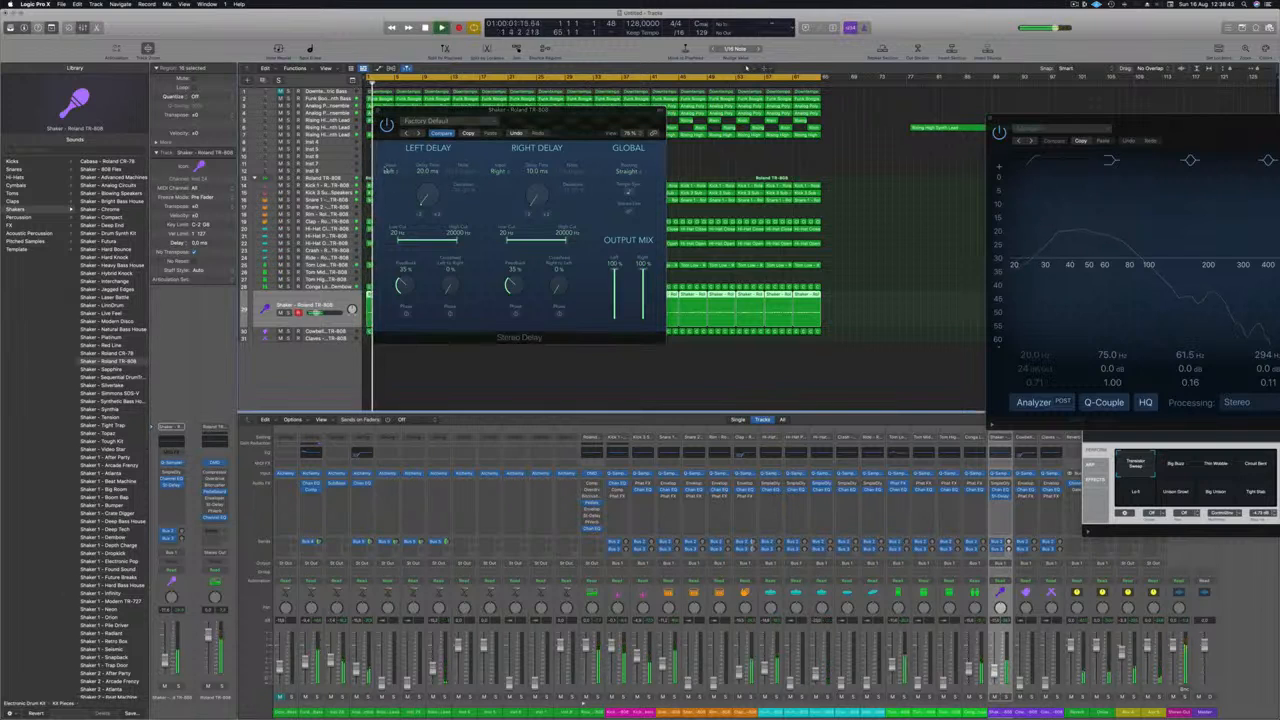
left_click(387, 125)
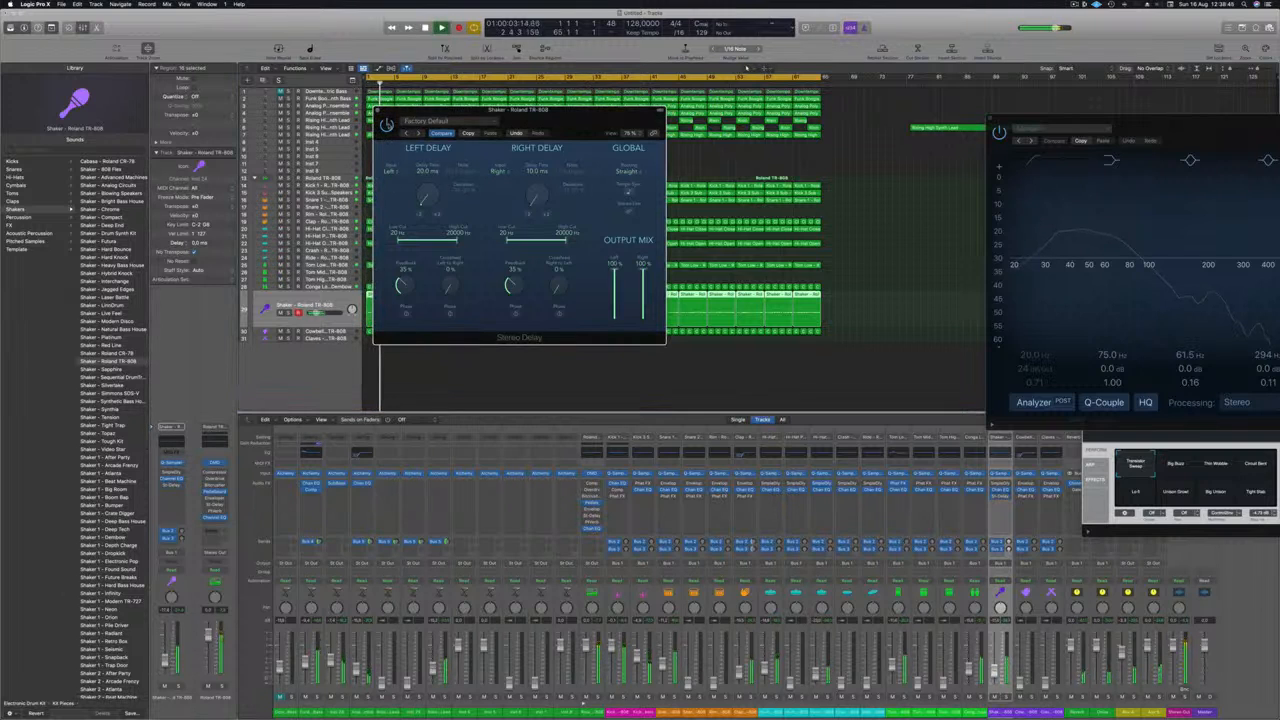
Step: Set the shaker's Stereo Delay to 10 ms left and 25 ms right with 0% feedback, and close its window
left_click_drag(588, 113, 575, 131)
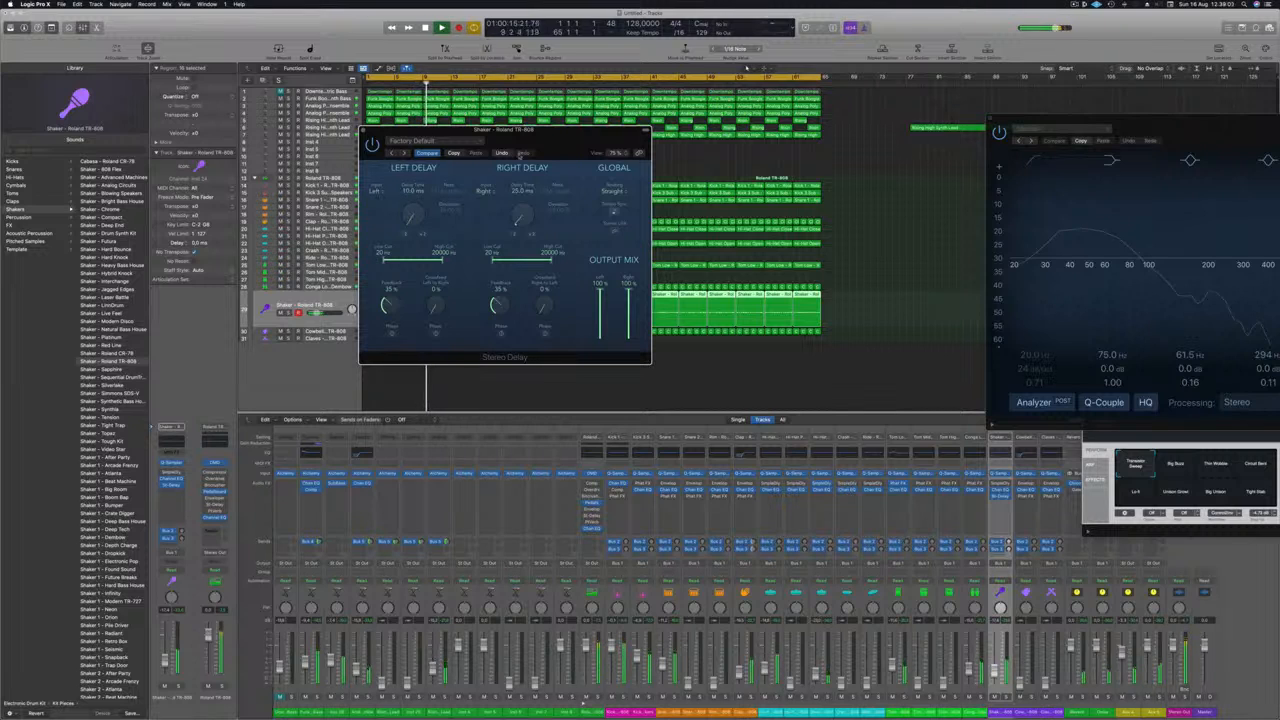
left_click_drag(519, 155, 561, 168)
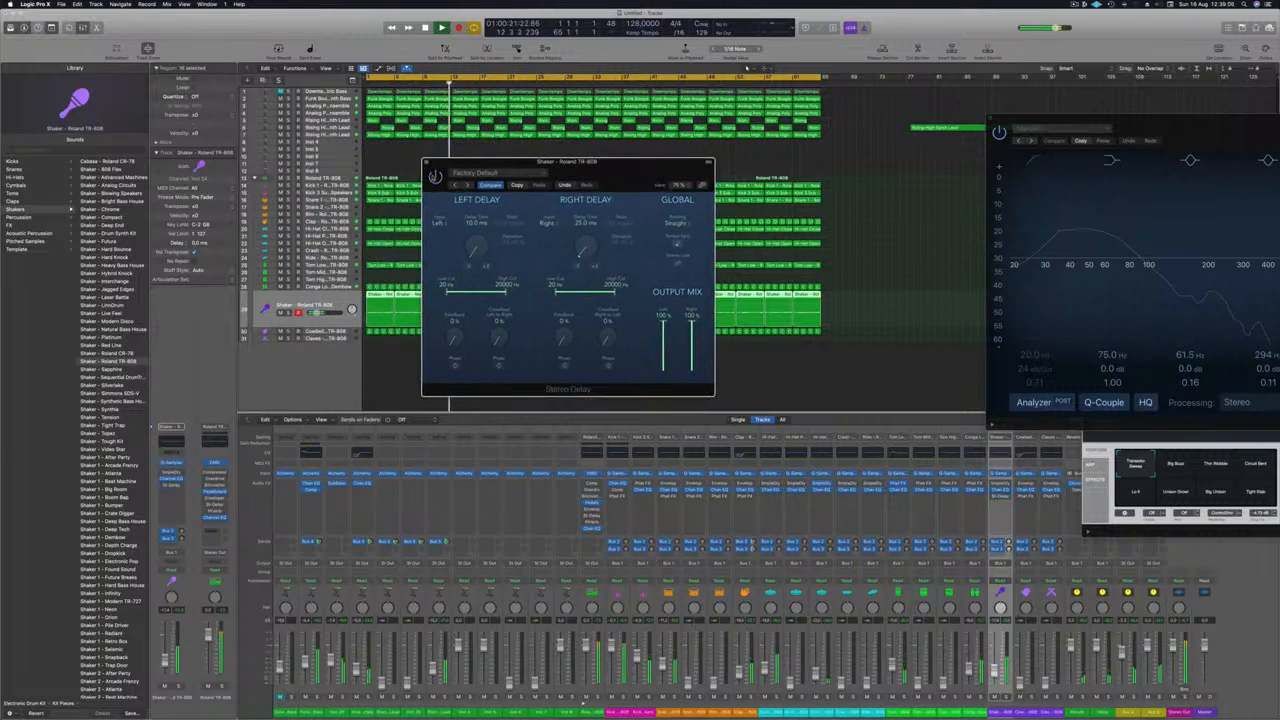
left_click_drag(640, 162, 640, 161)
left_click(427, 162)
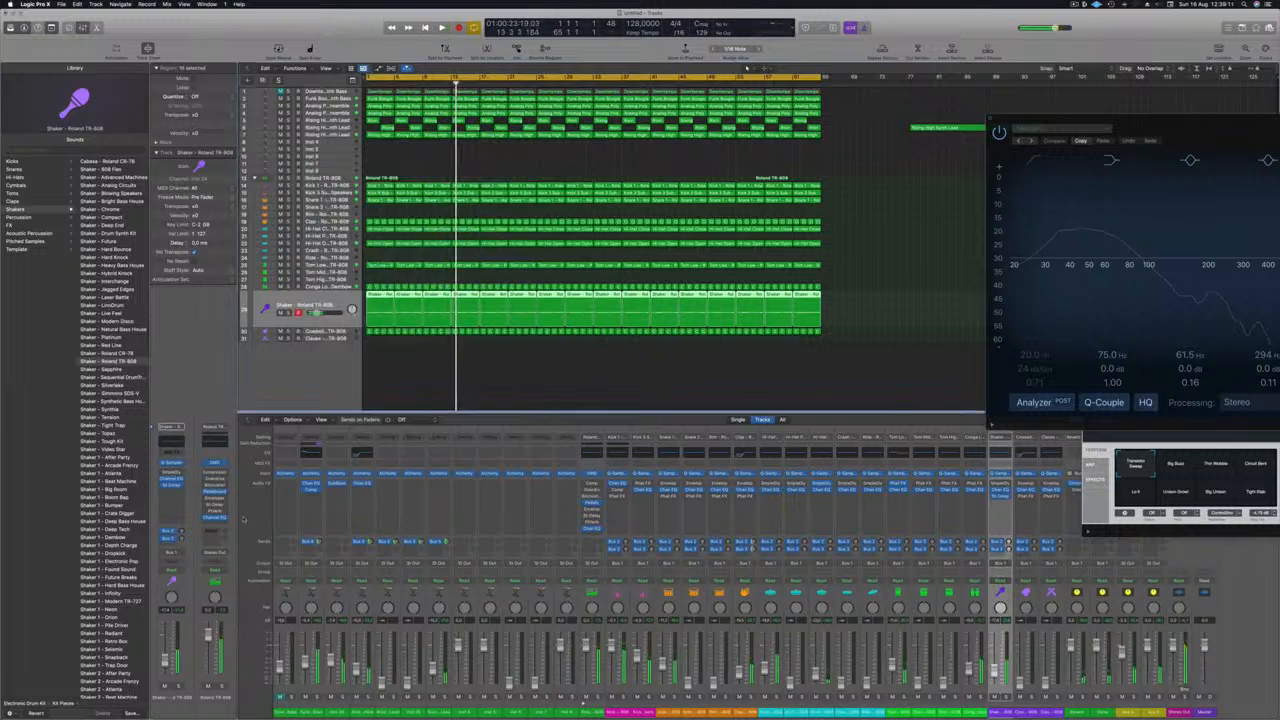
Step: Replay the mix from the start, bring up the cowbell track and check it briefly in solo
key("Return")
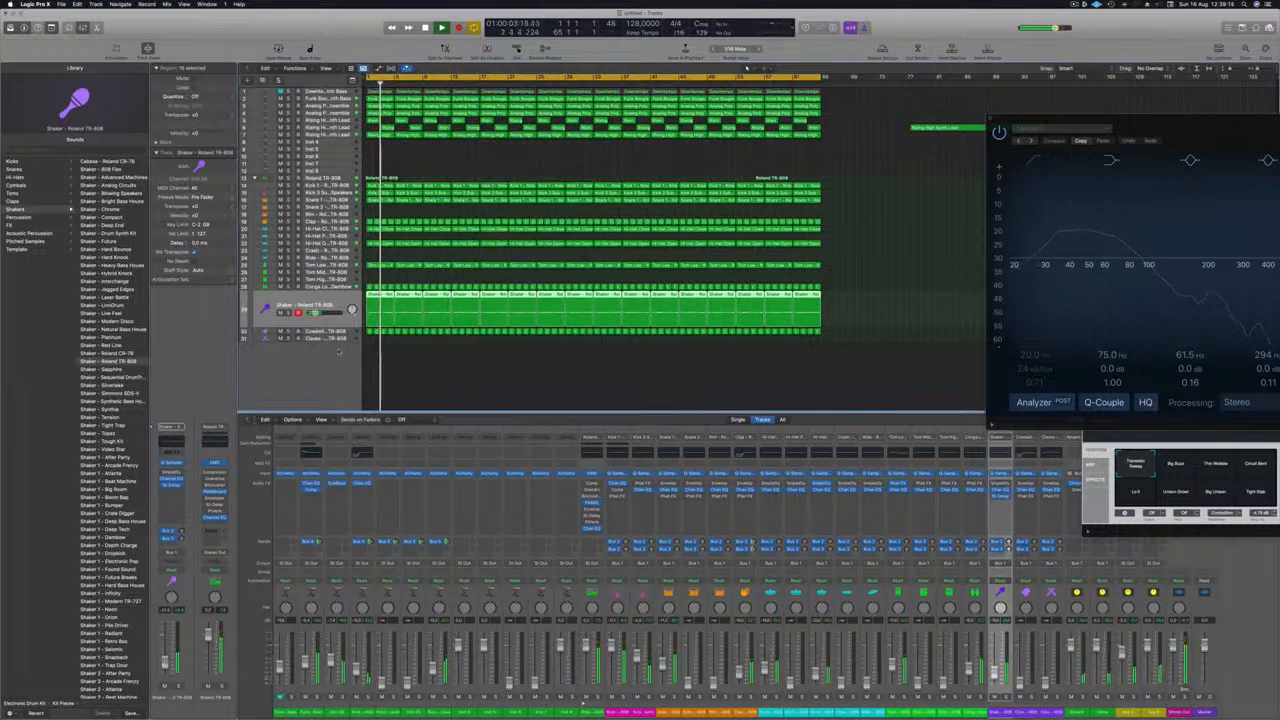
key("Down")
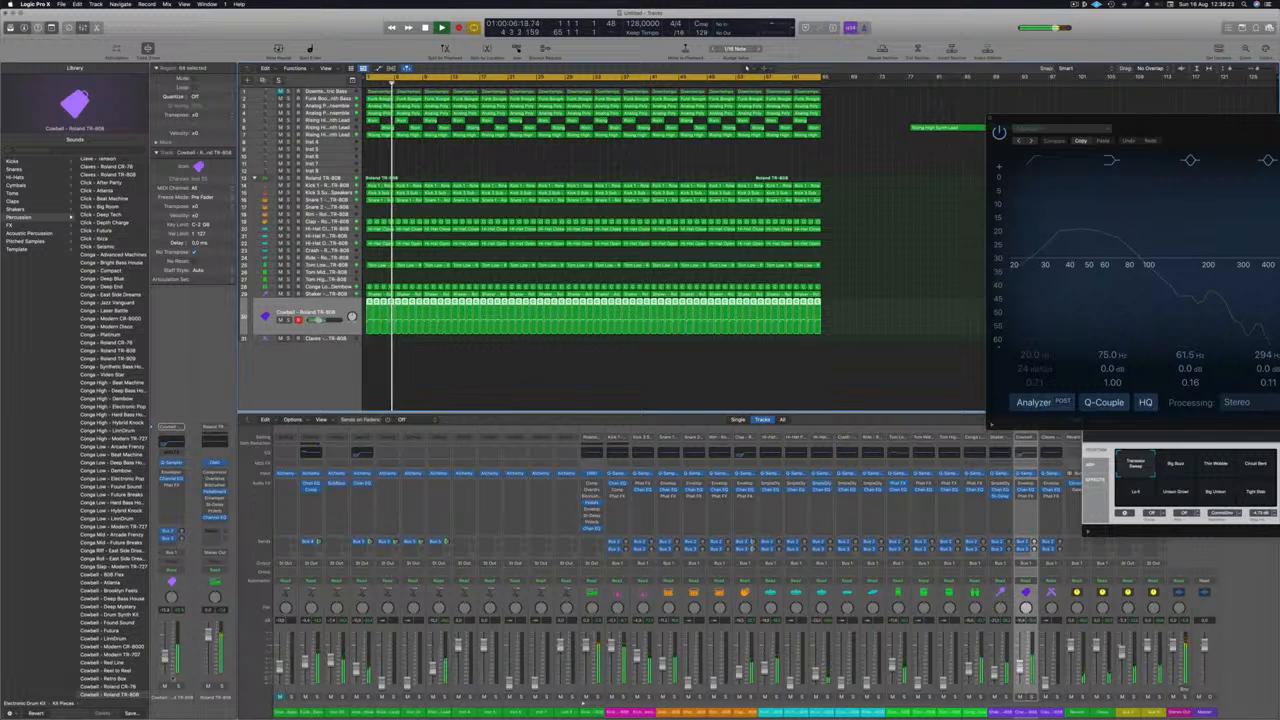
key("s")
key("s")
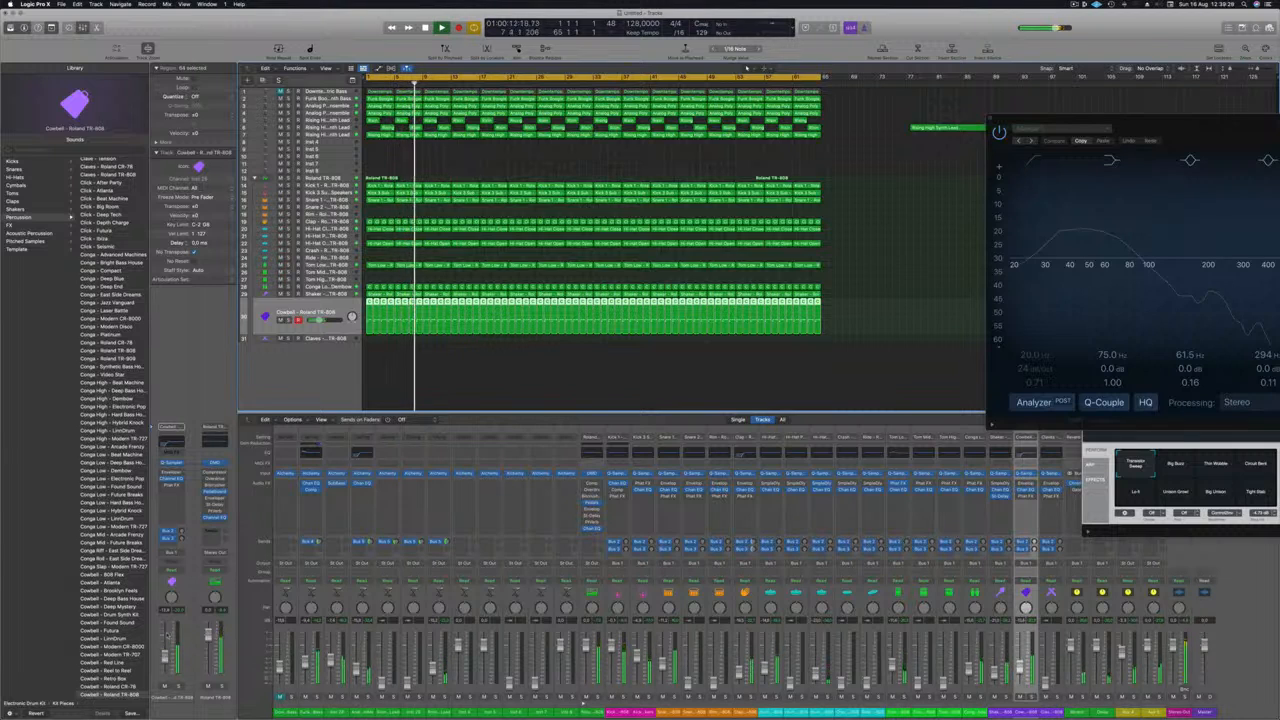
Step: Return to the shaker track and replay the full mix from the start
key("Up")
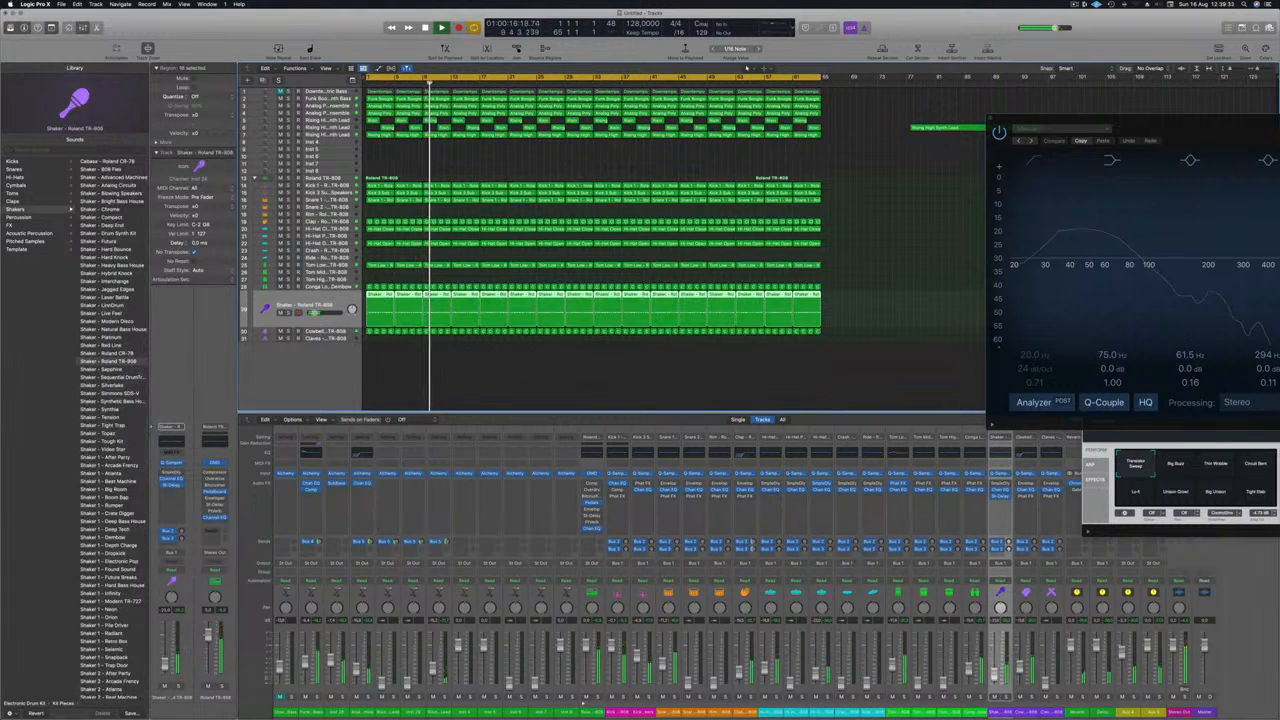
key("space")
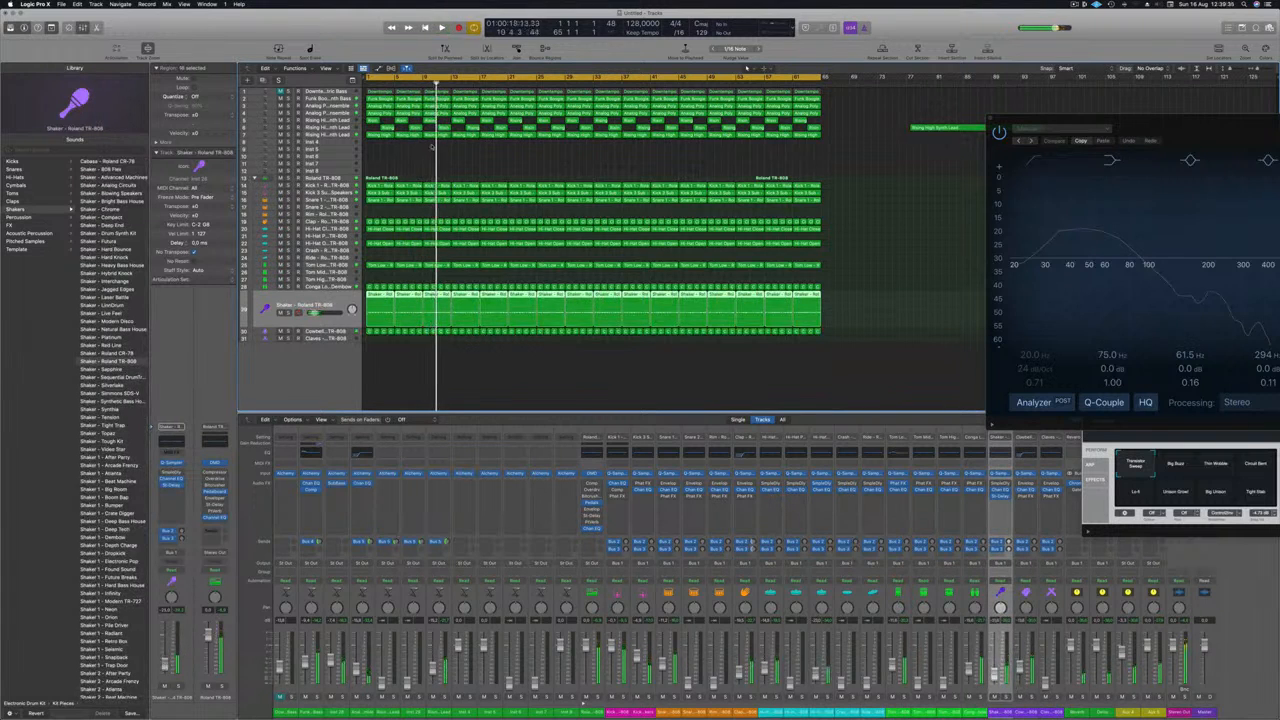
key("Return")
key("space")
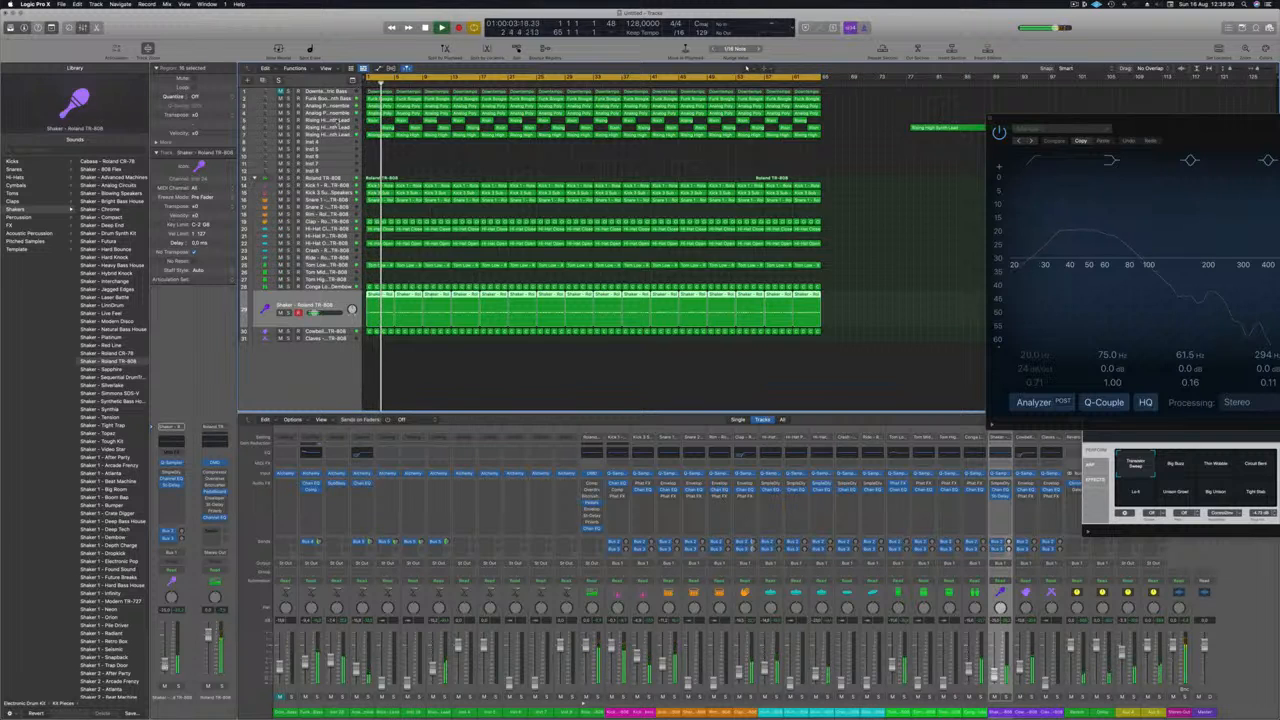
Step: Bring up the first Rising High Synth Lead track and add a Channel EQ with a 12 dB/Oct low cut at about 565 Hz
left_click(337, 121)
key("Return")
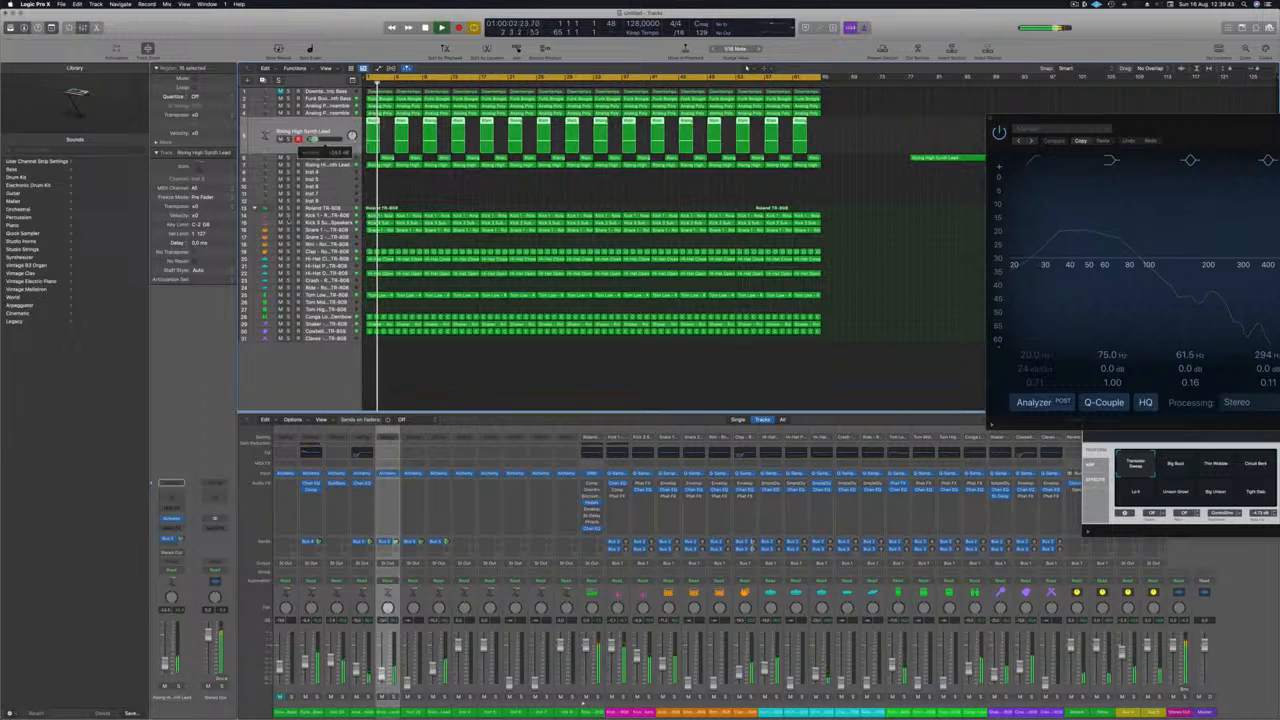
left_click(172, 510)
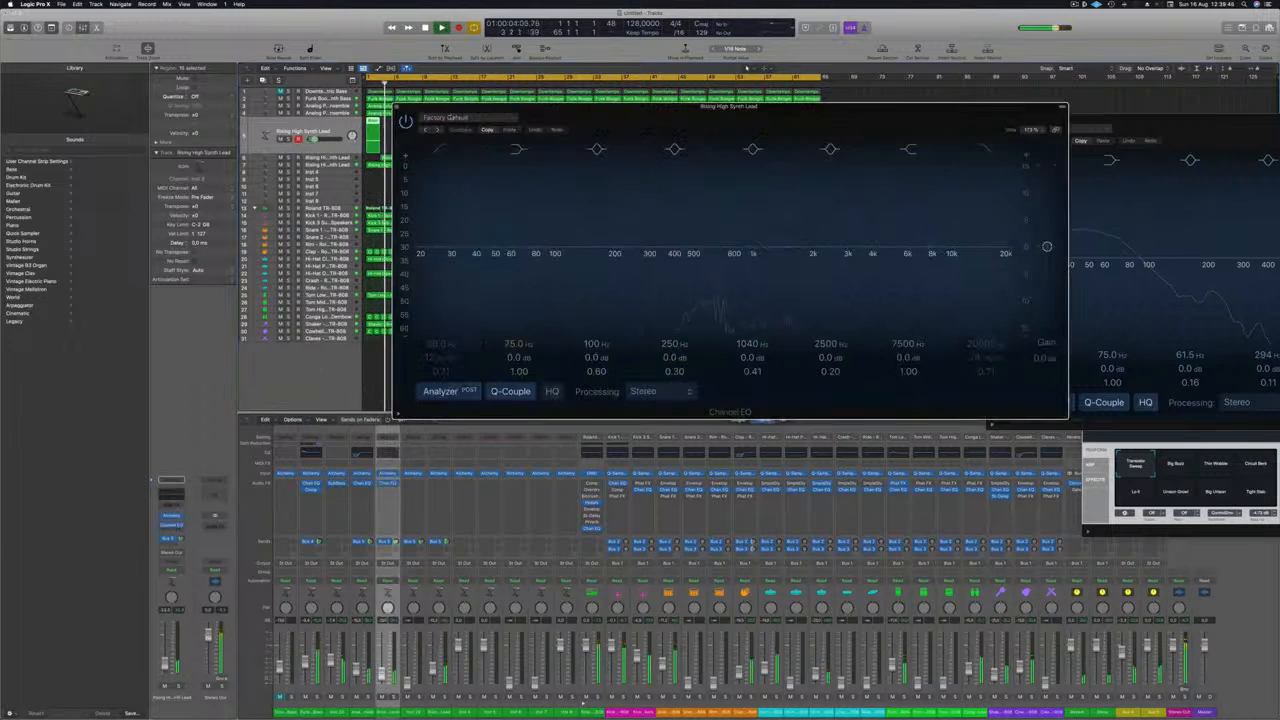
left_click(443, 149)
left_click_drag(433, 234, 725, 228)
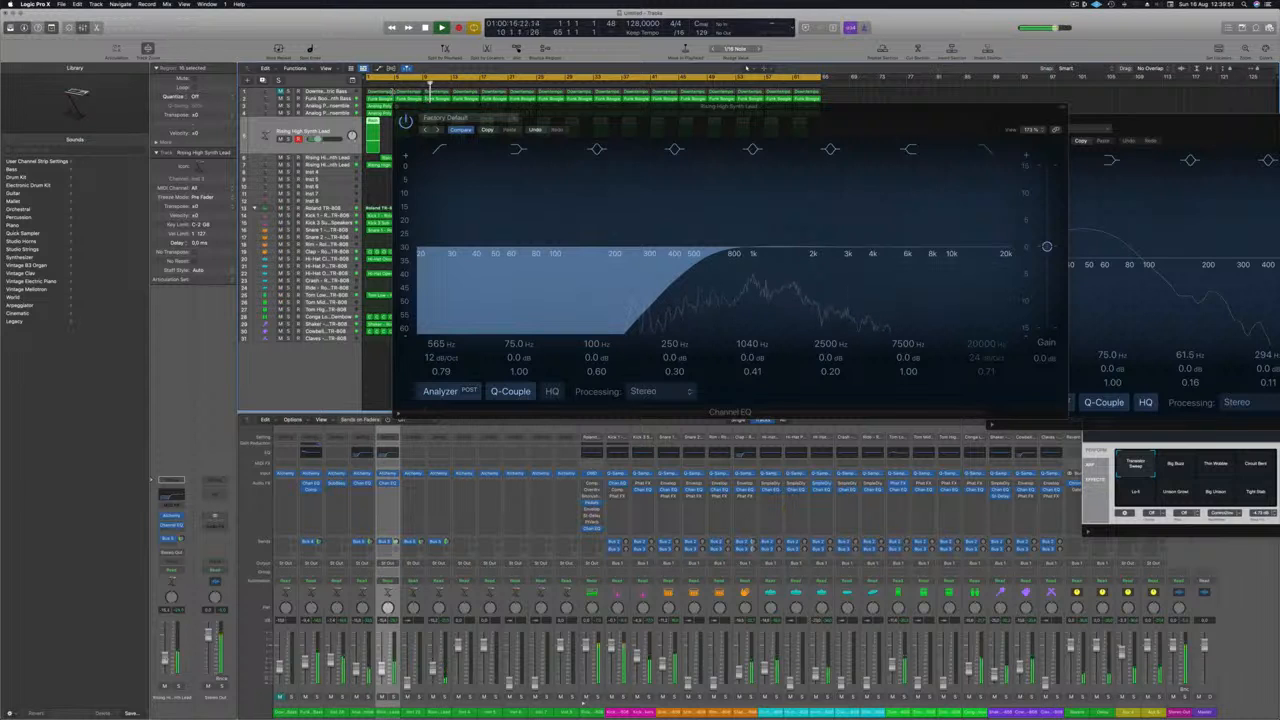
Step: Add a Channel EQ to the second Rising High Synth Lead track with a 12 dB/Oct low cut at about 294 Hz, and close its window
left_click(398, 107)
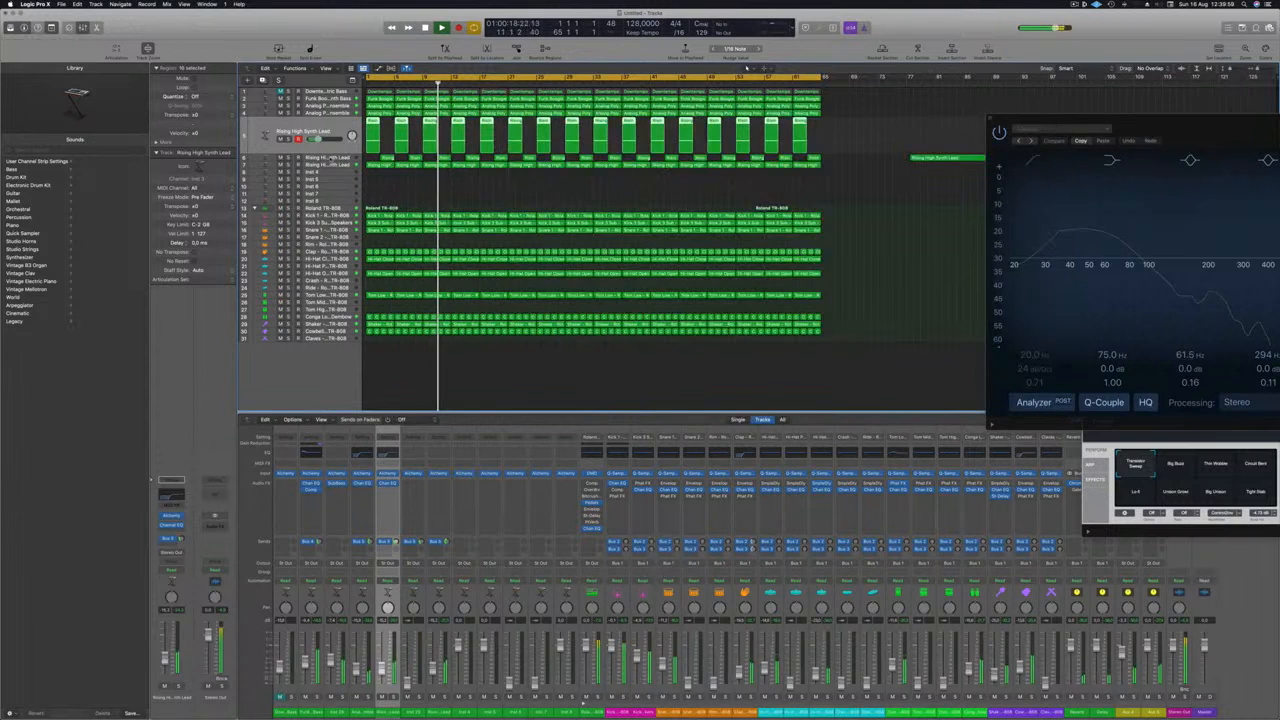
left_click(329, 160)
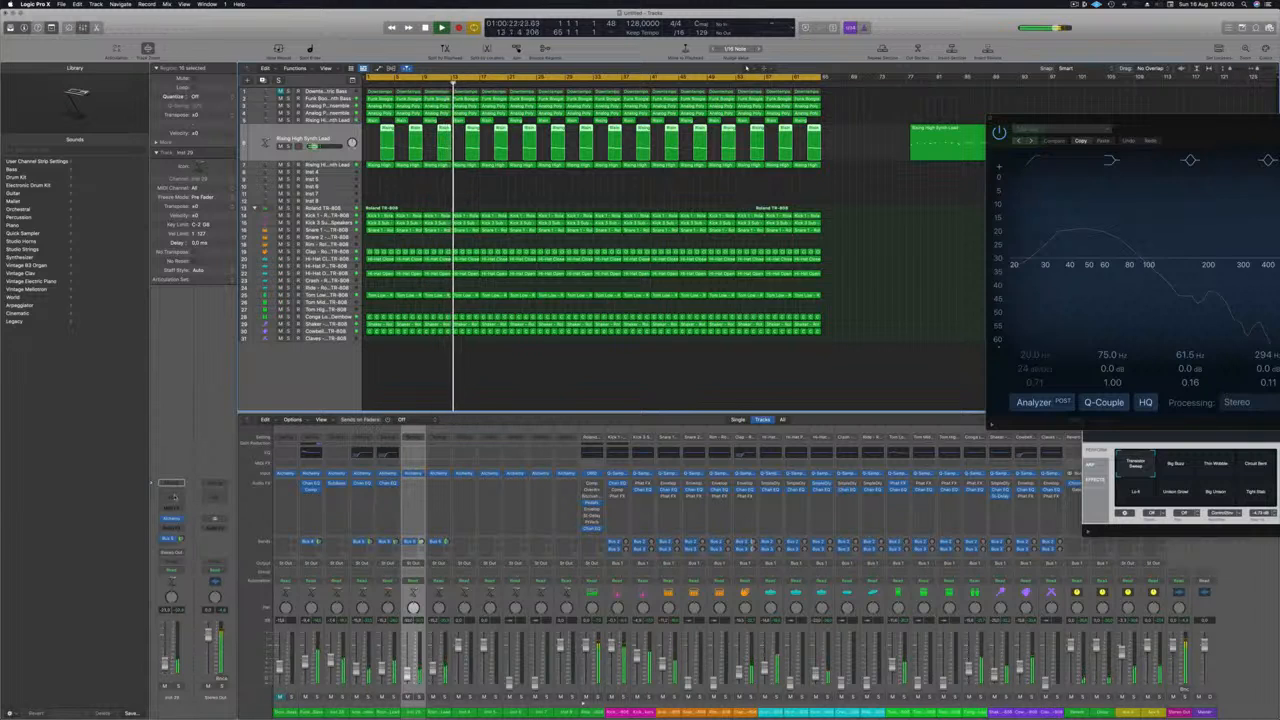
left_click(172, 497)
left_click(448, 152)
left_click_drag(422, 255, 647, 261)
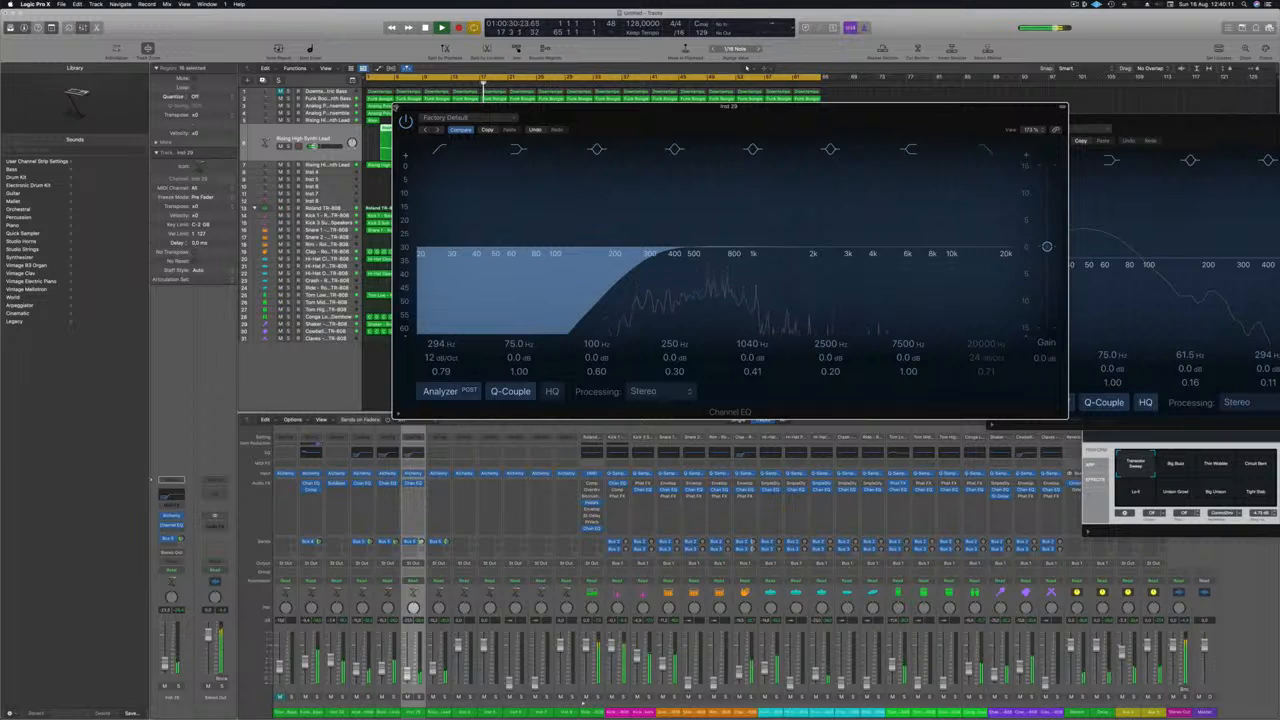
left_click(397, 107)
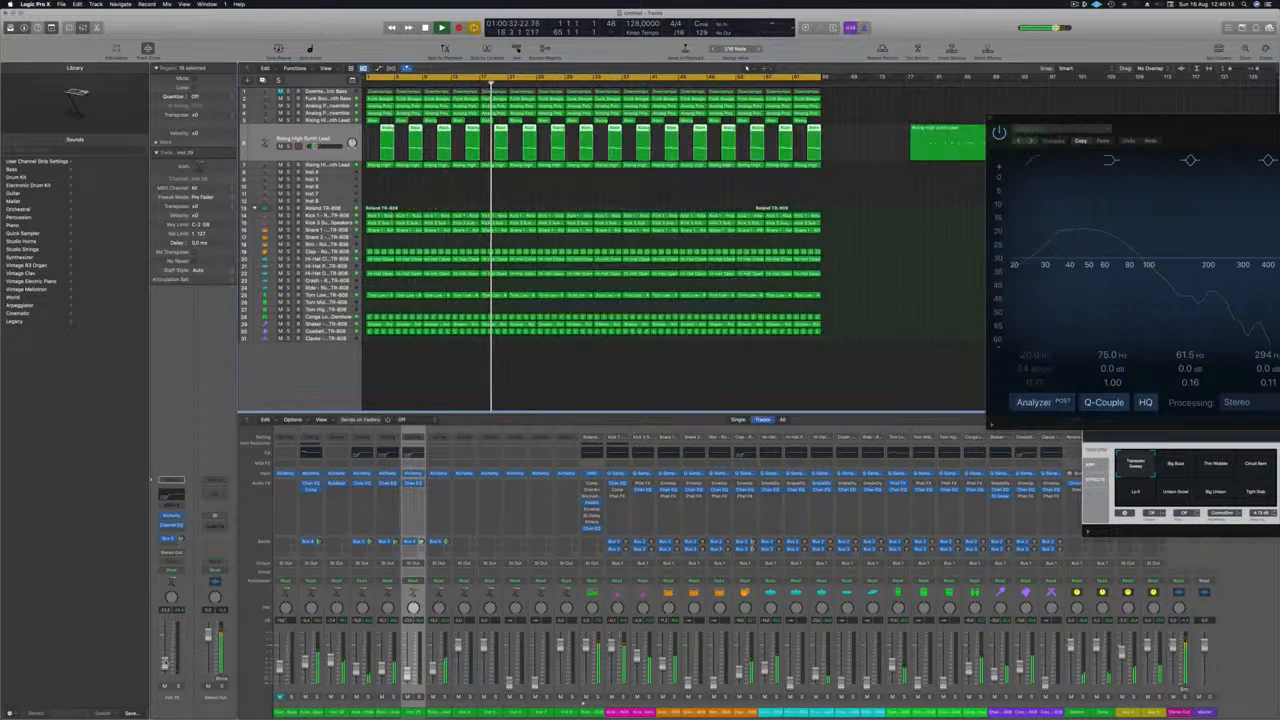
Step: Bring up the first Rising High Synth Lead track again during playback and return to the second one
left_click(319, 121)
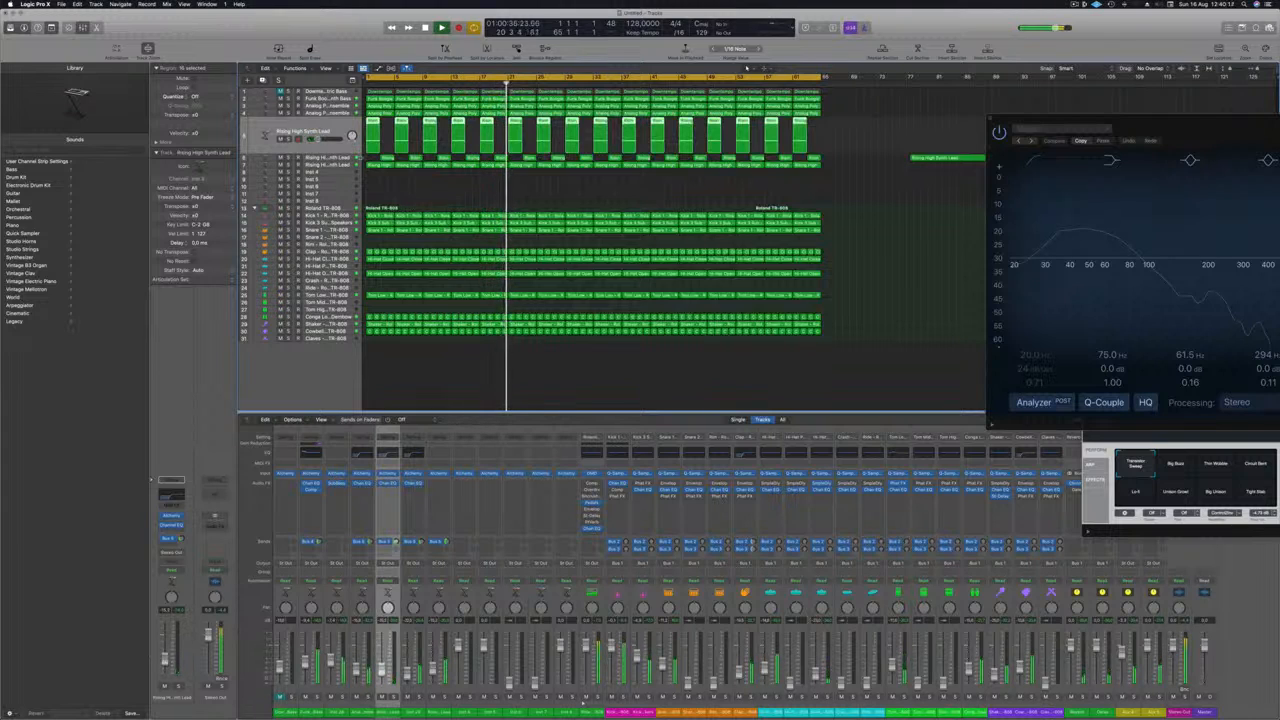
key("Down")
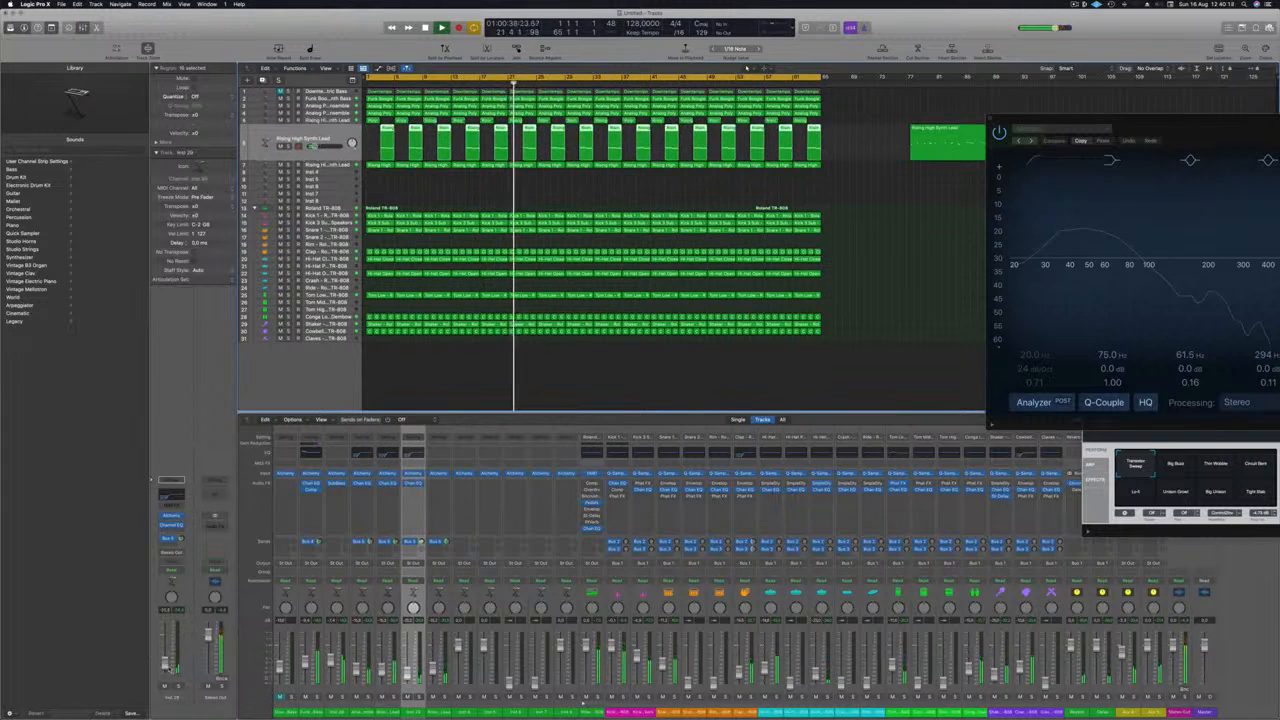